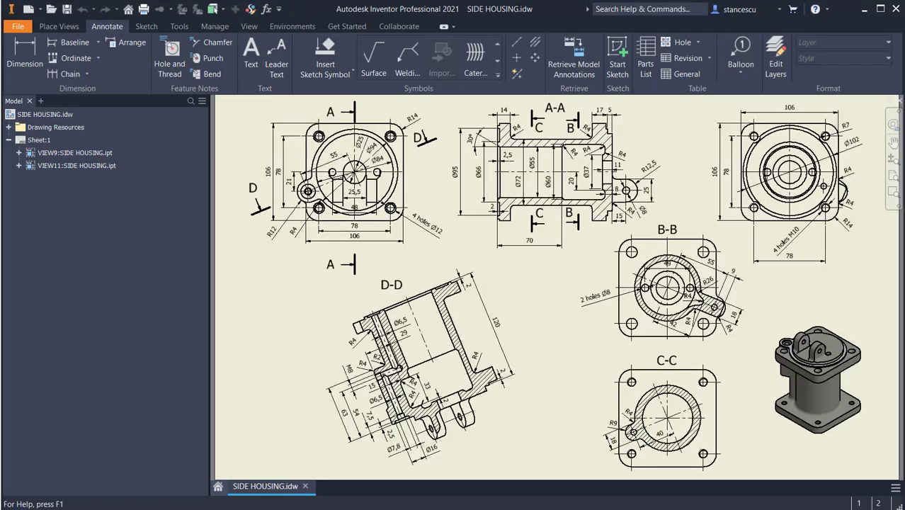
Step: Examine sections B-B and D-D of the side housing drawing, including the lug, oil passage and overall length dimensions
{"action": "left_click", "coordinate": [551, 245]}
{"action": "left_click", "coordinate": [730, 274]}
{"action": "scroll", "coordinate": [734, 276], "scroll_direction": "down", "scroll_amount": 5}
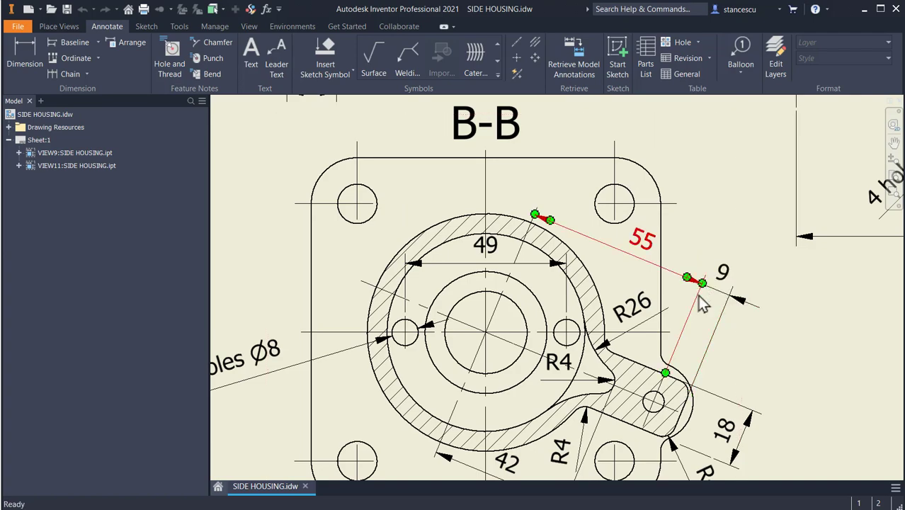
{"action": "middle_click_drag", "start_coordinate": [693, 287], "coordinate": [530, 467]}
{"action": "mouse_move", "coordinate": [430, 329]}
{"action": "middle_mouse_down"}
{"action": "mouse_move", "coordinate": [562, 343]}
{"action": "mouse_move", "coordinate": [833, 344]}
{"action": "middle_mouse_up"}
{"action": "middle_click_drag", "start_coordinate": [585, 368], "coordinate": [795, 195]}
{"action": "middle_click_drag", "start_coordinate": [576, 341], "coordinate": [849, 185]}
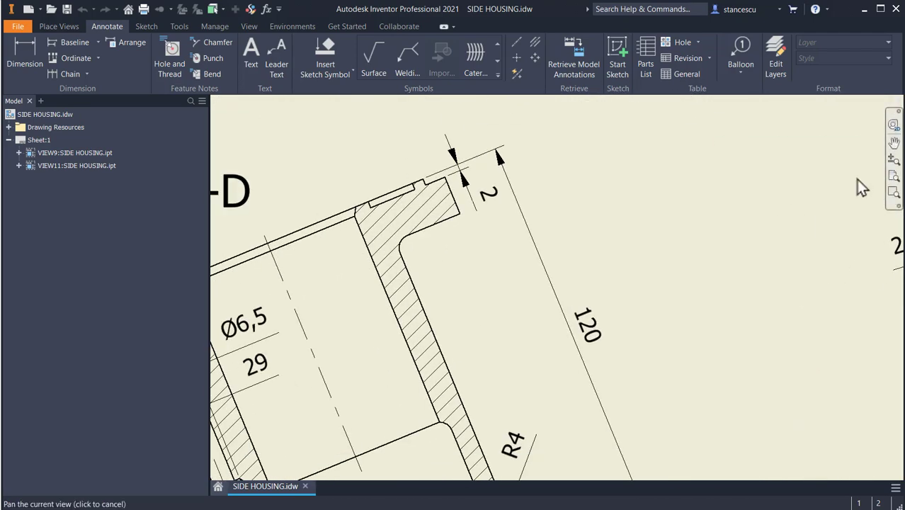
{"action": "mouse_move", "coordinate": [736, 307]}
{"action": "middle_mouse_down"}
{"action": "mouse_move", "coordinate": [838, 228]}
{"action": "mouse_move", "coordinate": [892, 160]}
{"action": "middle_mouse_up"}
{"action": "mouse_move", "coordinate": [804, 267]}
{"action": "middle_mouse_down"}
{"action": "mouse_move", "coordinate": [835, 230]}
{"action": "mouse_move", "coordinate": [852, 183]}
{"action": "middle_mouse_up"}
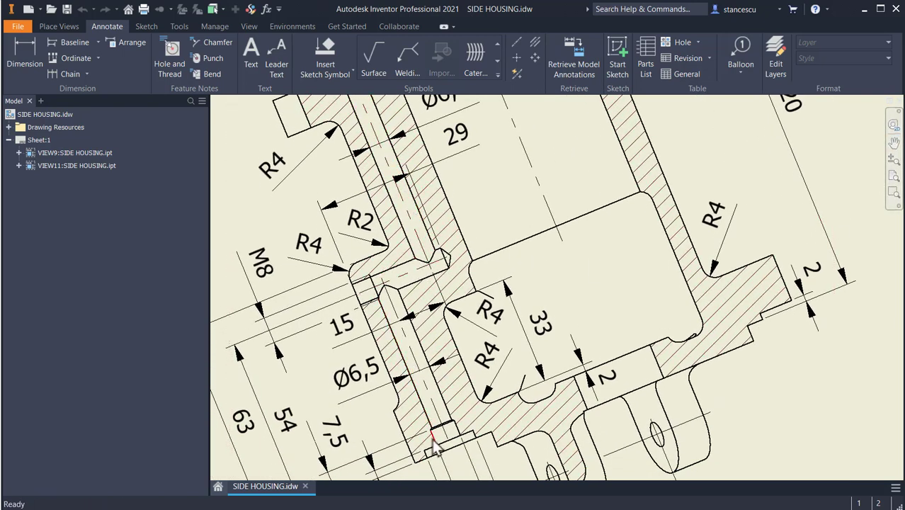
{"action": "scroll", "coordinate": [542, 340], "scroll_direction": "down", "scroll_amount": 5}
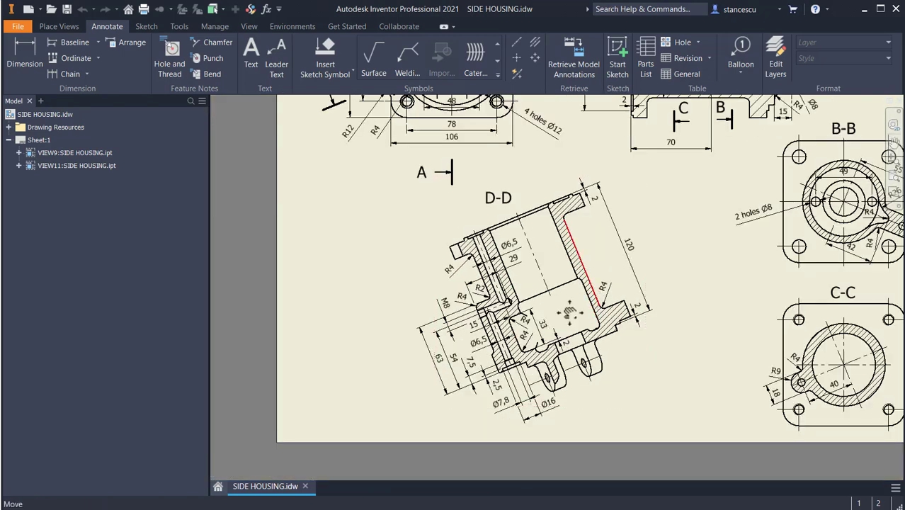
{"action": "mouse_move", "coordinate": [578, 306]}
{"action": "middle_mouse_down"}
{"action": "mouse_move", "coordinate": [579, 380]}
{"action": "mouse_move", "coordinate": [465, 378]}
{"action": "middle_mouse_up"}
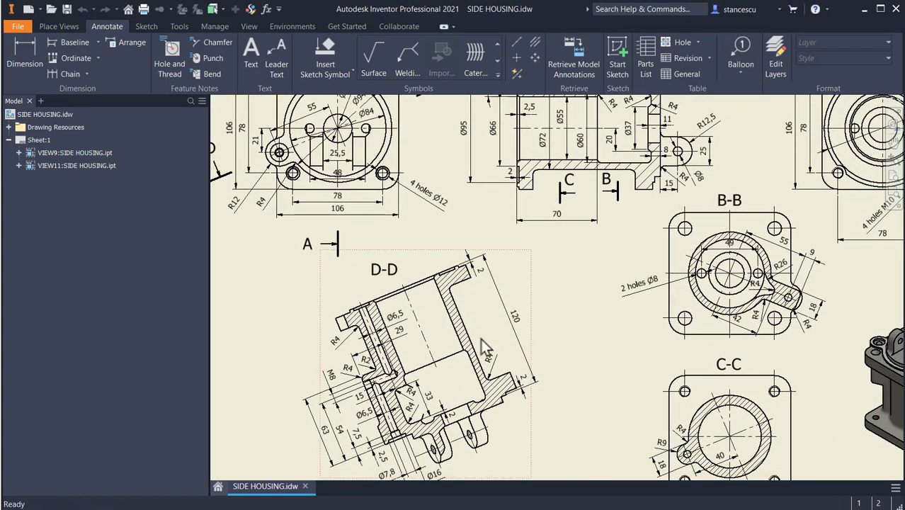
{"action": "middle_click_drag", "start_coordinate": [447, 266], "coordinate": [447, 345]}
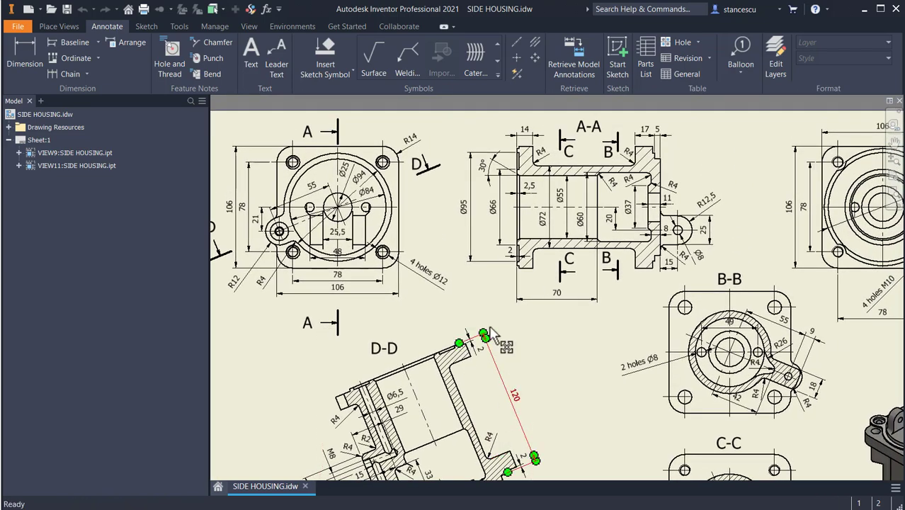
{"action": "middle_click_drag", "start_coordinate": [512, 319], "coordinate": [618, 334]}
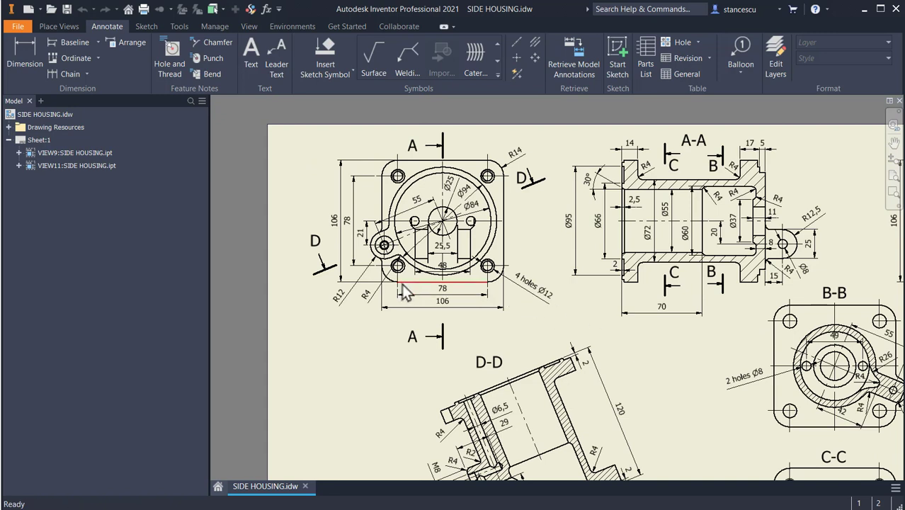
Step: Examine the front view's side boss and circle diameters together with the stepped flange dimensions in section A-A
{"action": "left_click", "coordinate": [383, 260]}
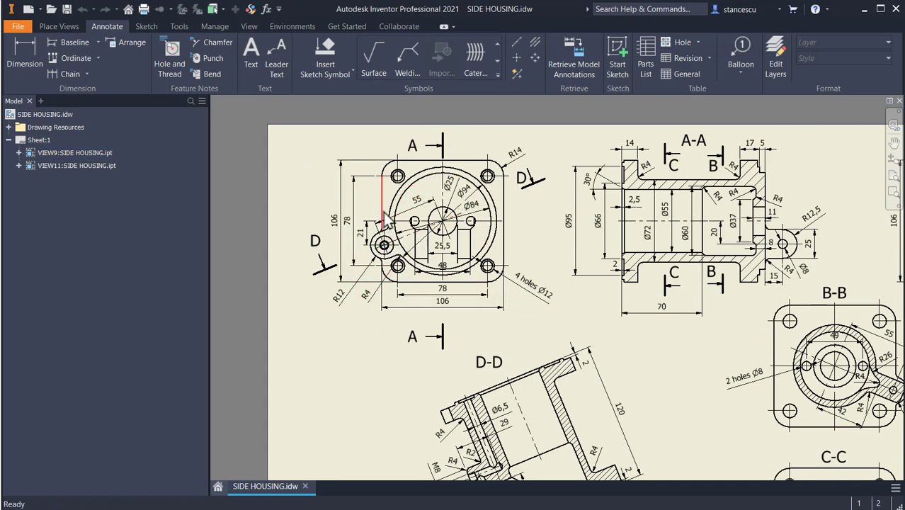
{"action": "left_click", "coordinate": [495, 225]}
{"action": "left_click_drag", "start_coordinate": [495, 225], "coordinate": [383, 245]}
{"action": "scroll", "coordinate": [756, 162], "scroll_direction": "up", "scroll_amount": 3}
{"action": "scroll", "coordinate": [756, 202], "scroll_direction": "down", "scroll_amount": 3}
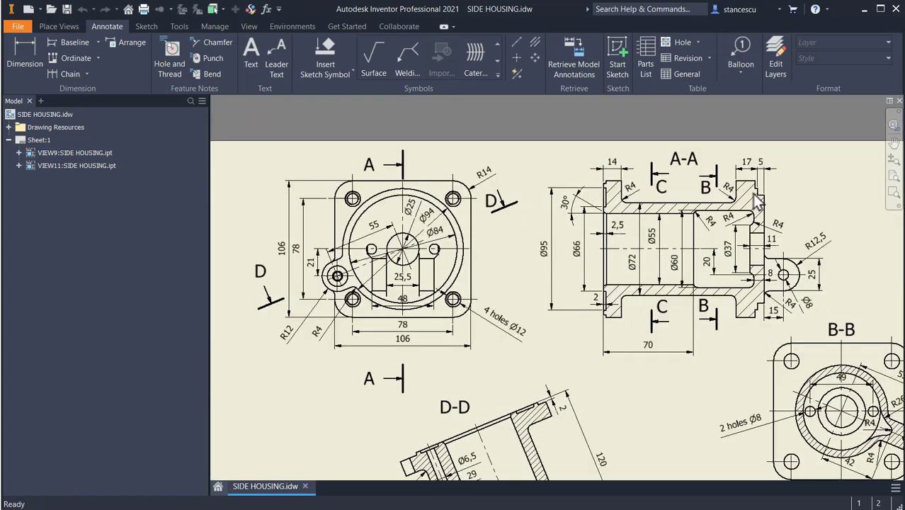
{"action": "left_click", "coordinate": [758, 200]}
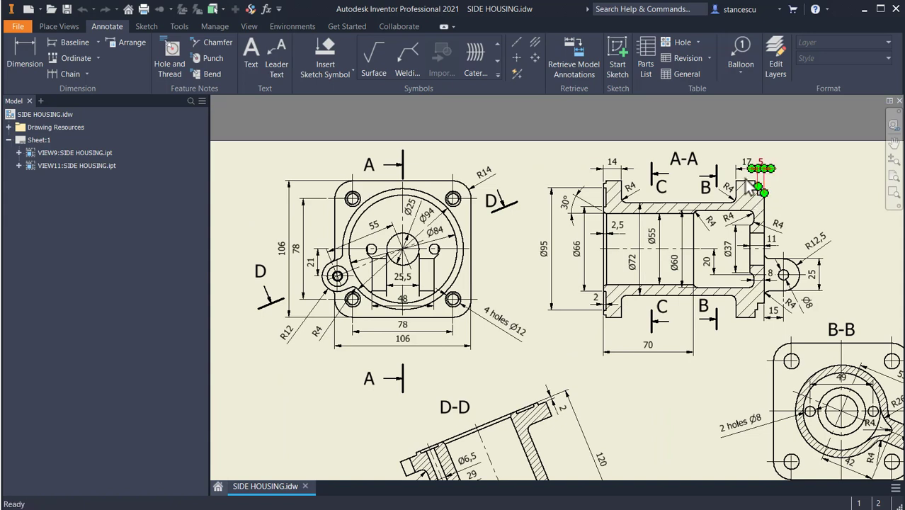
{"action": "left_click", "coordinate": [760, 187]}
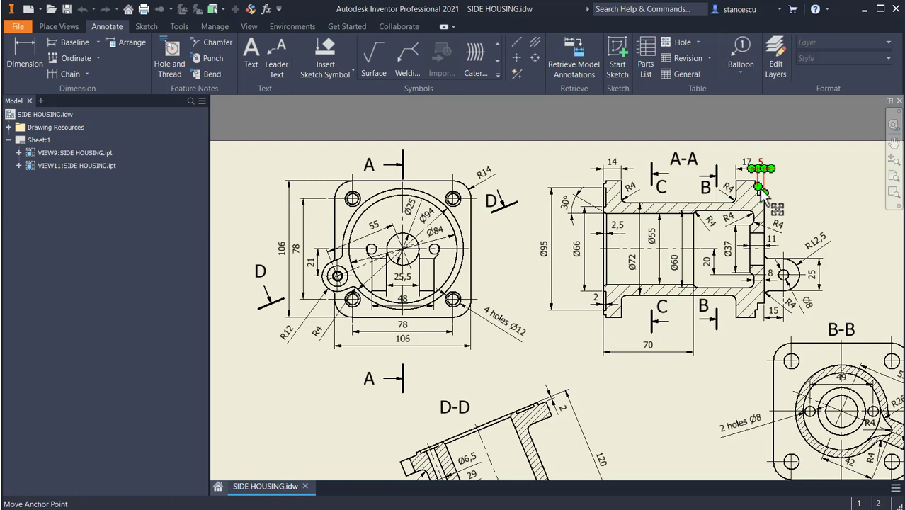
{"action": "key", "text": "Escape"}
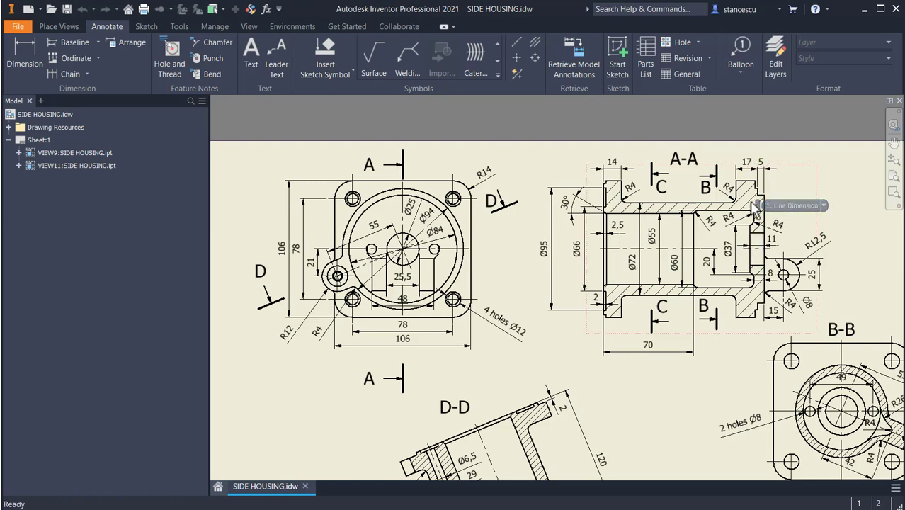
{"action": "left_click", "coordinate": [355, 266]}
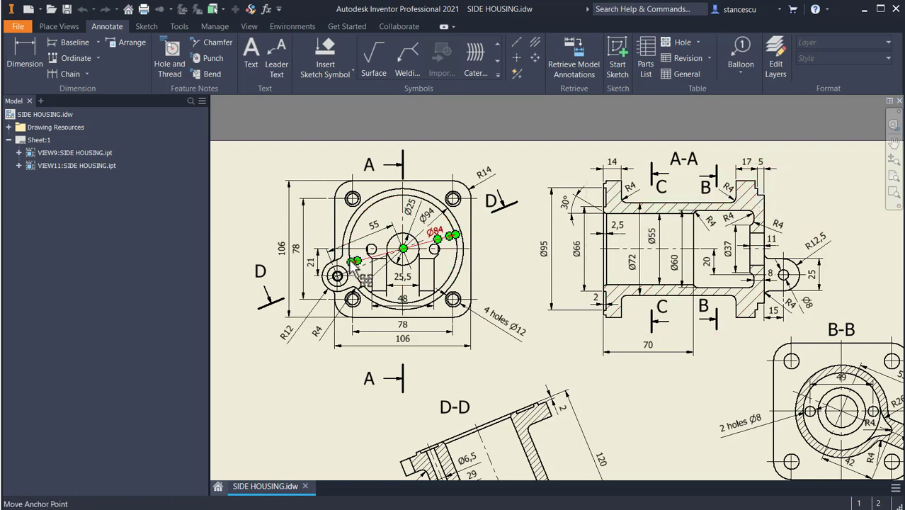
{"action": "key", "text": "Escape"}
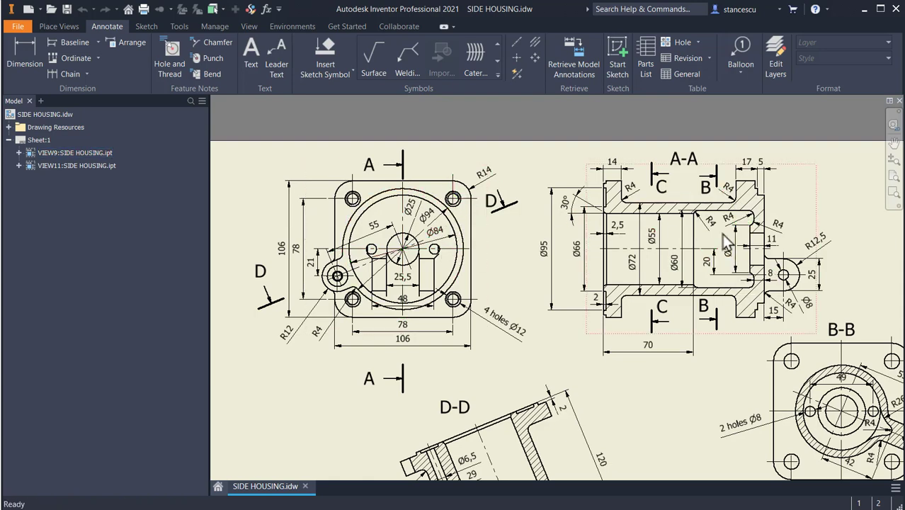
Step: Examine the bore and flange profile in section A-A and compare it with the flange end in section D-D
{"action": "scroll", "coordinate": [744, 190], "scroll_direction": "down", "scroll_amount": 3}
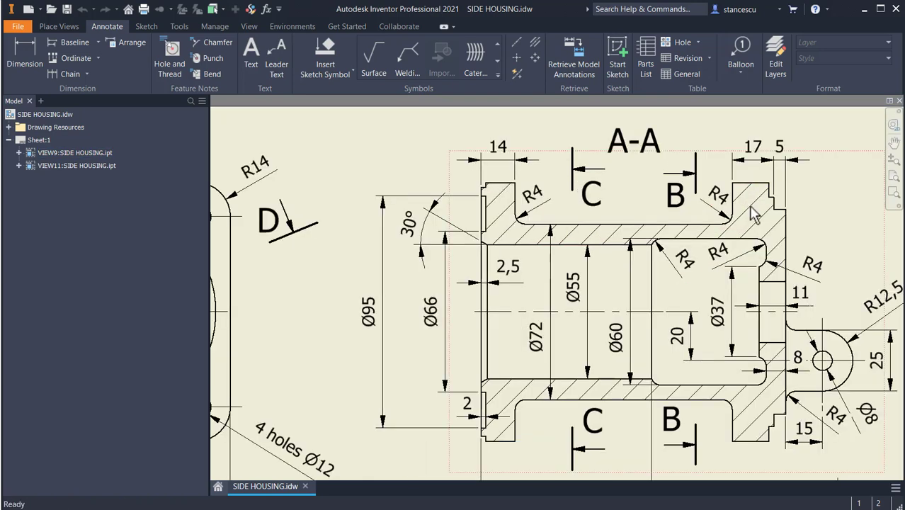
{"action": "scroll", "coordinate": [750, 212], "scroll_direction": "up", "scroll_amount": 3}
{"action": "left_click", "coordinate": [702, 265]}
{"action": "middle_click_drag", "start_coordinate": [703, 268], "coordinate": [729, 206]}
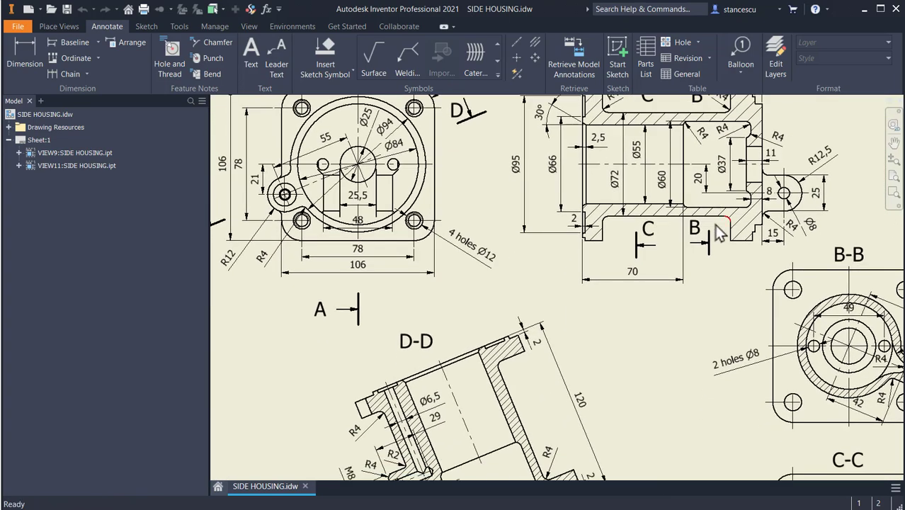
{"action": "middle_click_drag", "start_coordinate": [686, 315], "coordinate": [644, 187]}
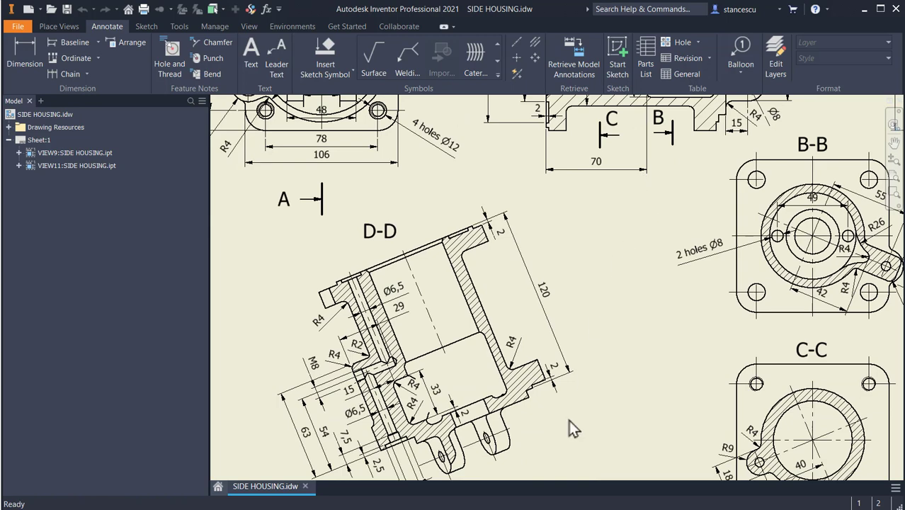
{"action": "left_click", "coordinate": [547, 373]}
{"action": "key", "text": "Escape"}
{"action": "middle_click_drag", "start_coordinate": [625, 335], "coordinate": [637, 373]}
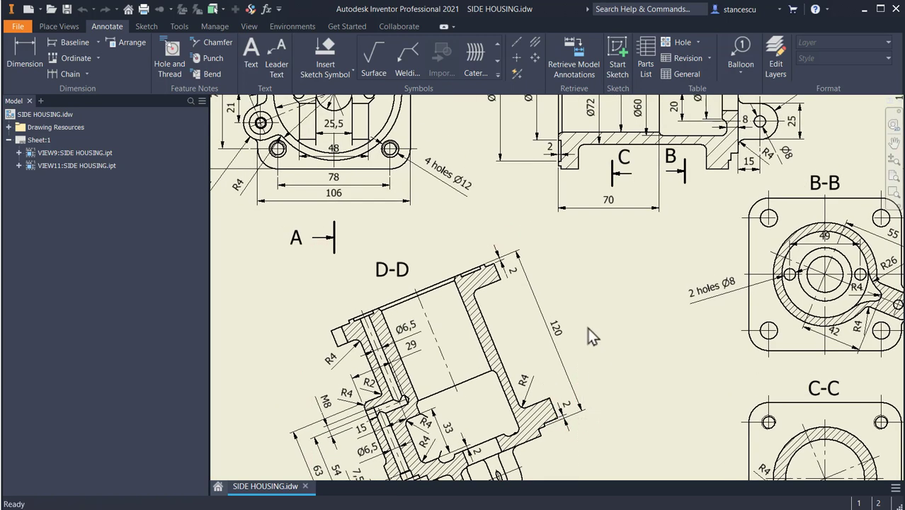
{"action": "mouse_move", "coordinate": [624, 301]}
{"action": "middle_mouse_down"}
{"action": "mouse_move", "coordinate": [651, 377]}
{"action": "mouse_move", "coordinate": [697, 400]}
{"action": "middle_mouse_up"}
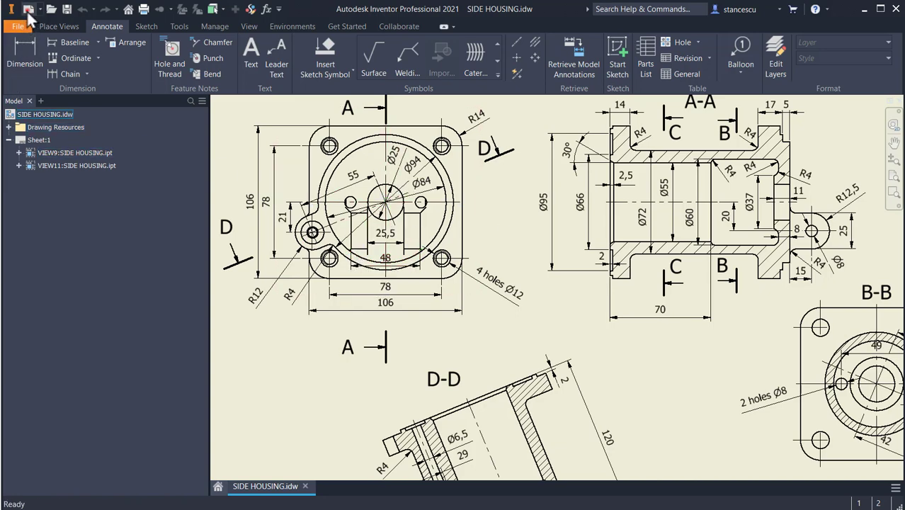
Step: Create a new part from the Standard (mm).ipt template and start a 2D sketch on the horizontal XZ plane
{"action": "left_click", "coordinate": [28, 9]}
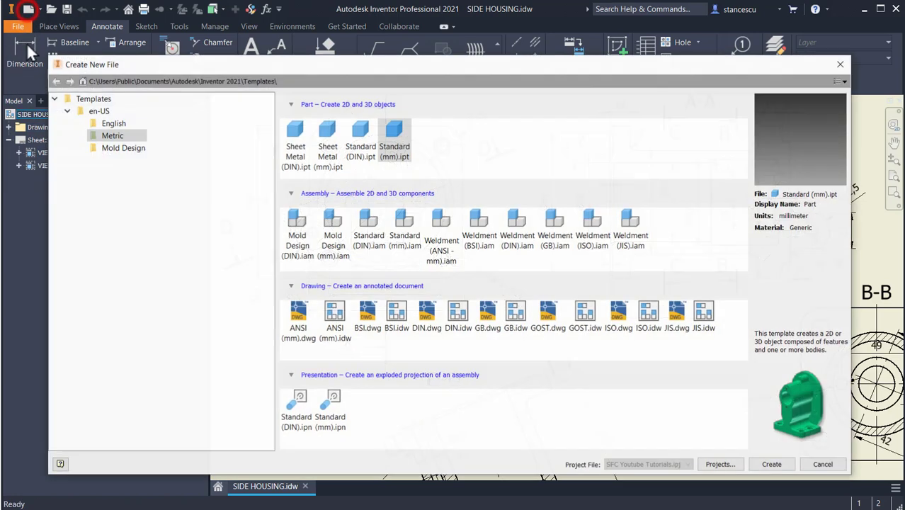
{"action": "double_click", "coordinate": [391, 137]}
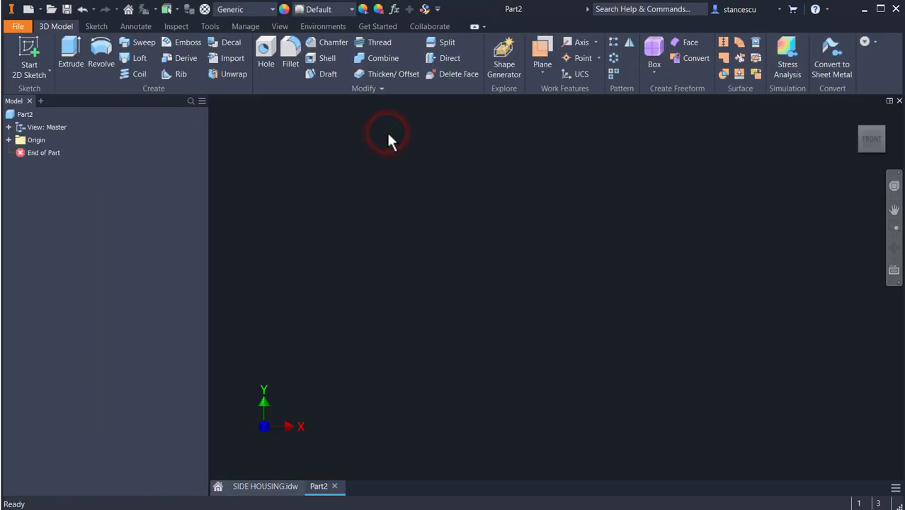
{"action": "left_click", "coordinate": [28, 50]}
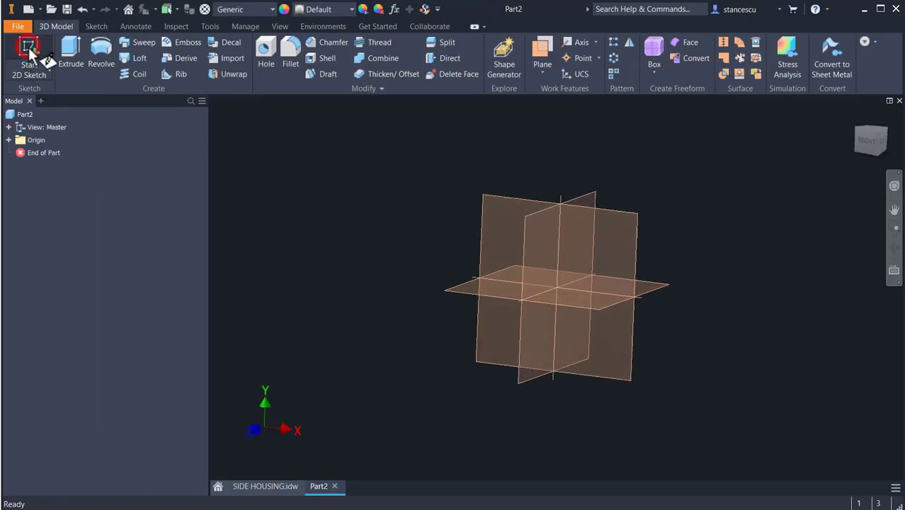
{"action": "left_click", "coordinate": [435, 296]}
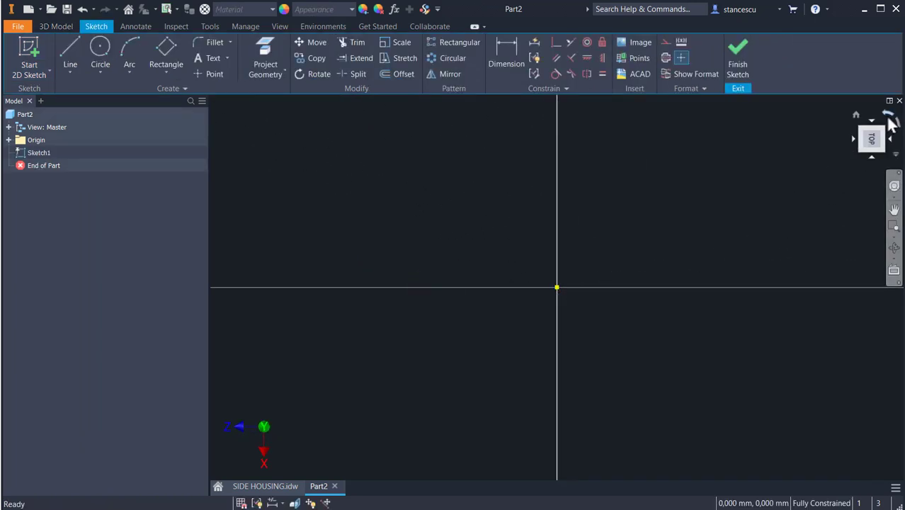
{"action": "left_click", "coordinate": [889, 118]}
Step: Sketch a circle centred on the origin, switching its size entry to diameter and setting it to 94 mm
{"action": "left_click", "coordinate": [100, 48]}
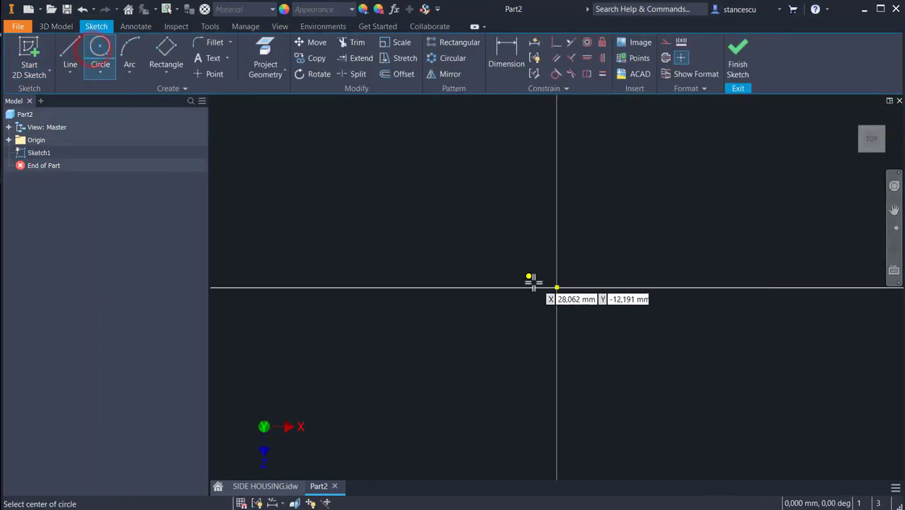
{"action": "left_click", "coordinate": [557, 287]}
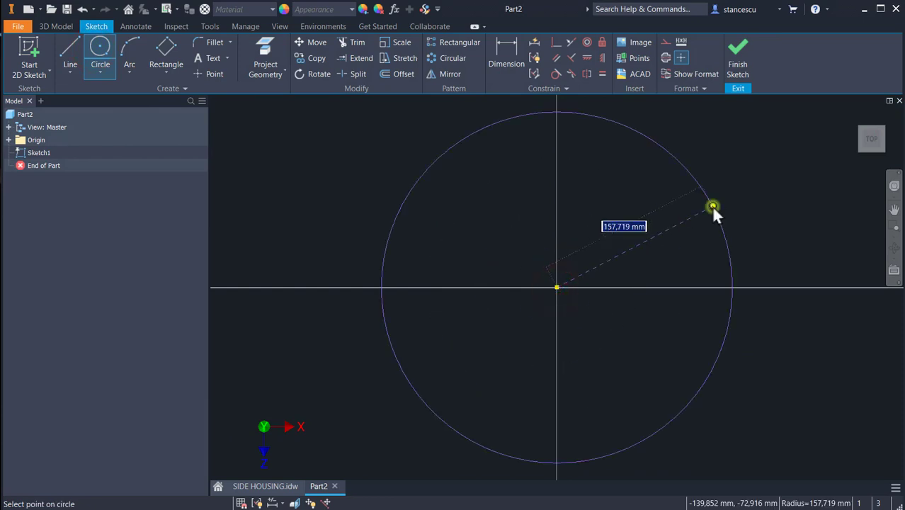
{"action": "right_click", "coordinate": [713, 206]}
{"action": "left_click", "coordinate": [714, 211]}
{"action": "right_click", "coordinate": [716, 202]}
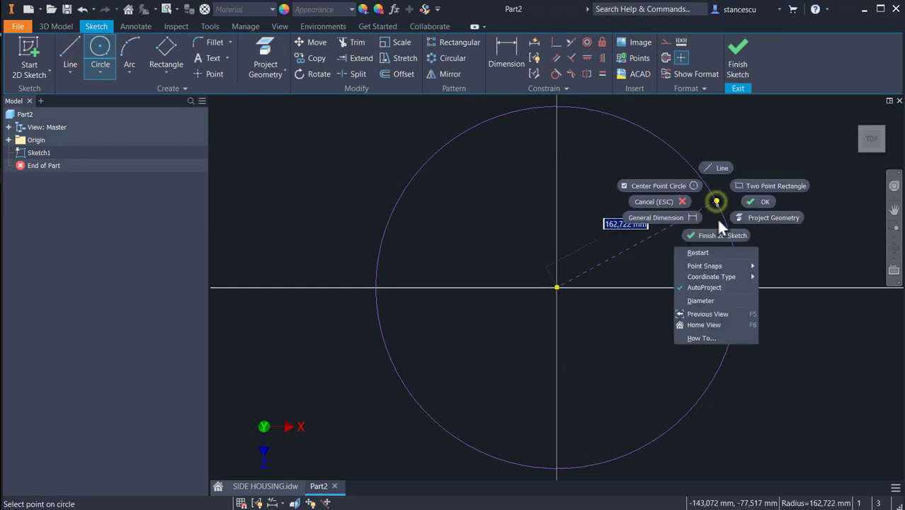
{"action": "left_click", "coordinate": [716, 301]}
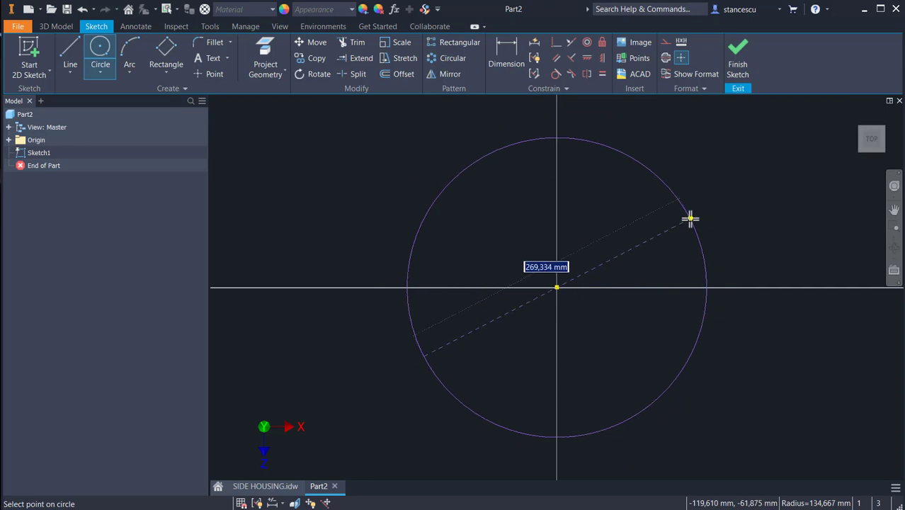
{"action": "type", "text": "94"}
{"action": "key", "text": "Return"}
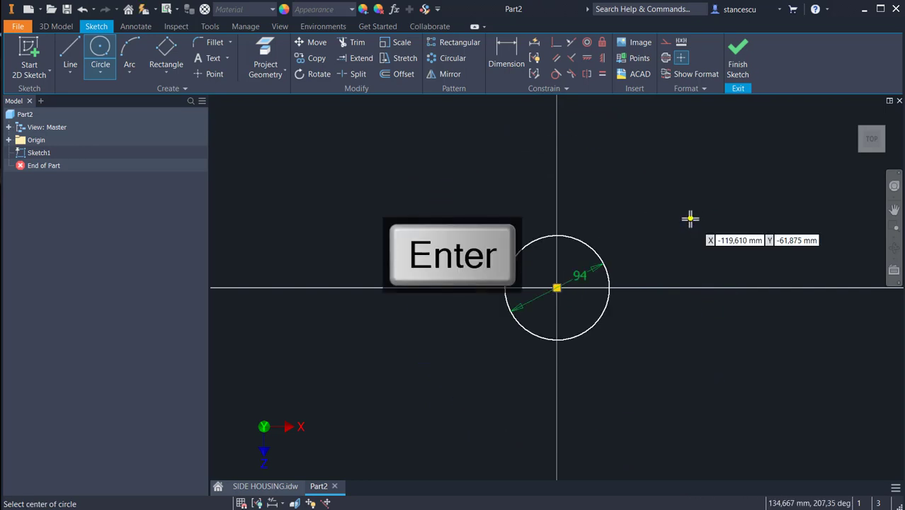
Step: Draw a construction line about 61.5 mm long from the circle's centre, sloping down-left at about 20° past the circle
{"action": "scroll", "coordinate": [602, 301], "scroll_direction": "down", "scroll_amount": 3}
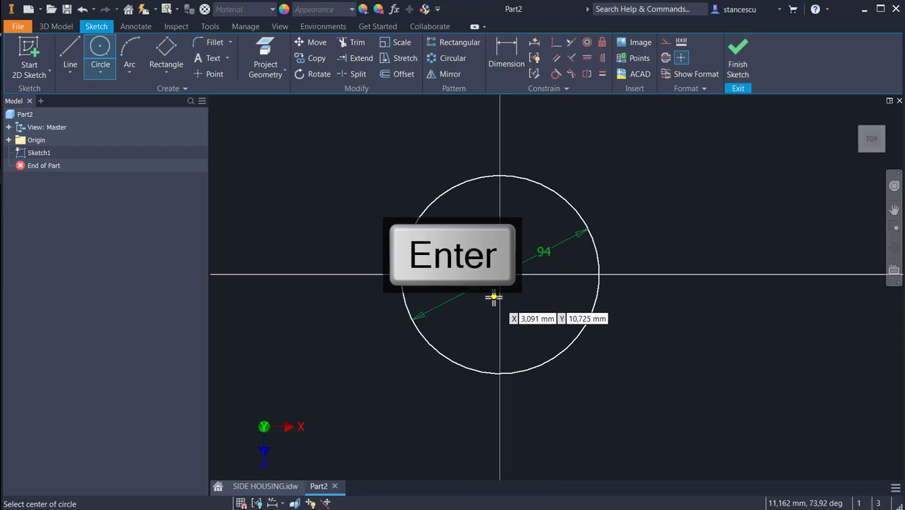
{"action": "middle_click_drag", "start_coordinate": [493, 299], "coordinate": [545, 309]}
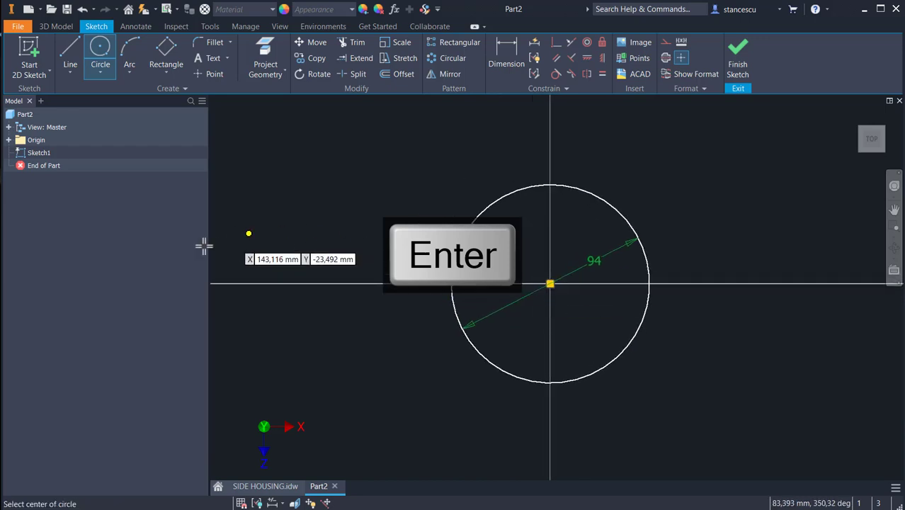
{"action": "left_click", "coordinate": [69, 51]}
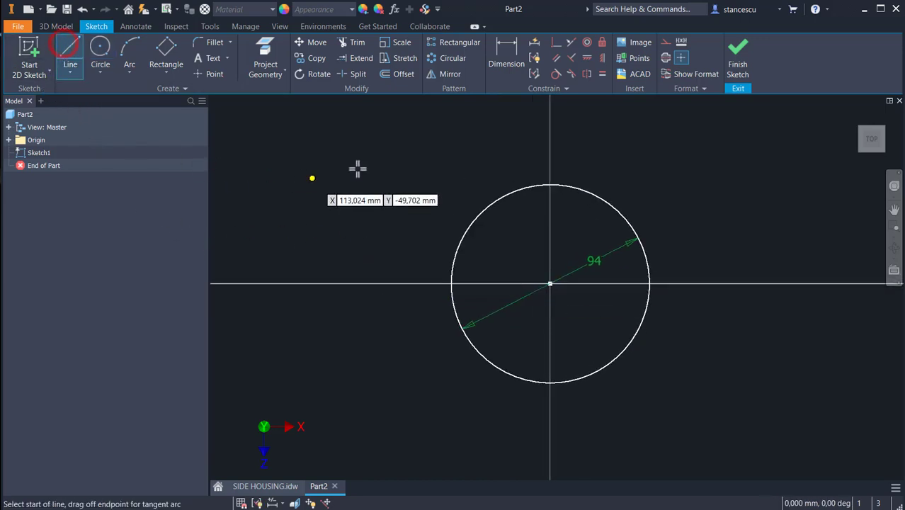
{"action": "left_click", "coordinate": [665, 42]}
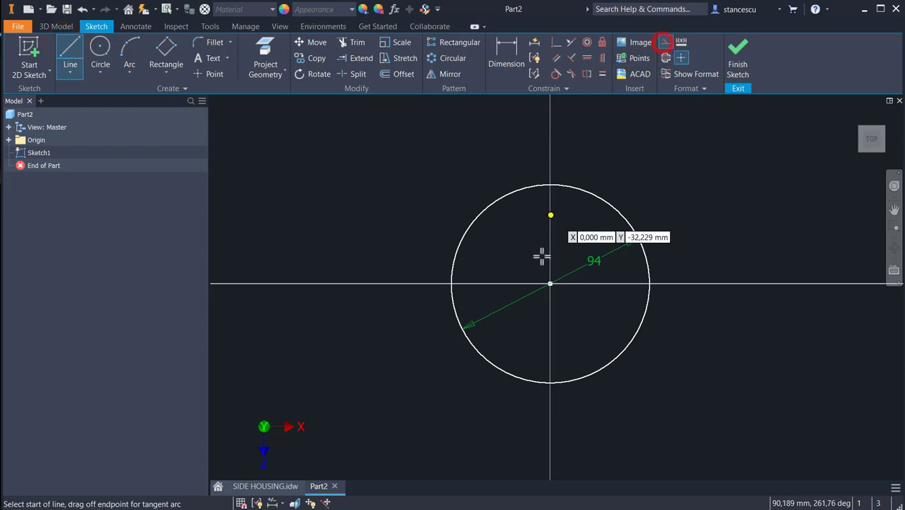
{"action": "left_click", "coordinate": [549, 283]}
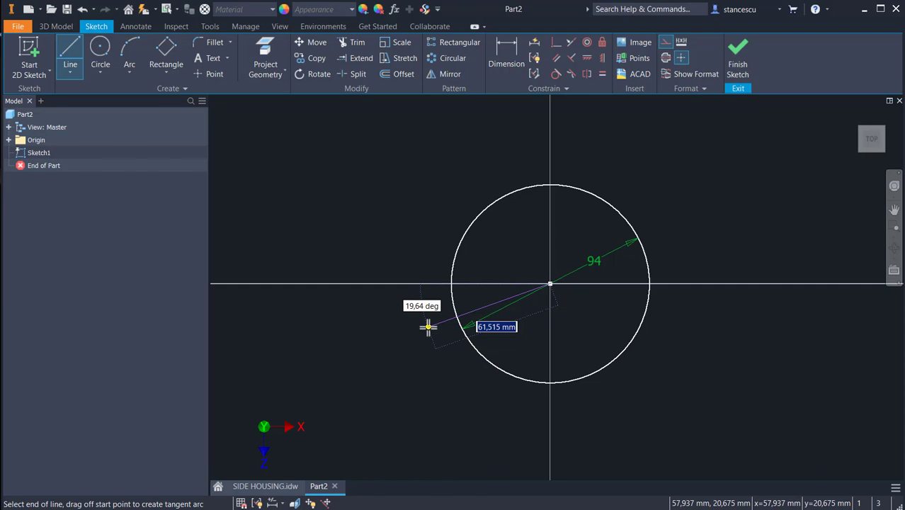
{"action": "left_click", "coordinate": [427, 326]}
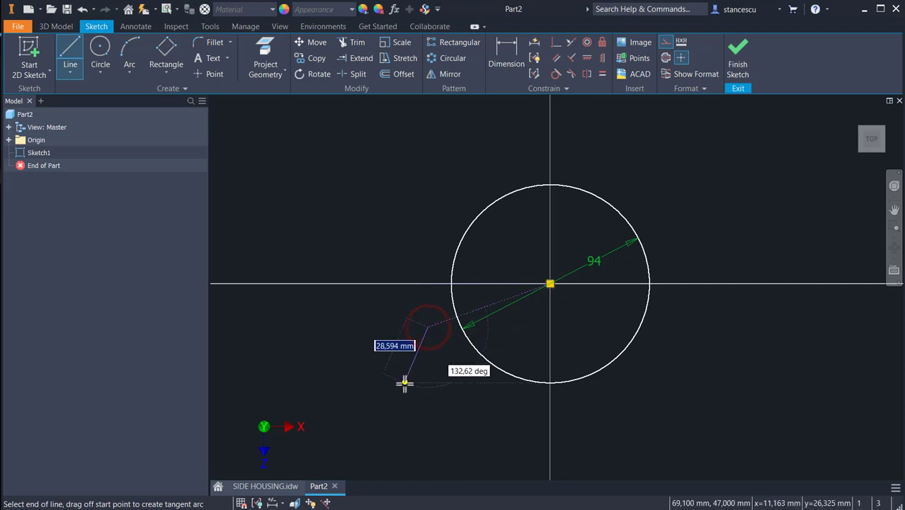
{"action": "key", "text": "Escape"}
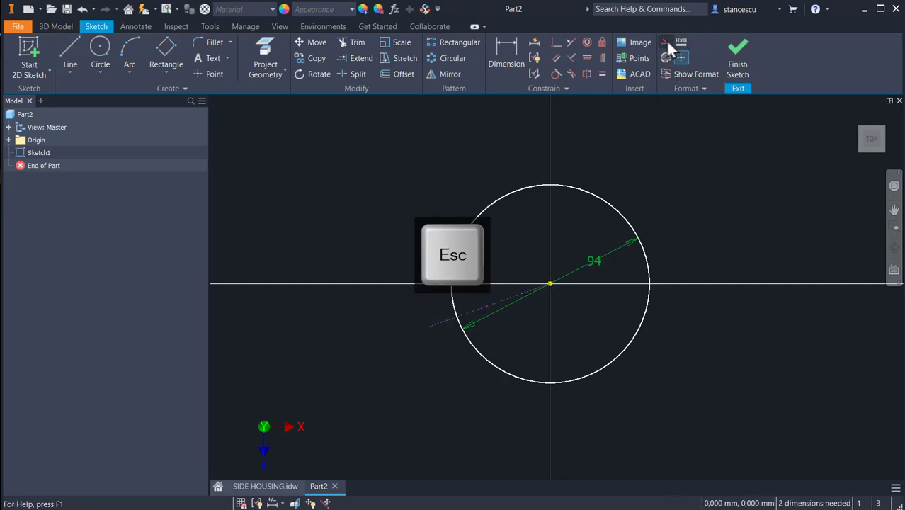
Step: Turn off construction format and sketch a 12 mm radius circle at the construction line's outer end, switching its size entry to radius
{"action": "left_click", "coordinate": [666, 40]}
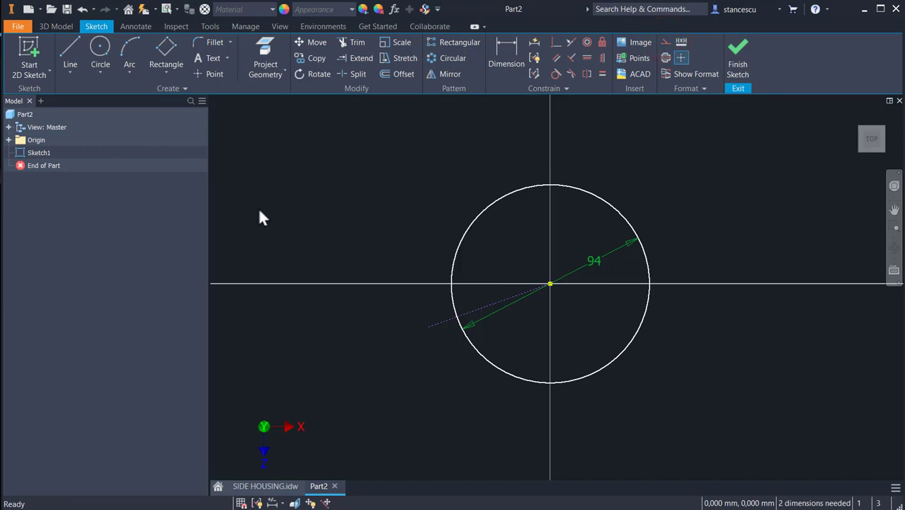
{"action": "left_click", "coordinate": [101, 56]}
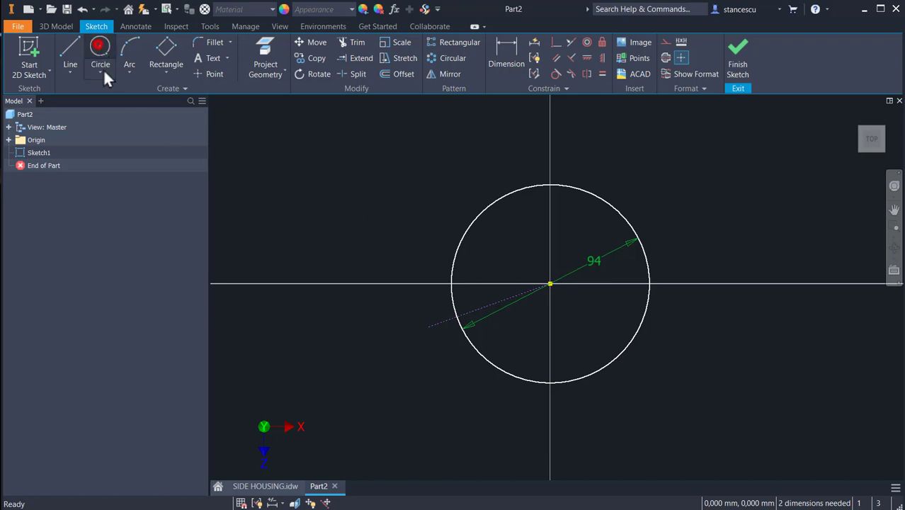
{"action": "left_click", "coordinate": [427, 327]}
{"action": "right_click", "coordinate": [428, 355]}
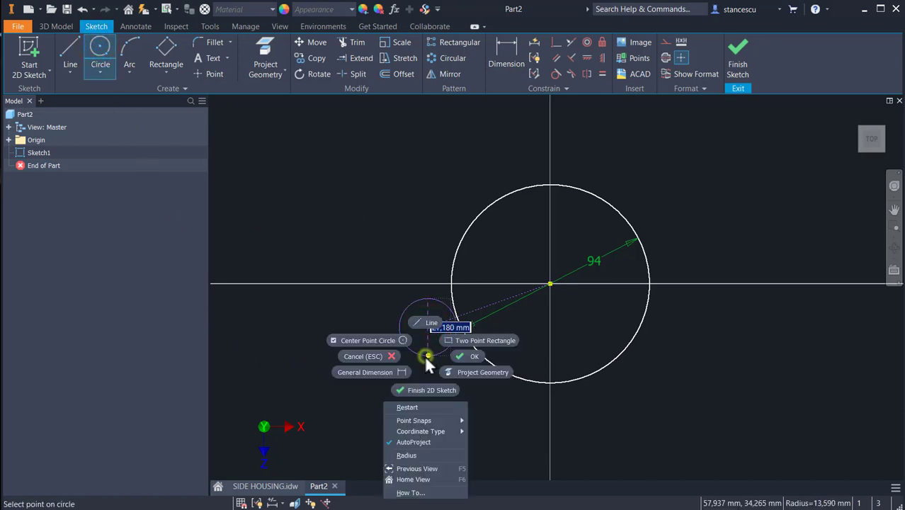
{"action": "left_click", "coordinate": [412, 453]}
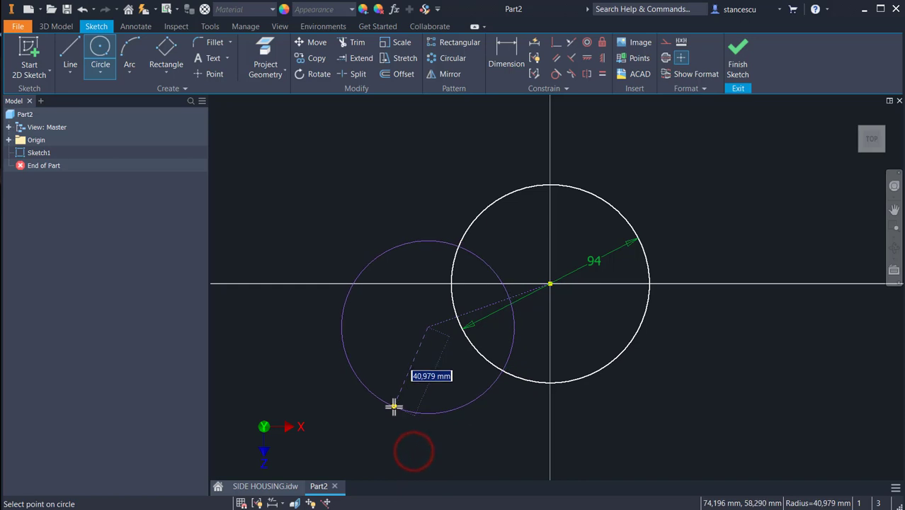
{"action": "type", "text": "12"}
{"action": "key", "text": "Return"}
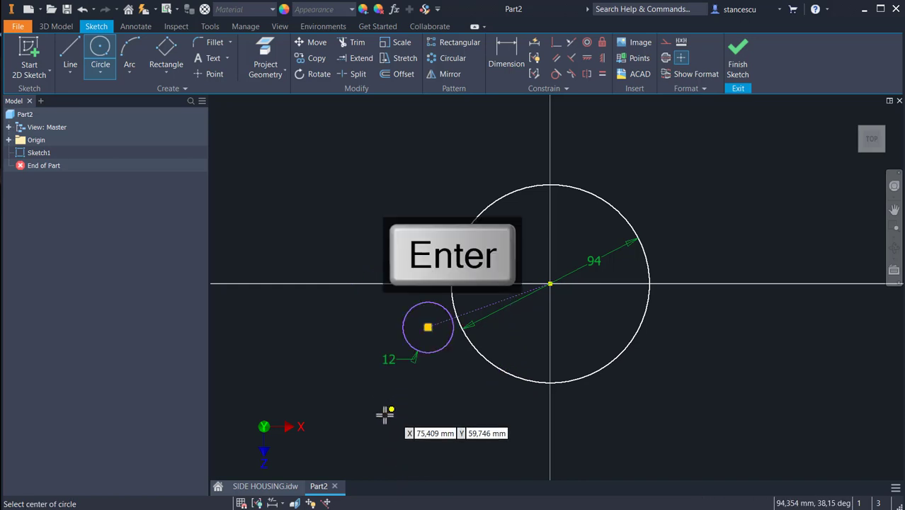
Step: Dimension the construction line between the two circle centres and set its length to 55 mm
{"action": "left_click", "coordinate": [504, 49]}
{"action": "left_click", "coordinate": [480, 306]}
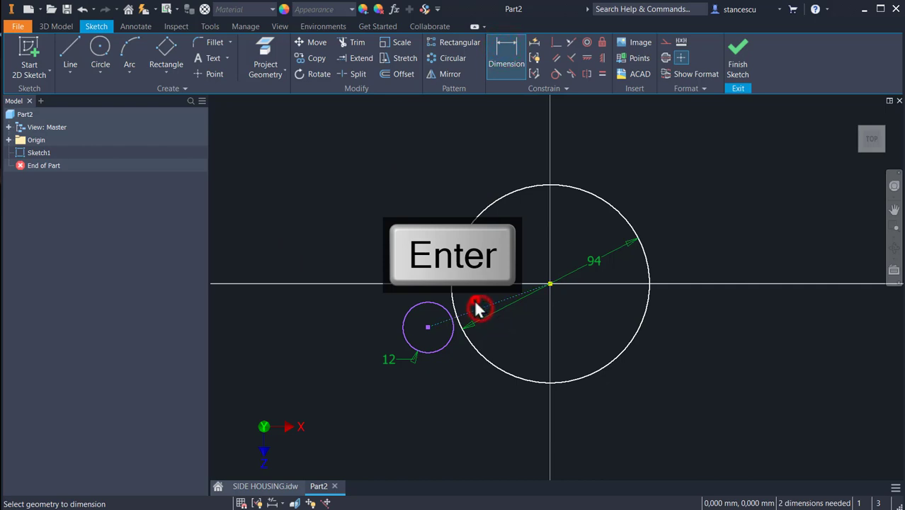
{"action": "left_click", "coordinate": [415, 182]}
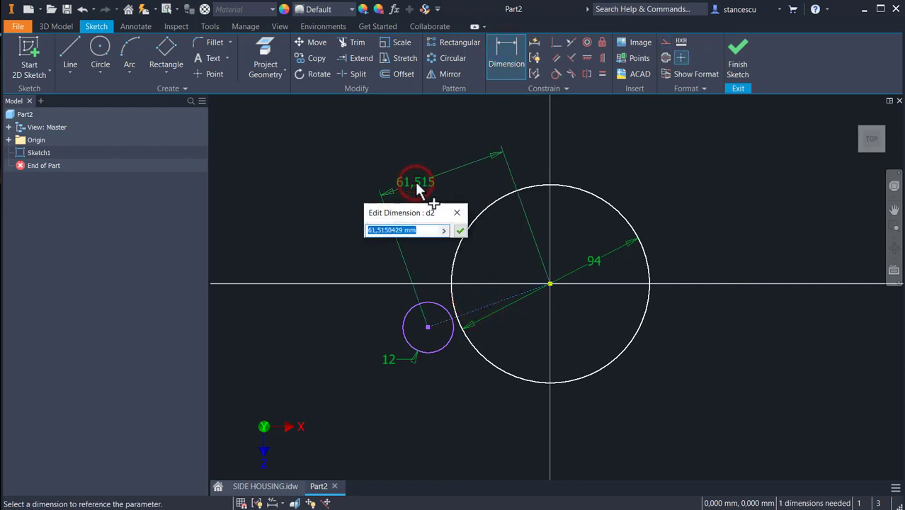
{"action": "type", "text": "55"}
{"action": "key", "text": "Return"}
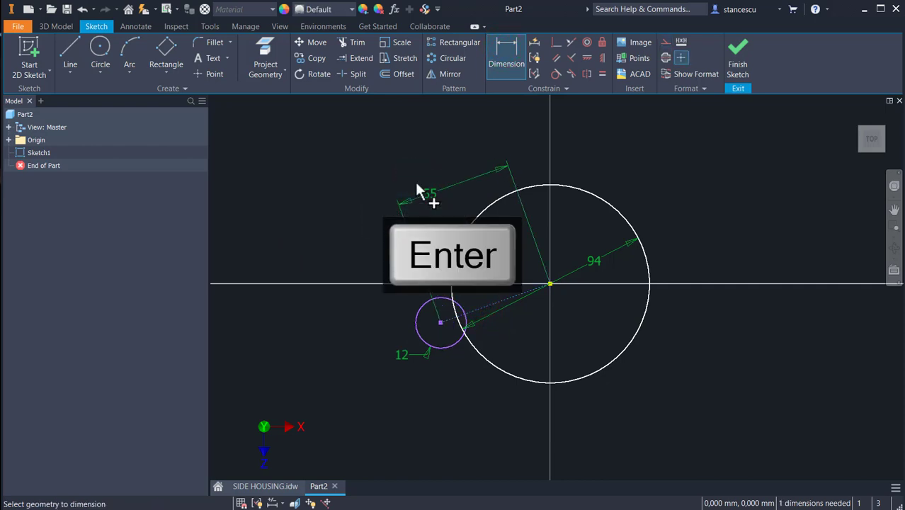
Step: Dimension the vertical distance between the small circle's centre and the origin and set it to 21 mm
{"action": "left_click", "coordinate": [440, 324]}
{"action": "left_click", "coordinate": [550, 284]}
{"action": "left_click", "coordinate": [367, 303]}
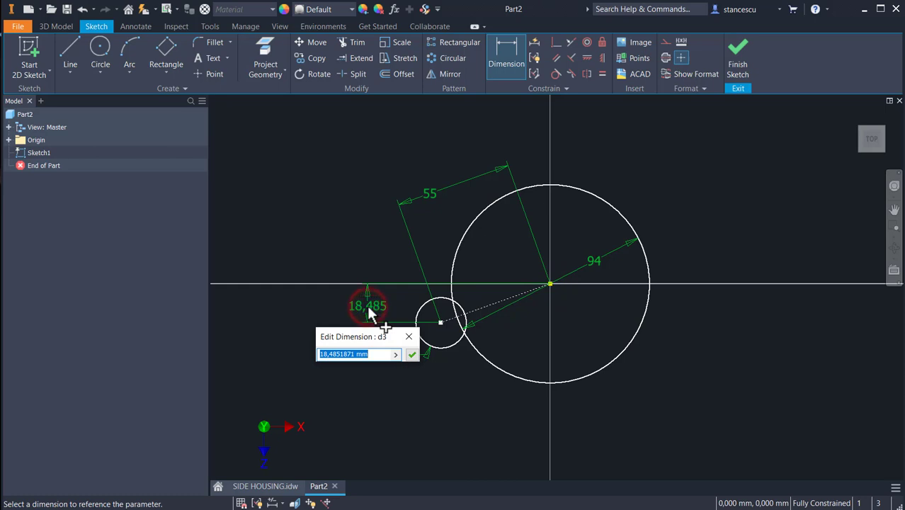
{"action": "type", "text": "2"}
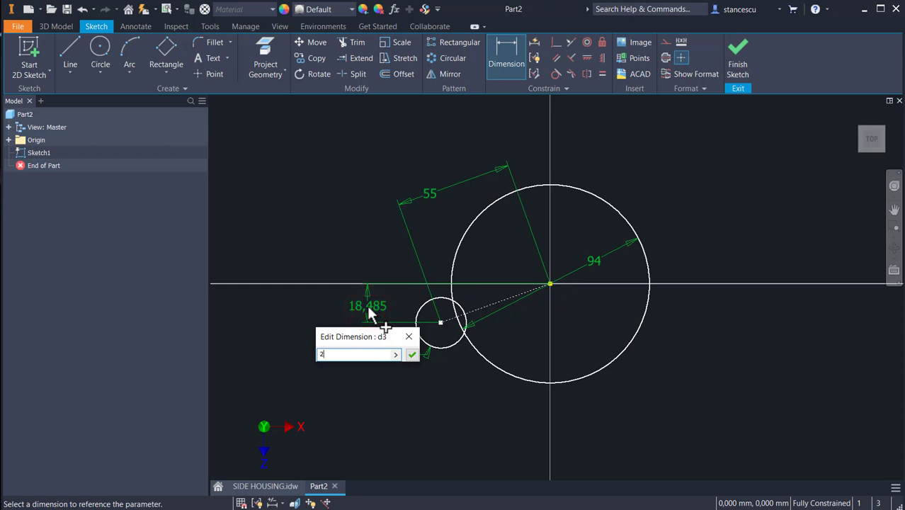
{"action": "type", "text": "1"}
{"action": "key", "text": "Return"}
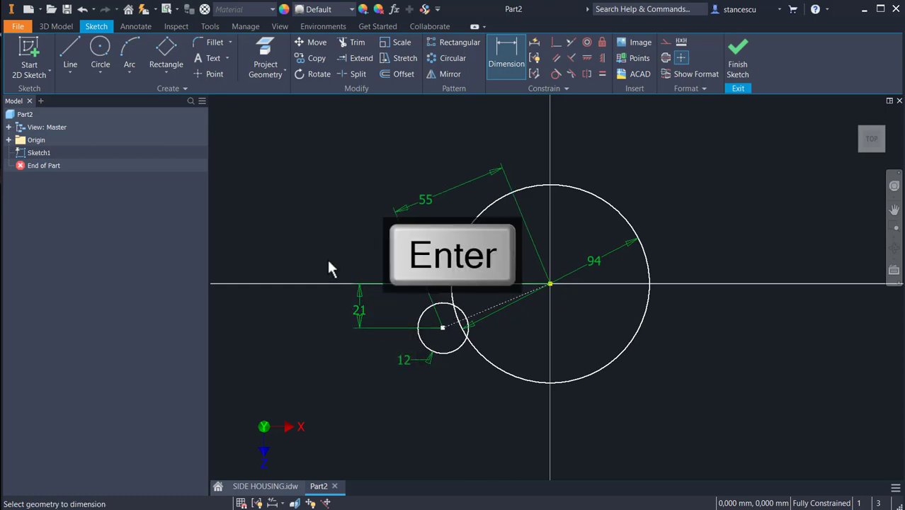
Step: Draw two short lines tangent to the small circle's upper and lower sides, each crossing into the large circle, the lower about 16.5 mm long
{"action": "left_click", "coordinate": [68, 48]}
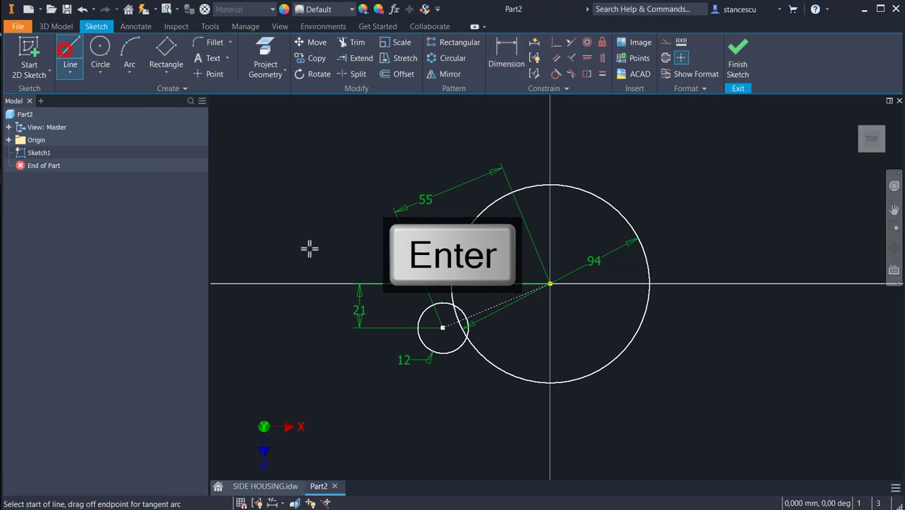
{"action": "scroll", "coordinate": [404, 337], "scroll_direction": "up", "scroll_amount": 3}
{"action": "left_click_drag", "start_coordinate": [440, 293], "coordinate": [513, 253]}
{"action": "right_click", "coordinate": [550, 264]}
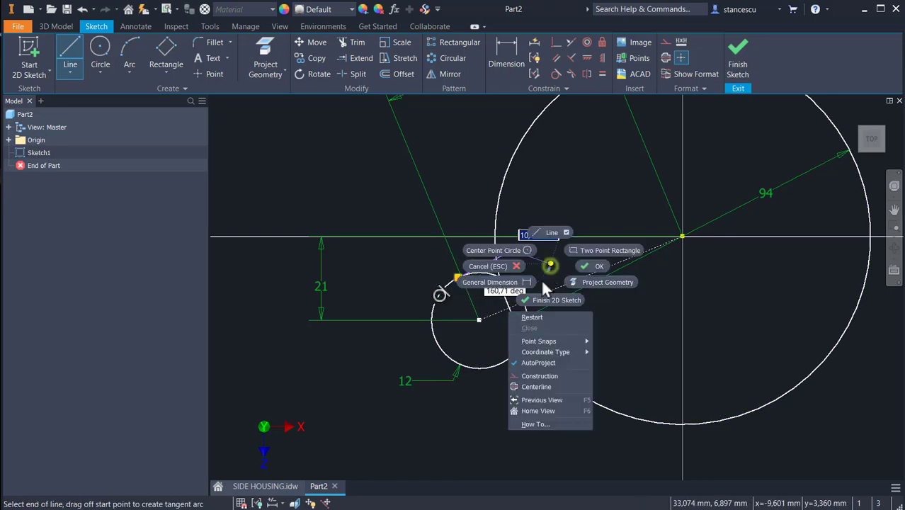
{"action": "left_click", "coordinate": [531, 317]}
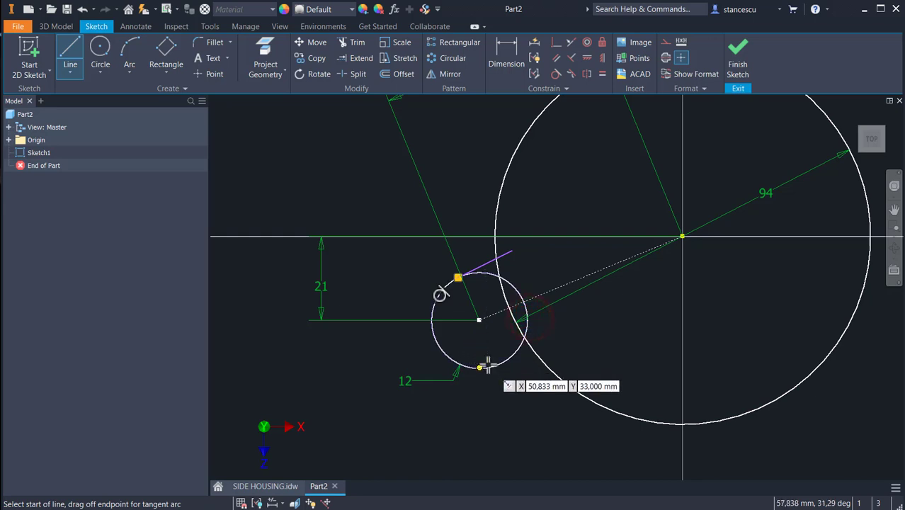
{"action": "left_click_drag", "start_coordinate": [488, 366], "coordinate": [560, 332]}
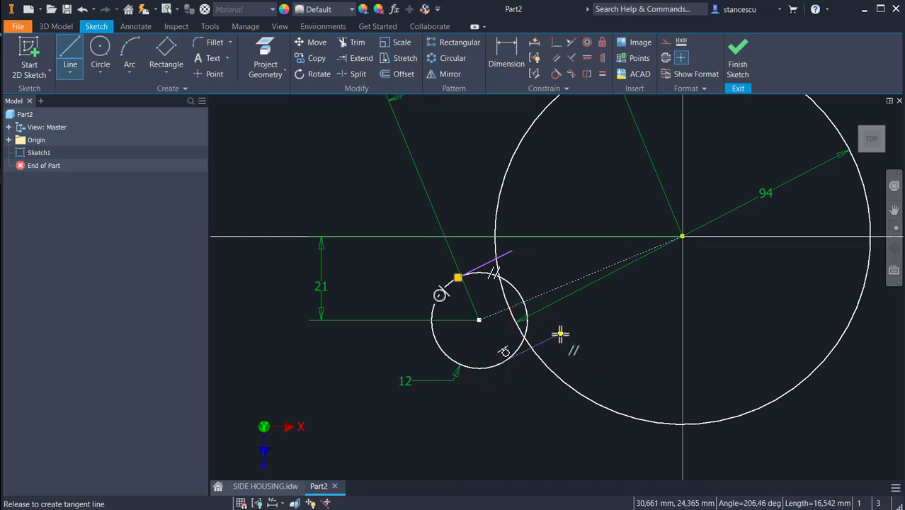
{"action": "left_click_drag", "start_coordinate": [559, 332], "coordinate": [560, 333]}
{"action": "key", "text": "Escape"}
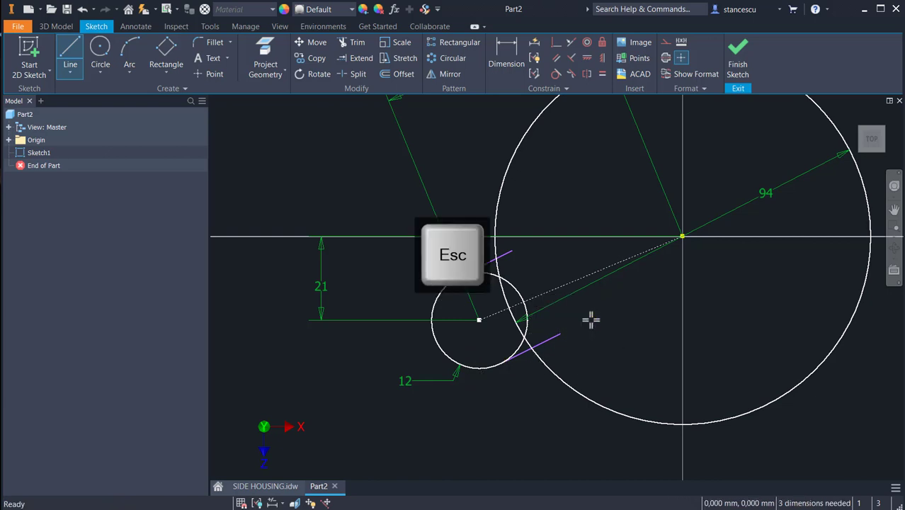
Step: Trim the tangent lines' overhanging ends and the inner arcs of both circles to leave one open lug outline joined to the large circle
{"action": "left_click", "coordinate": [357, 42]}
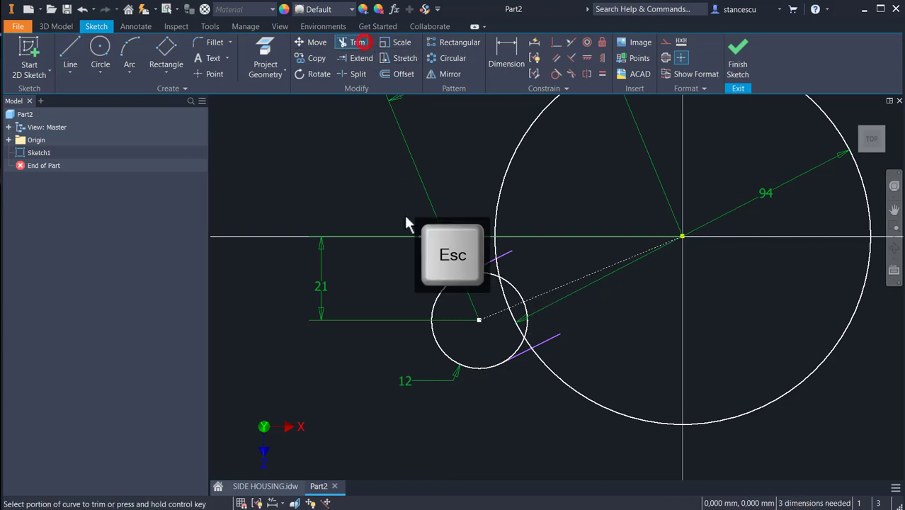
{"action": "left_click", "coordinate": [555, 338]}
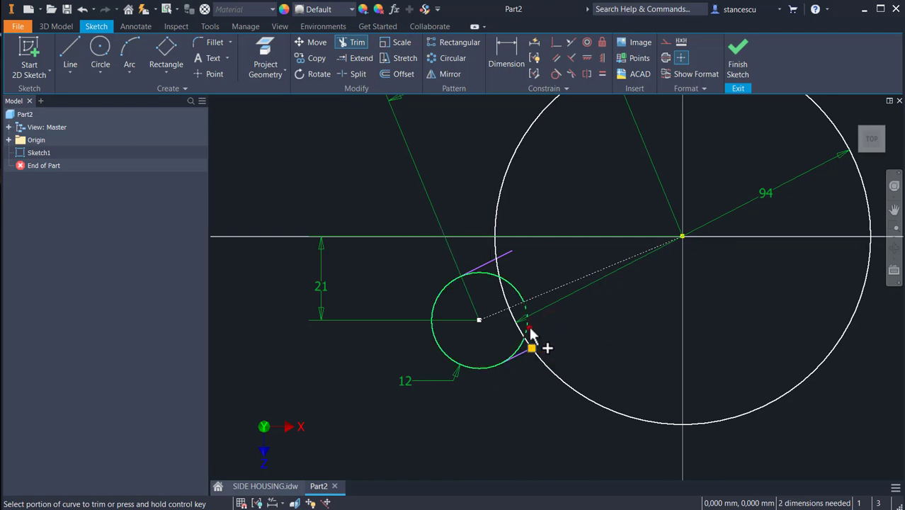
{"action": "left_click", "coordinate": [514, 290]}
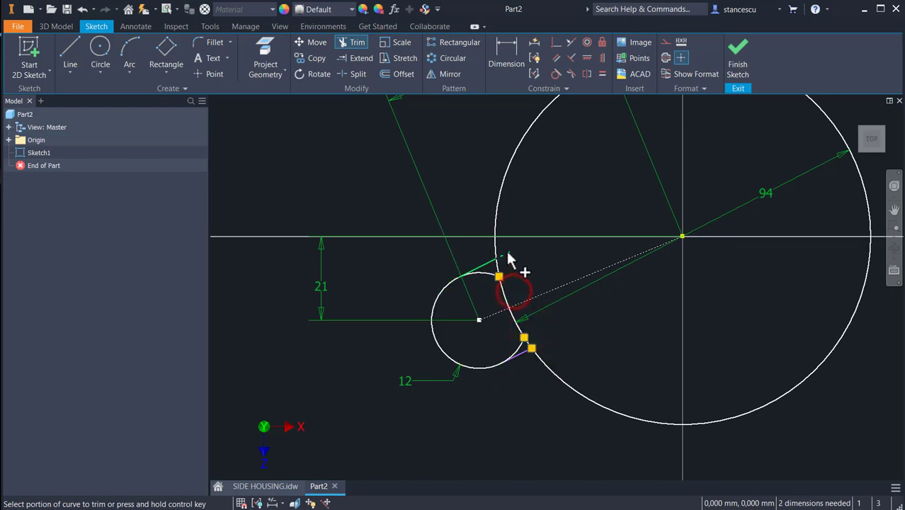
{"action": "left_click", "coordinate": [505, 252]}
{"action": "left_click", "coordinate": [481, 276]}
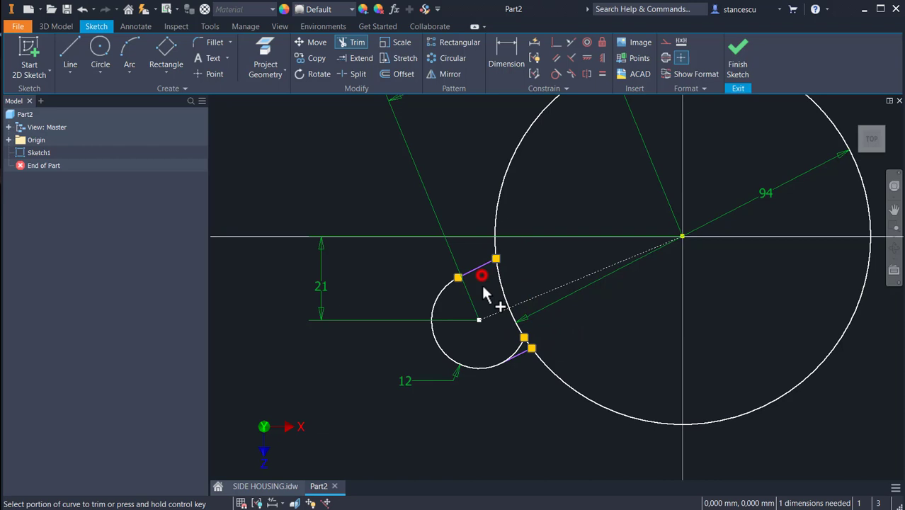
{"action": "left_click", "coordinate": [521, 349]}
{"action": "left_click", "coordinate": [515, 318]}
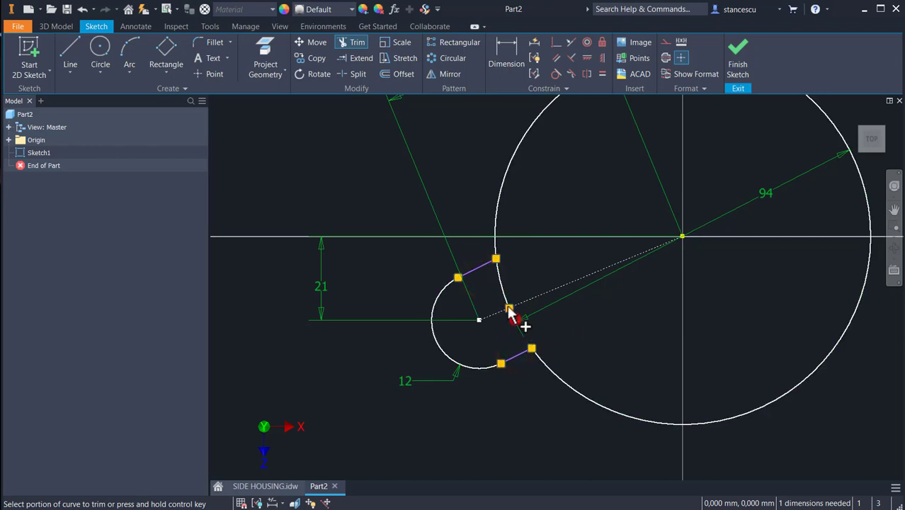
{"action": "left_click", "coordinate": [502, 286]}
Step: Make the lug's upper tangent line parallel to the construction line and finish the sketch
{"action": "left_click", "coordinate": [555, 59]}
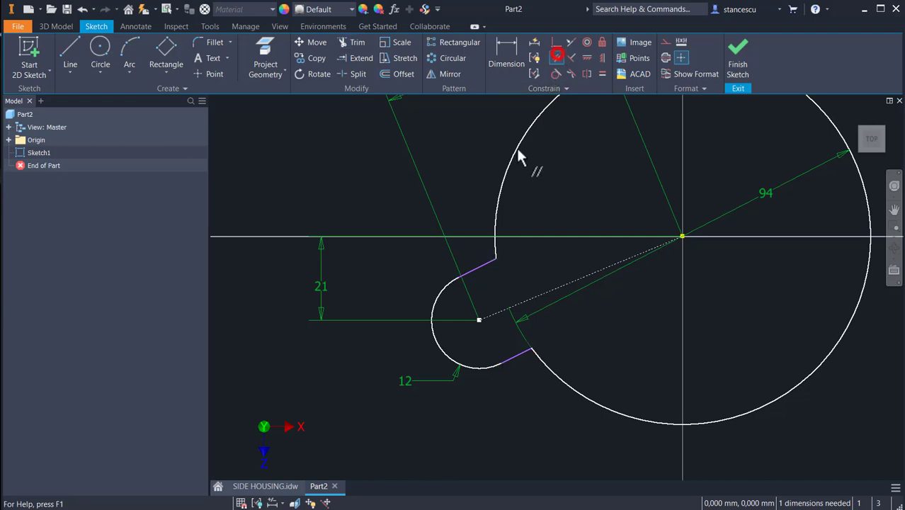
{"action": "left_click", "coordinate": [497, 311]}
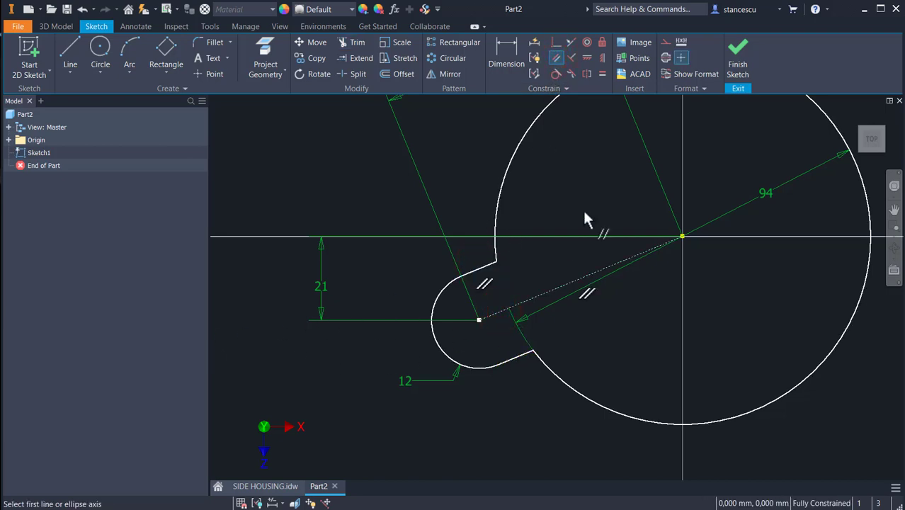
{"action": "left_click", "coordinate": [737, 53]}
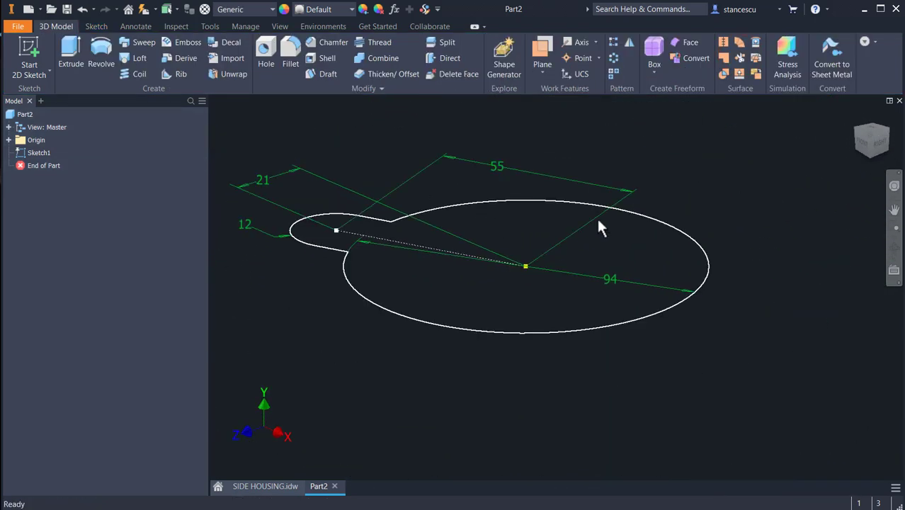
Step: Extrude the lugged profile 17 mm in the flipped direction, below the sketch plane
{"action": "left_click", "coordinate": [70, 53]}
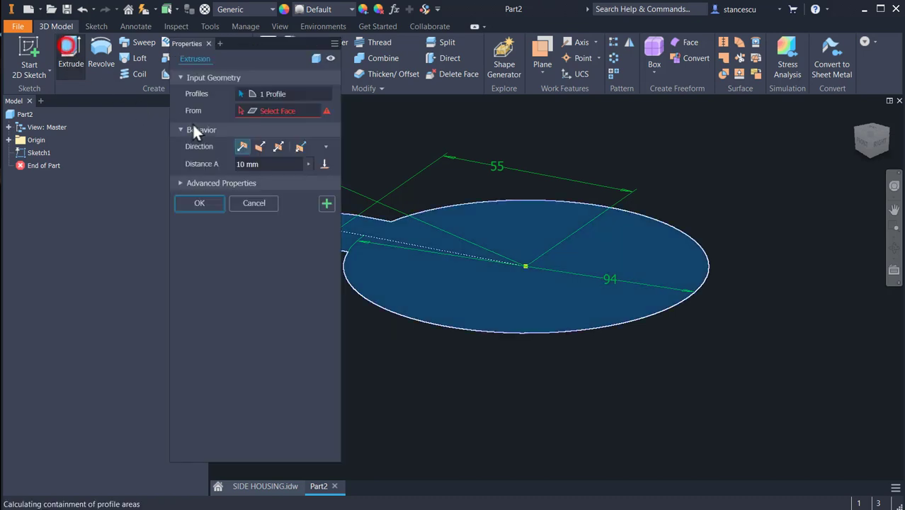
{"action": "type", "text": "17"}
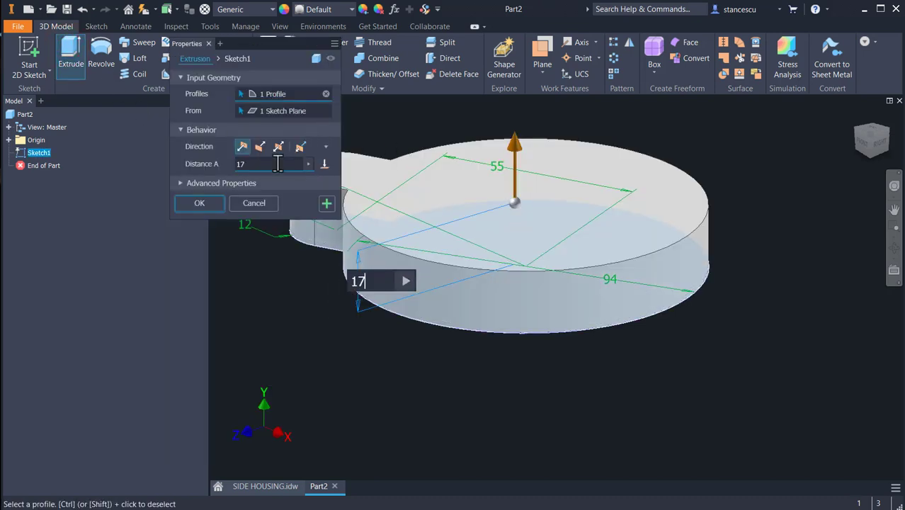
{"action": "left_click", "coordinate": [256, 146]}
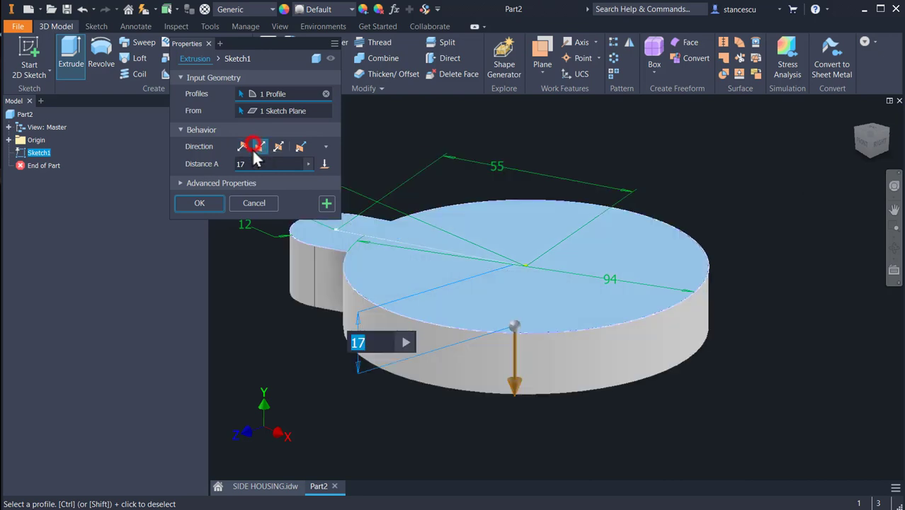
{"action": "left_click", "coordinate": [192, 201]}
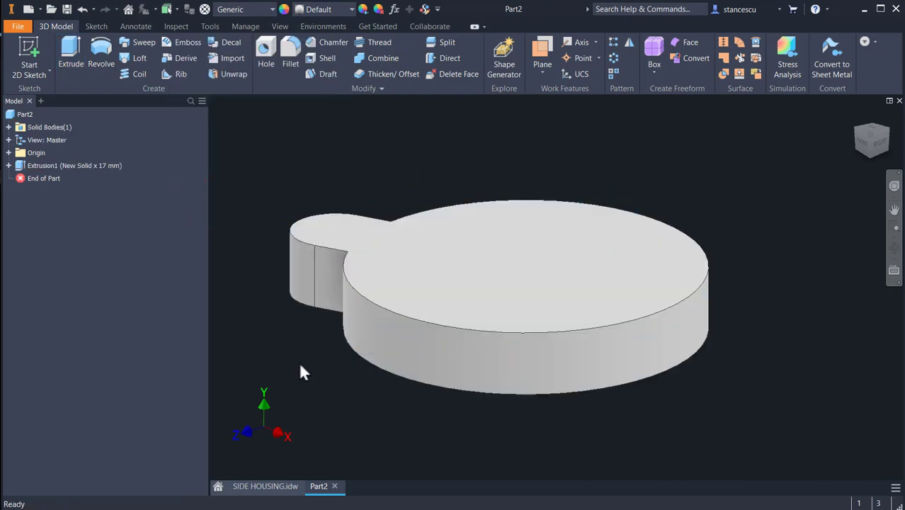
Step: Start a new 2D sketch on the underside face of the extruded disc
{"action": "key", "text": "F6"}
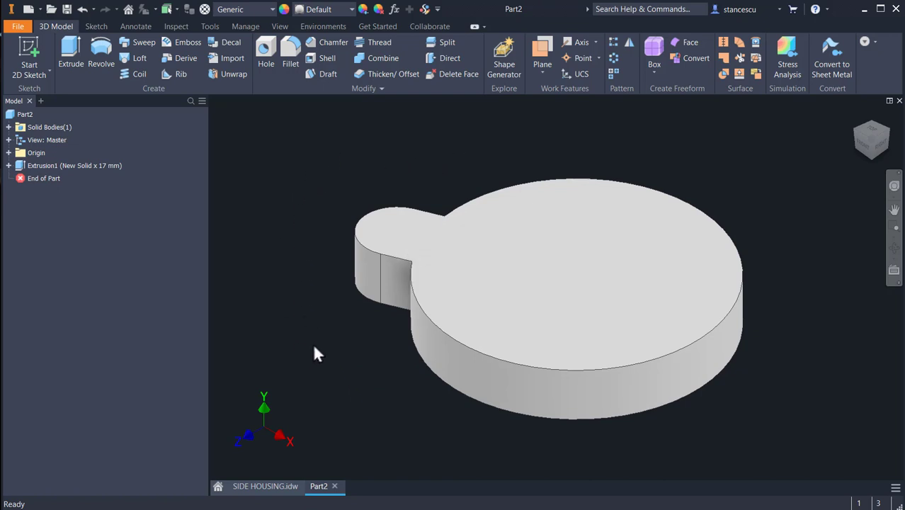
{"action": "middle_click_drag", "start_coordinate": [313, 342], "coordinate": [323, 293], "text": "shift"}
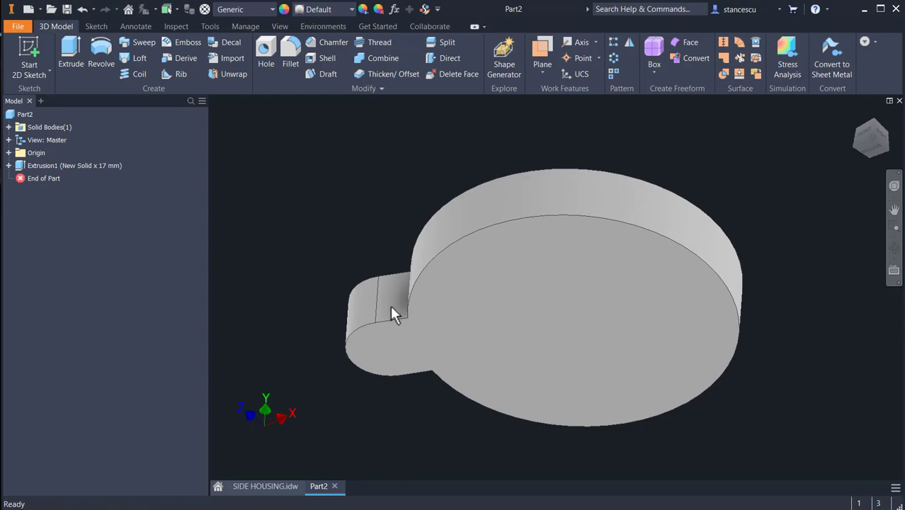
{"action": "left_click", "coordinate": [562, 313]}
{"action": "left_click", "coordinate": [639, 306]}
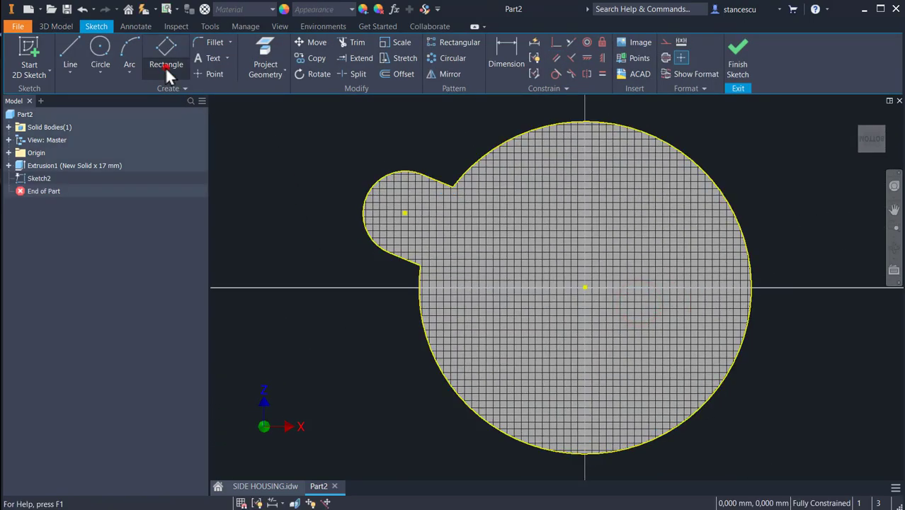
Step: Sketch a 106 by 106 mm centre-point square on the large disc's centre and finish the sketch
{"action": "left_click", "coordinate": [165, 67]}
{"action": "left_click", "coordinate": [174, 147]}
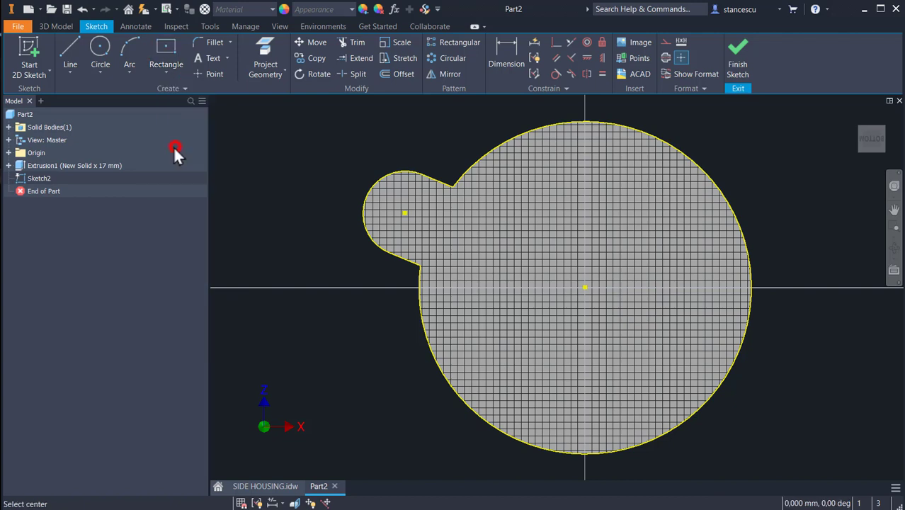
{"action": "left_click", "coordinate": [584, 286]}
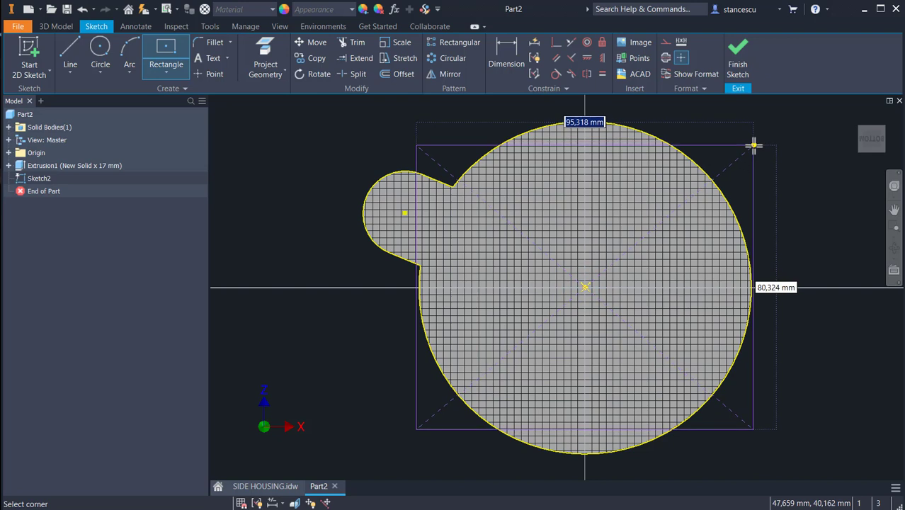
{"action": "type", "text": "10"}
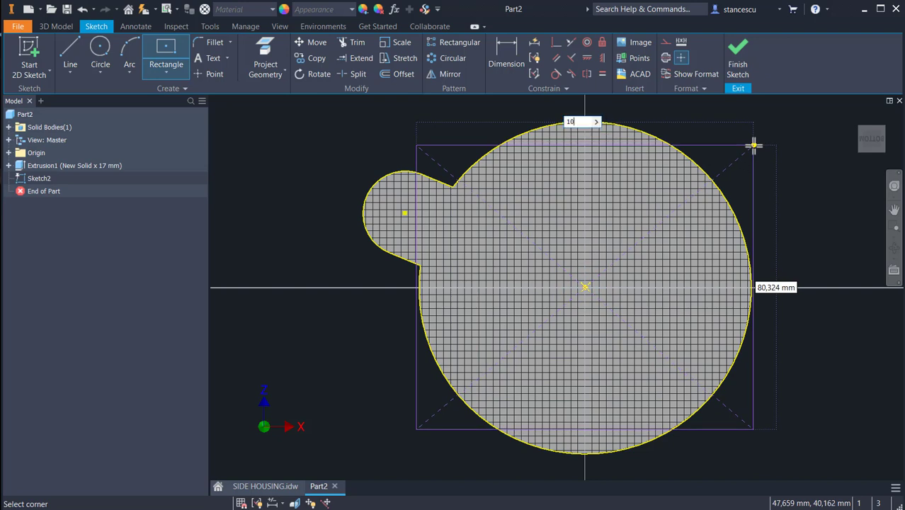
{"action": "type", "text": "6"}
{"action": "key", "text": "Tab"}
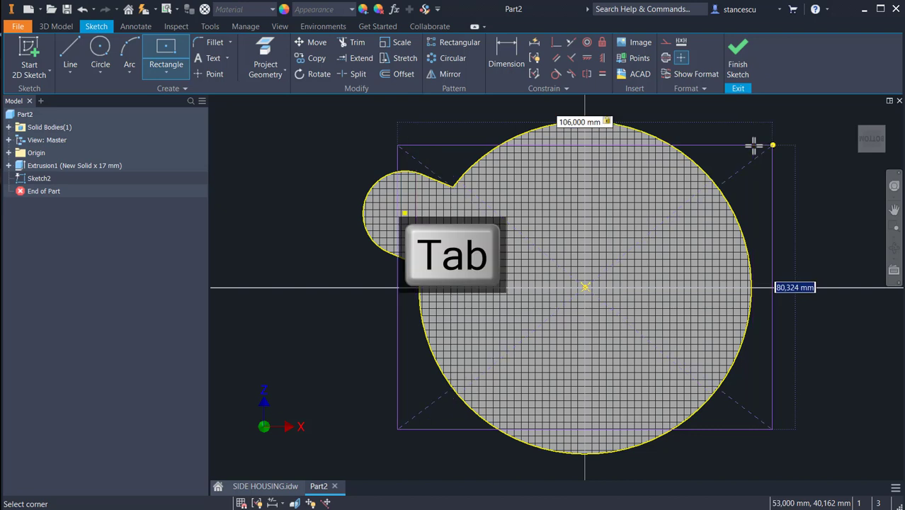
{"action": "type", "text": "1"}
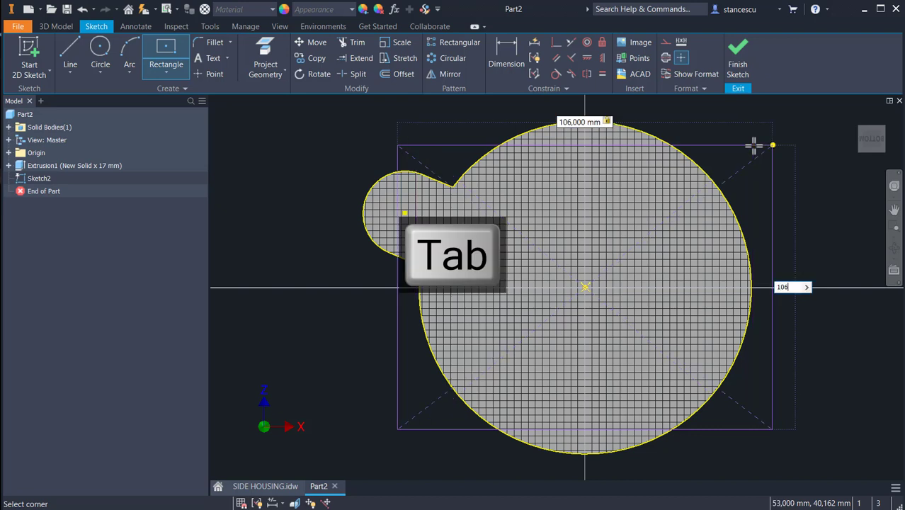
{"action": "type", "text": "06"}
{"action": "key", "text": "Return"}
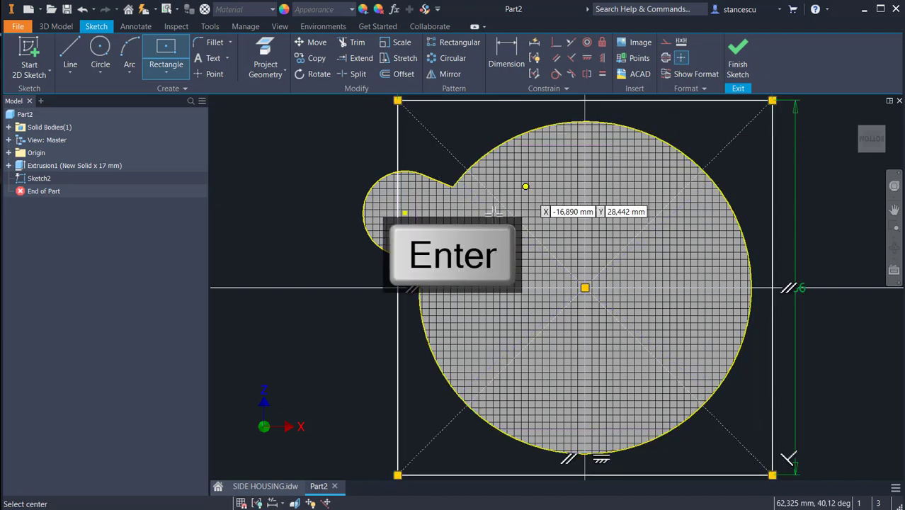
{"action": "left_click", "coordinate": [738, 60]}
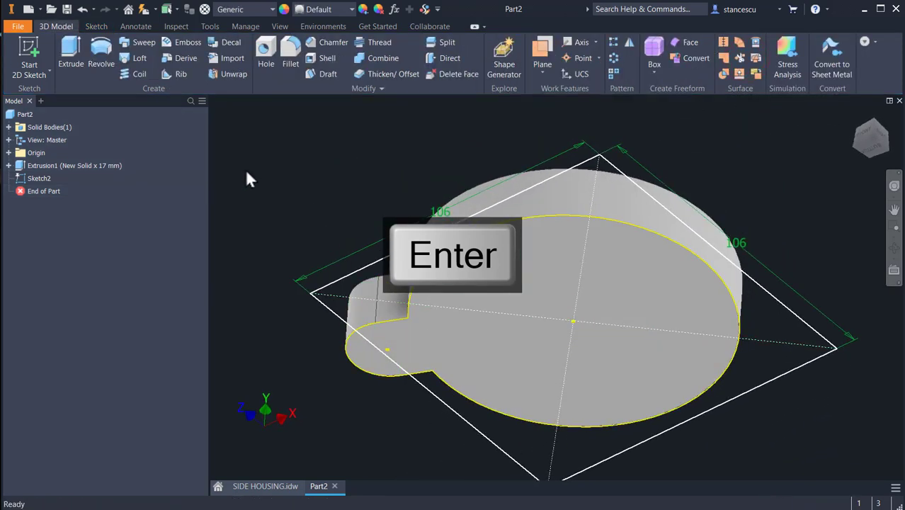
Step: Extrude both regions of the square 17-2 mm in the flipped direction, up around the disc, joined to the body
{"action": "left_click", "coordinate": [73, 55]}
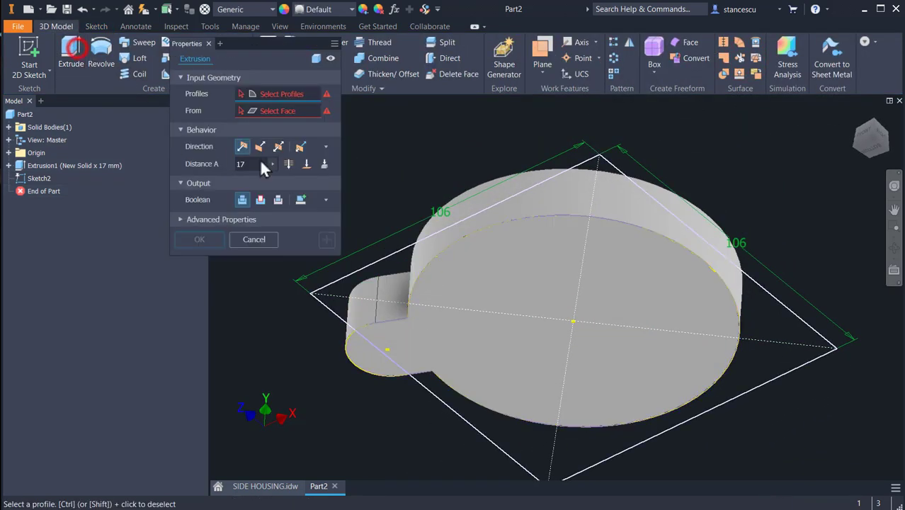
{"action": "left_click", "coordinate": [379, 263]}
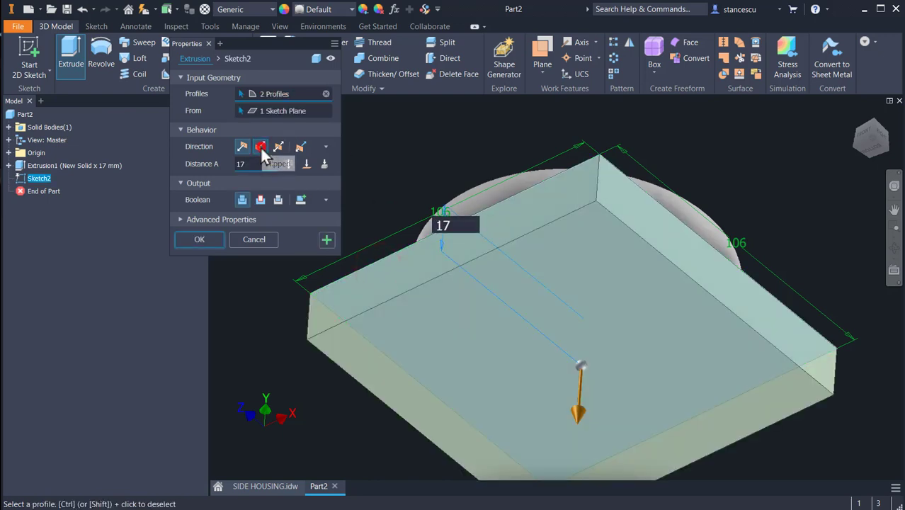
{"action": "left_click", "coordinate": [260, 148]}
{"action": "left_click", "coordinate": [241, 201]}
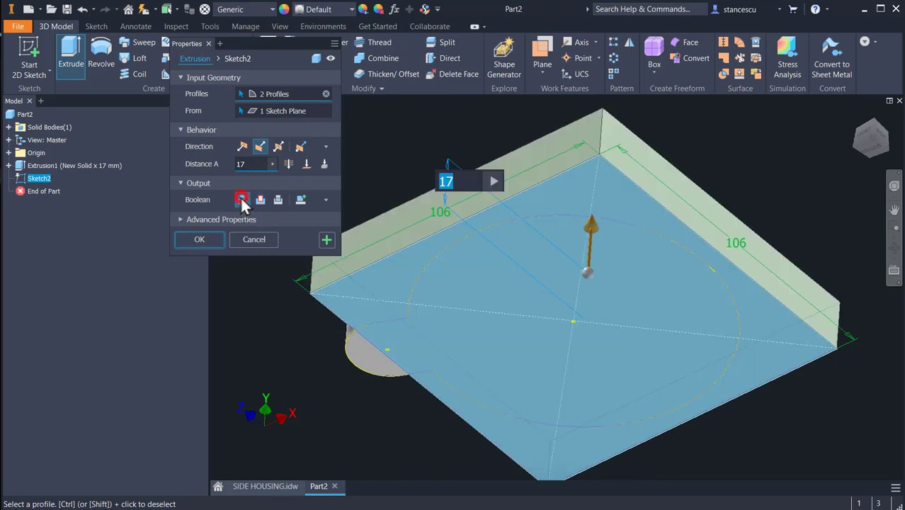
{"action": "double_click", "coordinate": [247, 163]}
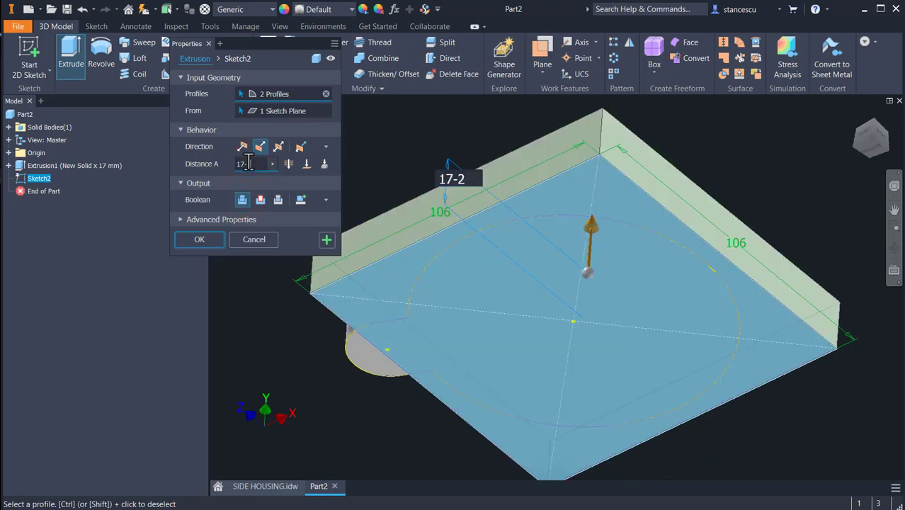
{"action": "key", "text": "Return"}
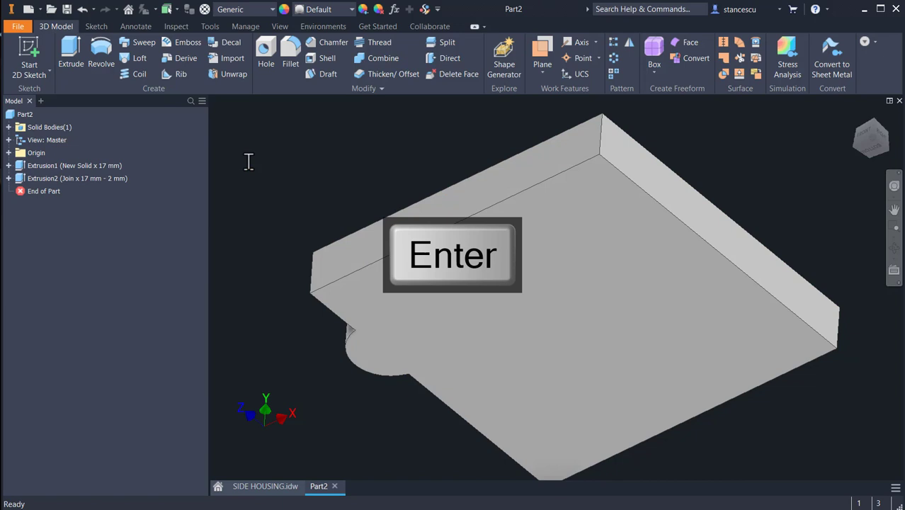
{"action": "key", "text": "s"}
{"action": "key", "text": "Escape"}
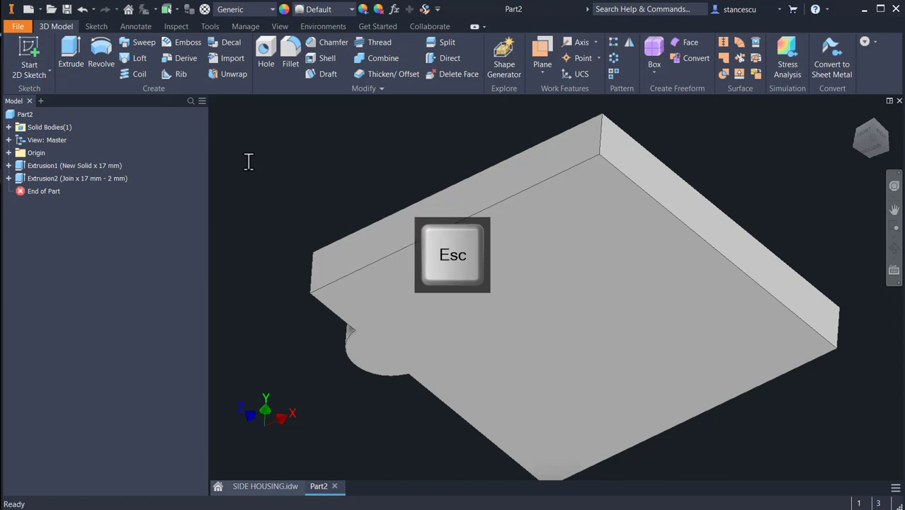
Step: Fillet the four vertical corner edges of the square flange with a 14 mm radius
{"action": "key", "text": "F6"}
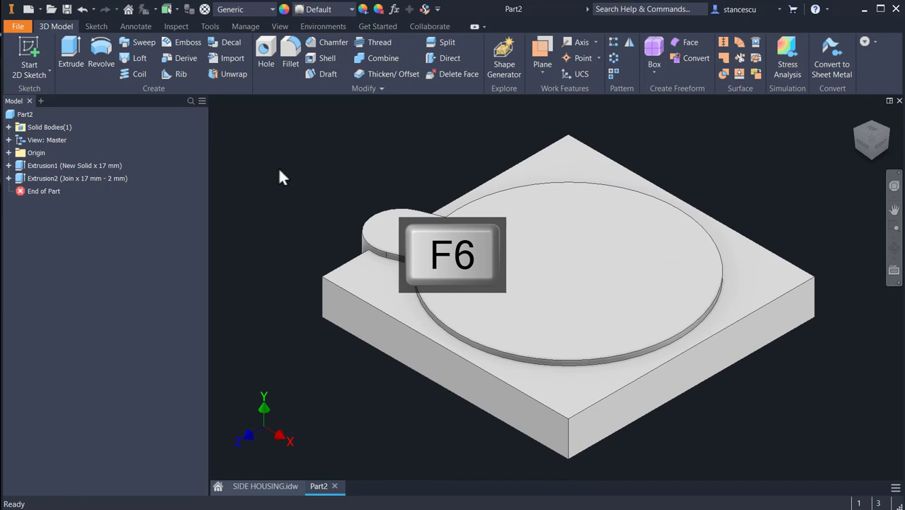
{"action": "left_click", "coordinate": [322, 298]}
{"action": "key", "text": "f"}
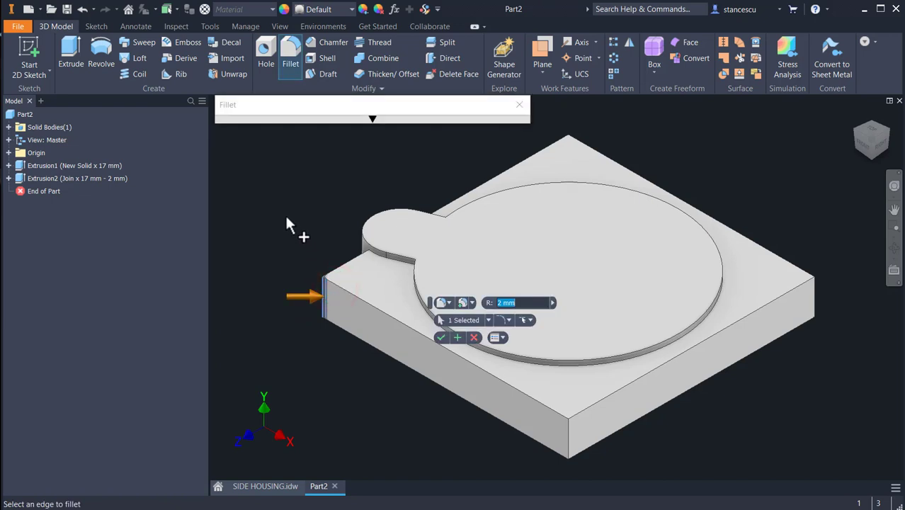
{"action": "type", "text": "14"}
{"action": "left_click", "coordinate": [567, 429]}
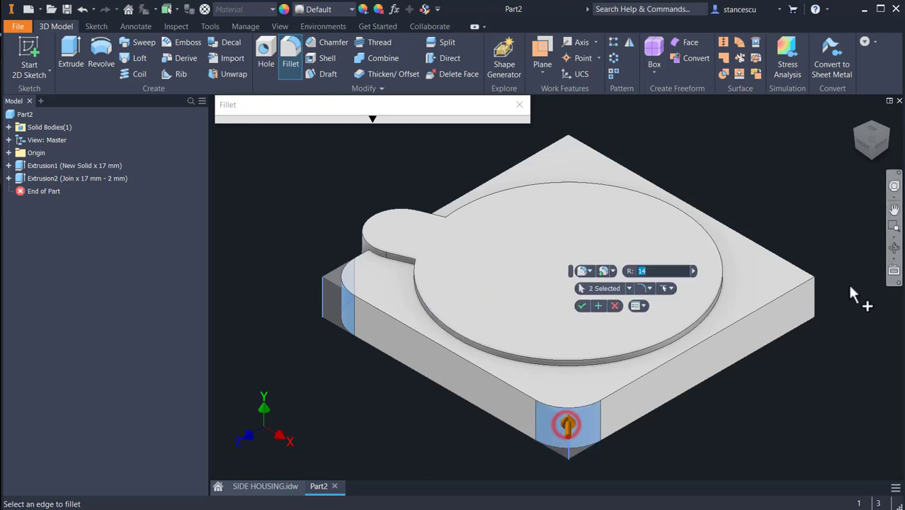
{"action": "left_click", "coordinate": [813, 304]}
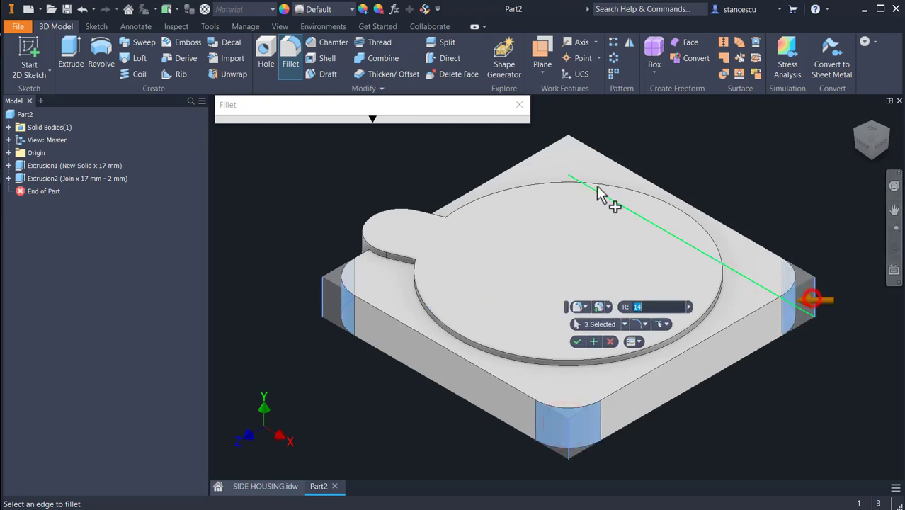
{"action": "left_click", "coordinate": [567, 160]}
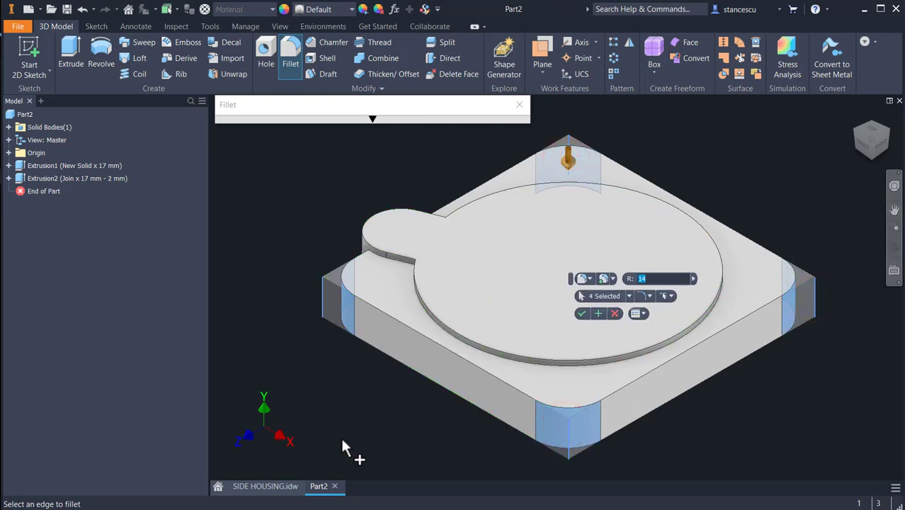
{"action": "left_click", "coordinate": [581, 313]}
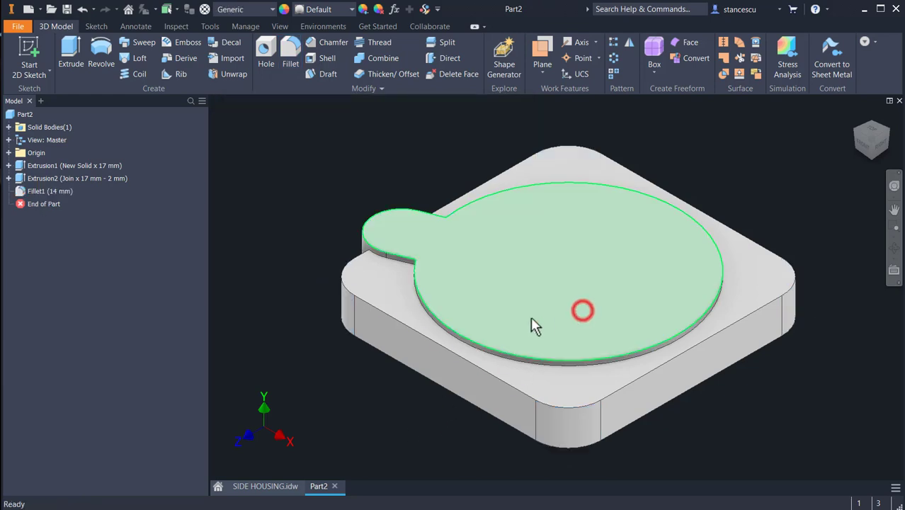
{"action": "left_click", "coordinate": [332, 382]}
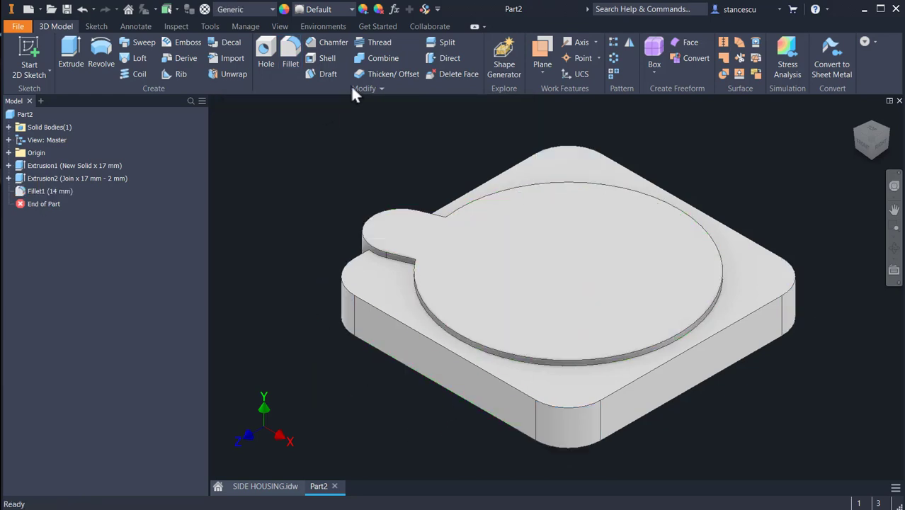
Step: Switch to the SIDE HOUSING.idw drawing and examine the isometric view and the B-B section for the housing's overall shape
{"action": "left_click", "coordinate": [269, 488]}
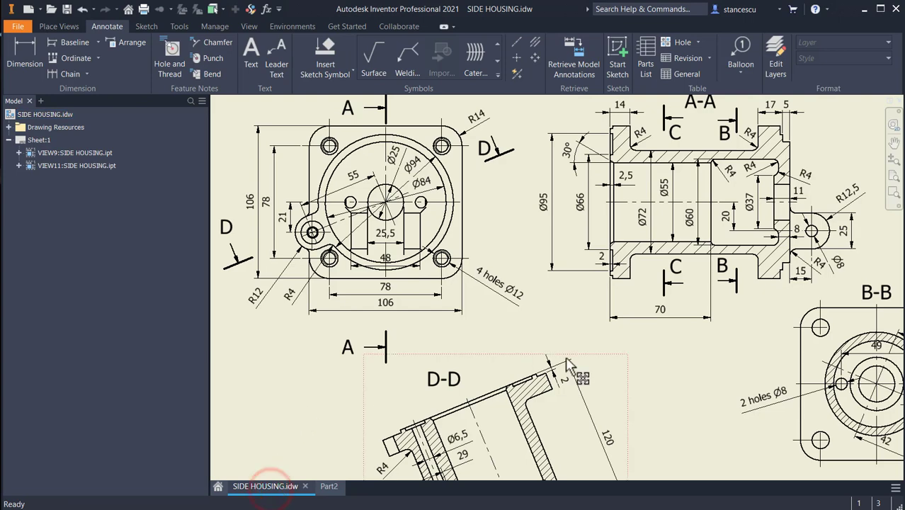
{"action": "scroll", "coordinate": [432, 283], "scroll_direction": "up", "scroll_amount": 3}
{"action": "middle_click_drag", "start_coordinate": [433, 270], "coordinate": [362, 254]}
{"action": "scroll", "coordinate": [460, 316], "scroll_direction": "down", "scroll_amount": 3}
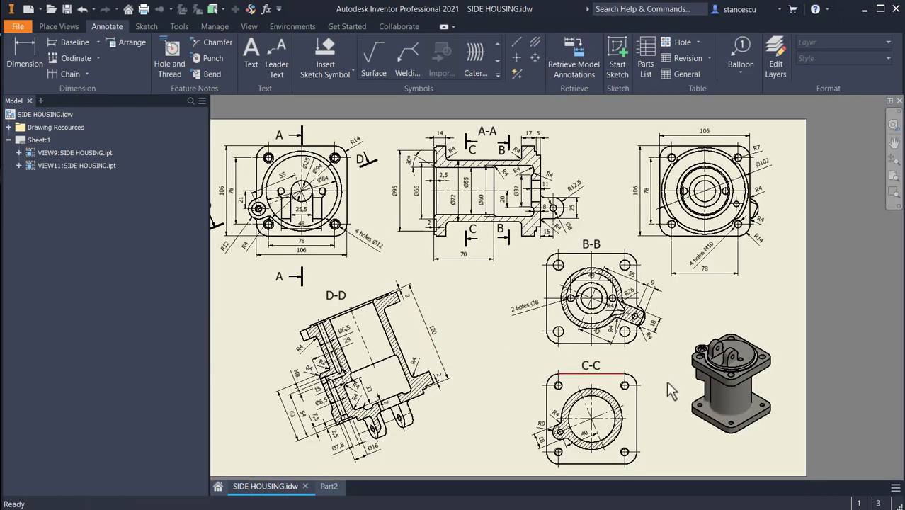
{"action": "scroll", "coordinate": [727, 382], "scroll_direction": "up", "scroll_amount": 4}
{"action": "scroll", "coordinate": [728, 383], "scroll_direction": "up", "scroll_amount": 2}
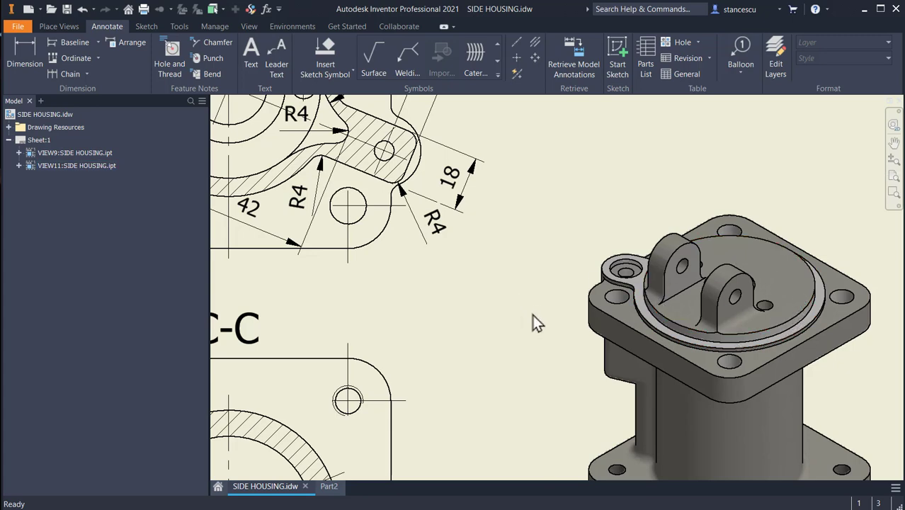
{"action": "scroll", "coordinate": [515, 325], "scroll_direction": "down", "scroll_amount": 3}
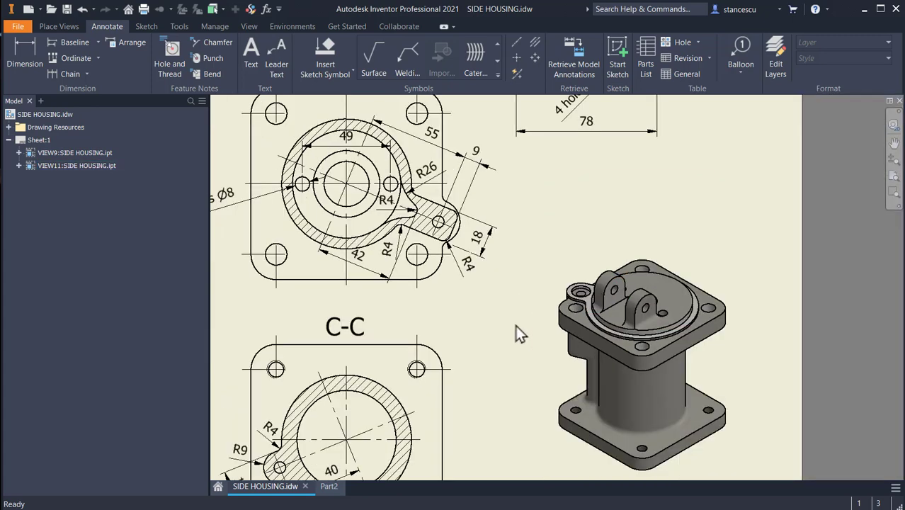
{"action": "mouse_move", "coordinate": [515, 325]}
{"action": "middle_mouse_down"}
{"action": "mouse_move", "coordinate": [642, 396]}
{"action": "mouse_move", "coordinate": [630, 366]}
{"action": "mouse_move", "coordinate": [669, 470]}
{"action": "middle_mouse_up"}
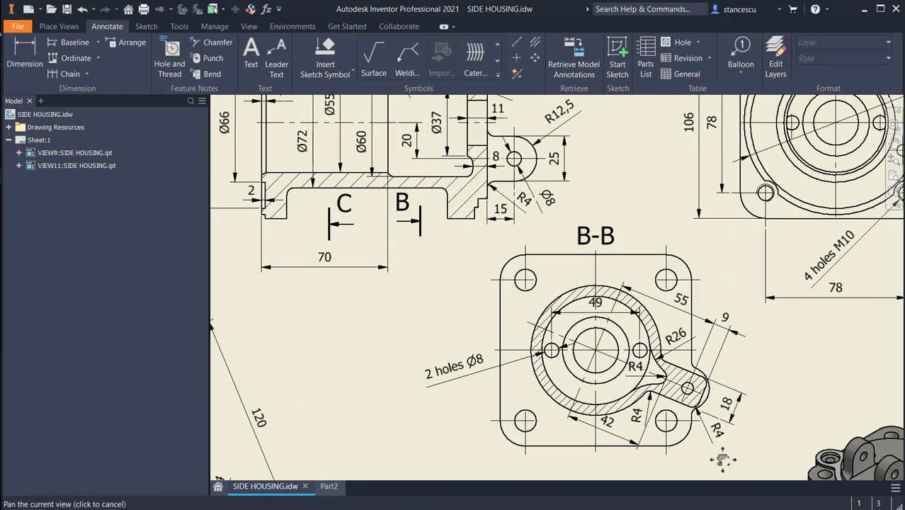
{"action": "scroll", "coordinate": [396, 350], "scroll_direction": "down", "scroll_amount": 2}
{"action": "middle_click_drag", "start_coordinate": [393, 347], "coordinate": [532, 348]}
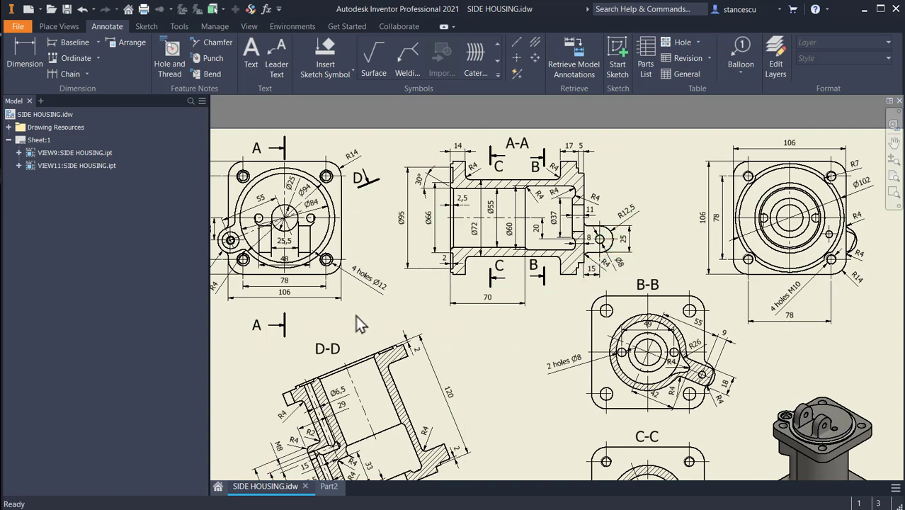
Step: Examine the lug and hole dimensions in the flange's face view and in sections A-A and D-D
{"action": "scroll", "coordinate": [355, 315], "scroll_direction": "up", "scroll_amount": 2}
{"action": "middle_click_drag", "start_coordinate": [398, 315], "coordinate": [540, 411]}
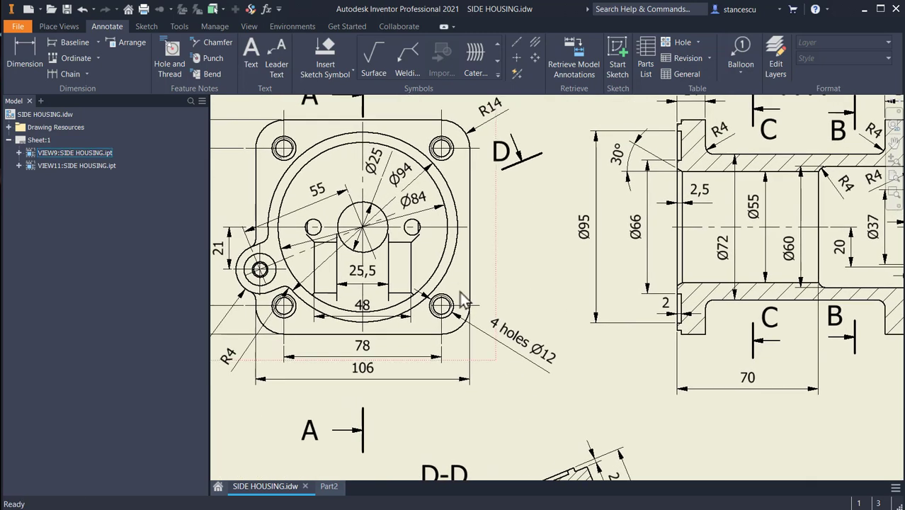
{"action": "middle_click_drag", "start_coordinate": [555, 317], "coordinate": [329, 327]}
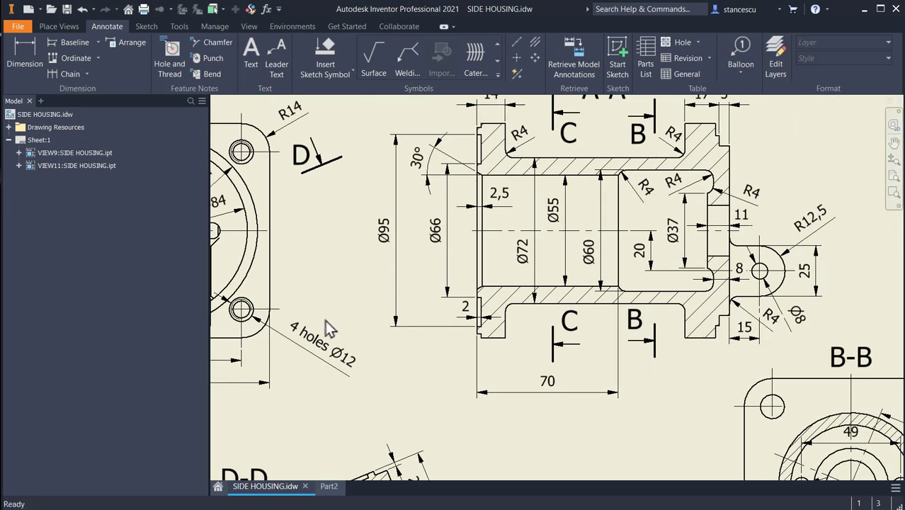
{"action": "middle_click_drag", "start_coordinate": [683, 297], "coordinate": [687, 342]}
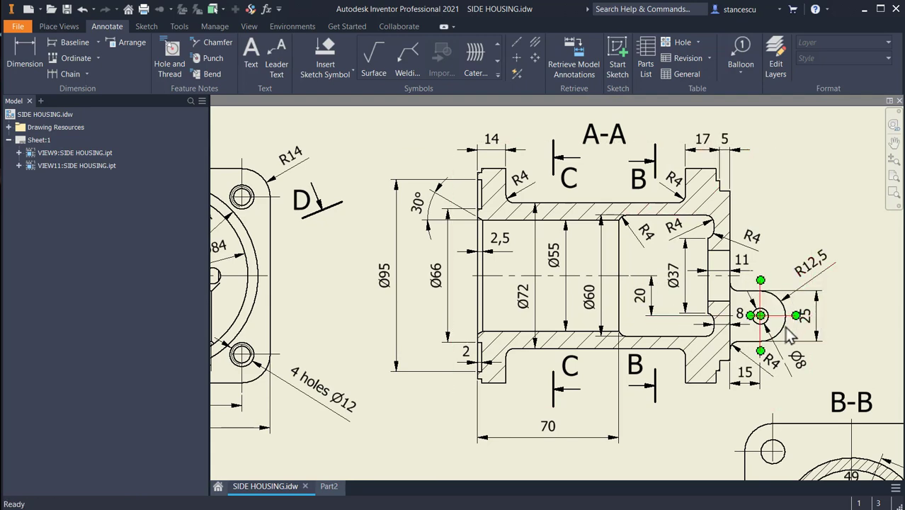
{"action": "left_click_drag", "start_coordinate": [428, 320], "coordinate": [699, 285]}
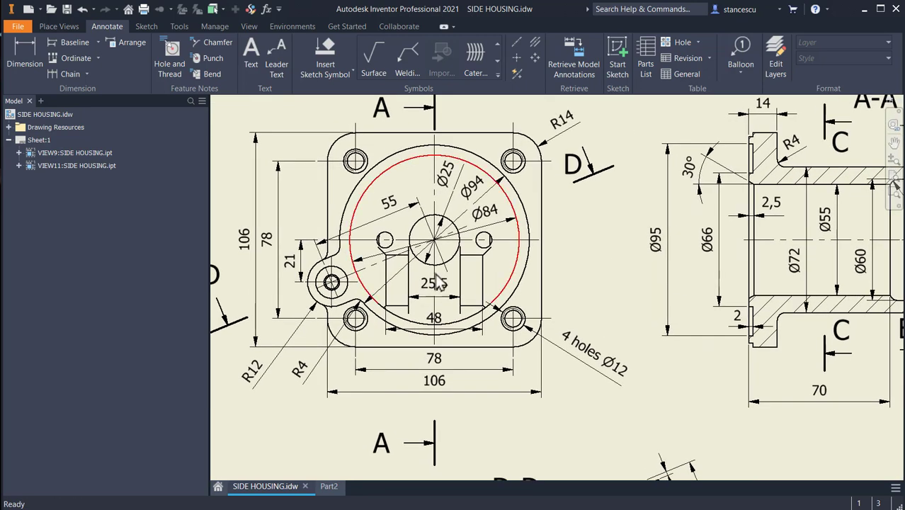
{"action": "scroll", "coordinate": [439, 282], "scroll_direction": "up", "scroll_amount": 3}
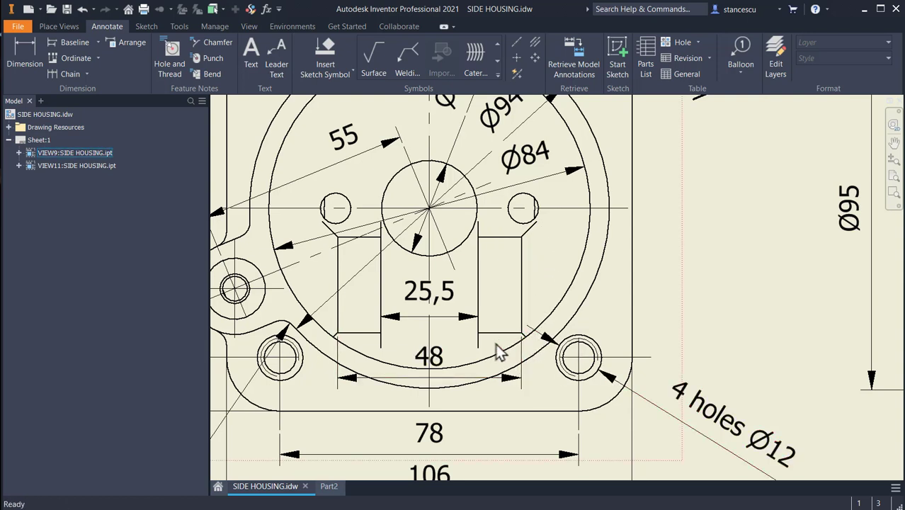
{"action": "scroll", "coordinate": [498, 339], "scroll_direction": "down", "scroll_amount": 3}
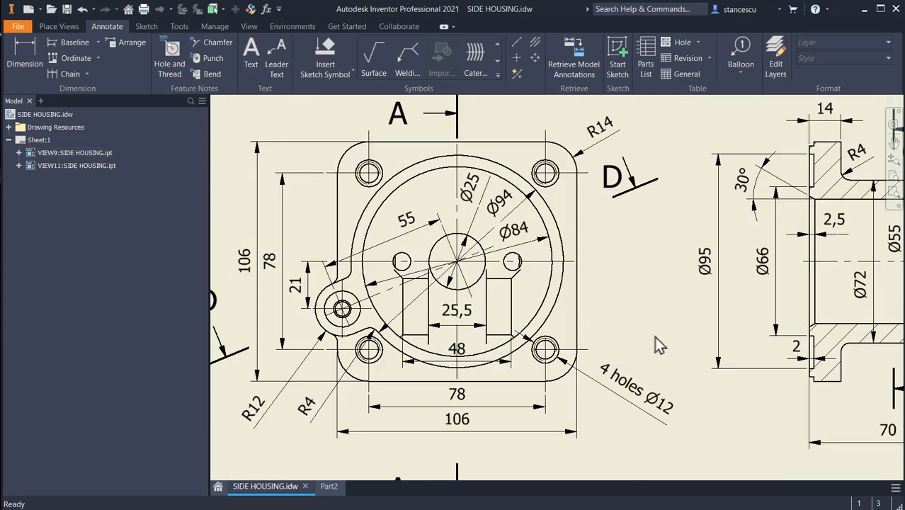
{"action": "middle_click_drag", "start_coordinate": [650, 336], "coordinate": [267, 323]}
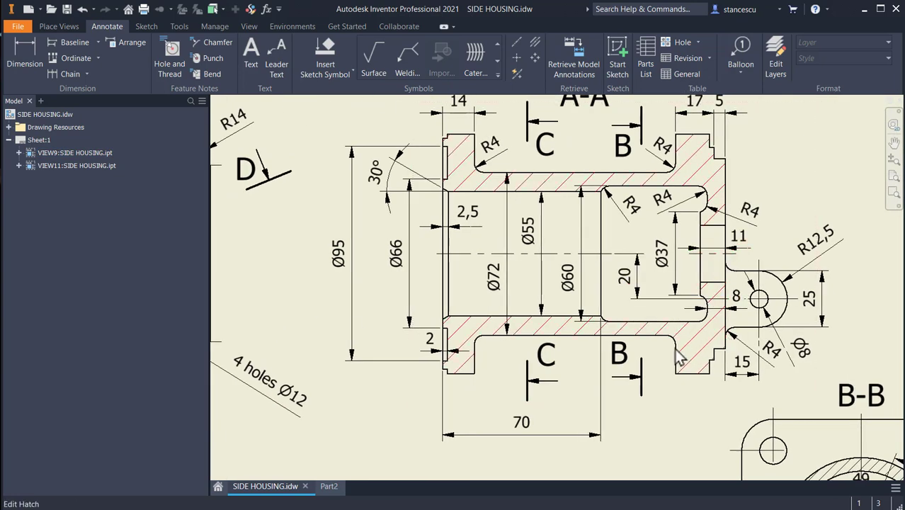
{"action": "mouse_move", "coordinate": [499, 439]}
{"action": "middle_mouse_down"}
{"action": "mouse_move", "coordinate": [559, 305]}
{"action": "mouse_move", "coordinate": [608, 278]}
{"action": "mouse_move", "coordinate": [587, 322]}
{"action": "mouse_move", "coordinate": [668, 168]}
{"action": "middle_mouse_up"}
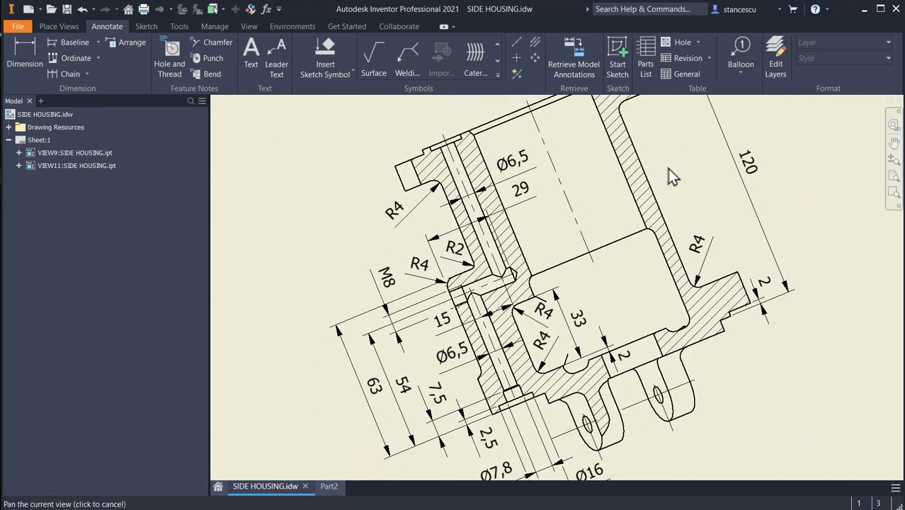
{"action": "scroll", "coordinate": [567, 425], "scroll_direction": "up", "scroll_amount": 3}
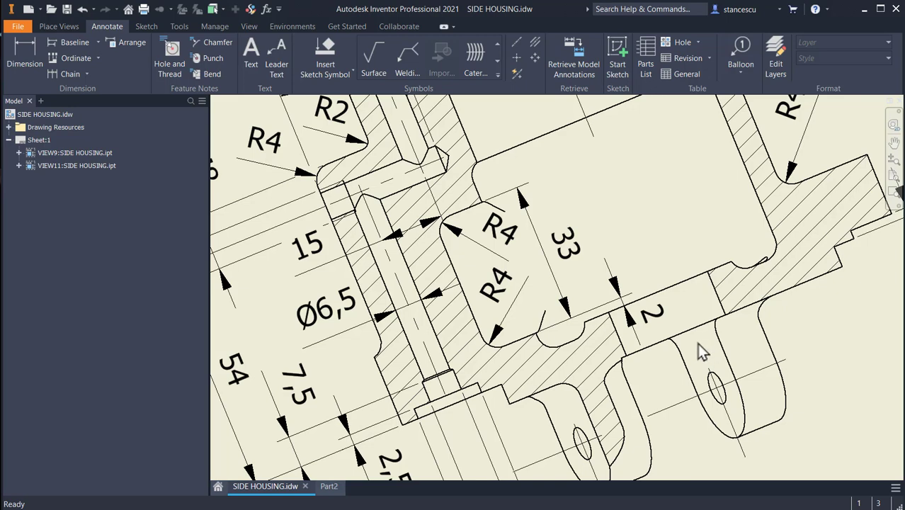
Step: Switch back to the Part2 model and start a sketch on the top face of the lugged disc
{"action": "scroll", "coordinate": [682, 382], "scroll_direction": "down", "scroll_amount": 5}
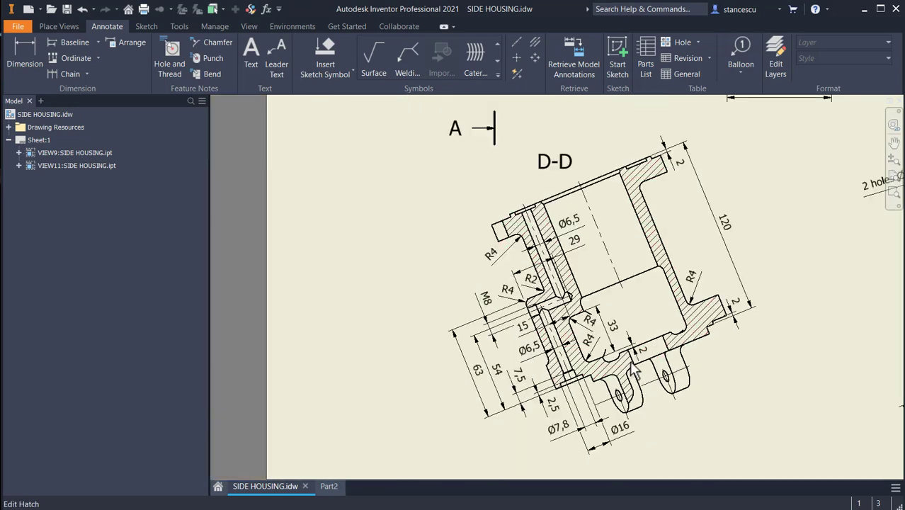
{"action": "middle_click_drag", "start_coordinate": [606, 346], "coordinate": [576, 384]}
{"action": "middle_click_drag", "start_coordinate": [563, 348], "coordinate": [400, 393]}
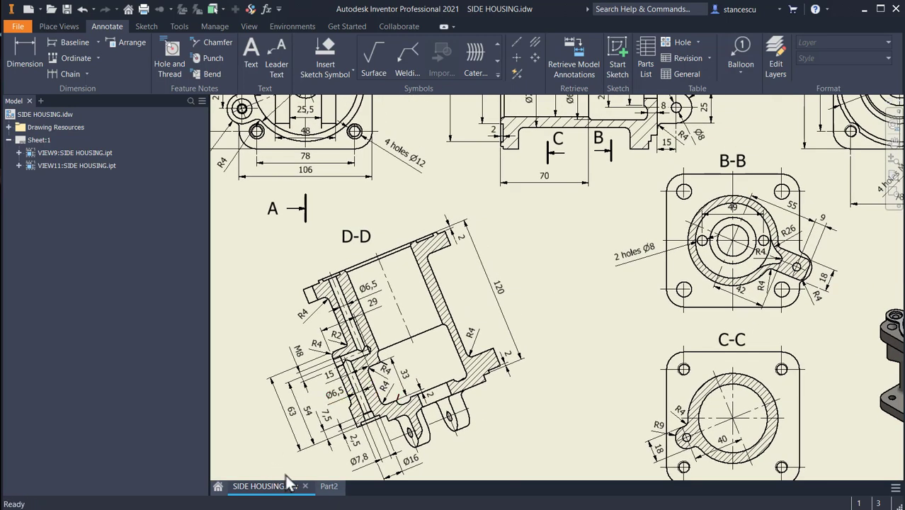
{"action": "left_click", "coordinate": [329, 487]}
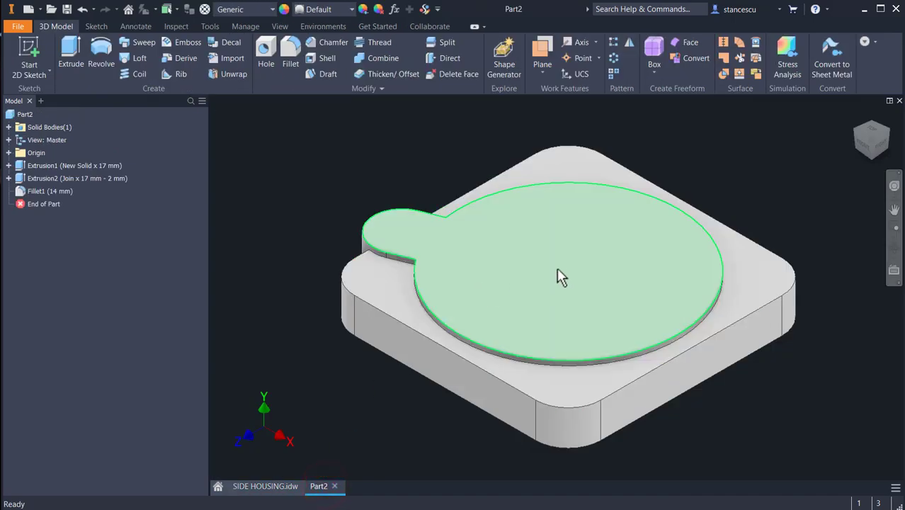
{"action": "left_click", "coordinate": [531, 262]}
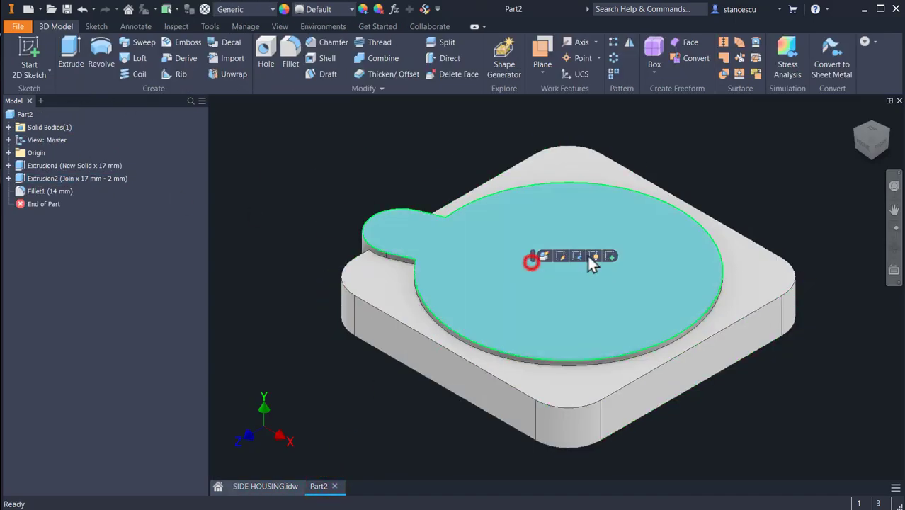
{"action": "left_click", "coordinate": [609, 256]}
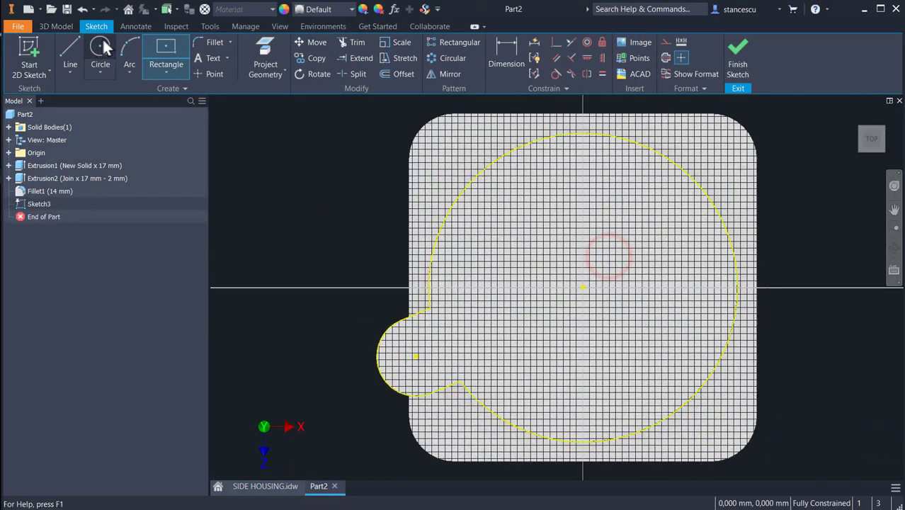
Step: Draw an 84 mm diameter circle centred on the disc and finish the sketch
{"action": "left_click", "coordinate": [100, 59]}
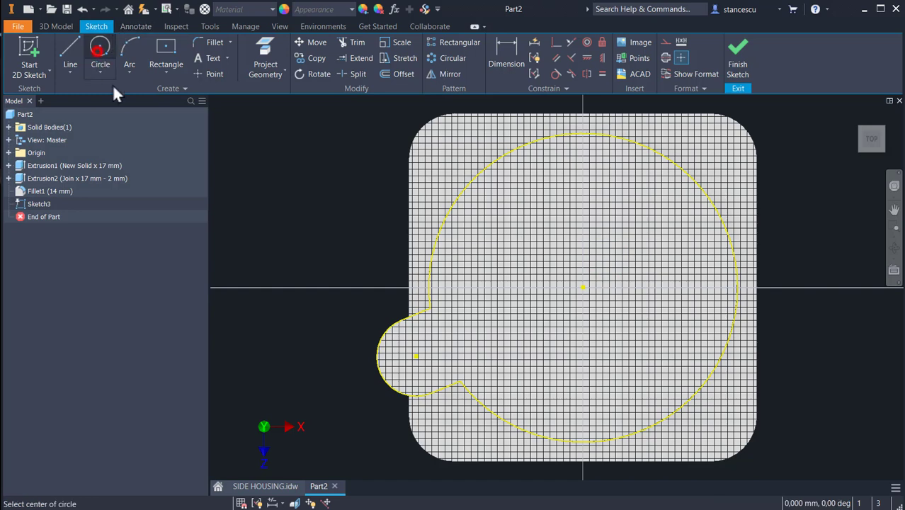
{"action": "left_click", "coordinate": [581, 287]}
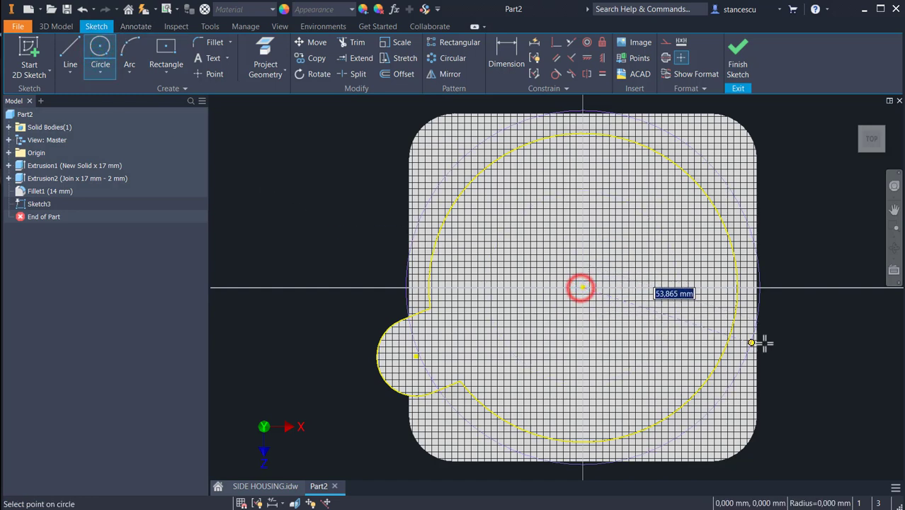
{"action": "right_click", "coordinate": [795, 342]}
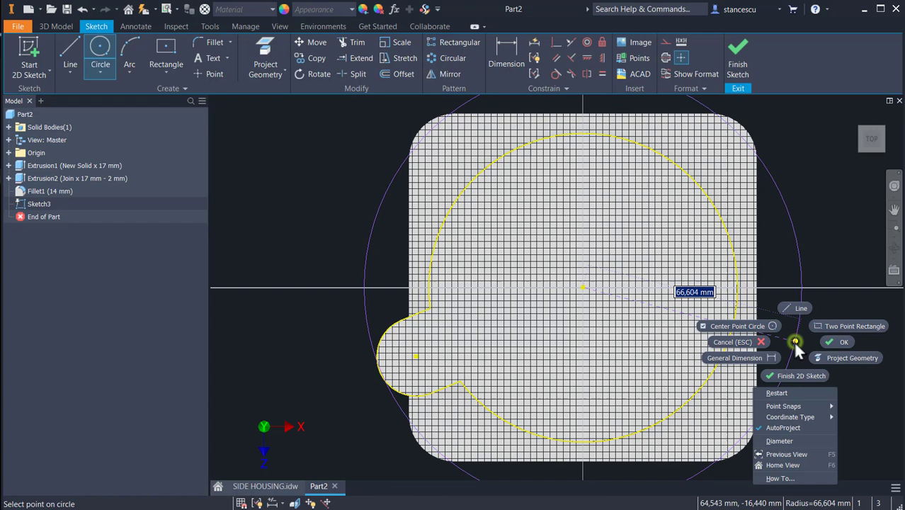
{"action": "left_click", "coordinate": [790, 437]}
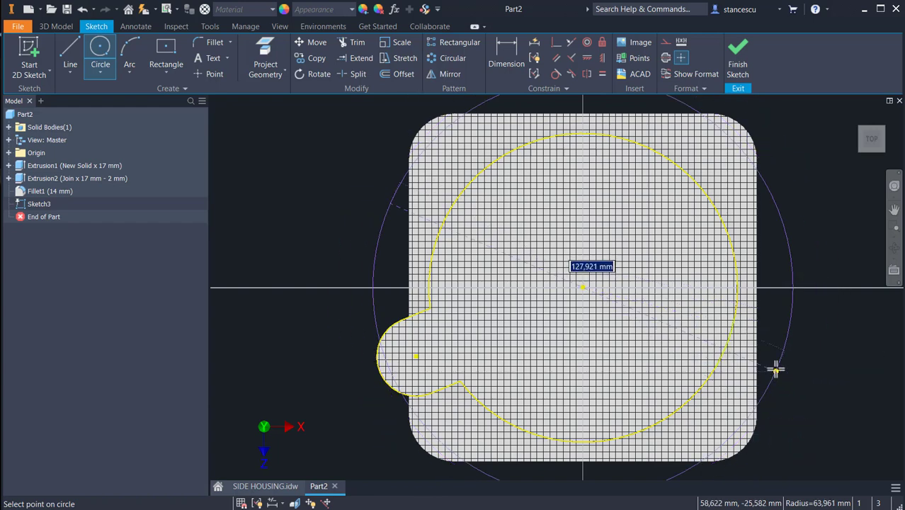
{"action": "type", "text": "84"}
{"action": "key", "text": "Return"}
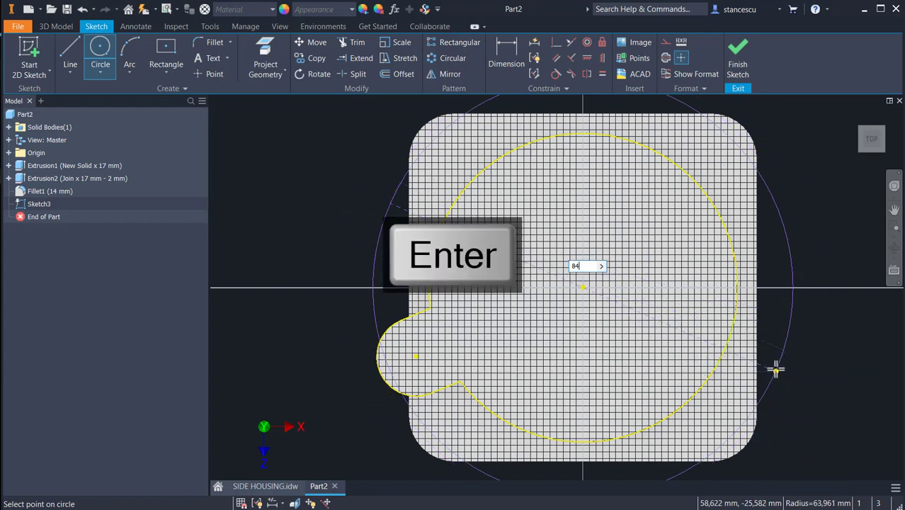
{"action": "left_click", "coordinate": [743, 66]}
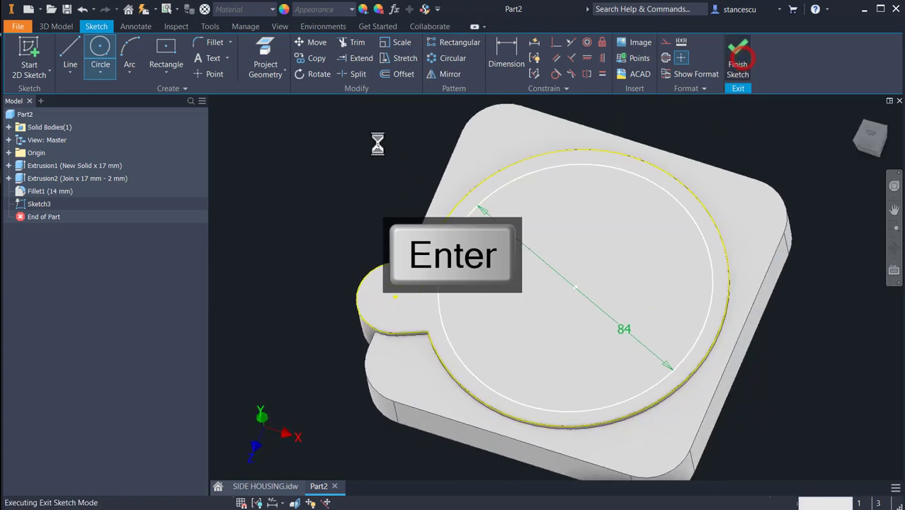
Step: Extrude the 84 mm circle 5 mm upward from the disc face, joined to the body
{"action": "left_click", "coordinate": [71, 52]}
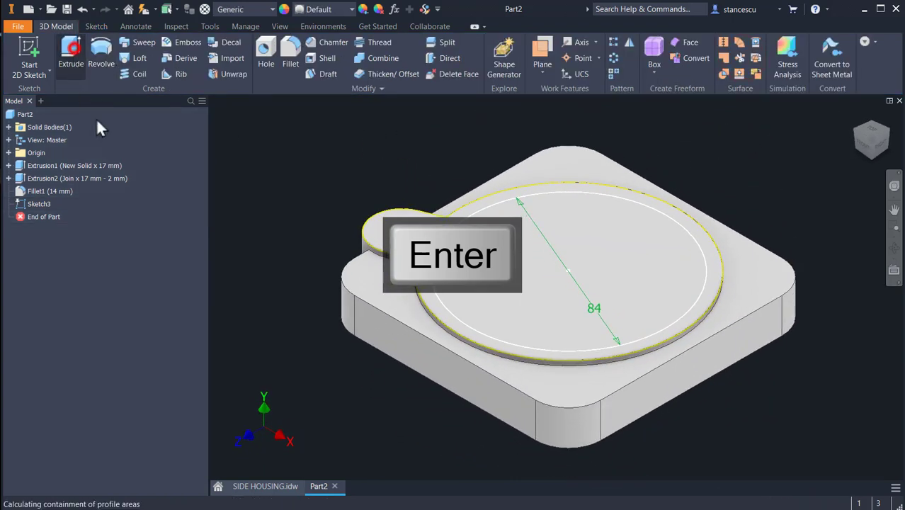
{"action": "left_click", "coordinate": [481, 268]}
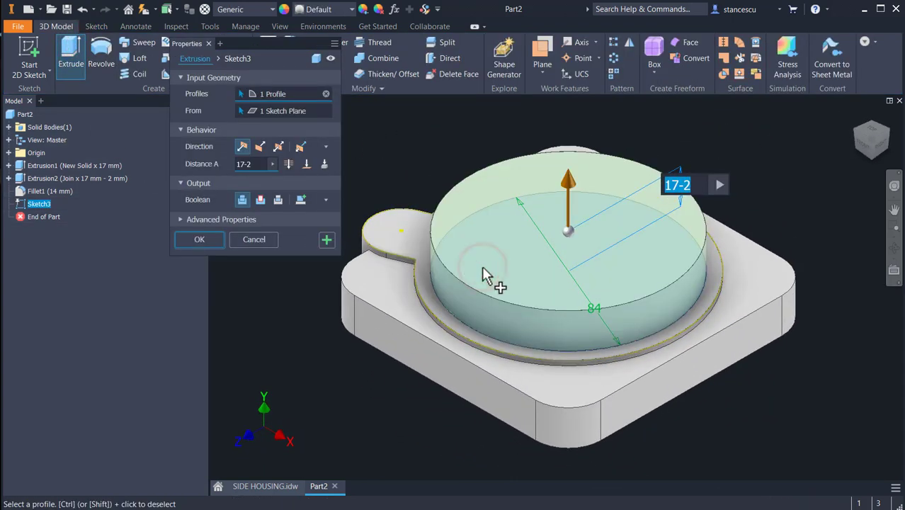
{"action": "type", "text": "5"}
{"action": "key", "text": "Return"}
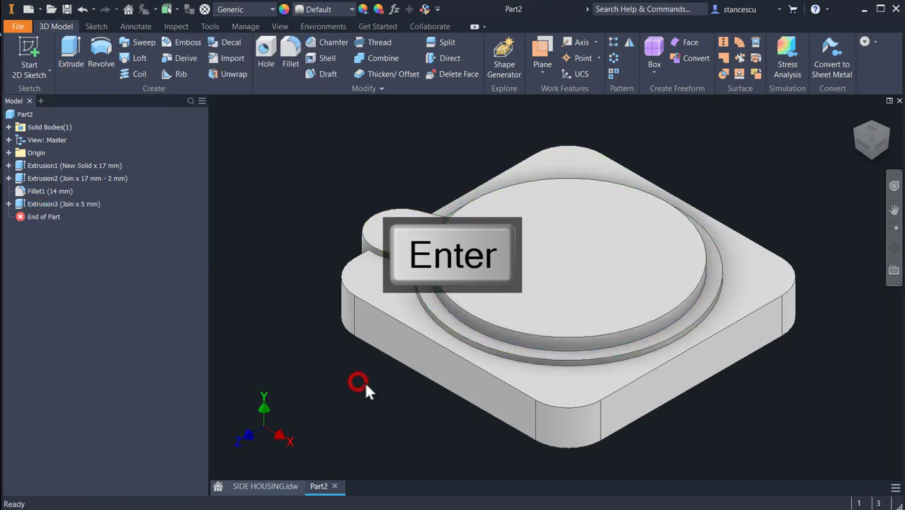
Step: Start a sketch on the raised disc's top face and draw two upright two-point rectangles side by side below its centre
{"action": "left_click", "coordinate": [542, 271]}
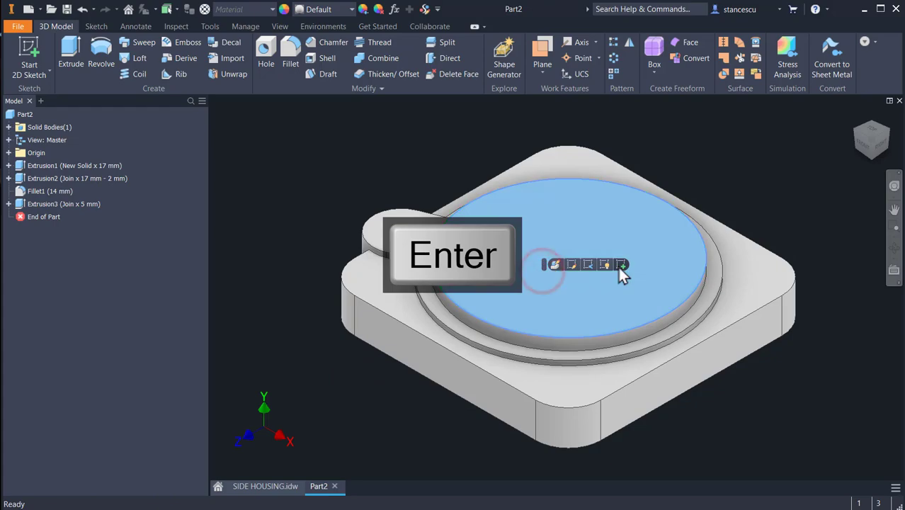
{"action": "left_click", "coordinate": [620, 264]}
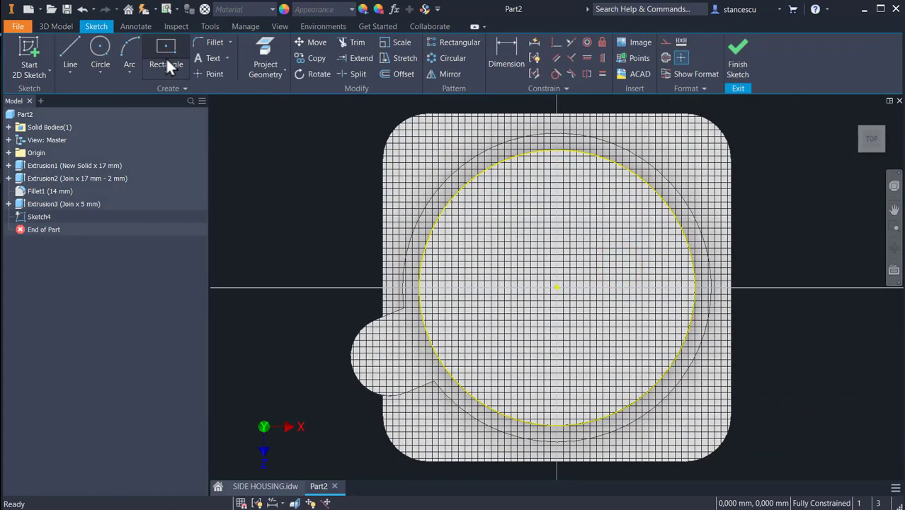
{"action": "left_click", "coordinate": [168, 68]}
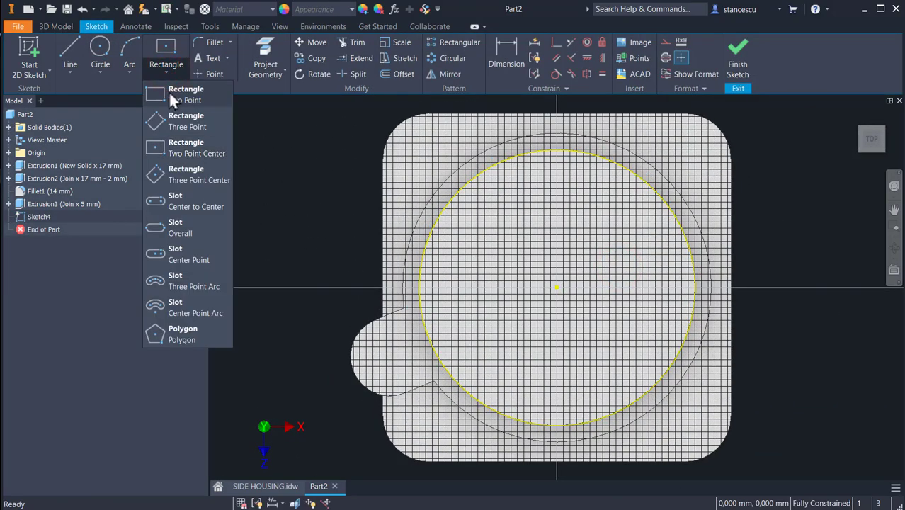
{"action": "left_click", "coordinate": [173, 95]}
{"action": "left_click", "coordinate": [480, 314]}
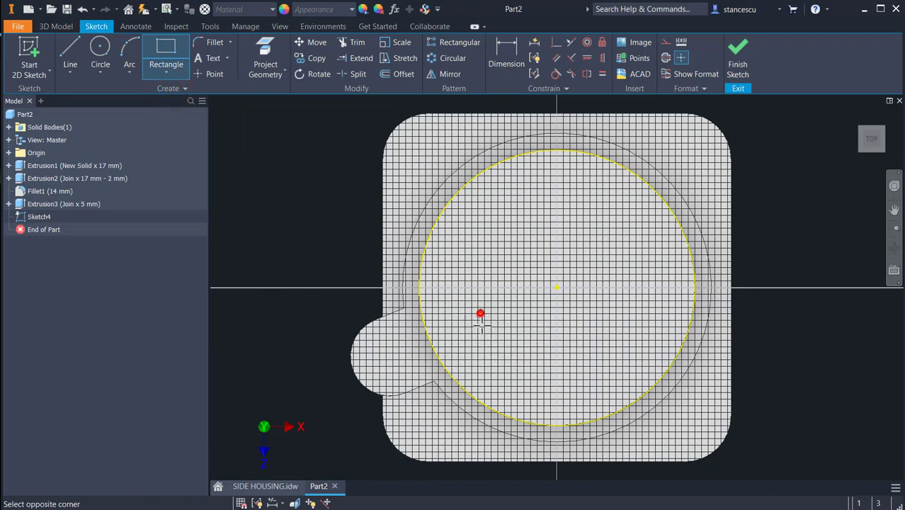
{"action": "left_click", "coordinate": [520, 376]}
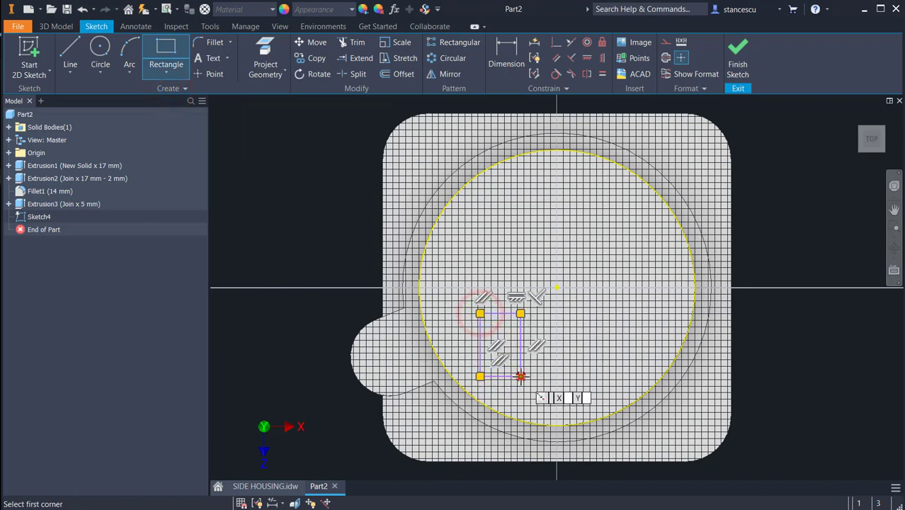
{"action": "left_click", "coordinate": [591, 311]}
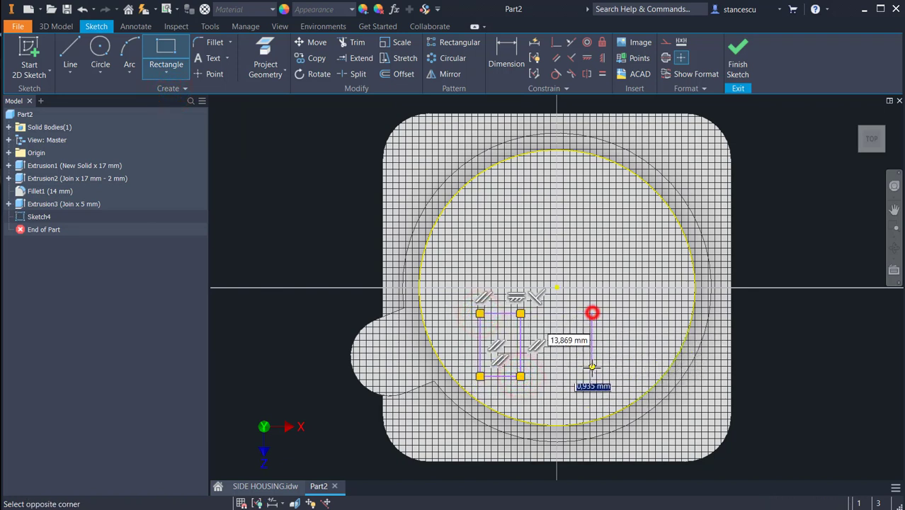
{"action": "left_click", "coordinate": [631, 376]}
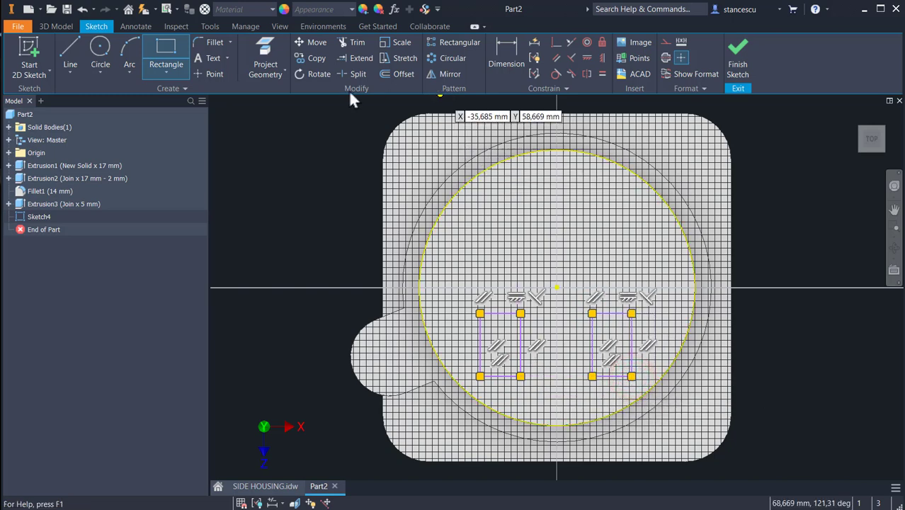
Step: Connect the midpoints of the two rectangles' facing sides with a horizontal construction line
{"action": "left_click", "coordinate": [665, 42]}
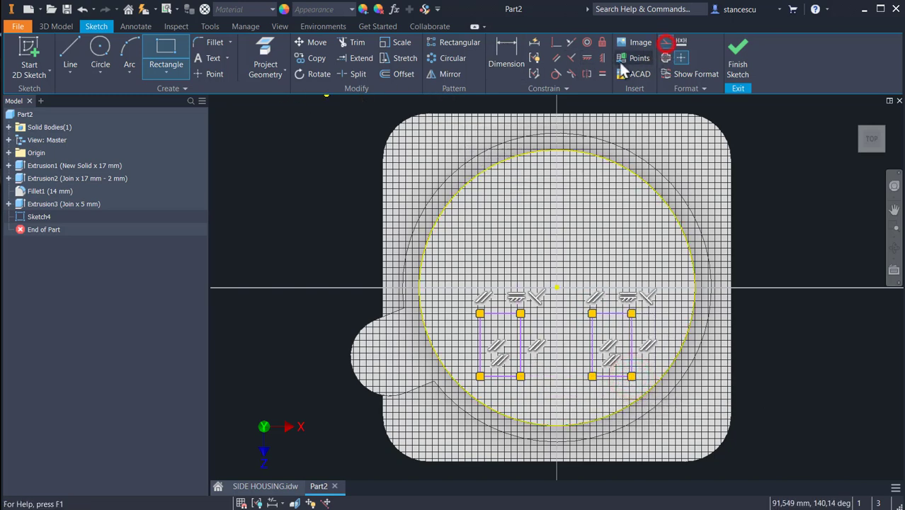
{"action": "left_click", "coordinate": [70, 48]}
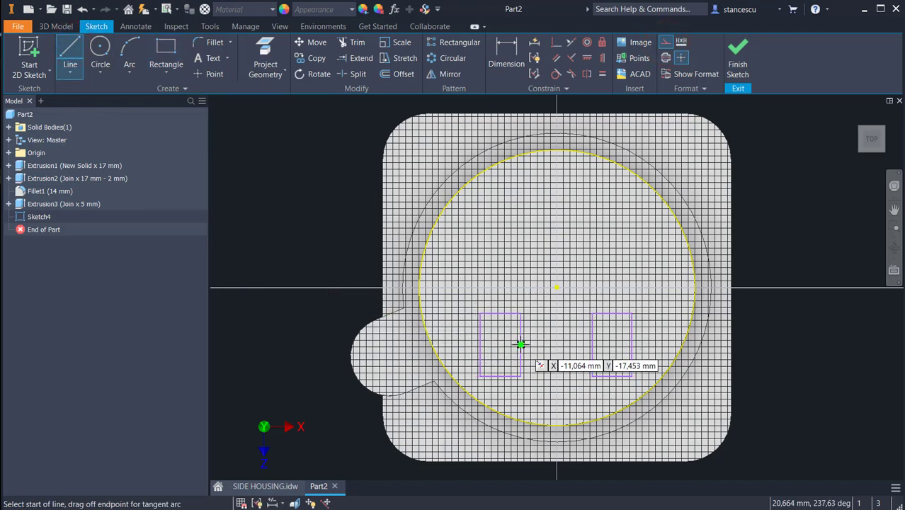
{"action": "left_click", "coordinate": [520, 345]}
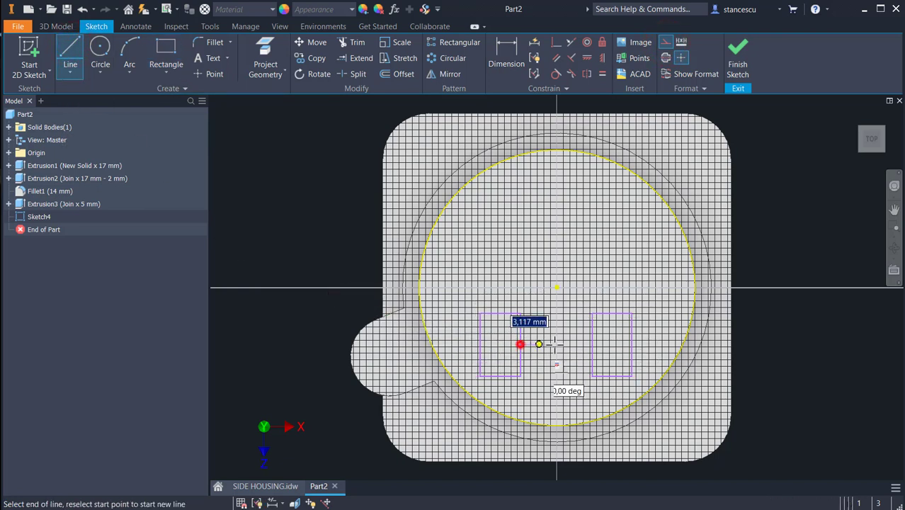
{"action": "double_click", "coordinate": [591, 345]}
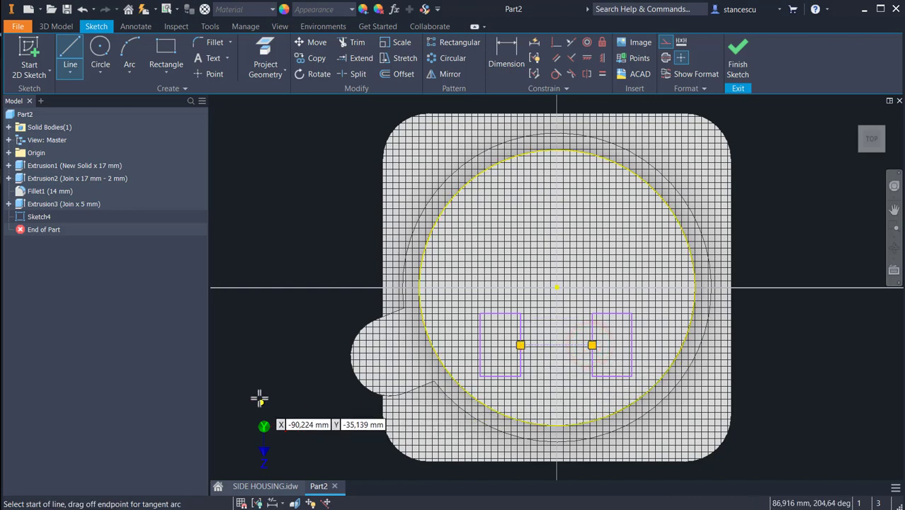
{"action": "key", "text": "Escape"}
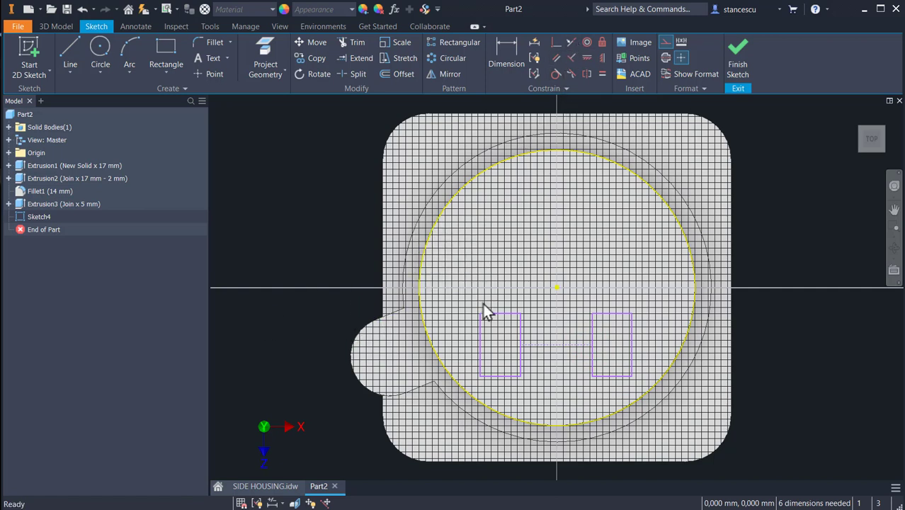
{"action": "key", "text": "Escape"}
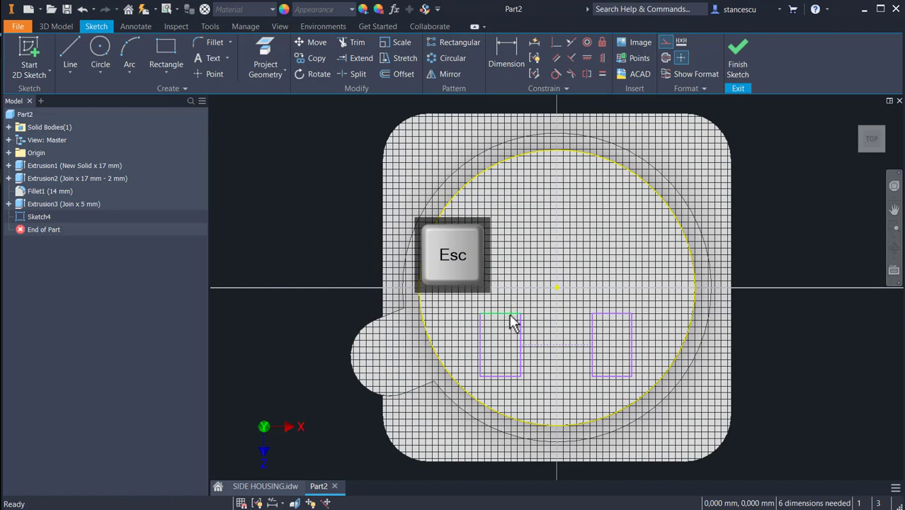
Step: Stretch the left rectangle's upper edge slightly upward to make both linked rectangles taller
{"action": "mouse_move", "coordinate": [505, 308]}
{"action": "left_mouse_down"}
{"action": "mouse_move", "coordinate": [505, 316]}
{"action": "mouse_move", "coordinate": [504, 294]}
{"action": "mouse_move", "coordinate": [502, 309]}
{"action": "mouse_move", "coordinate": [461, 336]}
{"action": "mouse_move", "coordinate": [501, 306]}
{"action": "mouse_move", "coordinate": [506, 318]}
{"action": "left_mouse_up"}
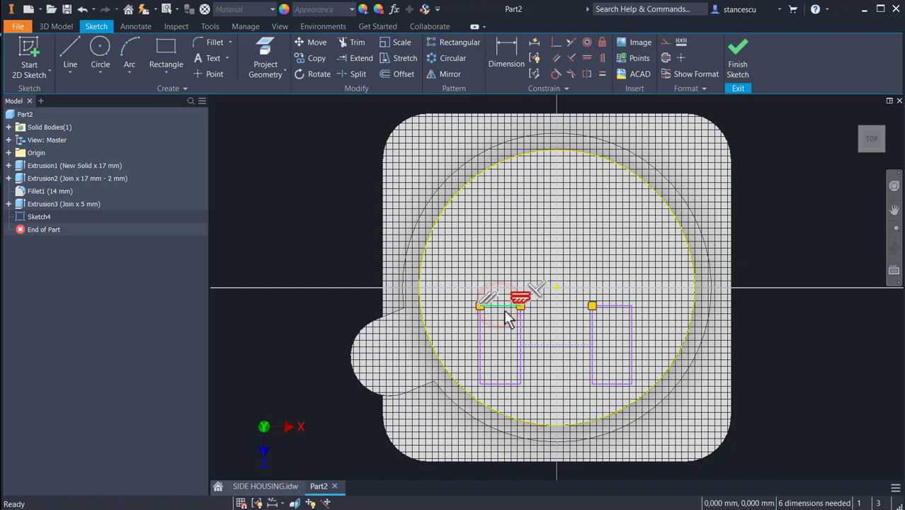
{"action": "left_click", "coordinate": [507, 316]}
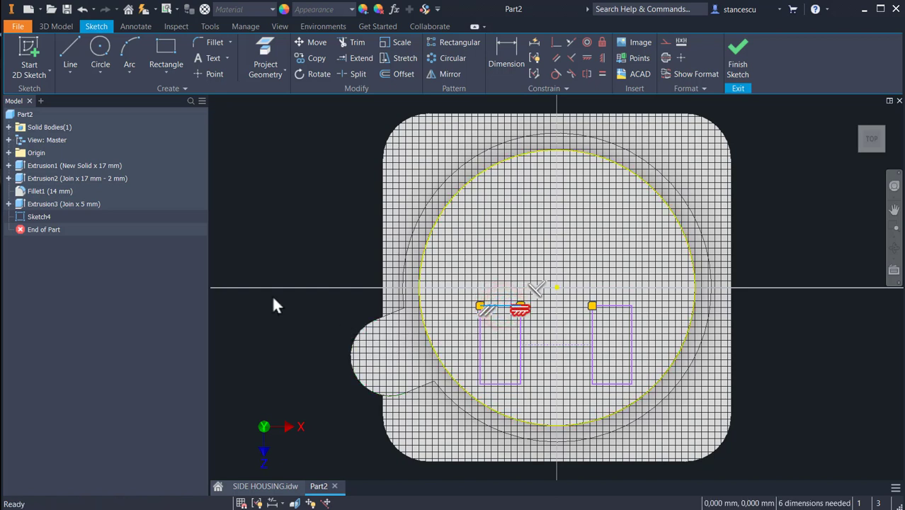
{"action": "left_click", "coordinate": [268, 318]}
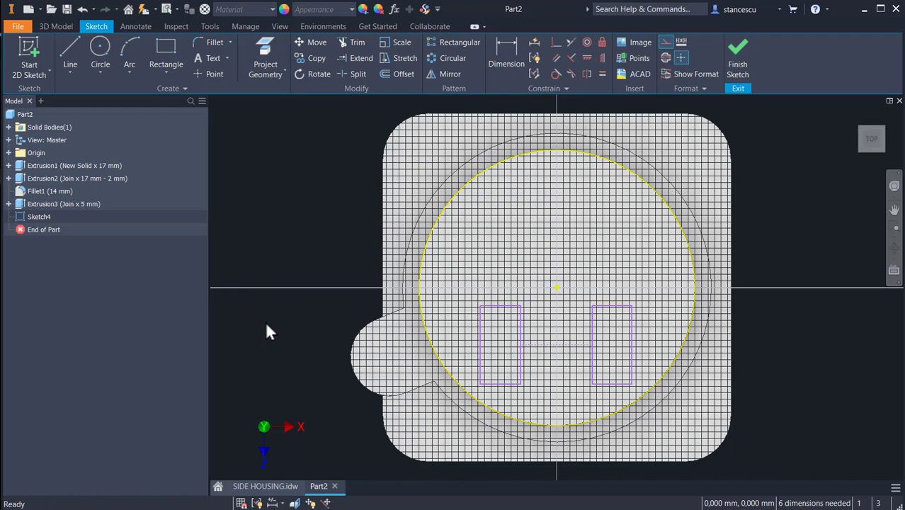
Step: Align the construction line's midpoint vertically with the disc's centre point using a vertical constraint
{"action": "left_click", "coordinate": [600, 58]}
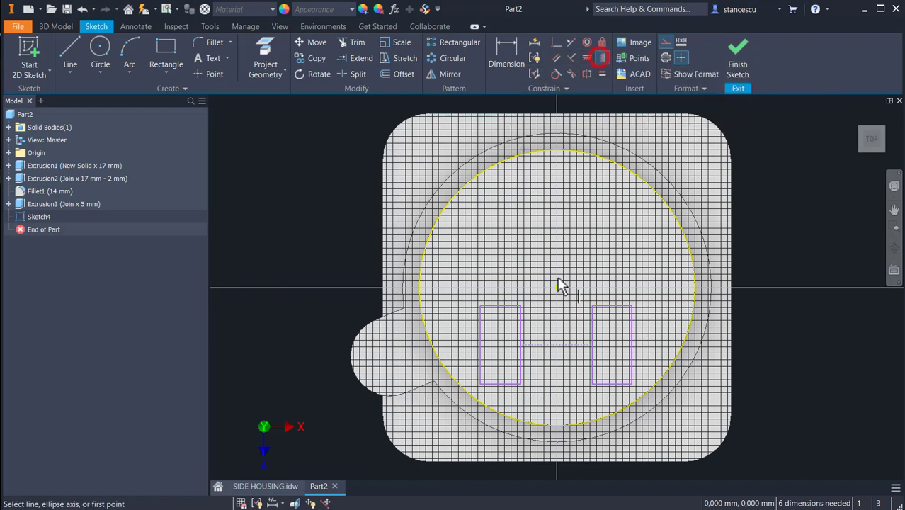
{"action": "left_click", "coordinate": [556, 288]}
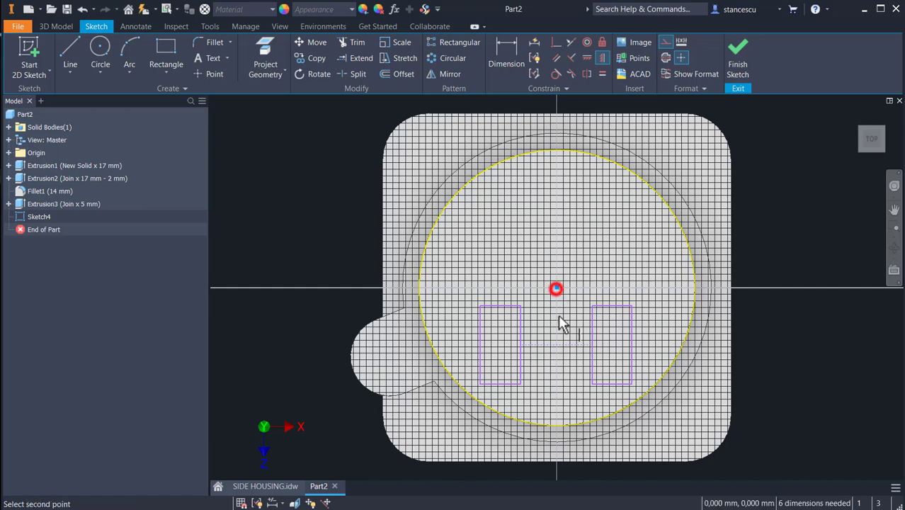
{"action": "left_click", "coordinate": [556, 346]}
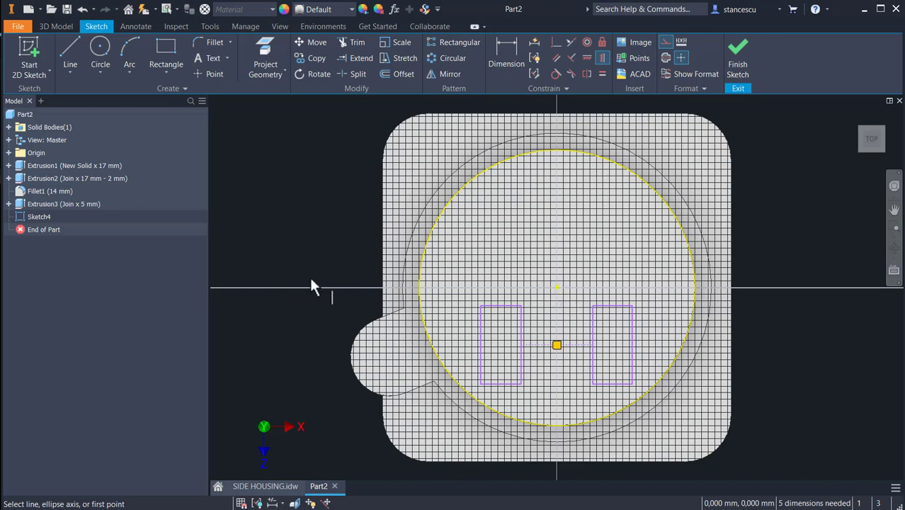
Step: Apply an equal constraint between the upper edges of the two rectangles
{"action": "left_click", "coordinate": [602, 75]}
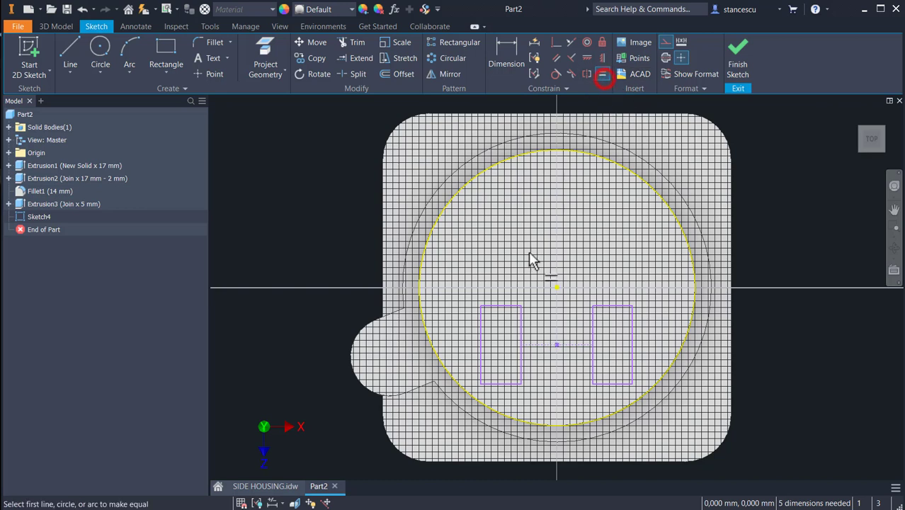
{"action": "left_click", "coordinate": [500, 306]}
{"action": "left_click", "coordinate": [607, 306]}
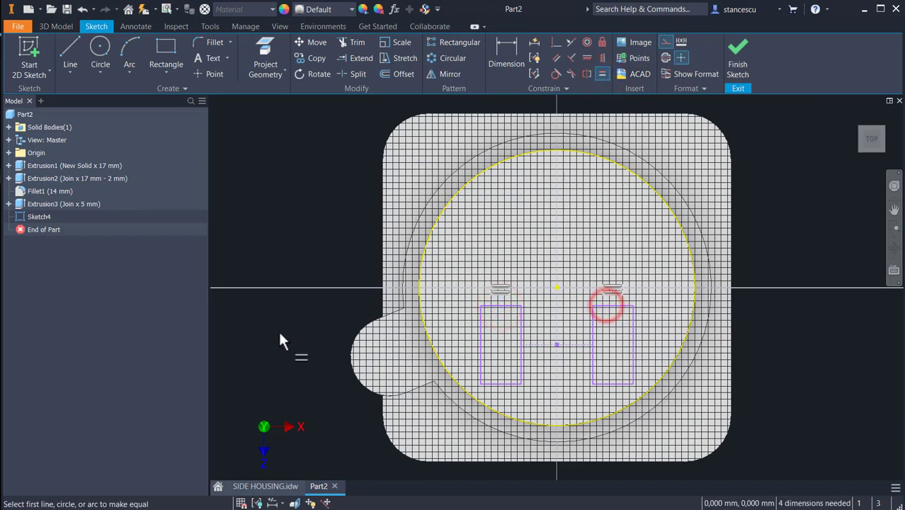
Step: Dimension the left rectangle's vertical side and set its height to 25 mm
{"action": "left_click", "coordinate": [506, 57]}
{"action": "left_click", "coordinate": [478, 344]}
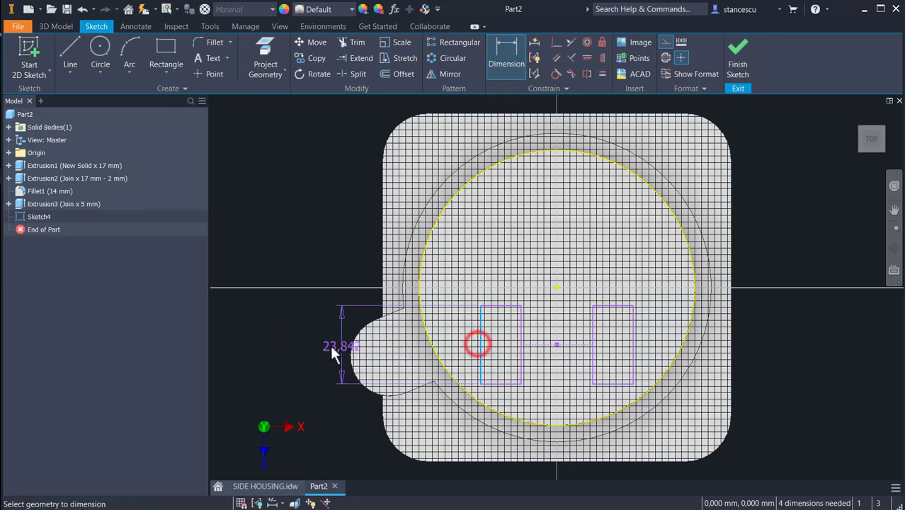
{"action": "left_click", "coordinate": [280, 342]}
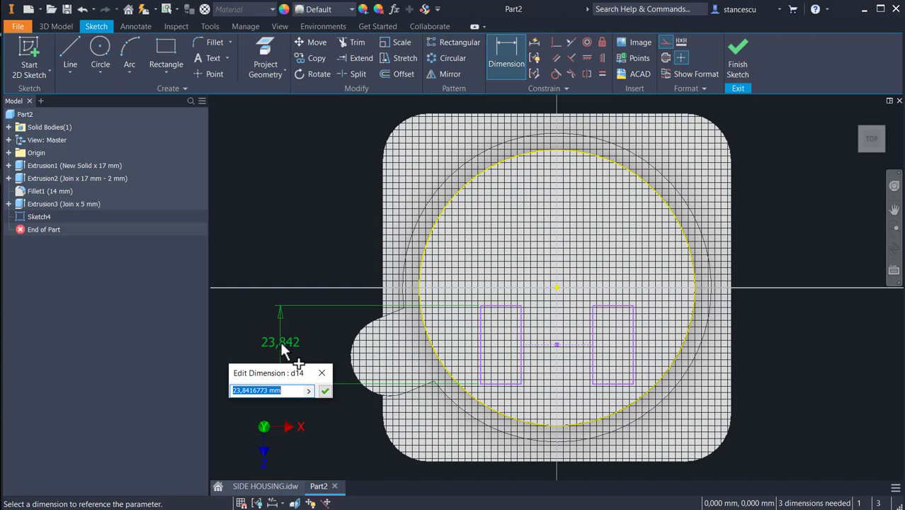
{"action": "type", "text": "25"}
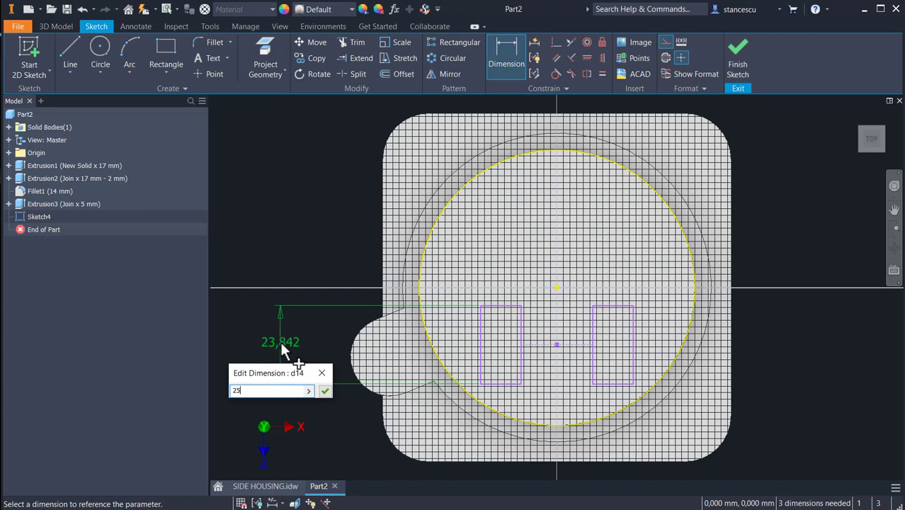
{"action": "key", "text": "Return"}
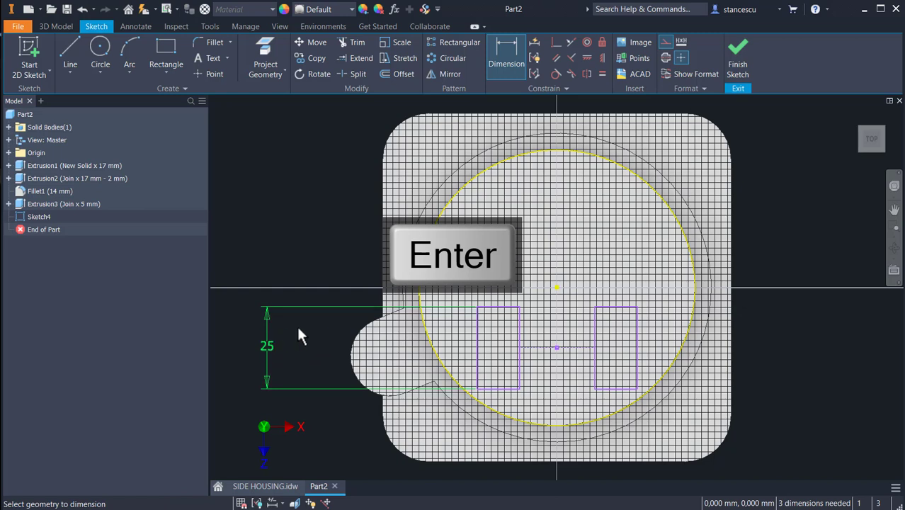
Step: Dimension the gap between the two rectangles' facing inner sides and set it to 25.5 mm
{"action": "left_click", "coordinate": [518, 328]}
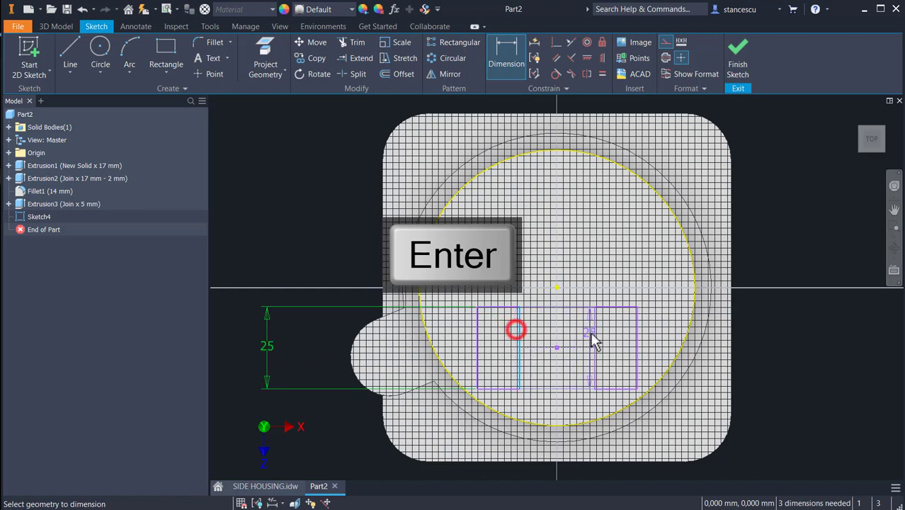
{"action": "left_click", "coordinate": [595, 332]}
{"action": "left_click", "coordinate": [586, 239]}
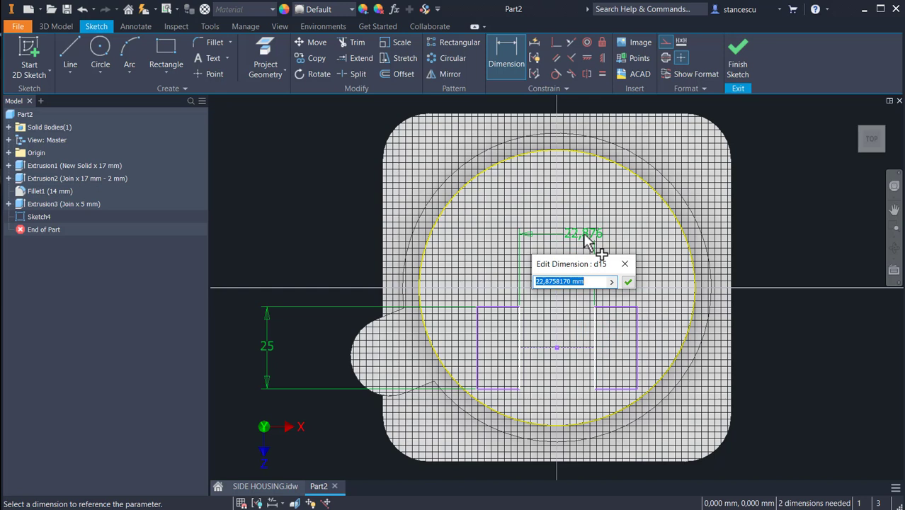
{"action": "type", "text": "25.5"}
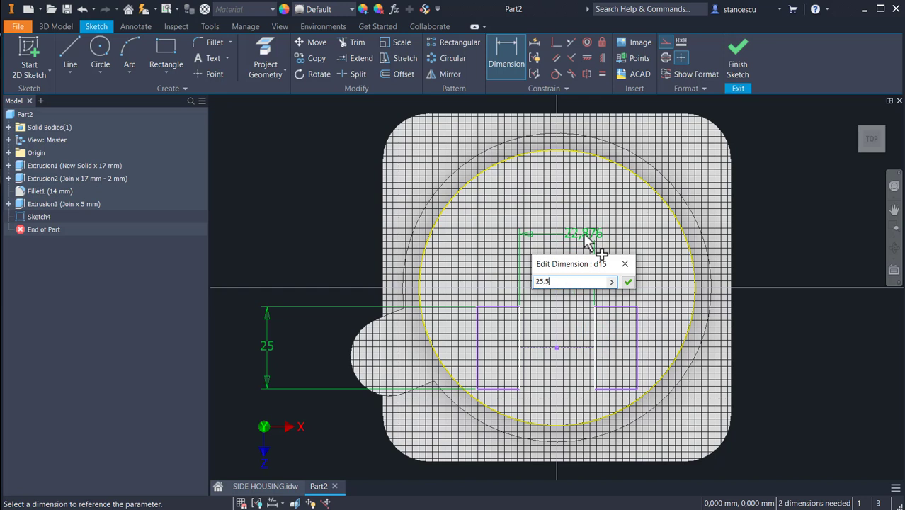
{"action": "key", "text": "Return"}
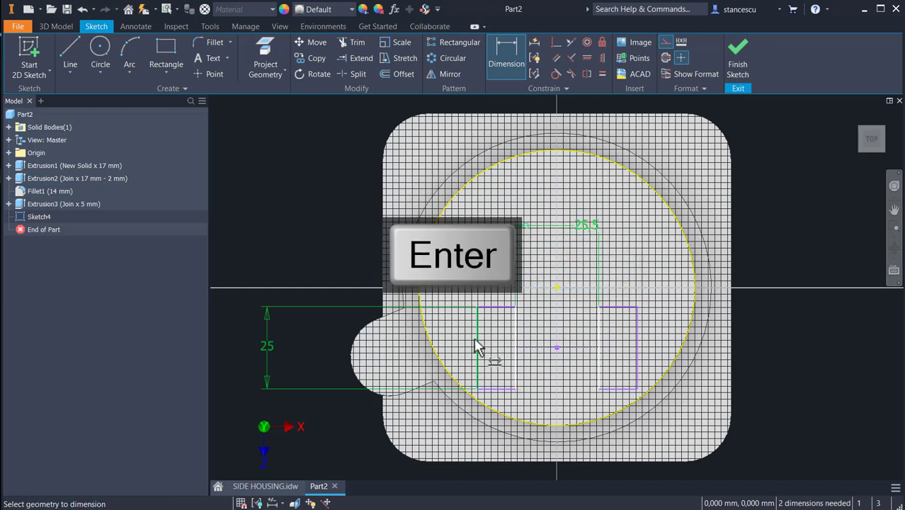
{"action": "left_click", "coordinate": [475, 343]}
{"action": "left_click", "coordinate": [637, 353]}
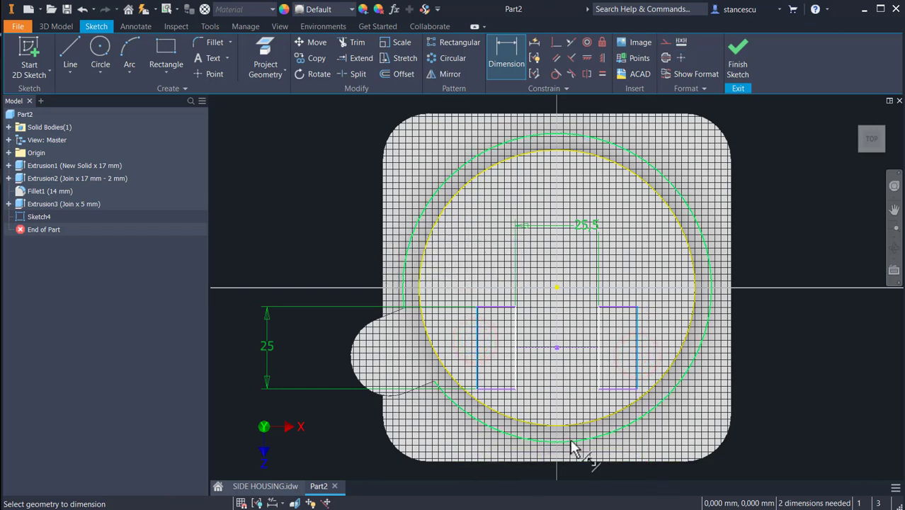
{"action": "middle_click_drag", "start_coordinate": [571, 444], "coordinate": [574, 358]}
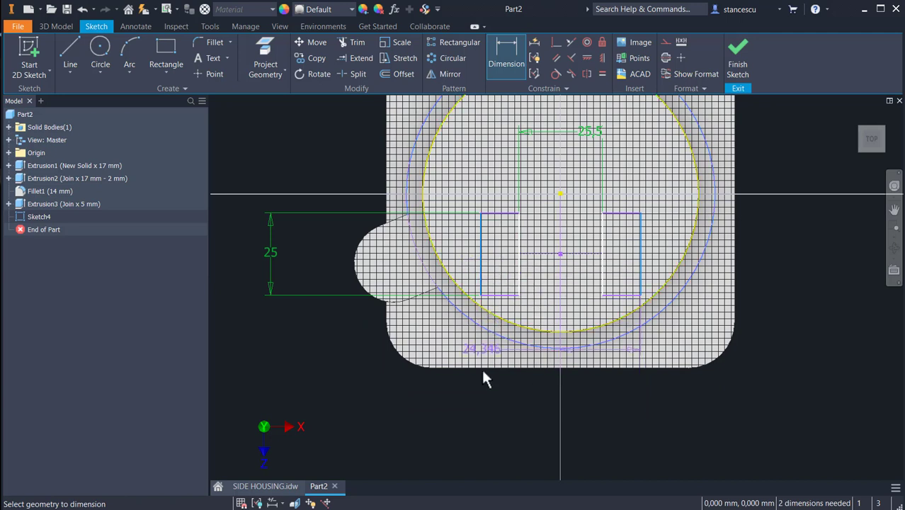
{"action": "key", "text": "Escape"}
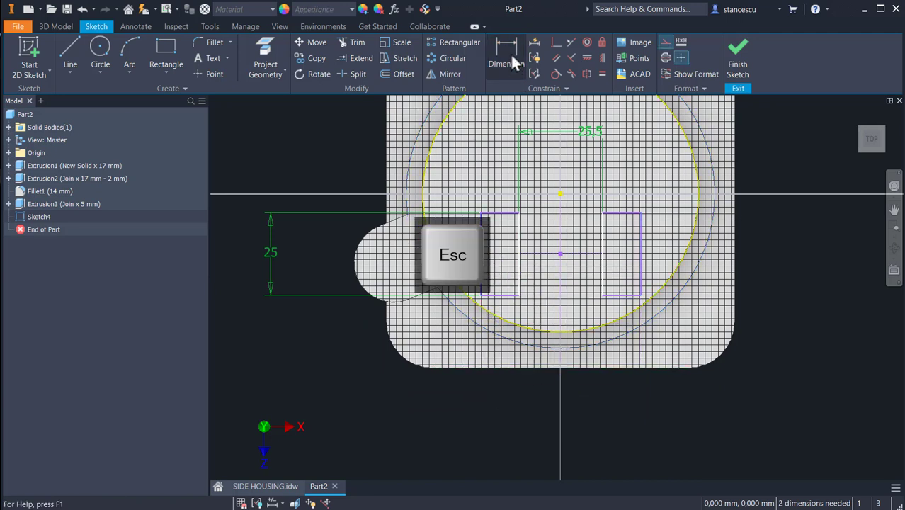
Step: Dimension the overall width between the two rectangles' outer vertical sides and set it to 48 mm
{"action": "left_click", "coordinate": [510, 55]}
{"action": "left_click", "coordinate": [641, 227]}
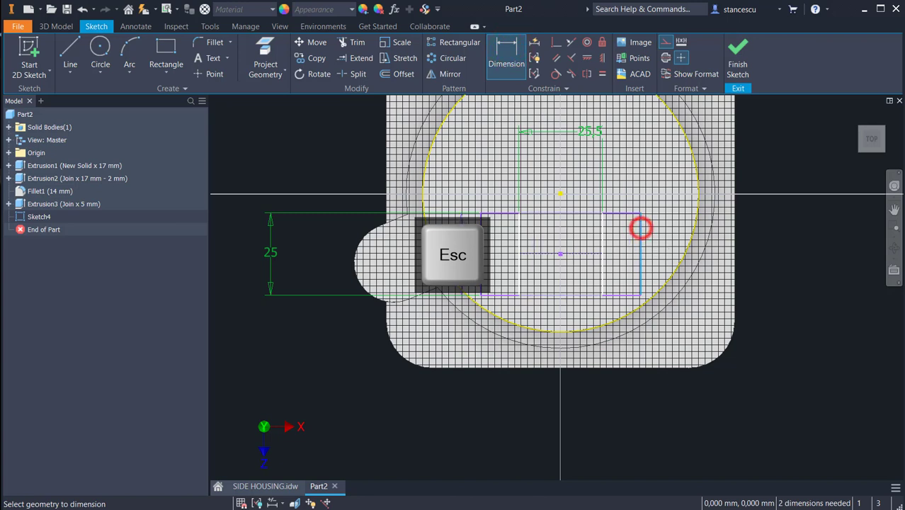
{"action": "left_click", "coordinate": [481, 227]}
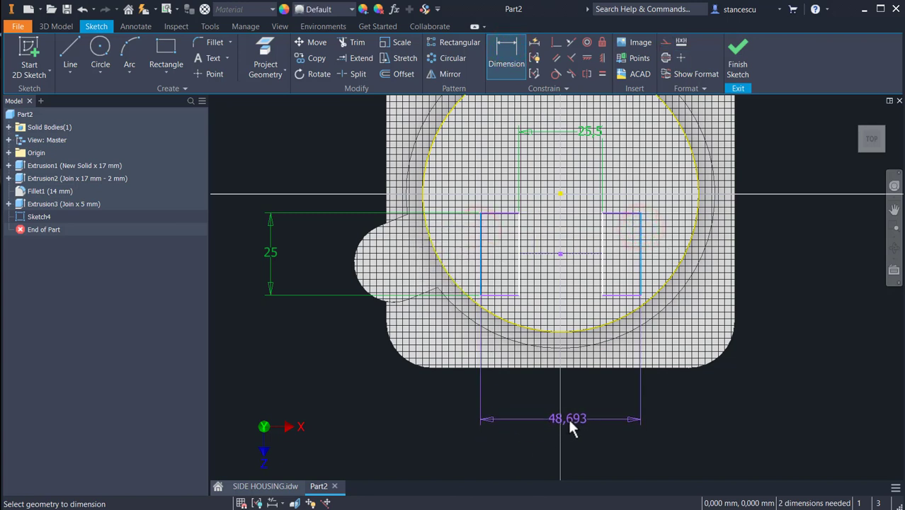
{"action": "left_click", "coordinate": [567, 417]}
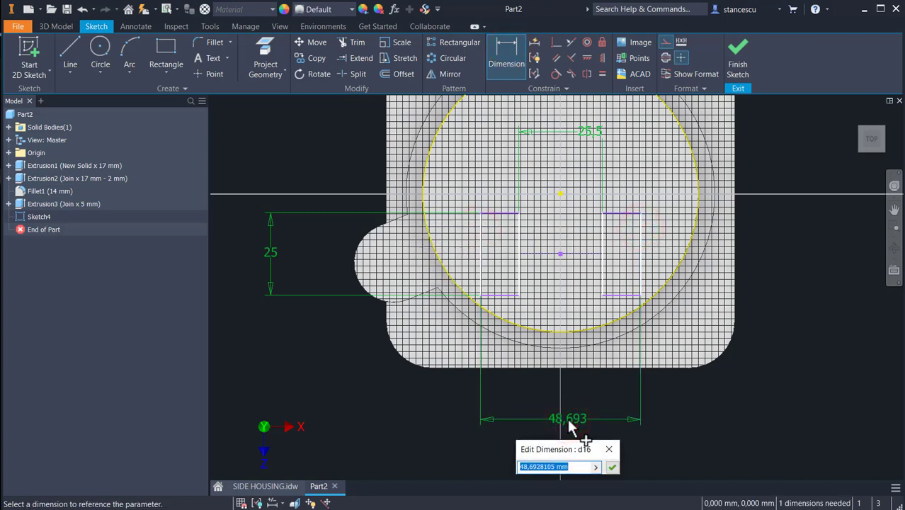
{"action": "type", "text": "48"}
{"action": "key", "text": "Return"}
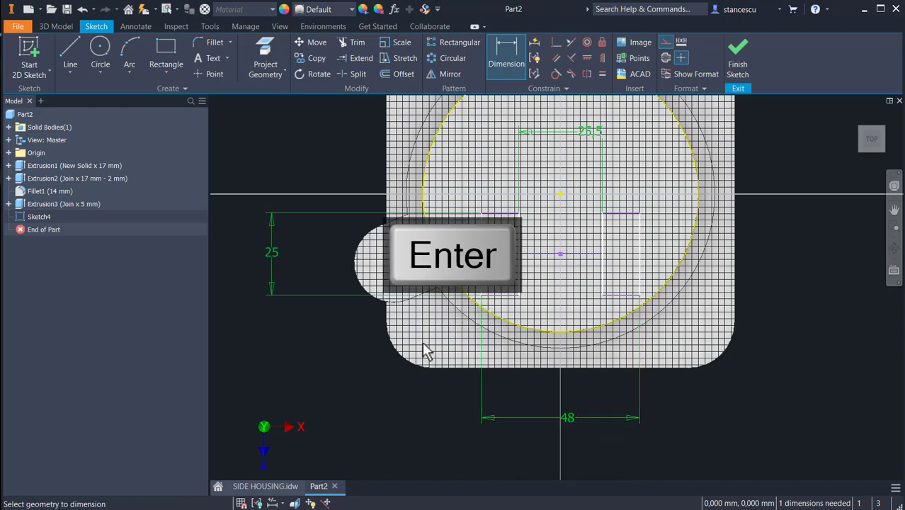
Step: Set the vertical distance from the construction line to the disc's centre point to 20 mm and finish the sketch
{"action": "left_click", "coordinate": [536, 253]}
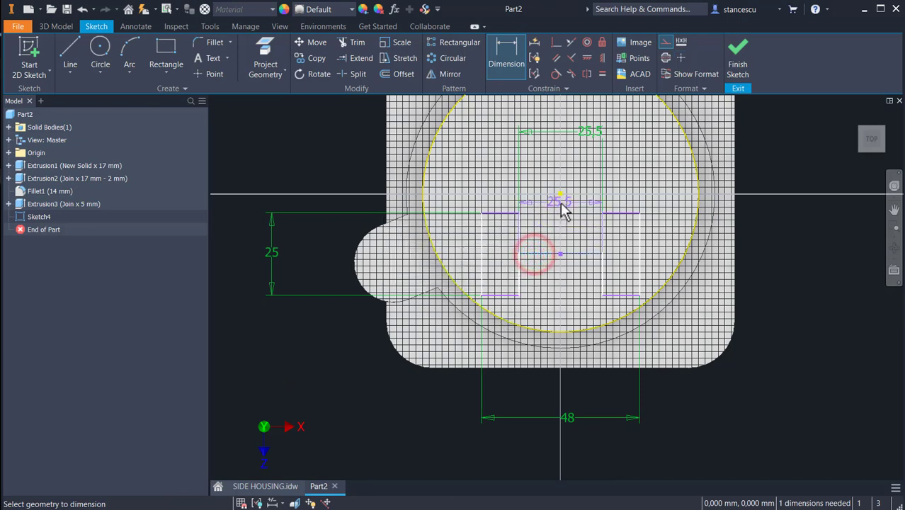
{"action": "left_click", "coordinate": [559, 193]}
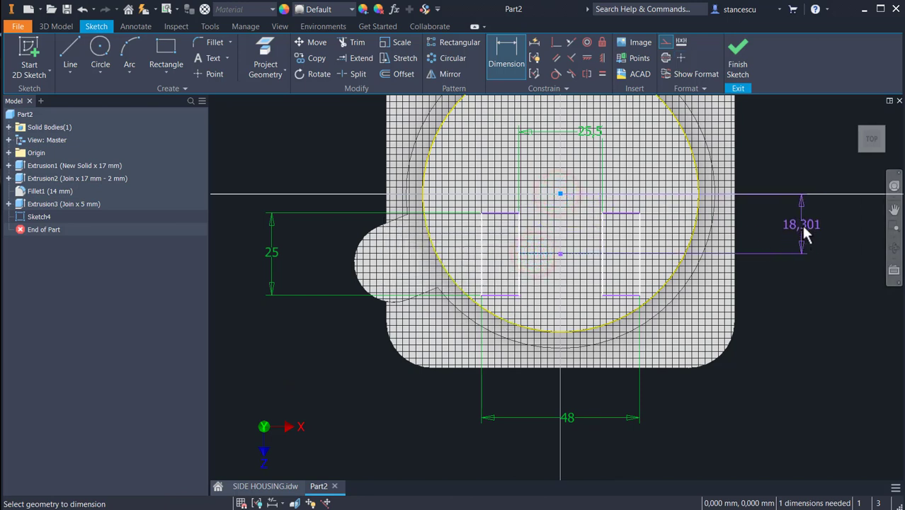
{"action": "left_click", "coordinate": [801, 224]}
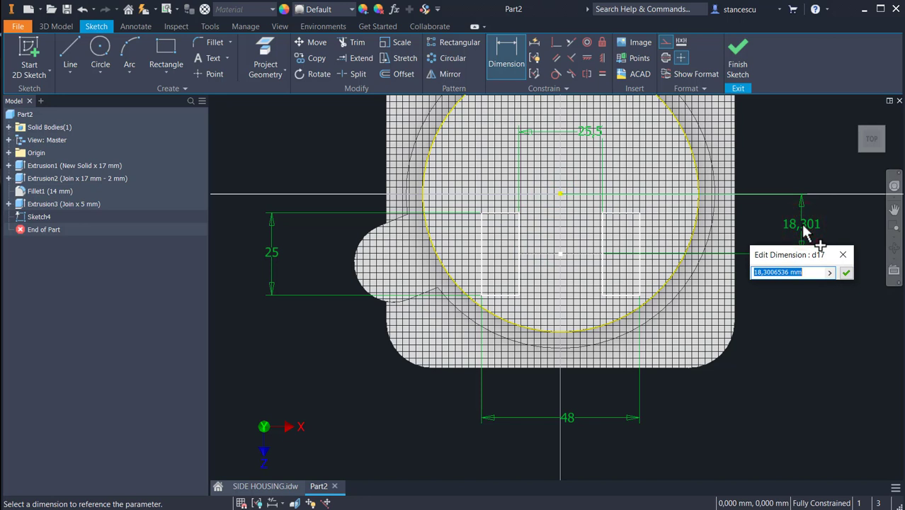
{"action": "type", "text": "2"}
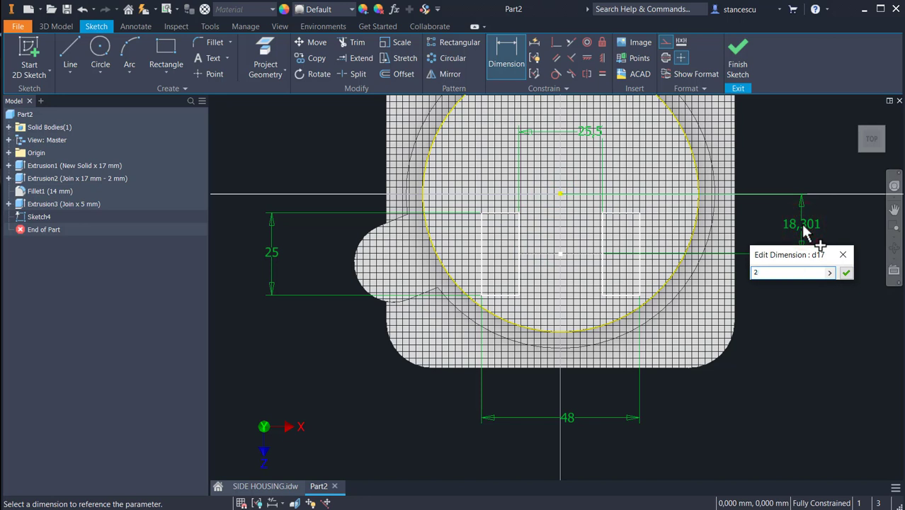
{"action": "type", "text": "0"}
{"action": "key", "text": "Return"}
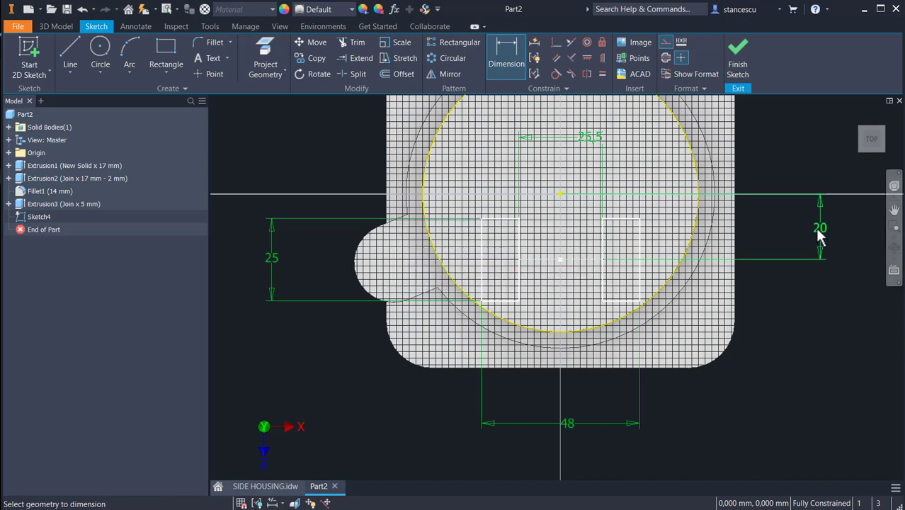
{"action": "left_click", "coordinate": [736, 58]}
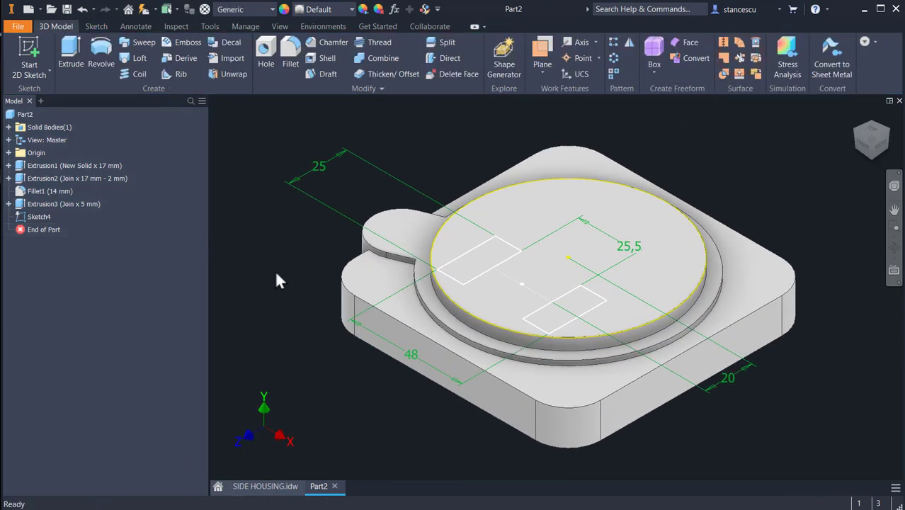
Step: Extrude both lug rectangles upward from the disc by 15+8 mm, joined to the body
{"action": "left_click", "coordinate": [67, 67]}
{"action": "left_click", "coordinate": [485, 277]}
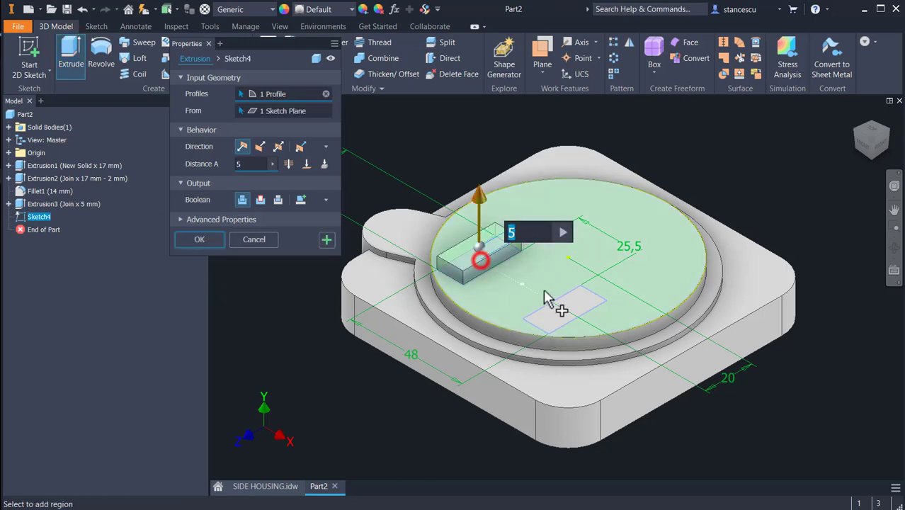
{"action": "left_click", "coordinate": [572, 305]}
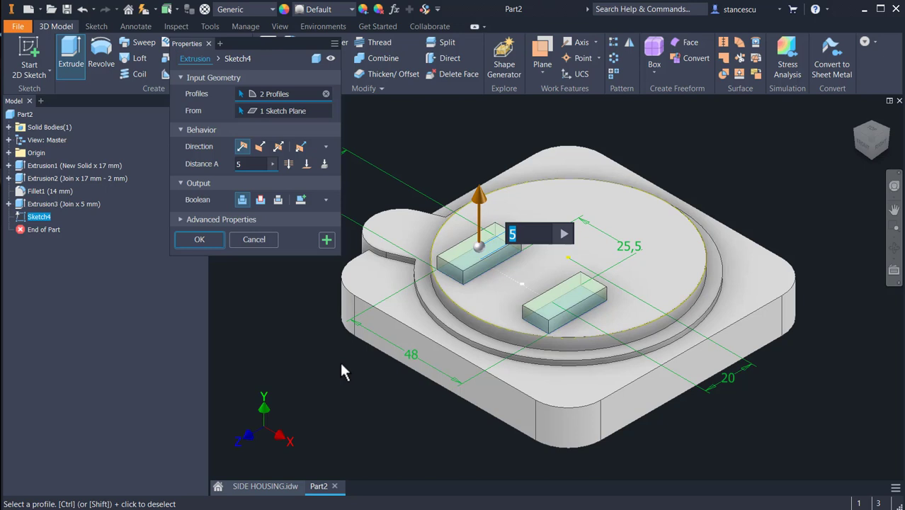
{"action": "type", "text": "15"}
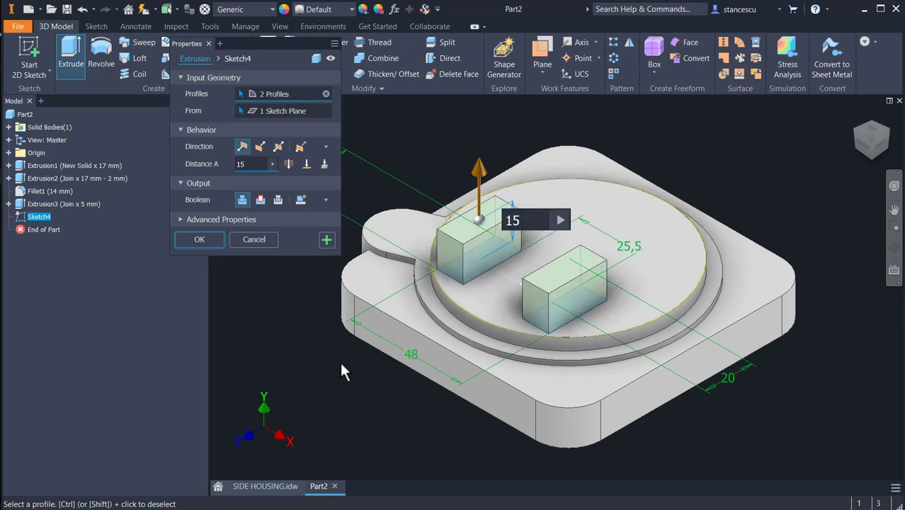
{"action": "type", "text": "+8"}
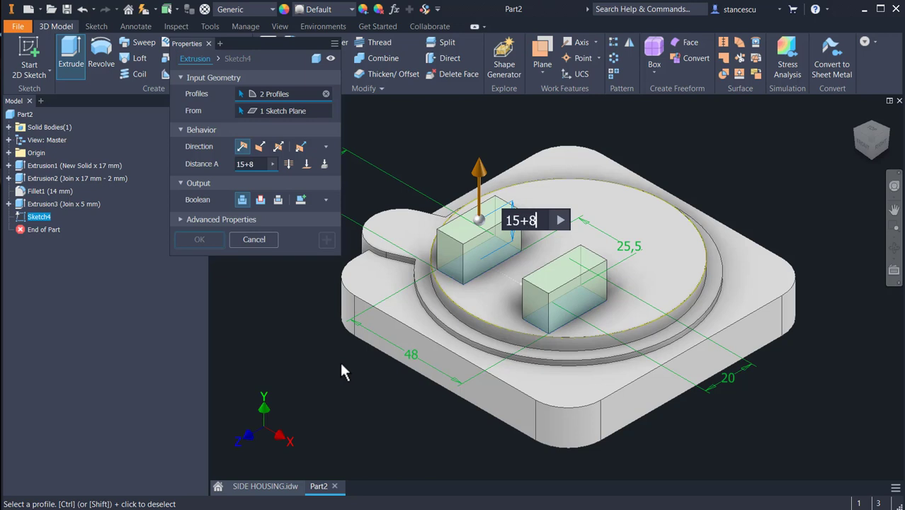
{"action": "key", "text": "Return"}
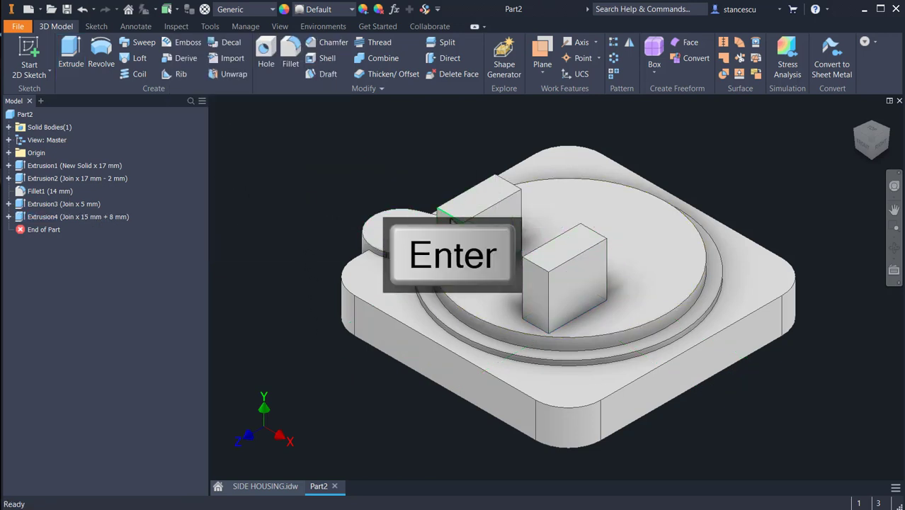
Step: Round the four upper end edges of the two lugs with a fillet radius of 25/2 mm
{"action": "left_click", "coordinate": [450, 218]}
{"action": "left_click", "coordinate": [462, 209]}
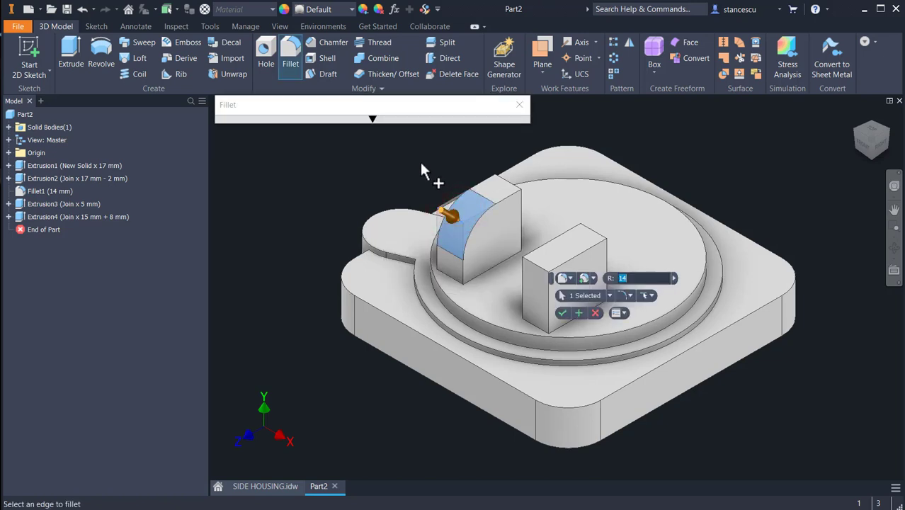
{"action": "type", "text": "25"}
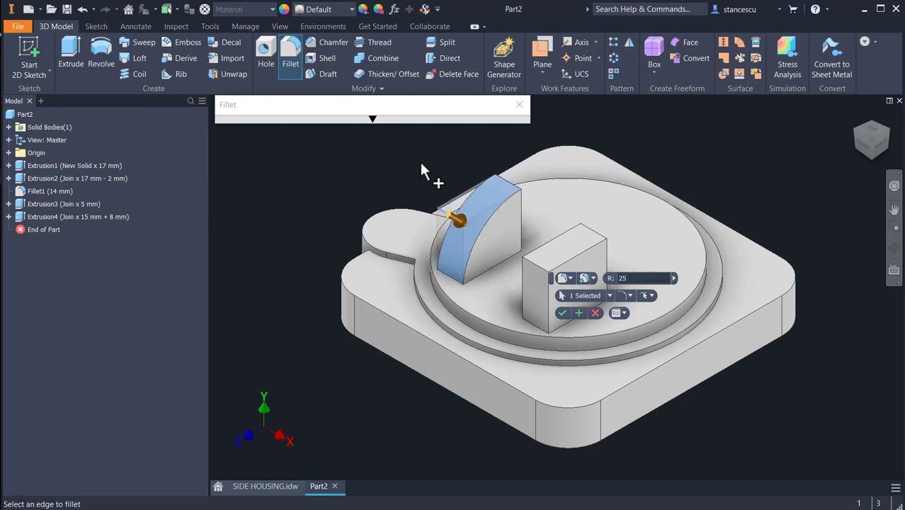
{"action": "type", "text": "/2"}
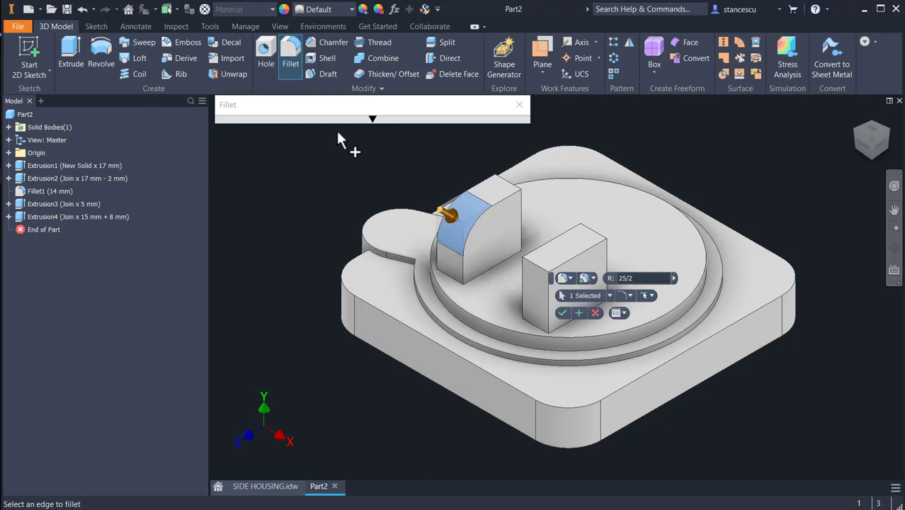
{"action": "left_click", "coordinate": [515, 196]}
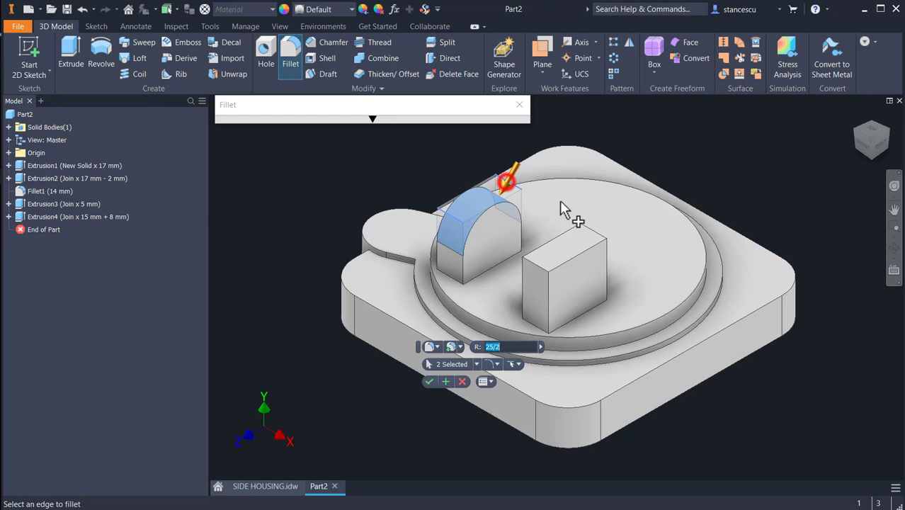
{"action": "left_click", "coordinate": [536, 266]}
{"action": "left_click", "coordinate": [536, 266]}
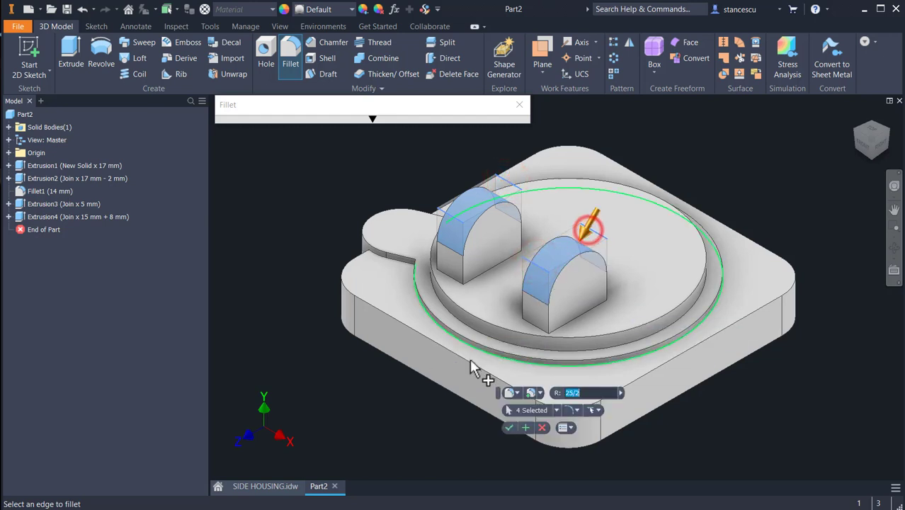
{"action": "left_click", "coordinate": [507, 429]}
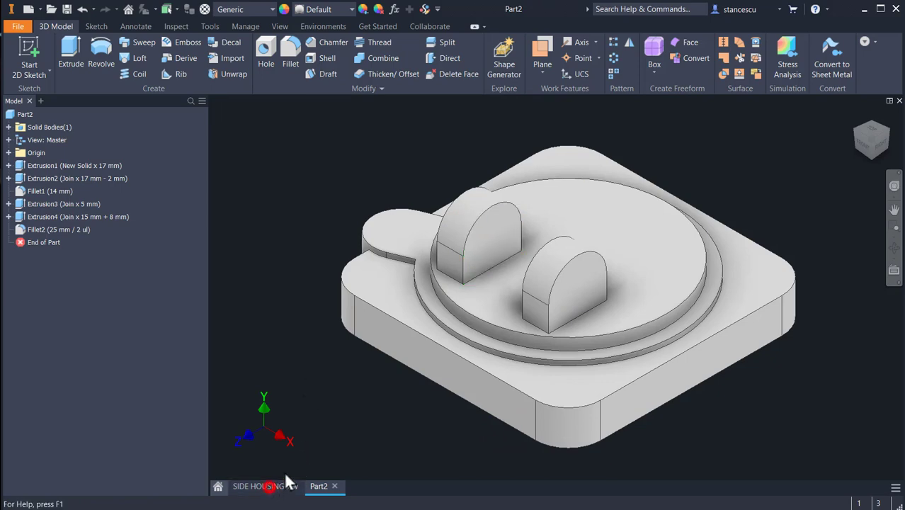
Step: Examine the lug's hole diameter and position in section A-A of the SIDE HOUSING.idw drawing
{"action": "left_click", "coordinate": [267, 486]}
{"action": "middle_click_drag", "start_coordinate": [582, 273], "coordinate": [582, 380]}
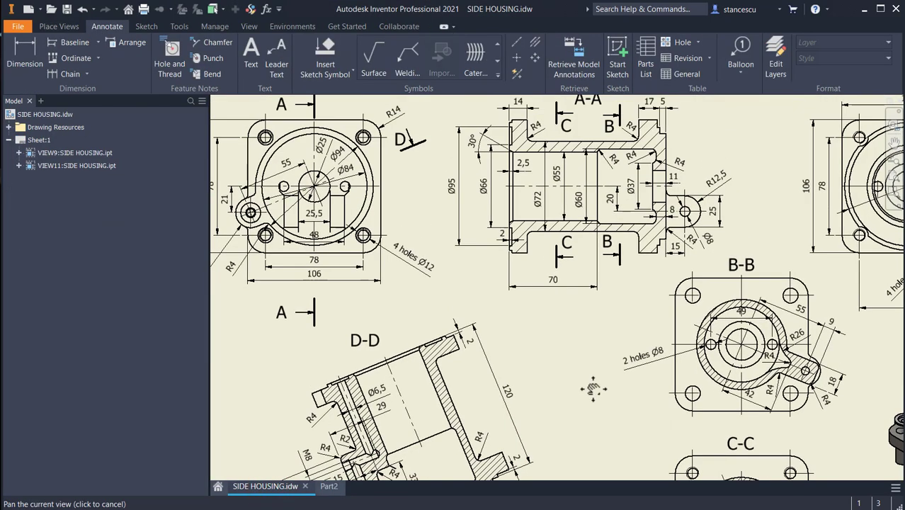
{"action": "scroll", "coordinate": [707, 244], "scroll_direction": "up", "scroll_amount": 4}
{"action": "left_click", "coordinate": [708, 244]}
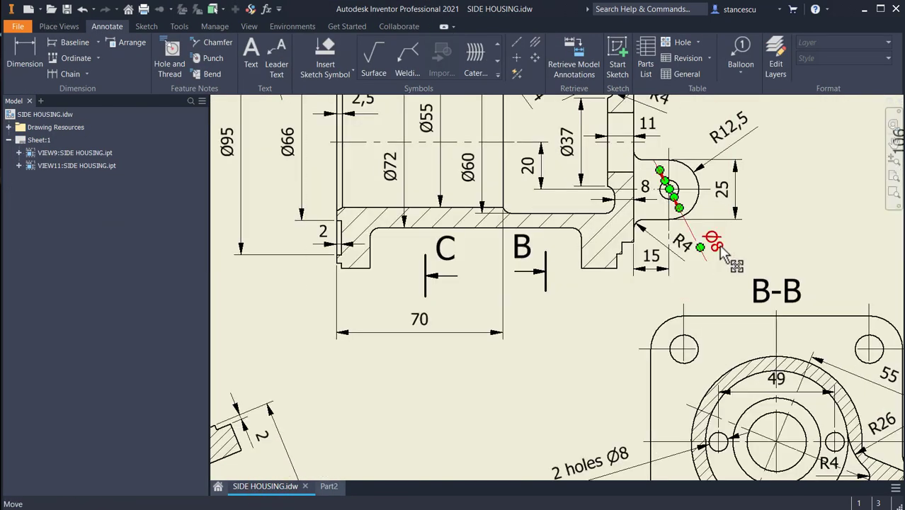
{"action": "left_click", "coordinate": [736, 233]}
{"action": "left_click", "coordinate": [639, 192]}
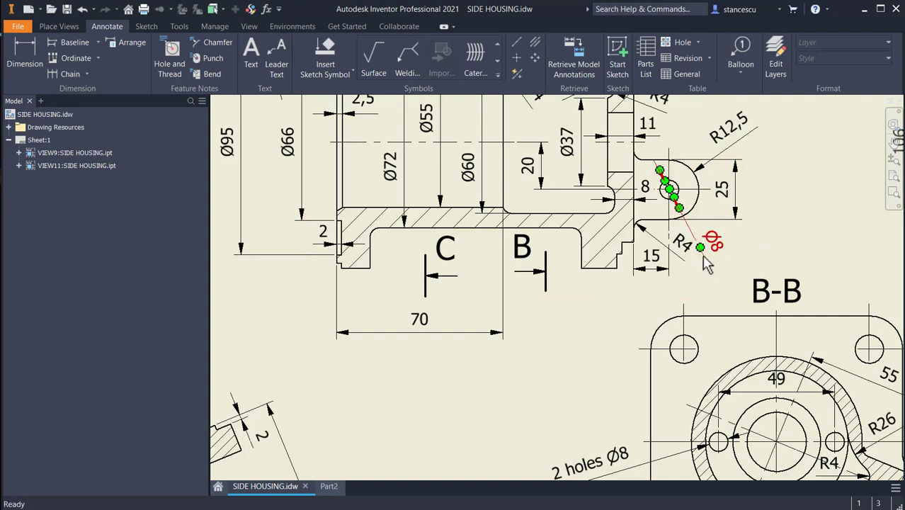
Step: Examine the lug holes in the isometric view and compare them with the lug's hole dimension in section A-A
{"action": "scroll", "coordinate": [495, 273], "scroll_direction": "down", "scroll_amount": 2}
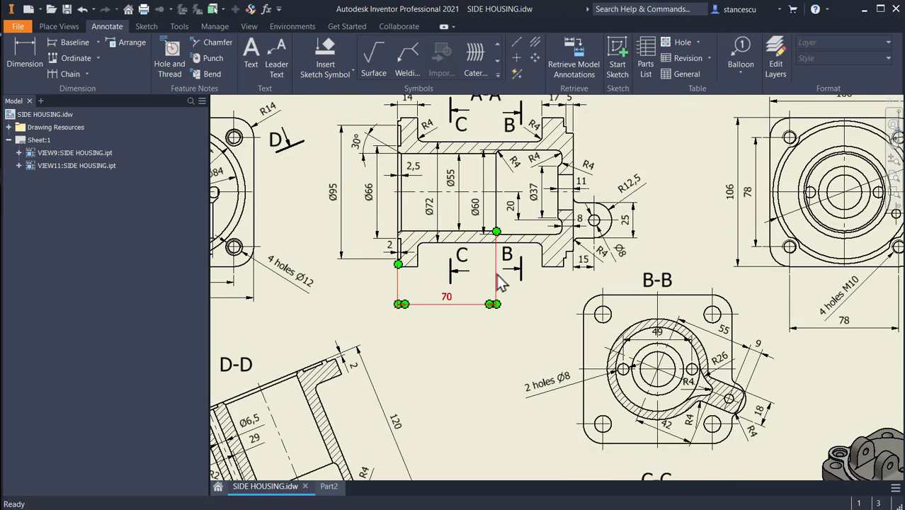
{"action": "mouse_move", "coordinate": [499, 297]}
{"action": "middle_mouse_down"}
{"action": "mouse_move", "coordinate": [622, 298]}
{"action": "mouse_move", "coordinate": [598, 252]}
{"action": "middle_mouse_up"}
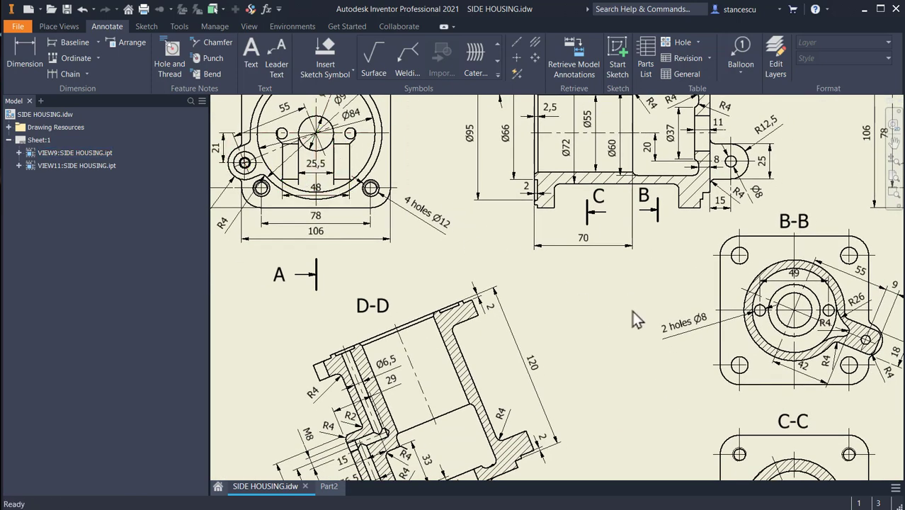
{"action": "scroll", "coordinate": [636, 320], "scroll_direction": "down", "scroll_amount": 2}
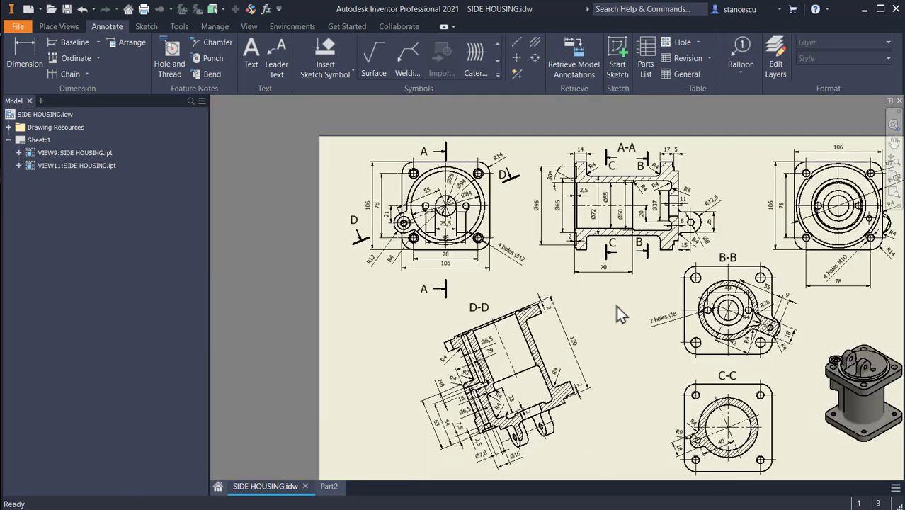
{"action": "middle_click_drag", "start_coordinate": [616, 306], "coordinate": [586, 271]}
{"action": "scroll", "coordinate": [824, 316], "scroll_direction": "up", "scroll_amount": 2}
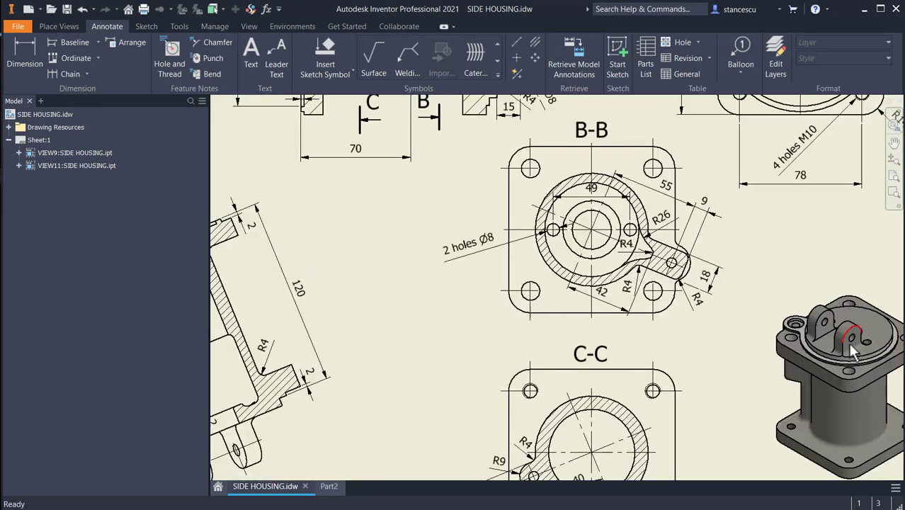
{"action": "scroll", "coordinate": [393, 272], "scroll_direction": "down", "scroll_amount": 2}
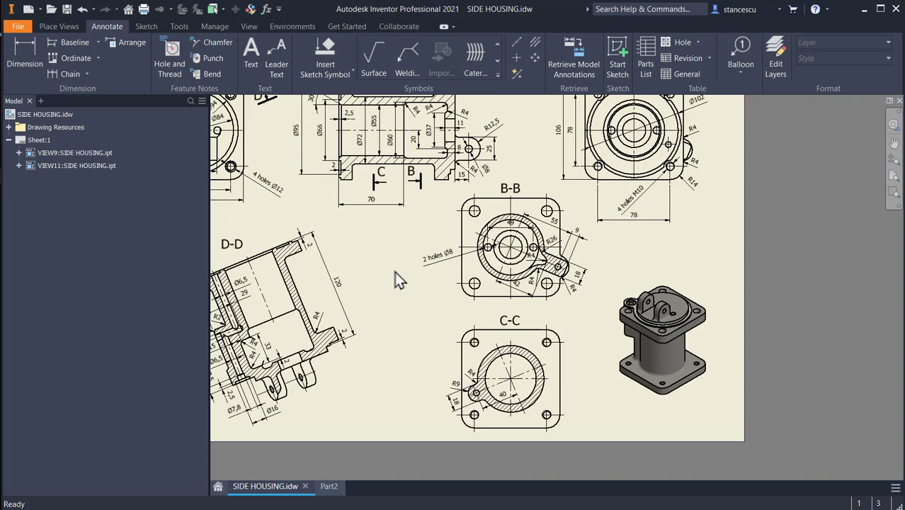
{"action": "middle_click_drag", "start_coordinate": [394, 271], "coordinate": [490, 333]}
{"action": "scroll", "coordinate": [583, 231], "scroll_direction": "up", "scroll_amount": 2}
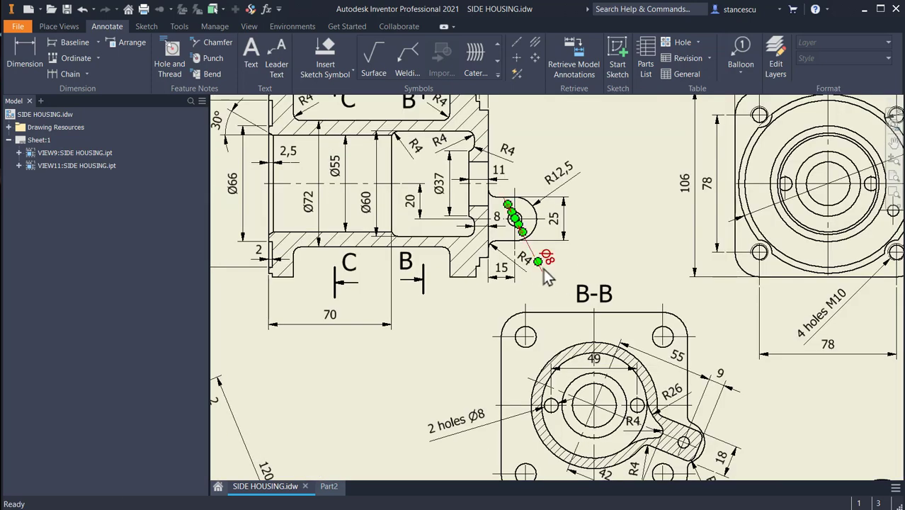
Step: In Part2, cut a simple 8 mm through-all hole without seat through both lugs, concentric with the front lug's rounded edge
{"action": "left_click", "coordinate": [331, 489]}
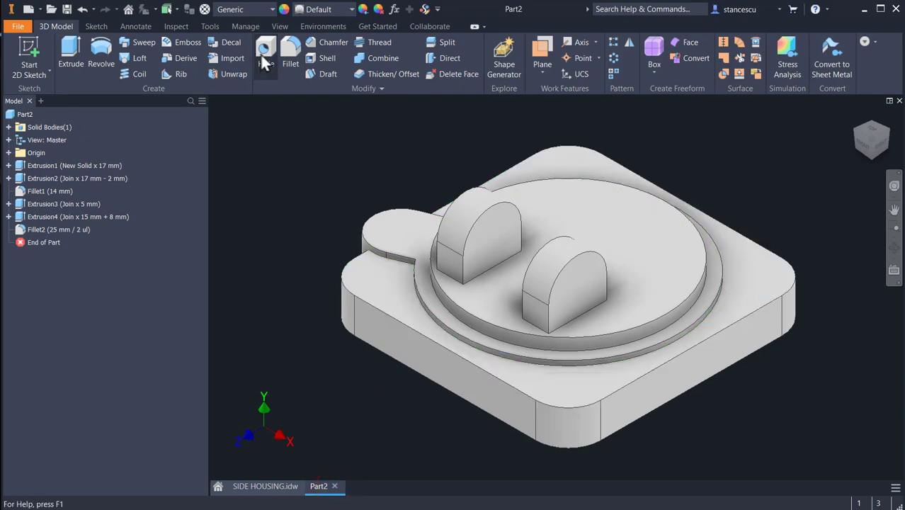
{"action": "left_click", "coordinate": [261, 52]}
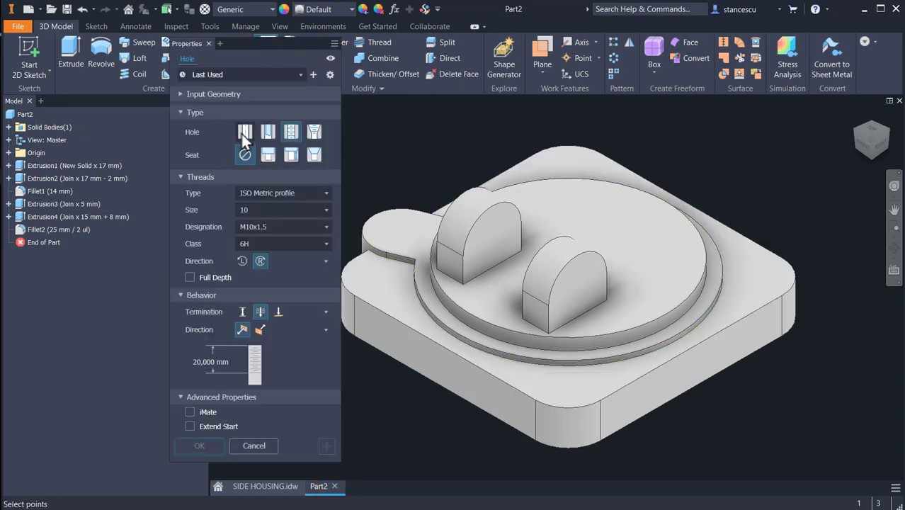
{"action": "left_click", "coordinate": [244, 131]}
{"action": "left_click", "coordinate": [243, 155]}
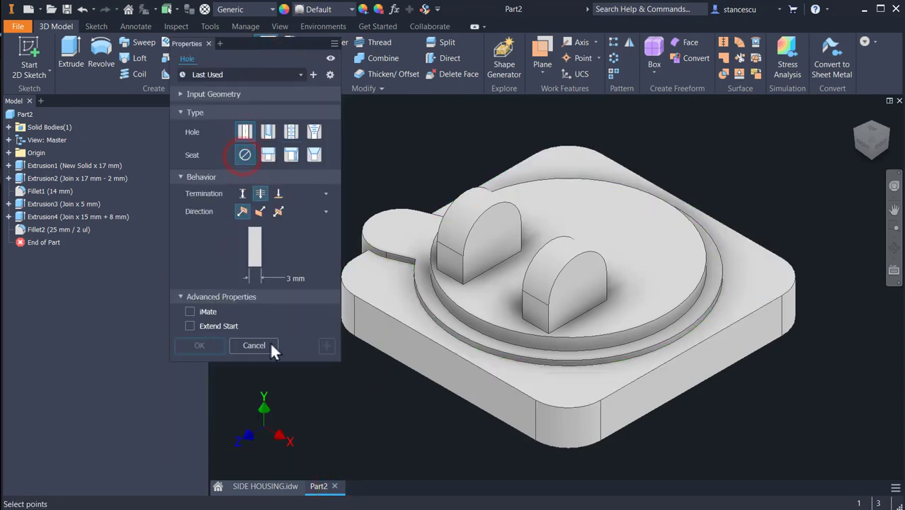
{"action": "left_click", "coordinate": [592, 281]}
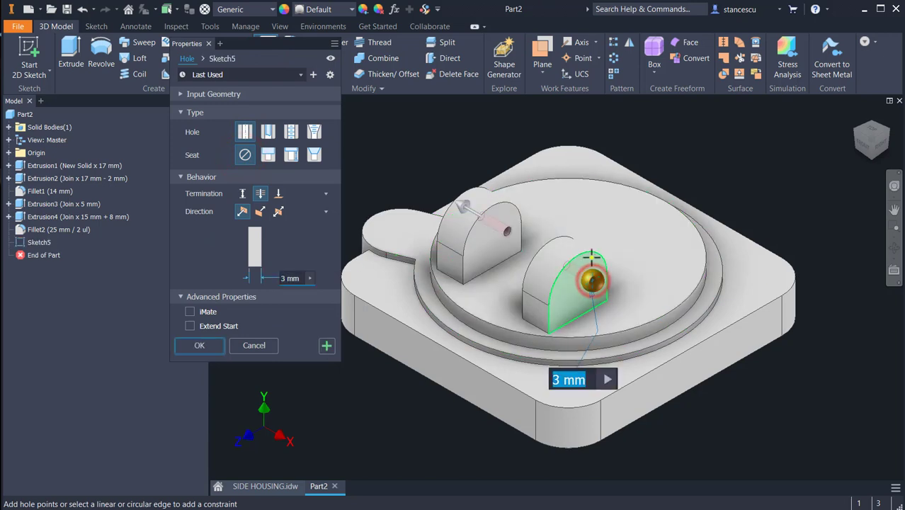
{"action": "left_click", "coordinate": [589, 253]}
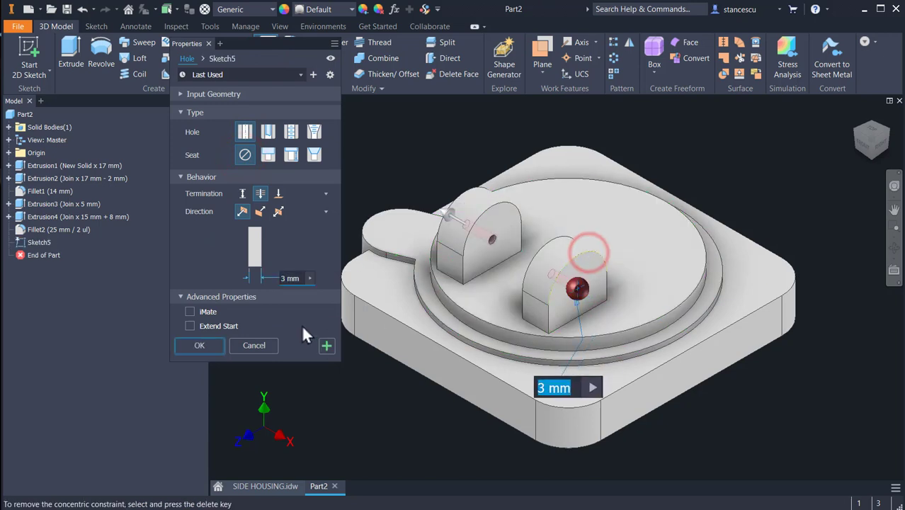
{"action": "type", "text": "8"}
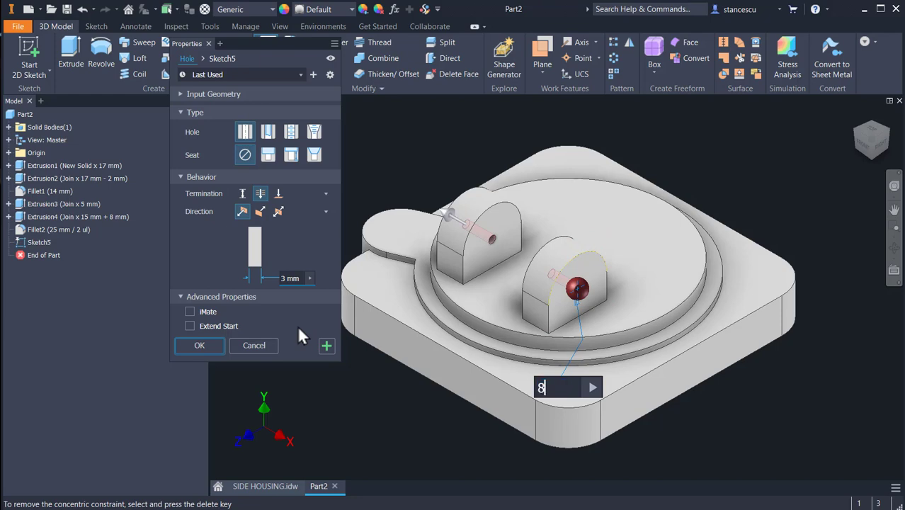
{"action": "left_click", "coordinate": [200, 345]}
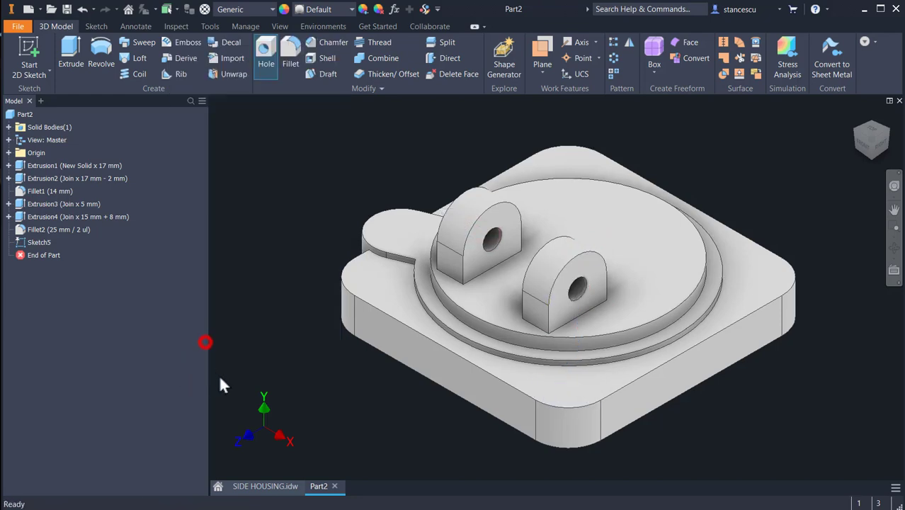
Step: Examine the cylindrical body's diameter in section A-A and its overall length in section D-D of the SIDE HOUSING.idw drawing
{"action": "left_click", "coordinate": [273, 488]}
{"action": "mouse_move", "coordinate": [372, 409]}
{"action": "middle_mouse_down"}
{"action": "mouse_move", "coordinate": [369, 262]}
{"action": "mouse_move", "coordinate": [280, 184]}
{"action": "middle_mouse_up"}
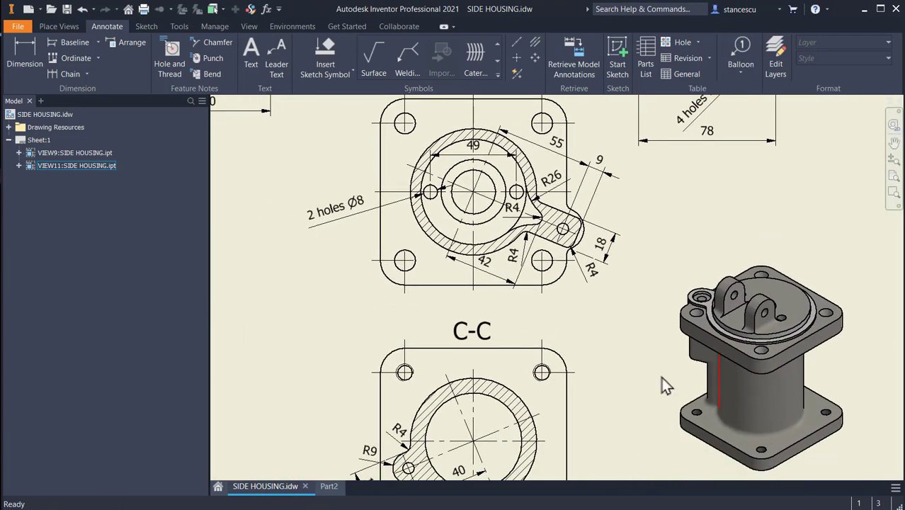
{"action": "mouse_move", "coordinate": [598, 338]}
{"action": "middle_mouse_down"}
{"action": "mouse_move", "coordinate": [706, 390]}
{"action": "mouse_move", "coordinate": [735, 458]}
{"action": "middle_mouse_up"}
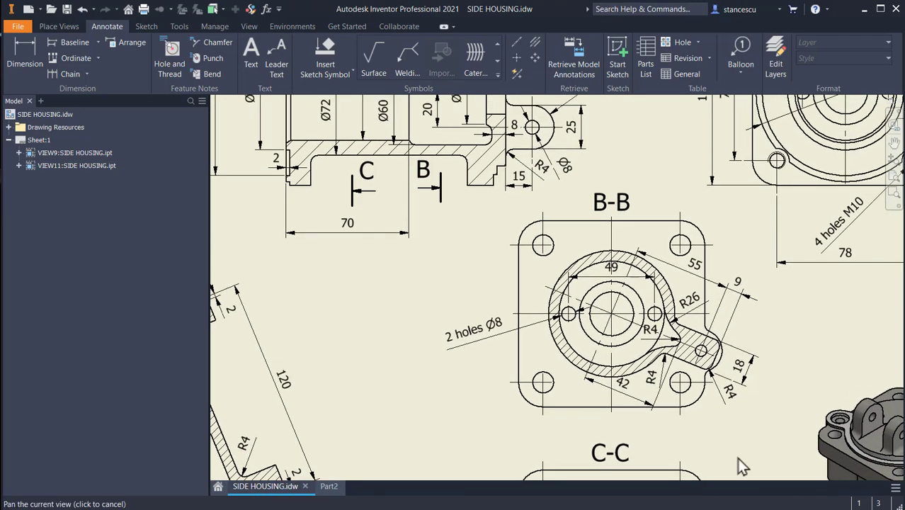
{"action": "middle_click_drag", "start_coordinate": [436, 380], "coordinate": [486, 429]}
{"action": "middle_click_drag", "start_coordinate": [309, 341], "coordinate": [503, 415]}
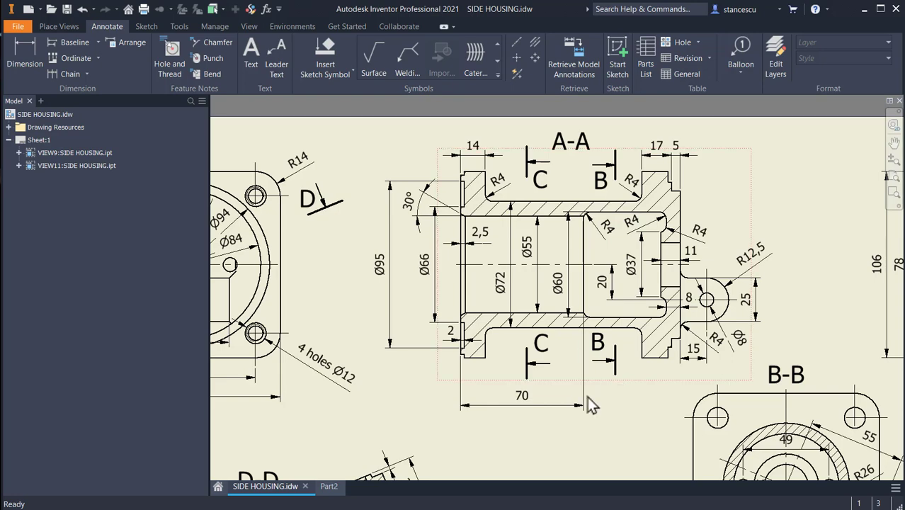
{"action": "middle_click_drag", "start_coordinate": [587, 398], "coordinate": [672, 236]}
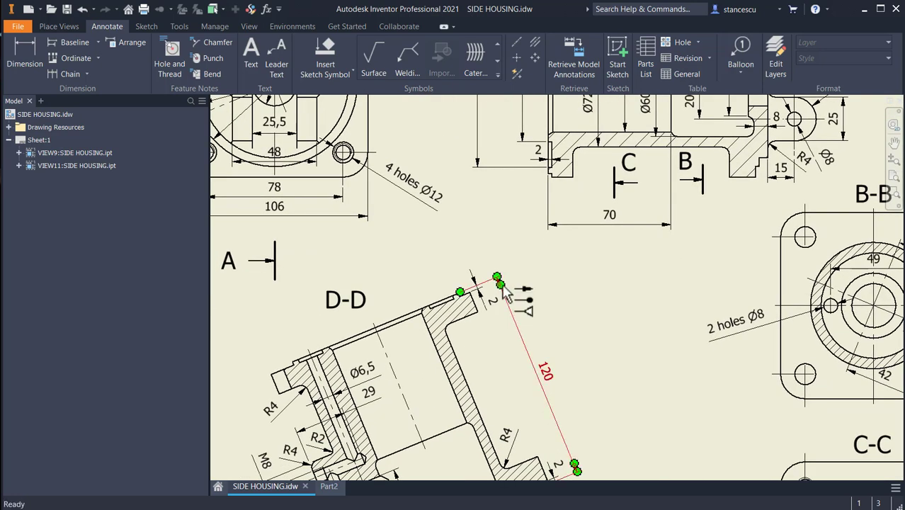
{"action": "mouse_move", "coordinate": [563, 369]}
{"action": "middle_mouse_down"}
{"action": "mouse_move", "coordinate": [580, 330]}
{"action": "mouse_move", "coordinate": [578, 289]}
{"action": "middle_mouse_up"}
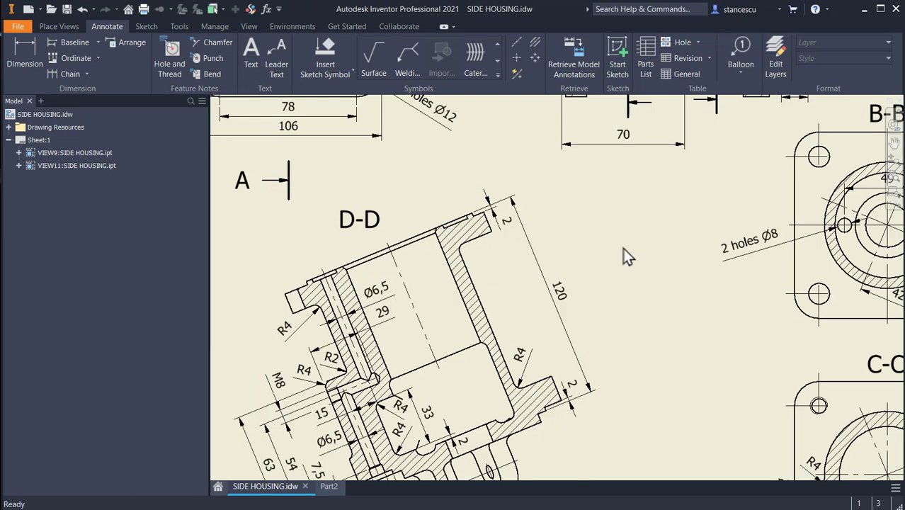
Step: In Part2, sketch a 72 mm diameter circle at the centre of the plate's underside and finish the sketch
{"action": "left_click", "coordinate": [328, 487]}
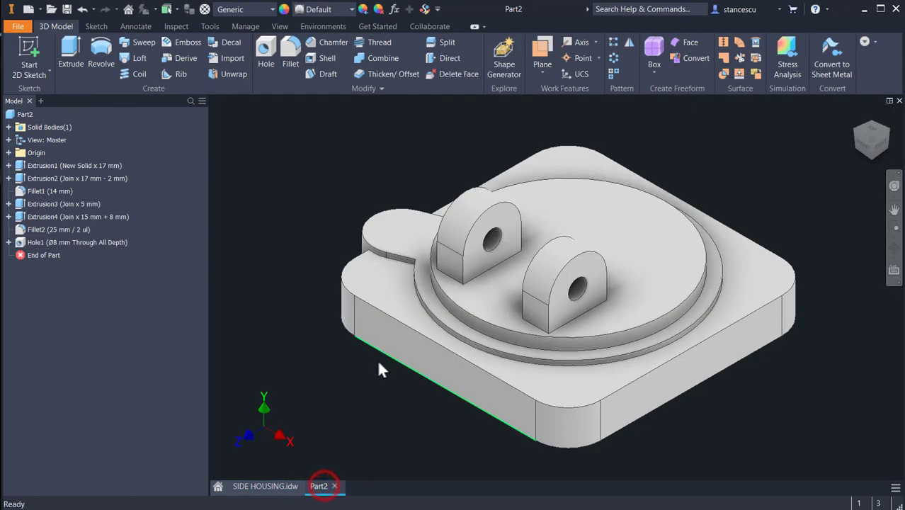
{"action": "middle_click_drag", "start_coordinate": [372, 410], "coordinate": [384, 360], "text": "shift"}
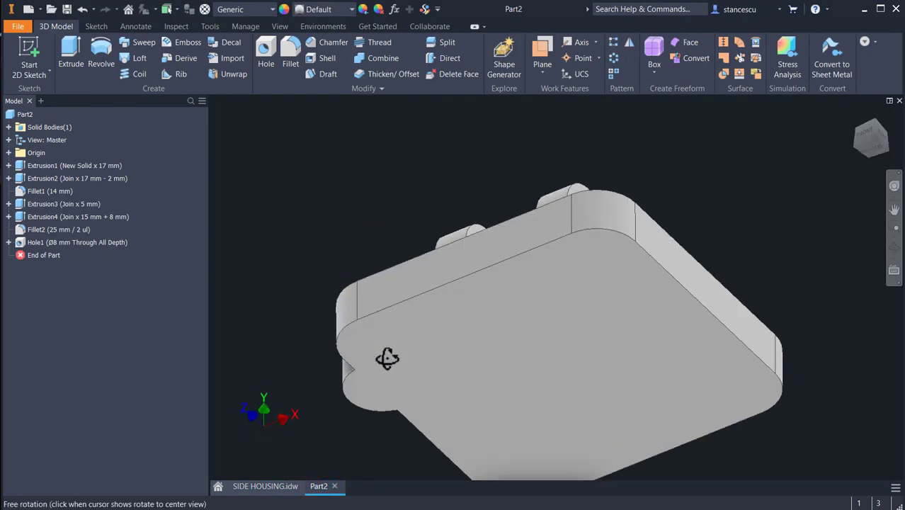
{"action": "left_click", "coordinate": [504, 358]}
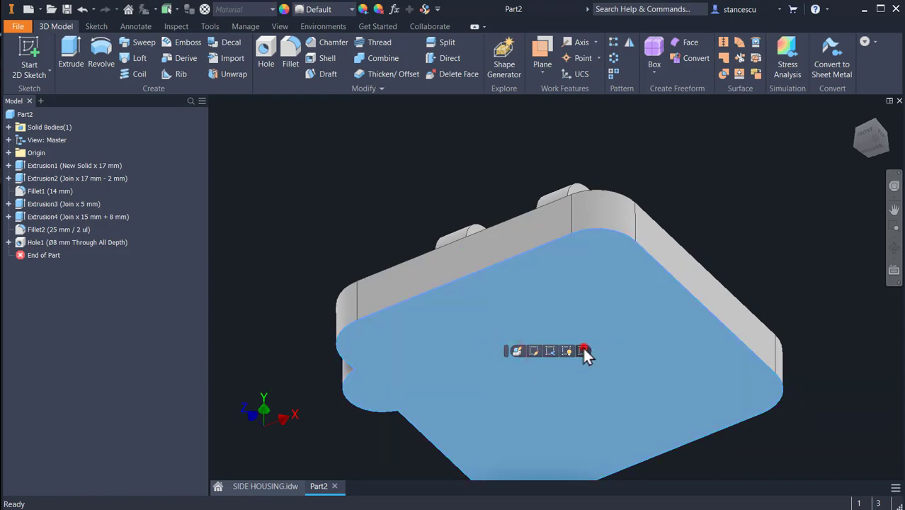
{"action": "left_click", "coordinate": [582, 351]}
{"action": "left_click", "coordinate": [100, 48]}
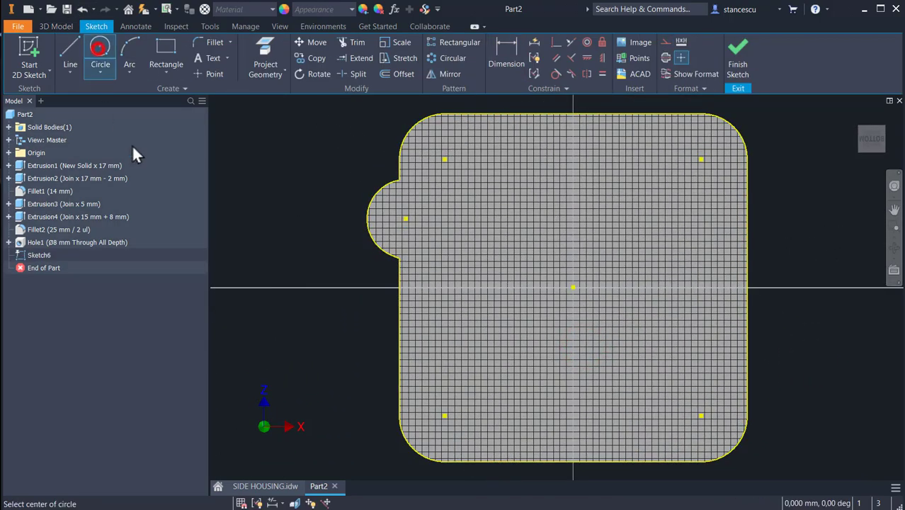
{"action": "left_click", "coordinate": [574, 286]}
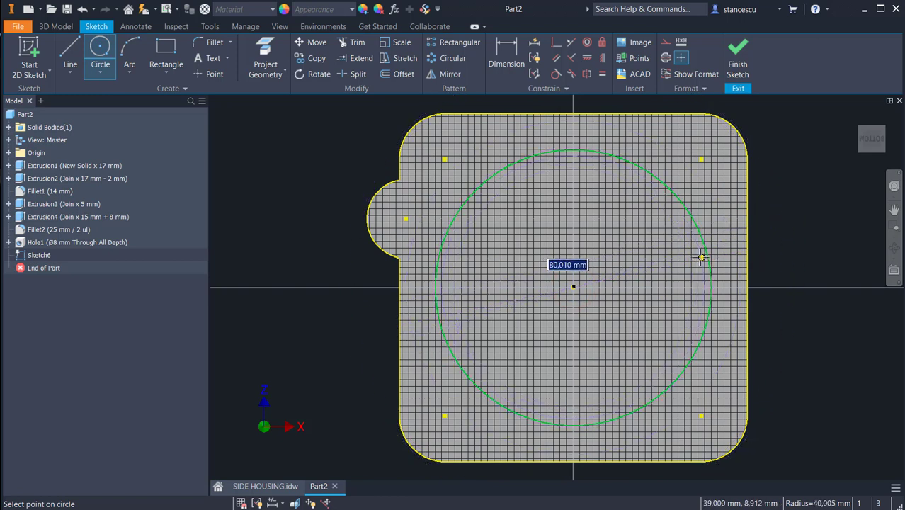
{"action": "type", "text": "7"}
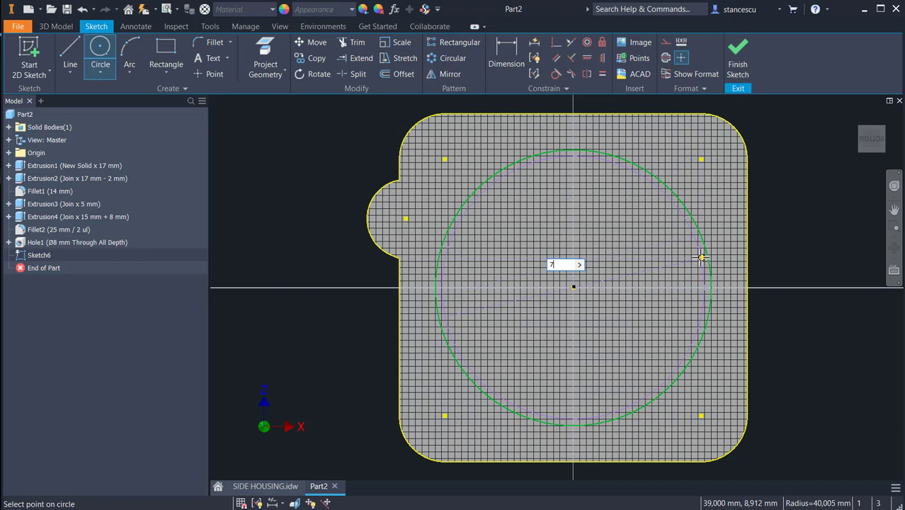
{"action": "type", "text": "2"}
{"action": "key", "text": "Return"}
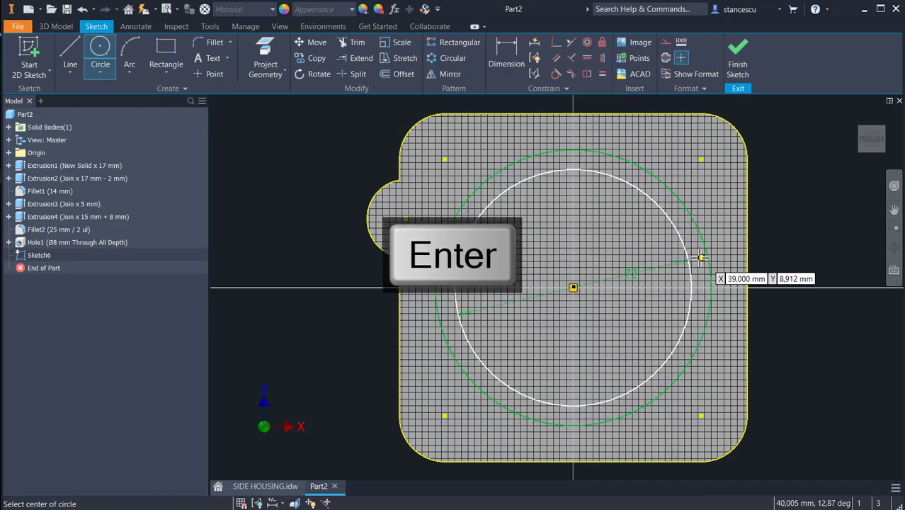
{"action": "left_click", "coordinate": [739, 64]}
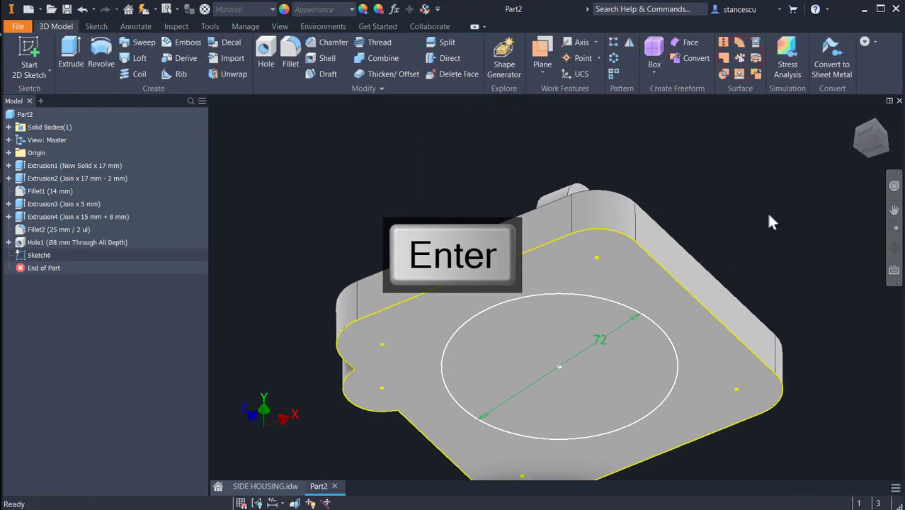
Step: Extrude the circle downward from the plate's underside by 120-17-2 mm, joined to the body
{"action": "left_click", "coordinate": [74, 51]}
{"action": "left_click", "coordinate": [487, 320]}
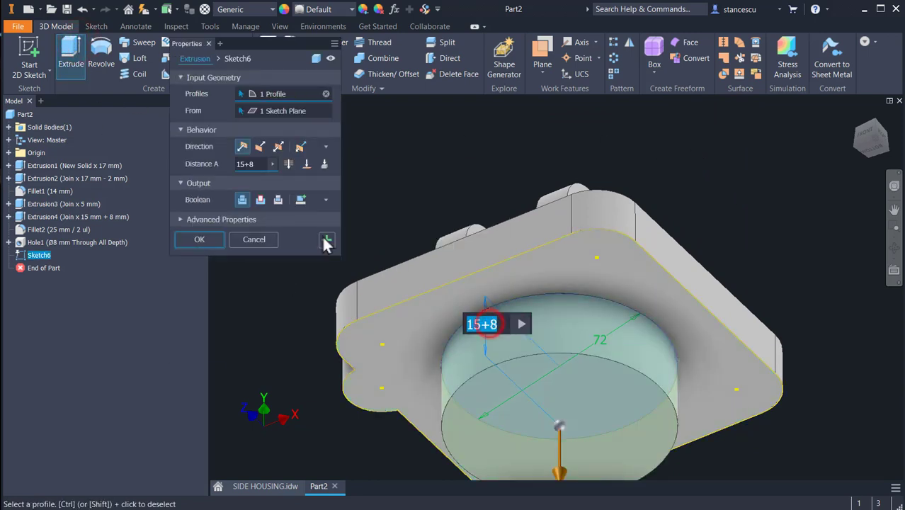
{"action": "type", "text": "120"}
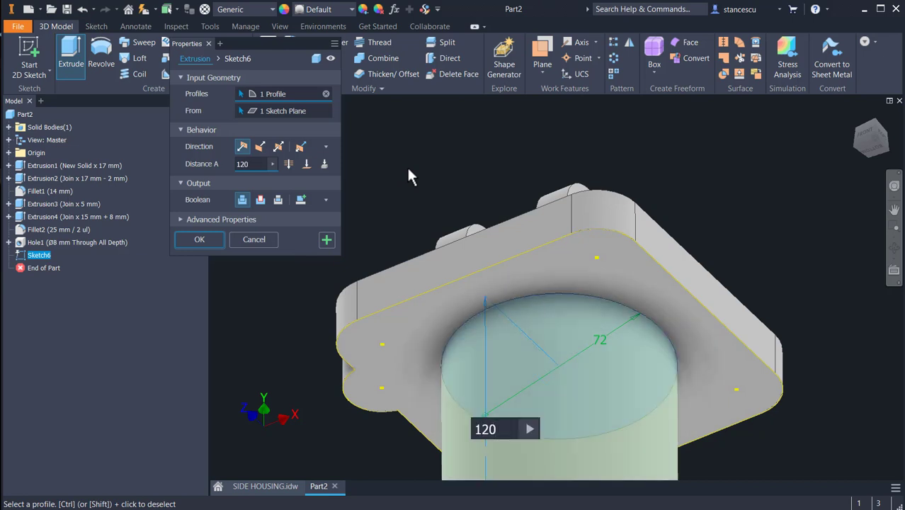
{"action": "type", "text": "-17-"}
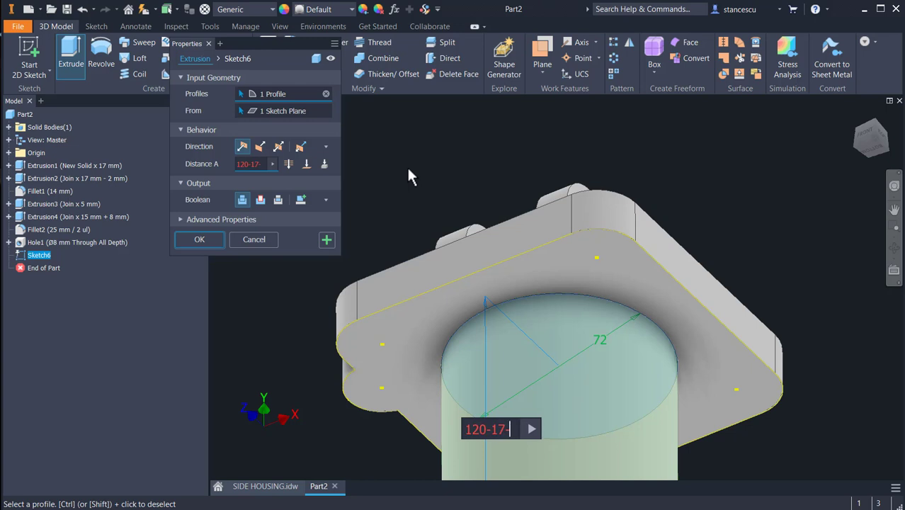
{"action": "type", "text": "2"}
{"action": "key", "text": "Return"}
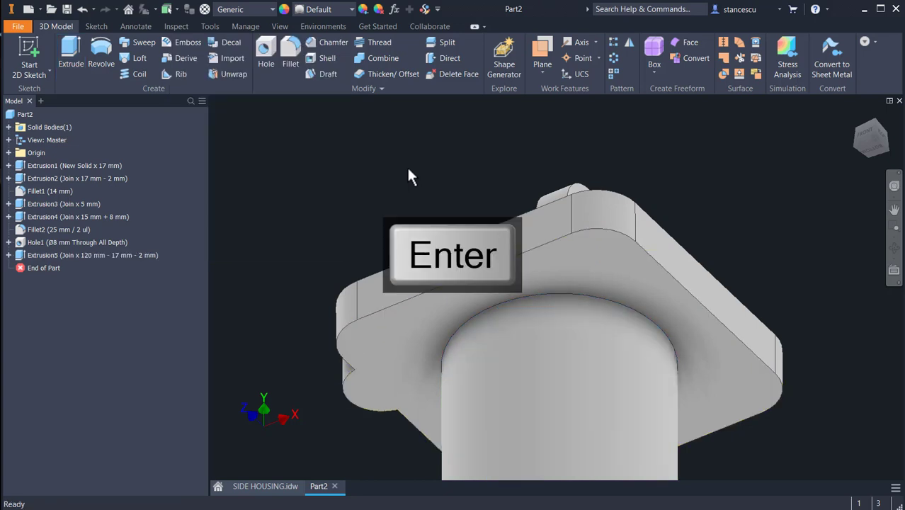
{"action": "key", "text": "F6"}
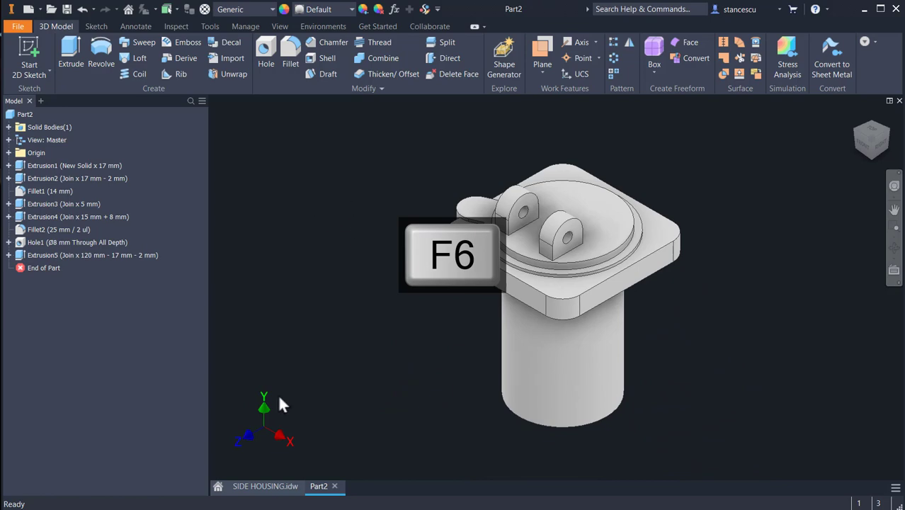
Step: Examine the square flanges' dimensions and corner radius in the views of the SIDE HOUSING.idw drawing
{"action": "left_click", "coordinate": [263, 486]}
{"action": "middle_click_drag", "start_coordinate": [591, 389], "coordinate": [506, 240]}
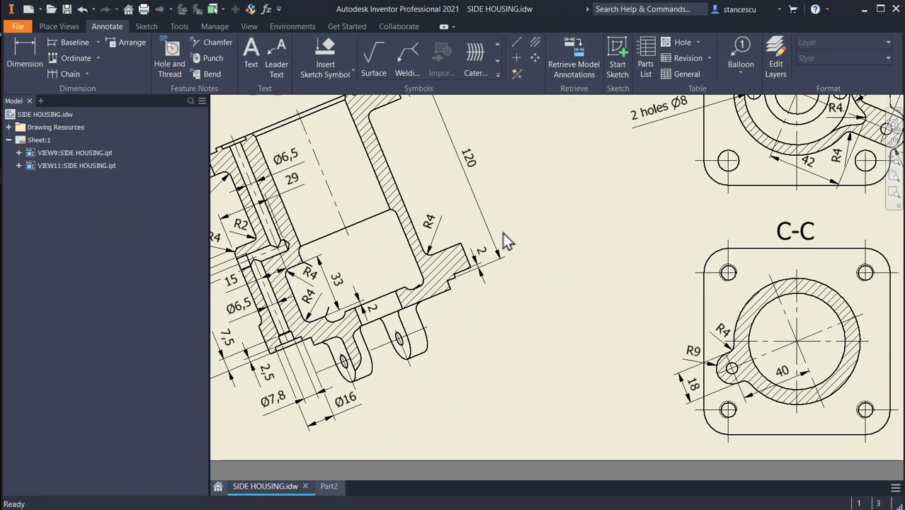
{"action": "mouse_move", "coordinate": [607, 303]}
{"action": "middle_mouse_down"}
{"action": "mouse_move", "coordinate": [573, 305]}
{"action": "mouse_move", "coordinate": [548, 340]}
{"action": "mouse_move", "coordinate": [561, 389]}
{"action": "middle_mouse_up"}
{"action": "scroll", "coordinate": [588, 323], "scroll_direction": "down", "scroll_amount": 3}
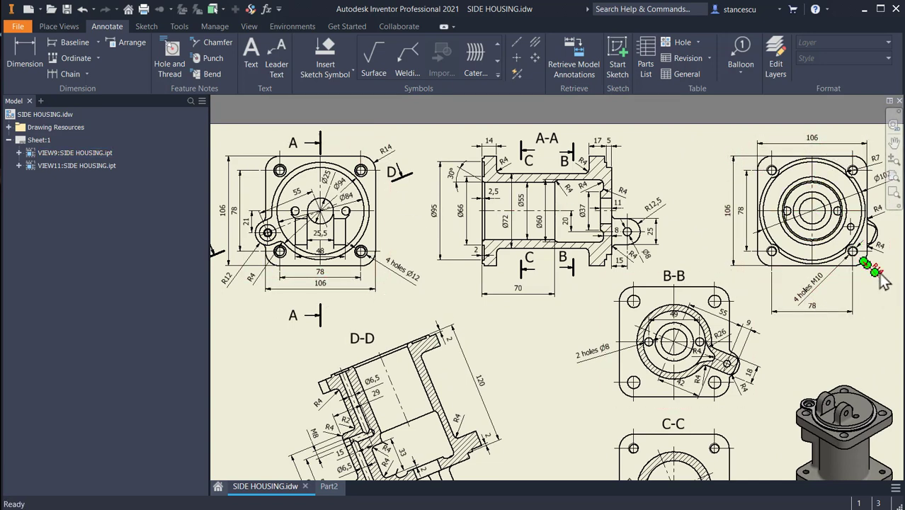
Step: In Part2, start a sketch on the cylinder's lower end face and project the square plate's outline into it
{"action": "left_click", "coordinate": [329, 486]}
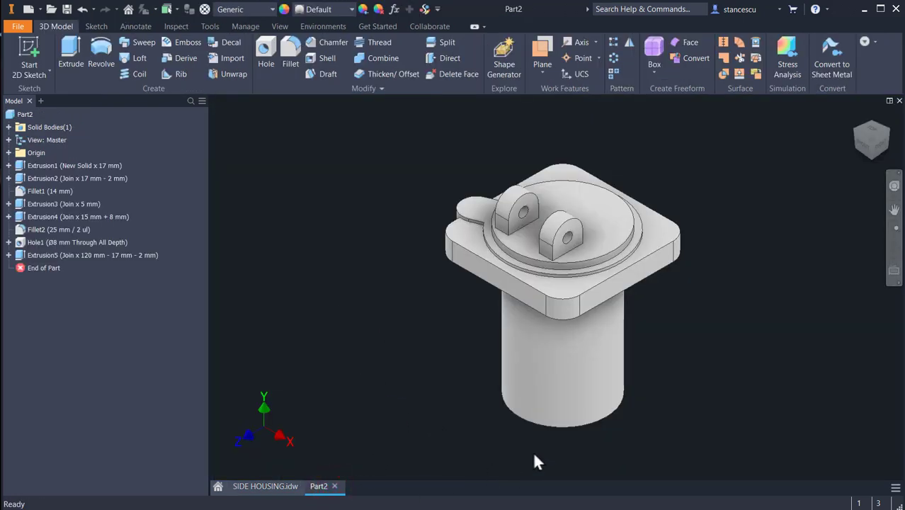
{"action": "middle_click_drag", "start_coordinate": [532, 457], "coordinate": [532, 413], "text": "shift"}
{"action": "left_click", "coordinate": [555, 403]}
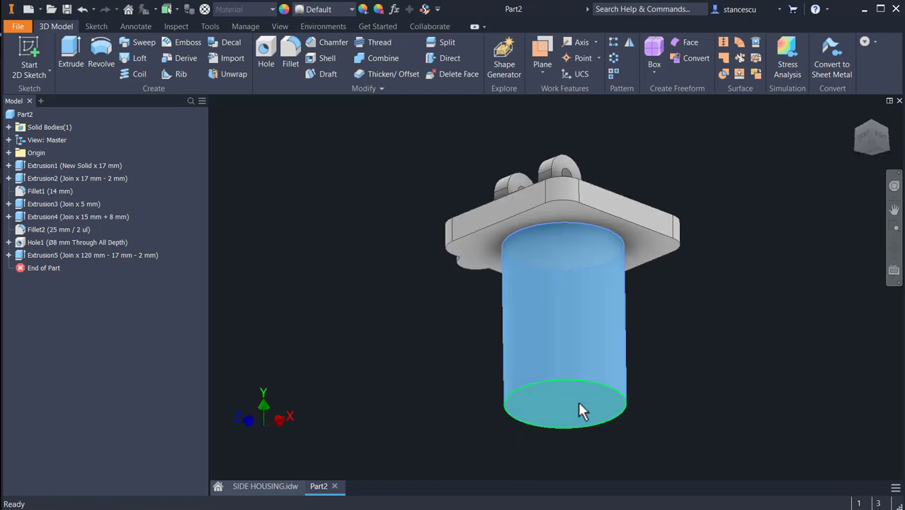
{"action": "left_click", "coordinate": [724, 402]}
{"action": "left_click", "coordinate": [601, 403]}
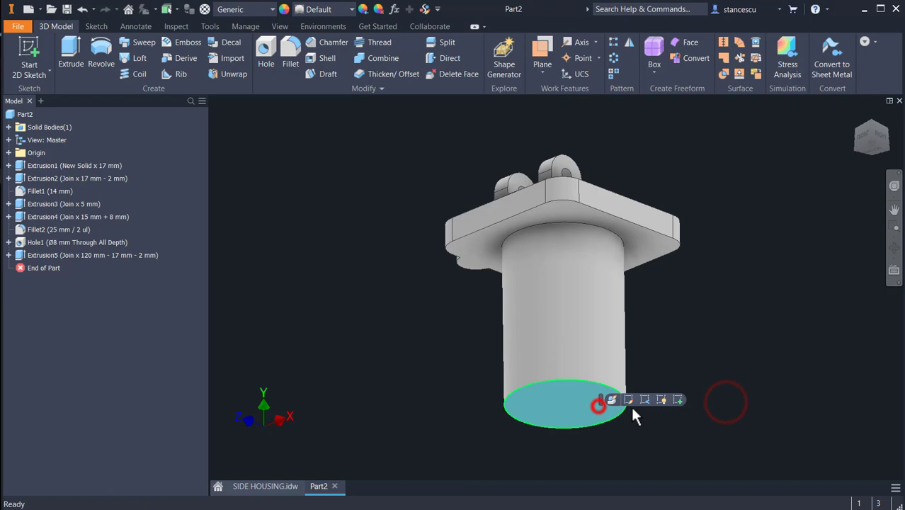
{"action": "left_click", "coordinate": [677, 400]}
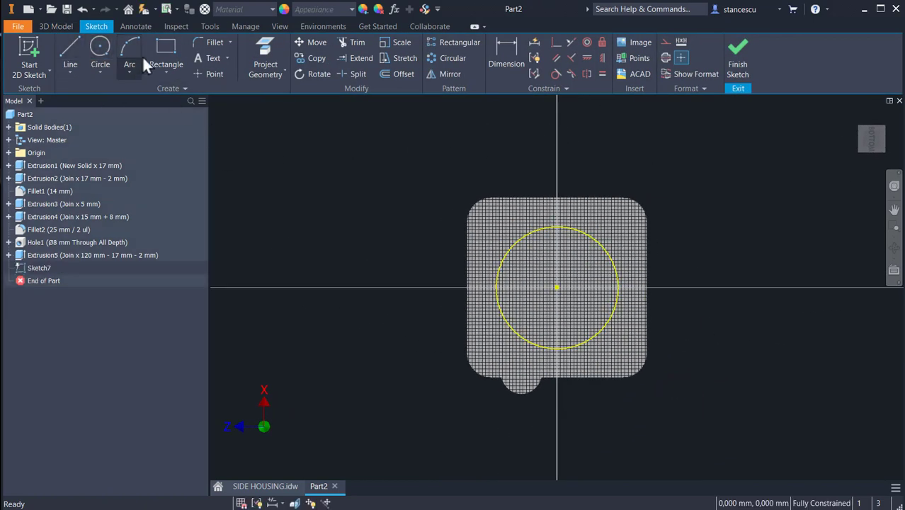
{"action": "left_click", "coordinate": [212, 73]}
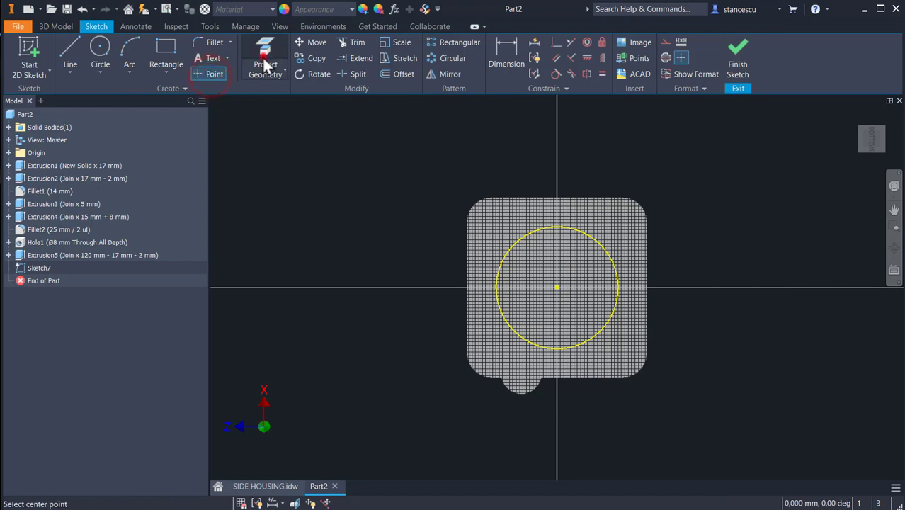
{"action": "left_click", "coordinate": [265, 57]}
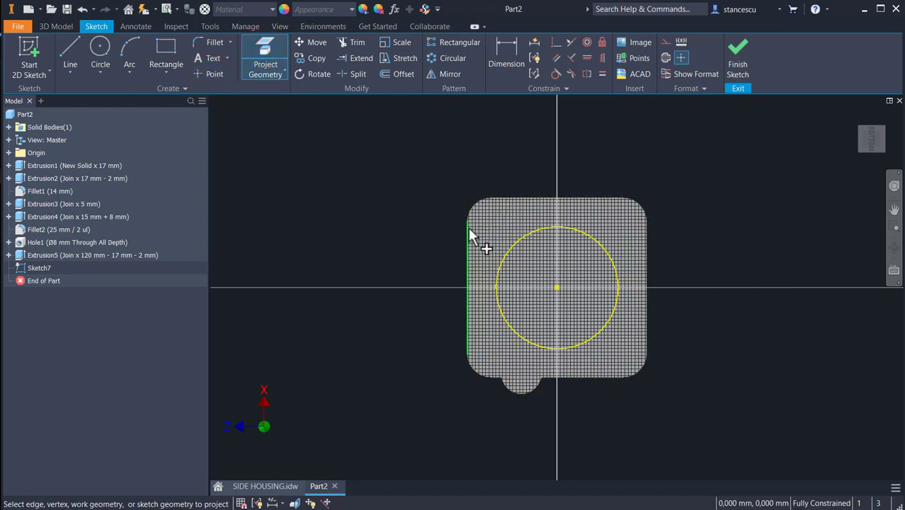
{"action": "left_click", "coordinate": [491, 218]}
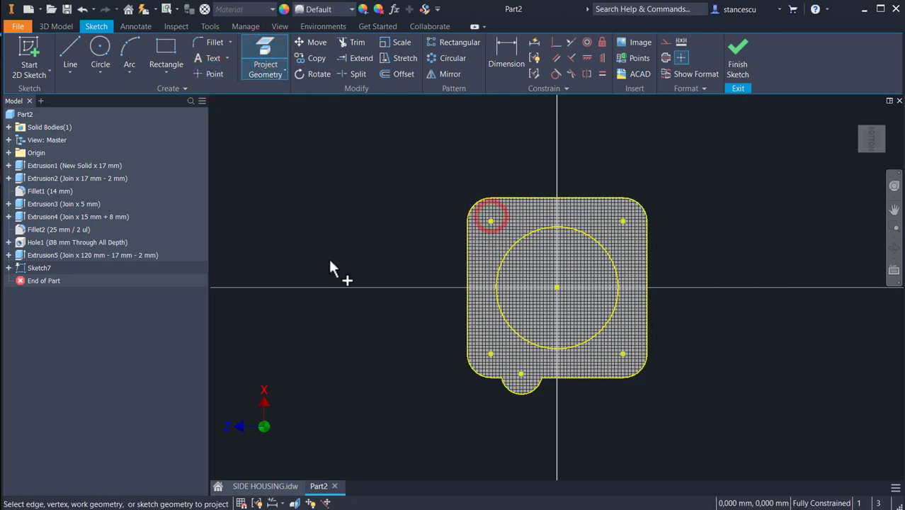
{"action": "key", "text": "Escape"}
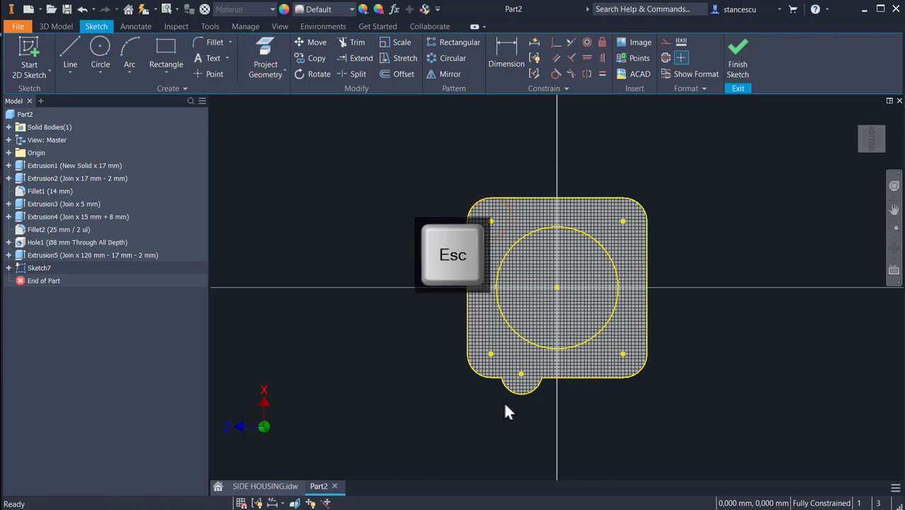
Step: Convert the projected lobe arc, the short edge segment beside it and the cylinder's circle to construction geometry
{"action": "left_click_drag", "start_coordinate": [509, 418], "coordinate": [494, 368]}
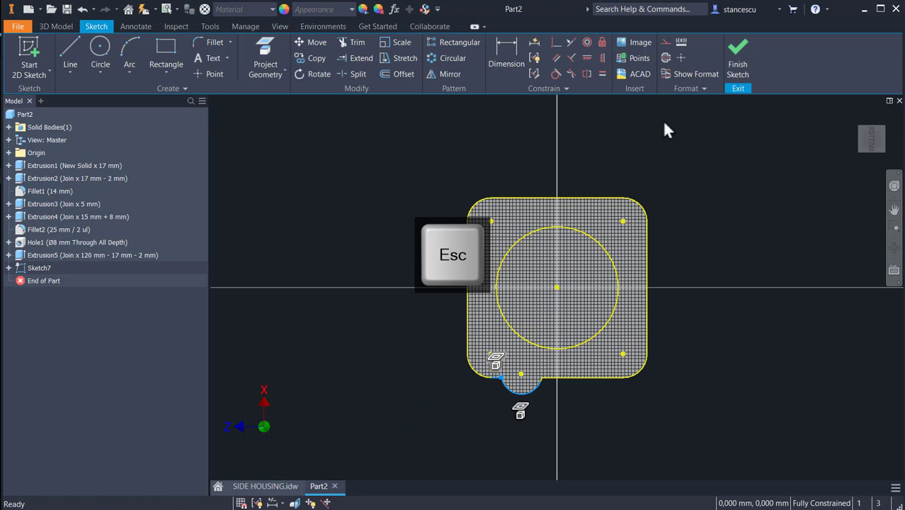
{"action": "left_click", "coordinate": [664, 43]}
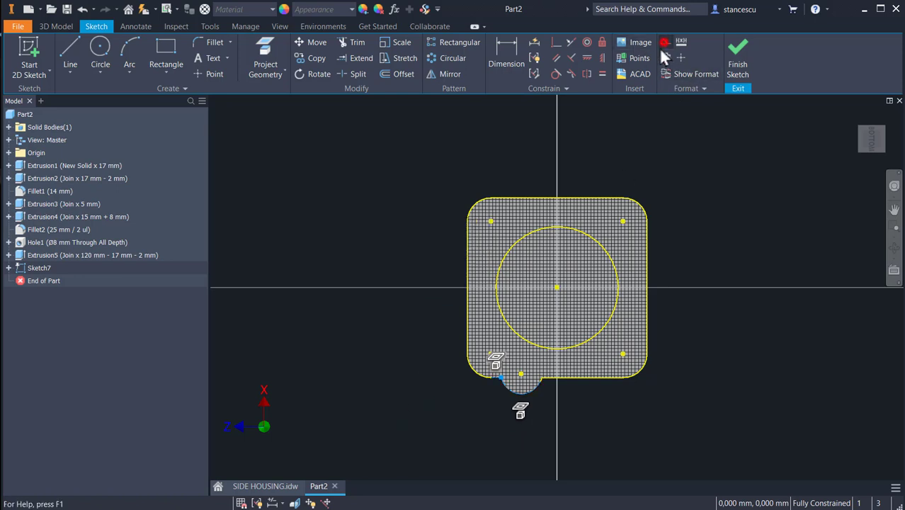
{"action": "left_click", "coordinate": [371, 242]}
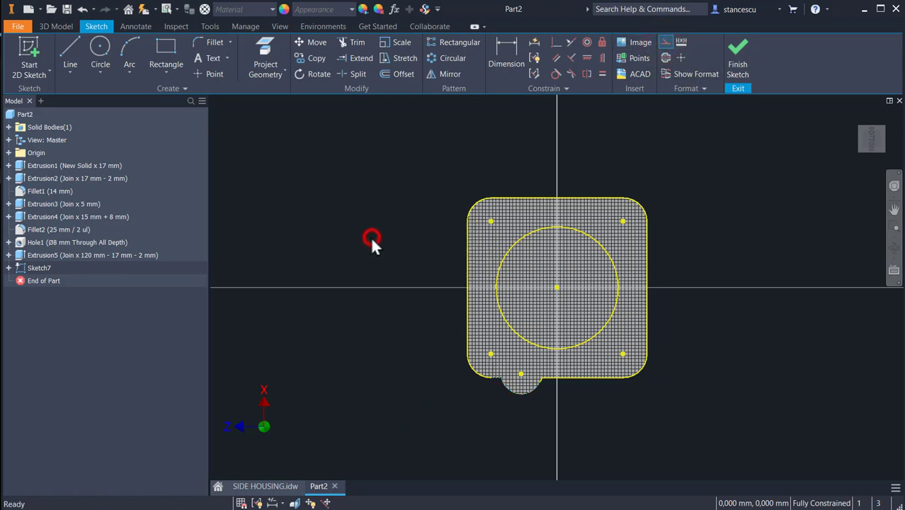
{"action": "left_click", "coordinate": [518, 237]}
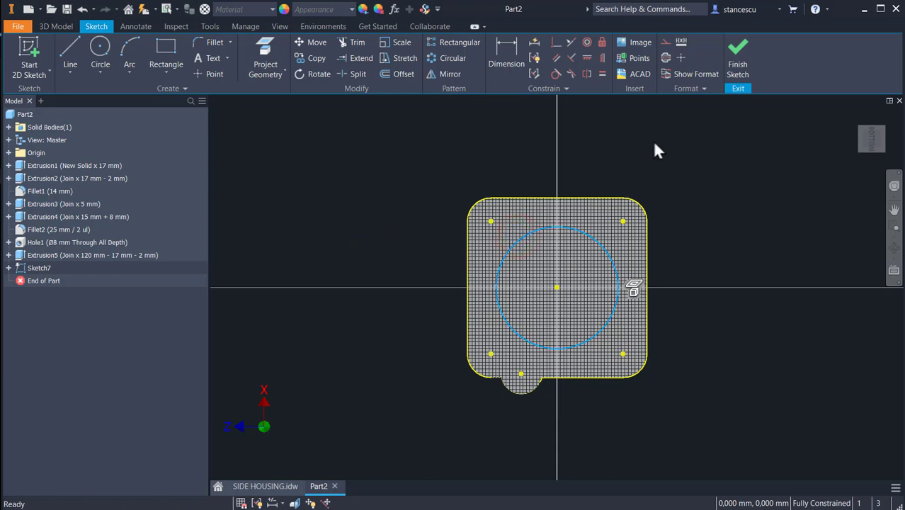
{"action": "left_click", "coordinate": [662, 41]}
{"action": "left_click", "coordinate": [683, 188]}
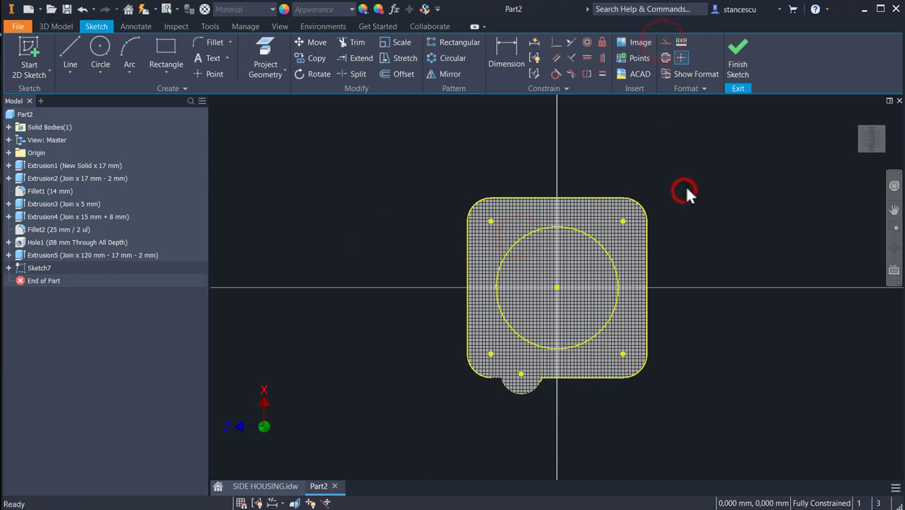
{"action": "left_click", "coordinate": [592, 239]}
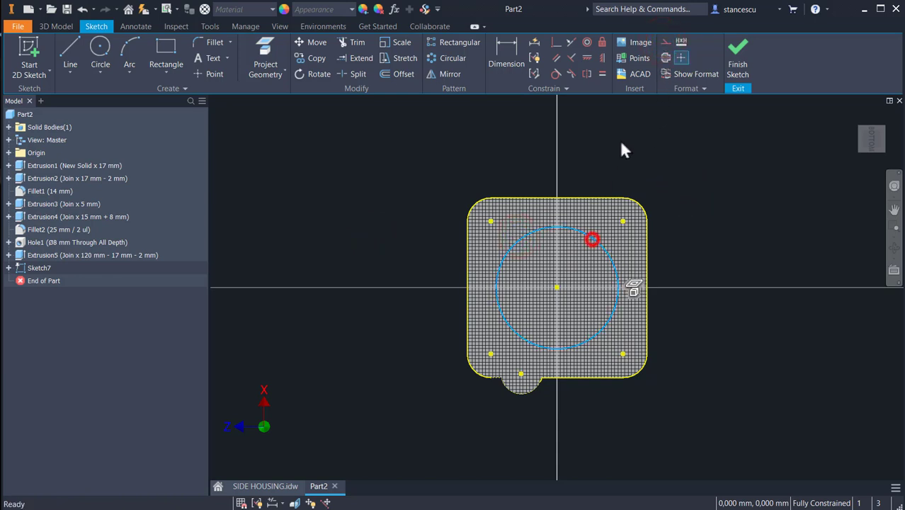
{"action": "left_click", "coordinate": [664, 41]}
{"action": "left_click", "coordinate": [691, 182]}
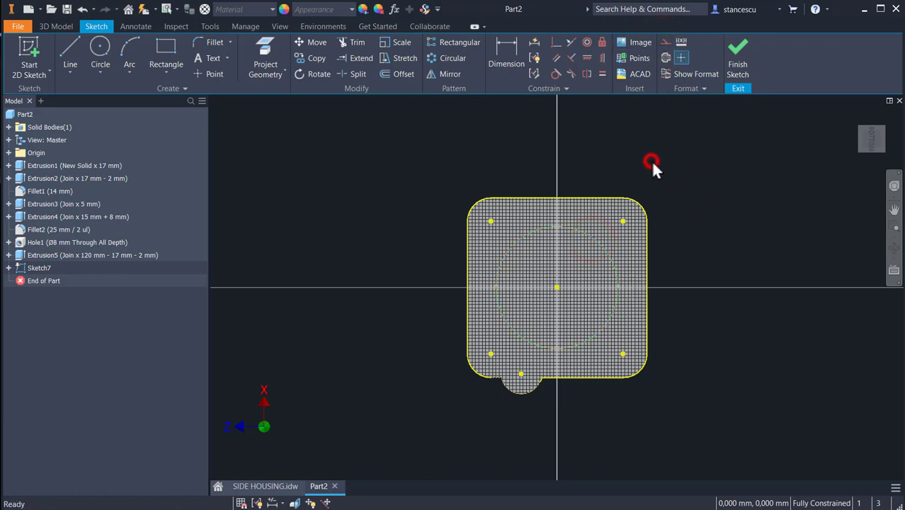
Step: Close the square outline with a line from the corner arc's end to the far side of the lobe and finish the sketch
{"action": "left_click", "coordinate": [70, 56]}
{"action": "scroll", "coordinate": [491, 382], "scroll_direction": "up", "scroll_amount": 2}
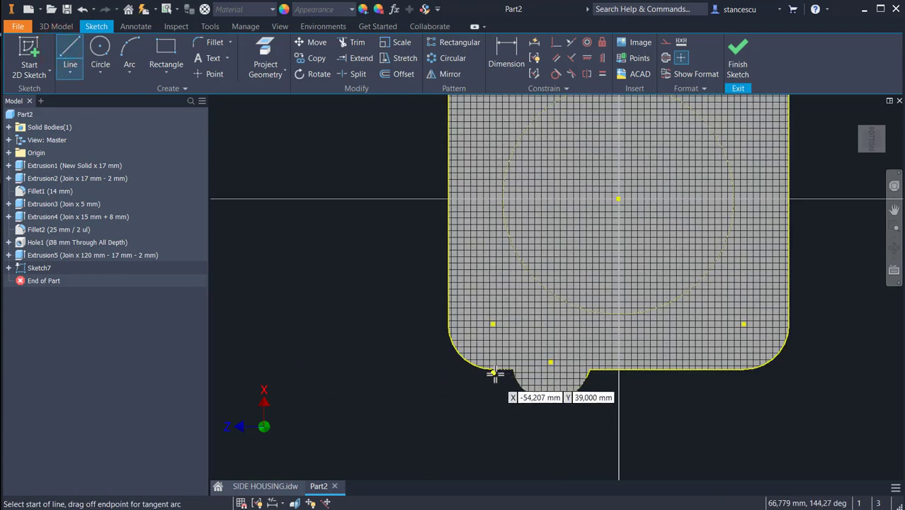
{"action": "left_click", "coordinate": [493, 368]}
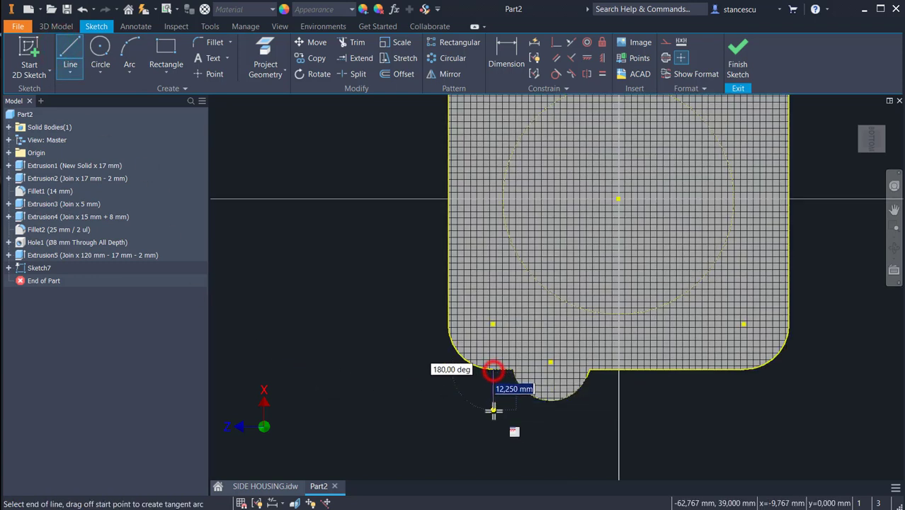
{"action": "left_click", "coordinate": [589, 369]}
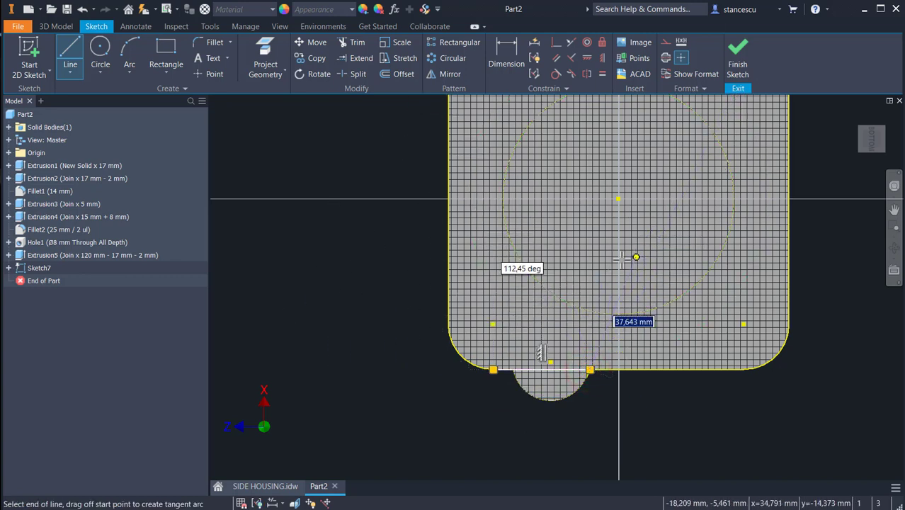
{"action": "key", "text": "Escape"}
{"action": "left_click", "coordinate": [738, 61]}
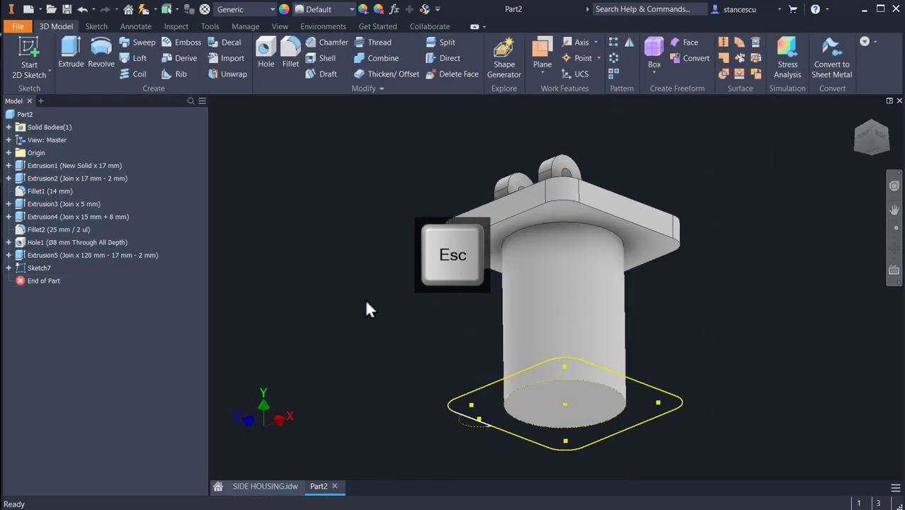
Step: Extrude the rounded square profile upward from the cylinder's lower end by 14-2 mm, joined to the body, and restore the home view
{"action": "left_click", "coordinate": [71, 57]}
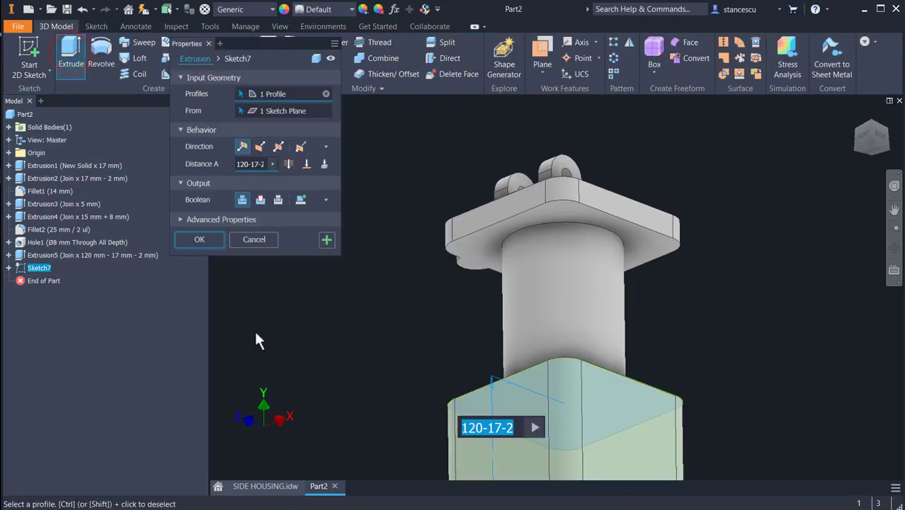
{"action": "left_click", "coordinate": [255, 148]}
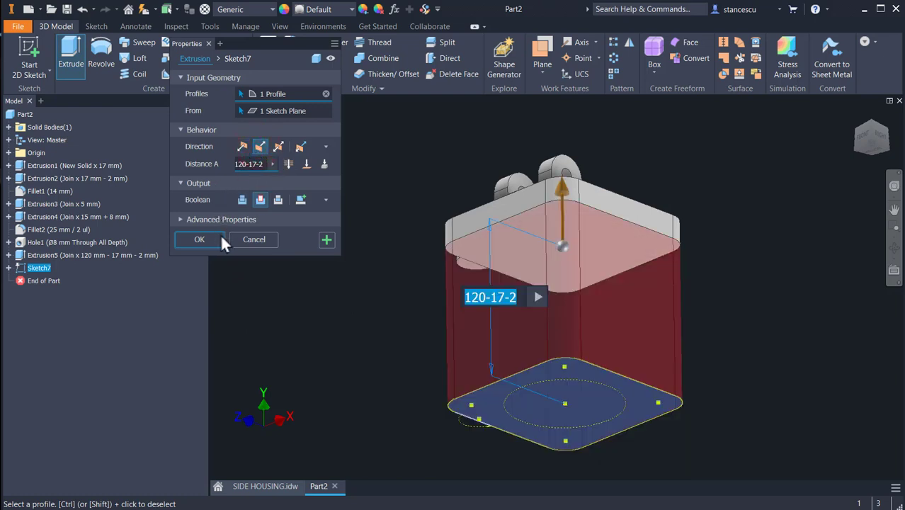
{"action": "left_click", "coordinate": [242, 201]}
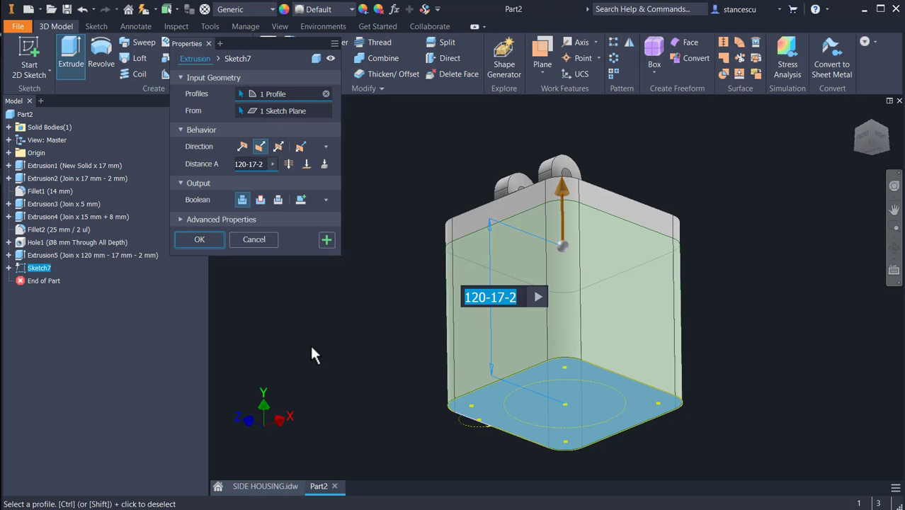
{"action": "type", "text": "1"}
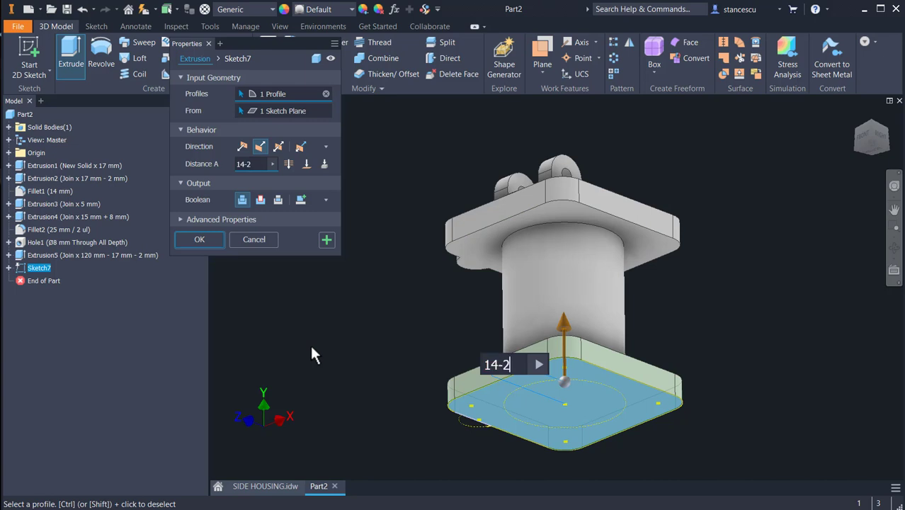
{"action": "type", "text": "4-2"}
{"action": "key", "text": "Return"}
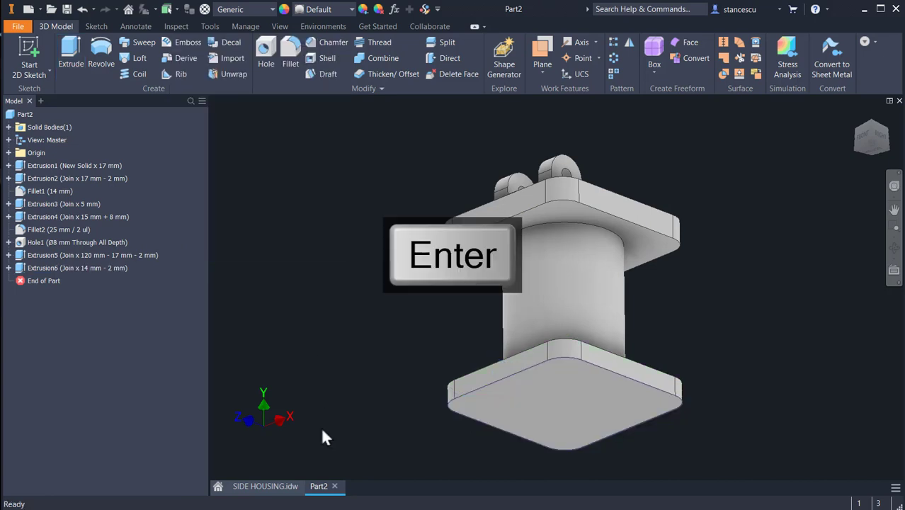
{"action": "key", "text": "F6"}
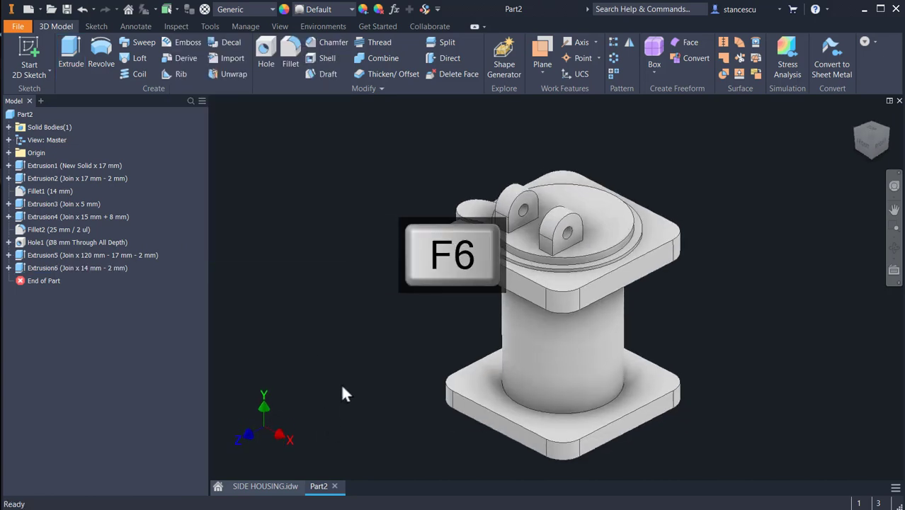
Step: Examine the lower flange's raised face and ring recess in sections A-A and D-D and the end view of the SIDE HOUSING.idw drawing
{"action": "left_click", "coordinate": [274, 491]}
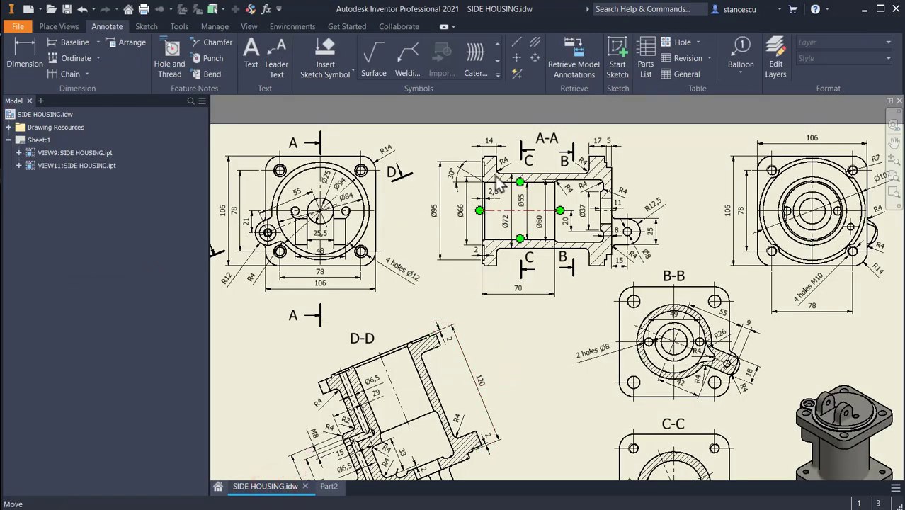
{"action": "scroll", "coordinate": [492, 152], "scroll_direction": "up", "scroll_amount": 3}
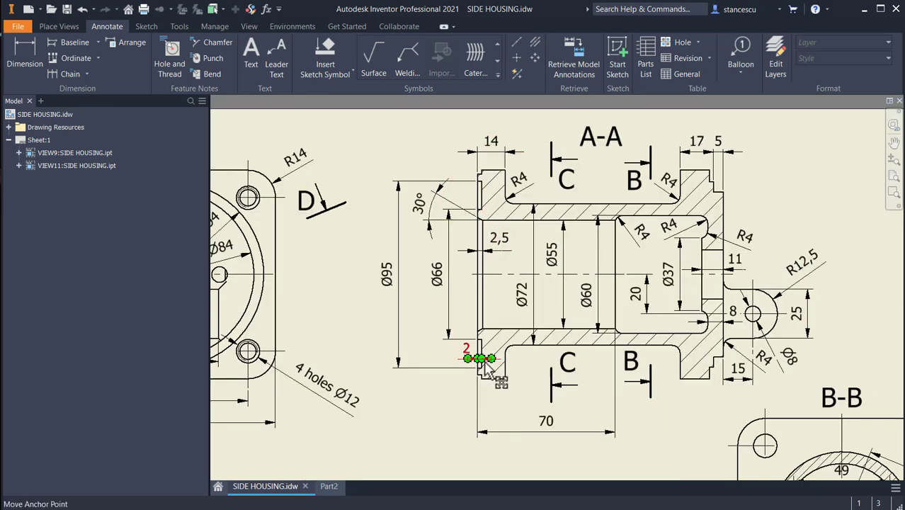
{"action": "mouse_move", "coordinate": [453, 400]}
{"action": "middle_mouse_down"}
{"action": "mouse_move", "coordinate": [633, 304]}
{"action": "mouse_move", "coordinate": [622, 263]}
{"action": "middle_mouse_up"}
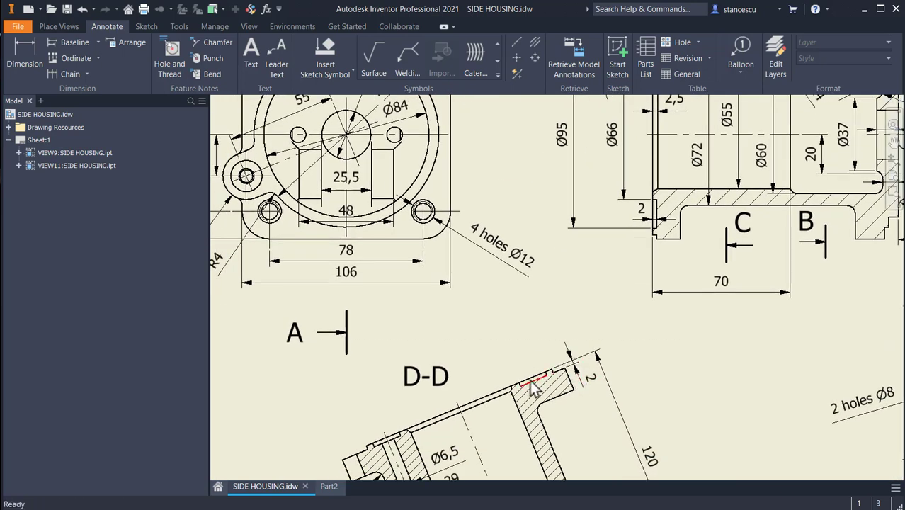
{"action": "mouse_move", "coordinate": [579, 241]}
{"action": "middle_mouse_down"}
{"action": "mouse_move", "coordinate": [499, 380]}
{"action": "mouse_move", "coordinate": [457, 372]}
{"action": "middle_mouse_up"}
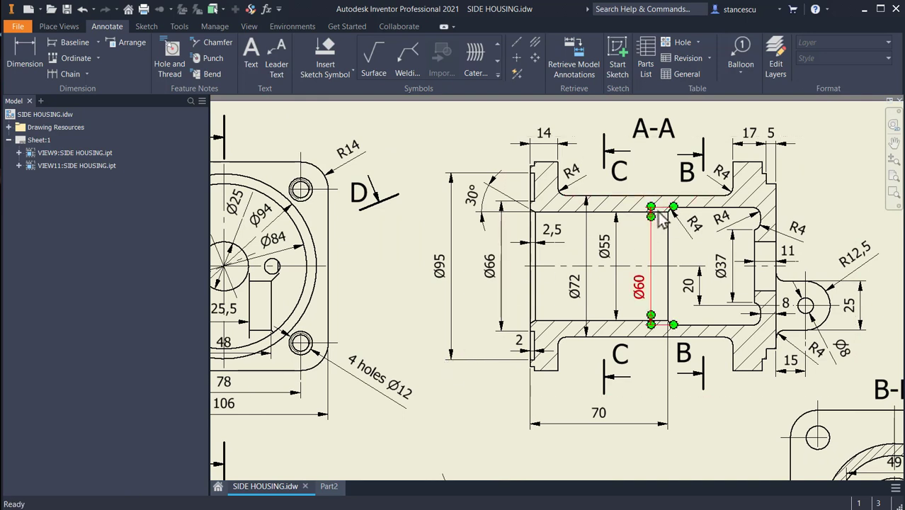
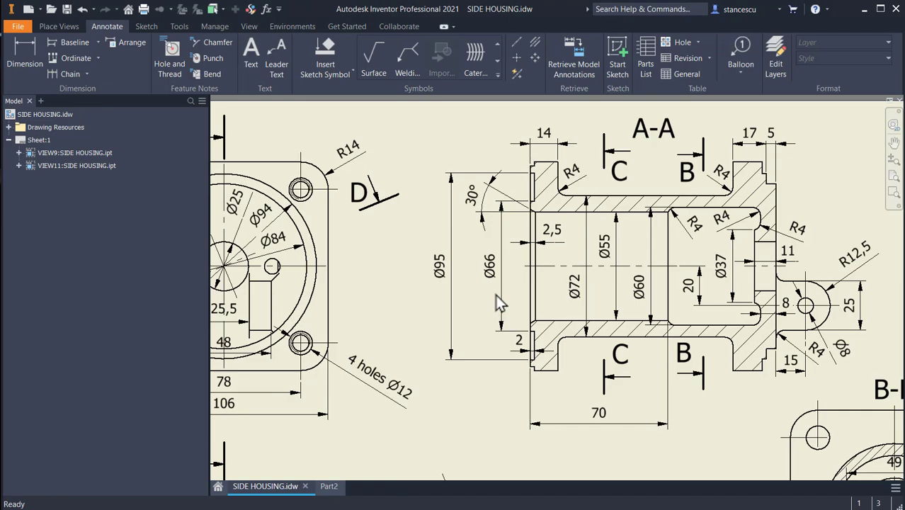
{"action": "mouse_move", "coordinate": [511, 324]}
{"action": "middle_mouse_down"}
{"action": "mouse_move", "coordinate": [573, 262]}
{"action": "mouse_move", "coordinate": [587, 229]}
{"action": "middle_mouse_up"}
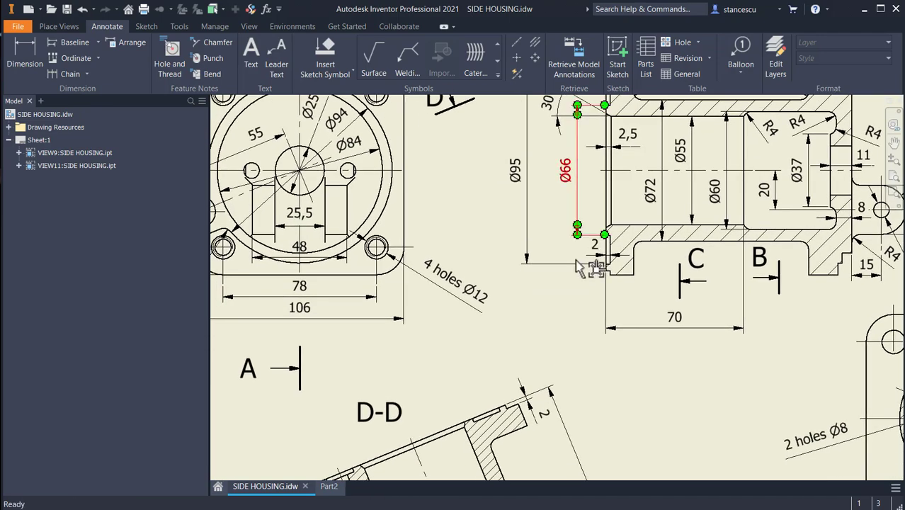
{"action": "mouse_move", "coordinate": [579, 268]}
{"action": "middle_mouse_down"}
{"action": "mouse_move", "coordinate": [541, 327]}
{"action": "mouse_move", "coordinate": [410, 359]}
{"action": "mouse_move", "coordinate": [321, 350]}
{"action": "mouse_move", "coordinate": [238, 371]}
{"action": "middle_mouse_up"}
{"action": "mouse_move", "coordinate": [600, 347]}
{"action": "middle_mouse_down"}
{"action": "mouse_move", "coordinate": [418, 371]}
{"action": "mouse_move", "coordinate": [357, 400]}
{"action": "middle_mouse_up"}
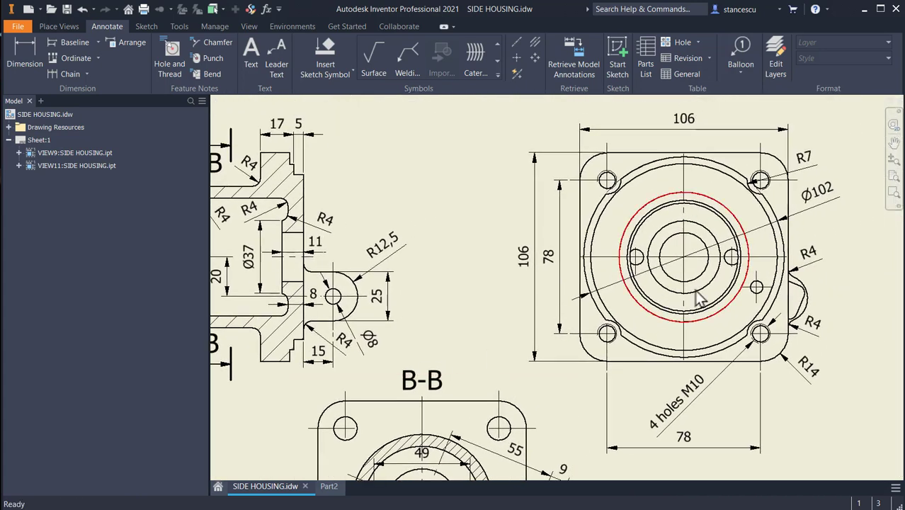
{"action": "left_click", "coordinate": [726, 182]}
{"action": "left_click", "coordinate": [724, 181]}
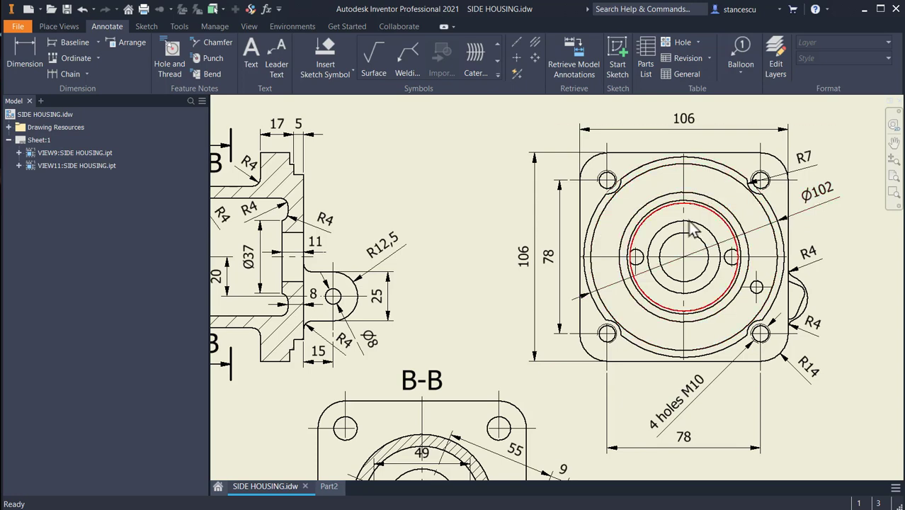
{"action": "middle_click_drag", "start_coordinate": [447, 333], "coordinate": [819, 329]}
{"action": "scroll", "coordinate": [423, 346], "scroll_direction": "up", "scroll_amount": 3}
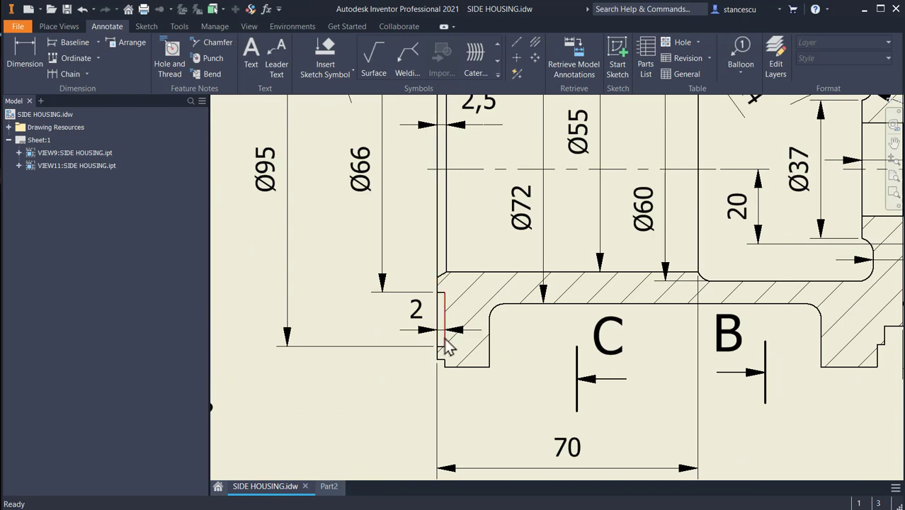
{"action": "left_click", "coordinate": [381, 283]}
{"action": "scroll", "coordinate": [380, 283], "scroll_direction": "down", "scroll_amount": 2}
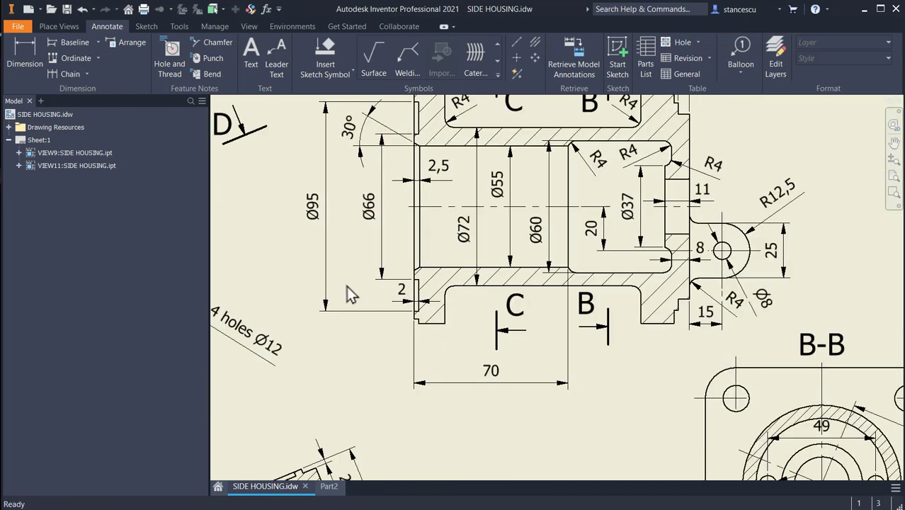
Step: Check the flange face dimensions in the drawing and start a sketch on the lower flange's end face in Part2
{"action": "key", "text": "Escape"}
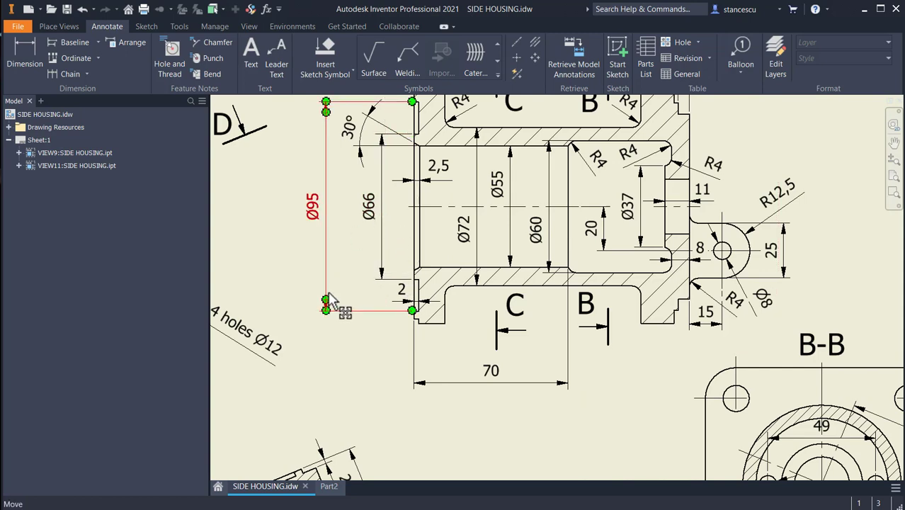
{"action": "middle_click_drag", "start_coordinate": [398, 343], "coordinate": [400, 388]}
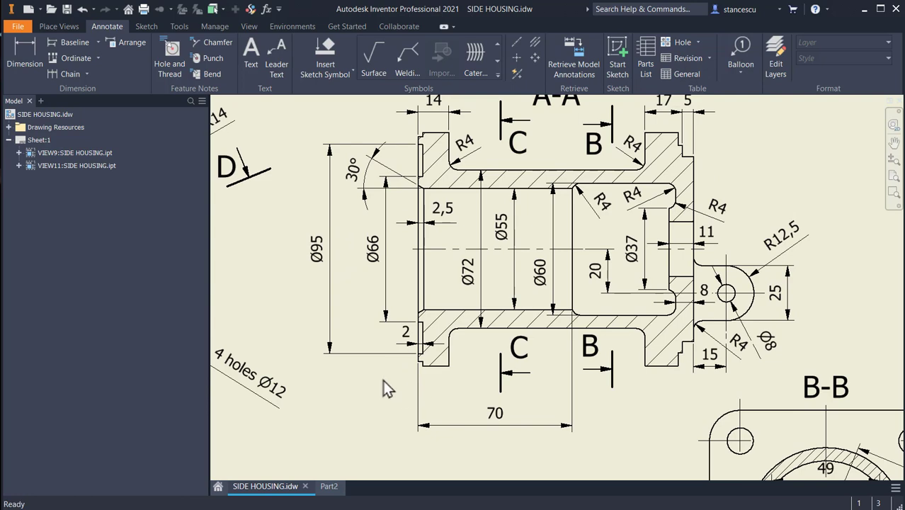
{"action": "scroll", "coordinate": [400, 388], "scroll_direction": "down", "scroll_amount": 3}
{"action": "scroll", "coordinate": [464, 320], "scroll_direction": "up", "scroll_amount": 1}
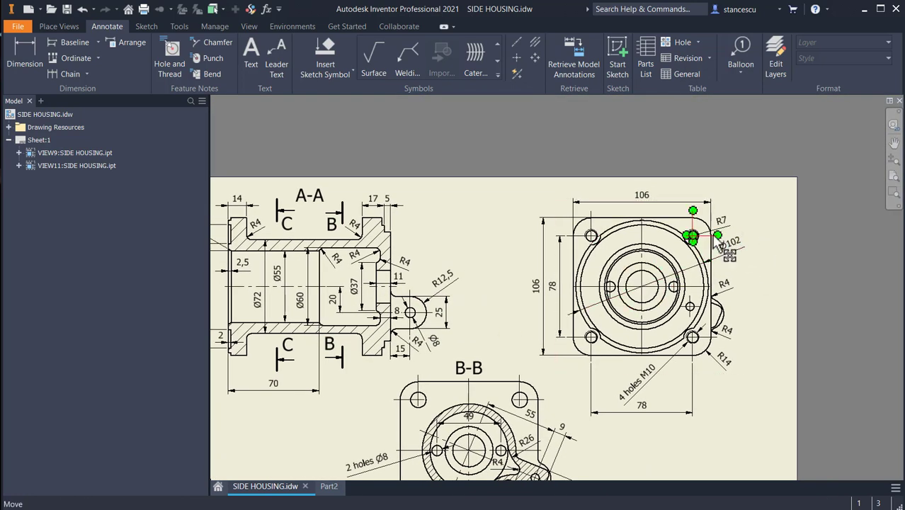
{"action": "scroll", "coordinate": [688, 241], "scroll_direction": "up", "scroll_amount": 2}
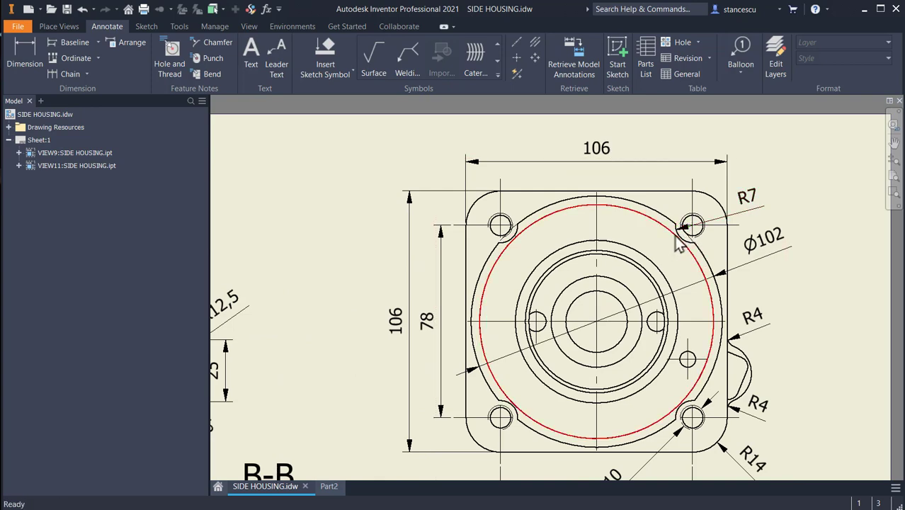
{"action": "left_click", "coordinate": [329, 486]}
{"action": "middle_click_drag", "start_coordinate": [405, 451], "coordinate": [423, 388], "text": "shift"}
{"action": "left_click", "coordinate": [532, 395]}
{"action": "left_click", "coordinate": [611, 387]}
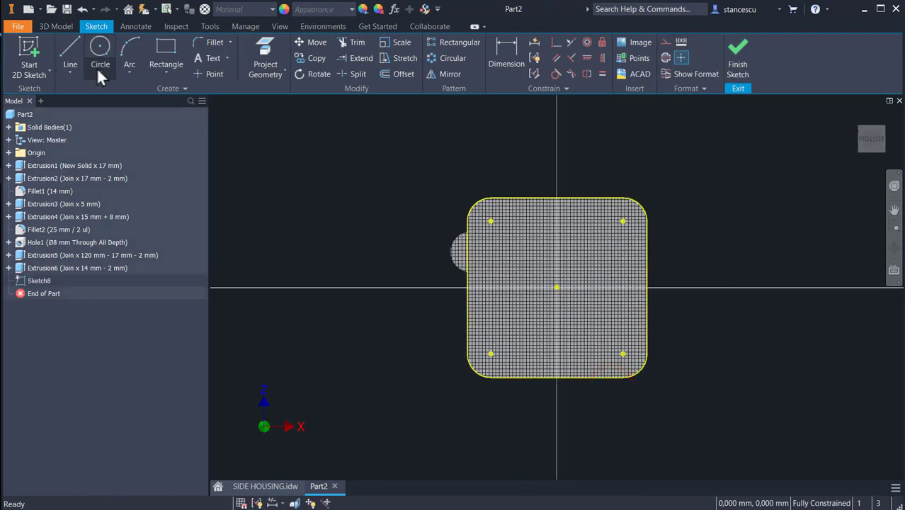
Step: Draw a circle of 102 mm diameter centred on the flange's end face at the sketch origin
{"action": "left_click", "coordinate": [99, 47]}
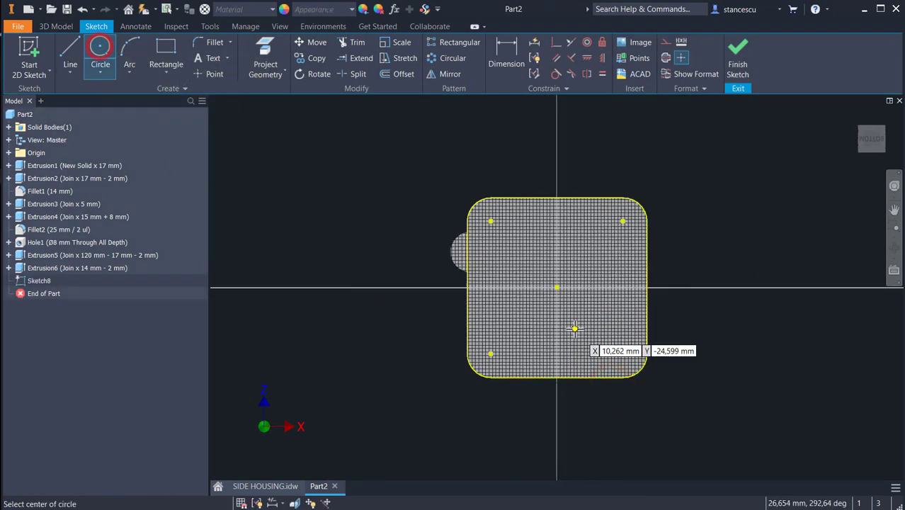
{"action": "left_click", "coordinate": [556, 287]}
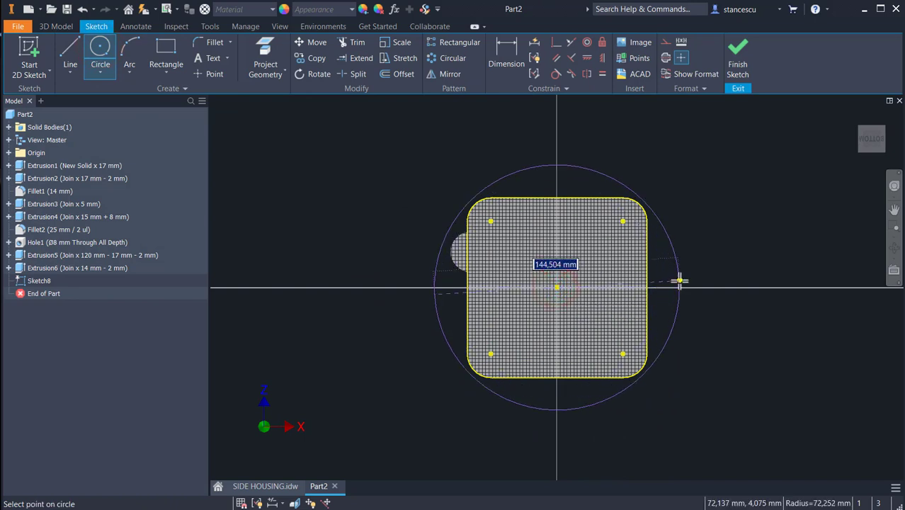
{"action": "type", "text": "102"}
{"action": "key", "text": "Return"}
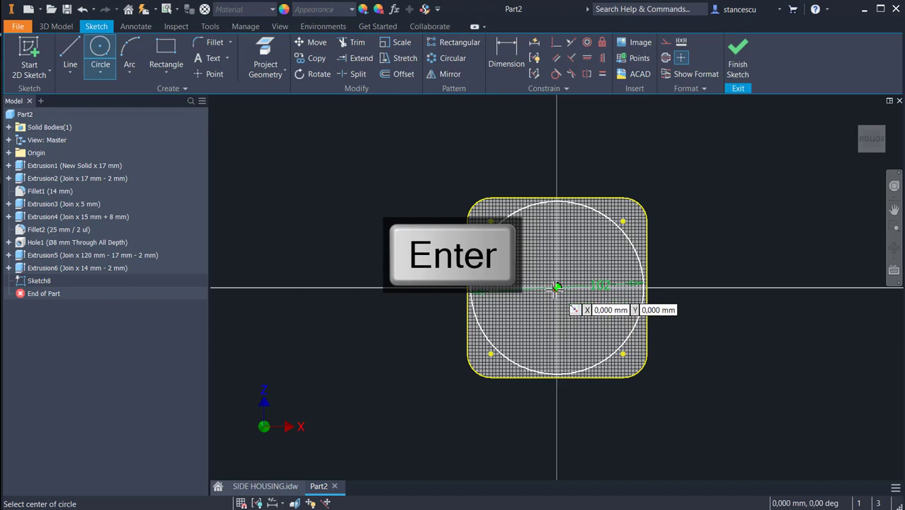
{"action": "key", "text": "Escape"}
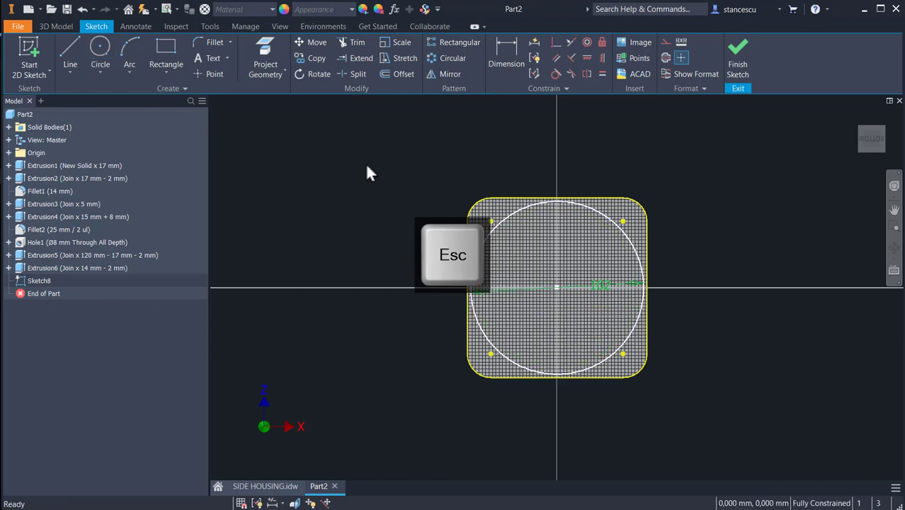
Step: Convert the projected flange outline to construction geometry, keeping the 102 mm circle as normal sketch geometry
{"action": "mouse_move", "coordinate": [365, 163]}
{"action": "left_mouse_down"}
{"action": "mouse_move", "coordinate": [666, 380]}
{"action": "mouse_move", "coordinate": [704, 424]}
{"action": "left_mouse_up"}
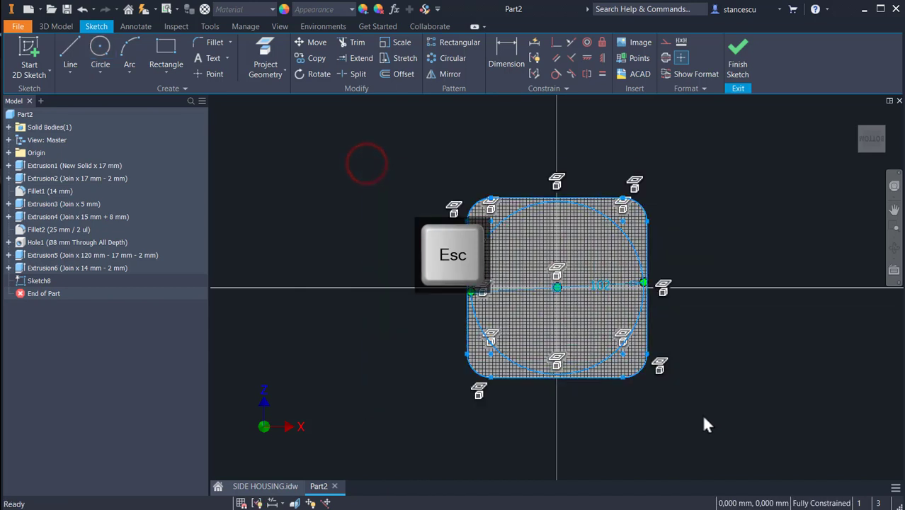
{"action": "left_click", "coordinate": [634, 323]}
{"action": "left_click", "coordinate": [662, 42]}
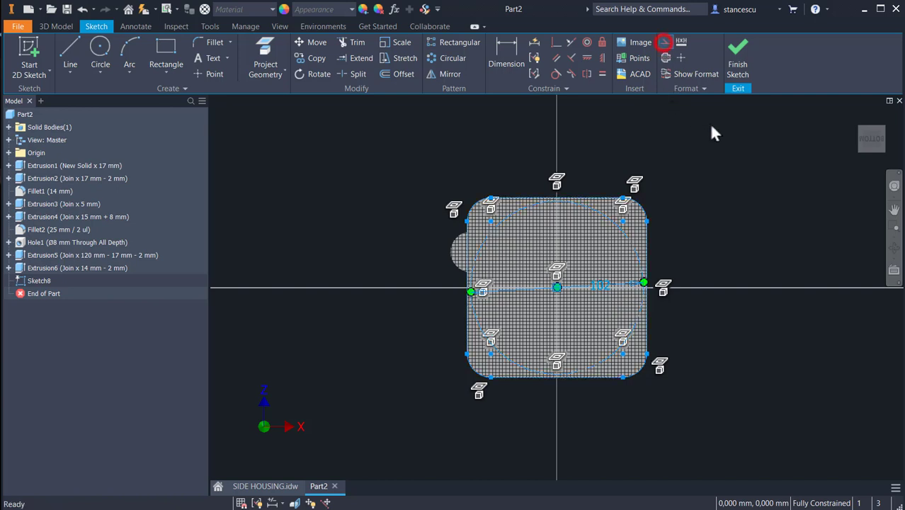
{"action": "left_click", "coordinate": [732, 160]}
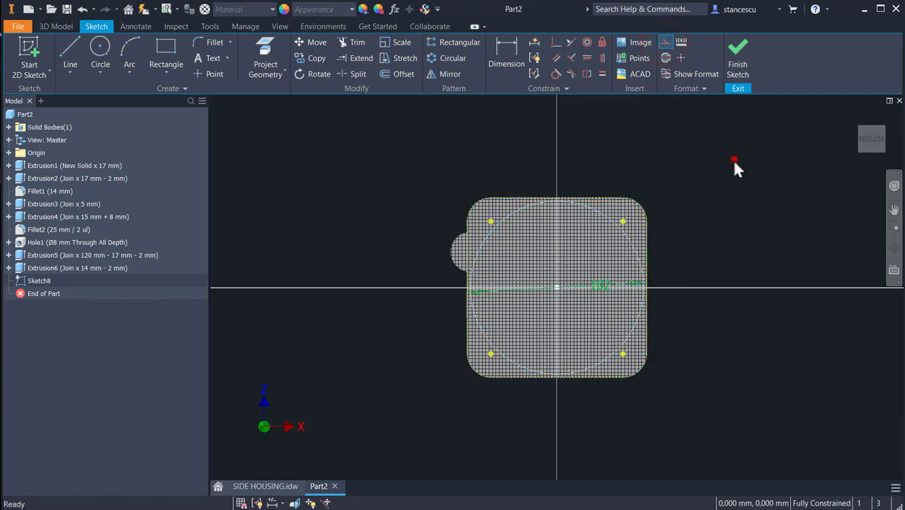
{"action": "left_click", "coordinate": [600, 214]}
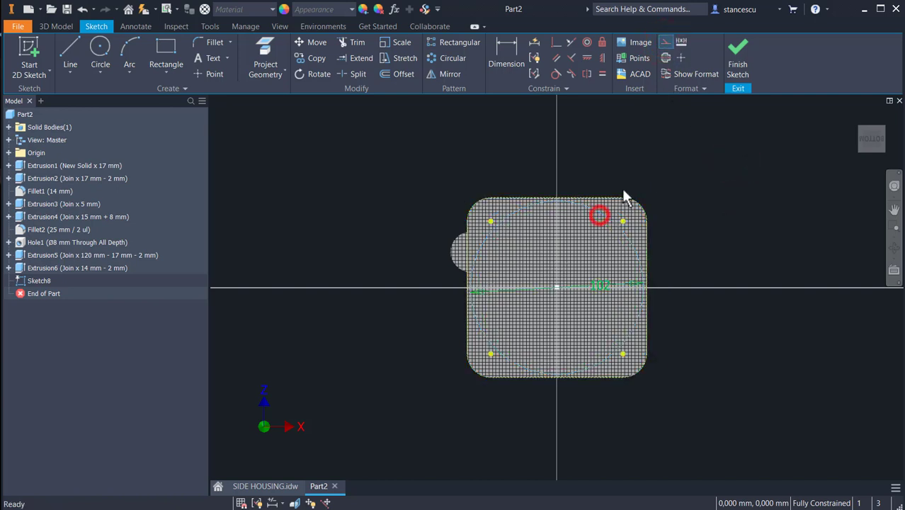
{"action": "left_click", "coordinate": [664, 44]}
{"action": "left_click", "coordinate": [677, 178]}
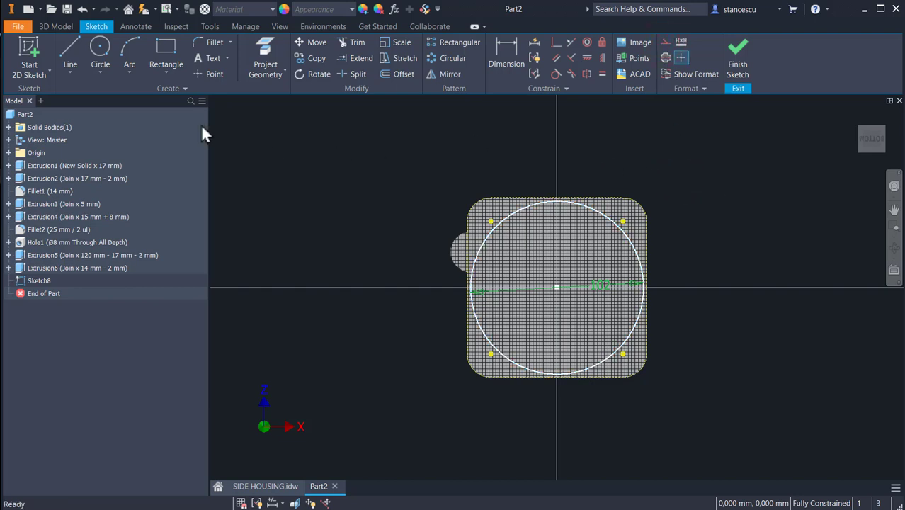
Step: Draw two circles of 95 mm and 66 mm diameter concentric with the 102 mm circle
{"action": "left_click", "coordinate": [100, 50]}
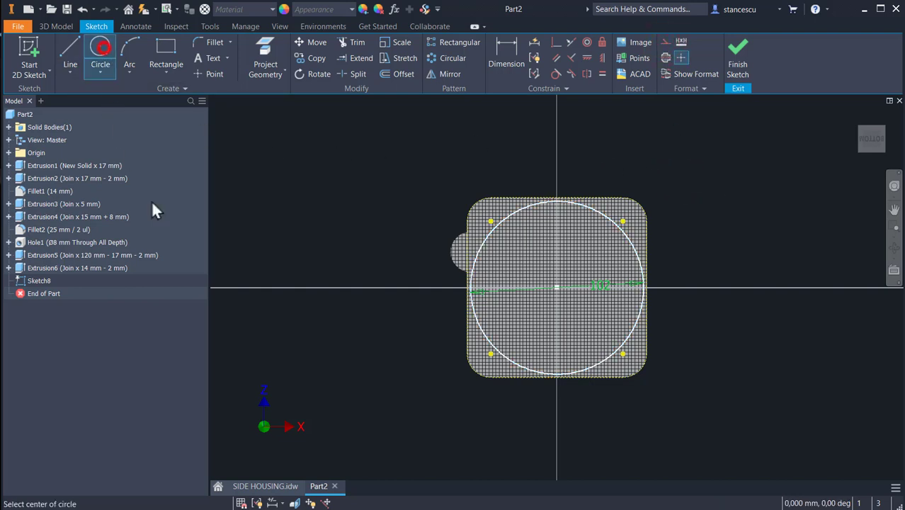
{"action": "left_click", "coordinate": [557, 288]}
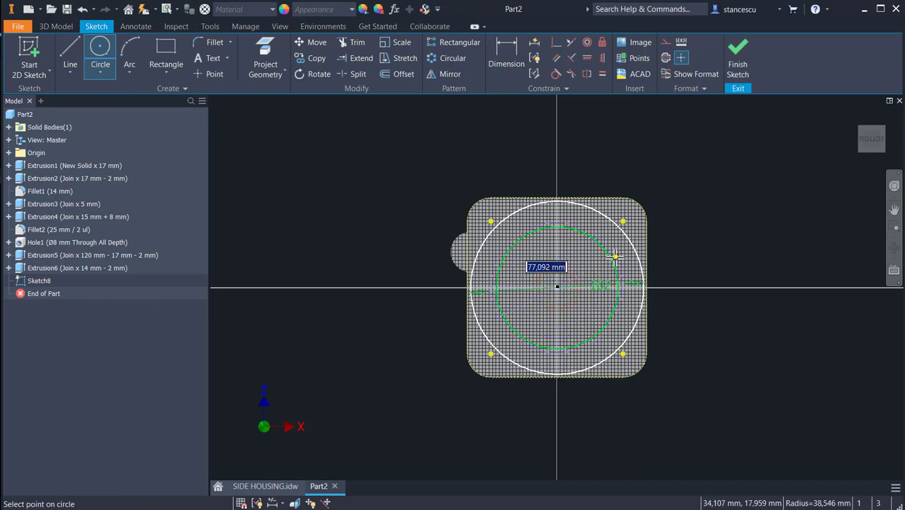
{"action": "type", "text": "9"}
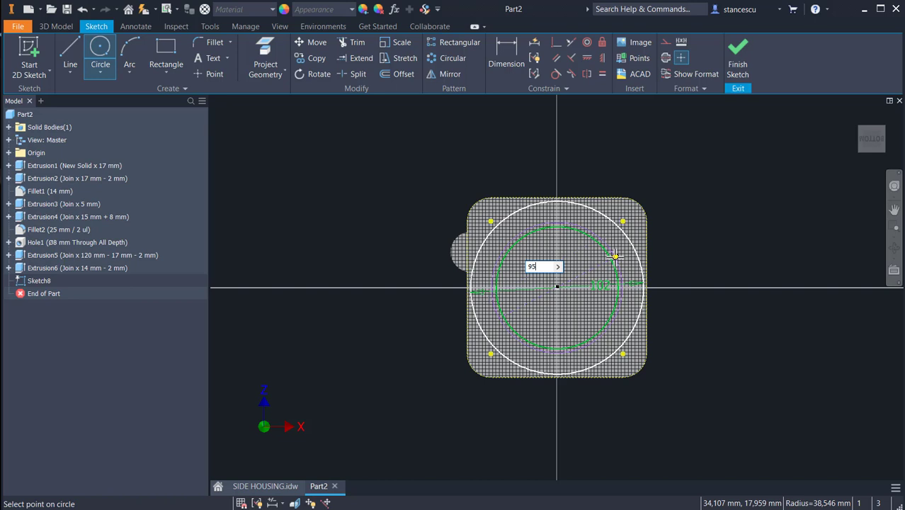
{"action": "type", "text": "5"}
{"action": "key", "text": "Return"}
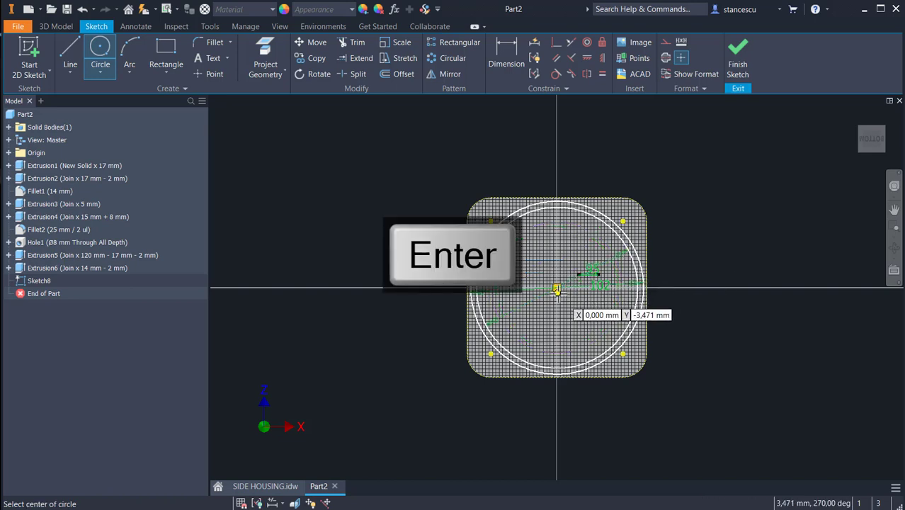
{"action": "left_click", "coordinate": [557, 287]}
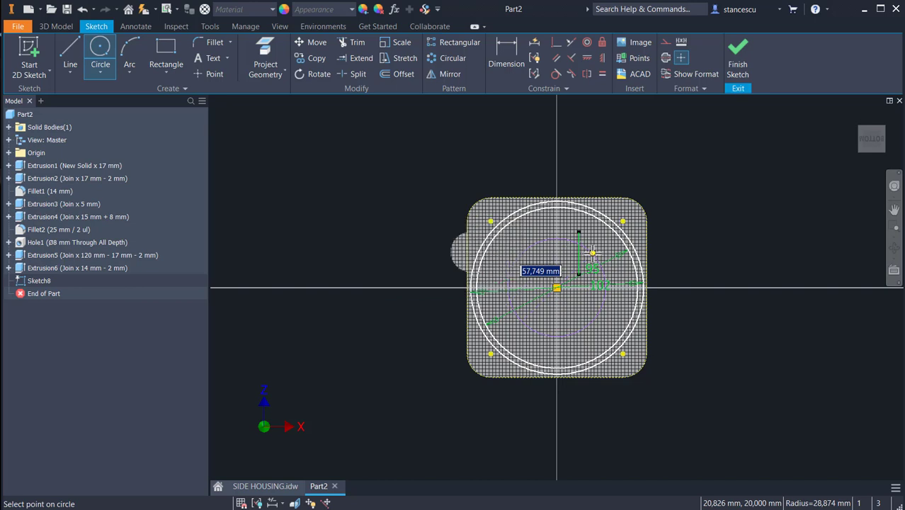
{"action": "type", "text": "66"}
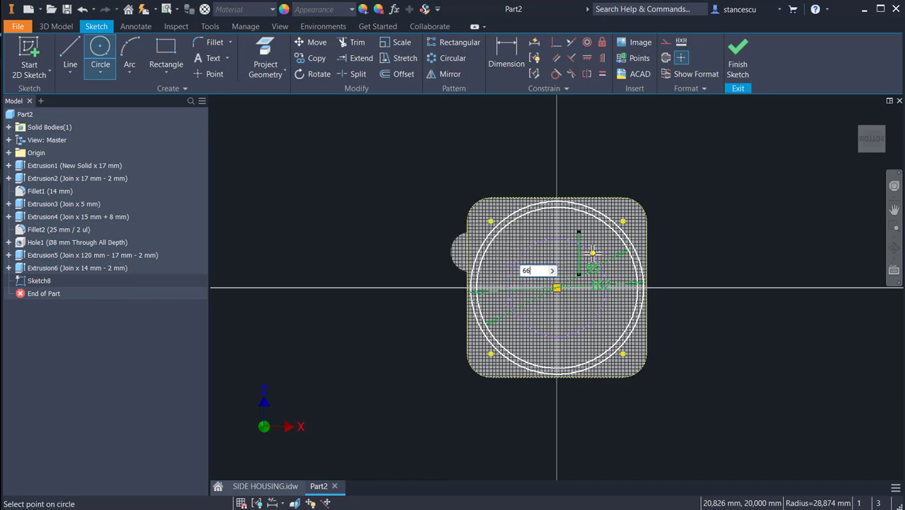
{"action": "key", "text": "Return"}
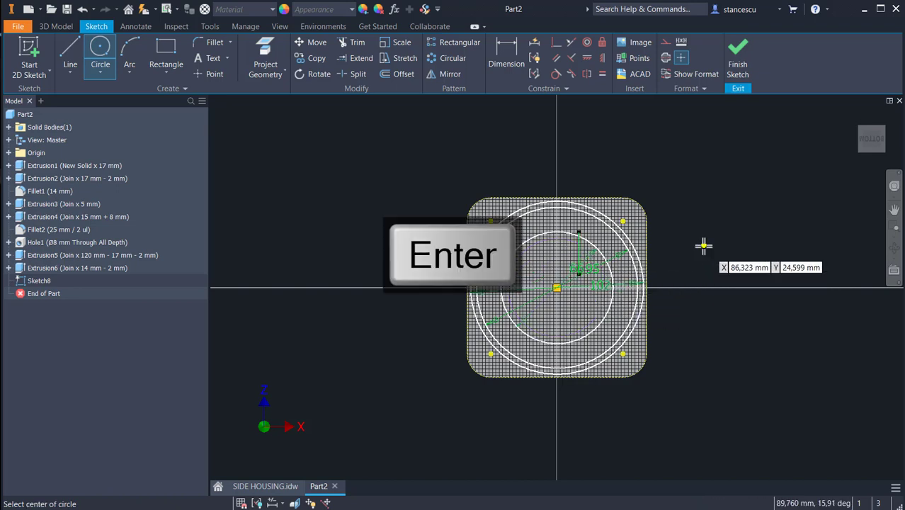
Step: Draw a circle of 7 mm radius centred on the projected centre point of the flange's upper-right corner arc
{"action": "scroll", "coordinate": [679, 215], "scroll_direction": "up", "scroll_amount": 3}
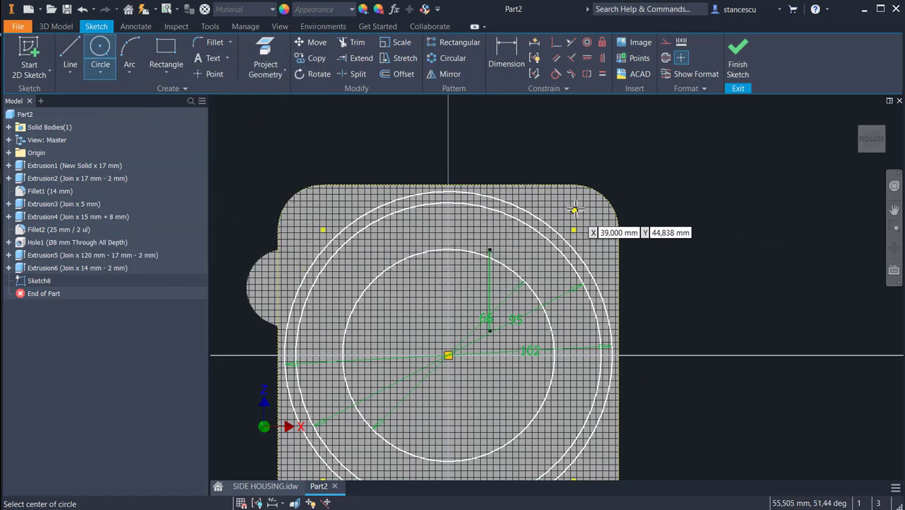
{"action": "left_click", "coordinate": [573, 232]}
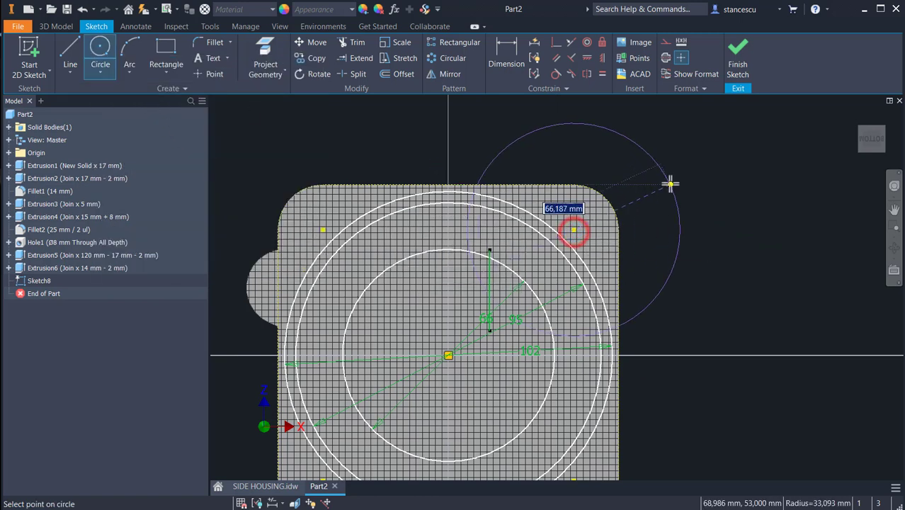
{"action": "right_click", "coordinate": [655, 306]}
{"action": "left_click", "coordinate": [646, 401]}
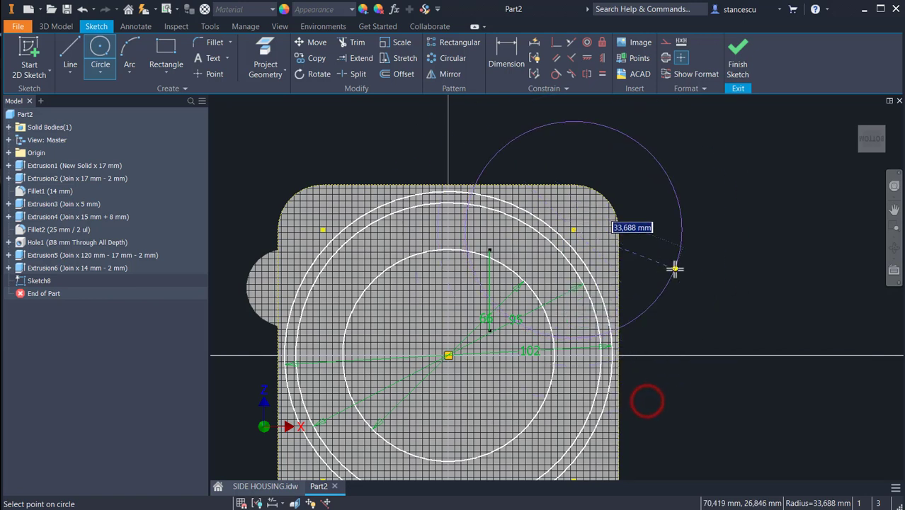
{"action": "type", "text": "7"}
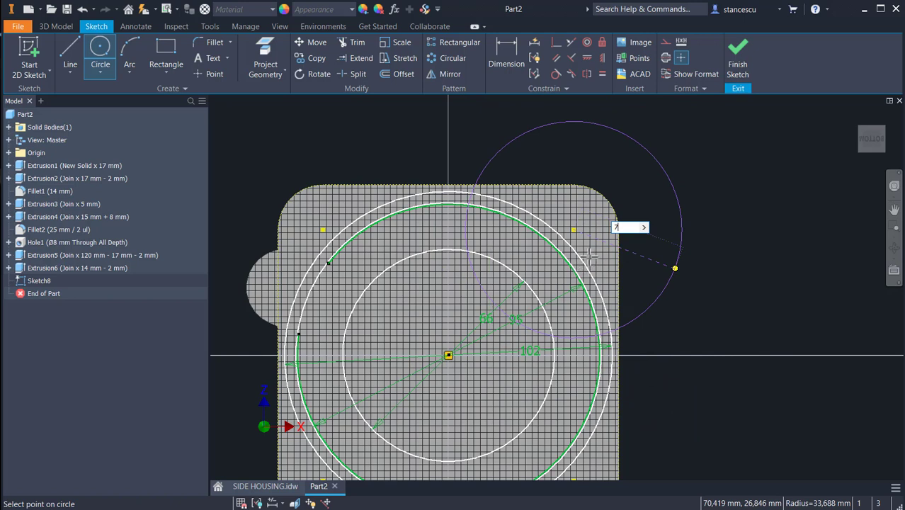
{"action": "key", "text": "Return"}
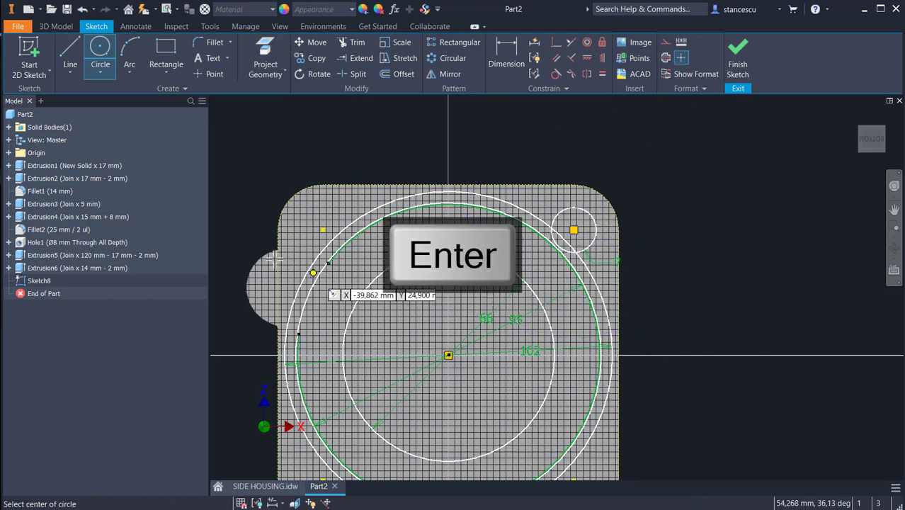
Step: Draw a small circle at each of the three remaining corner centre points of the flange, sized freehand
{"action": "left_click", "coordinate": [322, 230]}
{"action": "left_click", "coordinate": [308, 207]}
{"action": "middle_click_drag", "start_coordinate": [460, 375], "coordinate": [500, 208]}
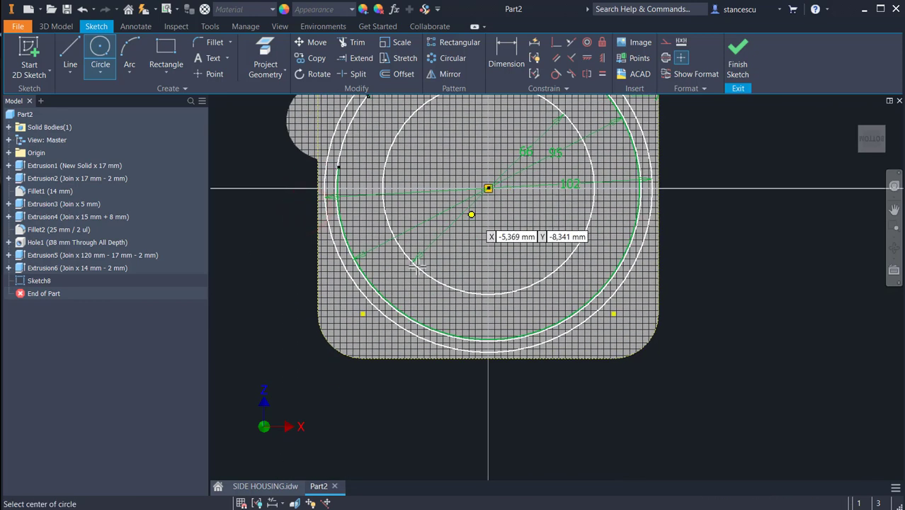
{"action": "left_click", "coordinate": [361, 315]}
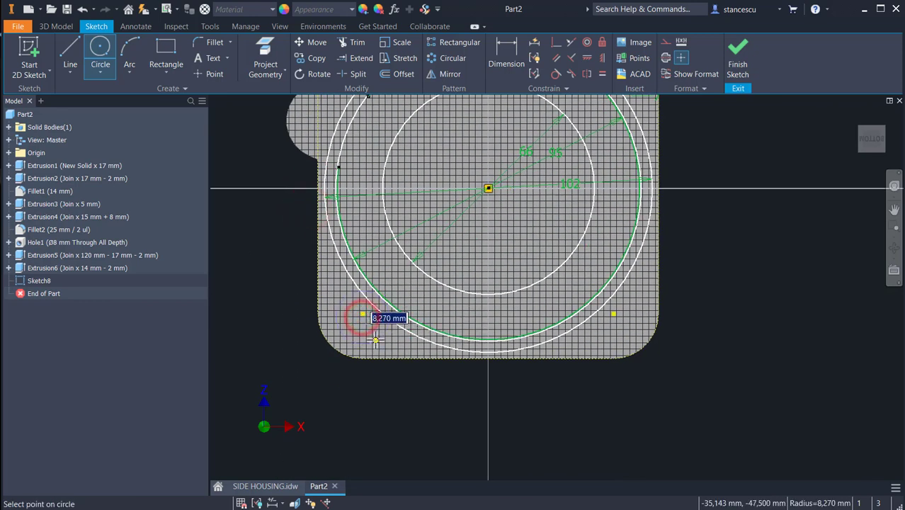
{"action": "left_click", "coordinate": [375, 340]}
{"action": "left_click", "coordinate": [613, 314]}
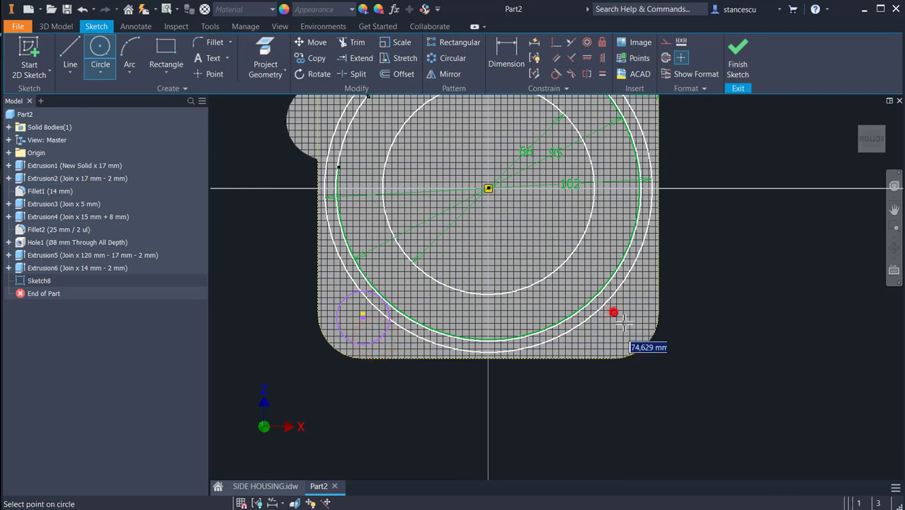
{"action": "left_click", "coordinate": [629, 330]}
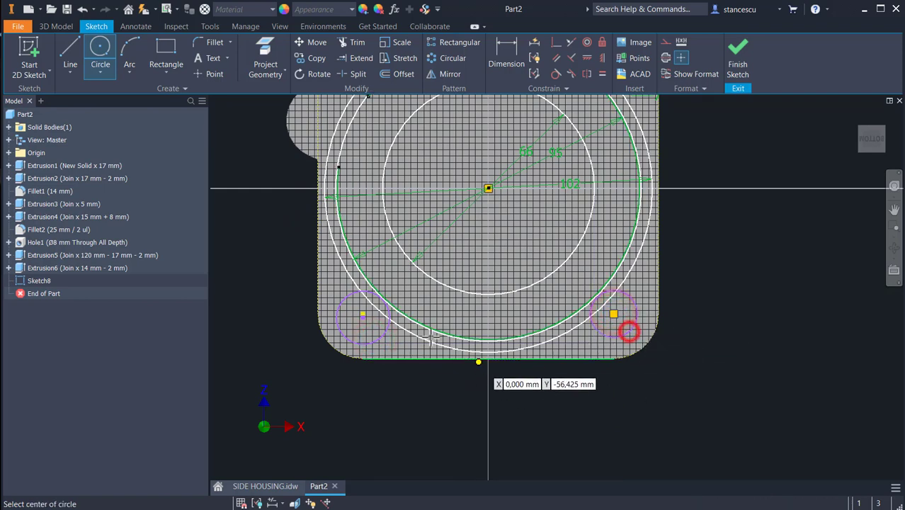
Step: Apply a coincident constraint between the lower-left circle's centre and the projected centre point of that corner arc
{"action": "left_click", "coordinate": [556, 42]}
{"action": "scroll", "coordinate": [380, 287], "scroll_direction": "up", "scroll_amount": 3}
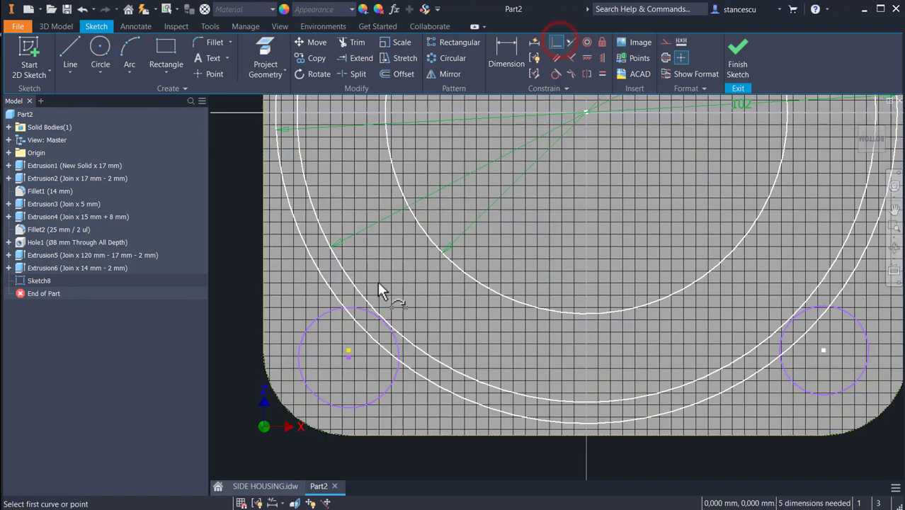
{"action": "left_click", "coordinate": [347, 352]}
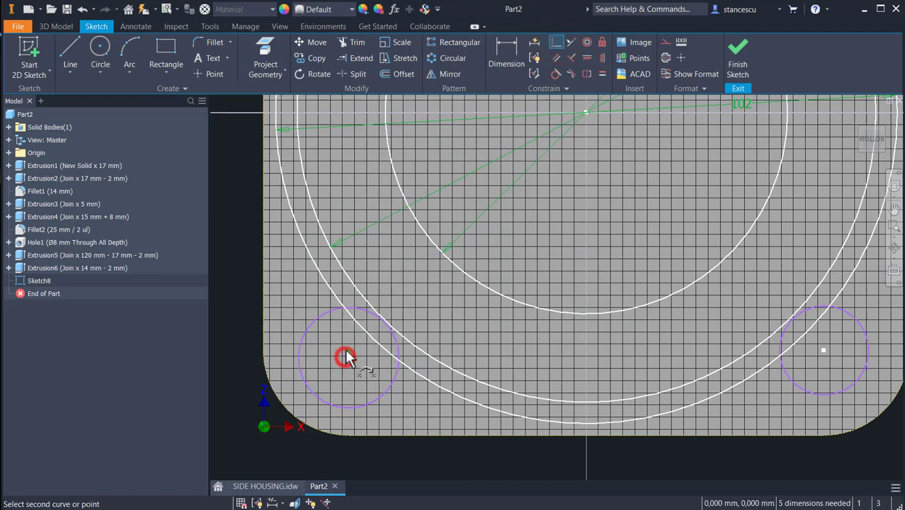
{"action": "scroll", "coordinate": [418, 325], "scroll_direction": "down", "scroll_amount": 2}
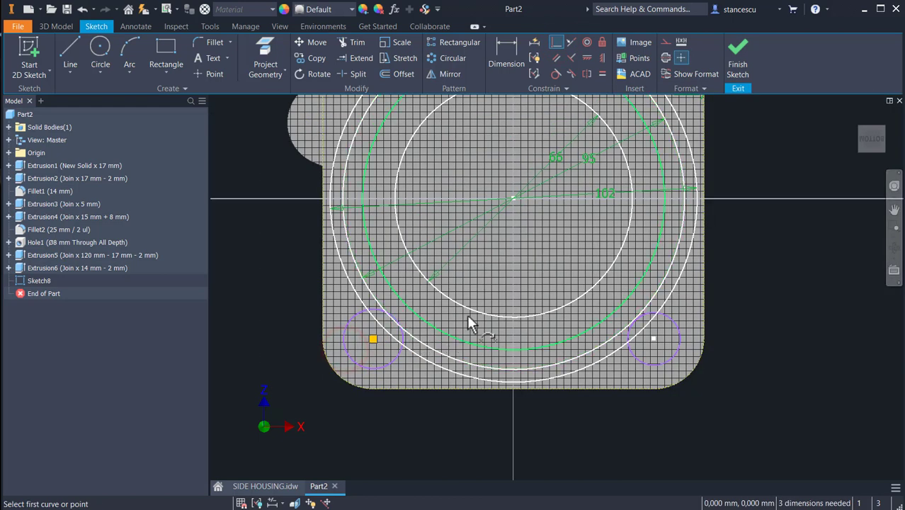
Step: Constrain the other corner circles equal to the 7 mm radius circle, beginning with the upper-left one
{"action": "middle_click_drag", "start_coordinate": [546, 211], "coordinate": [516, 372]}
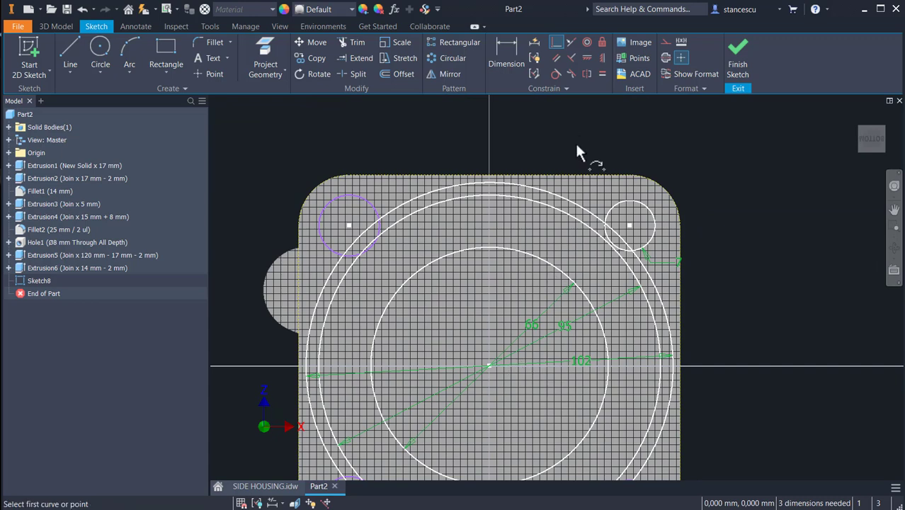
{"action": "left_click", "coordinate": [603, 73]}
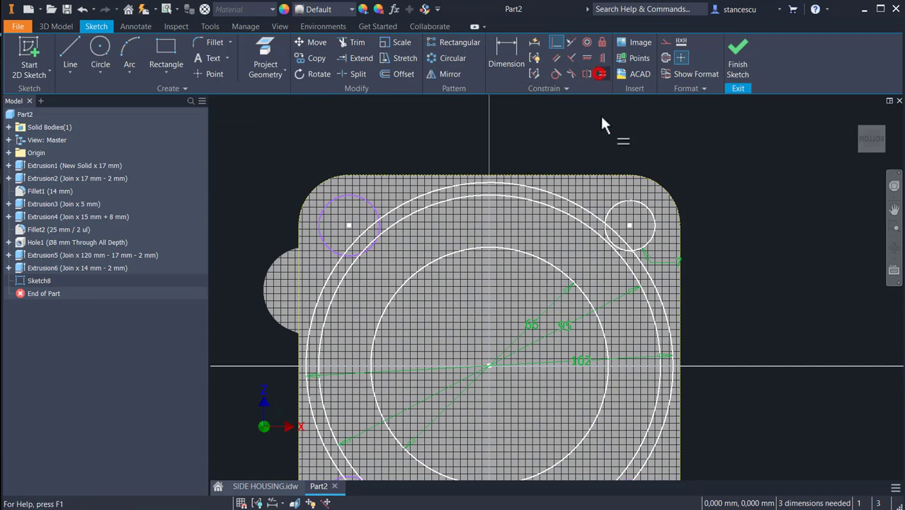
{"action": "left_click", "coordinate": [622, 202]}
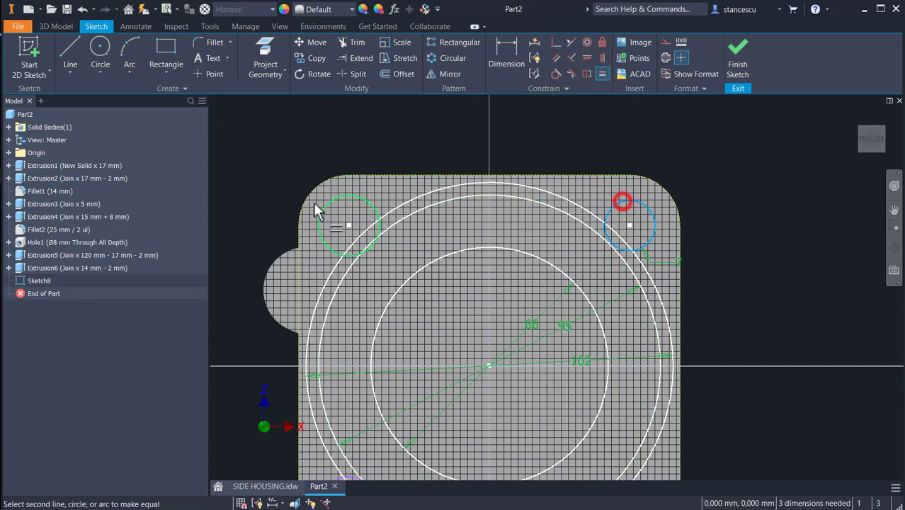
{"action": "left_click", "coordinate": [357, 196]}
{"action": "left_click", "coordinate": [648, 245]}
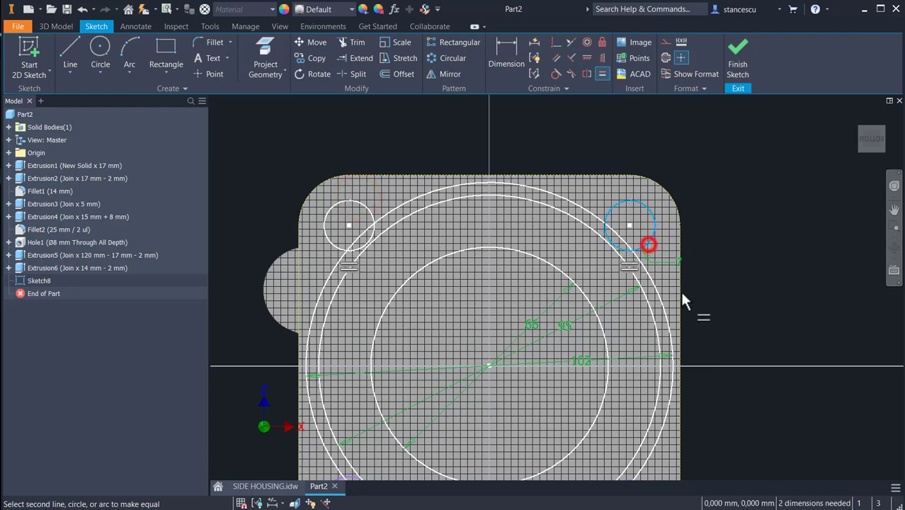
{"action": "middle_click_drag", "start_coordinate": [705, 301], "coordinate": [751, 145]}
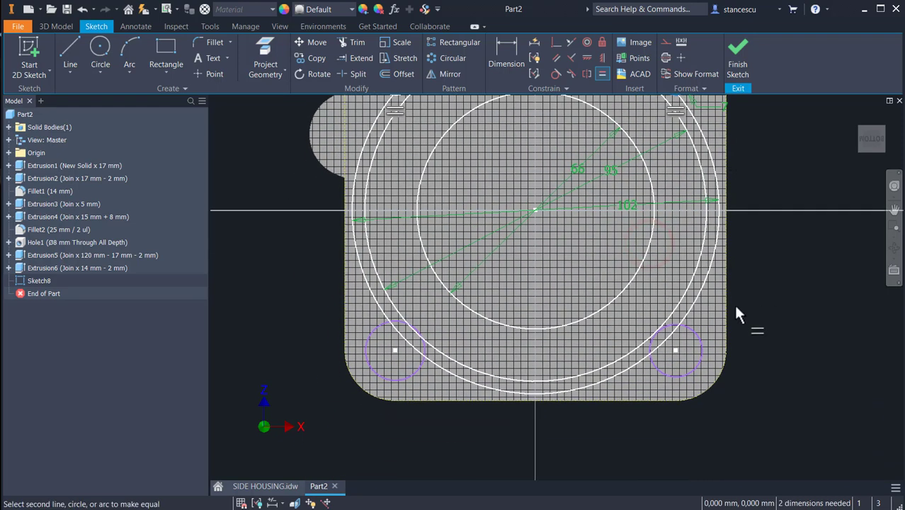
Step: Apply equal constraints so both lower corner circles match the dimensioned upper-right corner circle
{"action": "left_click", "coordinate": [700, 349]}
{"action": "middle_click_drag", "start_coordinate": [727, 115], "coordinate": [686, 252]}
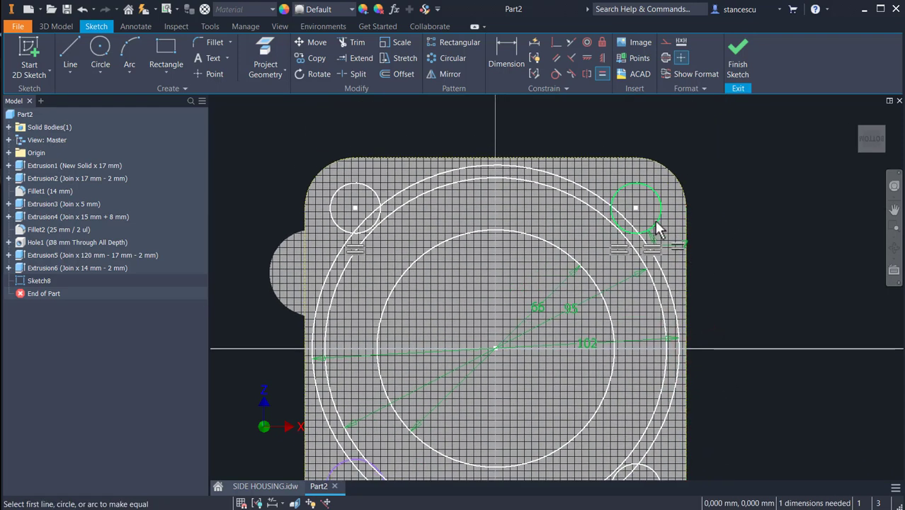
{"action": "left_click", "coordinate": [656, 226]}
{"action": "middle_click_drag", "start_coordinate": [596, 368], "coordinate": [703, 218]}
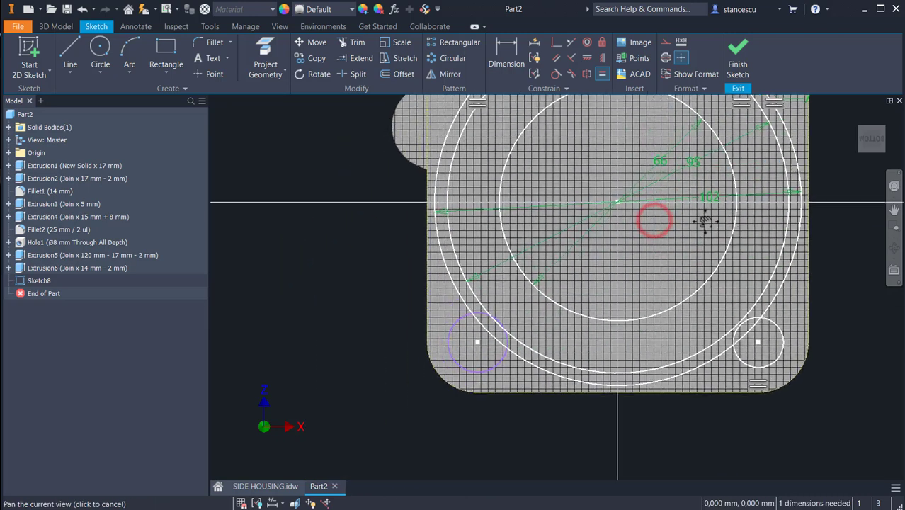
{"action": "left_click", "coordinate": [465, 368]}
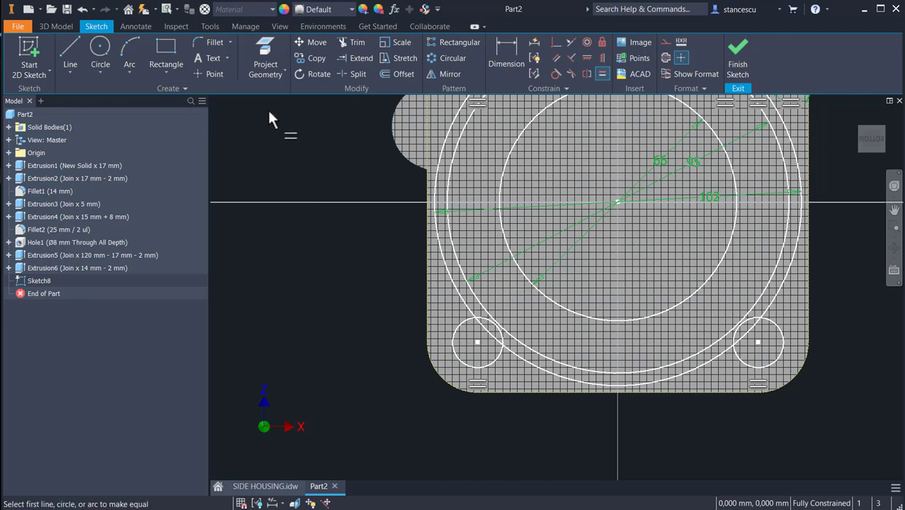
Step: Trim the outer portions of all four corner circles, keeping only the arcs inside the 102 mm circle
{"action": "left_click", "coordinate": [353, 41]}
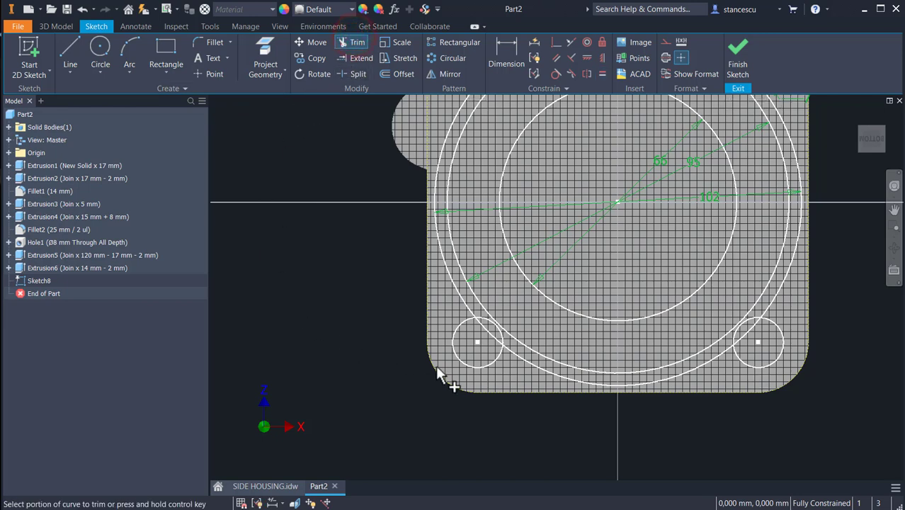
{"action": "left_click", "coordinate": [472, 363]}
{"action": "left_click", "coordinate": [757, 363]}
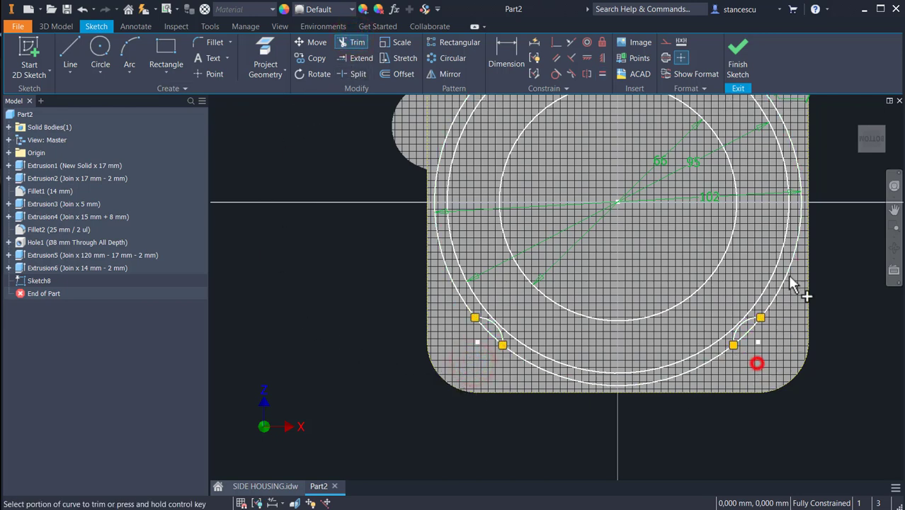
{"action": "middle_click_drag", "start_coordinate": [772, 219], "coordinate": [766, 388]}
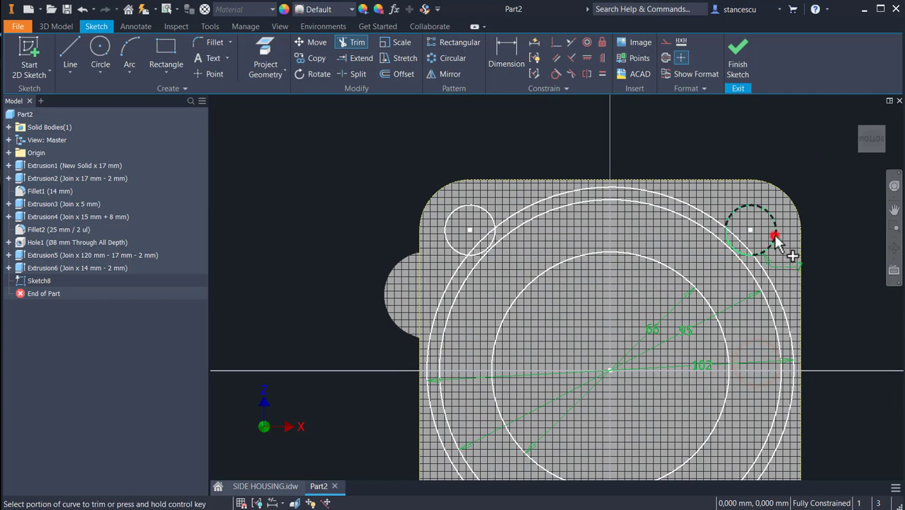
{"action": "left_click", "coordinate": [775, 237]}
{"action": "left_click", "coordinate": [462, 206]}
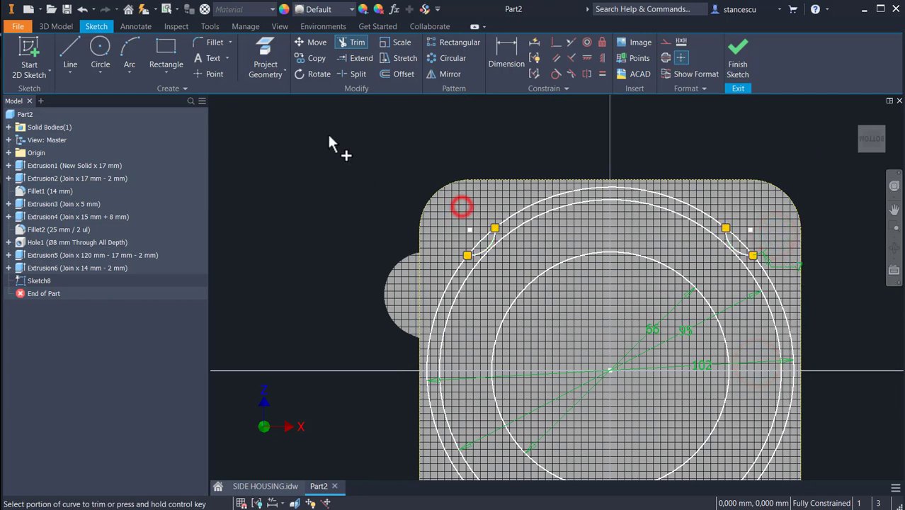
Step: Split the 102 mm circle where it meets the four corner arcs, isolating the short segment at each corner
{"action": "left_click", "coordinate": [346, 74]}
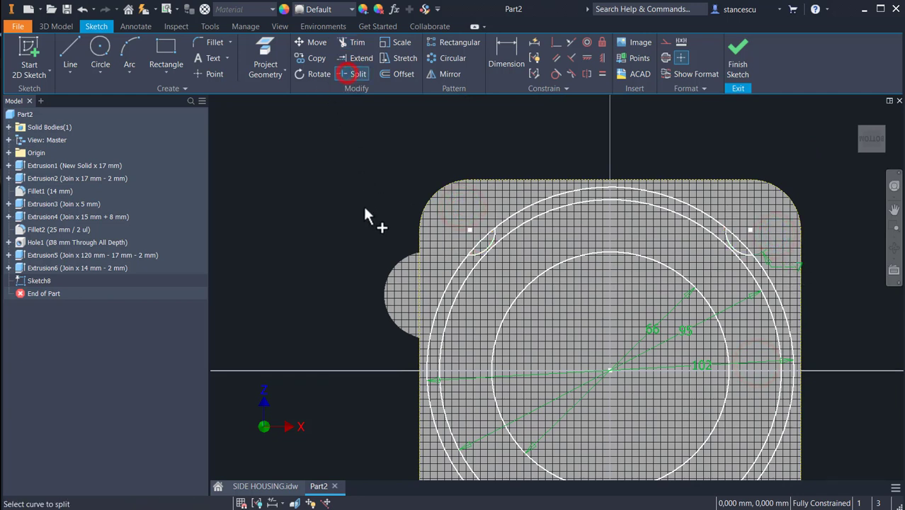
{"action": "left_click", "coordinate": [472, 257]}
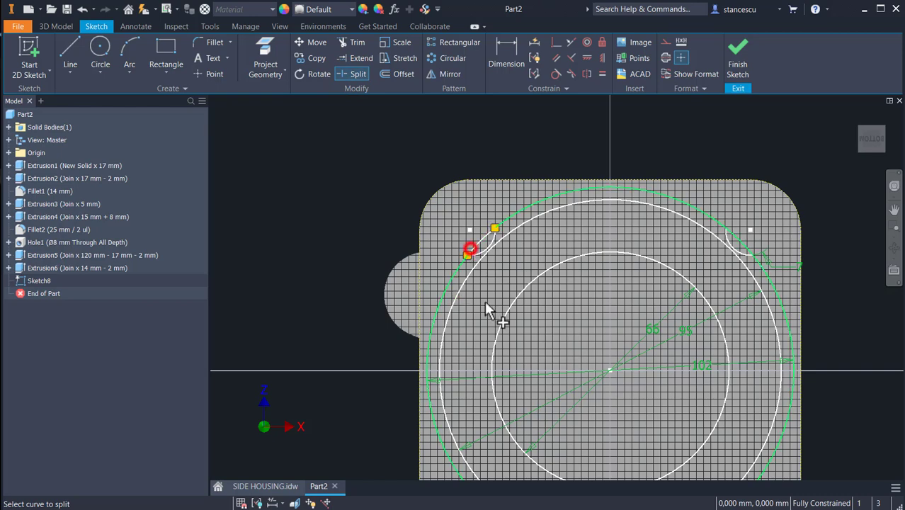
{"action": "left_click", "coordinate": [745, 245]}
{"action": "middle_click_drag", "start_coordinate": [748, 313], "coordinate": [734, 177]}
{"action": "left_click", "coordinate": [739, 349]}
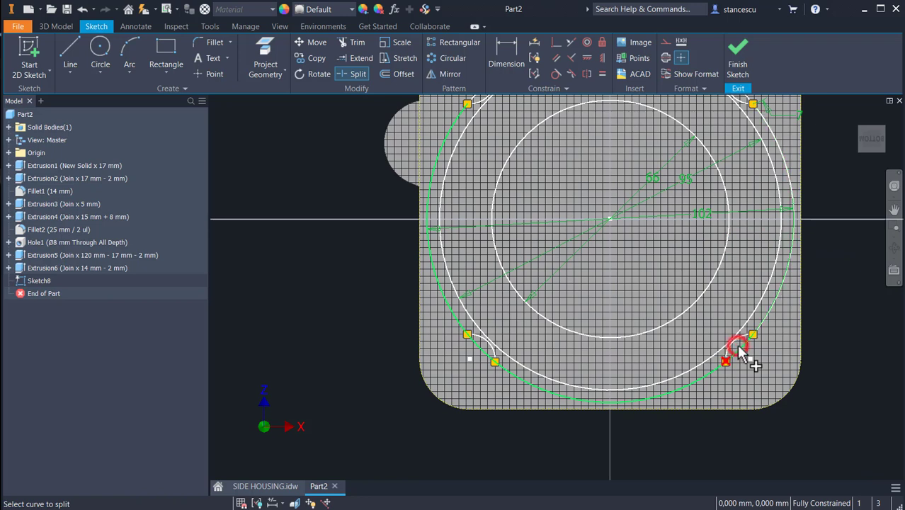
{"action": "left_click", "coordinate": [485, 358]}
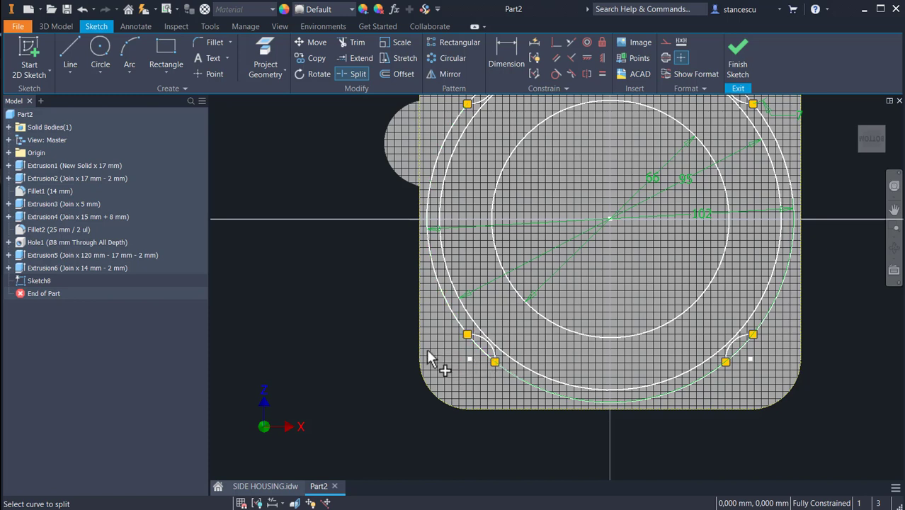
{"action": "key", "text": "Escape"}
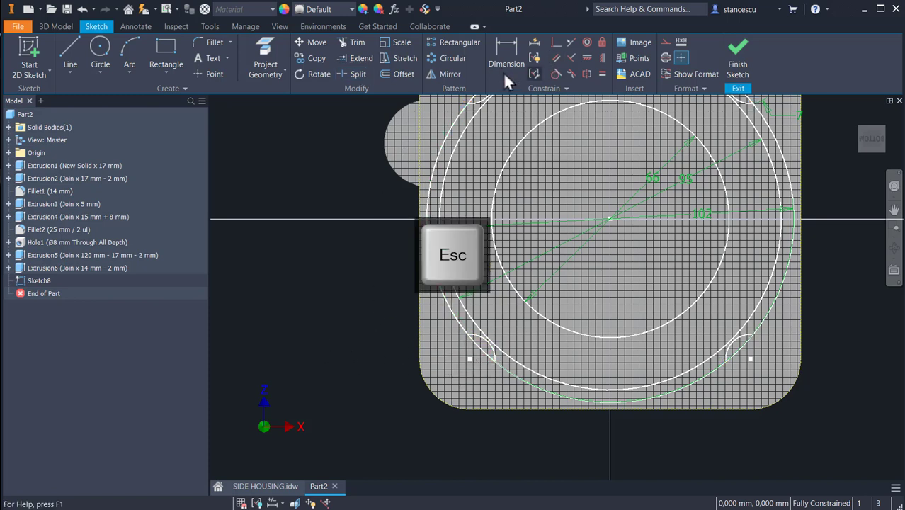
{"action": "left_click", "coordinate": [349, 74]}
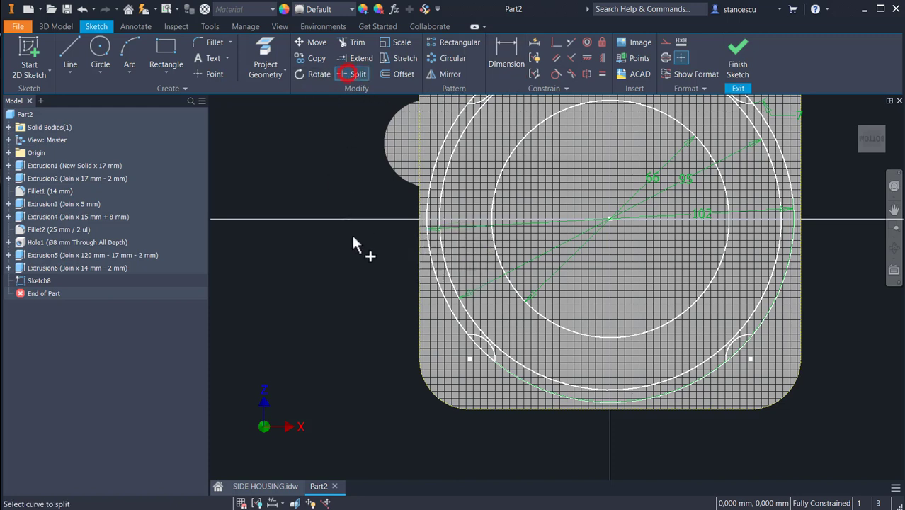
{"action": "left_click", "coordinate": [453, 351]}
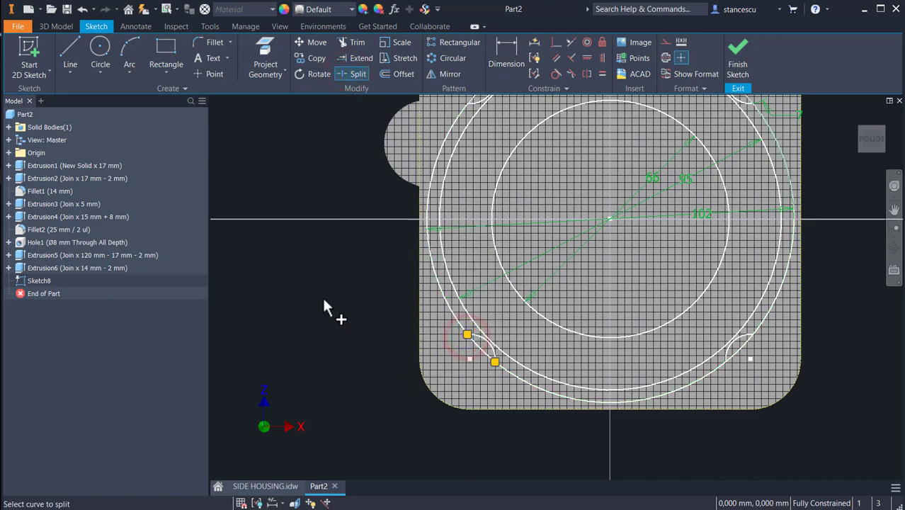
{"action": "key", "text": "Escape"}
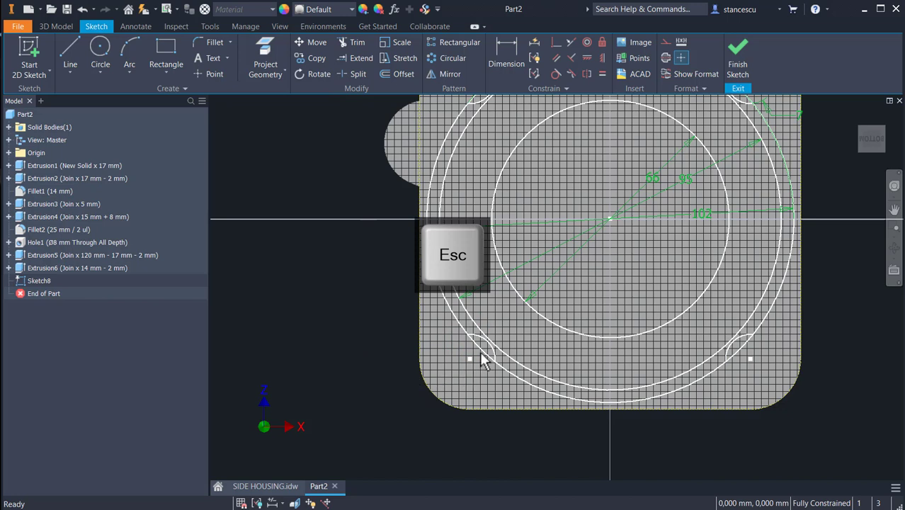
Step: Convert the four short corner segments of the 102 mm circle to construction geometry and finish the sketch
{"action": "left_click", "coordinate": [483, 347]}
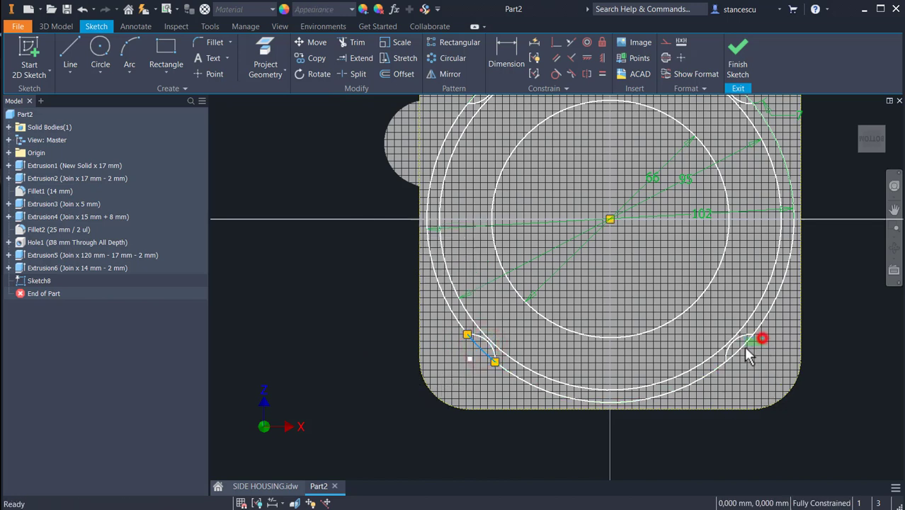
{"action": "left_click", "coordinate": [741, 354], "text": "ctrl"}
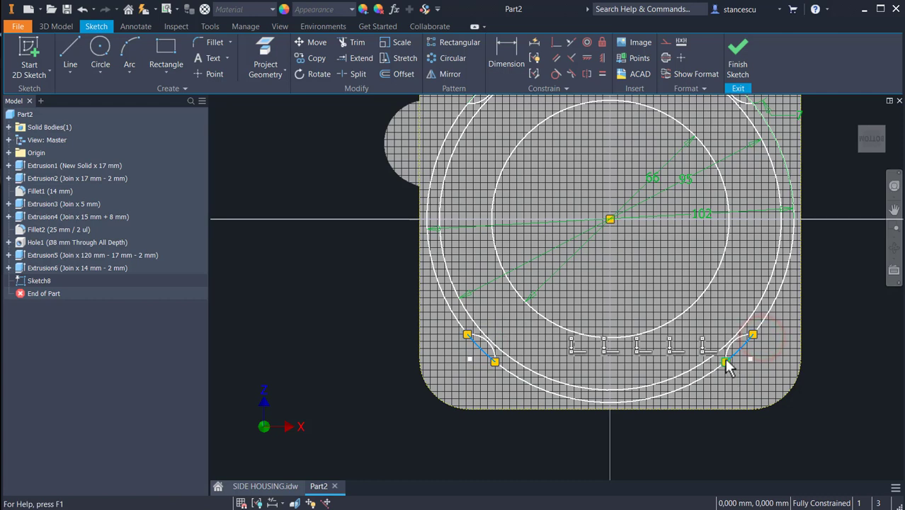
{"action": "left_click", "coordinate": [666, 42]}
{"action": "middle_click_drag", "start_coordinate": [686, 145], "coordinate": [676, 320]}
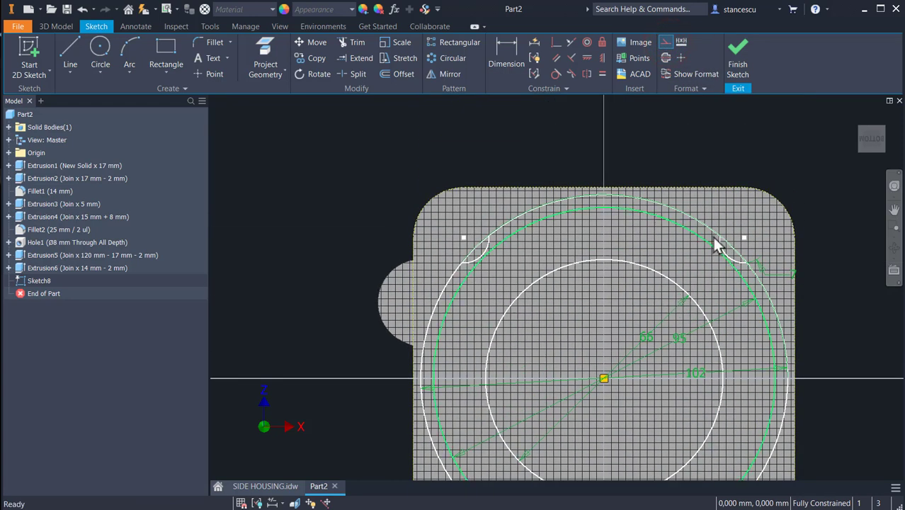
{"action": "scroll", "coordinate": [743, 253], "scroll_direction": "down", "scroll_amount": 3}
{"action": "left_click", "coordinate": [742, 249]}
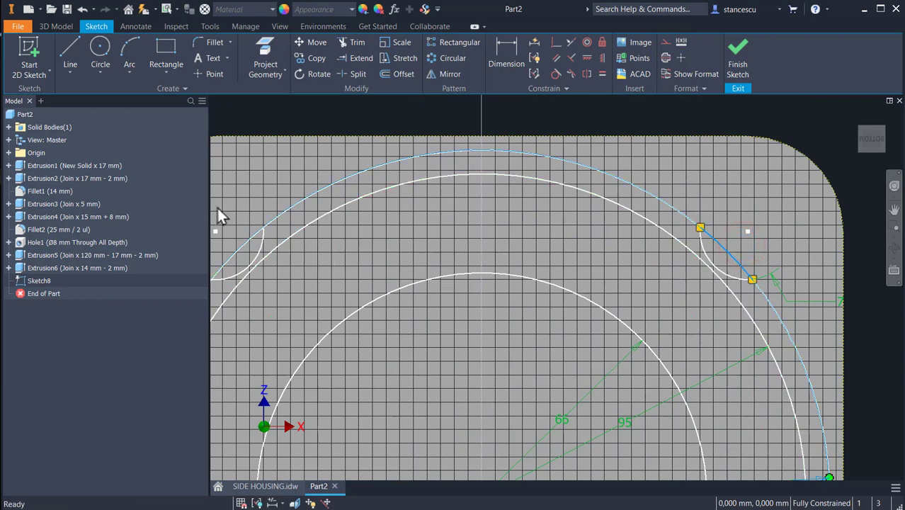
{"action": "left_click_drag", "start_coordinate": [242, 225], "coordinate": [220, 275]}
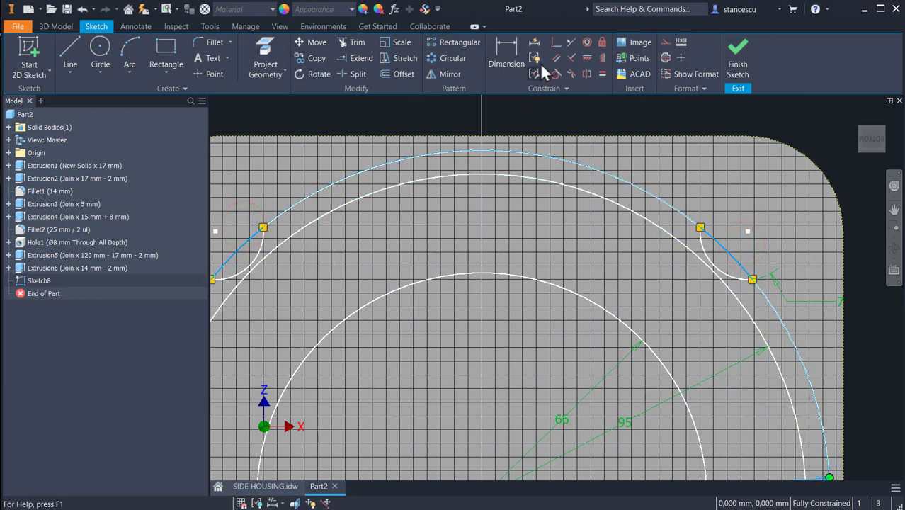
{"action": "left_click", "coordinate": [668, 43]}
{"action": "left_click", "coordinate": [814, 126]}
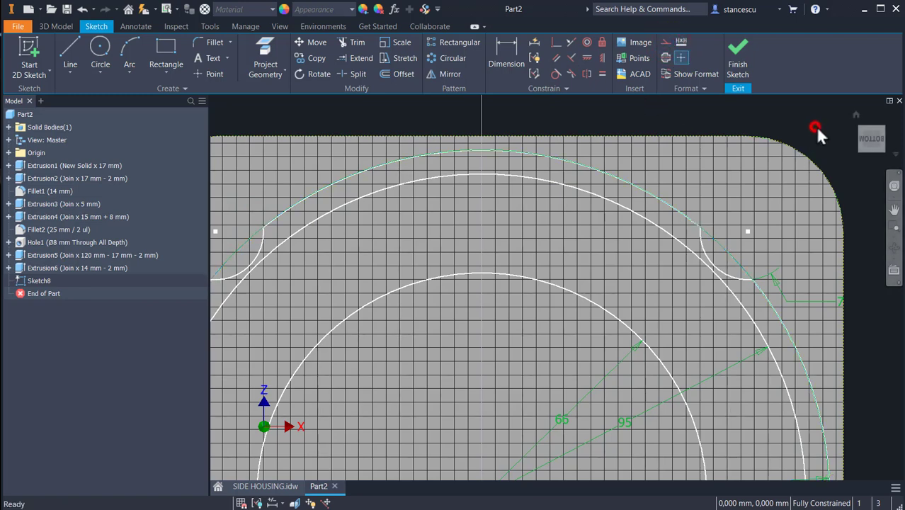
{"action": "left_click", "coordinate": [737, 53]}
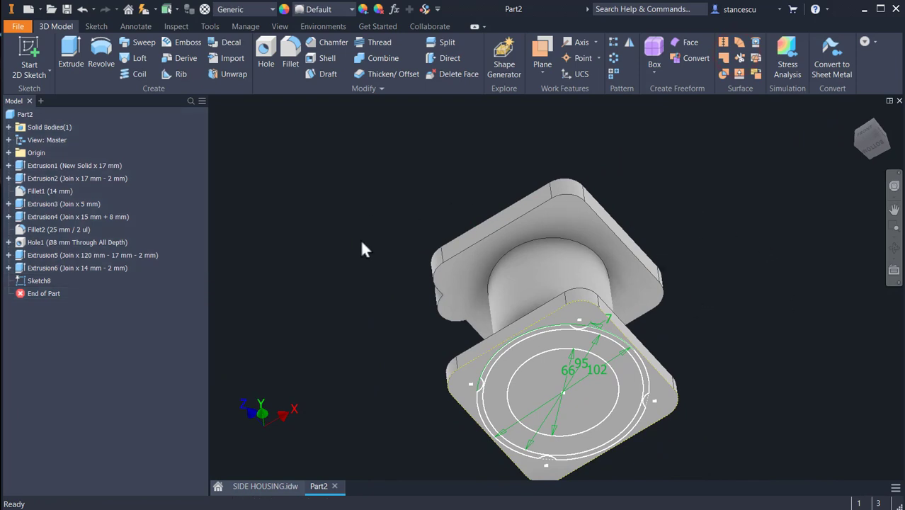
Step: Extrude the notched ring between the 102 and 95 mm circles and the central 66 mm disc by 2 mm, joined to the body
{"action": "left_click", "coordinate": [70, 49]}
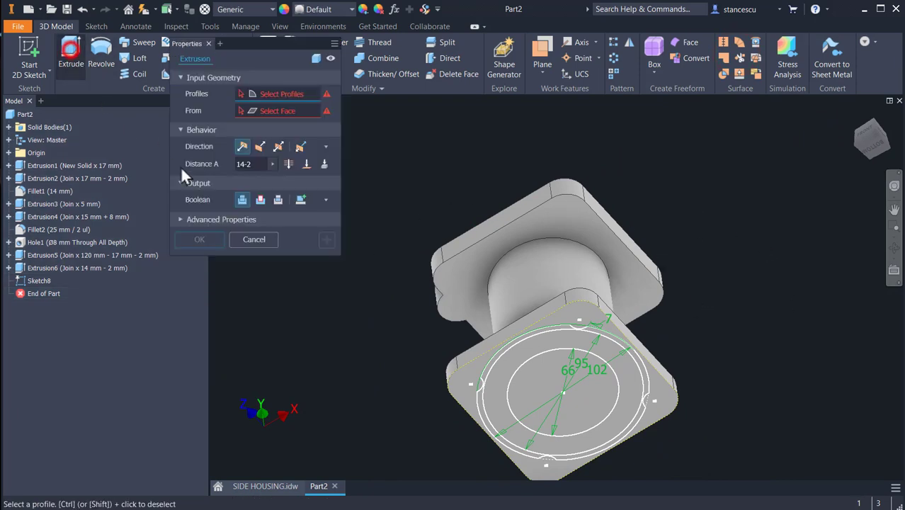
{"action": "scroll", "coordinate": [510, 339], "scroll_direction": "down", "scroll_amount": 5}
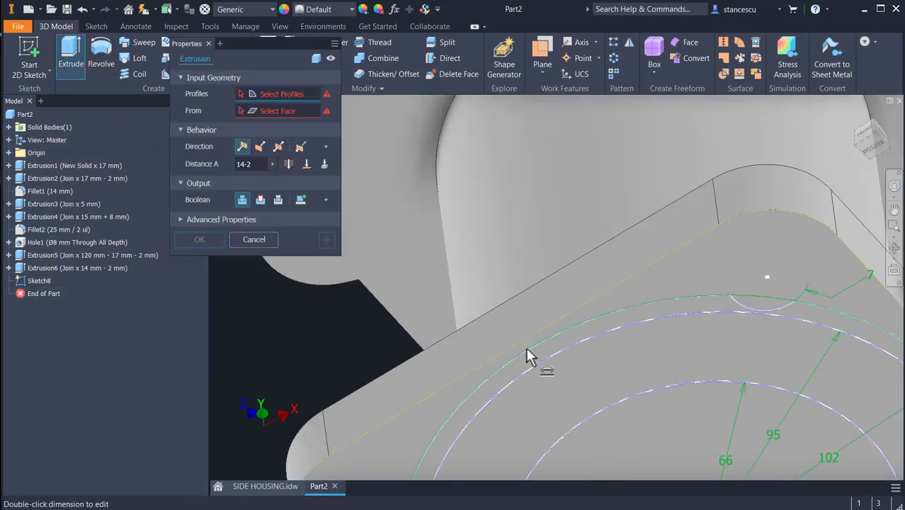
{"action": "left_click", "coordinate": [566, 347]}
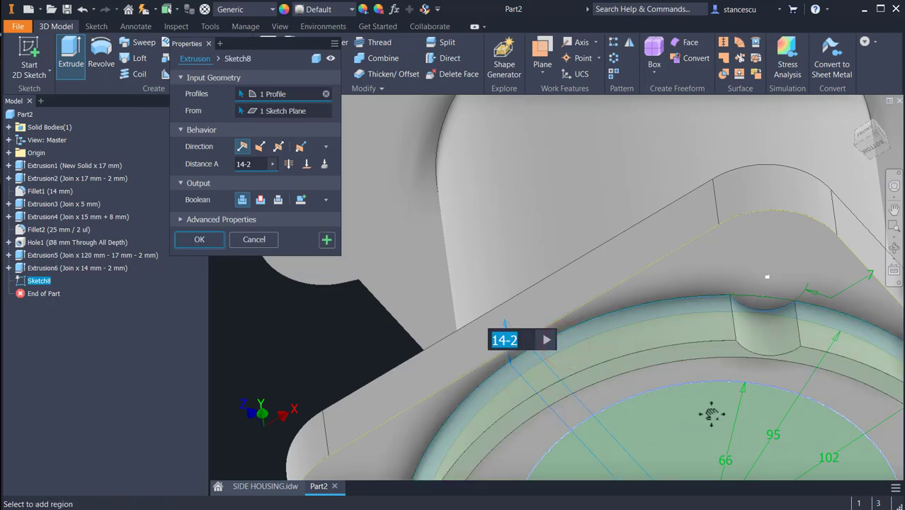
{"action": "middle_click_drag", "start_coordinate": [711, 414], "coordinate": [665, 244]}
{"action": "left_click", "coordinate": [648, 258]}
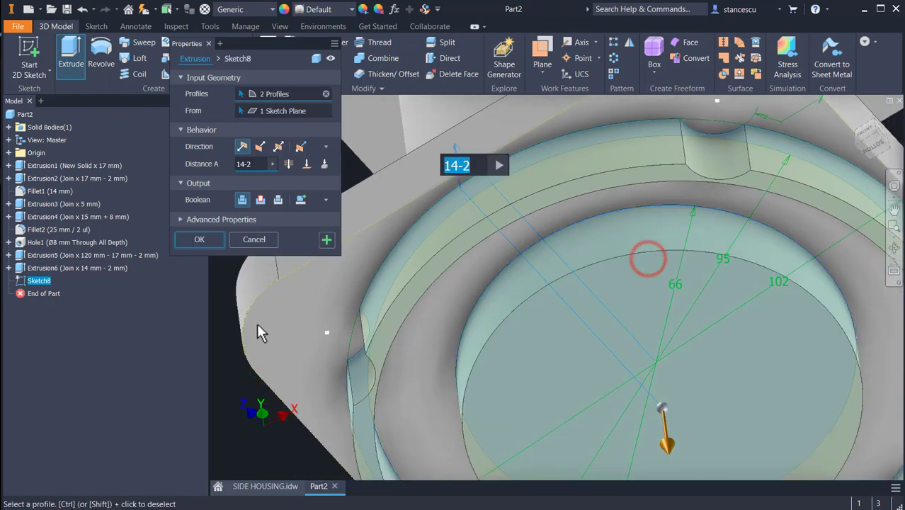
{"action": "type", "text": "2"}
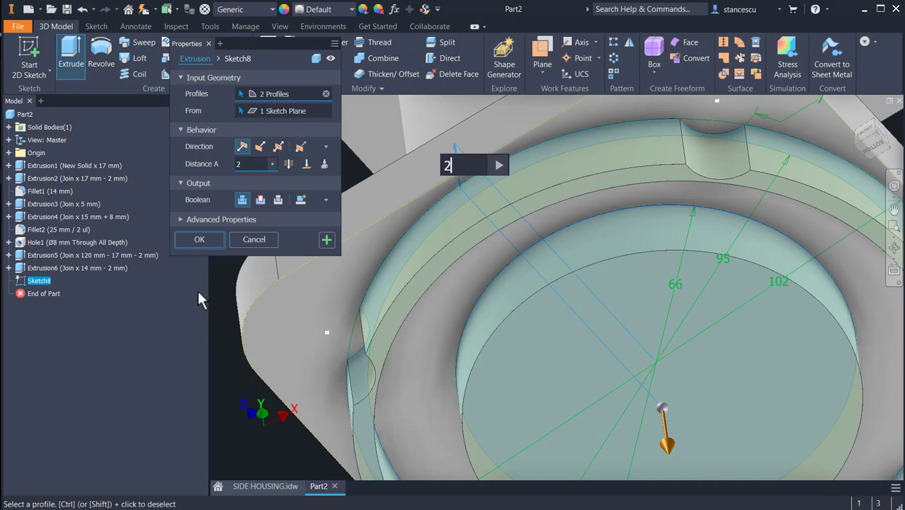
{"action": "key", "text": "Return"}
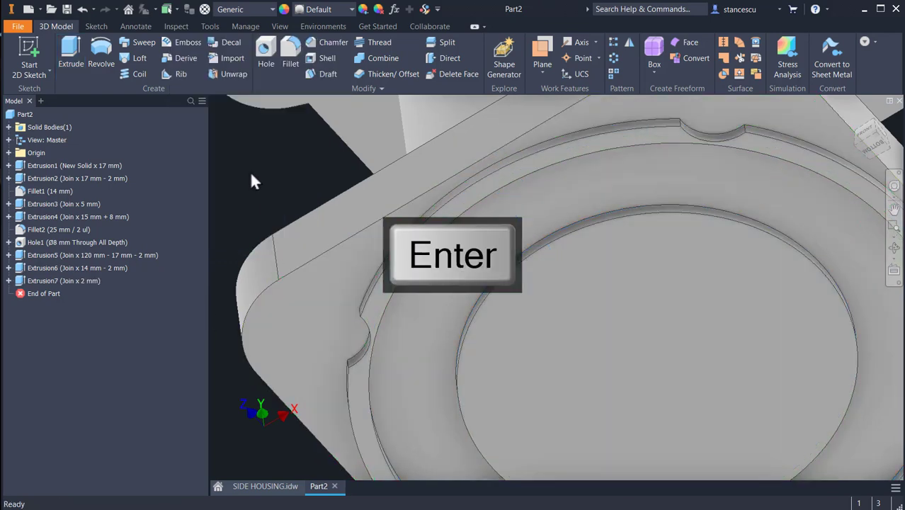
{"action": "key", "text": "F6"}
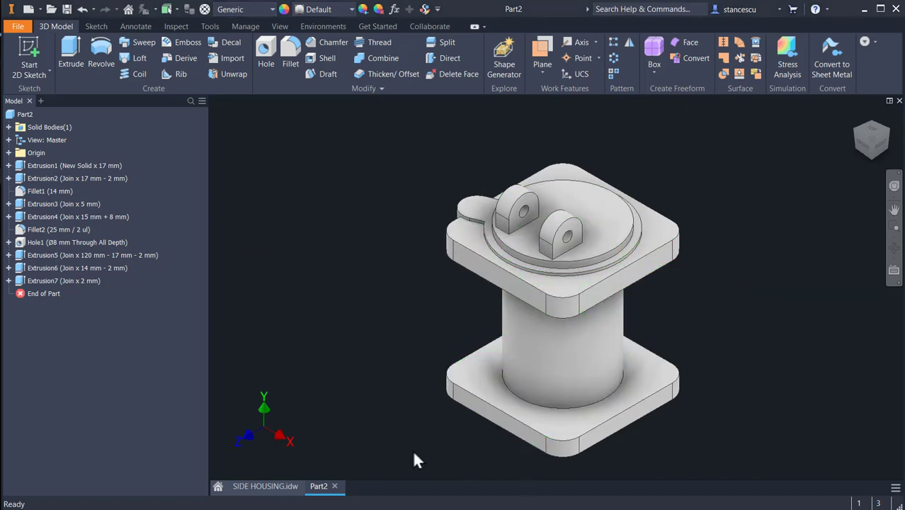
Step: Switch to the SIDE HOUSING.idw drawing and examine the bore diameters, depths and fillet radii in section A-A
{"action": "left_click", "coordinate": [287, 487]}
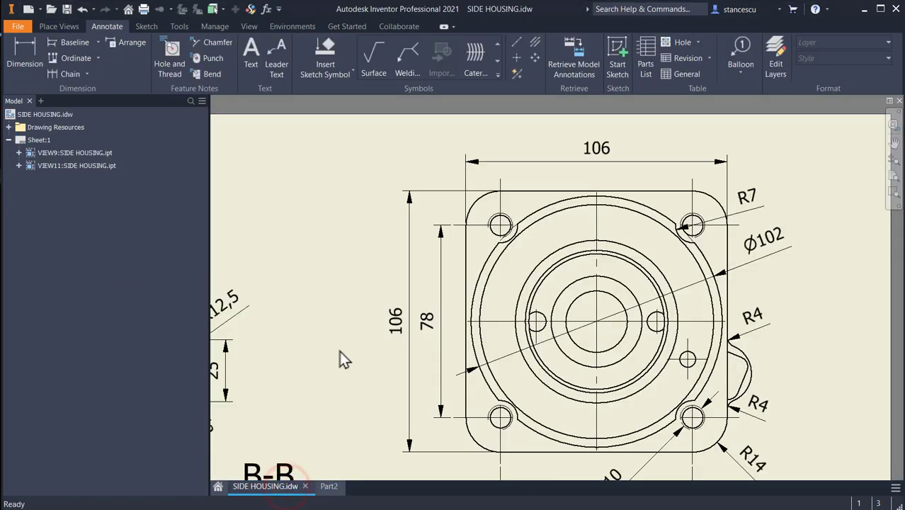
{"action": "scroll", "coordinate": [339, 350], "scroll_direction": "down", "scroll_amount": 5}
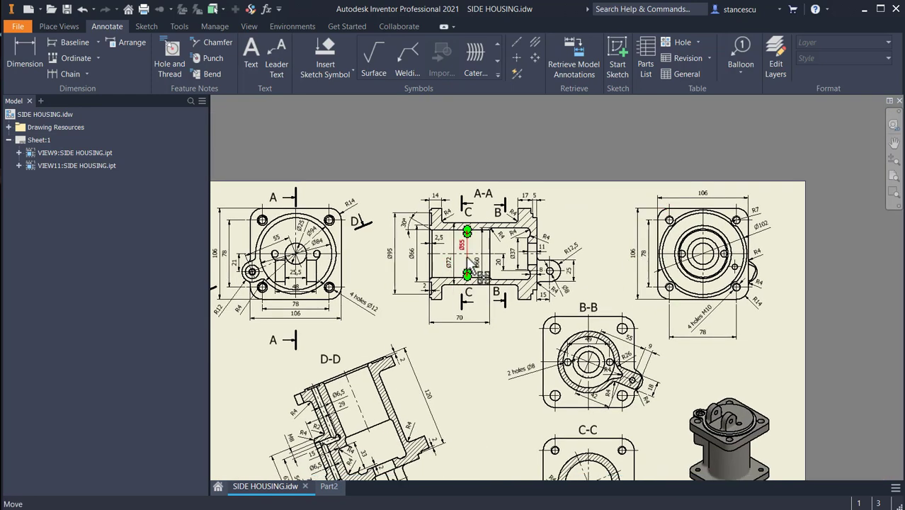
{"action": "scroll", "coordinate": [467, 260], "scroll_direction": "up", "scroll_amount": 6}
{"action": "scroll", "coordinate": [472, 266], "scroll_direction": "down", "scroll_amount": 2}
{"action": "scroll", "coordinate": [476, 265], "scroll_direction": "down", "scroll_amount": 3}
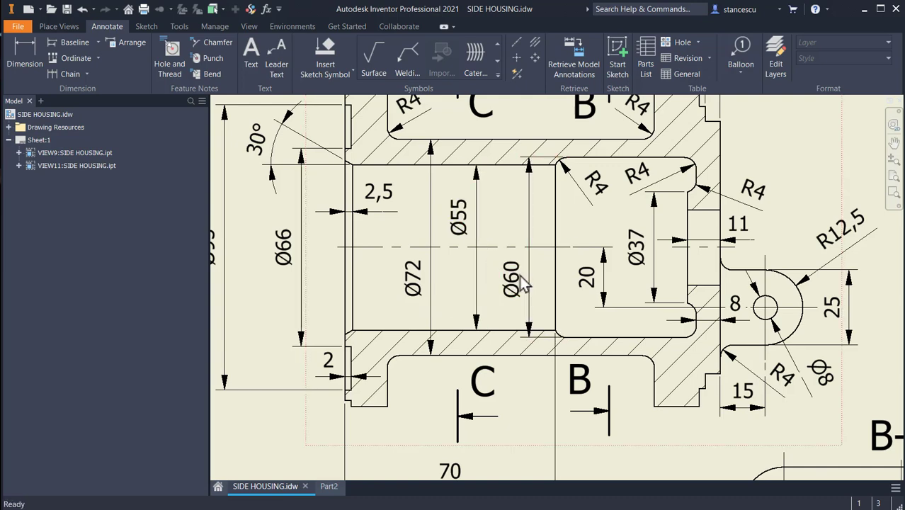
{"action": "middle_click_drag", "start_coordinate": [541, 419], "coordinate": [580, 277]}
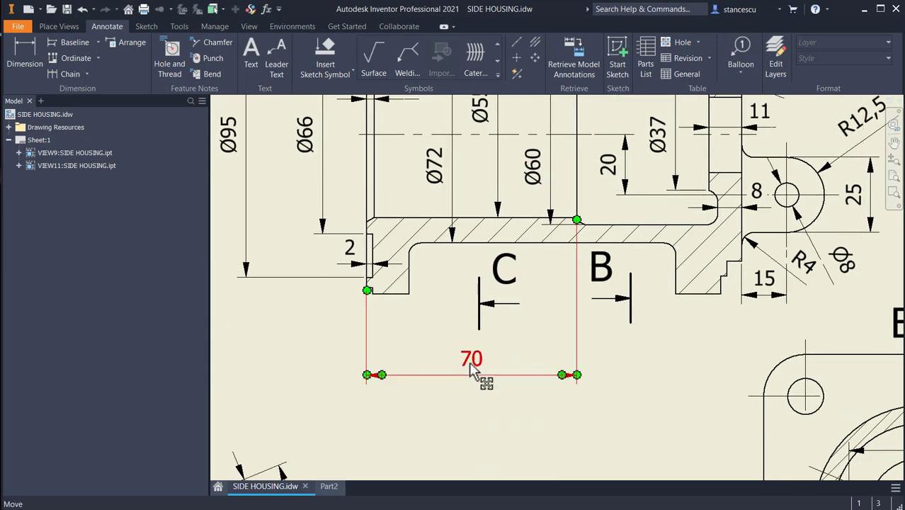
{"action": "middle_click_drag", "start_coordinate": [549, 322], "coordinate": [502, 468]}
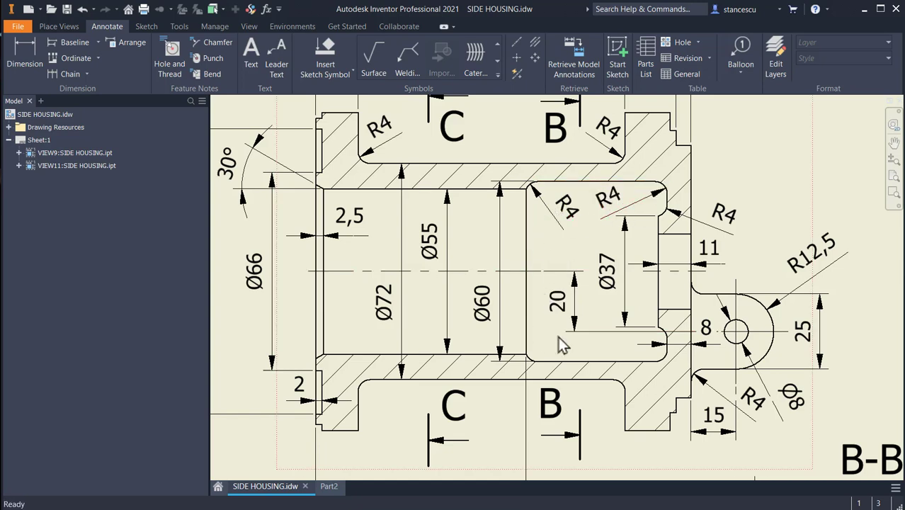
{"action": "scroll", "coordinate": [577, 317], "scroll_direction": "down", "scroll_amount": 2}
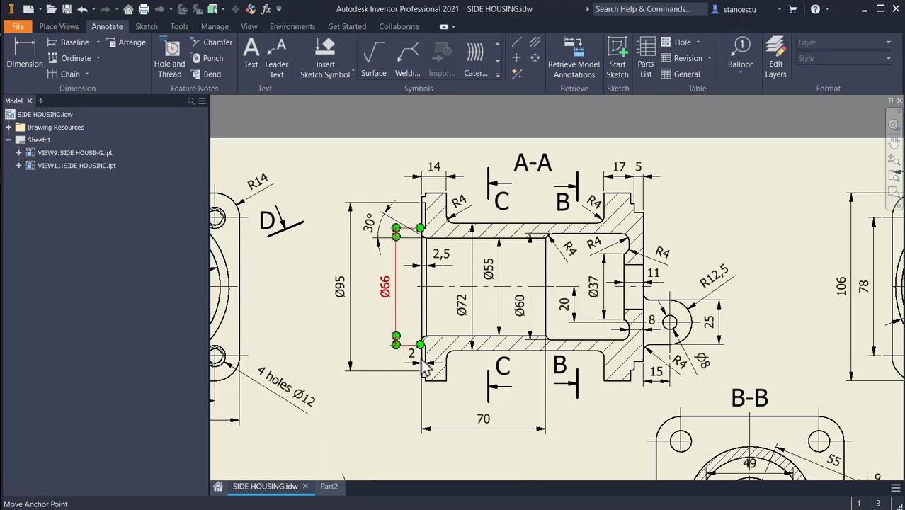
Step: Switch from the drawing back to Part2 and start a 2D sketch on the XY plane
{"action": "middle_click_drag", "start_coordinate": [428, 358], "coordinate": [425, 266]}
{"action": "mouse_move", "coordinate": [519, 382]}
{"action": "middle_mouse_down"}
{"action": "mouse_move", "coordinate": [522, 283]}
{"action": "mouse_move", "coordinate": [626, 199]}
{"action": "mouse_move", "coordinate": [570, 242]}
{"action": "mouse_move", "coordinate": [568, 225]}
{"action": "mouse_move", "coordinate": [542, 432]}
{"action": "middle_mouse_up"}
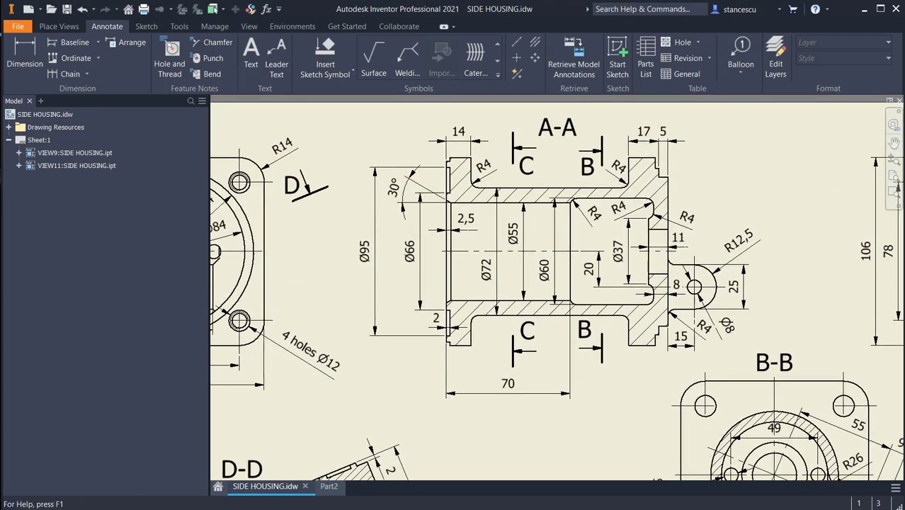
{"action": "left_click", "coordinate": [326, 488]}
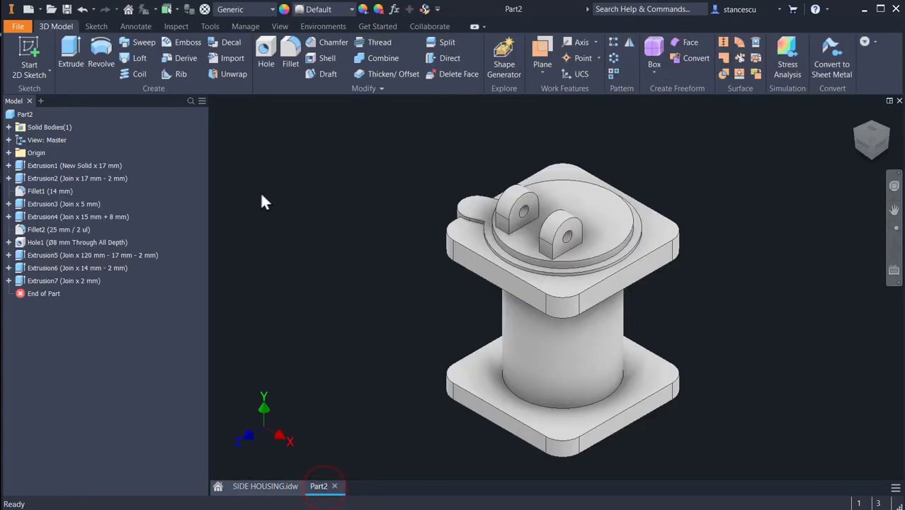
{"action": "left_click", "coordinate": [9, 153]}
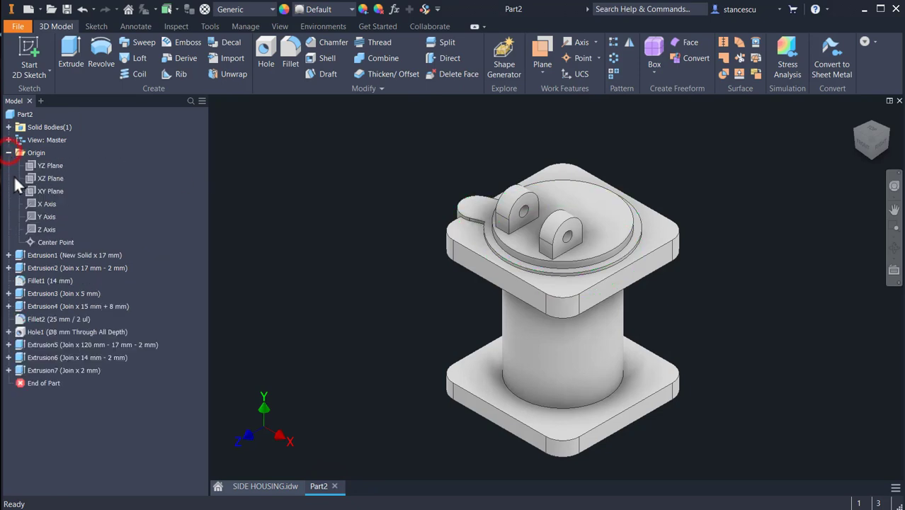
{"action": "left_click", "coordinate": [27, 190]}
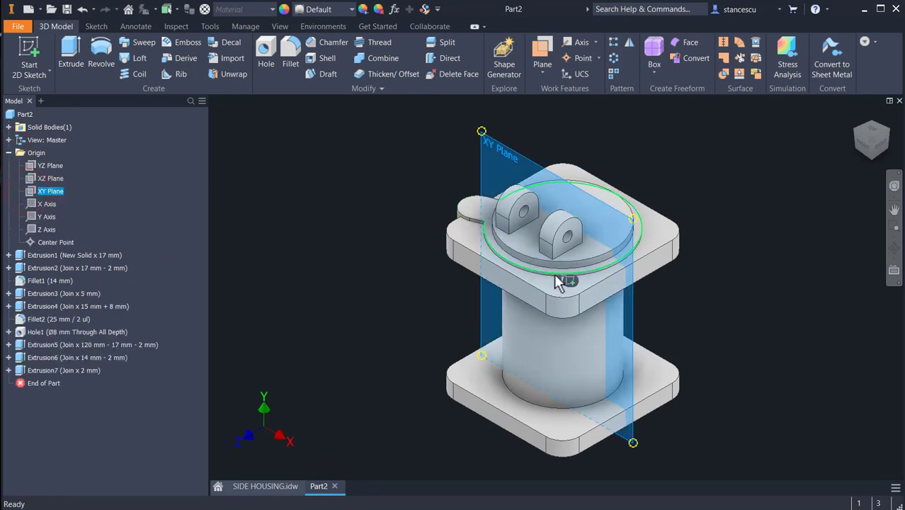
{"action": "left_click", "coordinate": [566, 280]}
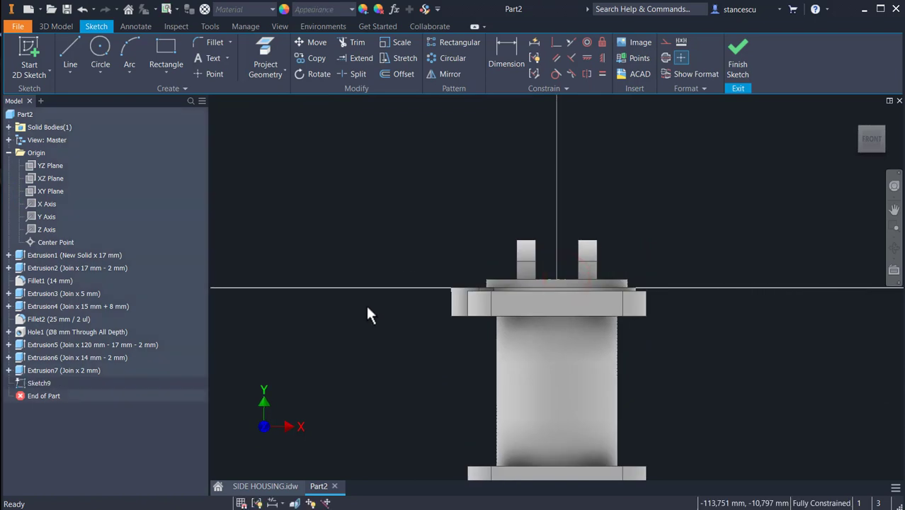
Step: Slice the model at the sketch plane and draw a vertical line along the axis between the bottom and top edges
{"action": "key", "text": "F7"}
{"action": "mouse_move", "coordinate": [405, 352]}
{"action": "middle_mouse_down"}
{"action": "mouse_move", "coordinate": [405, 222]}
{"action": "mouse_move", "coordinate": [406, 264]}
{"action": "middle_mouse_up"}
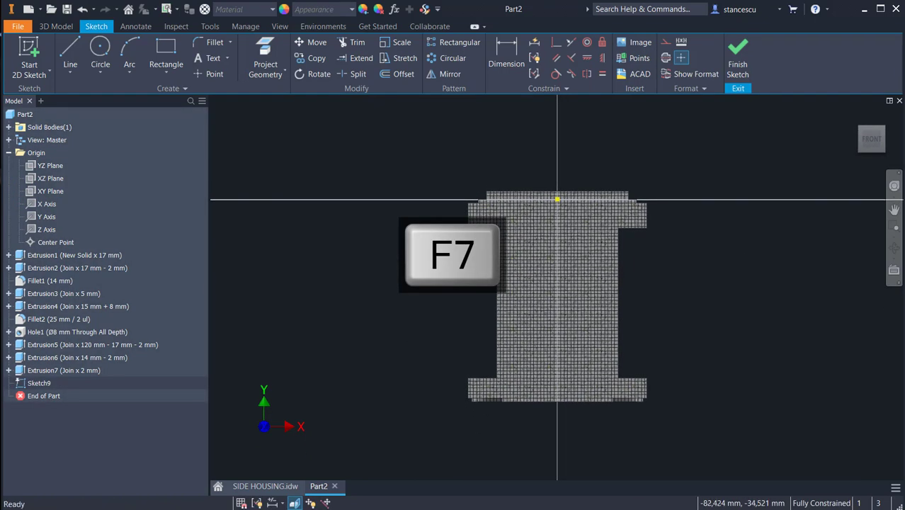
{"action": "key", "text": "F3"}
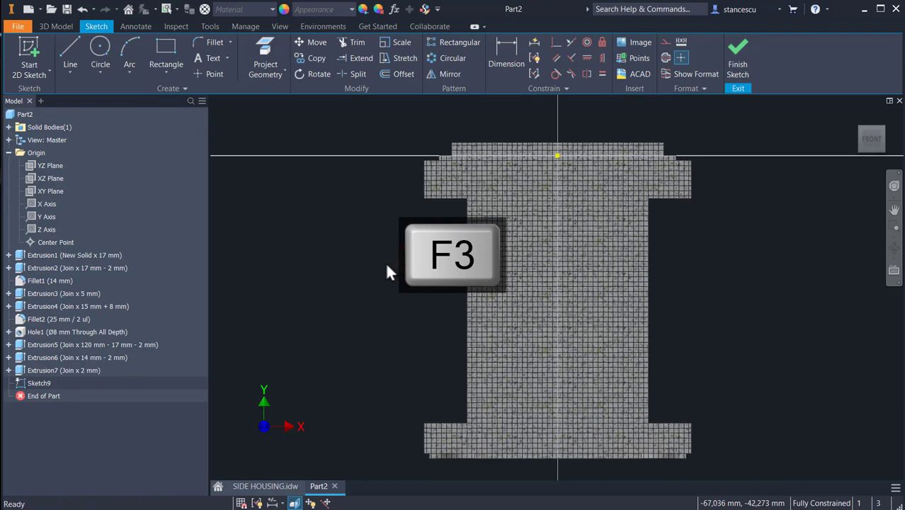
{"action": "left_click", "coordinate": [69, 43]}
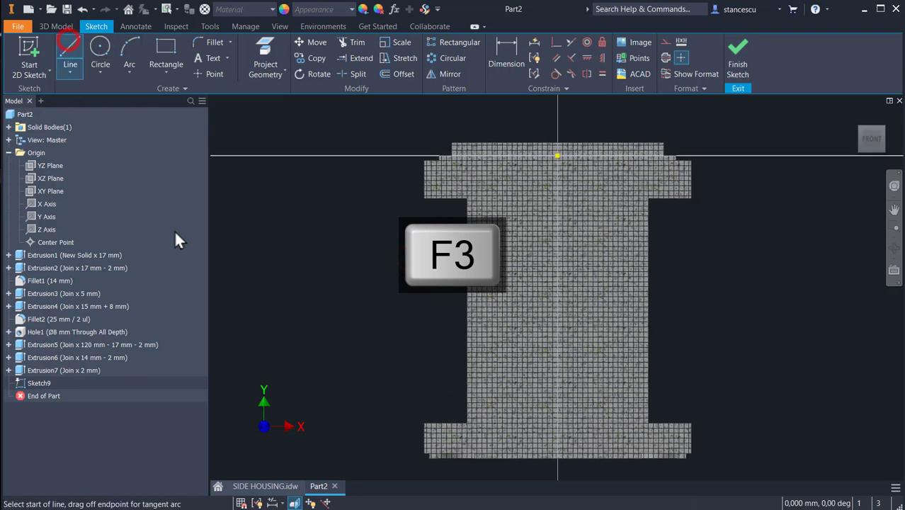
{"action": "left_click", "coordinate": [557, 459]}
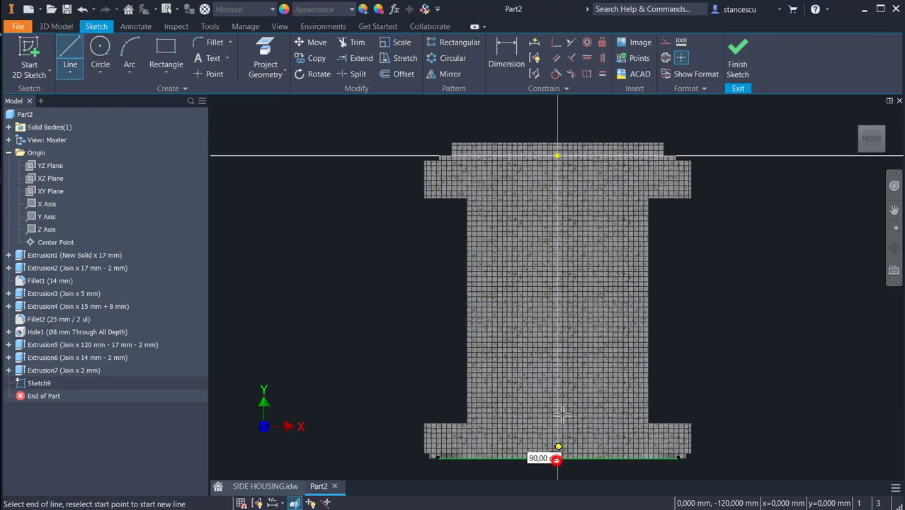
{"action": "left_click", "coordinate": [557, 143]}
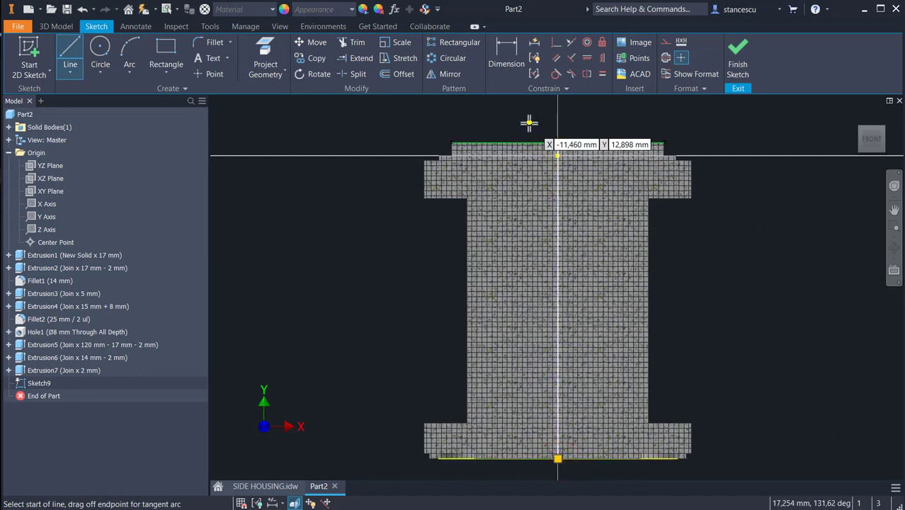
Step: Draw a closed stepped bore profile on the axis line's left, about 13, 21, 29 and 25 mm from the axis going down
{"action": "left_click", "coordinate": [555, 142]}
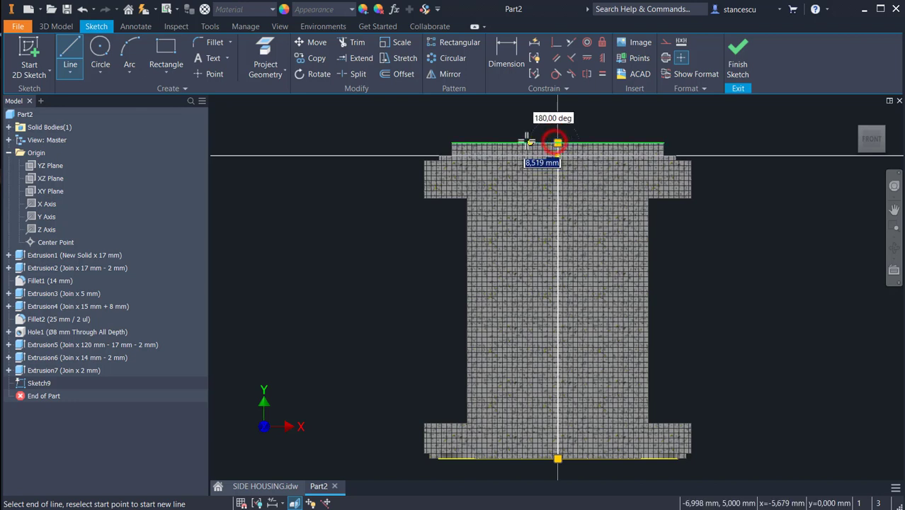
{"action": "left_click", "coordinate": [526, 142]}
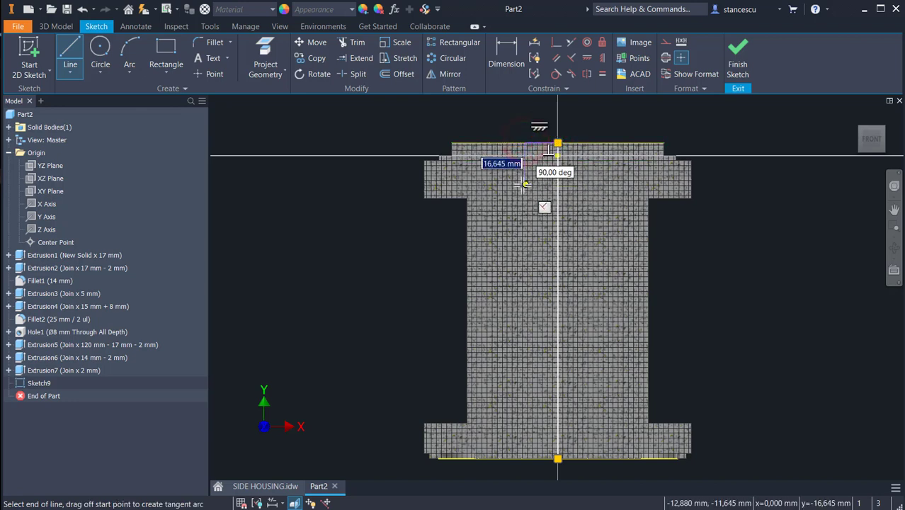
{"action": "left_click", "coordinate": [524, 185]}
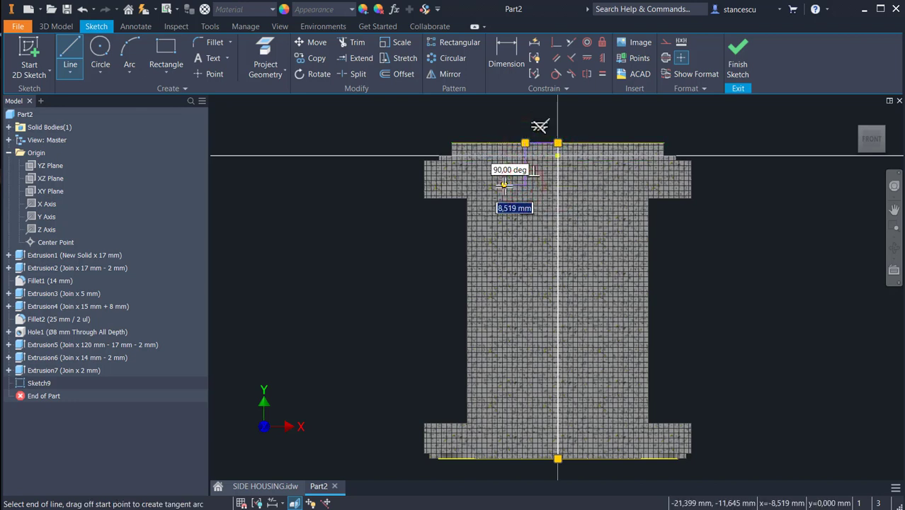
{"action": "left_click", "coordinate": [503, 186]}
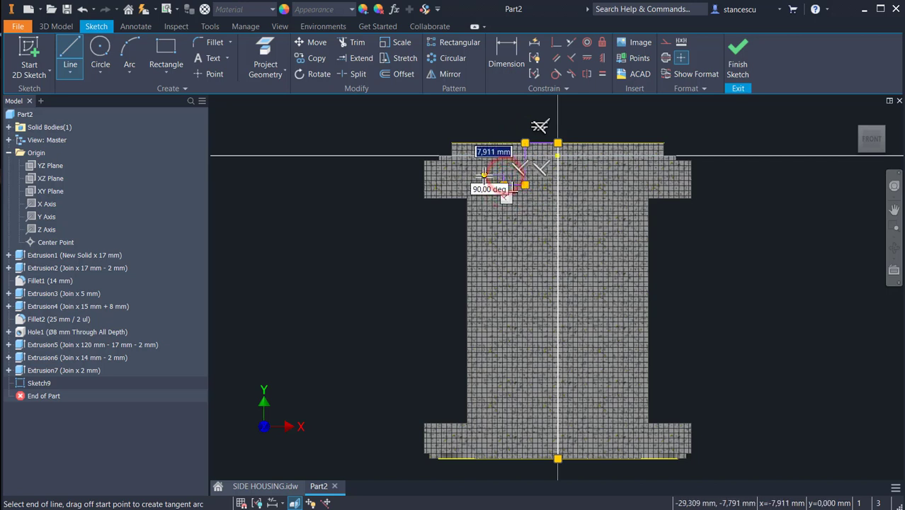
{"action": "left_click", "coordinate": [497, 175]}
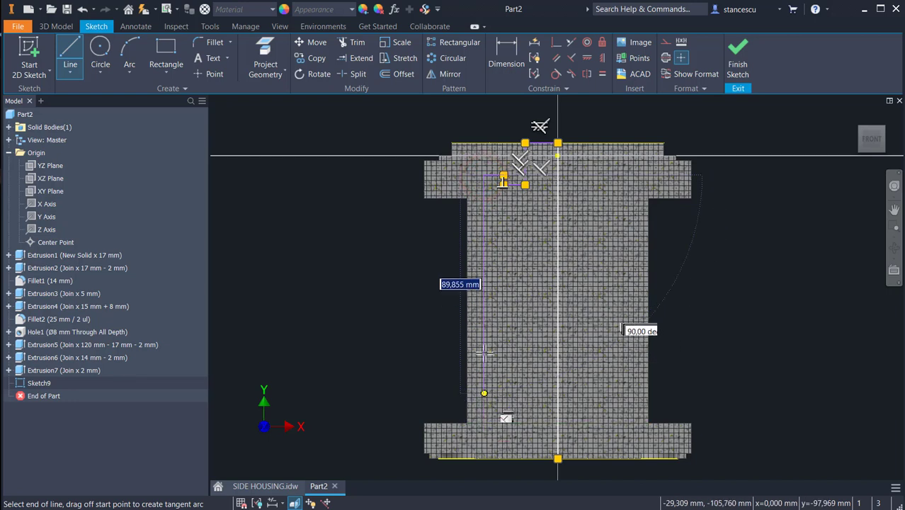
{"action": "left_click", "coordinate": [483, 306]}
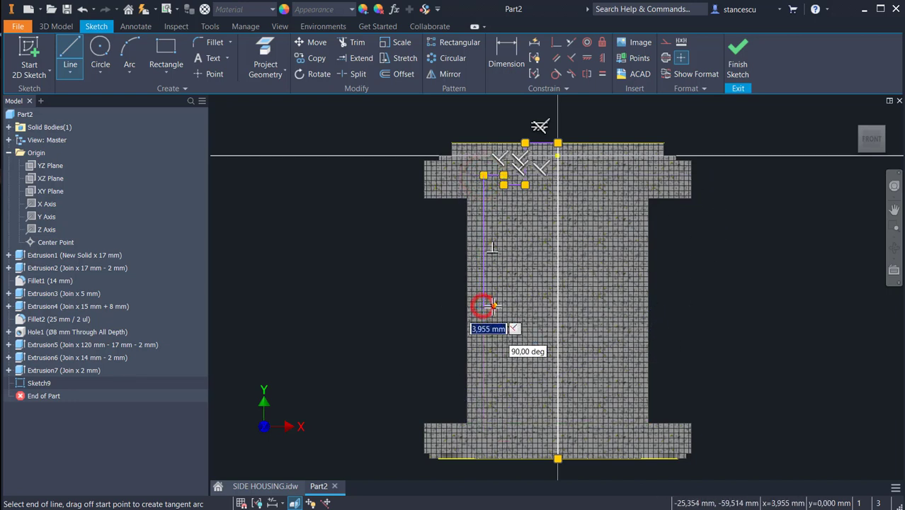
{"action": "left_click", "coordinate": [493, 454]}
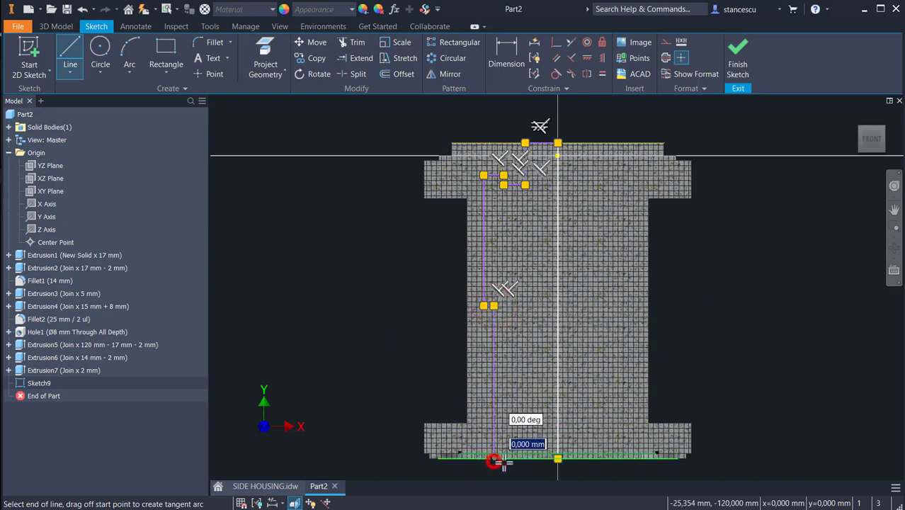
{"action": "left_click", "coordinate": [558, 458]}
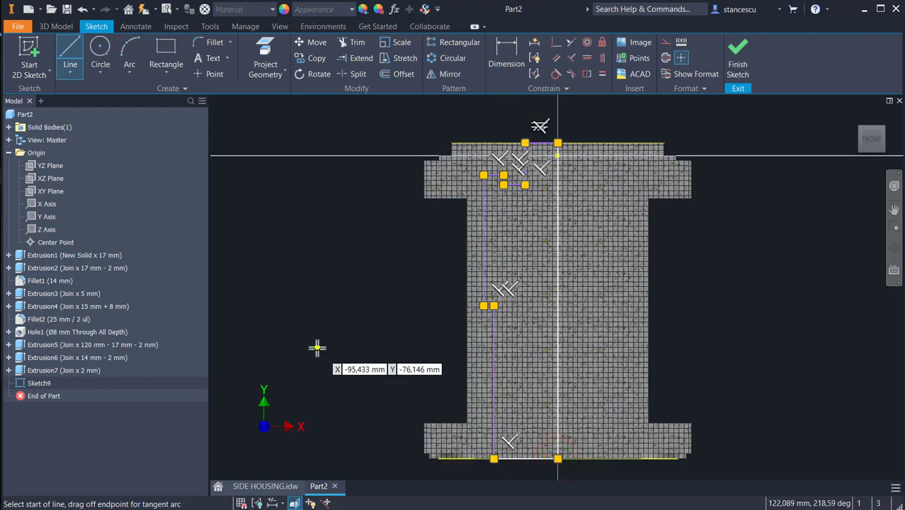
{"action": "key", "text": "Escape"}
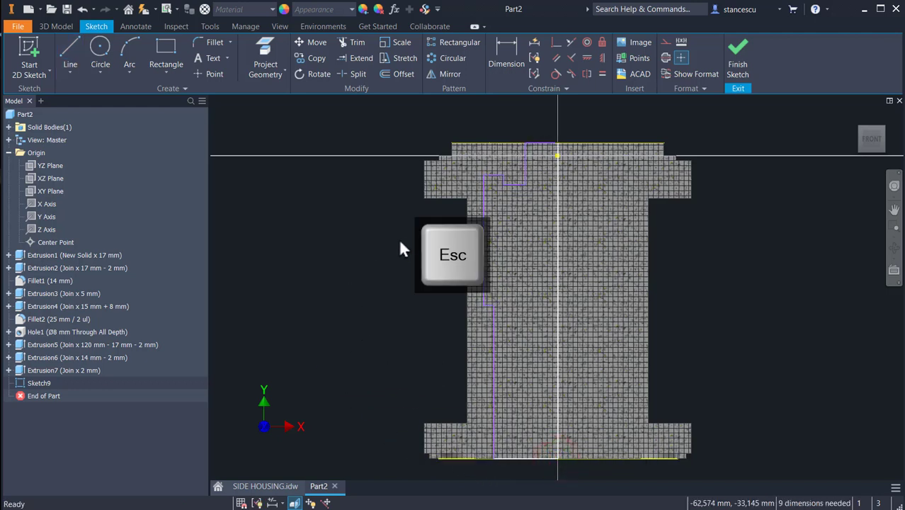
Step: Convert the vertical axis line of the profile to a centerline
{"action": "left_click", "coordinate": [559, 296]}
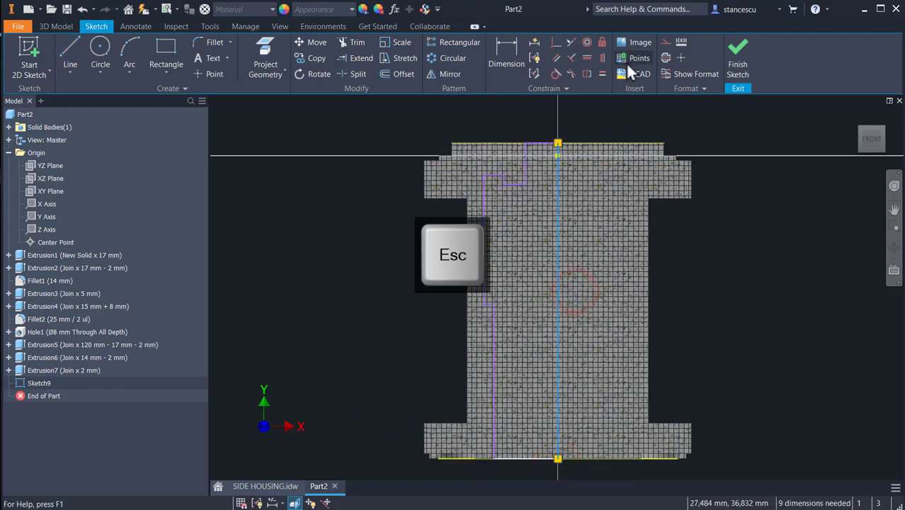
{"action": "left_click", "coordinate": [665, 59]}
{"action": "left_click", "coordinate": [397, 256]}
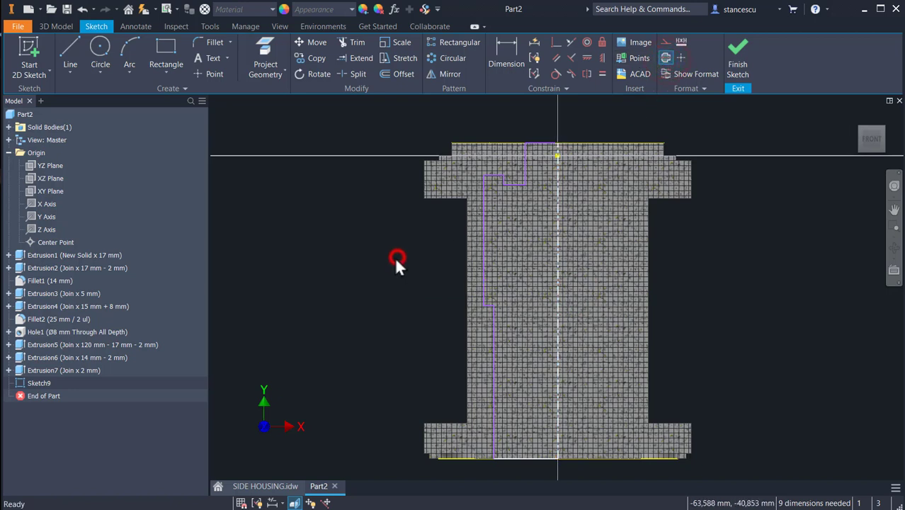
Step: Dimension the uppermost vertical profile line to the centerline as a 25 mm diameter
{"action": "left_click", "coordinate": [505, 56]}
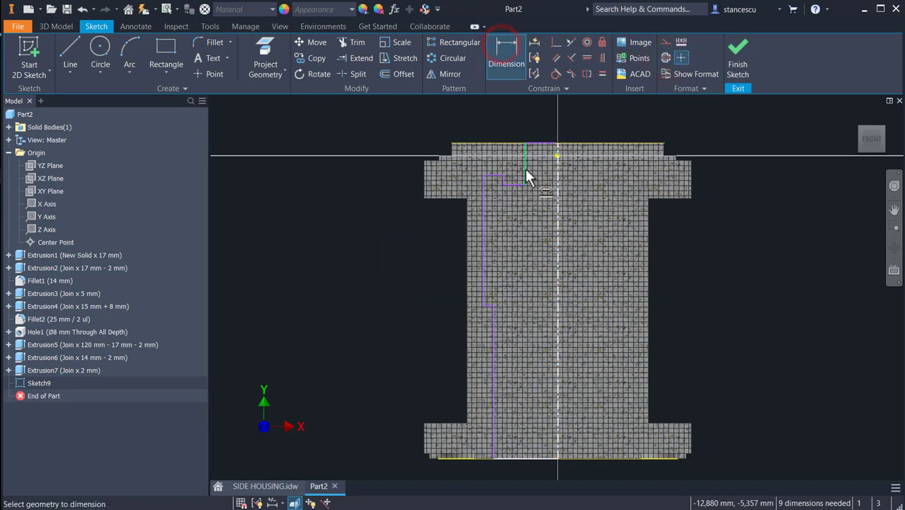
{"action": "left_click", "coordinate": [525, 170]}
{"action": "left_click", "coordinate": [557, 179]}
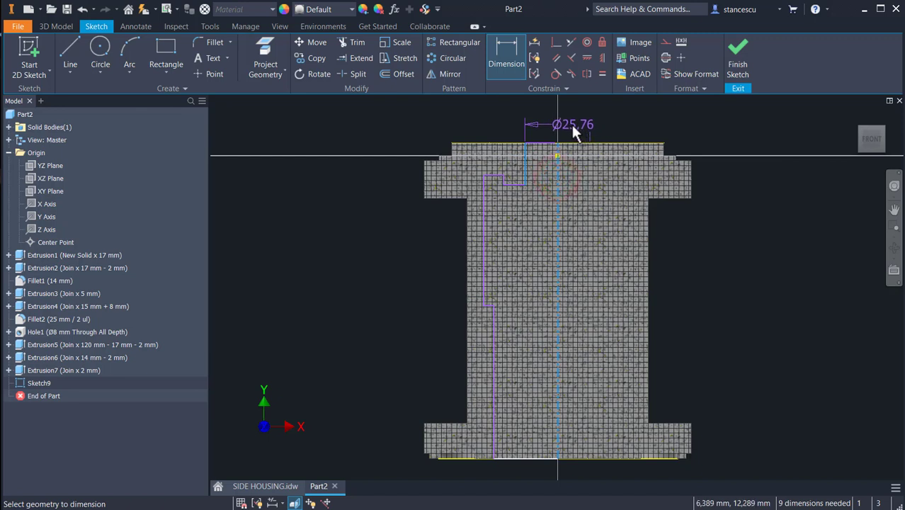
{"action": "left_click", "coordinate": [564, 123]}
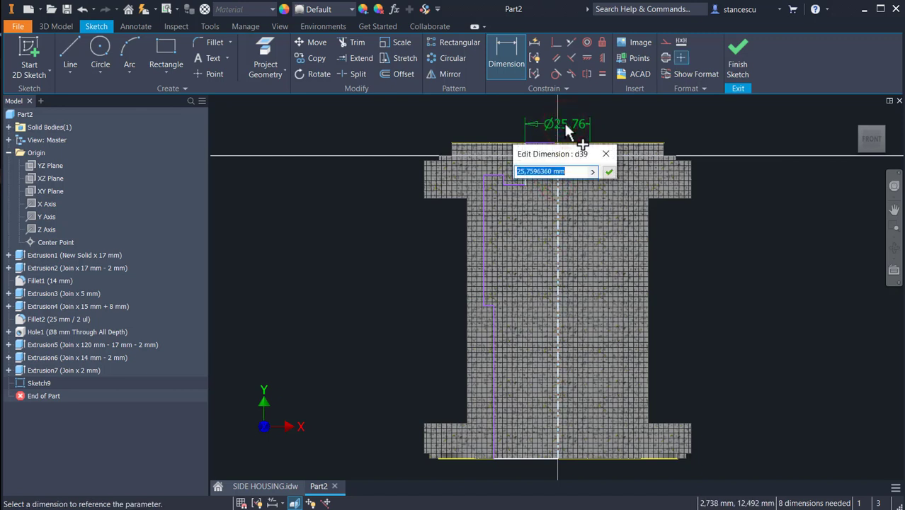
{"action": "type", "text": "25"}
{"action": "key", "text": "Return"}
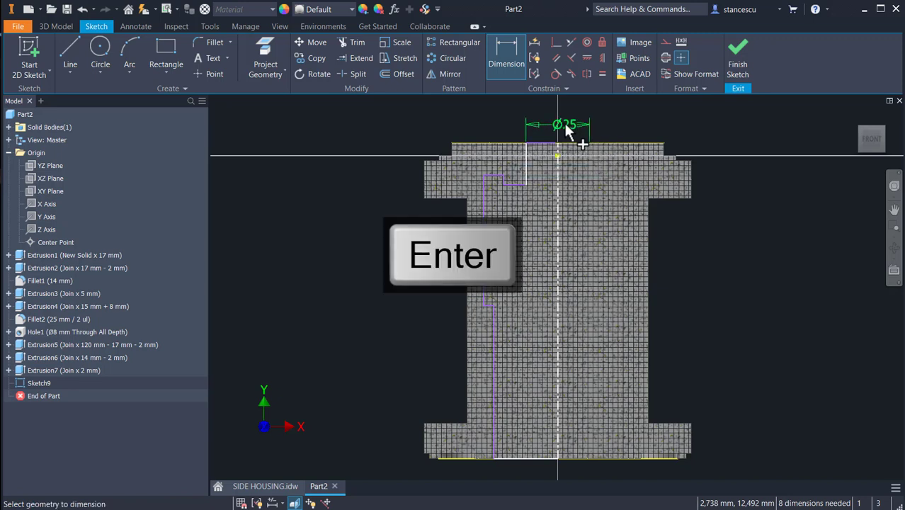
Step: Dimension the outer end of the lower short step line to the centerline as a 37 mm diameter
{"action": "left_click", "coordinate": [502, 183]}
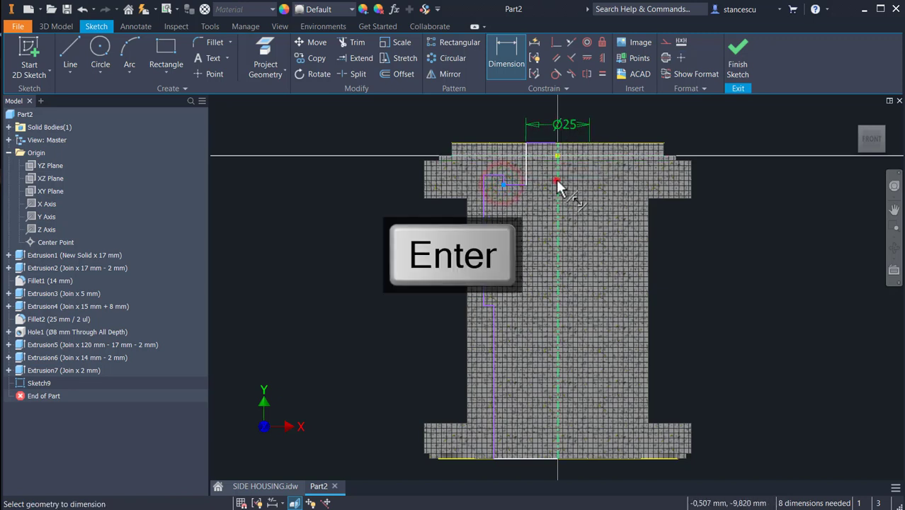
{"action": "left_click", "coordinate": [556, 182]}
{"action": "middle_click_drag", "start_coordinate": [559, 193], "coordinate": [567, 234]}
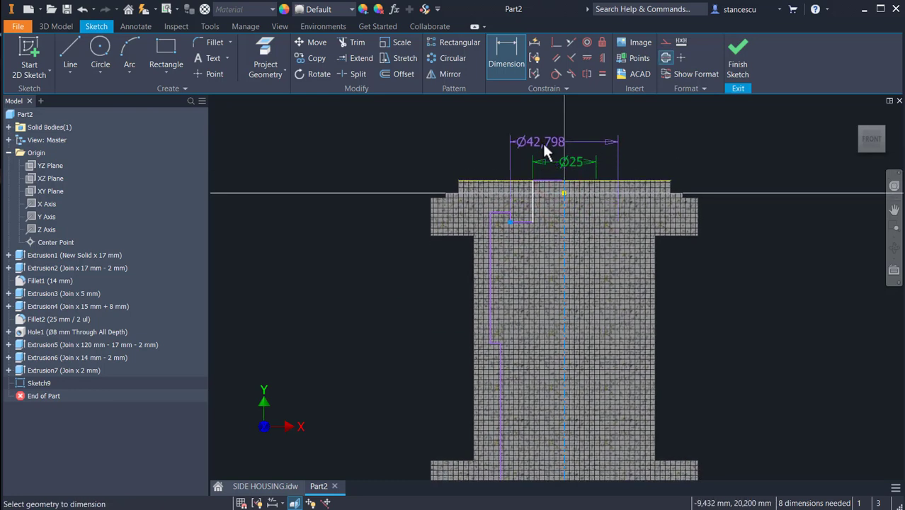
{"action": "left_click", "coordinate": [542, 143]}
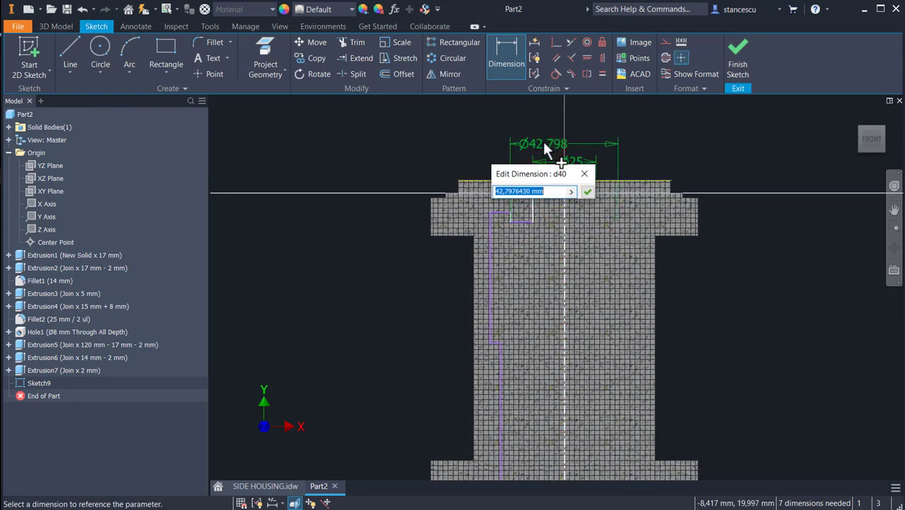
{"action": "type", "text": "37"}
{"action": "key", "text": "Return"}
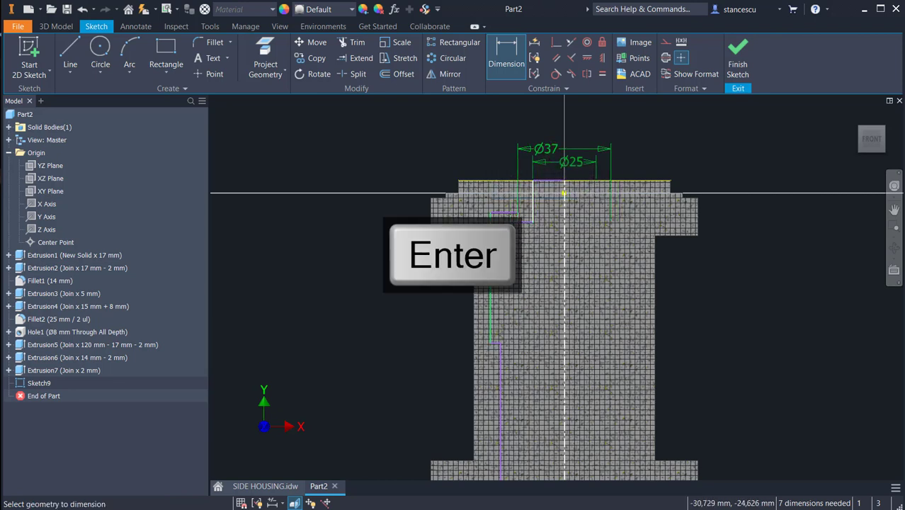
Step: Dimension the outermost vertical profile line to the centerline as a 60 mm diameter
{"action": "left_click", "coordinate": [563, 234]}
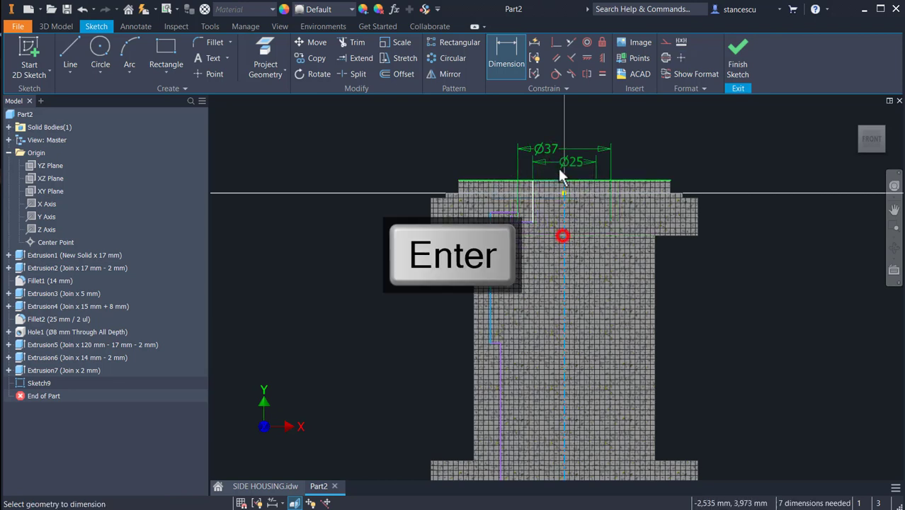
{"action": "left_click", "coordinate": [587, 126]}
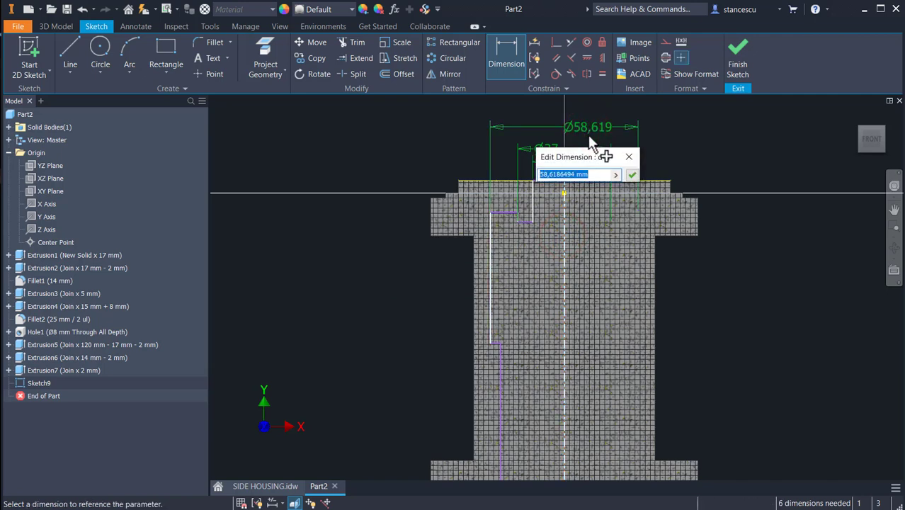
{"action": "type", "text": "60"}
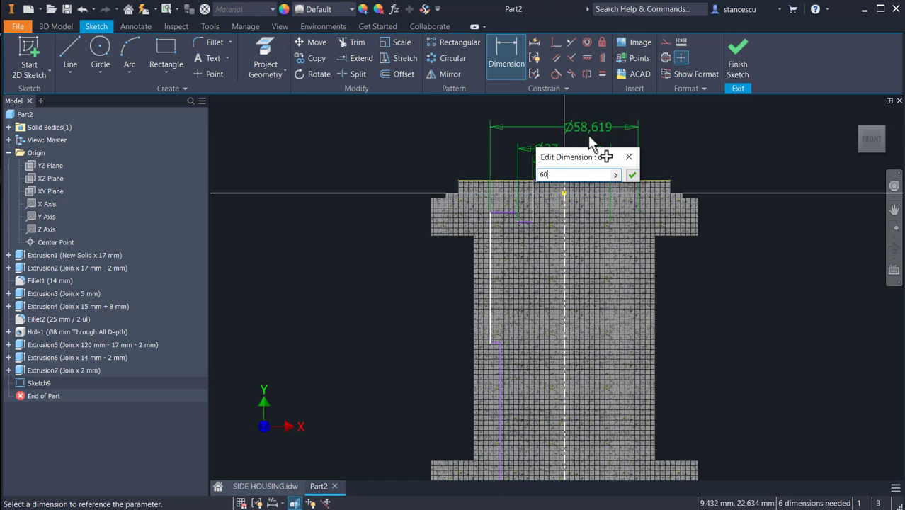
{"action": "key", "text": "Return"}
Step: Dimension the lower vertical profile line to the centerline as a 55 mm diameter
{"action": "left_click", "coordinate": [496, 385]}
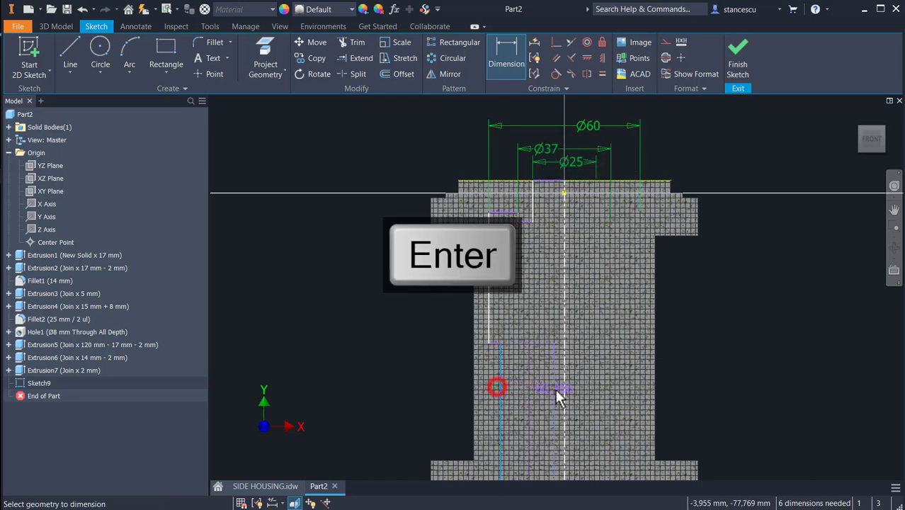
{"action": "left_click", "coordinate": [563, 388]}
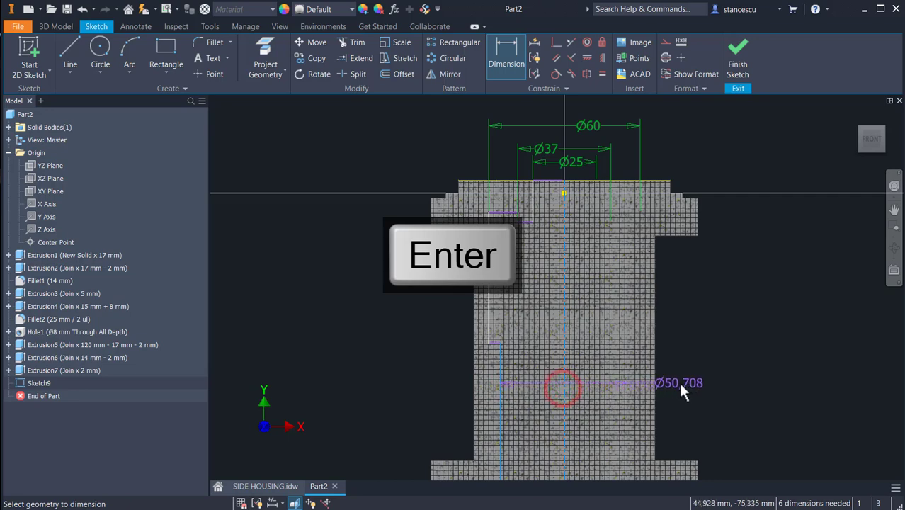
{"action": "left_click", "coordinate": [709, 382]}
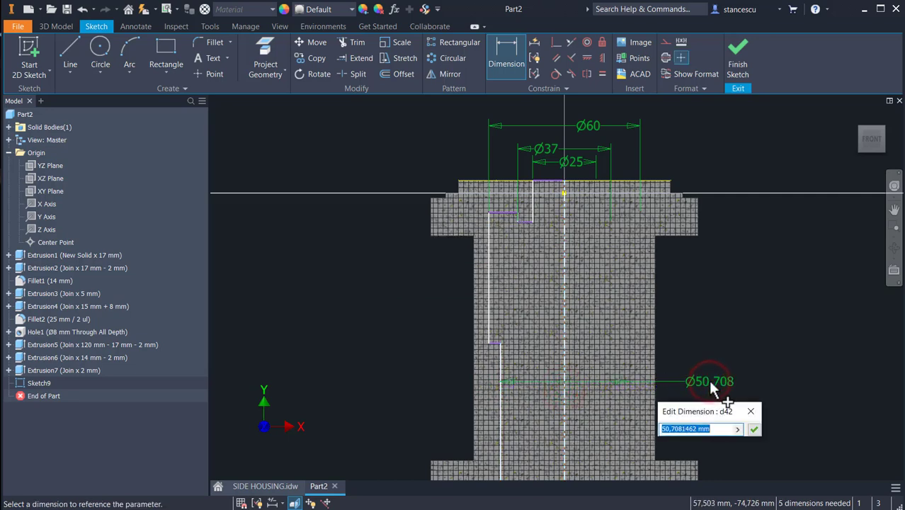
{"action": "type", "text": "55"}
{"action": "key", "text": "Return"}
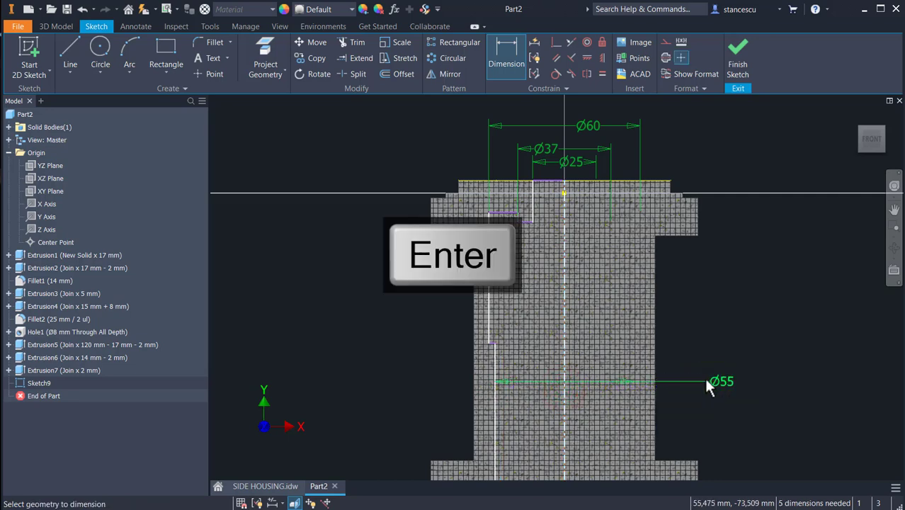
Step: Dimension the length of the lower vertical profile line as 70 mm
{"action": "middle_click_drag", "start_coordinate": [701, 355], "coordinate": [709, 275]}
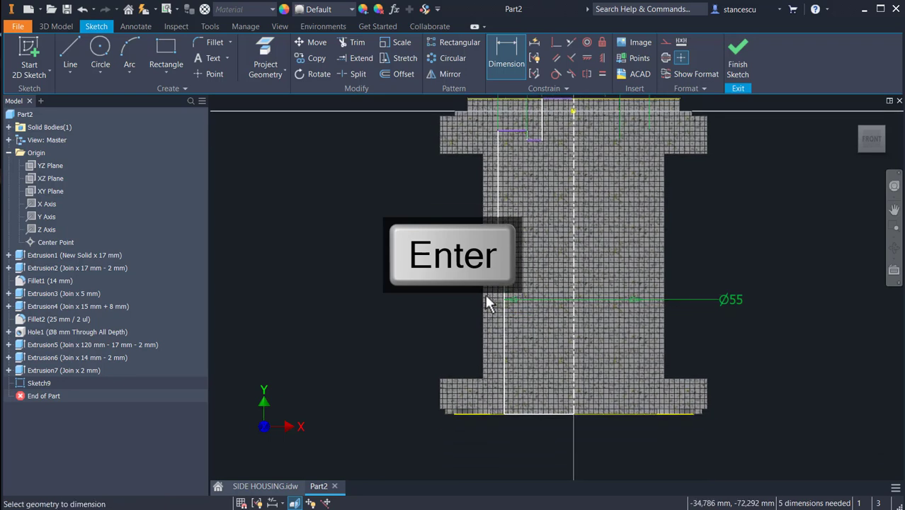
{"action": "left_click", "coordinate": [503, 336]}
{"action": "left_click", "coordinate": [412, 323]}
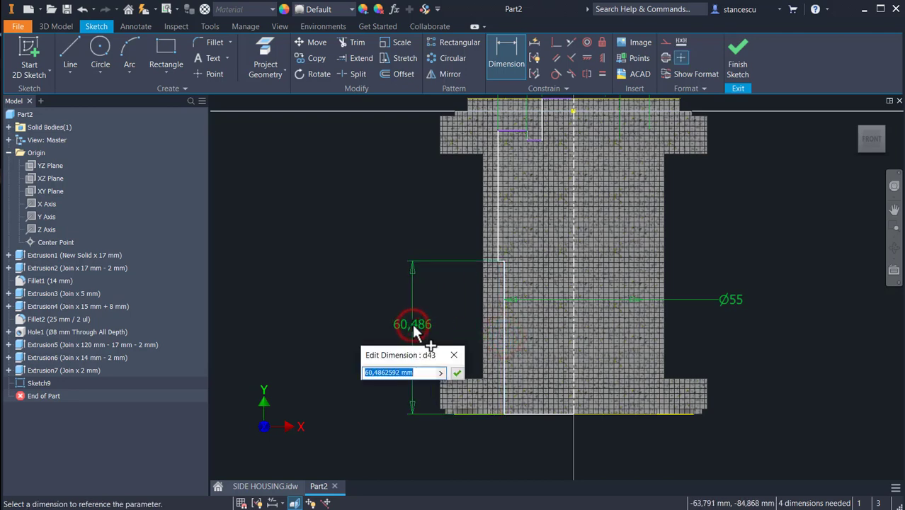
{"action": "type", "text": "70"}
{"action": "key", "text": "Return"}
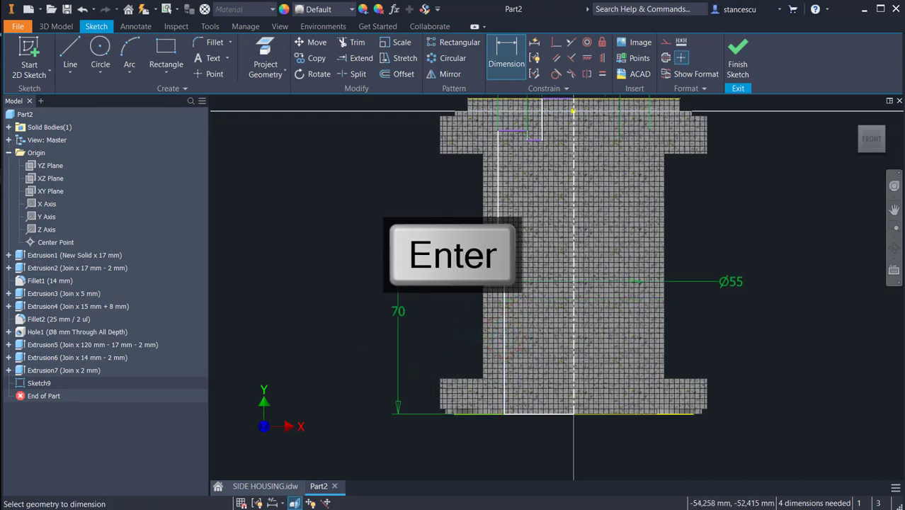
Step: Dimension the short step line near the profile's upper end to 11 mm below the part's top edge
{"action": "middle_click_drag", "start_coordinate": [442, 226], "coordinate": [446, 355]}
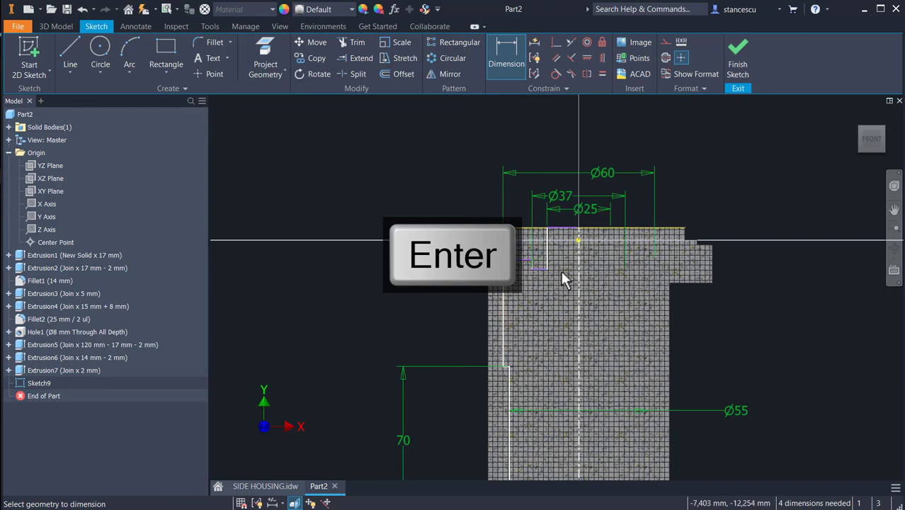
{"action": "left_click", "coordinate": [541, 270]}
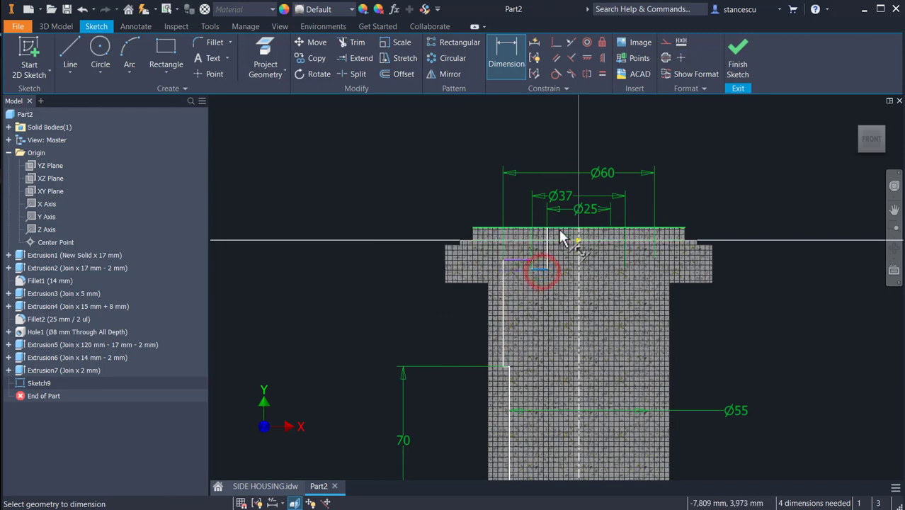
{"action": "left_click", "coordinate": [559, 229]}
{"action": "left_click", "coordinate": [375, 190]}
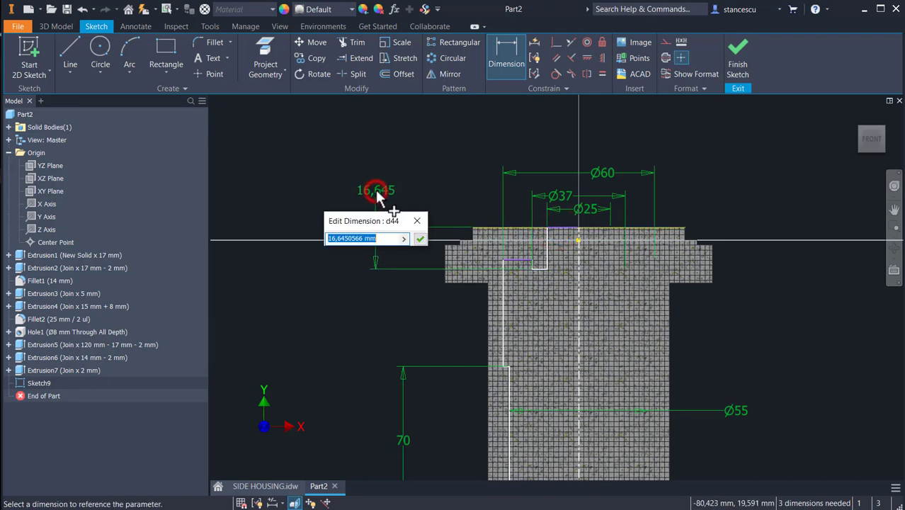
{"action": "type", "text": "11"}
{"action": "key", "text": "Return"}
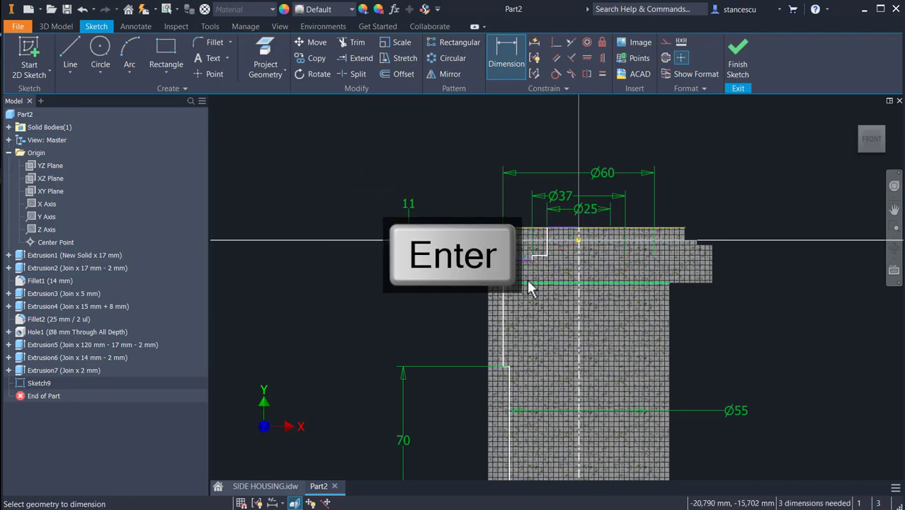
Step: Dimension the outer horizontal step line, where the 60 mm bore ends, to 8 mm below the part's top edge
{"action": "scroll", "coordinate": [526, 279], "scroll_direction": "up", "scroll_amount": 3}
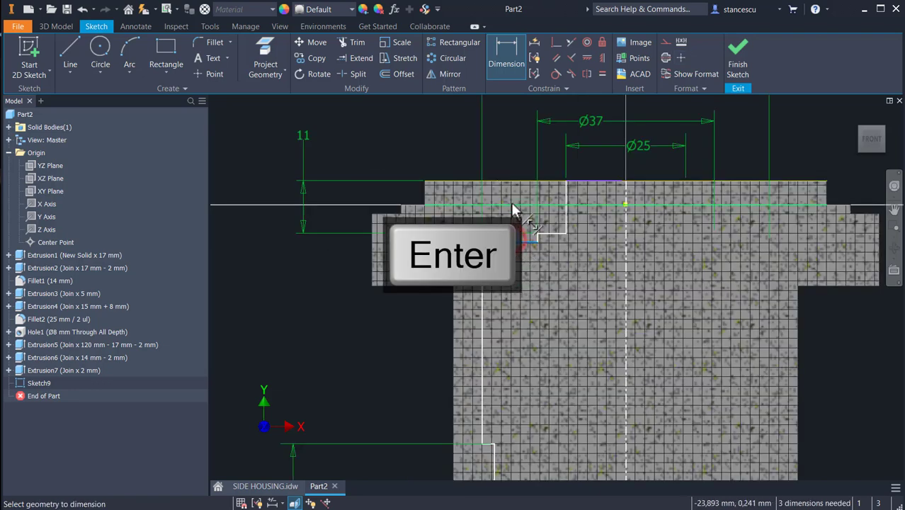
{"action": "left_click", "coordinate": [511, 182]}
{"action": "left_click", "coordinate": [335, 199]}
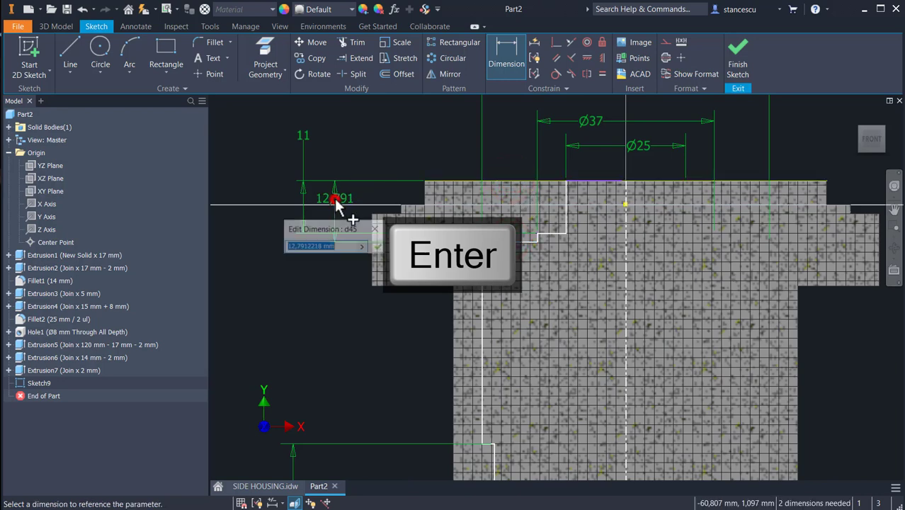
{"action": "type", "text": "8"}
{"action": "key", "text": "Return"}
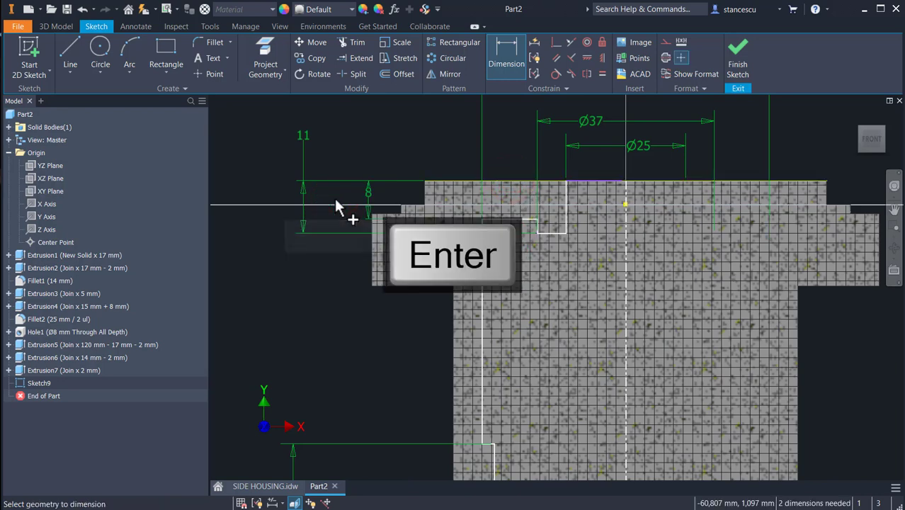
Step: Check the dimensioned bore profile and finish the sketch
{"action": "scroll", "coordinate": [372, 317], "scroll_direction": "down", "scroll_amount": 2}
{"action": "mouse_move", "coordinate": [424, 340]}
{"action": "middle_mouse_down"}
{"action": "mouse_move", "coordinate": [471, 183]}
{"action": "mouse_move", "coordinate": [455, 250]}
{"action": "mouse_move", "coordinate": [453, 242]}
{"action": "middle_mouse_up"}
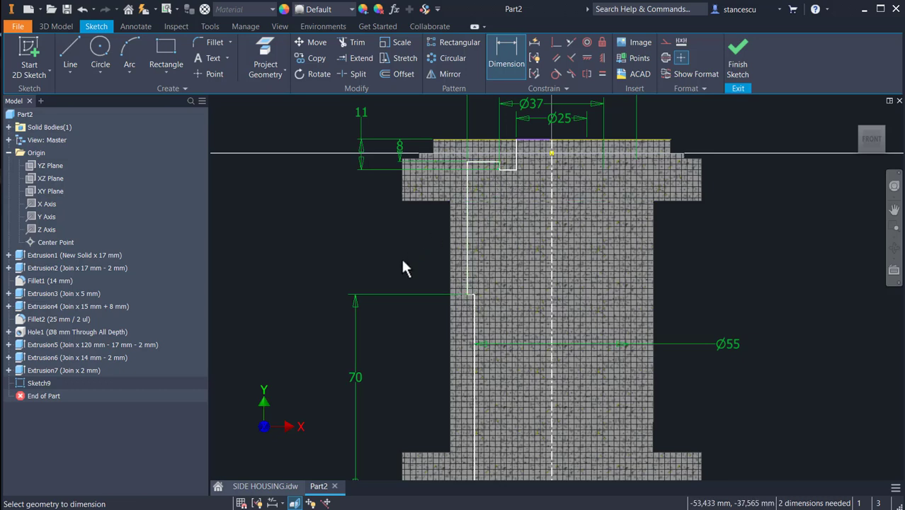
{"action": "scroll", "coordinate": [400, 263], "scroll_direction": "up", "scroll_amount": 3}
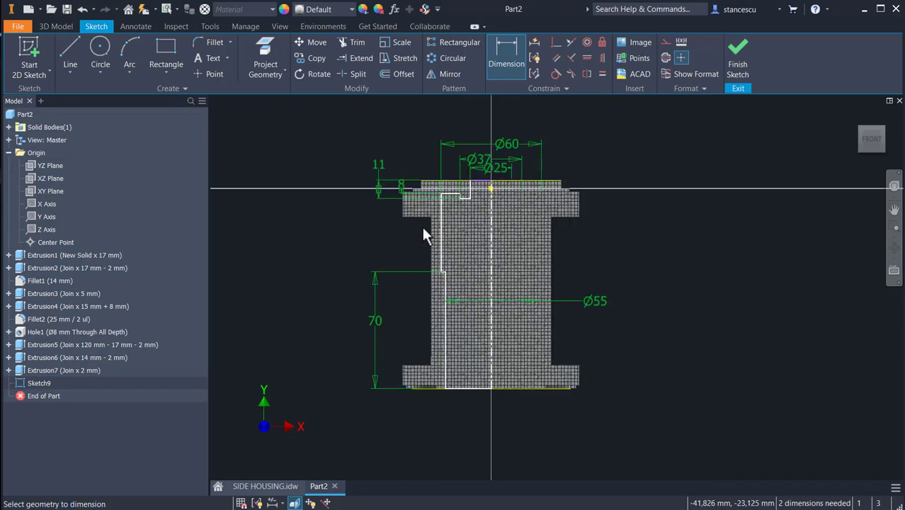
{"action": "scroll", "coordinate": [423, 236], "scroll_direction": "down", "scroll_amount": 5}
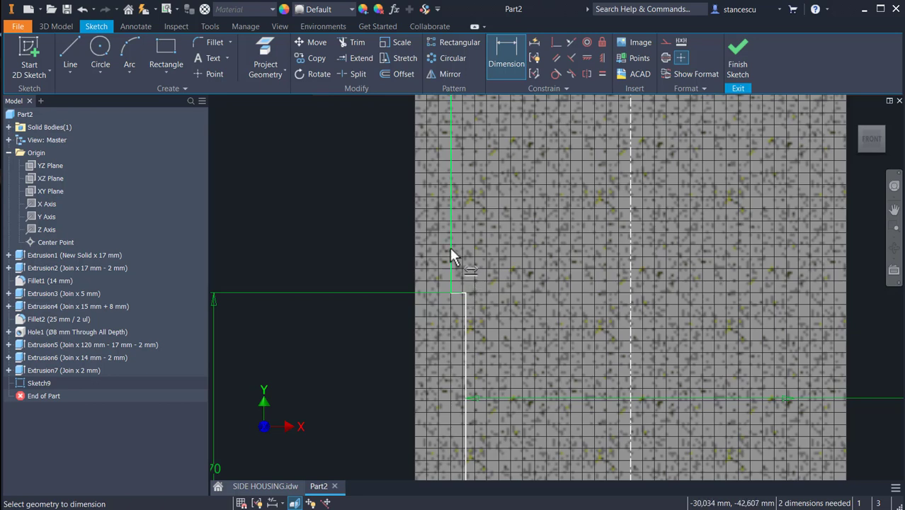
{"action": "scroll", "coordinate": [340, 228], "scroll_direction": "down", "scroll_amount": 3}
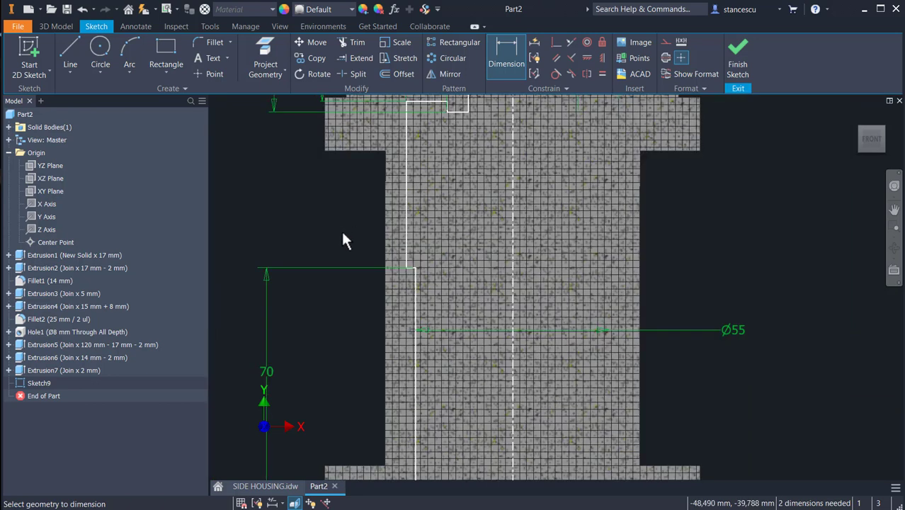
{"action": "scroll", "coordinate": [340, 229], "scroll_direction": "down", "scroll_amount": 1}
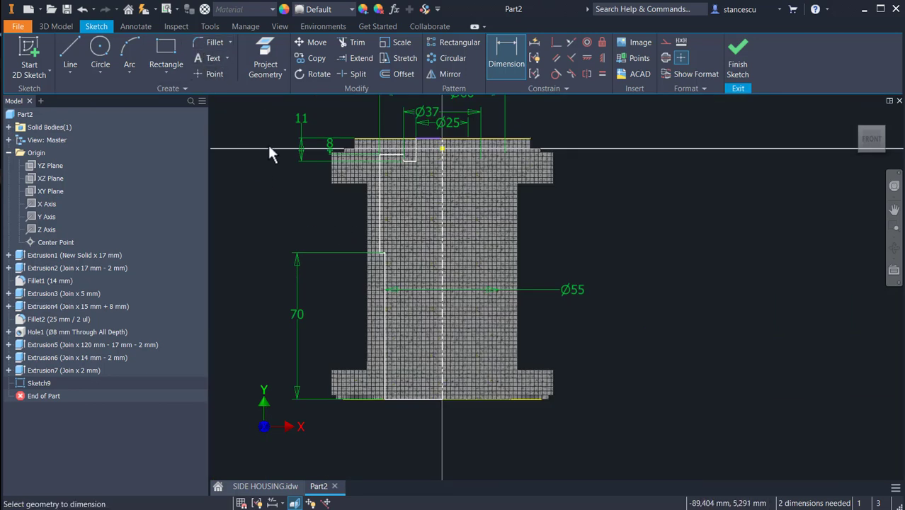
{"action": "middle_click_drag", "start_coordinate": [345, 155], "coordinate": [440, 210]}
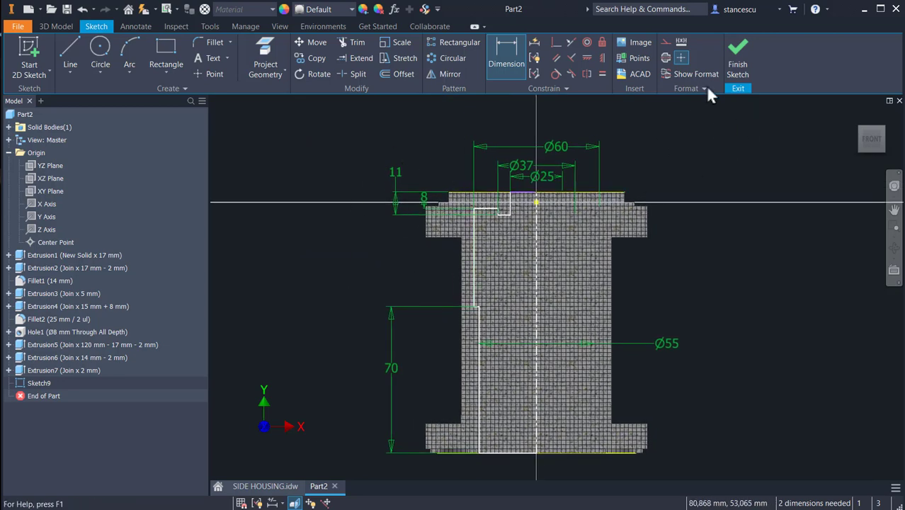
{"action": "left_click", "coordinate": [739, 65]}
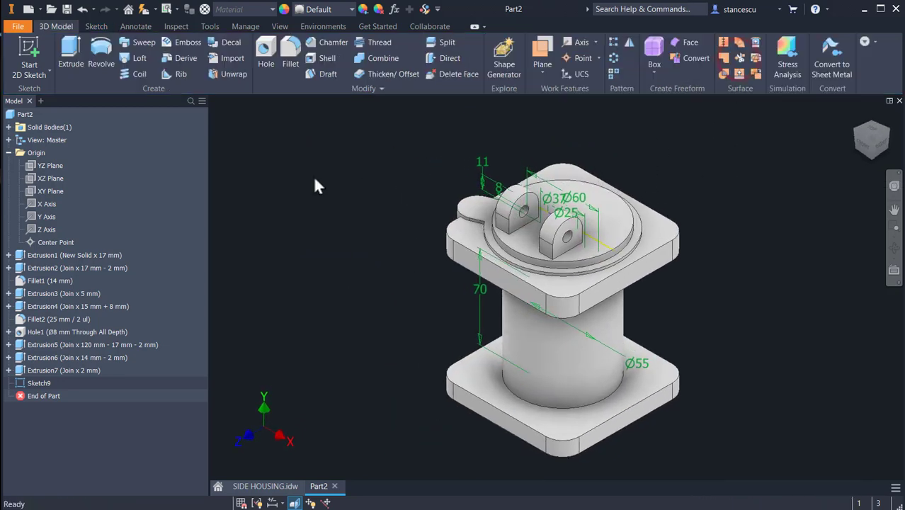
Step: Revolve the bore profile a full 360 degrees around the centerline as a cut
{"action": "left_click", "coordinate": [96, 61]}
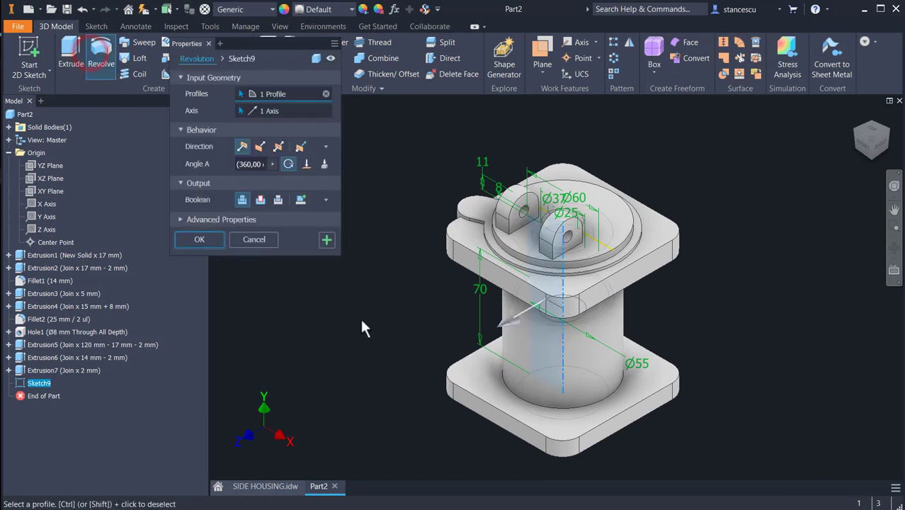
{"action": "left_click", "coordinate": [258, 200]}
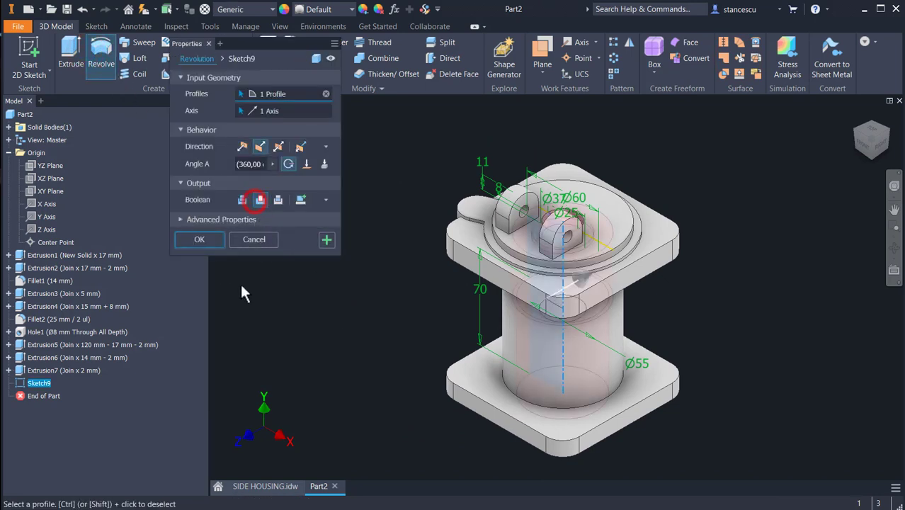
{"action": "left_click", "coordinate": [213, 239]}
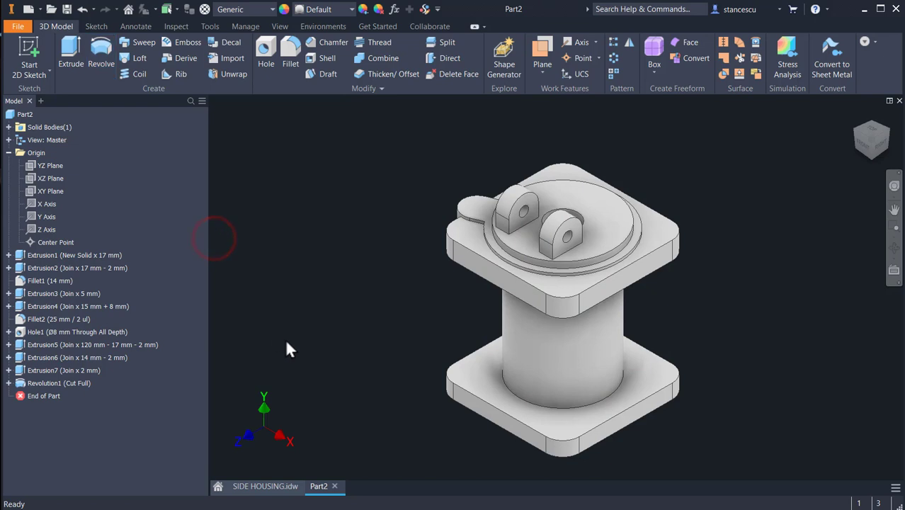
Step: Start a 4 mm fillet on the inner end edge of the 60 mm bore and the base edge of the raised ring around the hole
{"action": "middle_click_drag", "start_coordinate": [311, 355], "coordinate": [325, 275], "text": "shift"}
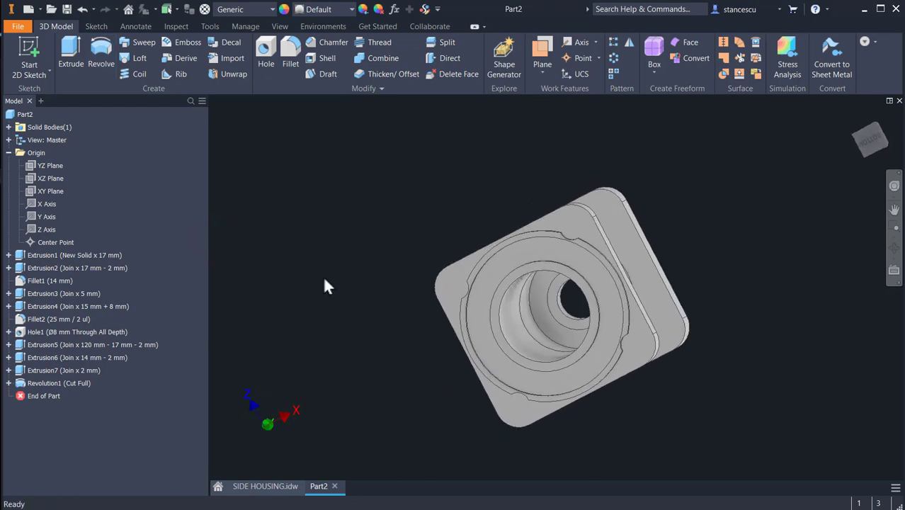
{"action": "left_click", "coordinate": [290, 53]}
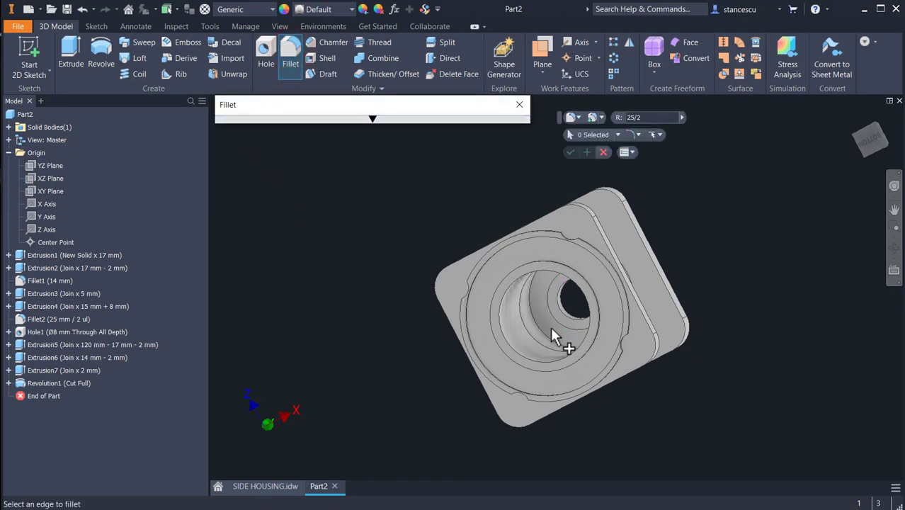
{"action": "left_click", "coordinate": [524, 347]}
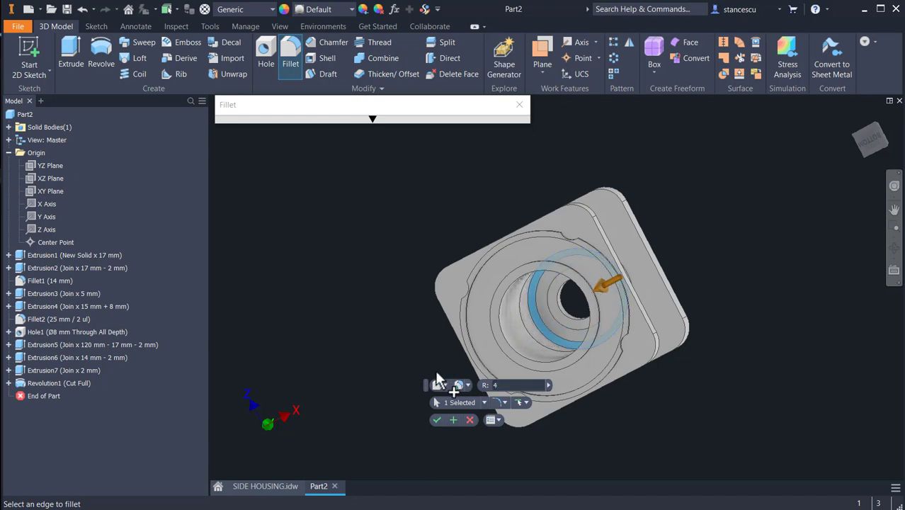
{"action": "middle_click_drag", "start_coordinate": [536, 351], "coordinate": [557, 345], "text": "shift"}
{"action": "scroll", "coordinate": [572, 334], "scroll_direction": "up", "scroll_amount": 3}
{"action": "scroll", "coordinate": [571, 333], "scroll_direction": "up", "scroll_amount": 3}
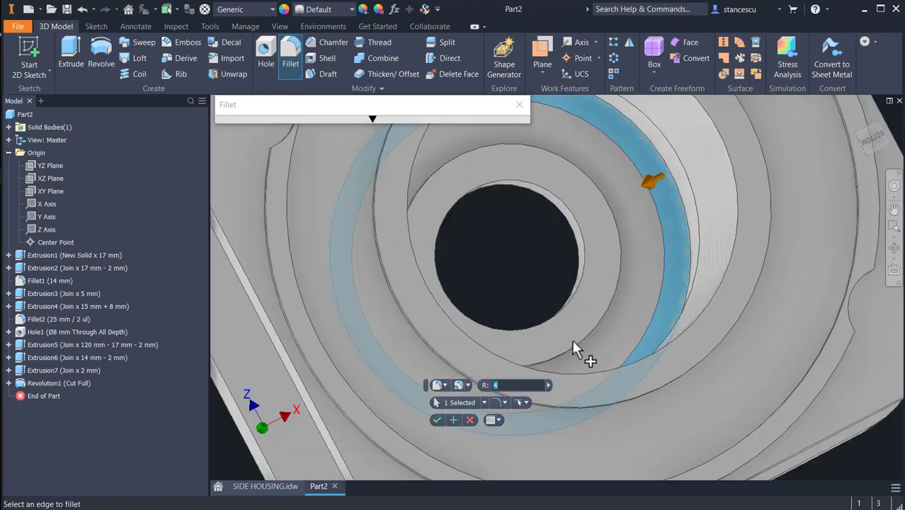
{"action": "middle_click_drag", "start_coordinate": [563, 364], "coordinate": [535, 360], "text": "shift"}
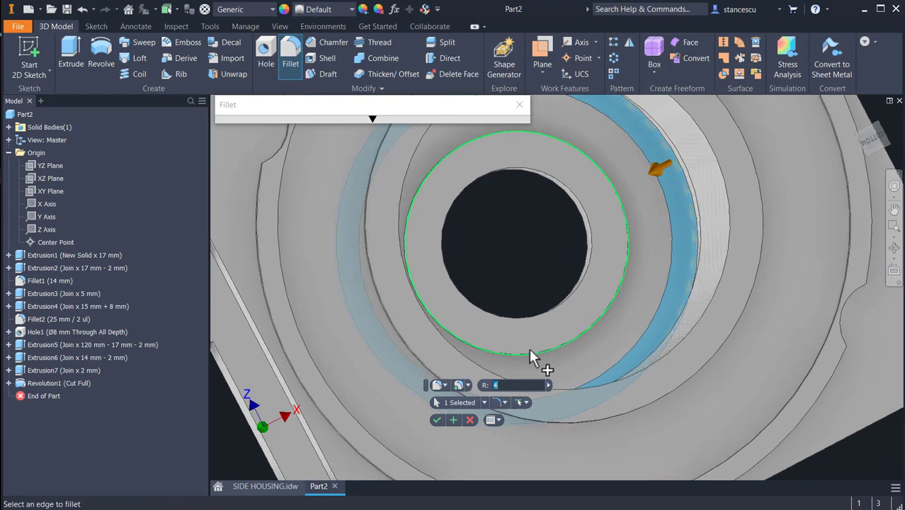
{"action": "scroll", "coordinate": [466, 356], "scroll_direction": "up", "scroll_amount": 3}
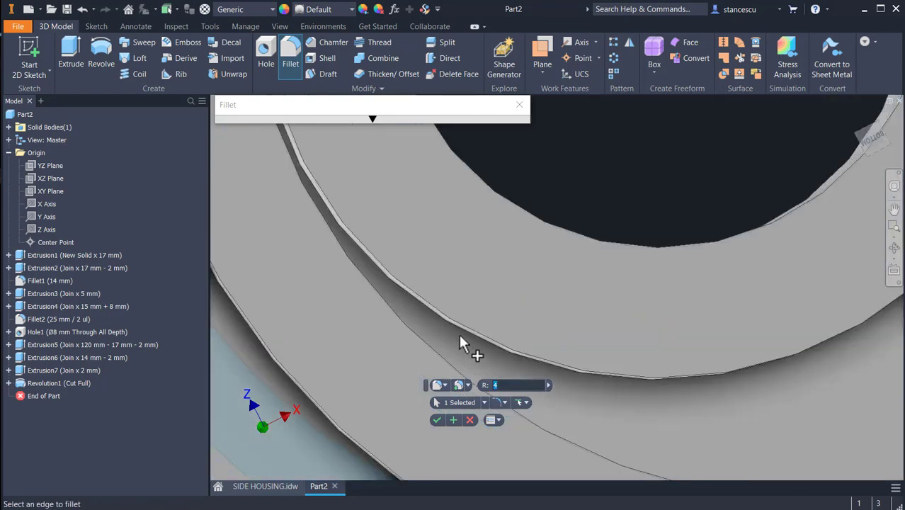
{"action": "left_click", "coordinate": [461, 332]}
{"action": "scroll", "coordinate": [552, 393], "scroll_direction": "down", "scroll_amount": 6}
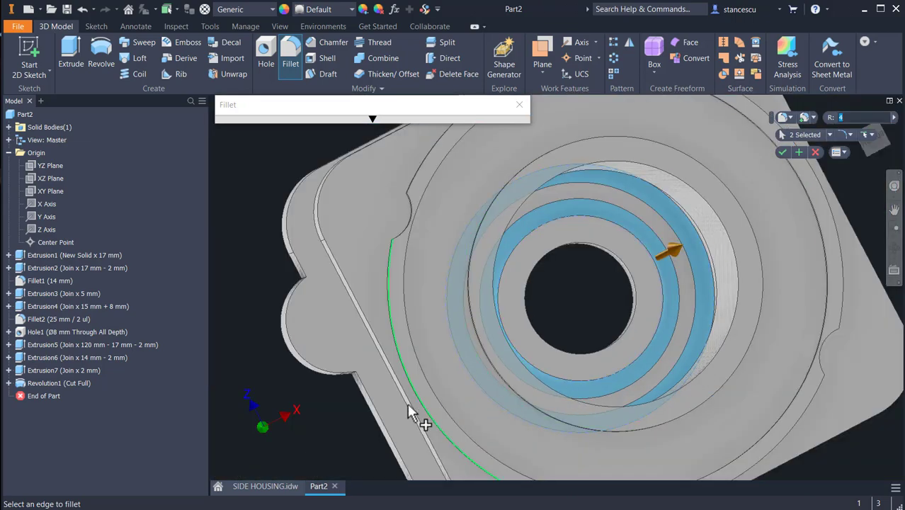
Step: Add the step edge inside the bore, one lug's outer and front base edges, and the other lug's front base edge to the 4 mm fillet
{"action": "middle_click_drag", "start_coordinate": [356, 432], "coordinate": [528, 403], "text": "shift"}
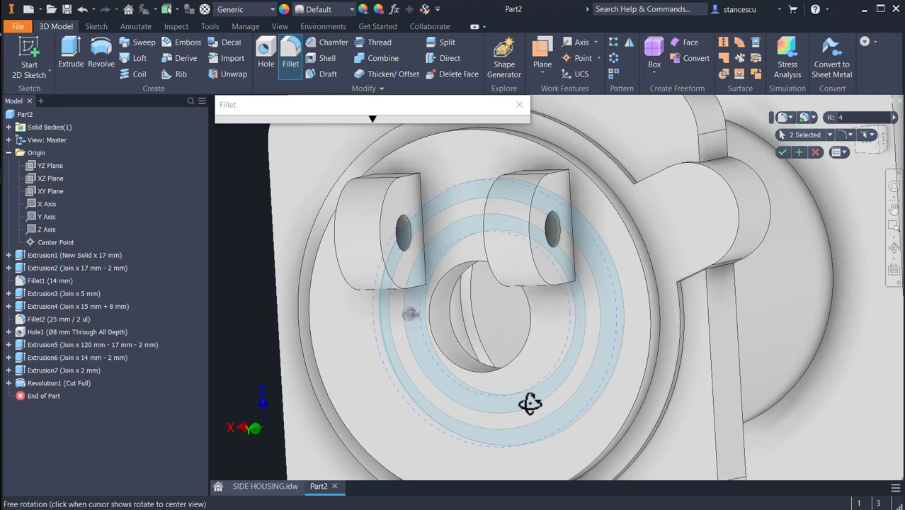
{"action": "left_click", "coordinate": [468, 332]}
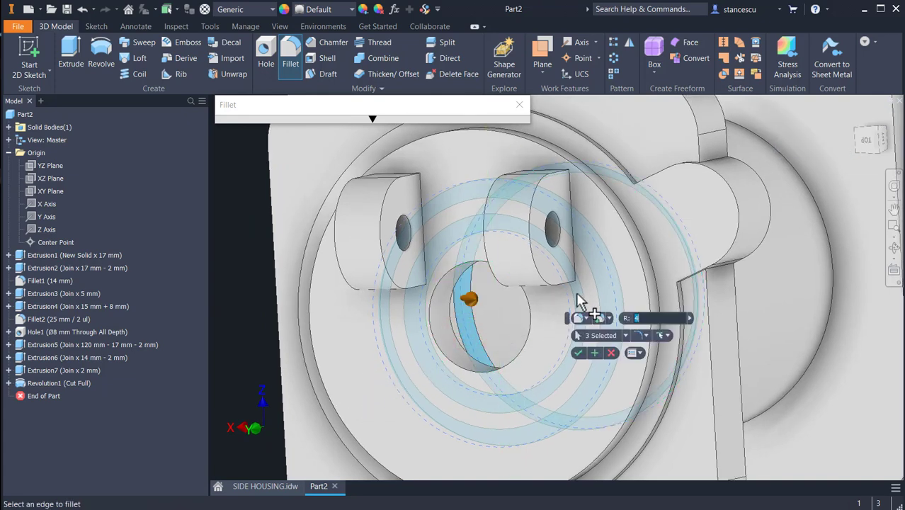
{"action": "left_click", "coordinate": [575, 219]}
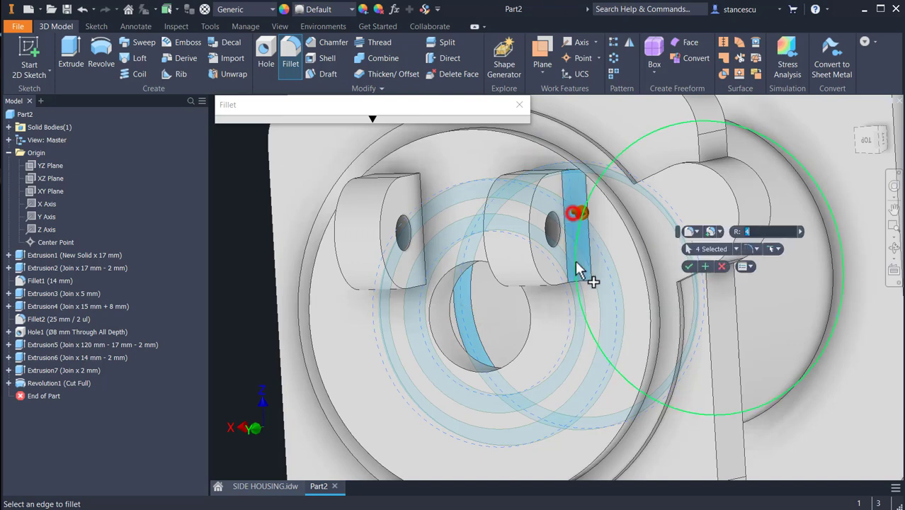
{"action": "middle_click_drag", "start_coordinate": [556, 323], "coordinate": [552, 304], "text": "shift"}
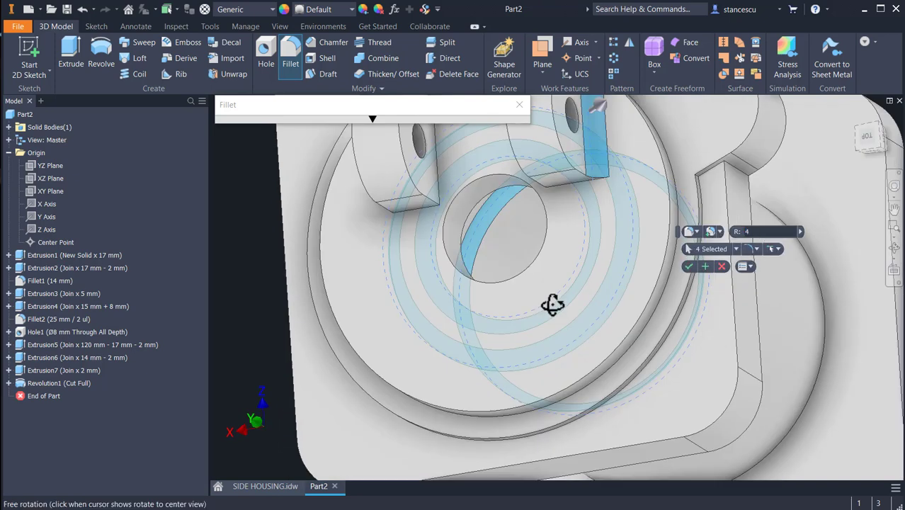
{"action": "left_click", "coordinate": [570, 195]}
{"action": "middle_click_drag", "start_coordinate": [582, 237], "coordinate": [577, 331]}
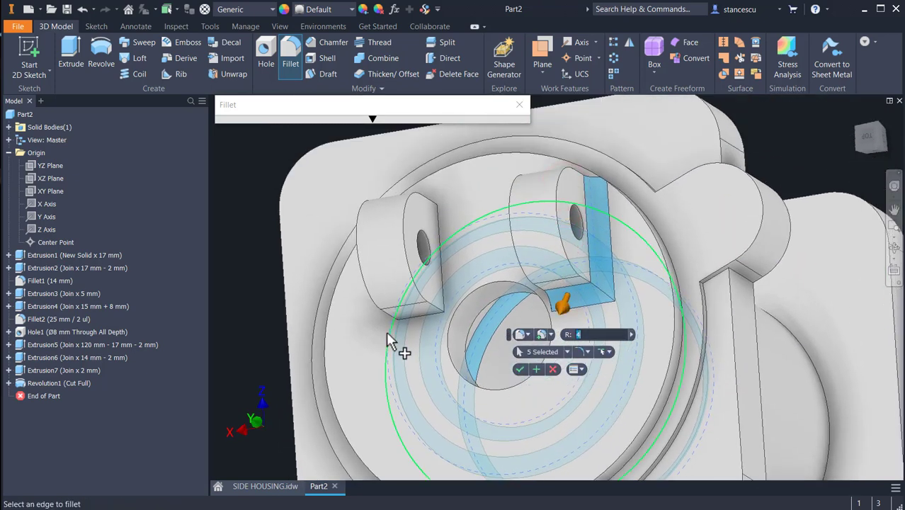
{"action": "left_click", "coordinate": [418, 319]}
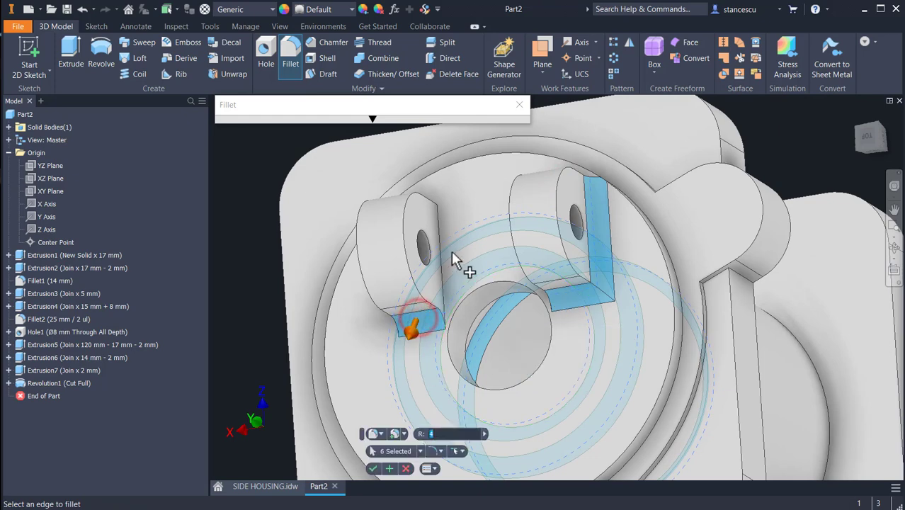
Step: Add the second lug's outer base edge and both lugs' rear base edges, and apply the 4 mm fillet
{"action": "middle_click_drag", "start_coordinate": [467, 373], "coordinate": [513, 373], "text": "shift"}
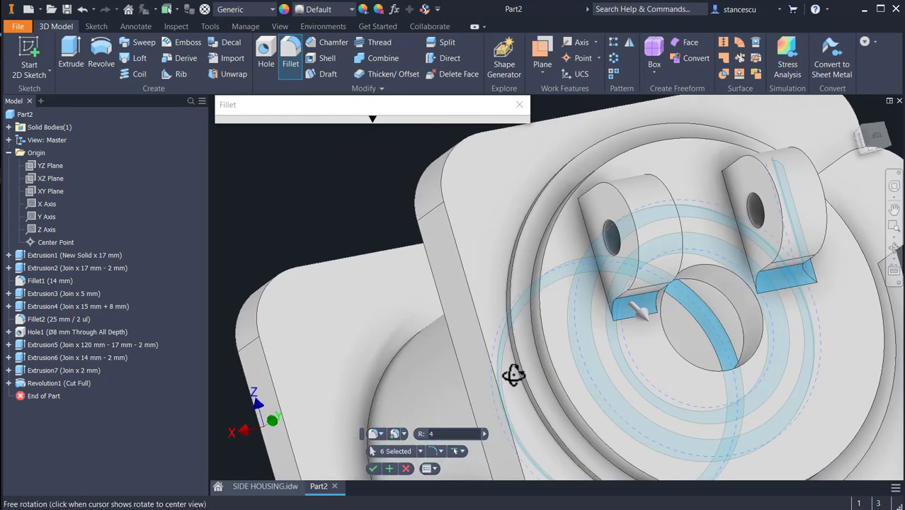
{"action": "left_click", "coordinate": [596, 278]}
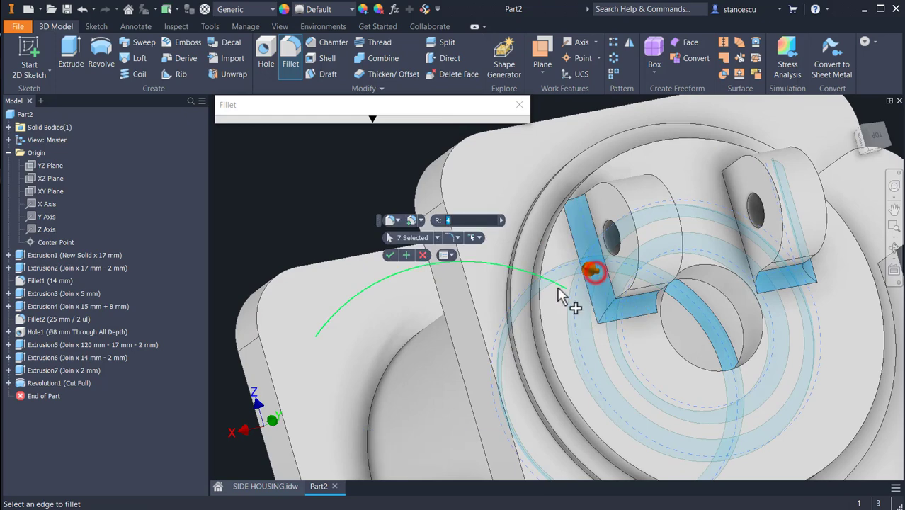
{"action": "middle_click_drag", "start_coordinate": [565, 299], "coordinate": [578, 368], "text": "shift"}
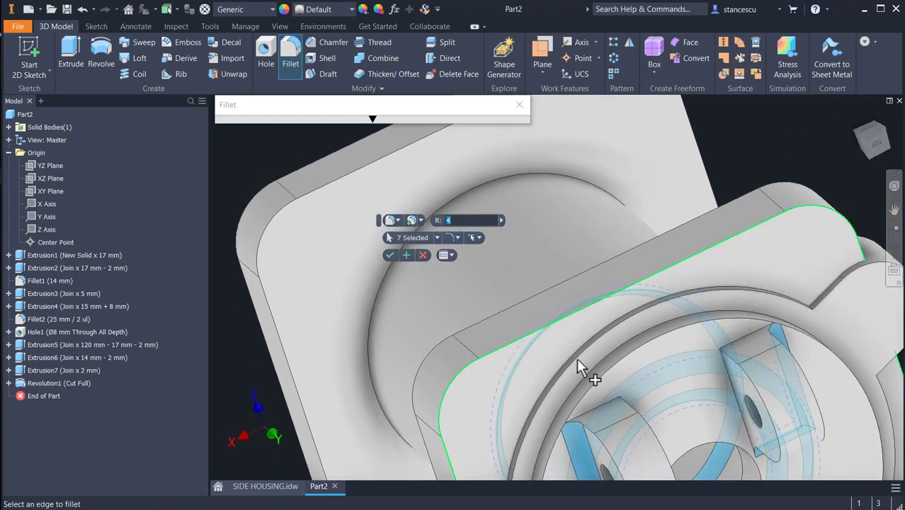
{"action": "left_click", "coordinate": [601, 414]}
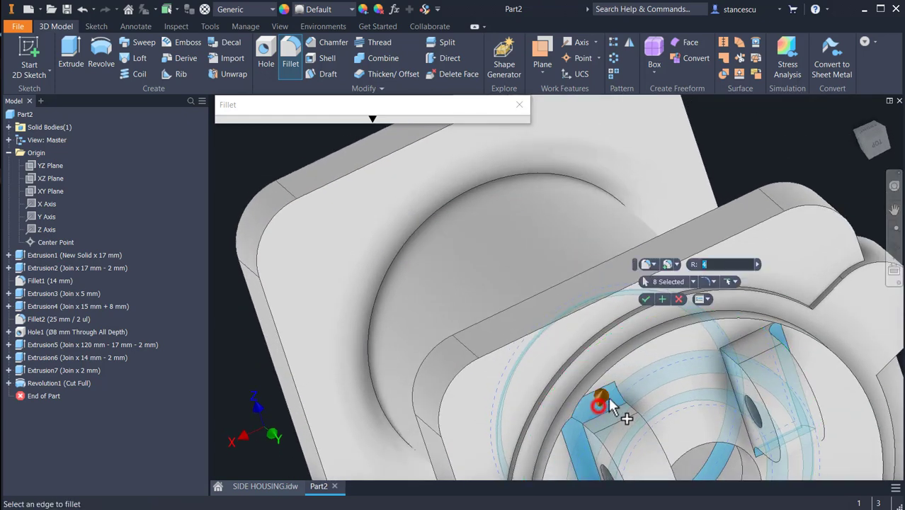
{"action": "left_click", "coordinate": [736, 345]}
{"action": "left_click", "coordinate": [778, 234]}
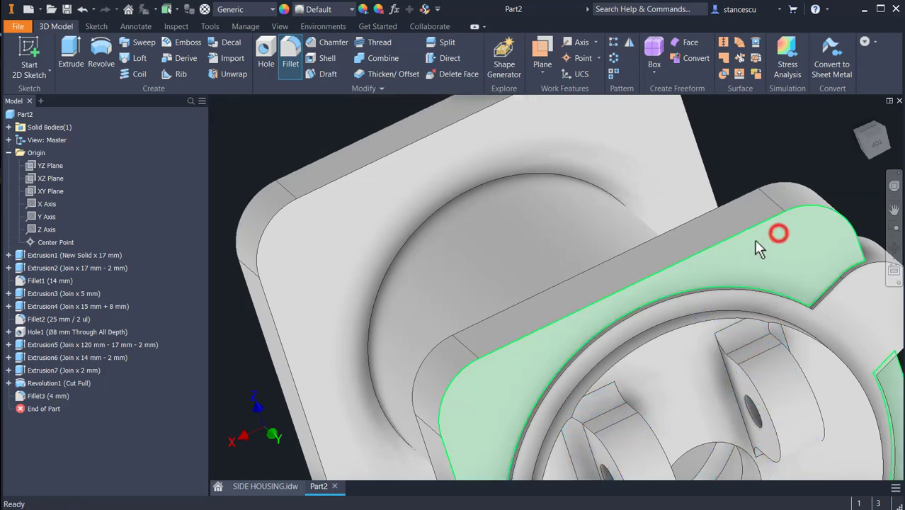
{"action": "key", "text": "F6"}
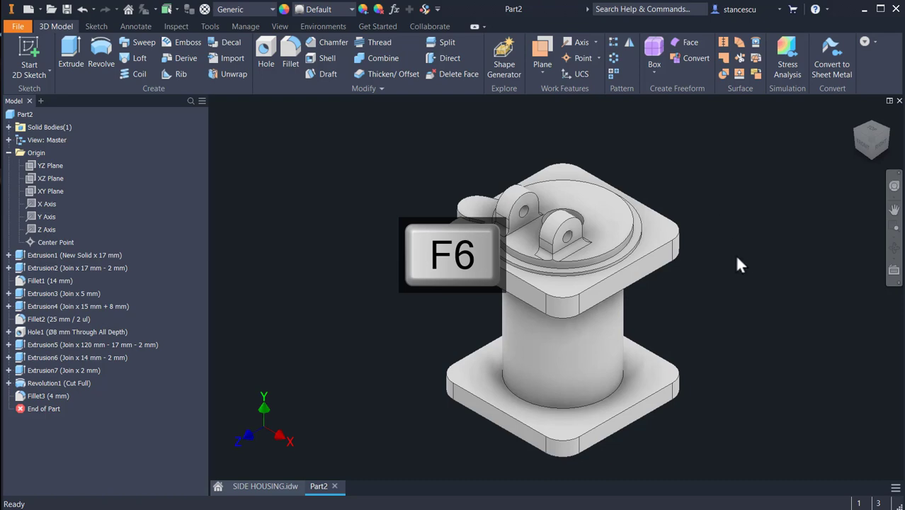
Step: Examine section B-B in the SIDE HOUSING drawing for the side rib's dimensions and radii, and compare it with section C-C
{"action": "left_click", "coordinate": [265, 486]}
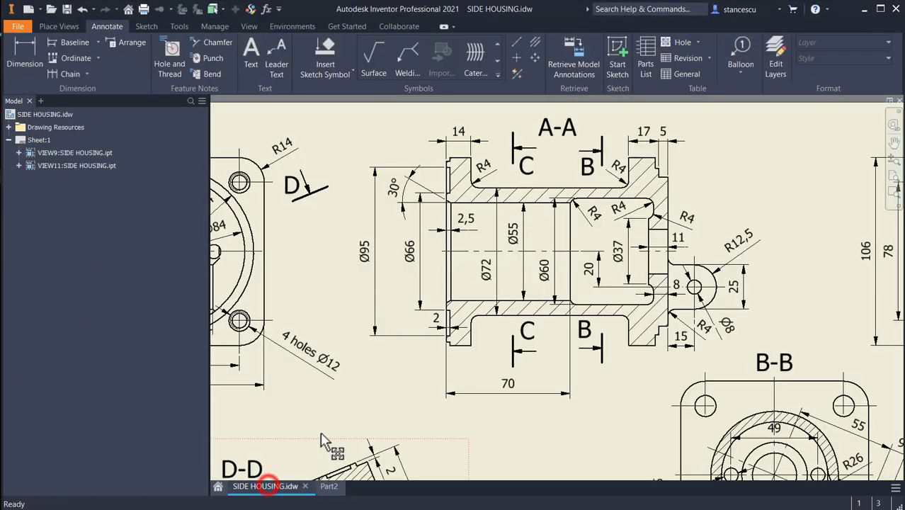
{"action": "scroll", "coordinate": [427, 378], "scroll_direction": "up", "scroll_amount": 3}
{"action": "mouse_move", "coordinate": [427, 378]}
{"action": "middle_mouse_down"}
{"action": "mouse_move", "coordinate": [553, 241]}
{"action": "mouse_move", "coordinate": [523, 219]}
{"action": "mouse_move", "coordinate": [542, 282]}
{"action": "middle_mouse_up"}
{"action": "scroll", "coordinate": [659, 283], "scroll_direction": "down", "scroll_amount": 3}
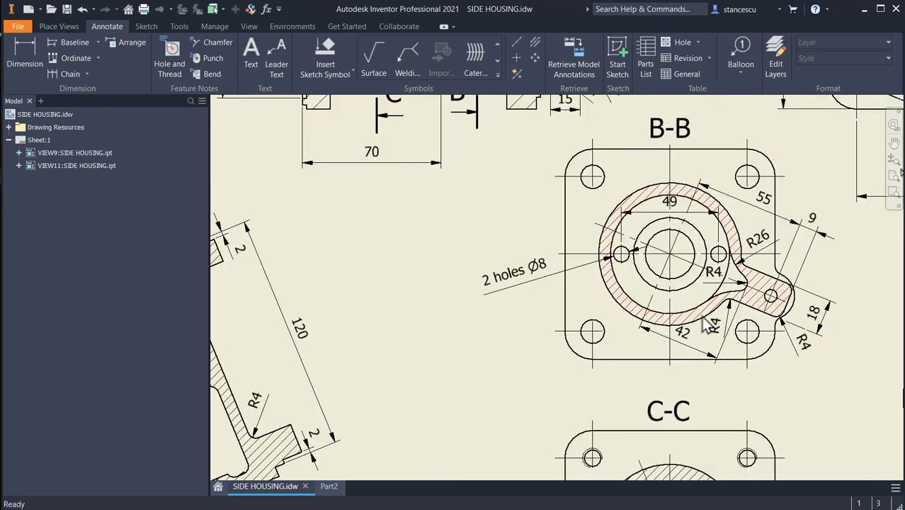
{"action": "left_click", "coordinate": [739, 267]}
{"action": "middle_click_drag", "start_coordinate": [710, 351], "coordinate": [616, 360]}
{"action": "scroll", "coordinate": [615, 360], "scroll_direction": "down", "scroll_amount": 3}
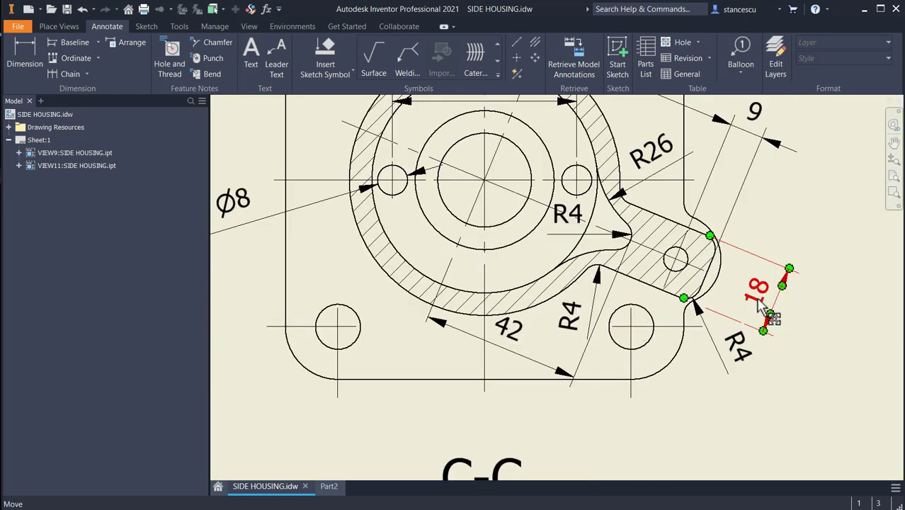
{"action": "middle_click_drag", "start_coordinate": [615, 353], "coordinate": [650, 428]}
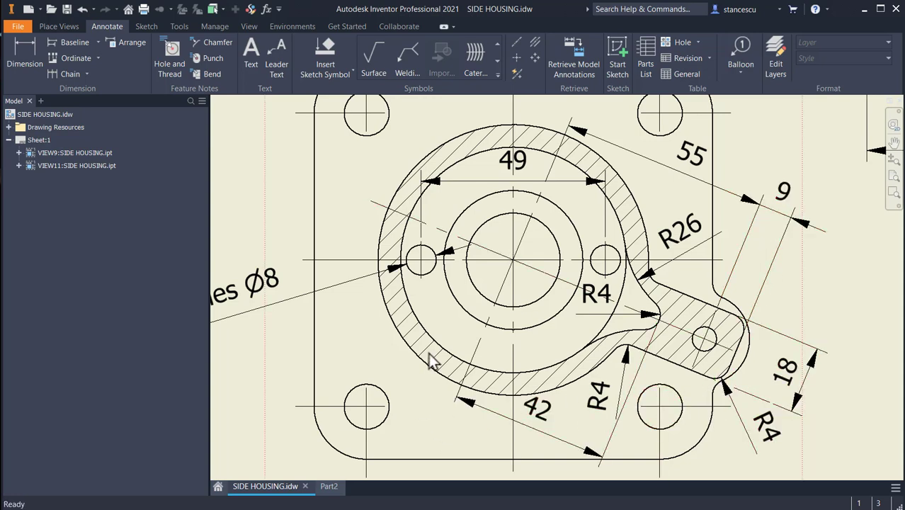
{"action": "scroll", "coordinate": [433, 361], "scroll_direction": "down", "scroll_amount": 5}
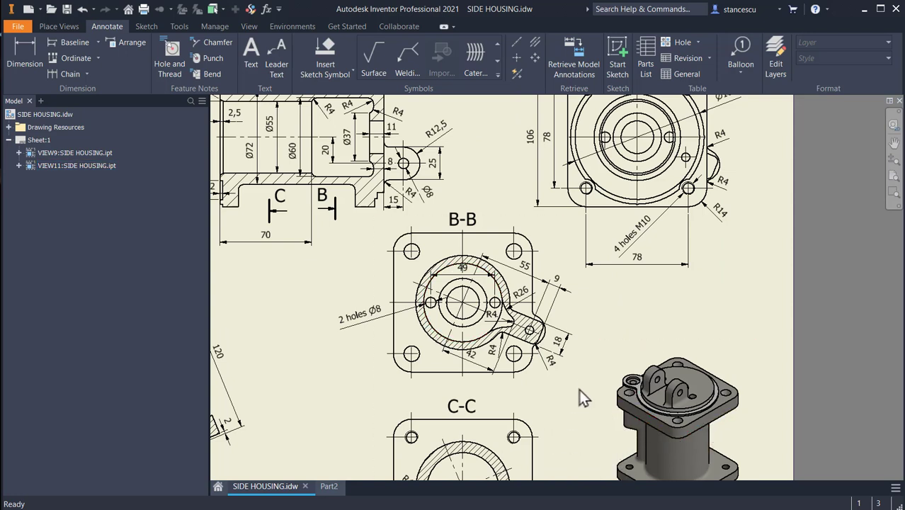
{"action": "mouse_move", "coordinate": [585, 385]}
{"action": "middle_mouse_down"}
{"action": "mouse_move", "coordinate": [670, 414]}
{"action": "mouse_move", "coordinate": [670, 382]}
{"action": "middle_mouse_up"}
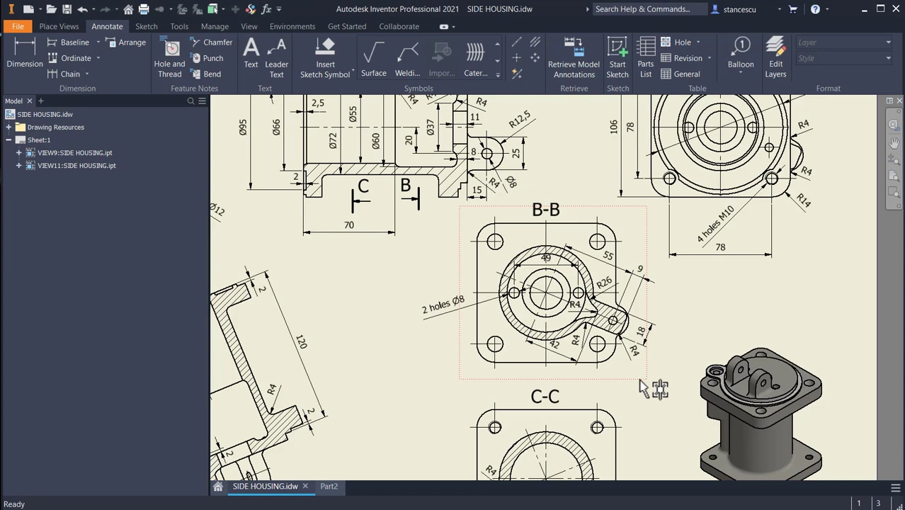
{"action": "middle_click_drag", "start_coordinate": [641, 388], "coordinate": [663, 330]}
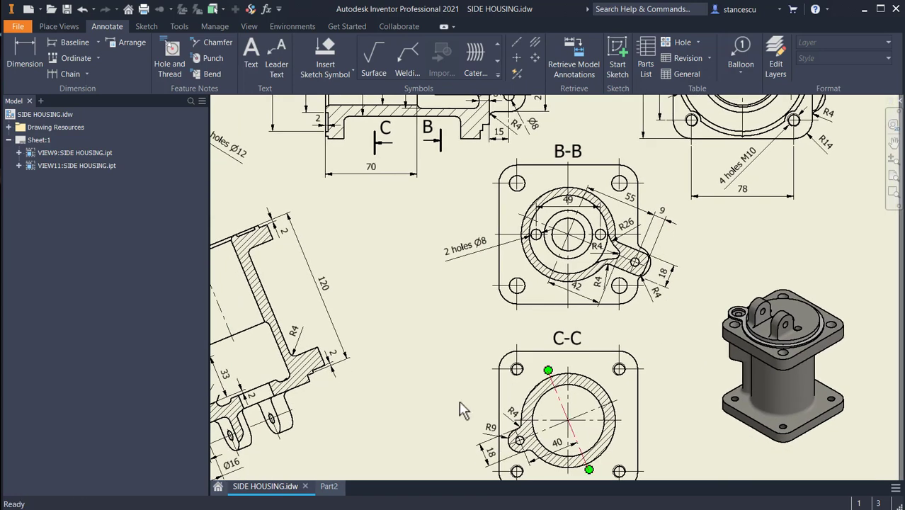
Step: Return to Part2, start a sketch on the underside of the upper flange, and slice the graphics at the sketch plane
{"action": "left_click", "coordinate": [330, 485]}
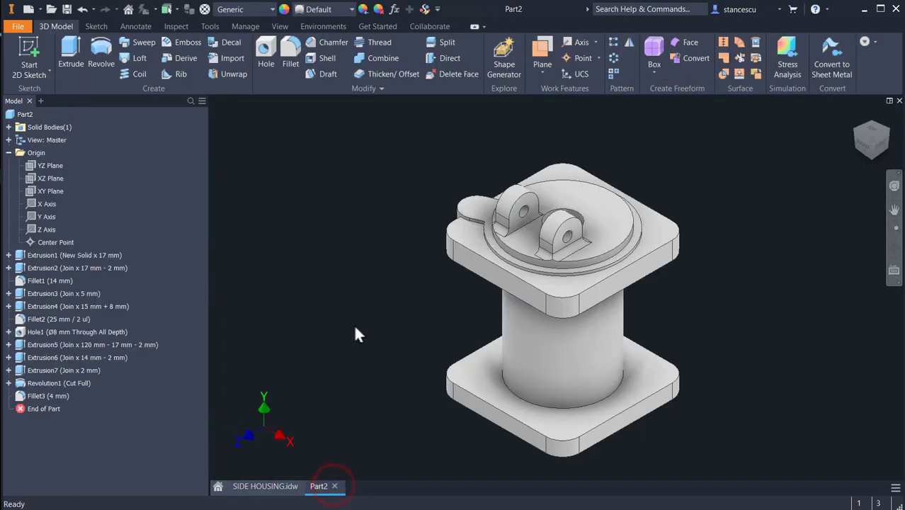
{"action": "middle_click_drag", "start_coordinate": [355, 352], "coordinate": [368, 288], "text": "shift"}
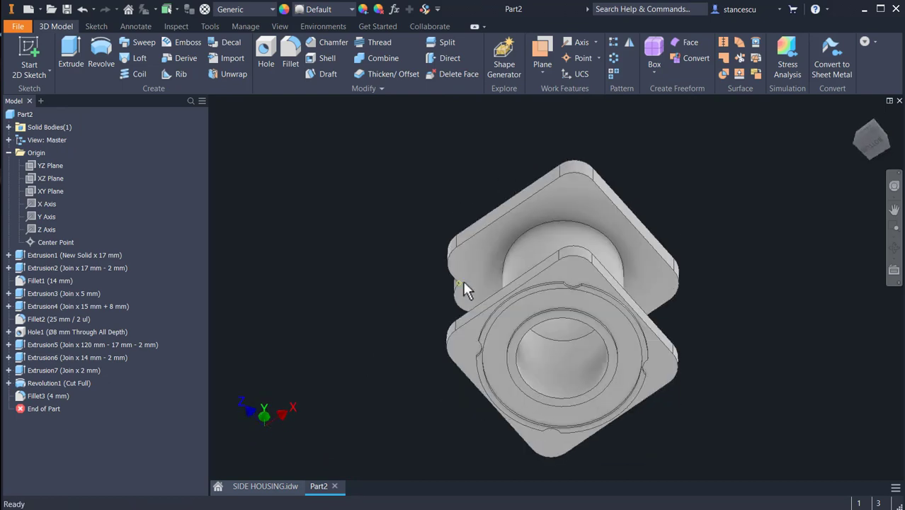
{"action": "left_click", "coordinate": [479, 261]}
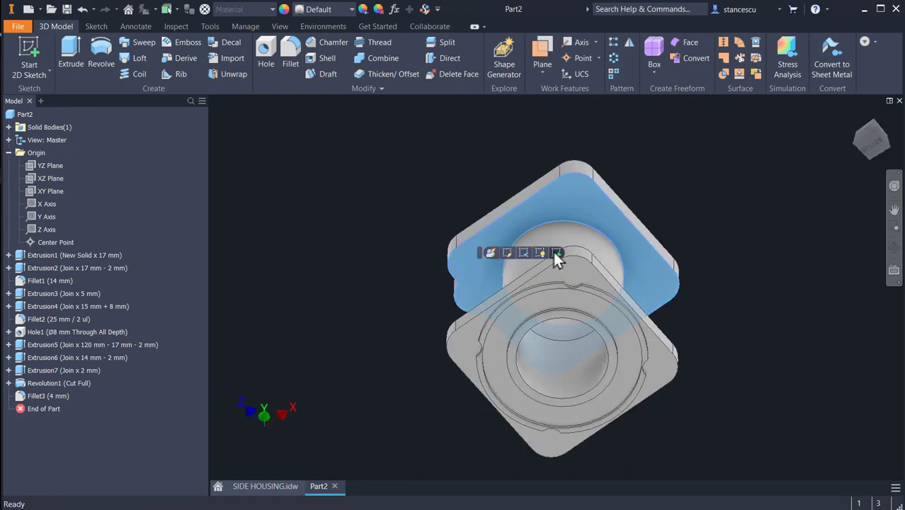
{"action": "left_click", "coordinate": [553, 252]}
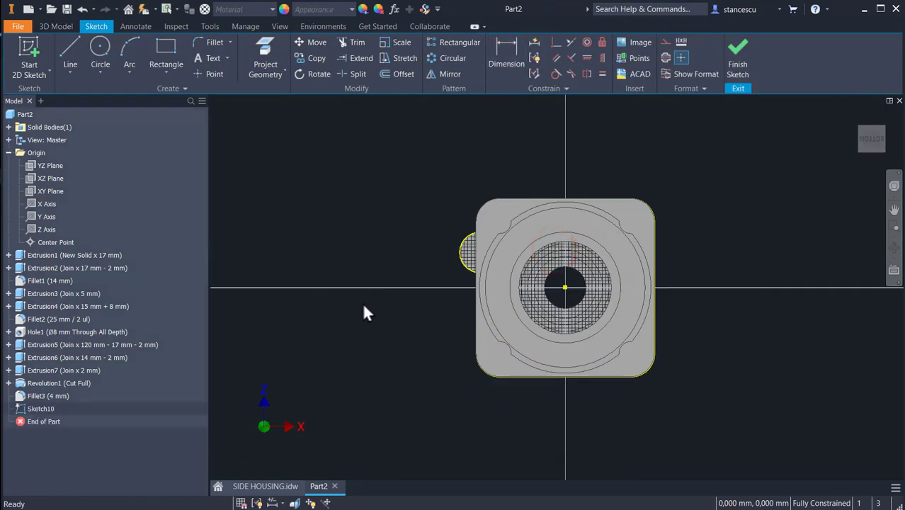
{"action": "key", "text": "F7"}
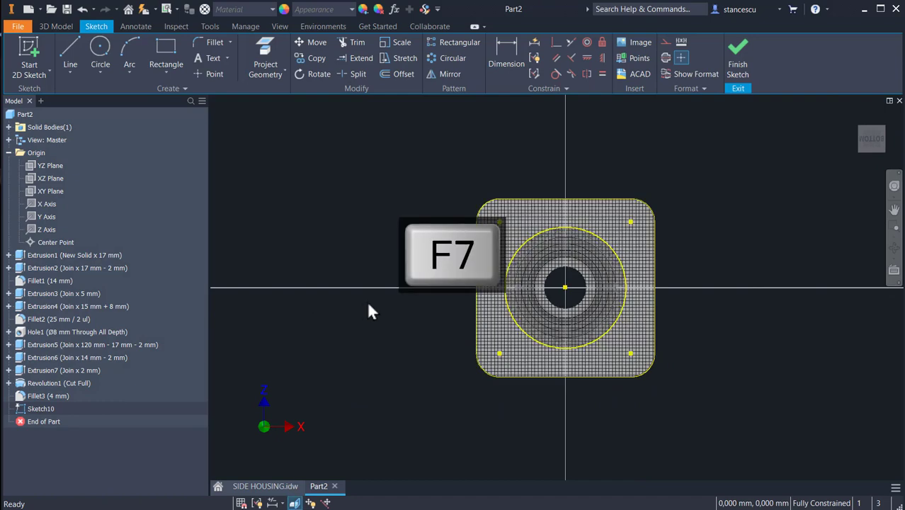
Step: Sketch a tilted three-point rectangle about 16 mm wide from the rounded side lobe to the cylinder's outer circle
{"action": "scroll", "coordinate": [503, 262], "scroll_direction": "up", "scroll_amount": 6}
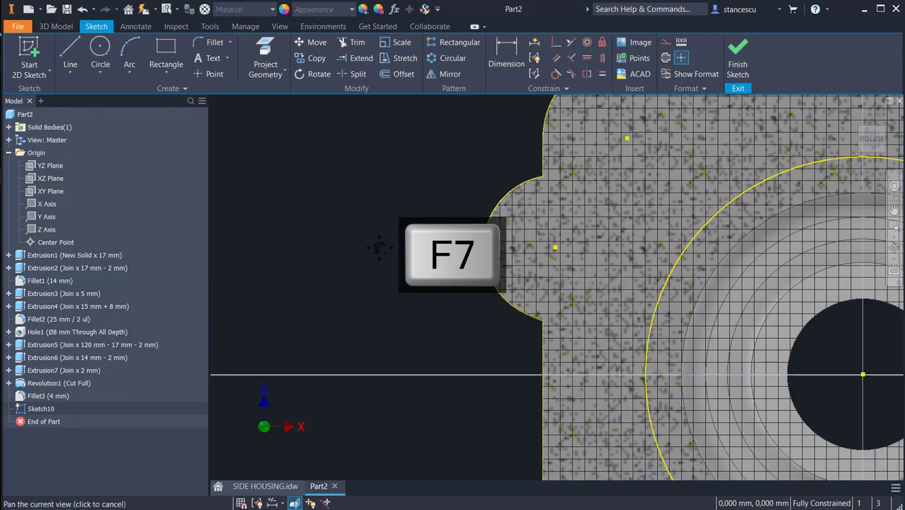
{"action": "scroll", "coordinate": [301, 252], "scroll_direction": "down", "scroll_amount": 3}
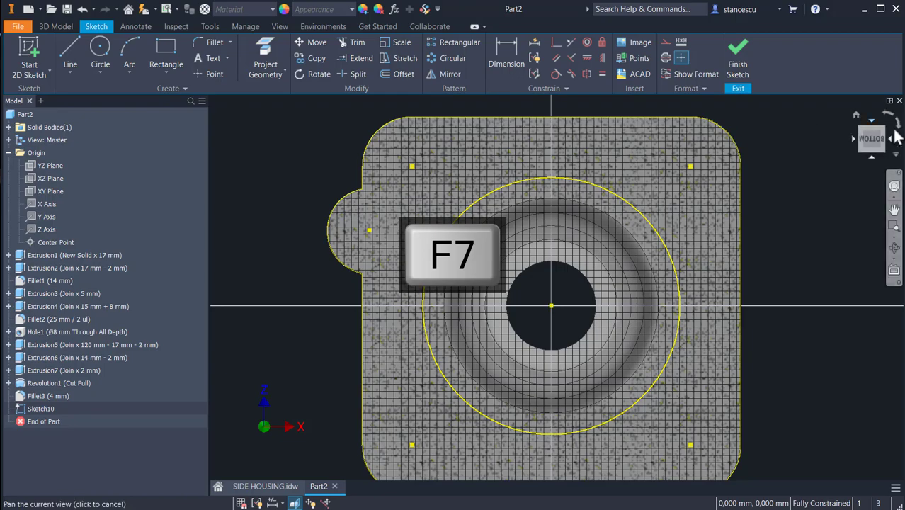
{"action": "left_click", "coordinate": [894, 123]}
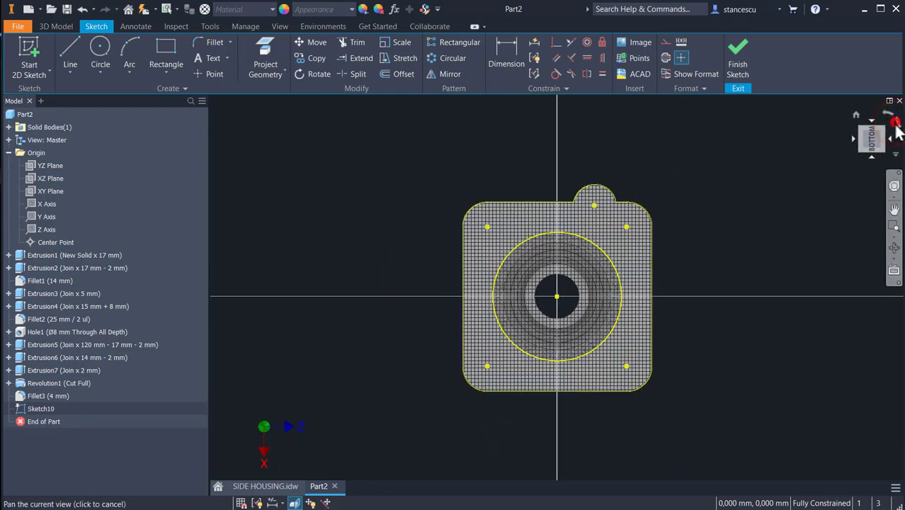
{"action": "left_click", "coordinate": [894, 123]}
{"action": "scroll", "coordinate": [685, 307], "scroll_direction": "up", "scroll_amount": 3}
{"action": "middle_click_drag", "start_coordinate": [675, 306], "coordinate": [756, 325]}
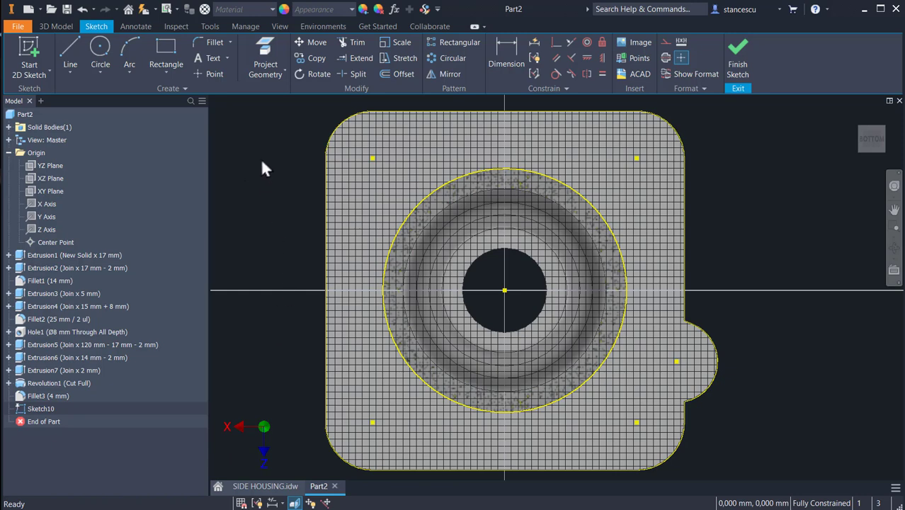
{"action": "left_click", "coordinate": [167, 72]}
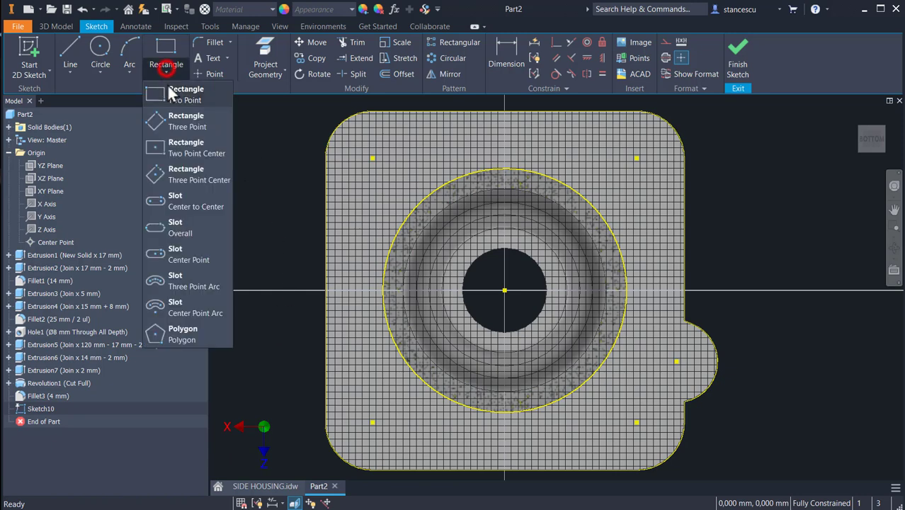
{"action": "left_click", "coordinate": [184, 118]}
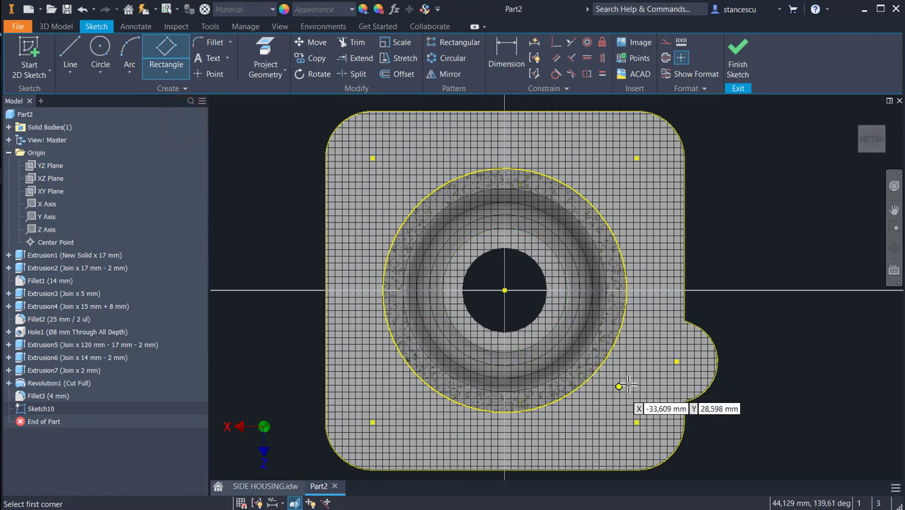
{"action": "left_click", "coordinate": [693, 347]}
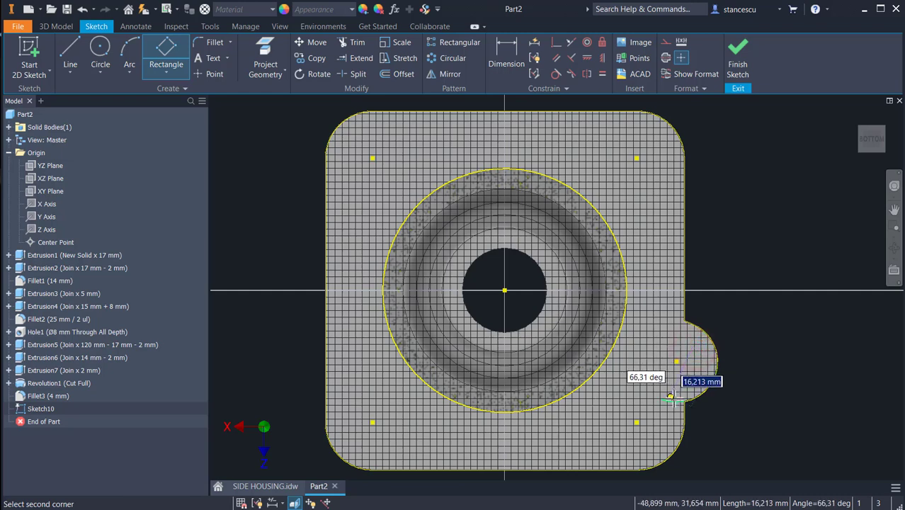
{"action": "left_click", "coordinate": [672, 397]}
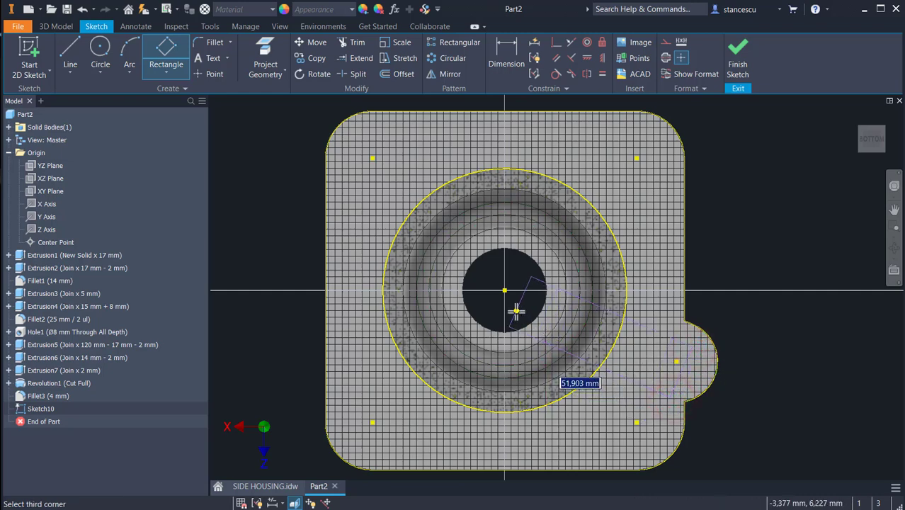
{"action": "left_click", "coordinate": [600, 366]}
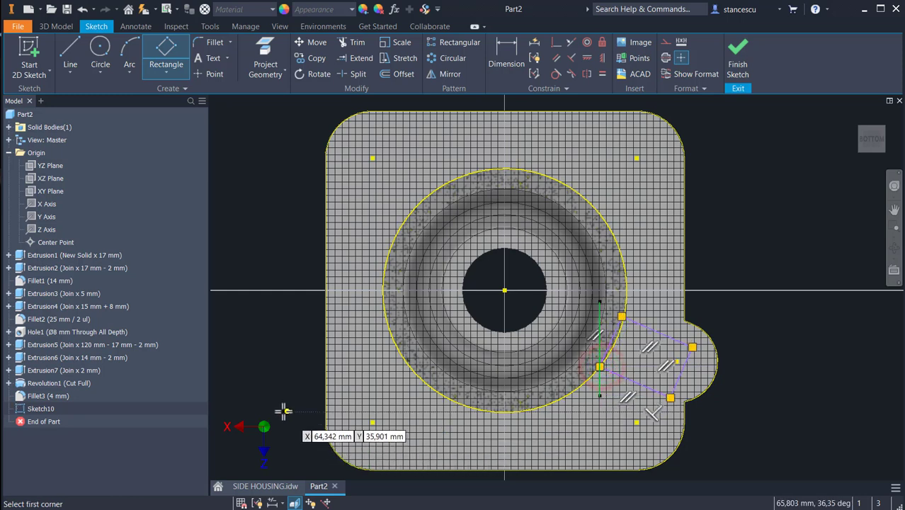
{"action": "key", "text": "Escape"}
Step: Constrain the rectangle's upper inner corner to be coincident with the cylinder's outer circle
{"action": "scroll", "coordinate": [564, 322], "scroll_direction": "up", "scroll_amount": 5}
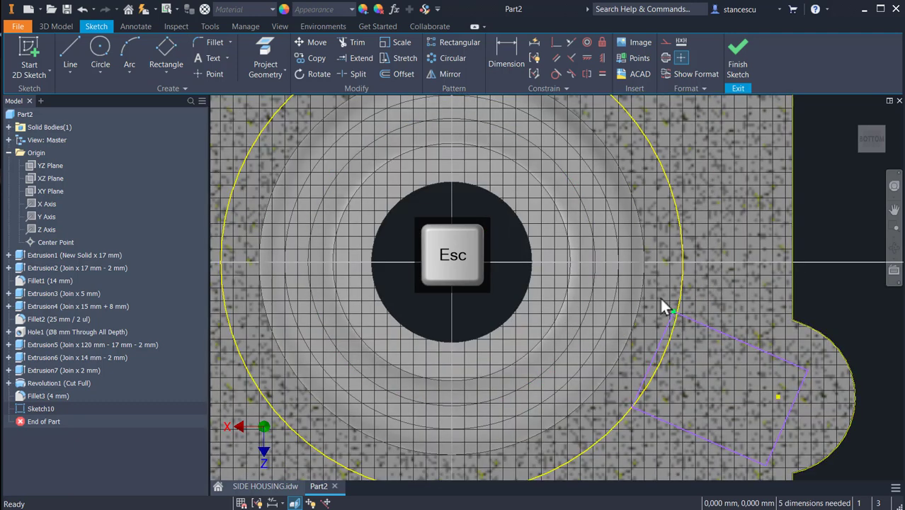
{"action": "left_click", "coordinate": [551, 43]}
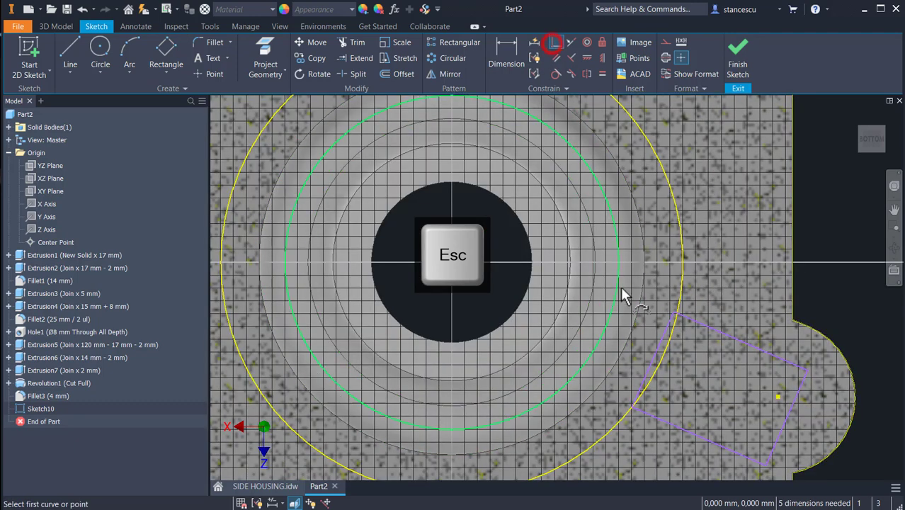
{"action": "left_click", "coordinate": [673, 312]}
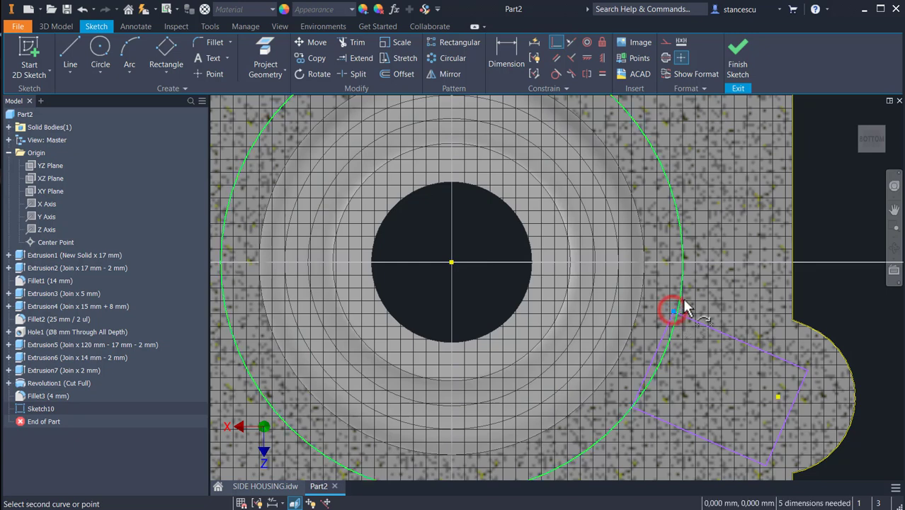
{"action": "left_click", "coordinate": [679, 295]}
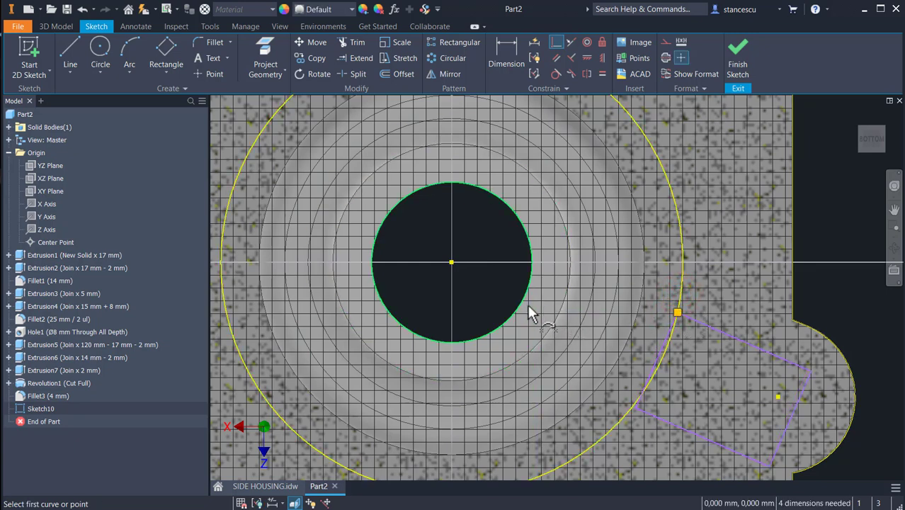
Step: Draw a construction line from the cylinder's center to the side lobe's arc center, and turn construction mode off
{"action": "left_click", "coordinate": [69, 48]}
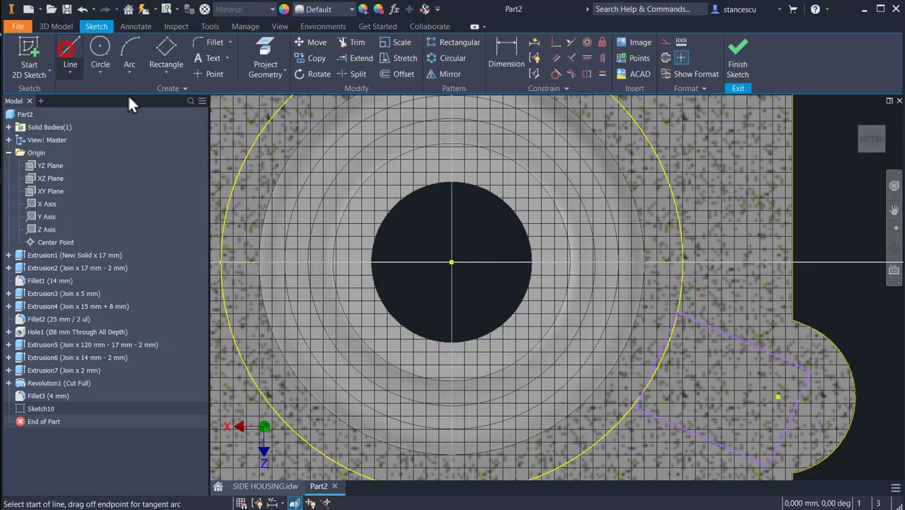
{"action": "left_click", "coordinate": [452, 263]}
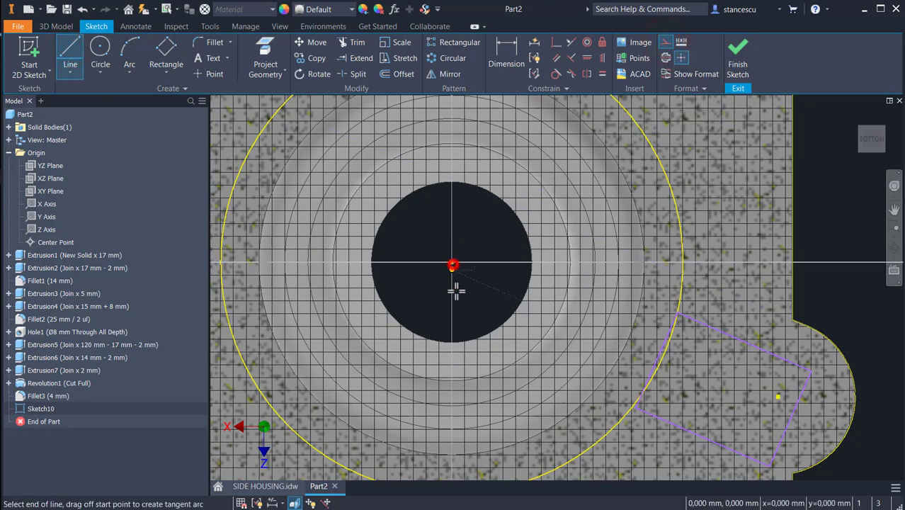
{"action": "left_click", "coordinate": [778, 397]}
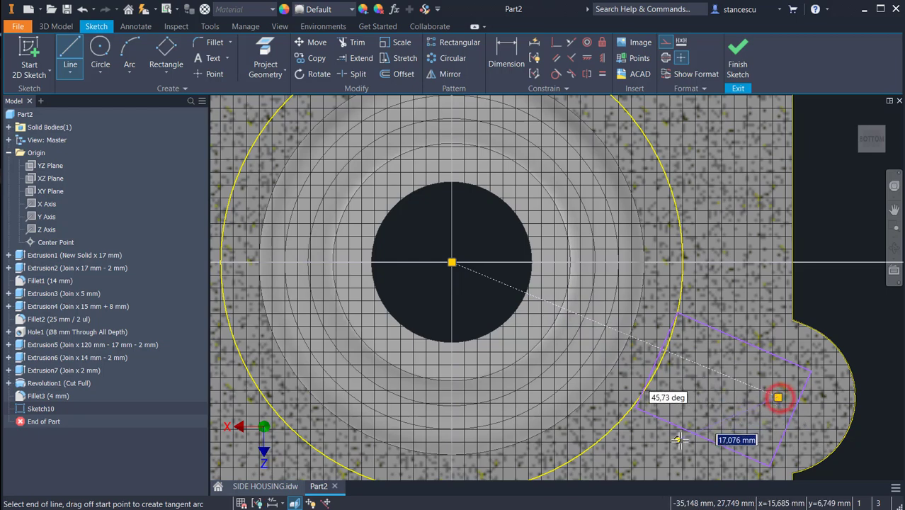
{"action": "key", "text": "Escape"}
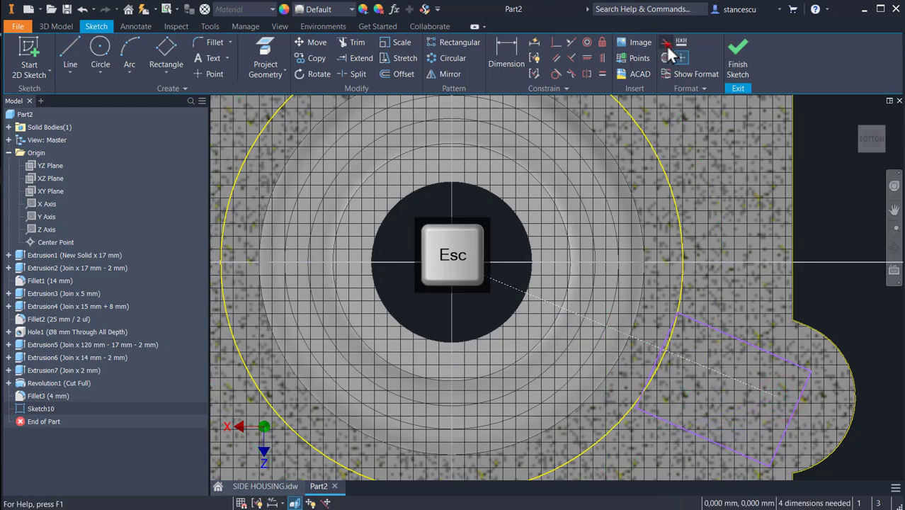
{"action": "left_click", "coordinate": [666, 44]}
Step: Make the rectangle's upper long side parallel to the construction line
{"action": "left_click", "coordinate": [554, 59]}
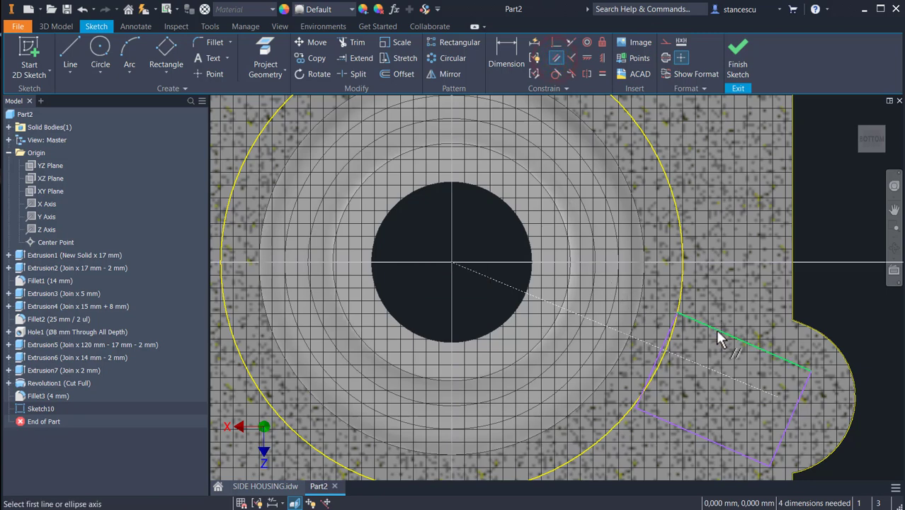
{"action": "left_click", "coordinate": [717, 332]}
{"action": "left_click", "coordinate": [695, 362]}
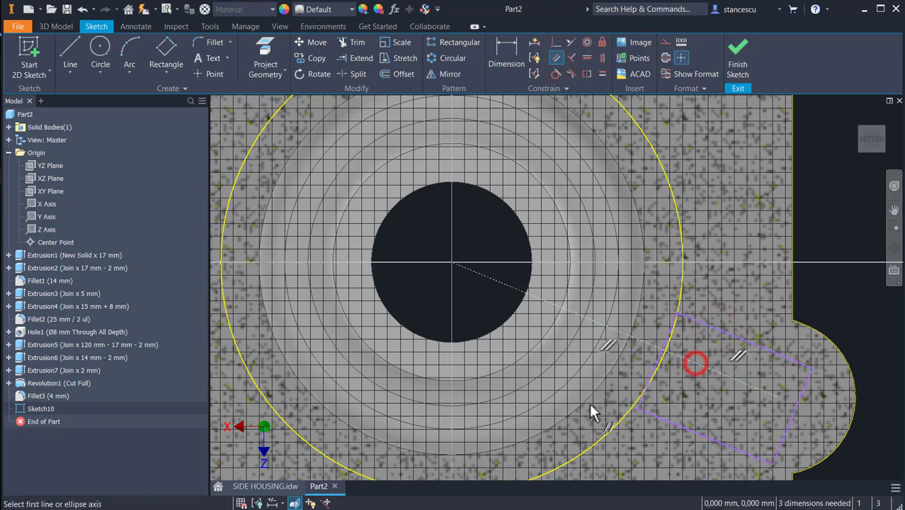
Step: Constrain the midpoint of the rectangle's outer short side to the construction line, and pull that side inward toward the cylinder
{"action": "middle_click_drag", "start_coordinate": [591, 400], "coordinate": [505, 283]}
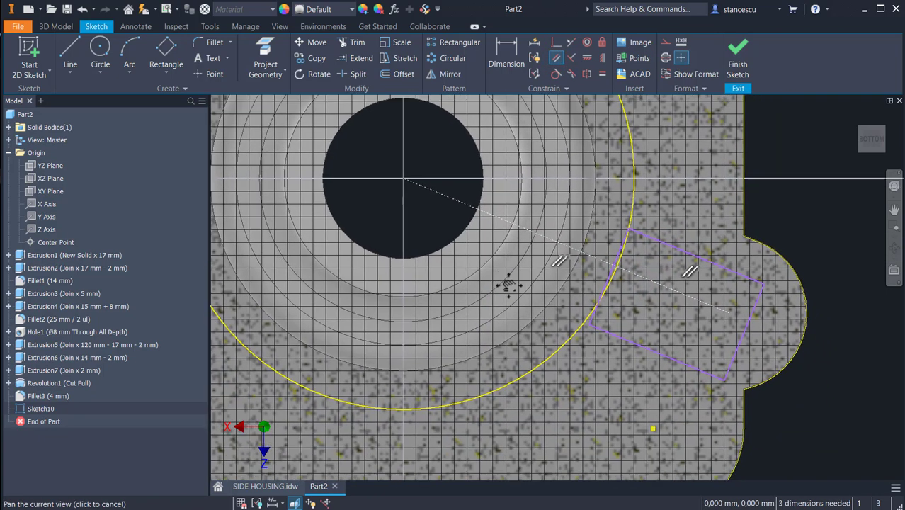
{"action": "left_click", "coordinate": [555, 43]}
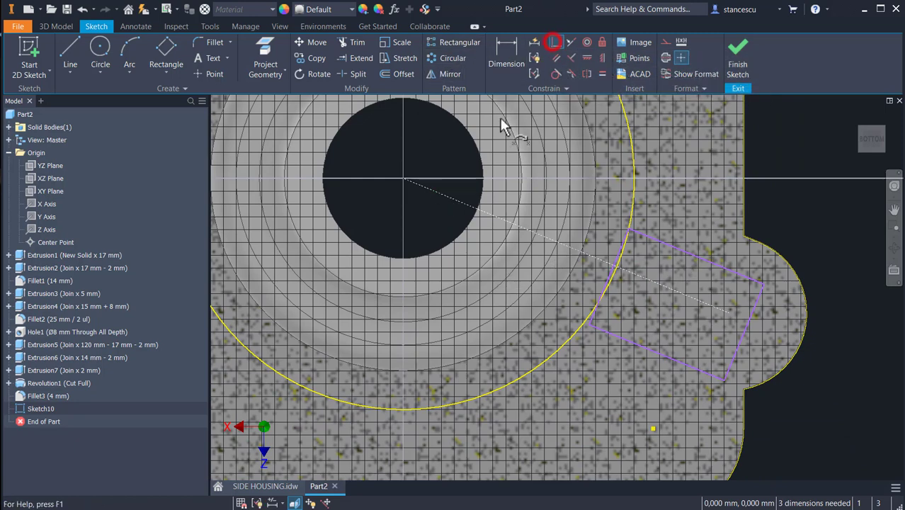
{"action": "left_click", "coordinate": [456, 201]}
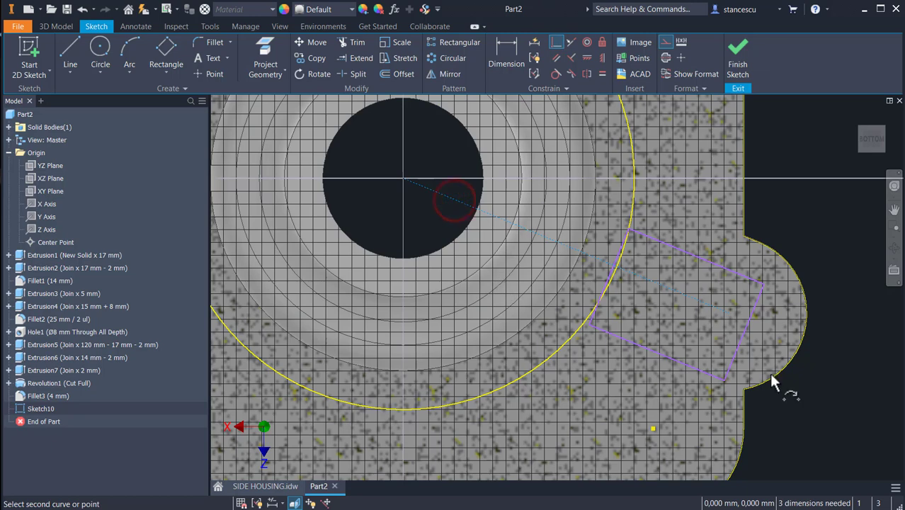
{"action": "left_click", "coordinate": [740, 339]}
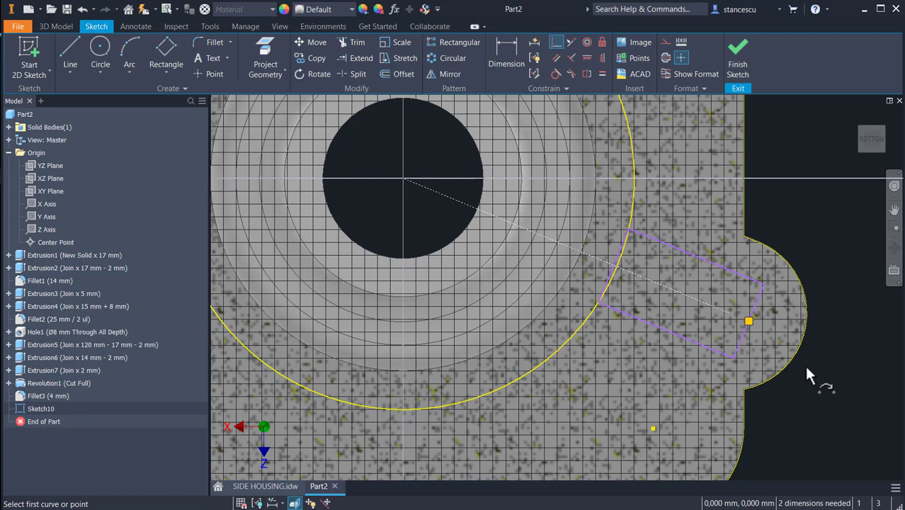
{"action": "key", "text": "Escape"}
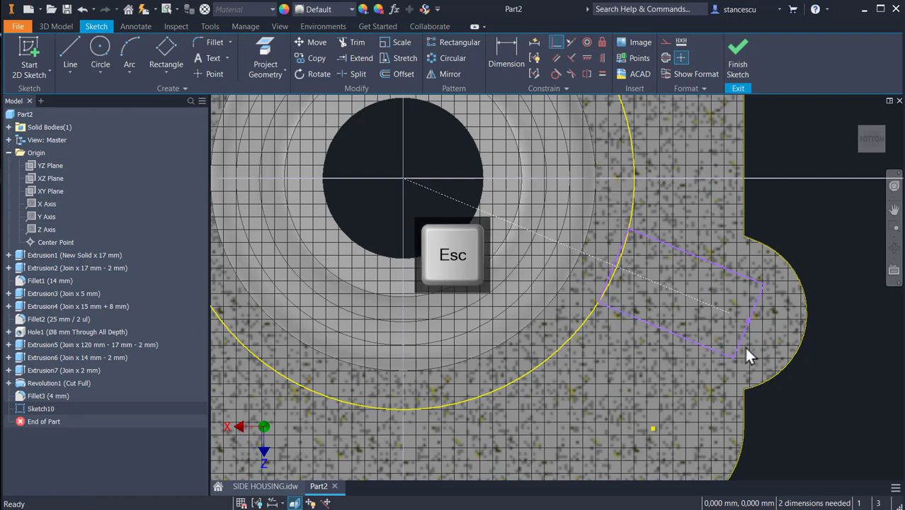
{"action": "left_click_drag", "start_coordinate": [741, 341], "coordinate": [703, 342]}
{"action": "left_click", "coordinate": [795, 418]}
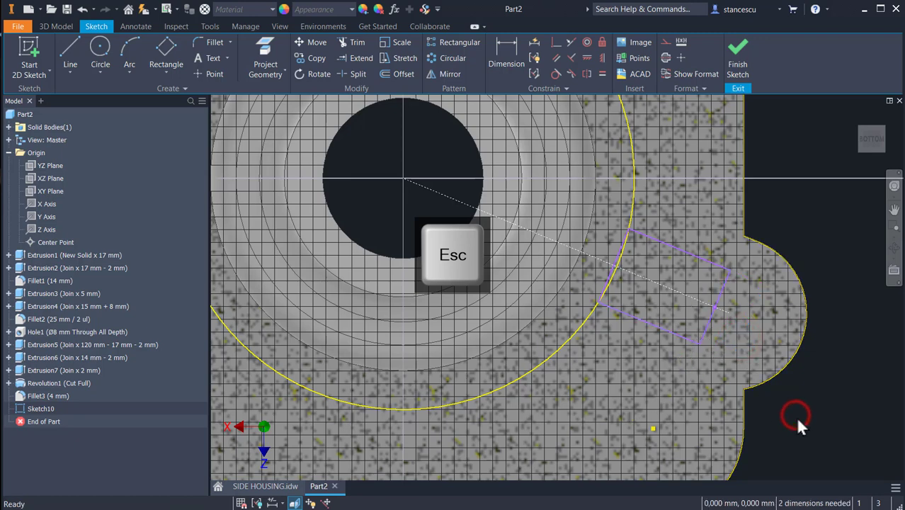
Step: Dimension the distance from the cylinder's center to the rectangle's outer short side as 64 mm
{"action": "left_click", "coordinate": [503, 64]}
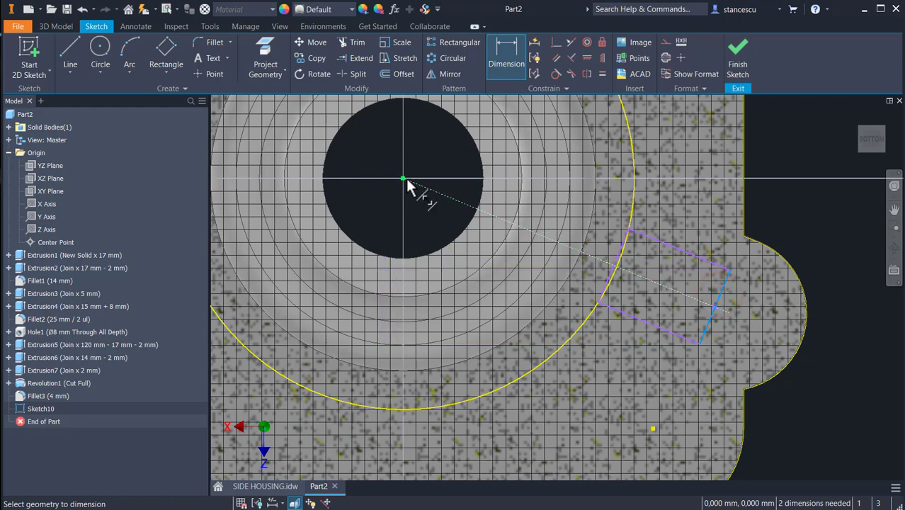
{"action": "left_click", "coordinate": [403, 178]}
{"action": "left_click", "coordinate": [449, 156]}
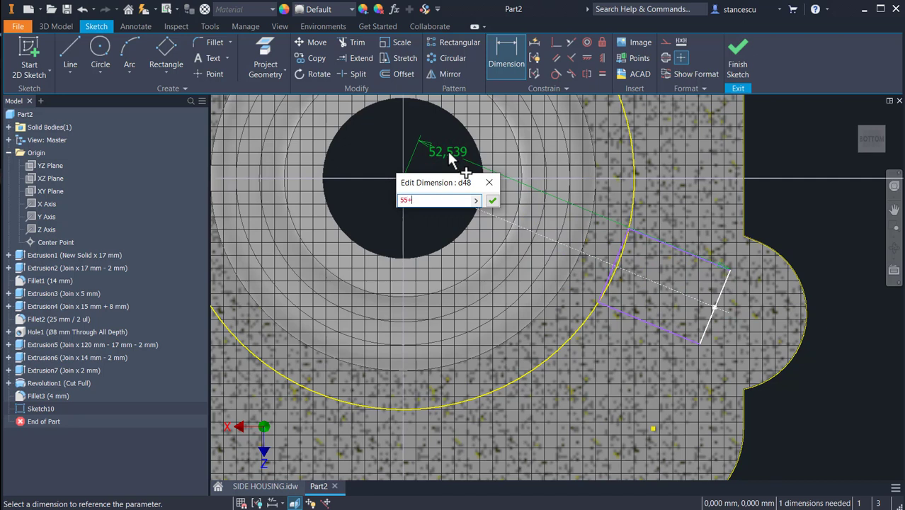
{"action": "key", "text": "Return"}
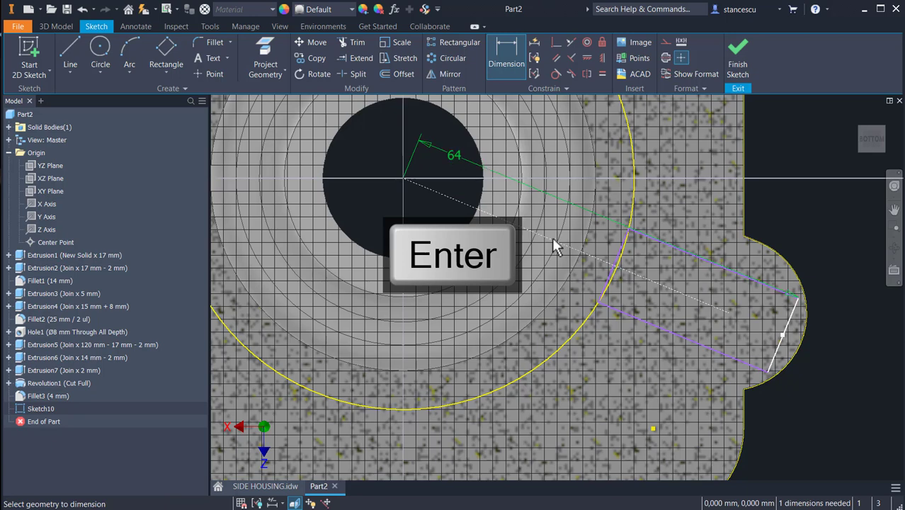
Step: Dimension the rectangle's width between its two long sides as 18 mm
{"action": "left_click", "coordinate": [744, 276]}
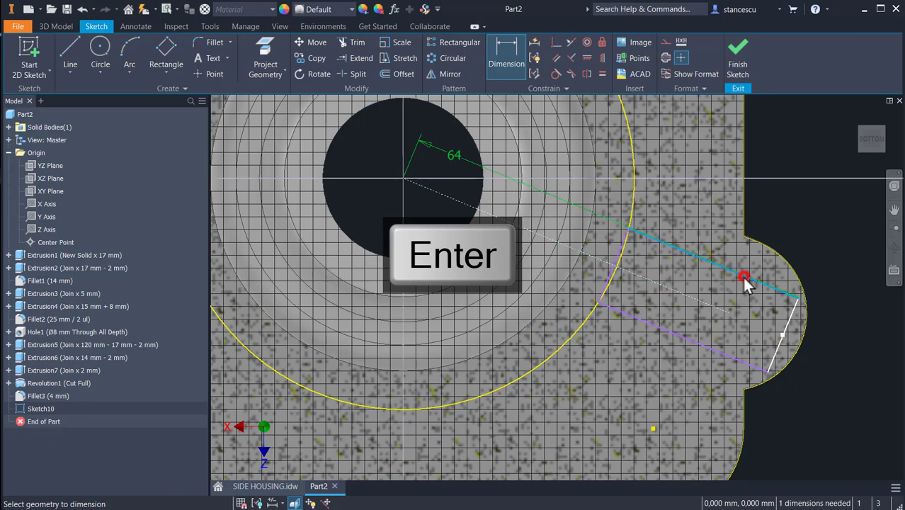
{"action": "left_click", "coordinate": [710, 350]}
{"action": "left_click", "coordinate": [839, 350]}
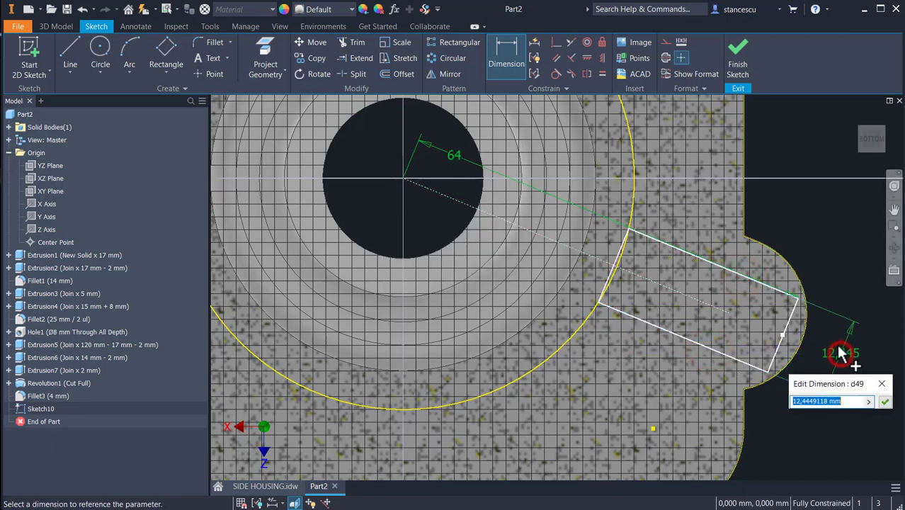
{"action": "type", "text": "18"}
{"action": "key", "text": "Return"}
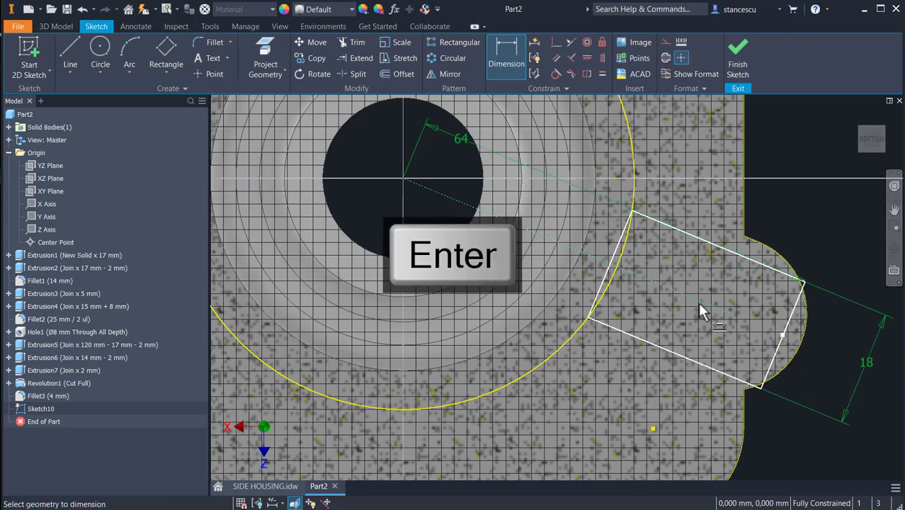
Step: Try a 4 mm sketch fillet on the rectangle's lower outer corner point, and undo it
{"action": "left_click", "coordinate": [208, 42]}
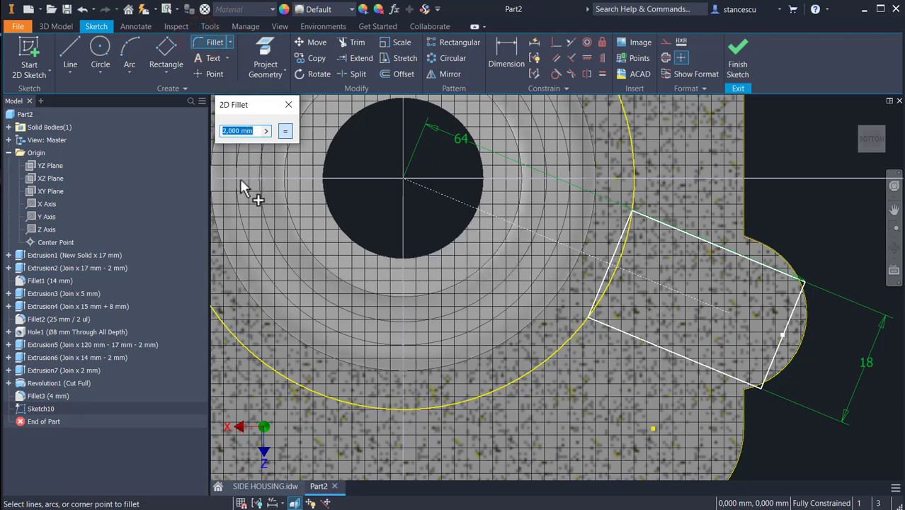
{"action": "type", "text": "4"}
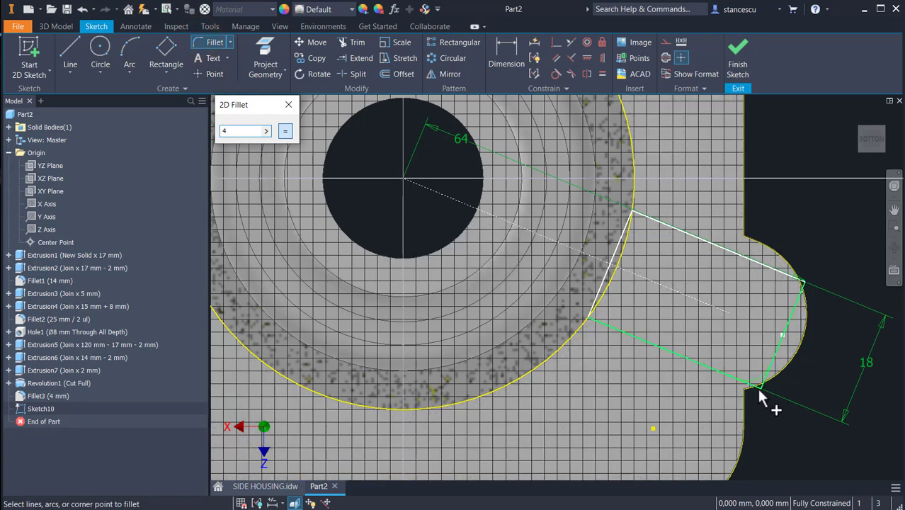
{"action": "left_click", "coordinate": [758, 388]}
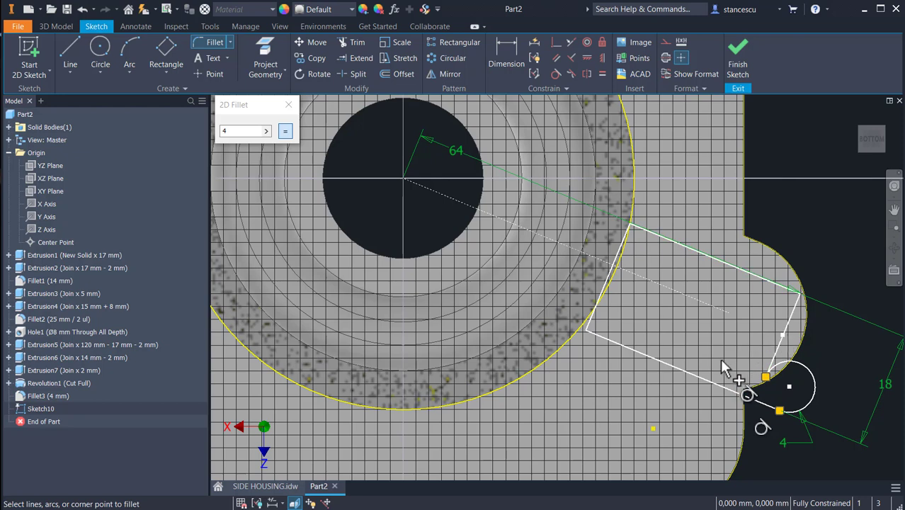
{"action": "key", "text": "ctrl+z"}
{"action": "key", "text": "ctrl+z"}
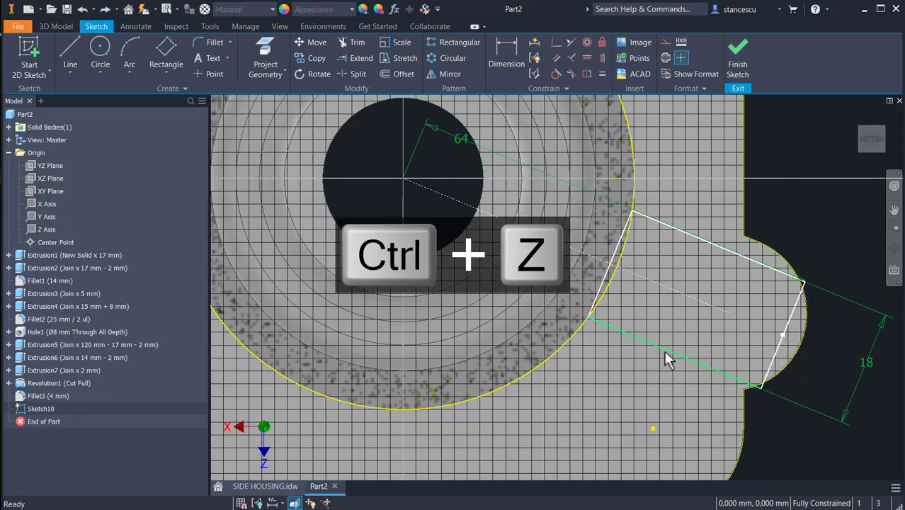
Step: Round both outer corners of the rectangle with 4 mm sketch fillets between the long sides and the outer short side
{"action": "left_click", "coordinate": [204, 44]}
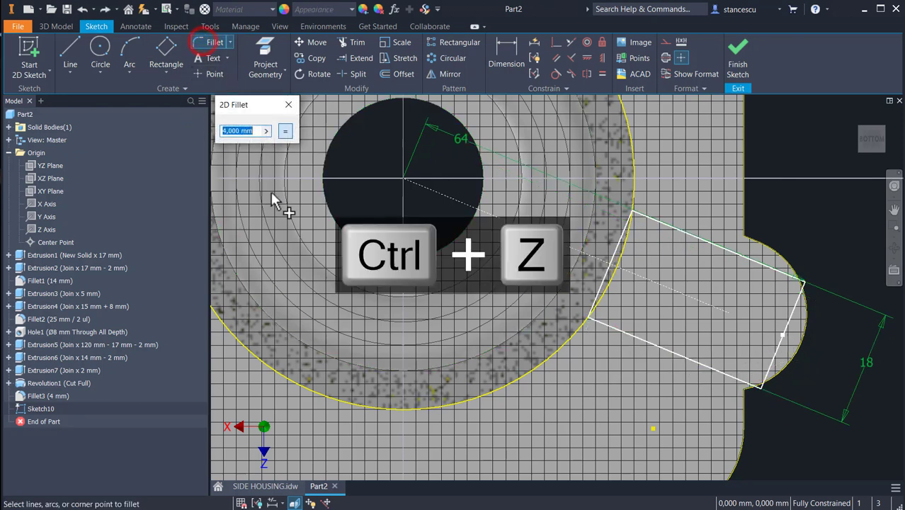
{"action": "left_click", "coordinate": [708, 363]}
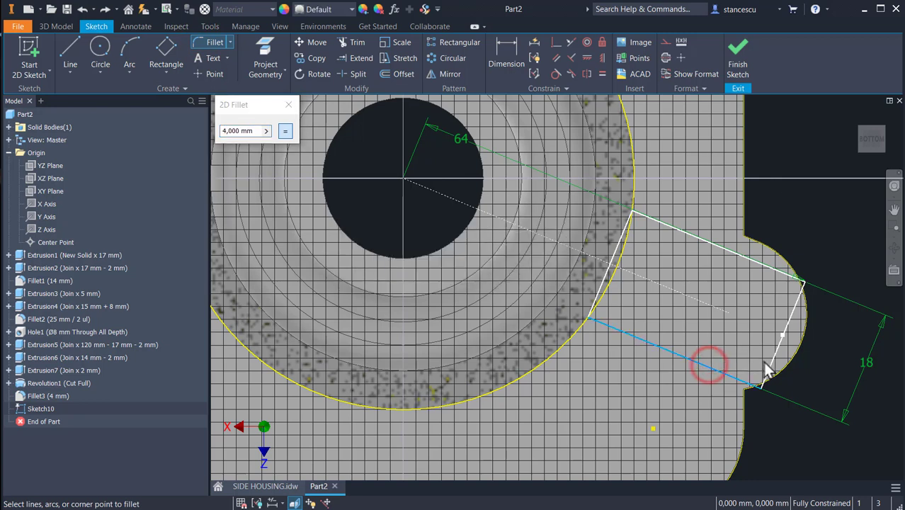
{"action": "left_click", "coordinate": [770, 368]}
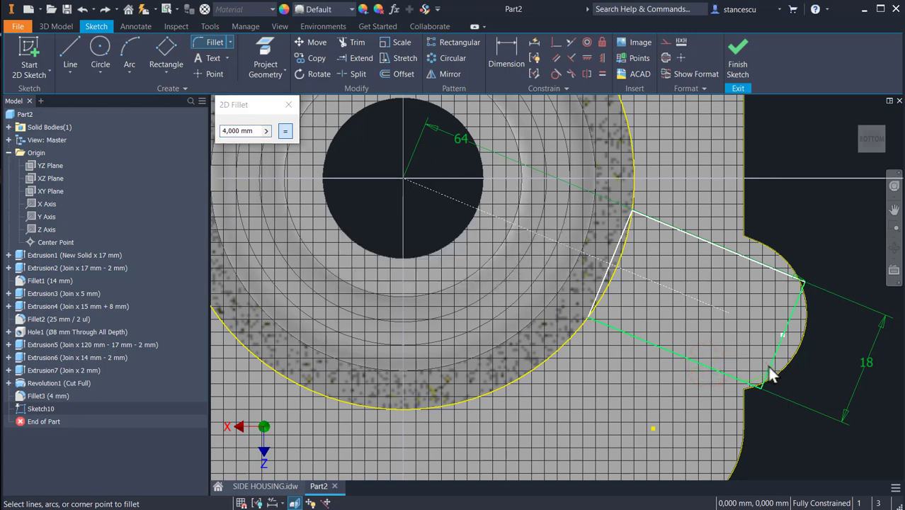
{"action": "left_click", "coordinate": [771, 281]}
{"action": "left_click", "coordinate": [793, 311]}
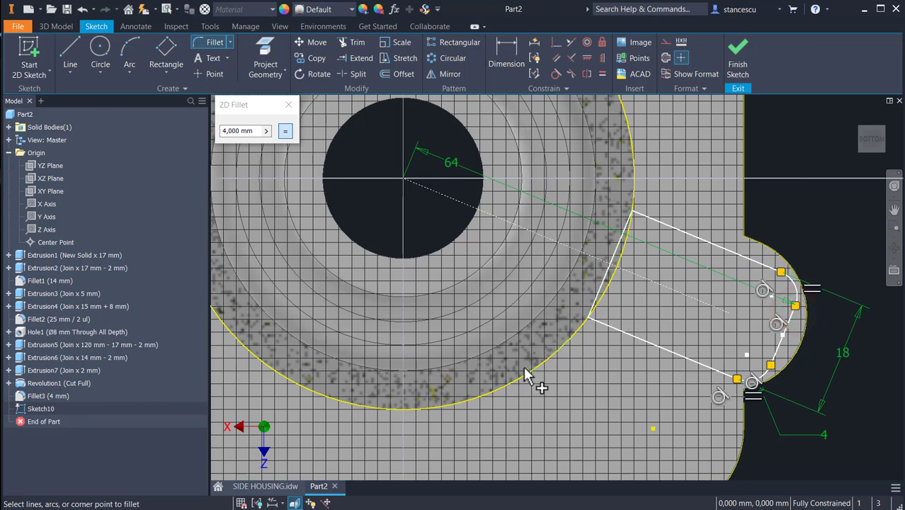
{"action": "key", "text": "Escape"}
Step: Convert the rectangle's inner short side at the cylinder to a construction line, and finish the sketch
{"action": "left_click", "coordinate": [616, 247]}
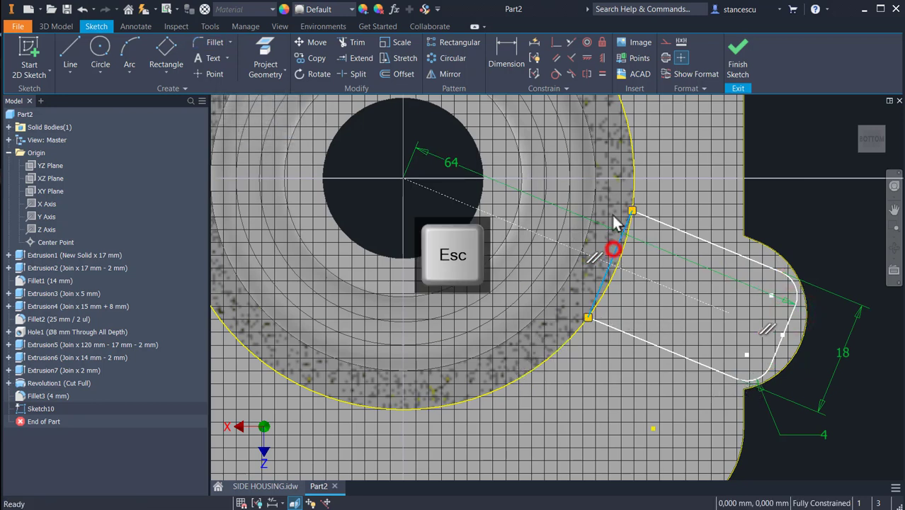
{"action": "left_click", "coordinate": [840, 218]}
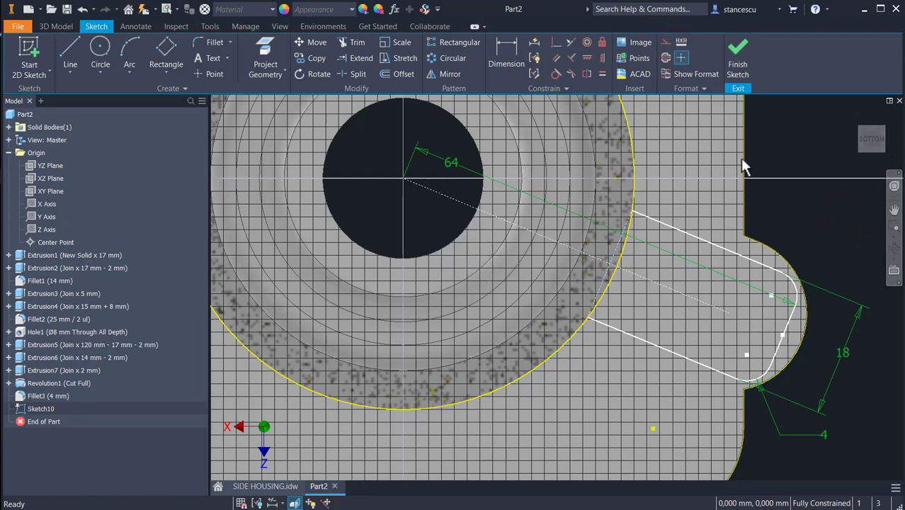
{"action": "left_click", "coordinate": [738, 53]}
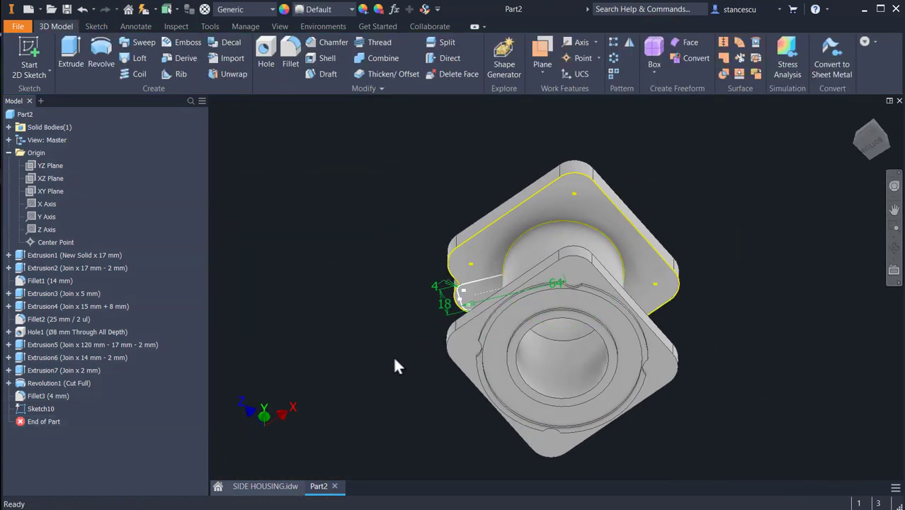
Step: Extrude the rounded rectangle profile 63-17 mm toward the opposite flange, joined to the body, checking the height in section D-D of the SIDE HOUSING drawing
{"action": "middle_click_drag", "start_coordinate": [393, 356], "coordinate": [427, 332], "text": "shift"}
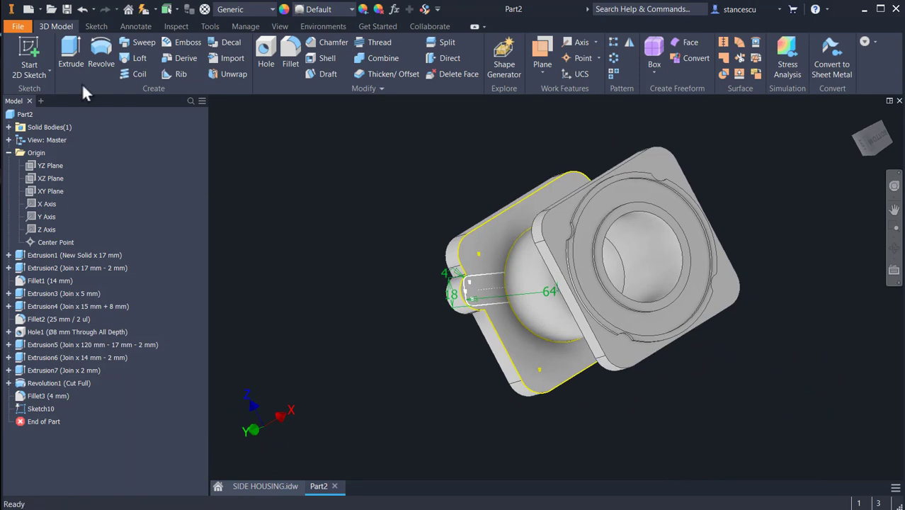
{"action": "left_click", "coordinate": [69, 55]}
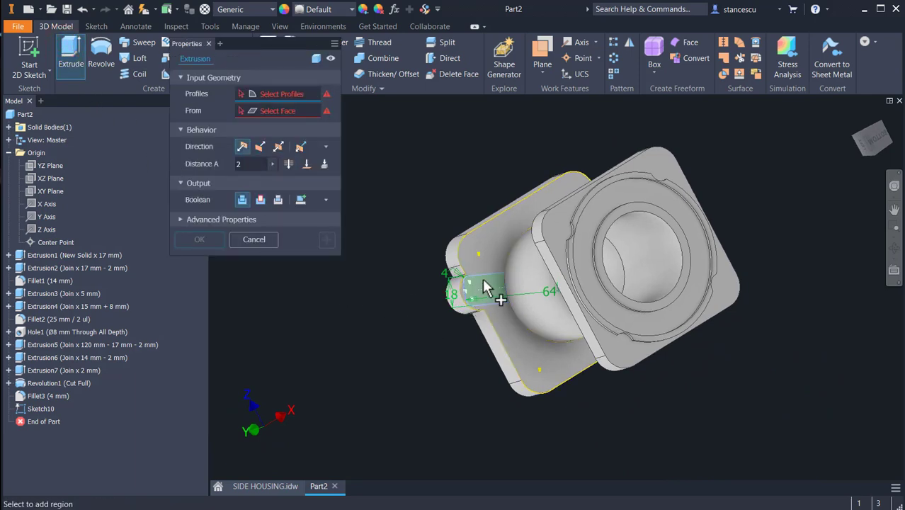
{"action": "left_click", "coordinate": [441, 317]}
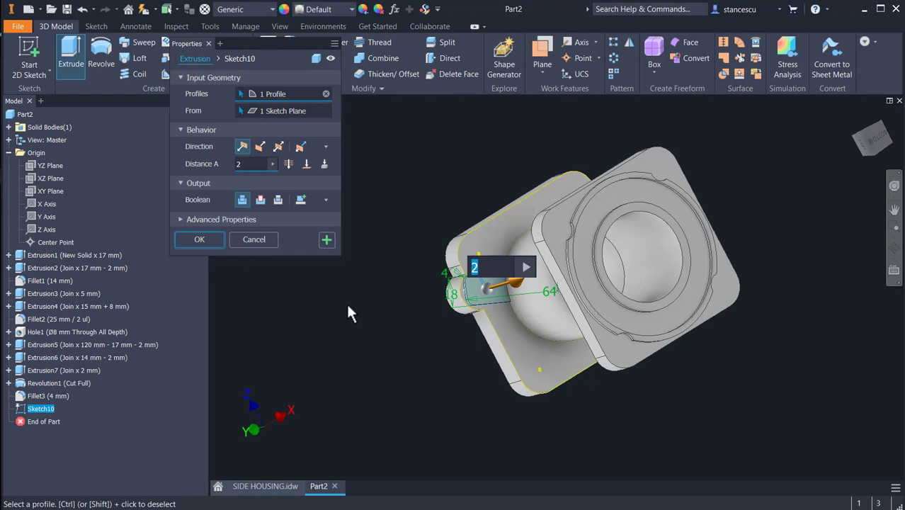
{"action": "left_click", "coordinate": [250, 490]}
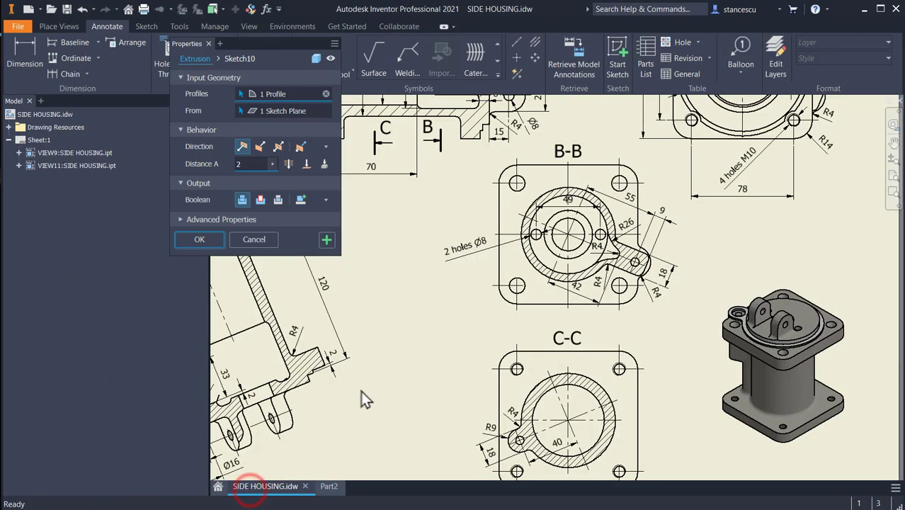
{"action": "mouse_move", "coordinate": [370, 383]}
{"action": "middle_mouse_down"}
{"action": "mouse_move", "coordinate": [577, 346]}
{"action": "mouse_move", "coordinate": [677, 305]}
{"action": "middle_mouse_up"}
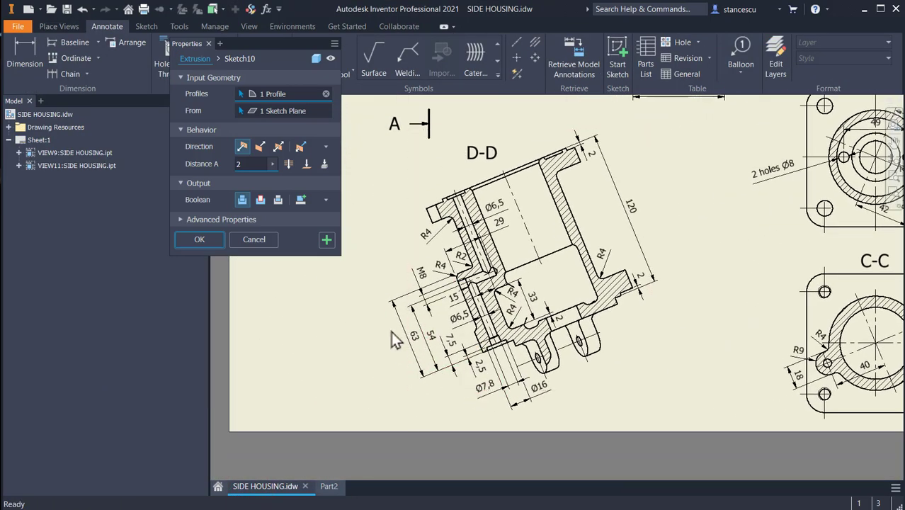
{"action": "scroll", "coordinate": [390, 331], "scroll_direction": "up", "scroll_amount": 3}
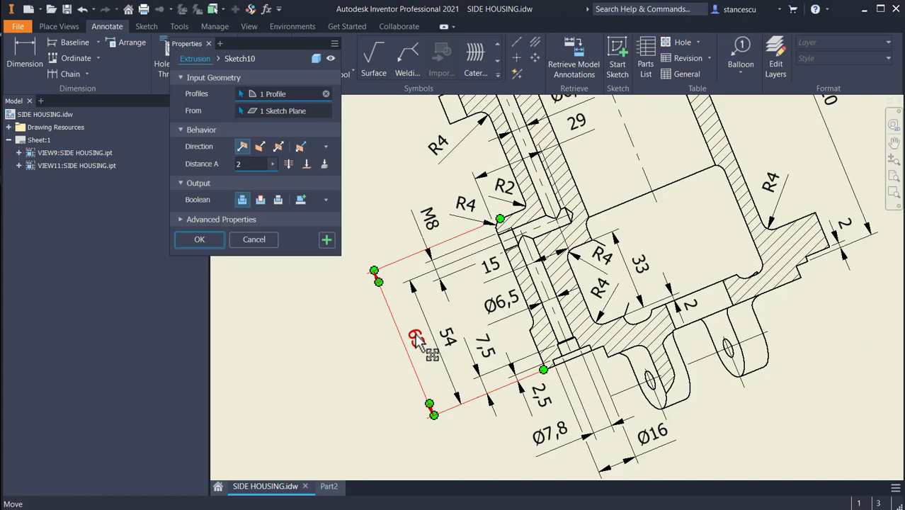
{"action": "left_click", "coordinate": [329, 486]}
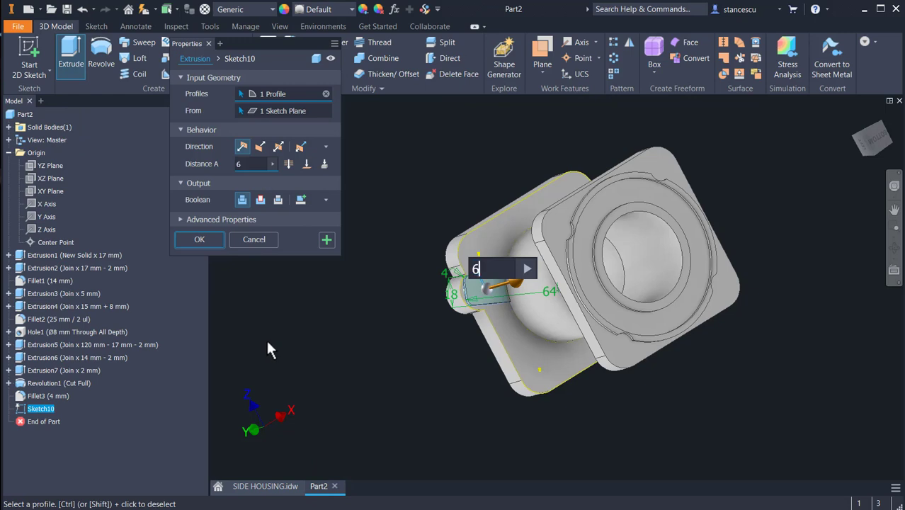
{"action": "type", "text": "-"}
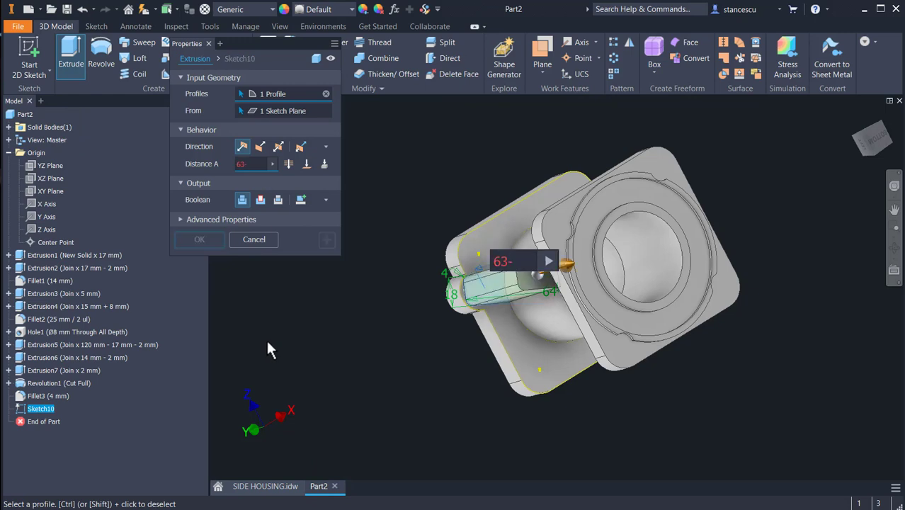
{"action": "type", "text": "17"}
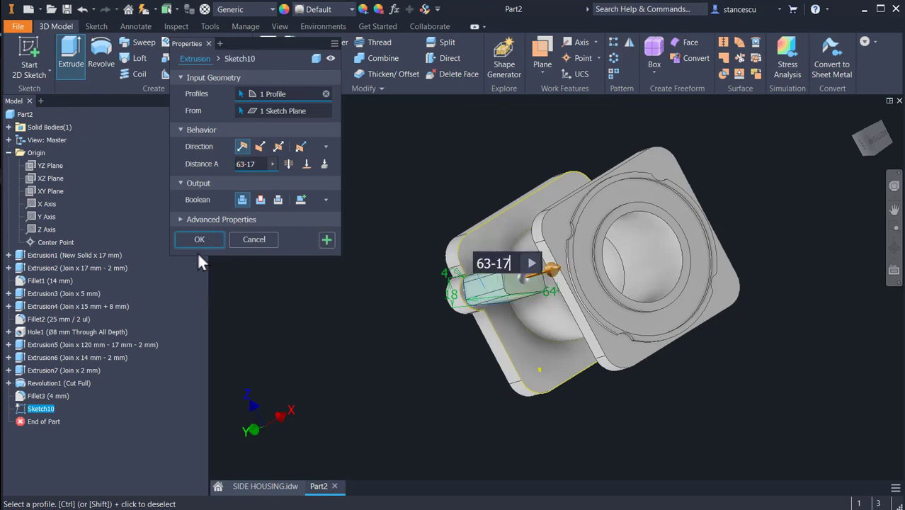
{"action": "left_click", "coordinate": [202, 239]}
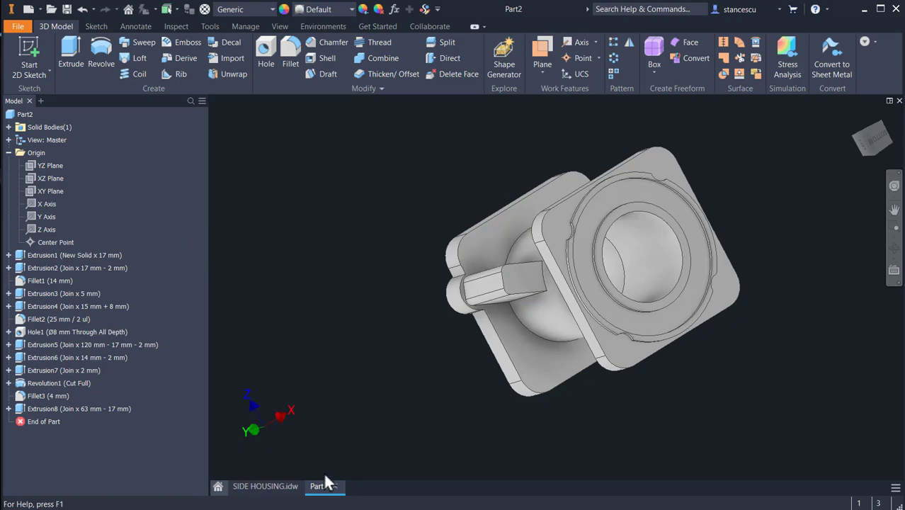
Step: Examine sections D-D and C-C of the SIDE HOUSING drawing for the shape, radii and position of the narrower rib beside the cylinder
{"action": "scroll", "coordinate": [571, 277], "scroll_direction": "up", "scroll_amount": 4}
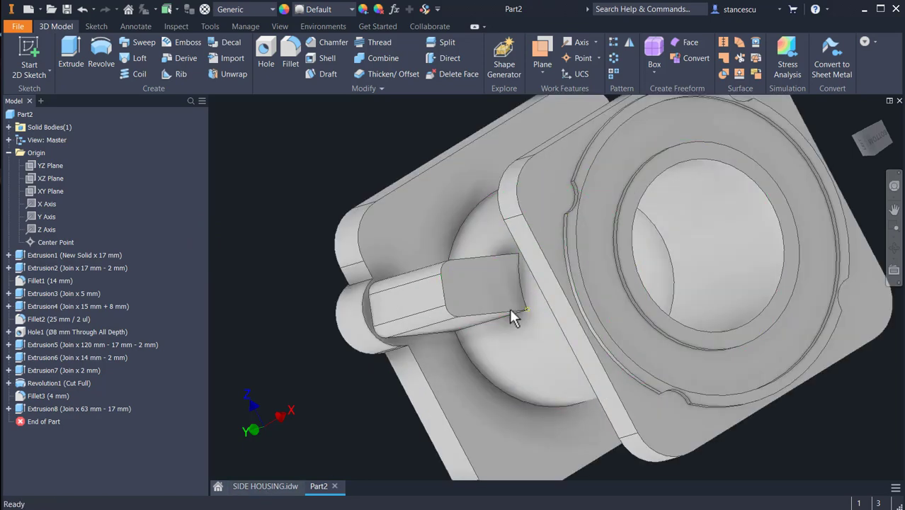
{"action": "middle_click_drag", "start_coordinate": [535, 358], "coordinate": [552, 313]}
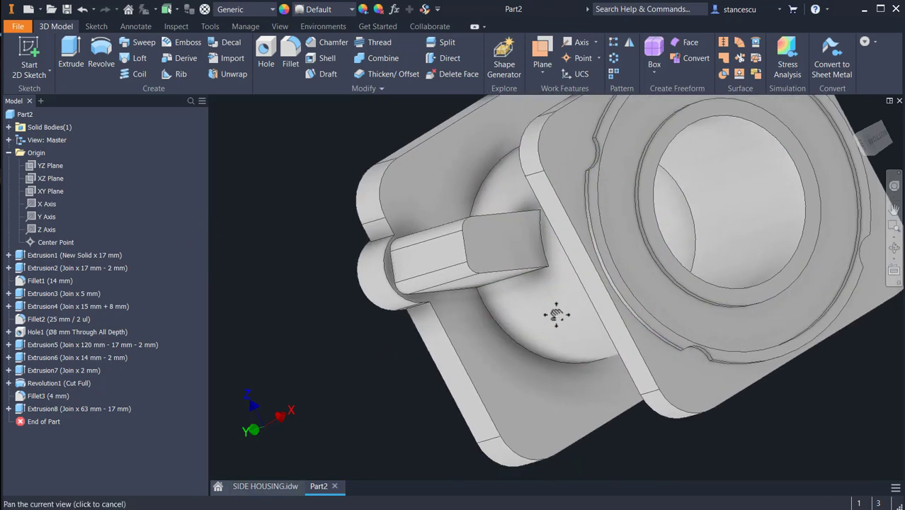
{"action": "left_click", "coordinate": [284, 487]}
{"action": "scroll", "coordinate": [422, 248], "scroll_direction": "down", "scroll_amount": 2}
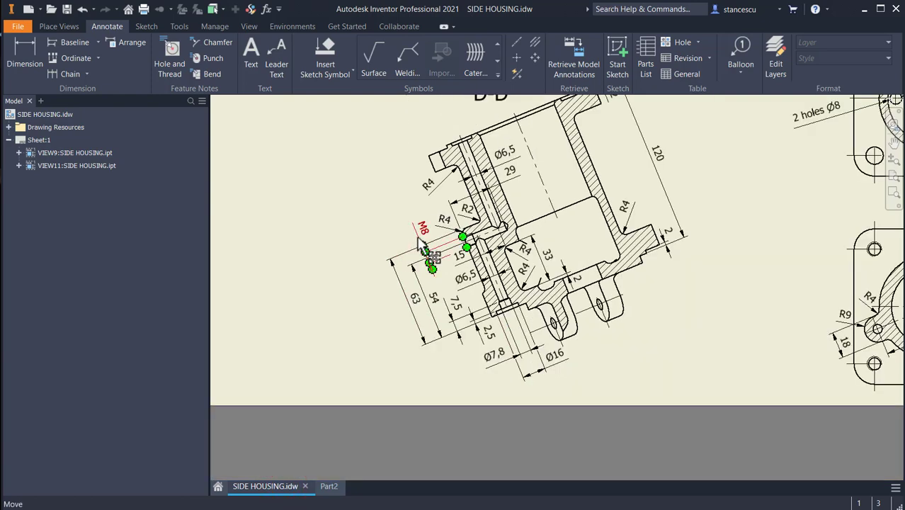
{"action": "mouse_move", "coordinate": [678, 276]}
{"action": "middle_mouse_down"}
{"action": "mouse_move", "coordinate": [549, 286]}
{"action": "mouse_move", "coordinate": [464, 316]}
{"action": "mouse_move", "coordinate": [471, 314]}
{"action": "middle_mouse_up"}
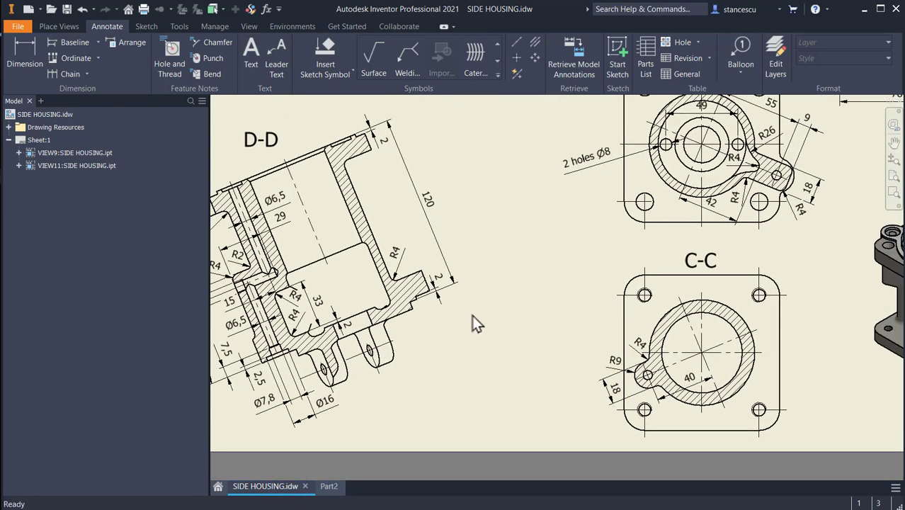
{"action": "scroll", "coordinate": [641, 387], "scroll_direction": "up", "scroll_amount": 2}
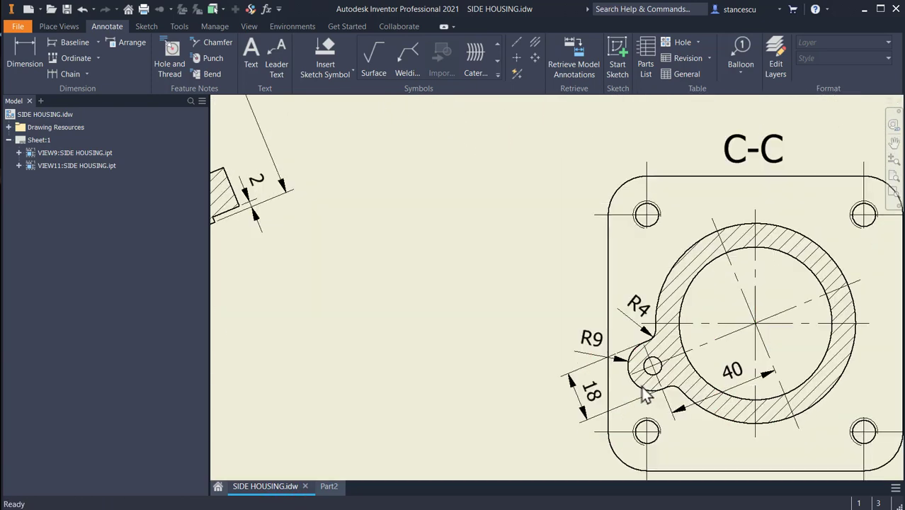
{"action": "middle_click_drag", "start_coordinate": [644, 397], "coordinate": [641, 388]}
{"action": "scroll", "coordinate": [553, 257], "scroll_direction": "up", "scroll_amount": 4}
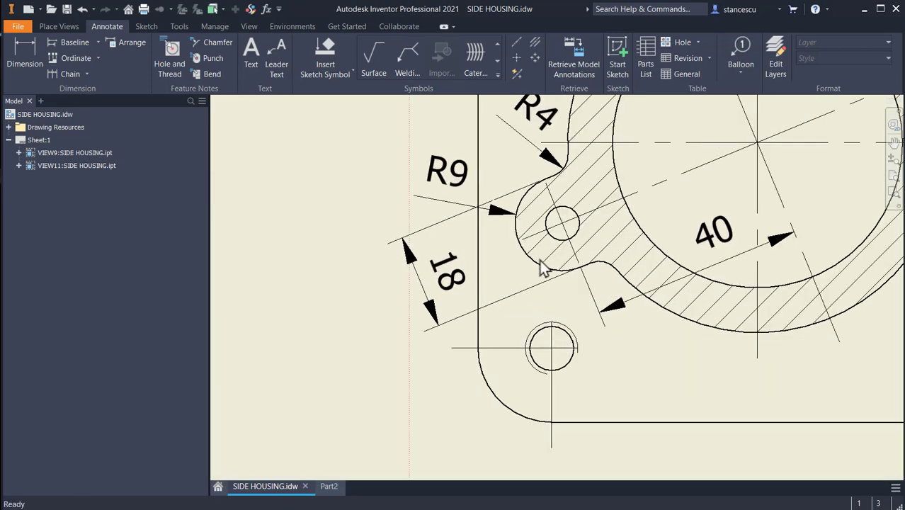
{"action": "scroll", "coordinate": [540, 265], "scroll_direction": "down", "scroll_amount": 6}
{"action": "middle_click_drag", "start_coordinate": [798, 152], "coordinate": [736, 240]}
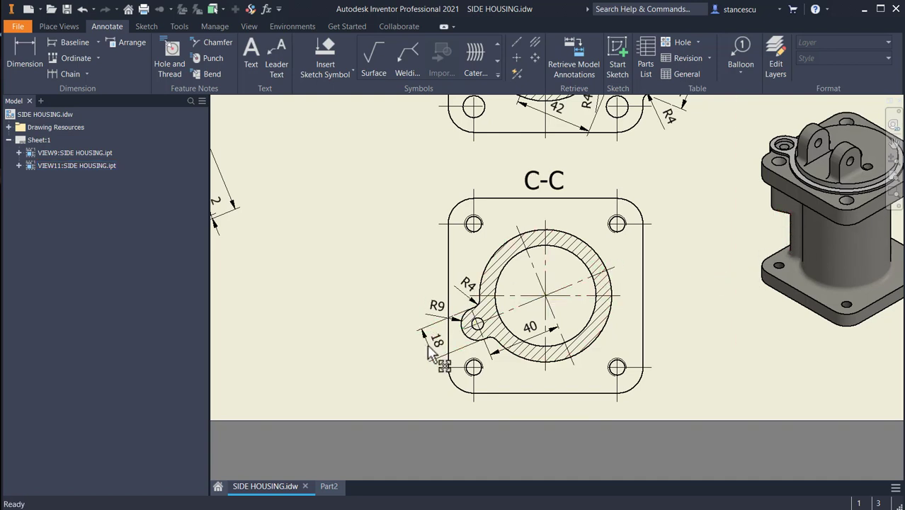
{"action": "scroll", "coordinate": [461, 337], "scroll_direction": "up", "scroll_amount": 4}
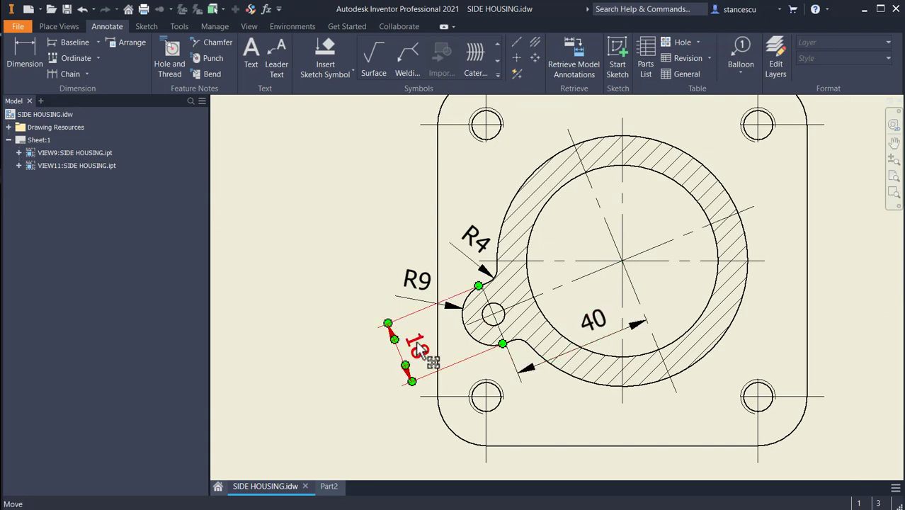
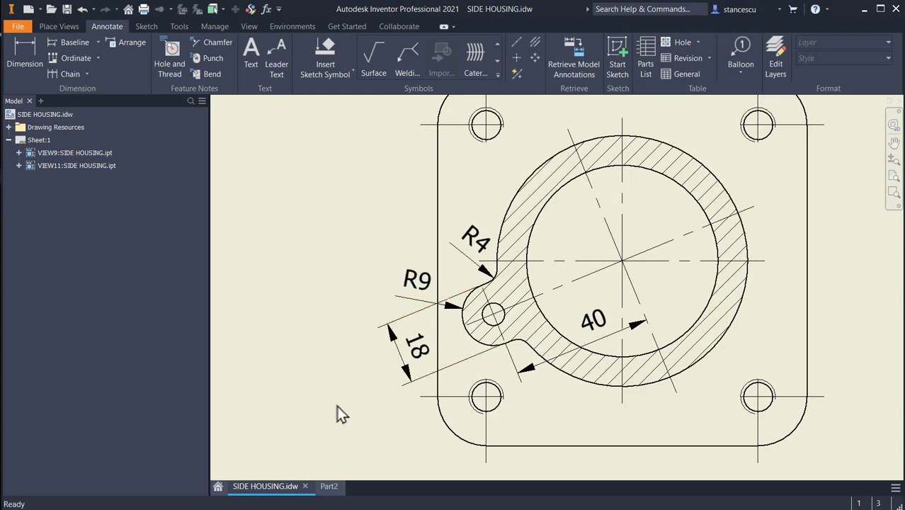
Step: Return to Part2, start a sketch on the extruded rib's end face, and slice the graphics at the sketch plane
{"action": "left_click", "coordinate": [333, 485]}
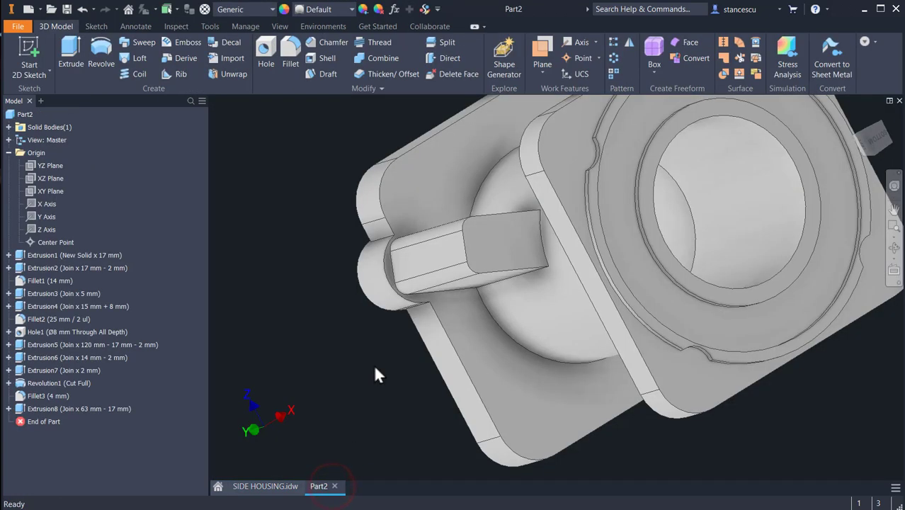
{"action": "left_click", "coordinate": [519, 254]}
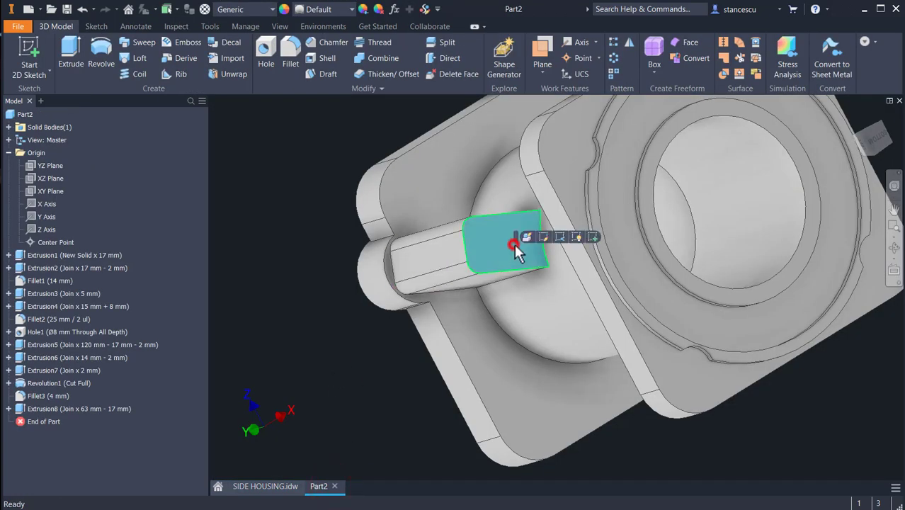
{"action": "left_click", "coordinate": [593, 238]}
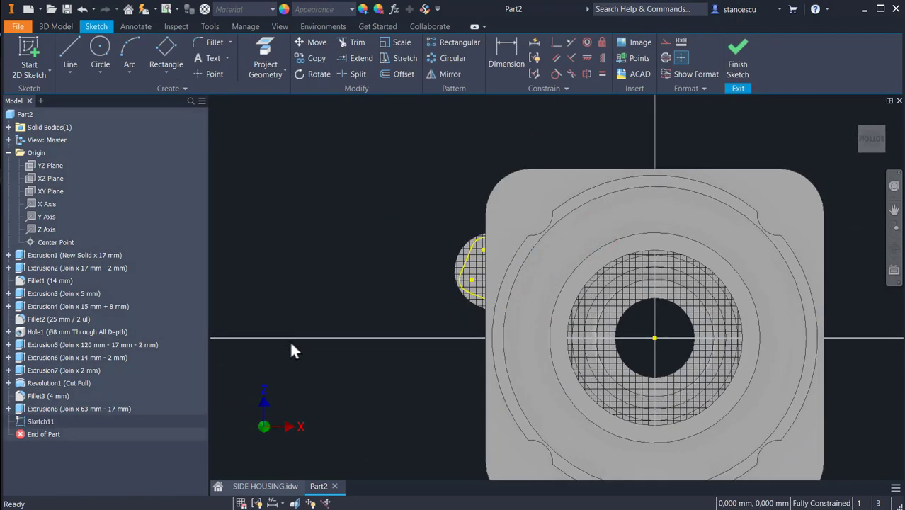
{"action": "key", "text": "F7"}
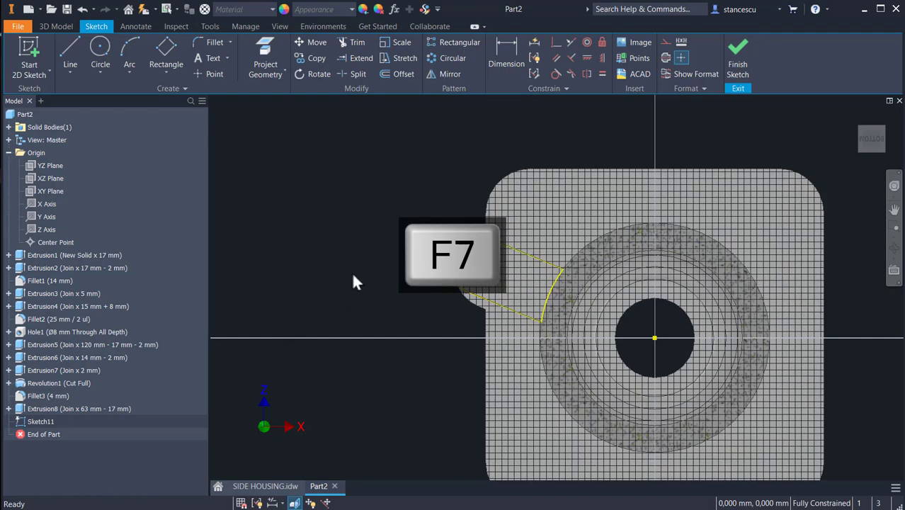
Step: Draw a circle tangent to both long edges of the projected rib outline, and trim away its half facing the cylinder
{"action": "left_click", "coordinate": [100, 50]}
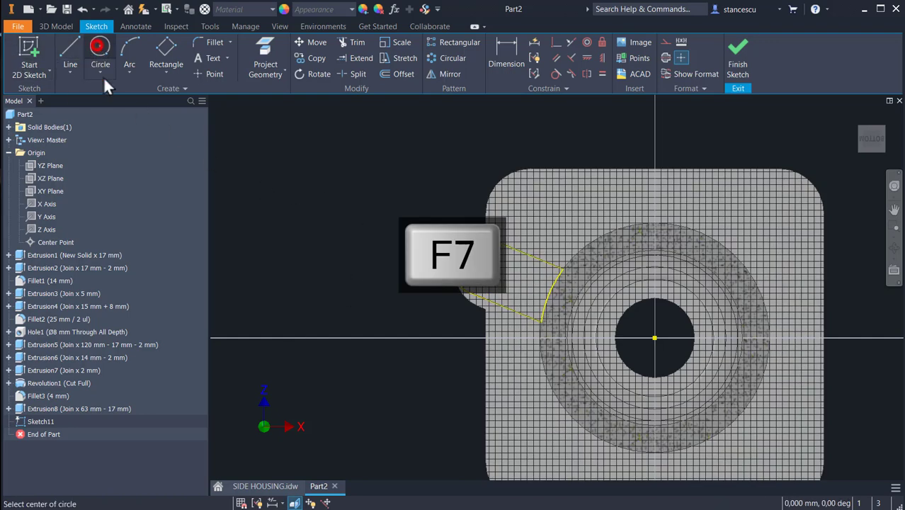
{"action": "left_click", "coordinate": [519, 281]}
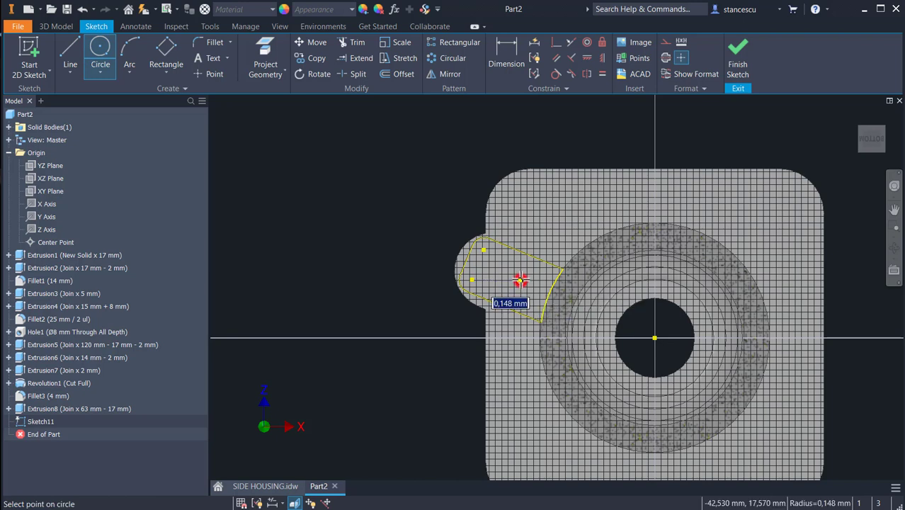
{"action": "left_click", "coordinate": [533, 245]}
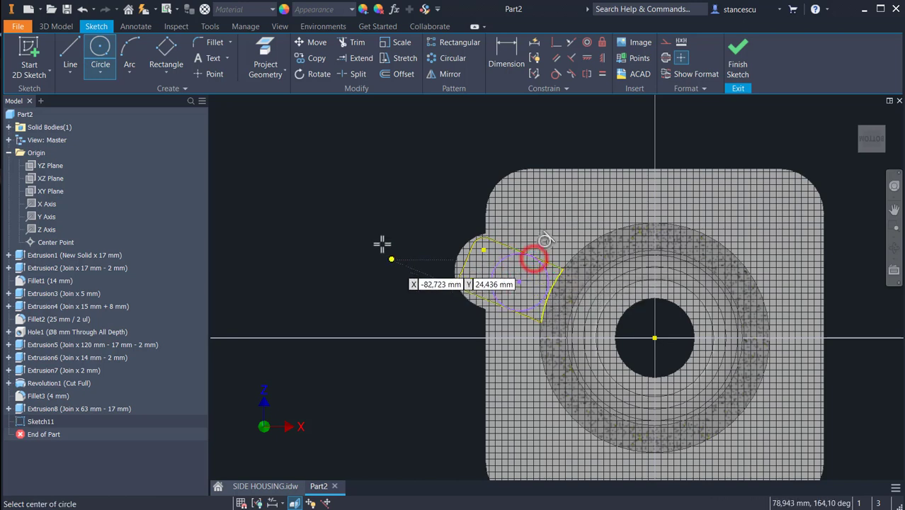
{"action": "left_click", "coordinate": [555, 73]}
{"action": "left_click", "coordinate": [530, 308]}
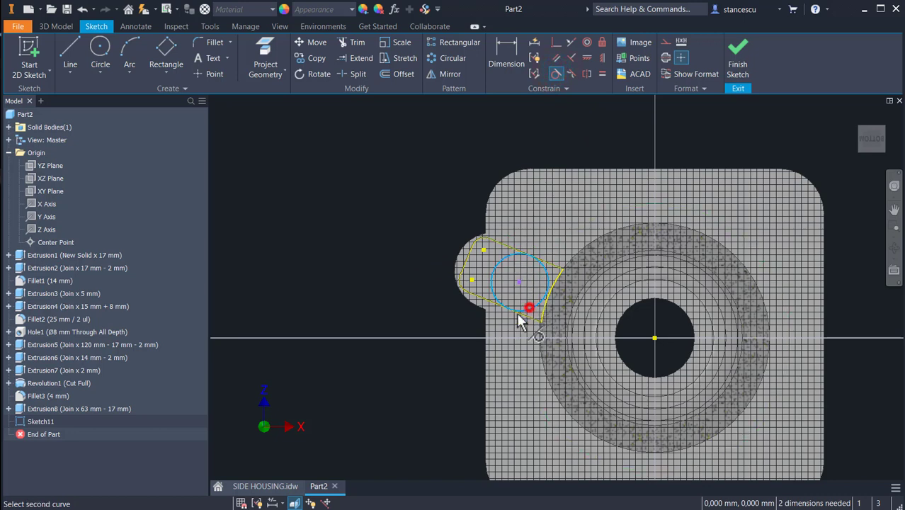
{"action": "left_click", "coordinate": [525, 317]}
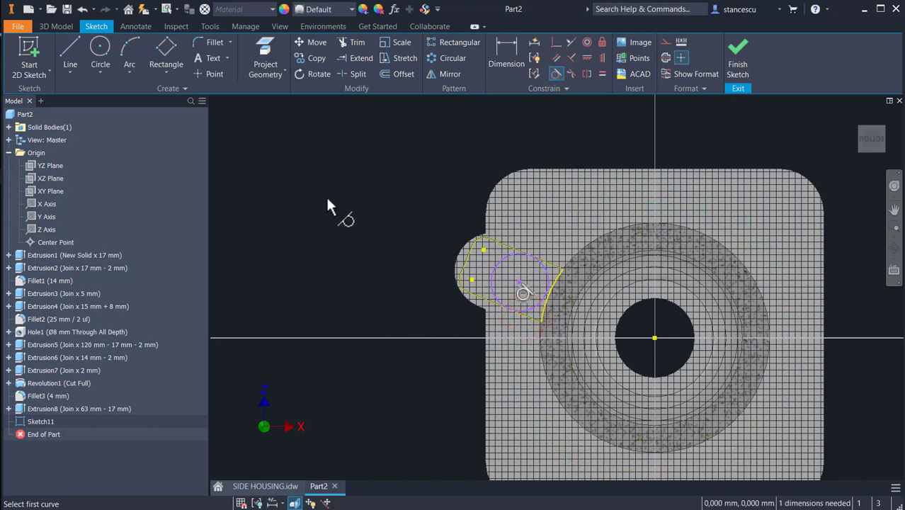
{"action": "key", "text": "Escape"}
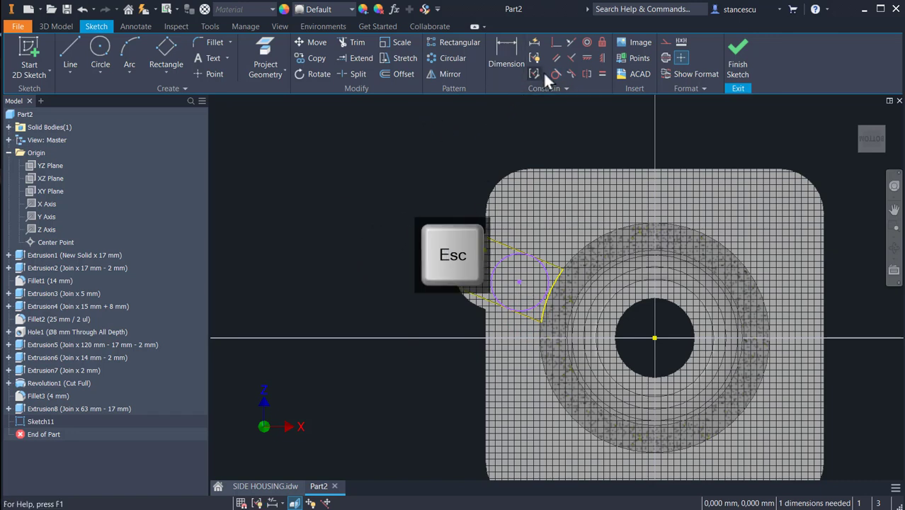
{"action": "left_click", "coordinate": [352, 43]}
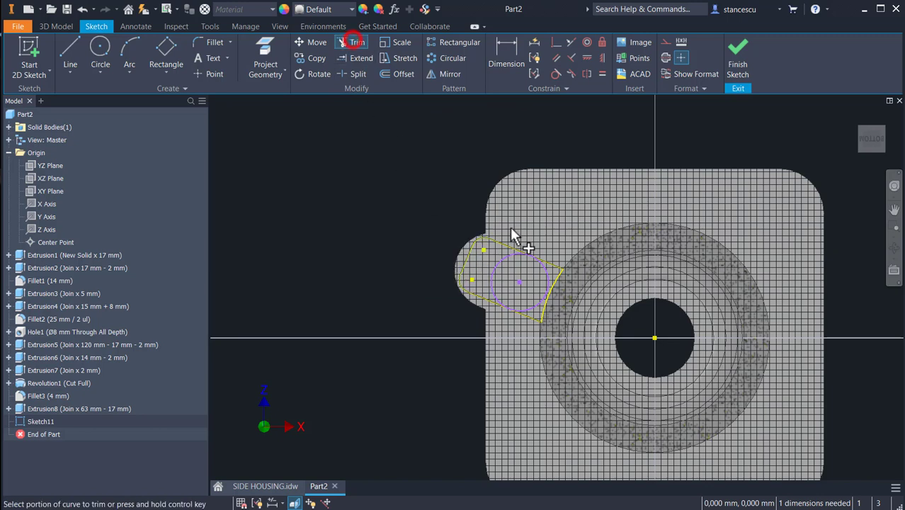
{"action": "left_click", "coordinate": [546, 275]}
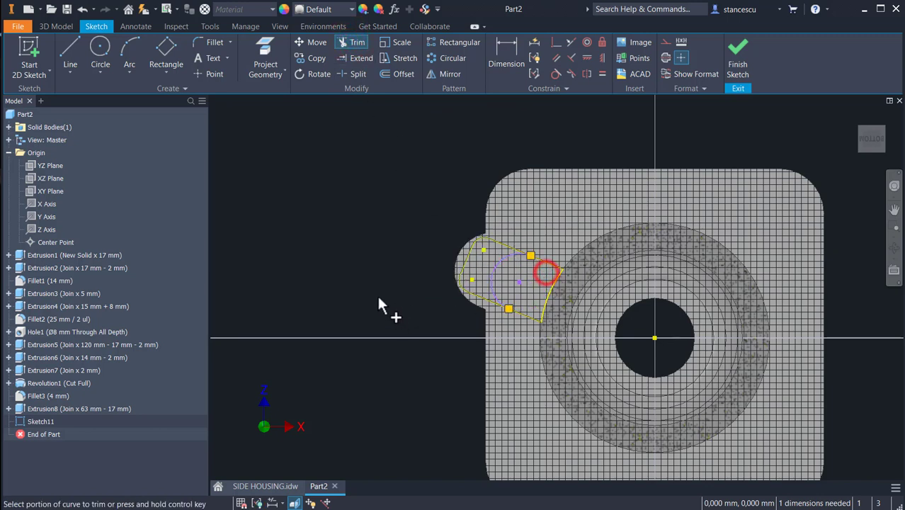
Step: Add an aligned 40 mm dimension between the rib arc's centre and the sketch origin
{"action": "left_click", "coordinate": [505, 45]}
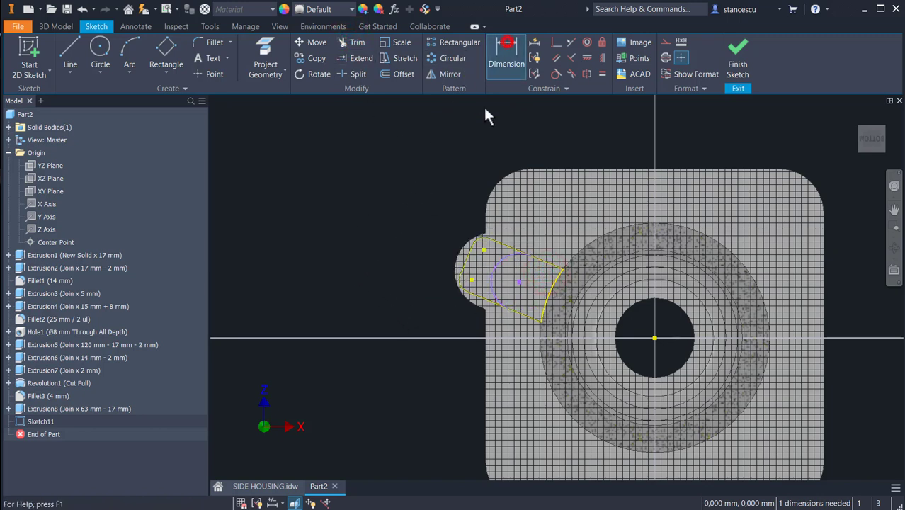
{"action": "left_click", "coordinate": [518, 283]}
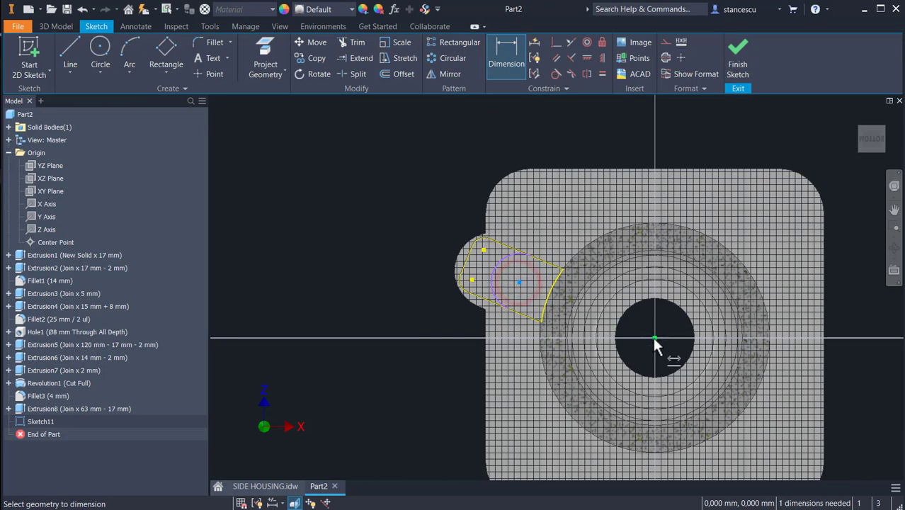
{"action": "left_click", "coordinate": [654, 338]}
{"action": "right_click", "coordinate": [613, 140]}
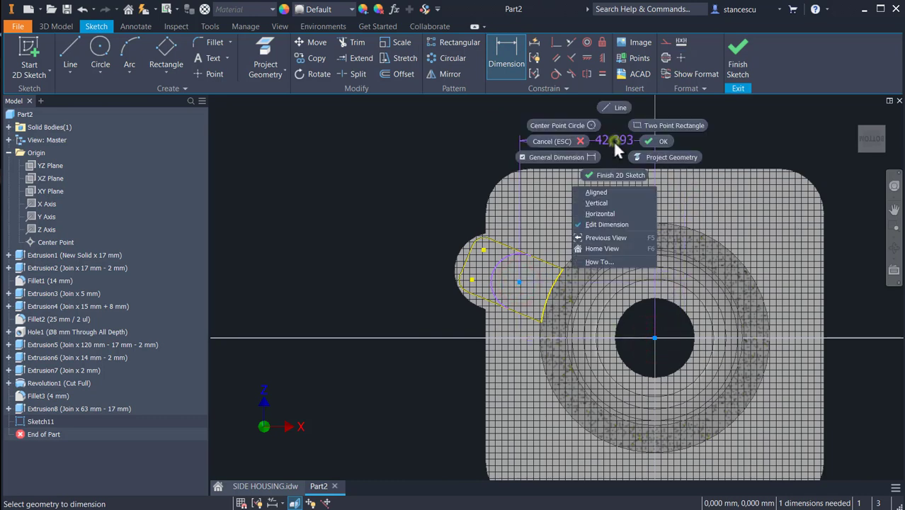
{"action": "left_click", "coordinate": [613, 192]}
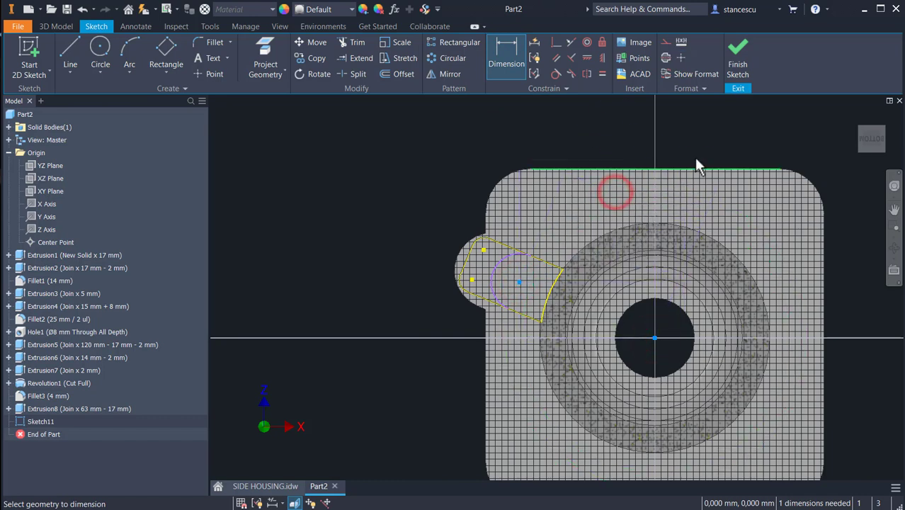
{"action": "left_click", "coordinate": [666, 140]}
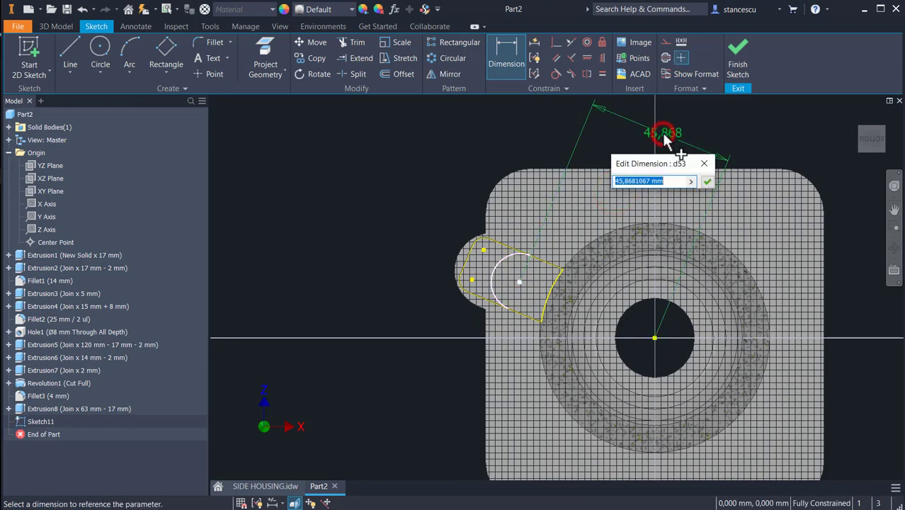
{"action": "type", "text": "40"}
{"action": "key", "text": "Return"}
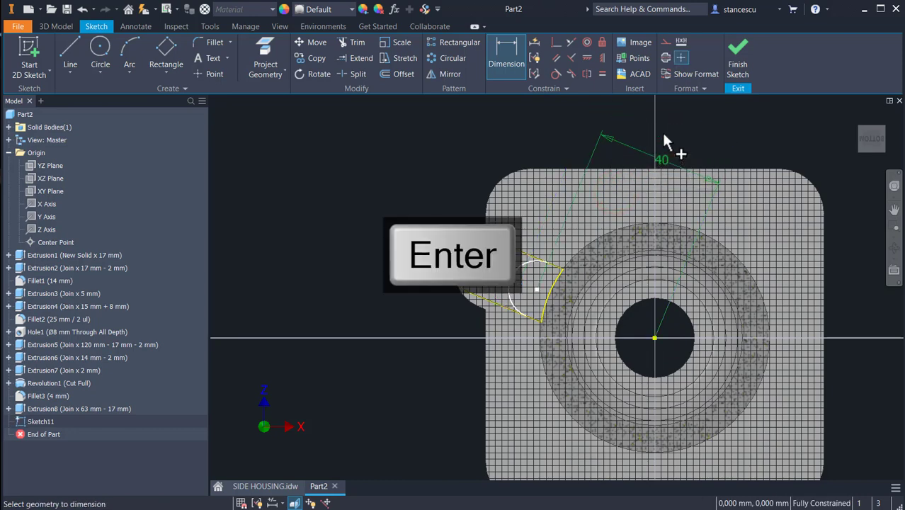
Step: Close the rib profile with lines from both arc ends to the projected outline's corners at the cylinder, and finish the sketch
{"action": "scroll", "coordinate": [517, 270], "scroll_direction": "down", "scroll_amount": 3}
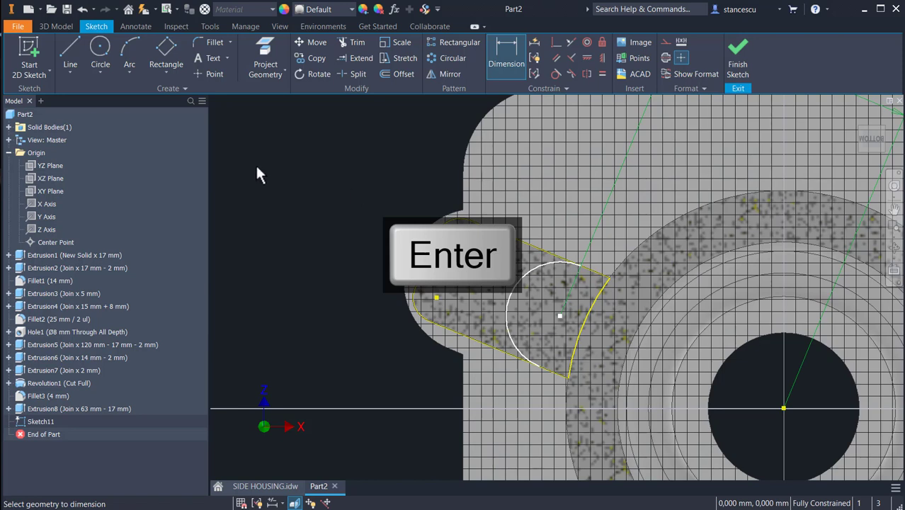
{"action": "left_click", "coordinate": [69, 51]}
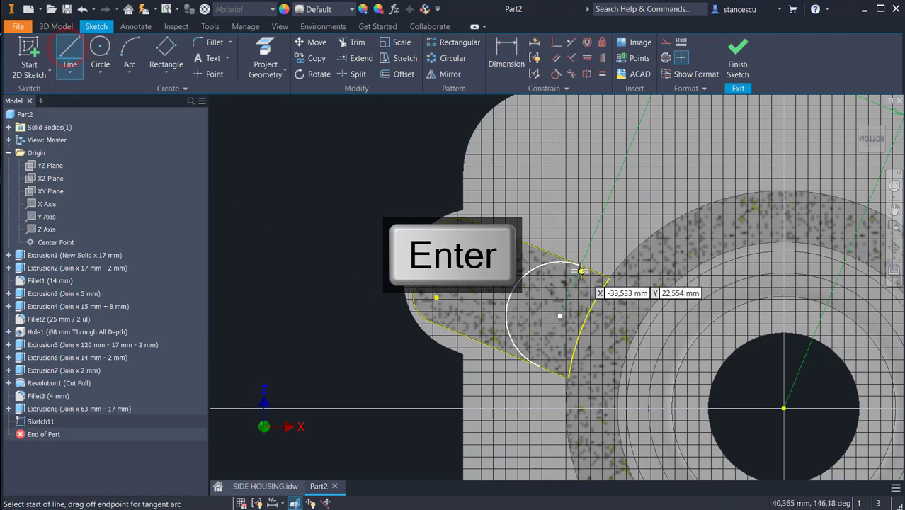
{"action": "left_click", "coordinate": [580, 263]}
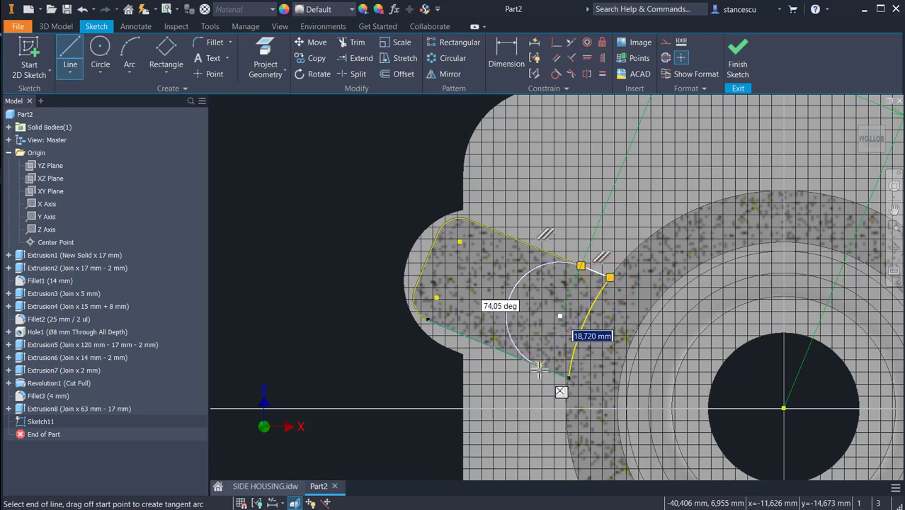
{"action": "left_click", "coordinate": [539, 365]}
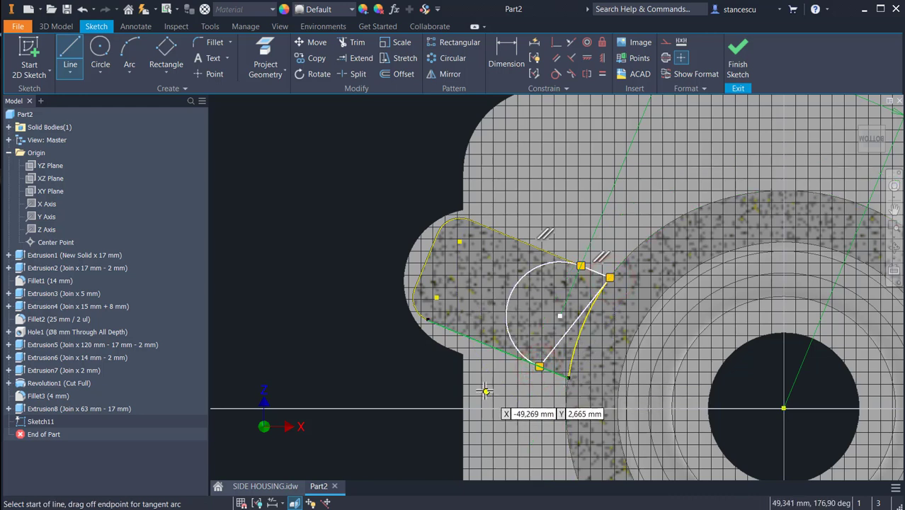
{"action": "key", "text": "Escape"}
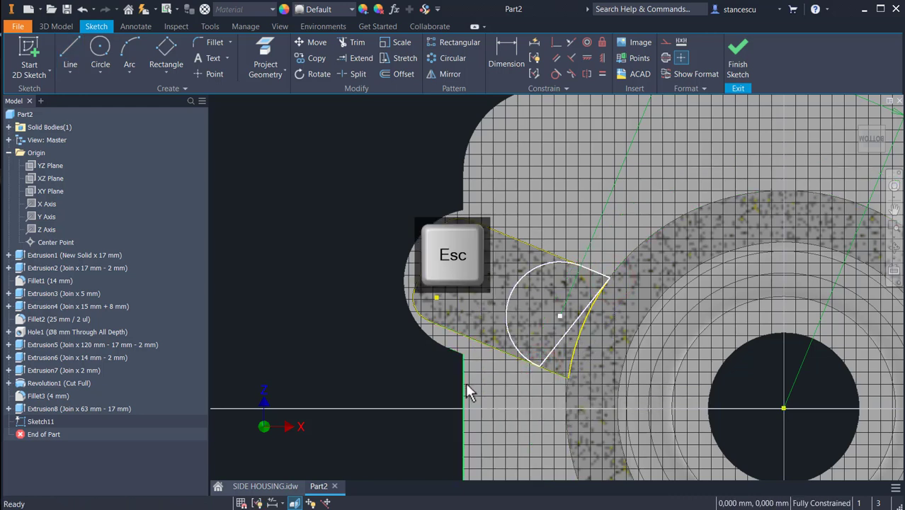
{"action": "key", "text": "ctrl+z"}
{"action": "left_click", "coordinate": [69, 55]}
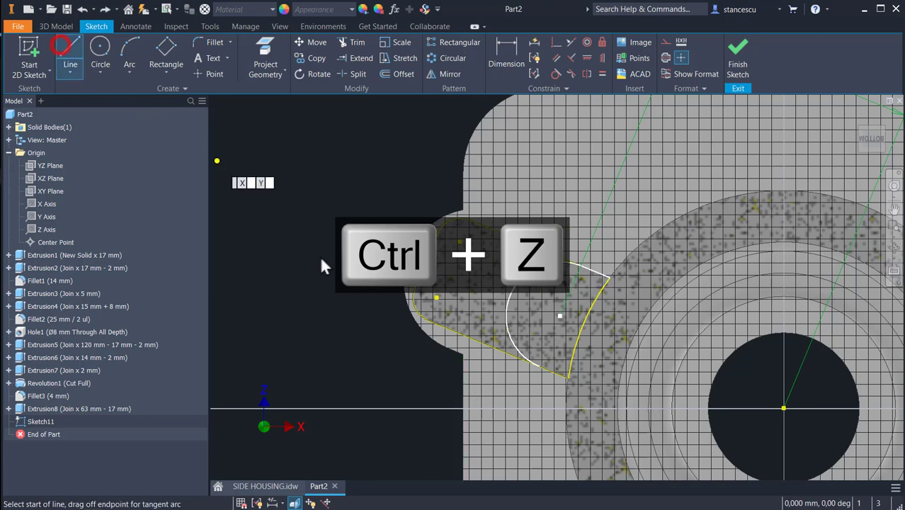
{"action": "left_click", "coordinate": [538, 367]}
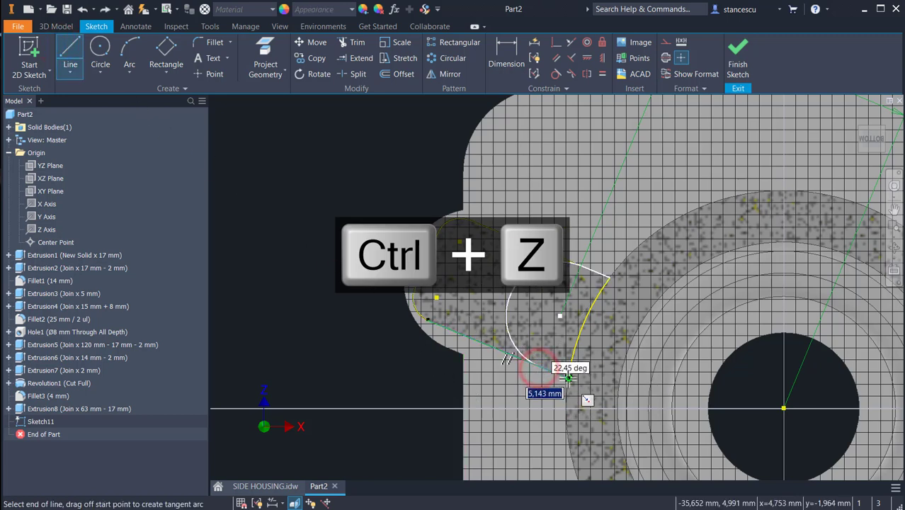
{"action": "left_click", "coordinate": [568, 377]}
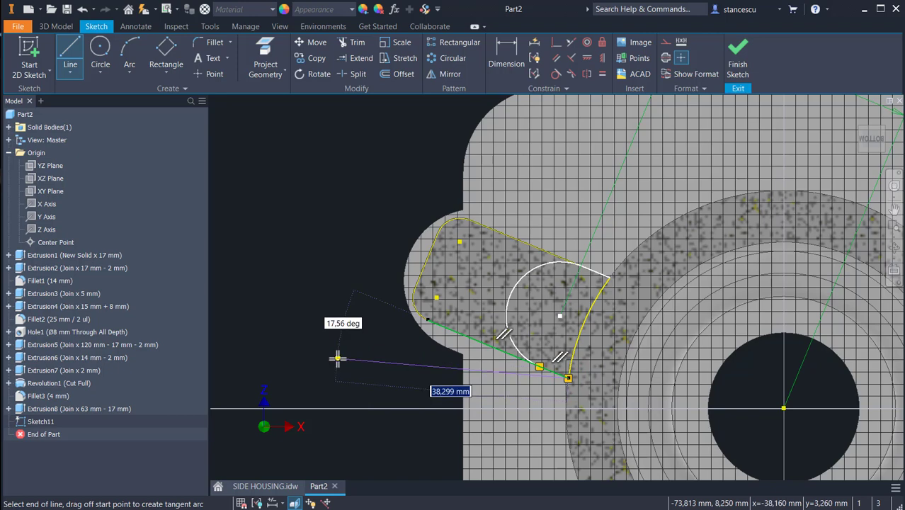
{"action": "key", "text": "Escape"}
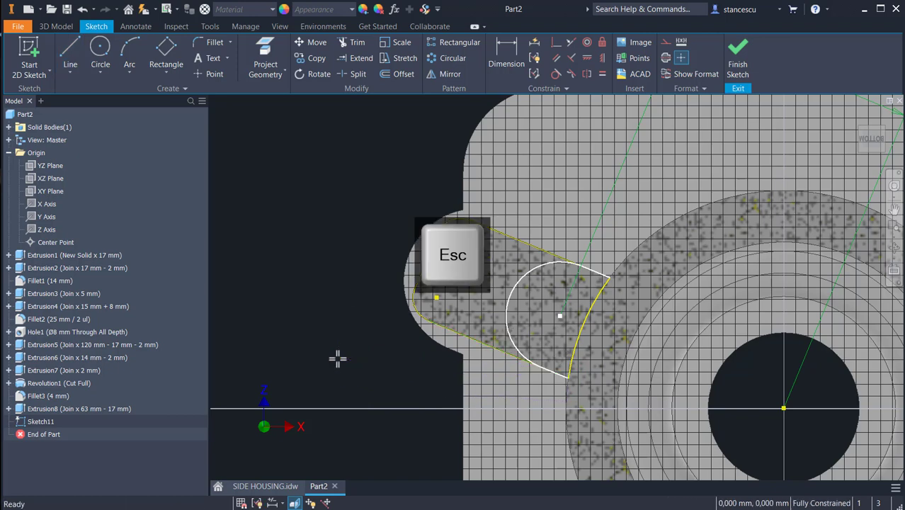
{"action": "left_click", "coordinate": [736, 58]}
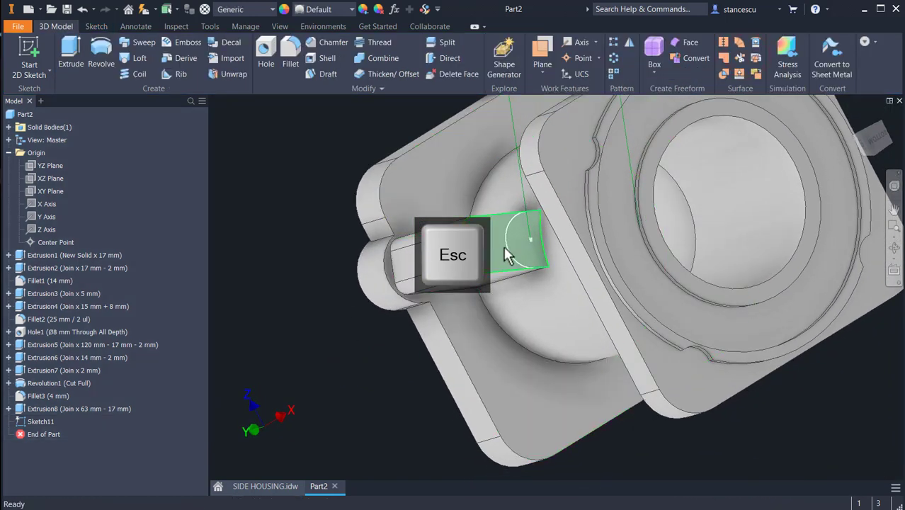
Step: Extrude the round-ended rib profile up to the next face of the opposite flange, joined to the body, and restore the home view
{"action": "left_click", "coordinate": [69, 49]}
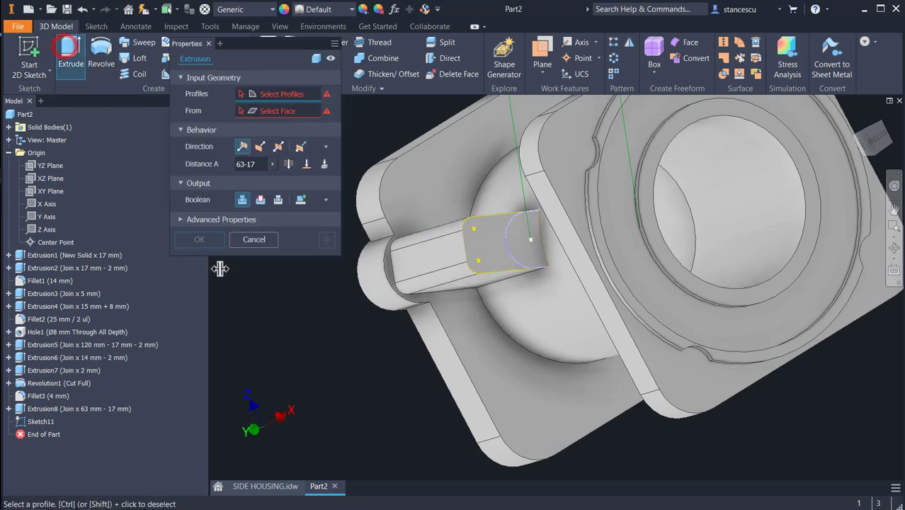
{"action": "left_click", "coordinate": [520, 246]}
{"action": "middle_click_drag", "start_coordinate": [297, 312], "coordinate": [384, 318], "text": "shift"}
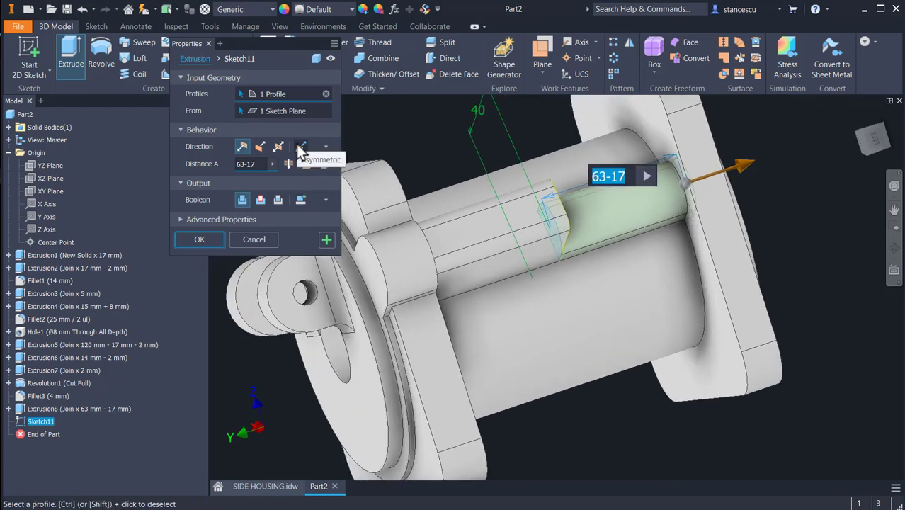
{"action": "left_click", "coordinate": [324, 164]}
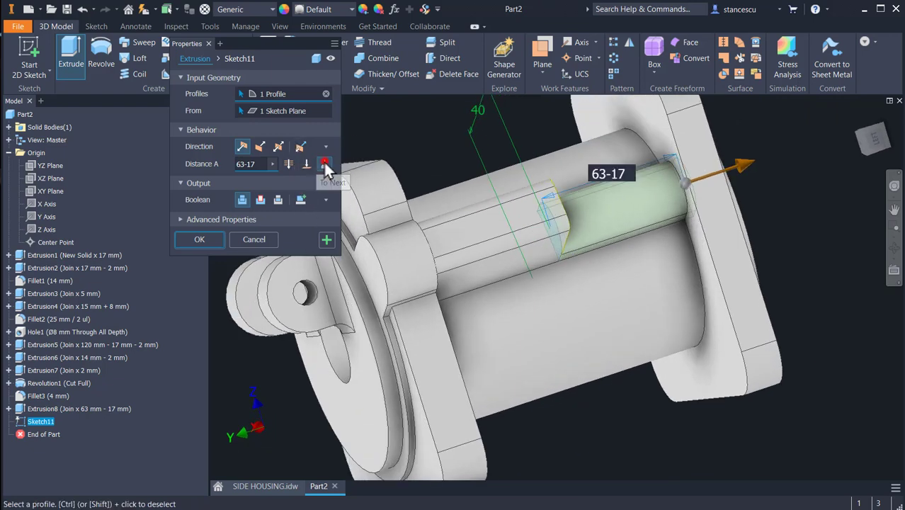
{"action": "middle_click_drag", "start_coordinate": [574, 270], "coordinate": [536, 261], "text": "shift"}
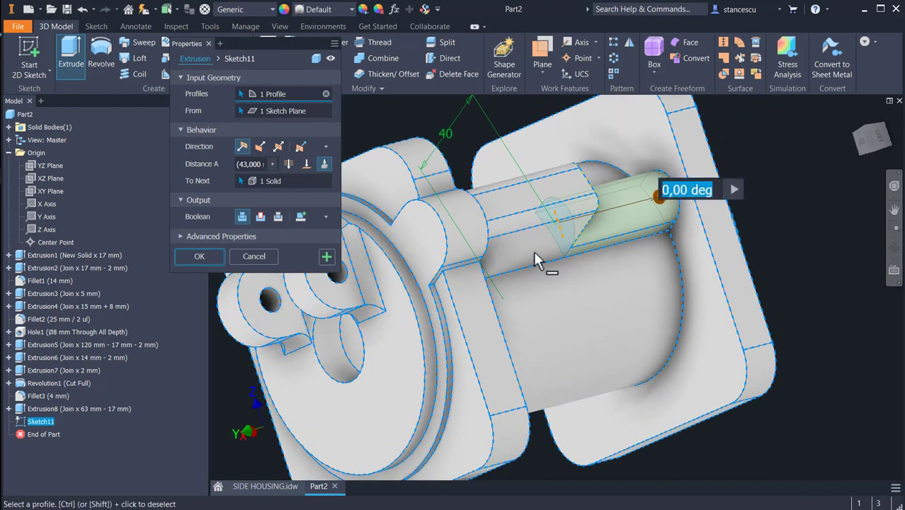
{"action": "left_click", "coordinate": [199, 256]}
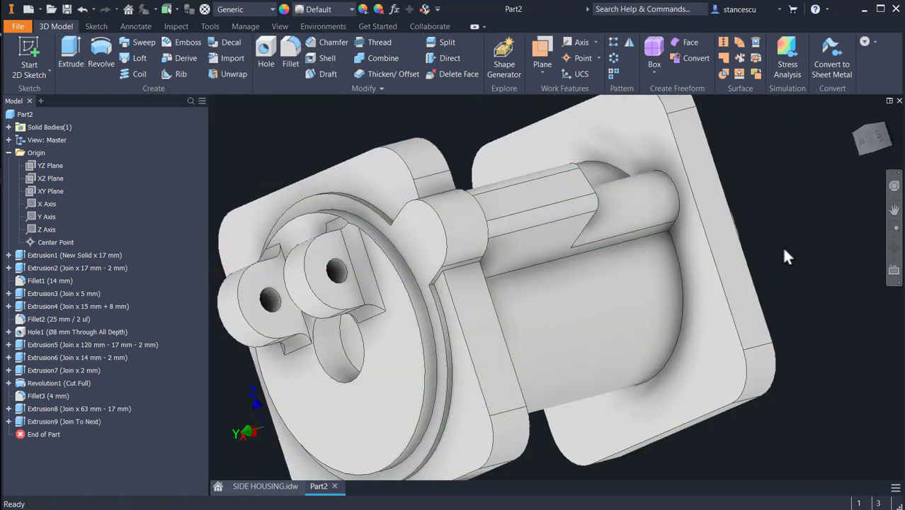
{"action": "key", "text": "F6"}
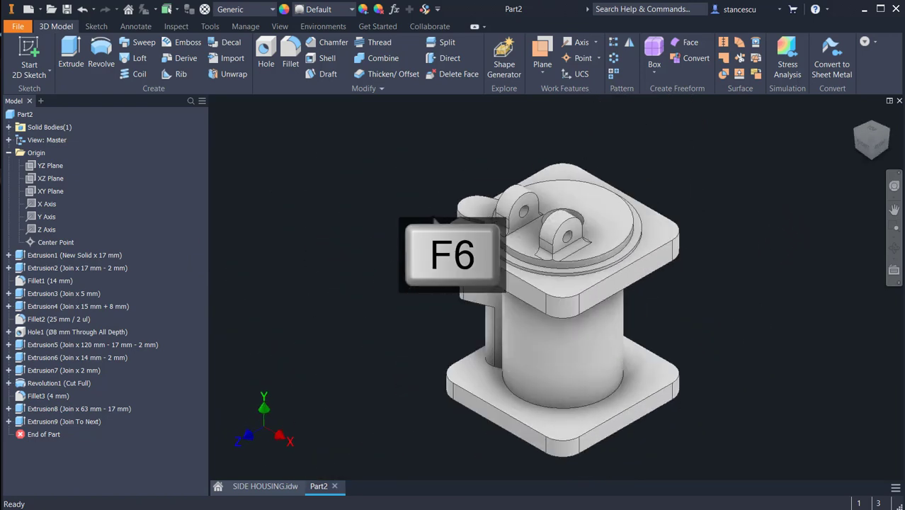
Step: Examine sections C-C, B-B and D-D of the SIDE HOUSING drawing for the shape, radii, depth and position of the internal pocket beside the bore
{"action": "left_click", "coordinate": [266, 486]}
{"action": "scroll", "coordinate": [555, 344], "scroll_direction": "up", "scroll_amount": 3}
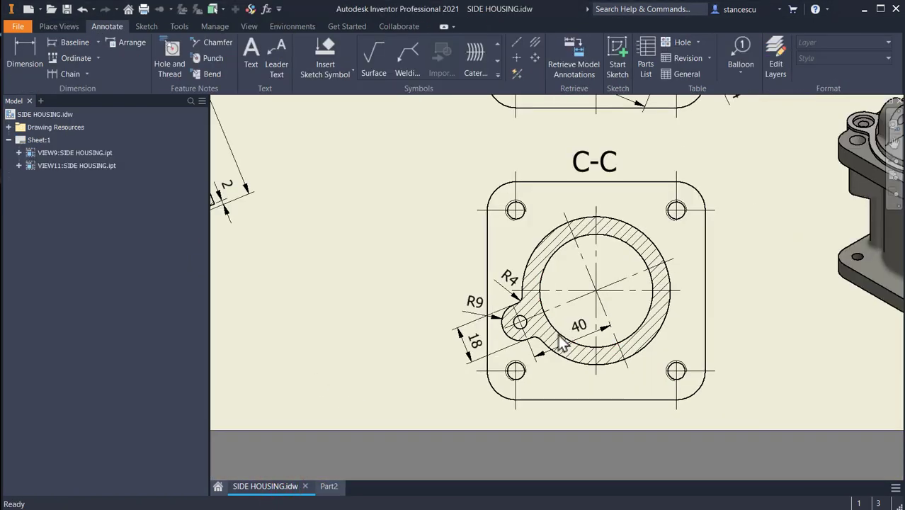
{"action": "mouse_move", "coordinate": [607, 357]}
{"action": "middle_mouse_down"}
{"action": "mouse_move", "coordinate": [554, 367]}
{"action": "mouse_move", "coordinate": [513, 504]}
{"action": "middle_mouse_up"}
{"action": "middle_click_drag", "start_coordinate": [557, 373], "coordinate": [628, 458]}
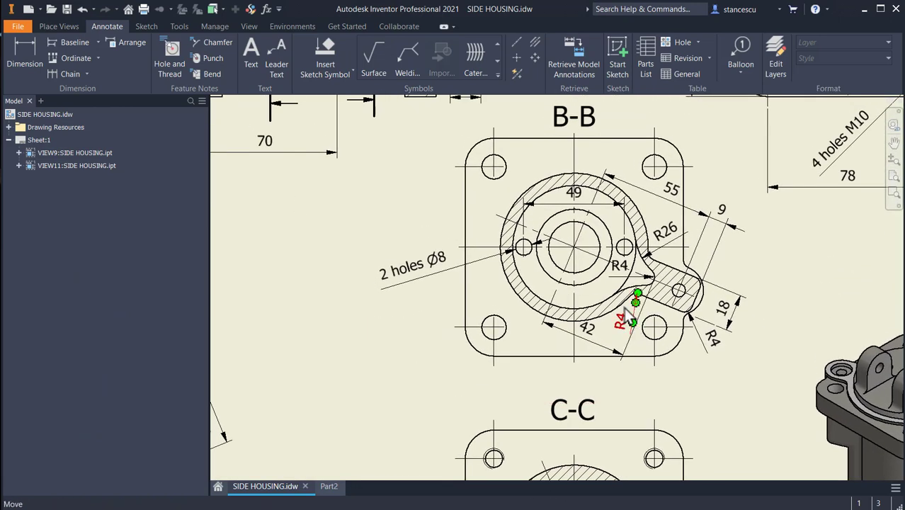
{"action": "scroll", "coordinate": [628, 312], "scroll_direction": "up", "scroll_amount": 3}
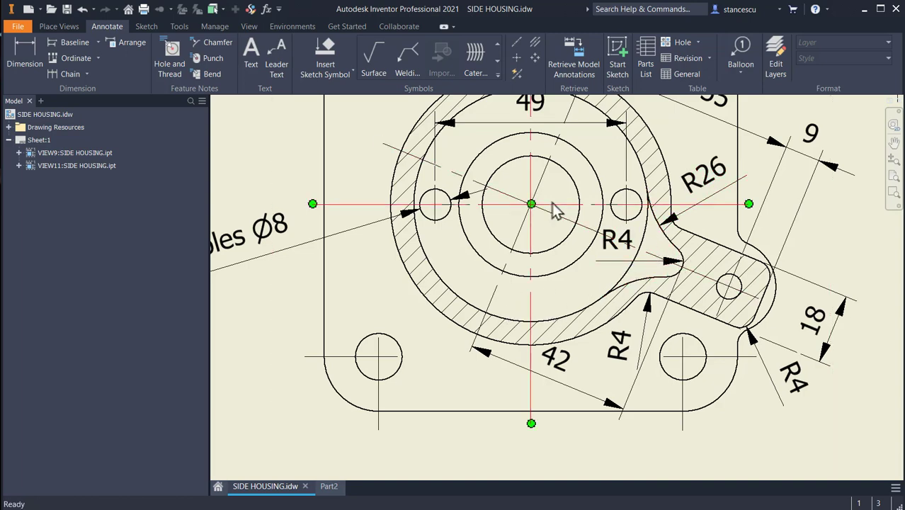
{"action": "scroll", "coordinate": [472, 323], "scroll_direction": "up", "scroll_amount": 3}
{"action": "mouse_move", "coordinate": [475, 327]}
{"action": "middle_mouse_down"}
{"action": "mouse_move", "coordinate": [591, 273]}
{"action": "mouse_move", "coordinate": [685, 244]}
{"action": "middle_mouse_up"}
{"action": "middle_click_drag", "start_coordinate": [508, 301], "coordinate": [644, 245]}
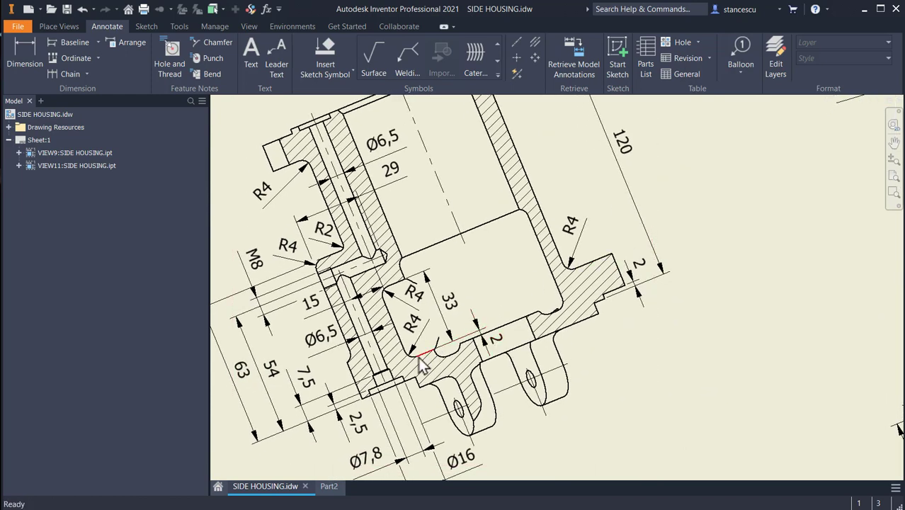
{"action": "scroll", "coordinate": [430, 361], "scroll_direction": "down", "scroll_amount": 2}
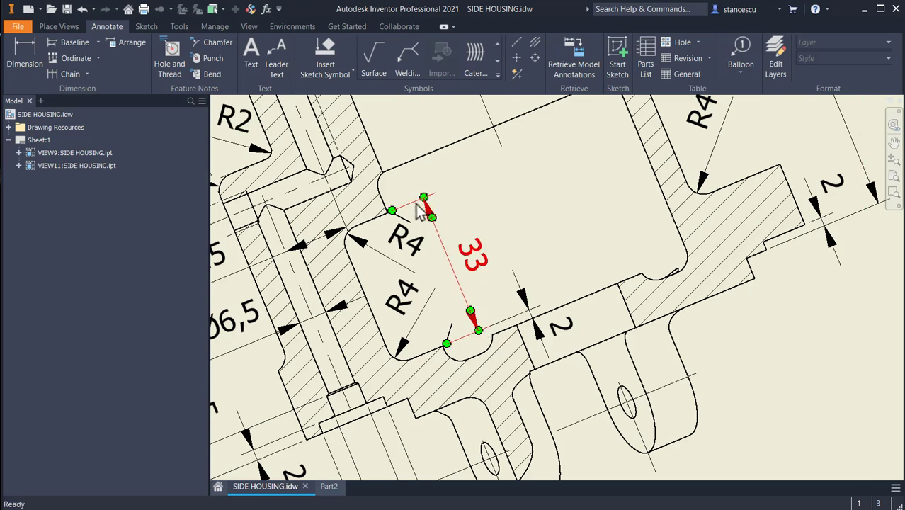
{"action": "scroll", "coordinate": [655, 363], "scroll_direction": "down", "scroll_amount": 3}
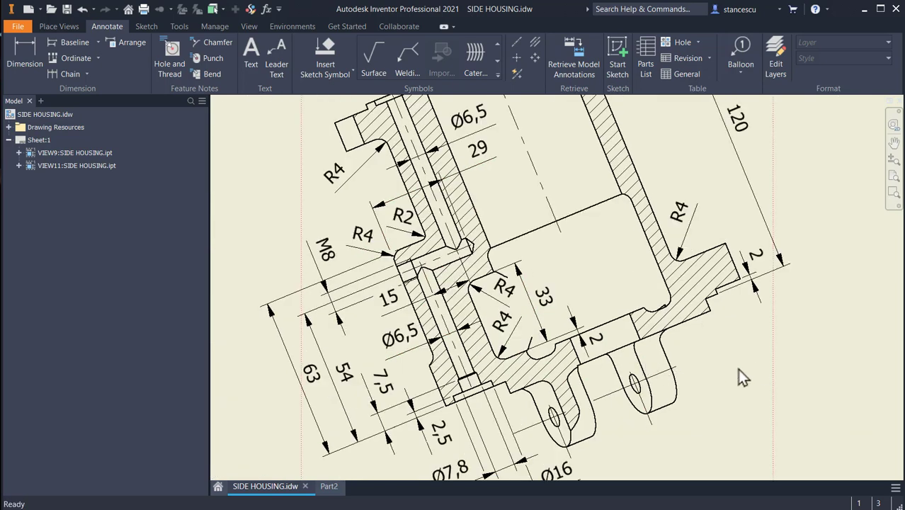
{"action": "middle_click_drag", "start_coordinate": [741, 376], "coordinate": [507, 377]}
{"action": "middle_click_drag", "start_coordinate": [641, 359], "coordinate": [405, 378]}
{"action": "mouse_move", "coordinate": [462, 318]}
{"action": "middle_mouse_down"}
{"action": "mouse_move", "coordinate": [377, 428]}
{"action": "mouse_move", "coordinate": [362, 434]}
{"action": "middle_mouse_up"}
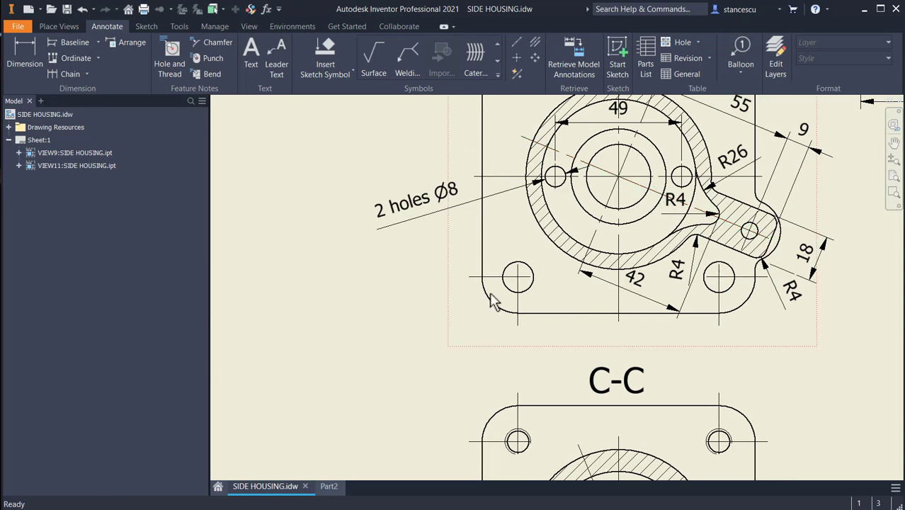
Step: Create a work plane offset 2 mm from the ring-shaped face around the small through-hole inside the bore, and auto-resize it
{"action": "left_click", "coordinate": [331, 488]}
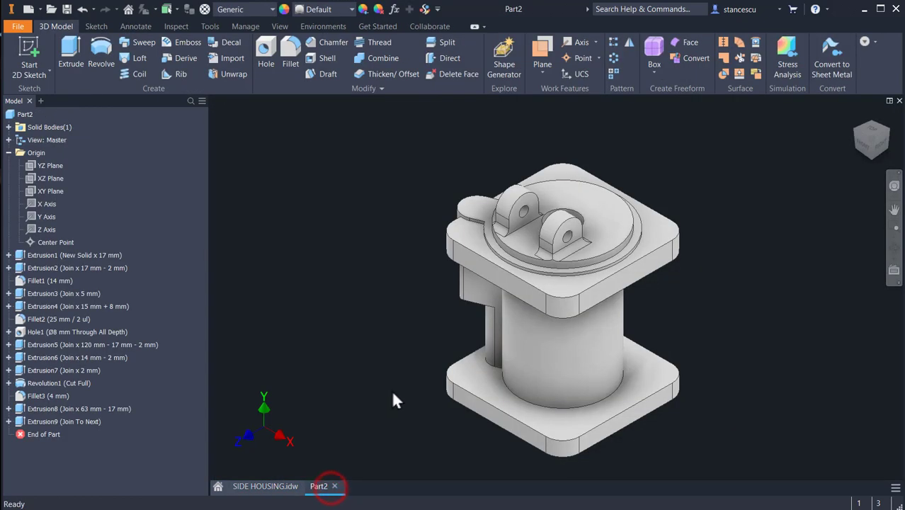
{"action": "mouse_move", "coordinate": [390, 390]}
{"action": "middle_mouse_down", "text": "shift"}
{"action": "mouse_move", "coordinate": [404, 393]}
{"action": "mouse_move", "coordinate": [404, 329]}
{"action": "middle_mouse_up", "text": "shift"}
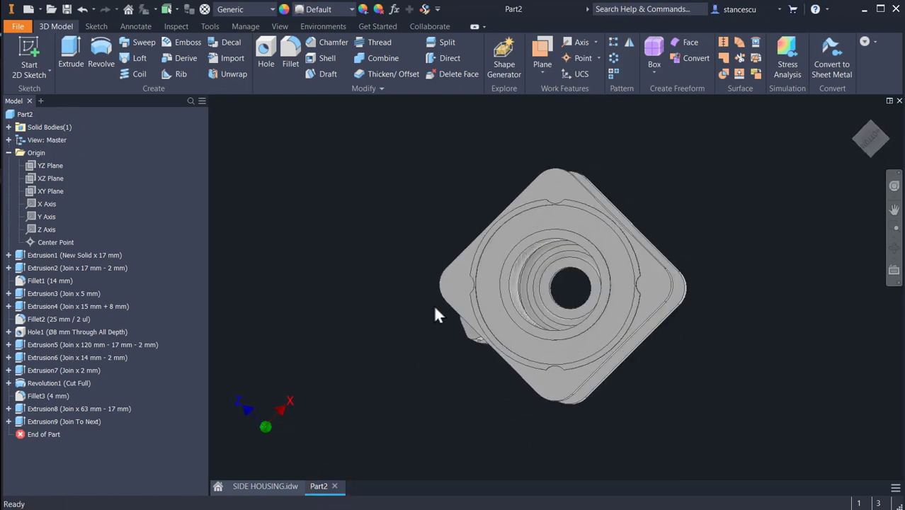
{"action": "scroll", "coordinate": [463, 291], "scroll_direction": "down", "scroll_amount": 4}
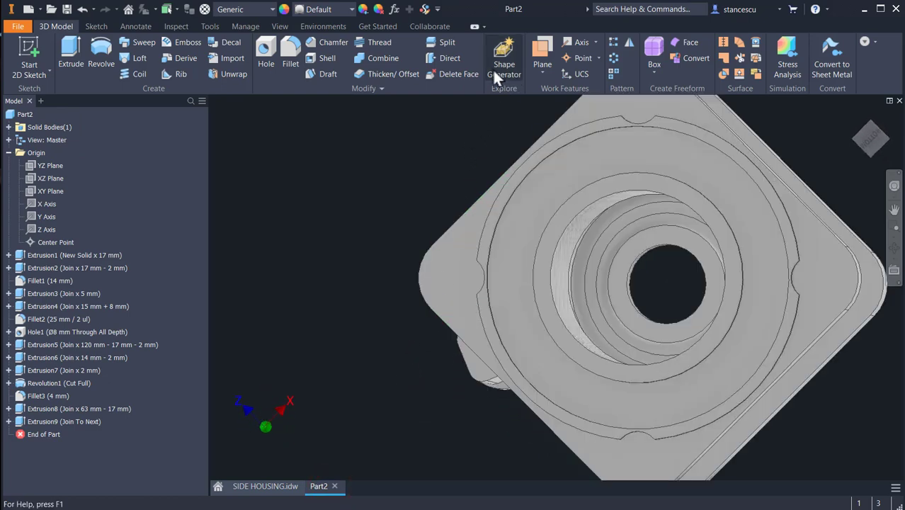
{"action": "left_click", "coordinate": [542, 53]}
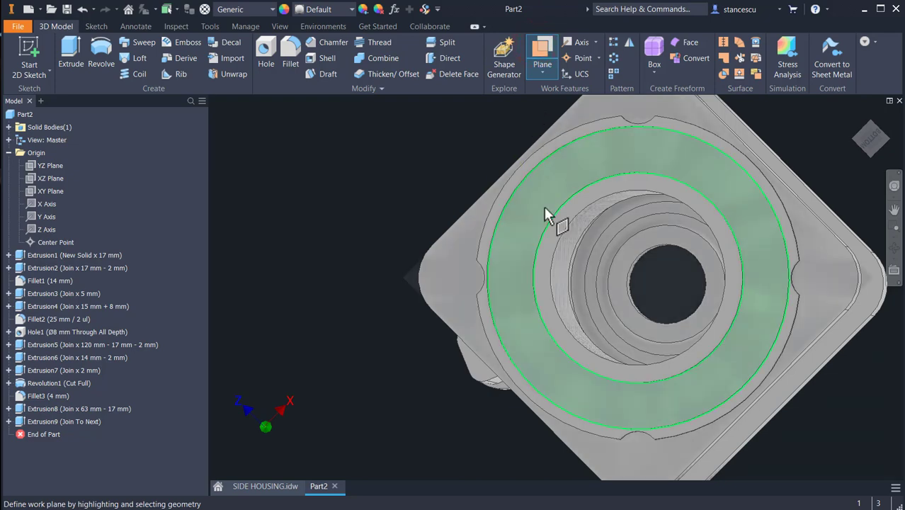
{"action": "left_click", "coordinate": [627, 246]}
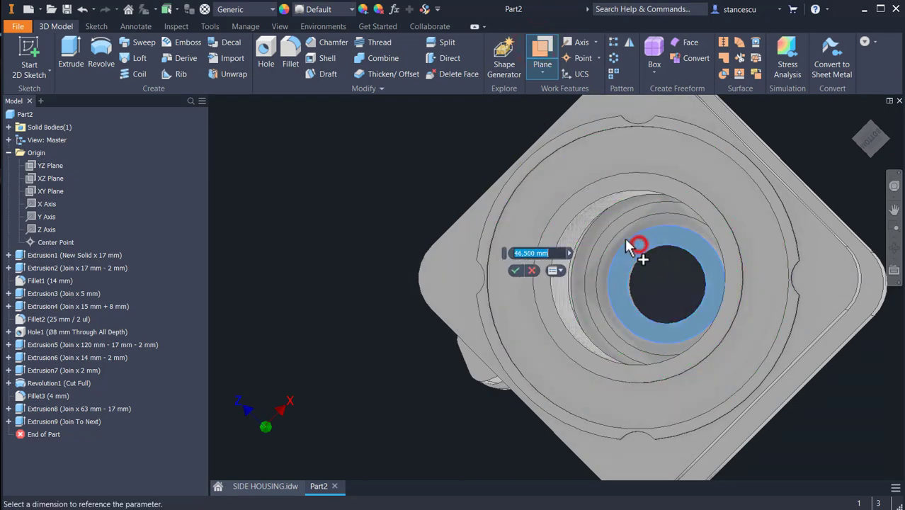
{"action": "type", "text": "2"}
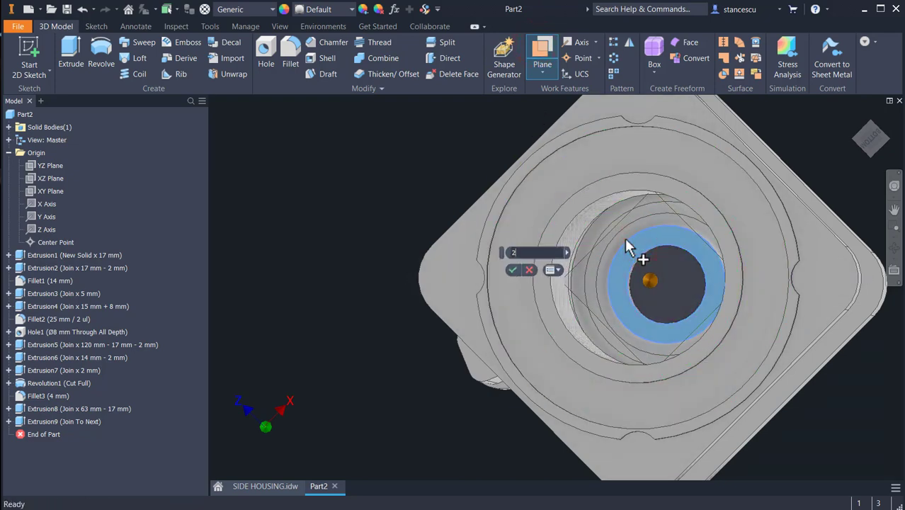
{"action": "left_click", "coordinate": [511, 272]}
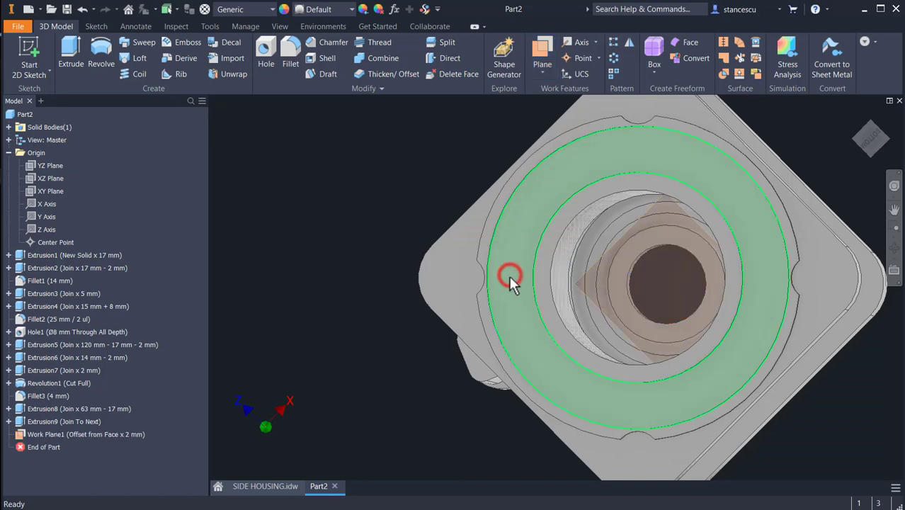
{"action": "right_click", "coordinate": [581, 296]}
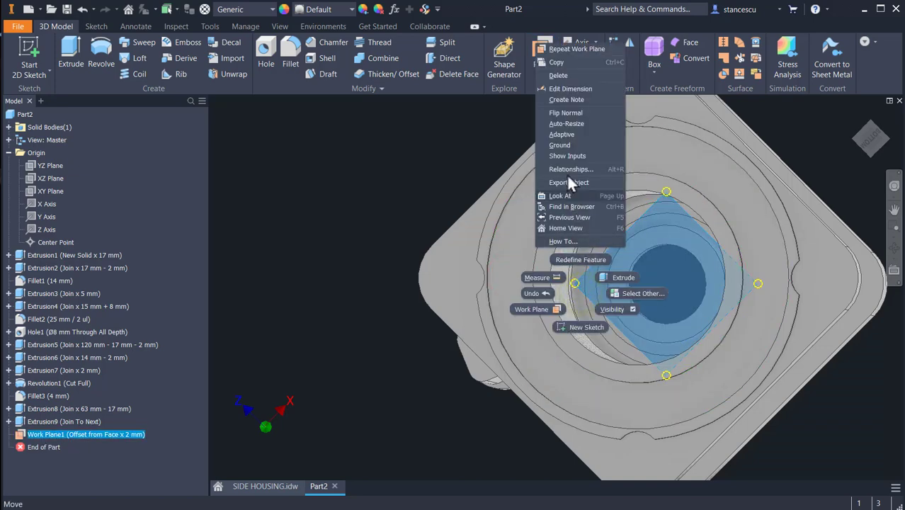
{"action": "left_click", "coordinate": [570, 125]}
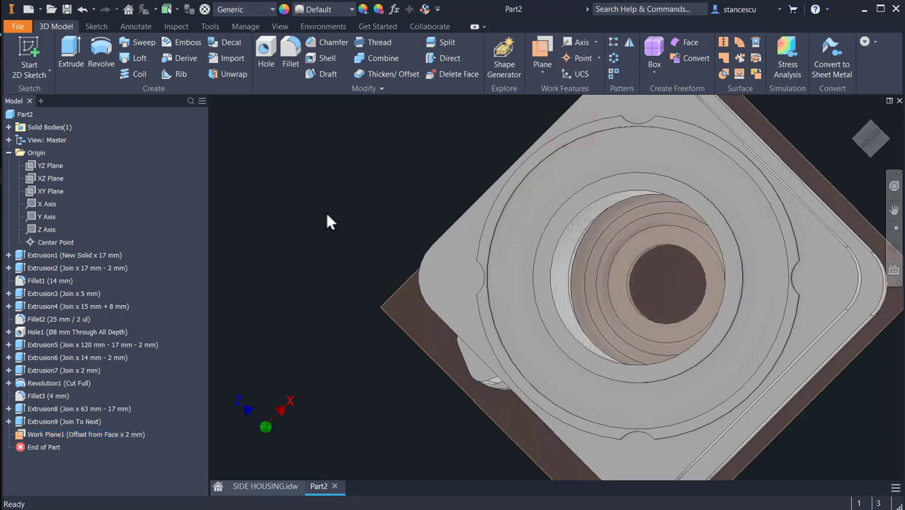
Step: Start a sketch on the offset work plane, slice the graphics, and rotate the bottom view by 180 degrees
{"action": "left_click", "coordinate": [413, 334]}
{"action": "left_click", "coordinate": [414, 338]}
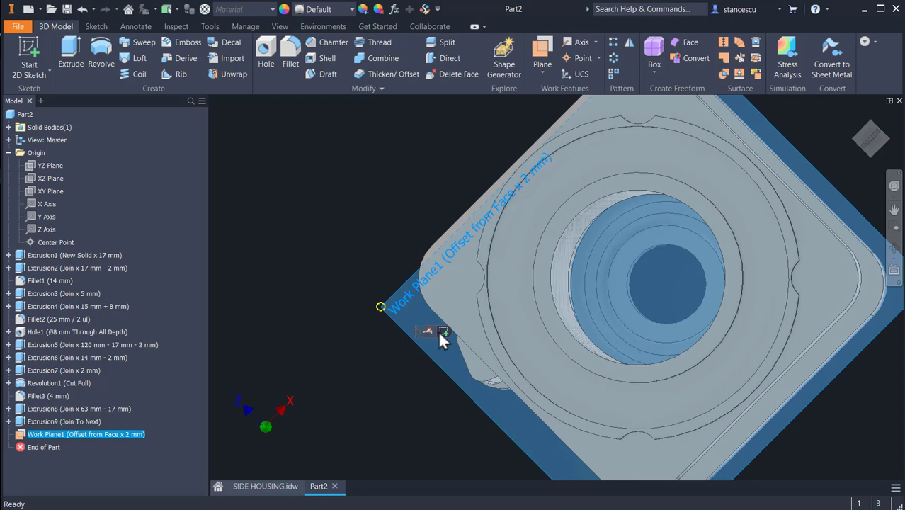
{"action": "key", "text": "s"}
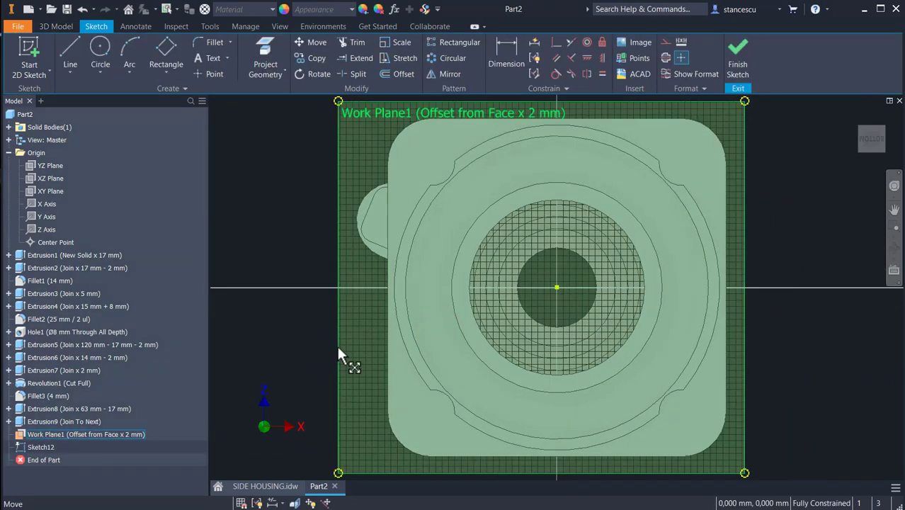
{"action": "key", "text": "F7"}
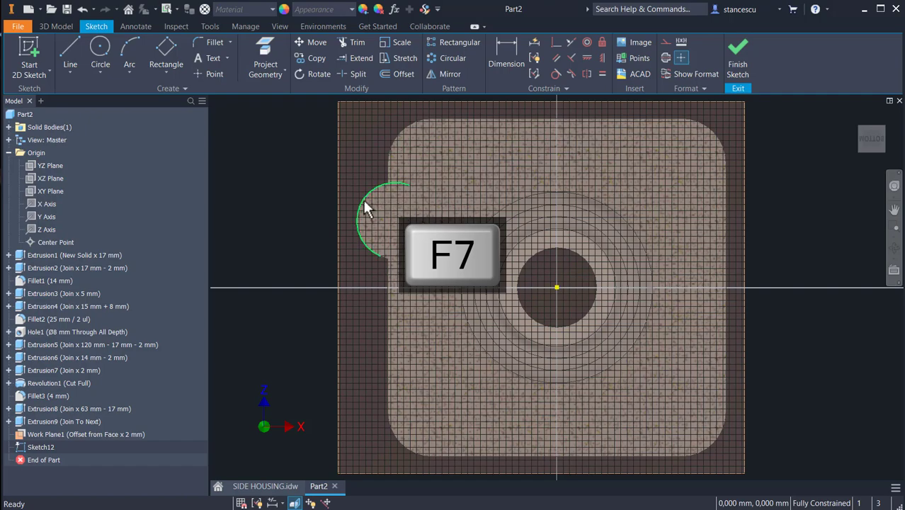
{"action": "left_click", "coordinate": [896, 122]}
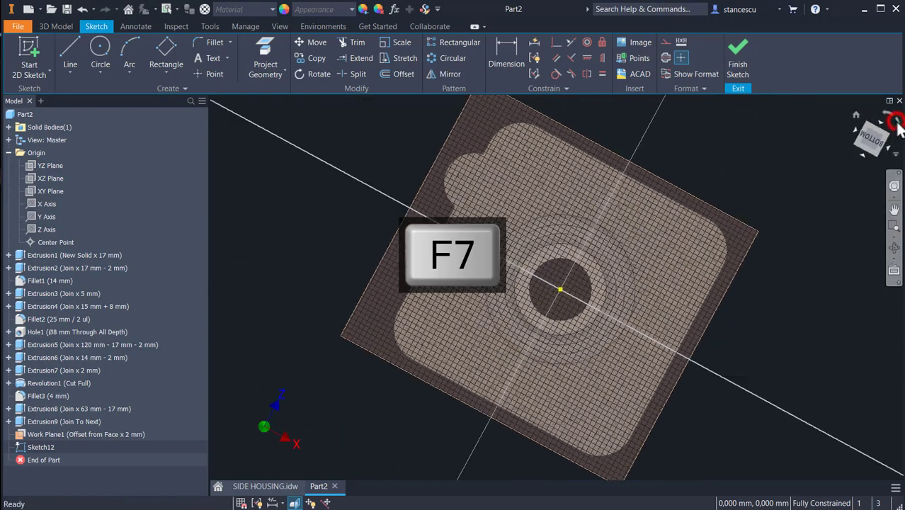
{"action": "left_click", "coordinate": [896, 122]}
{"action": "scroll", "coordinate": [707, 312], "scroll_direction": "up", "scroll_amount": 3}
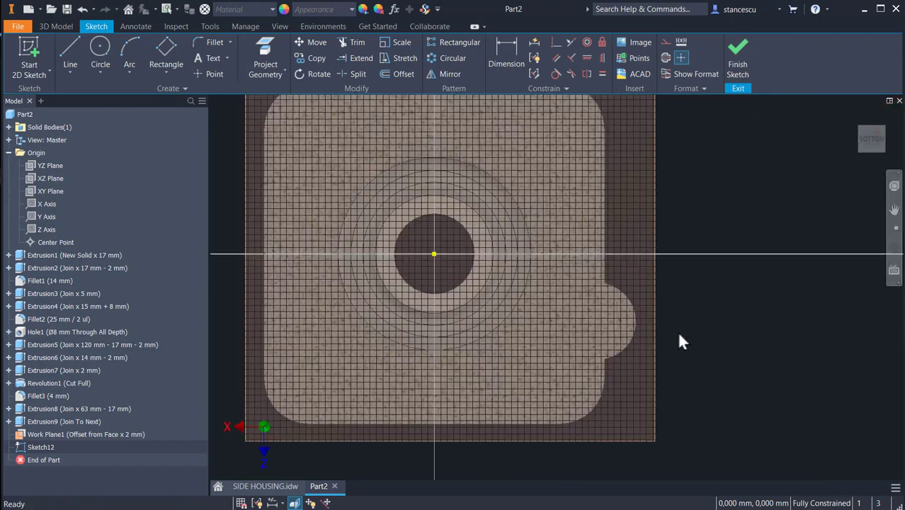
{"action": "scroll", "coordinate": [718, 308], "scroll_direction": "up", "scroll_amount": 1}
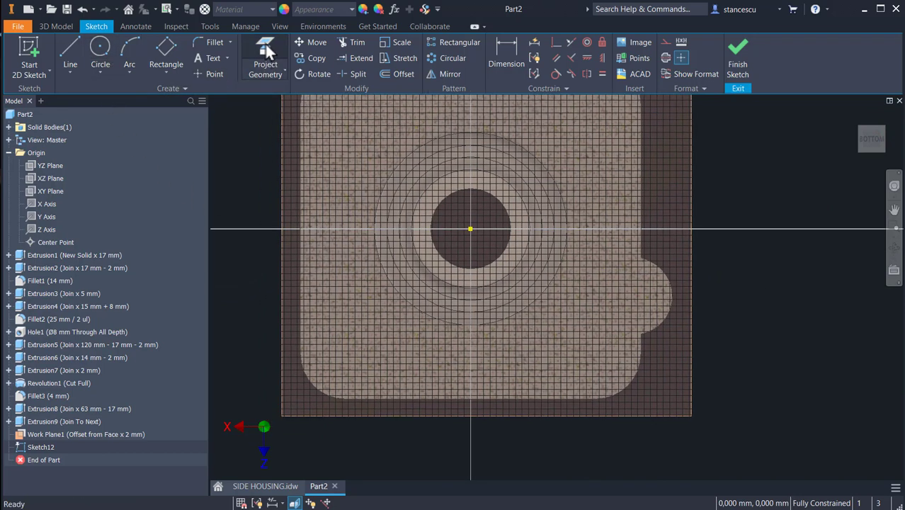
Step: Project the rib's rounded end arc and draw a construction line from the sketch origin to the arc's centre
{"action": "left_click", "coordinate": [266, 67]}
{"action": "left_click", "coordinate": [658, 324]}
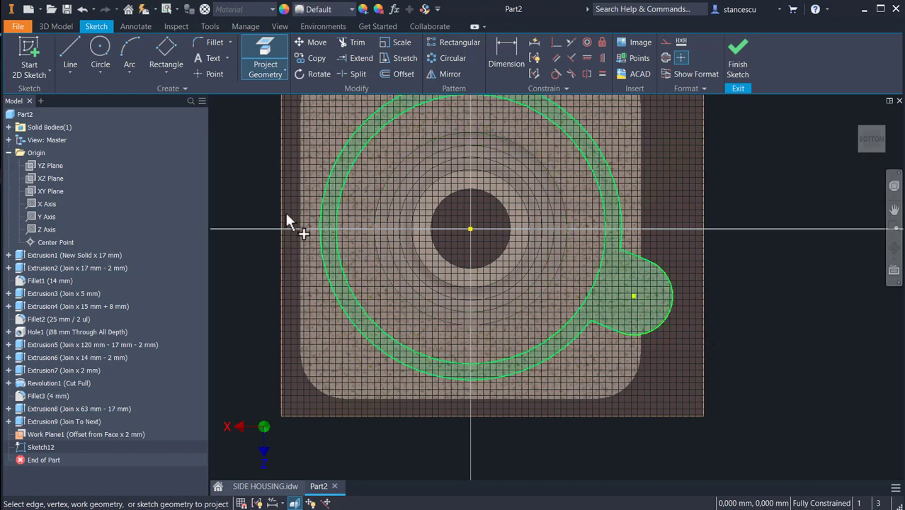
{"action": "left_click", "coordinate": [69, 49]}
{"action": "left_click", "coordinate": [665, 41]}
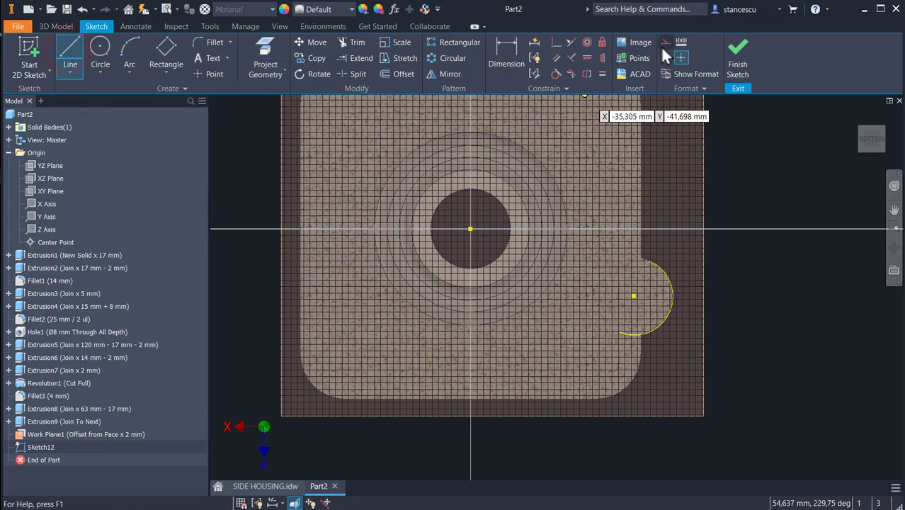
{"action": "left_click", "coordinate": [470, 228]}
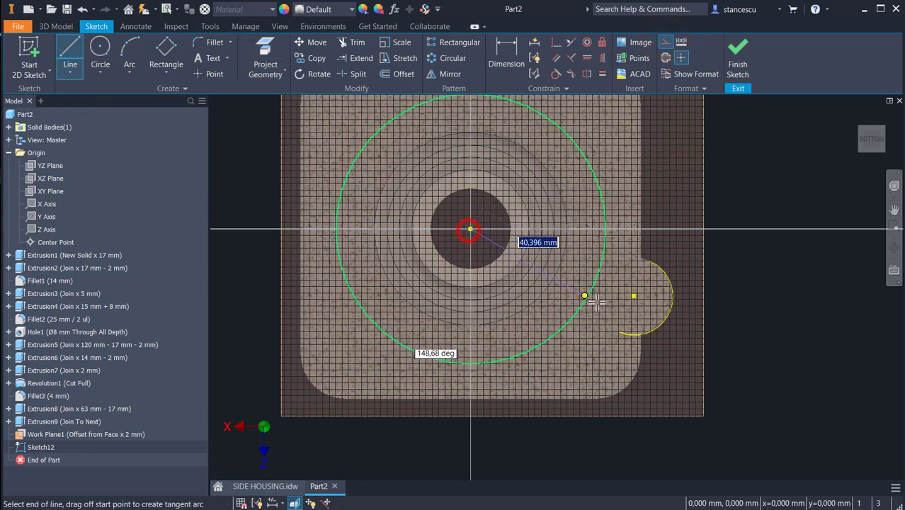
{"action": "left_click", "coordinate": [635, 296]}
{"action": "key", "text": "Escape"}
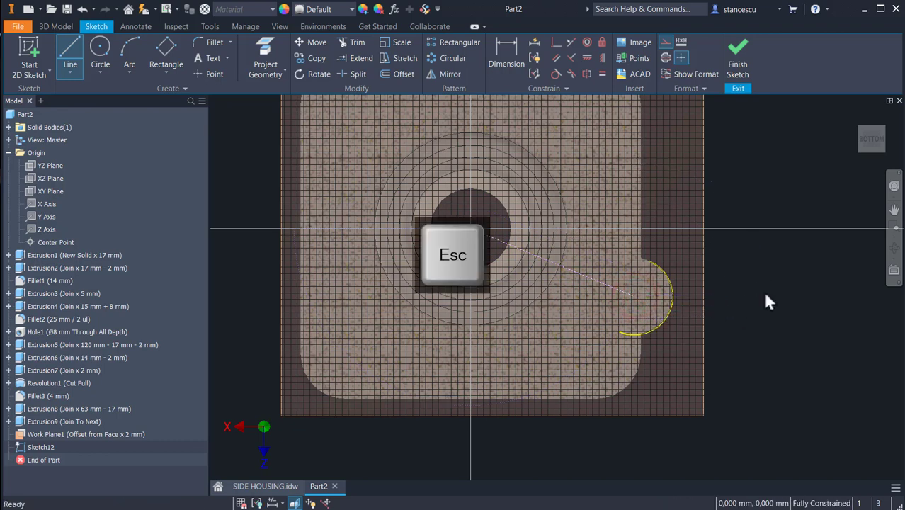
{"action": "left_click", "coordinate": [764, 292]}
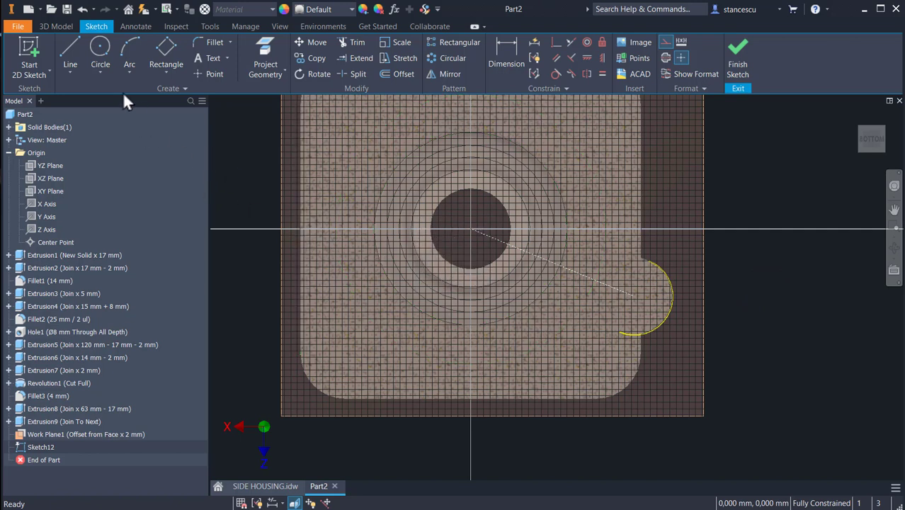
Step: Draw a circle with a 4 mm radius in the free area beside the part
{"action": "left_click", "coordinate": [97, 54]}
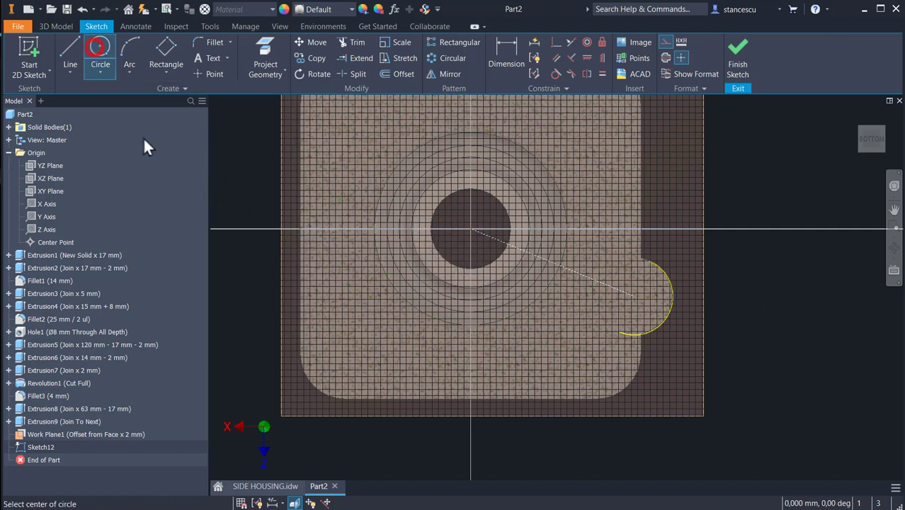
{"action": "left_click", "coordinate": [238, 168]}
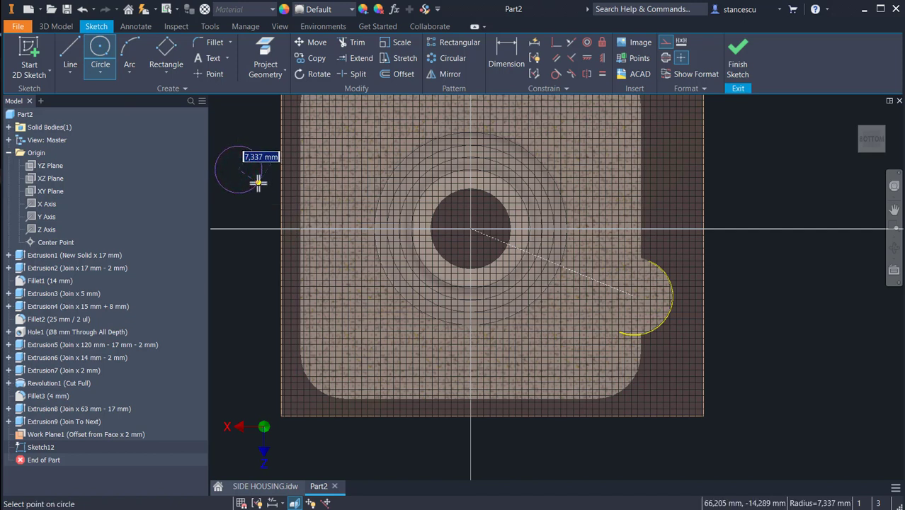
{"action": "type", "text": "4"}
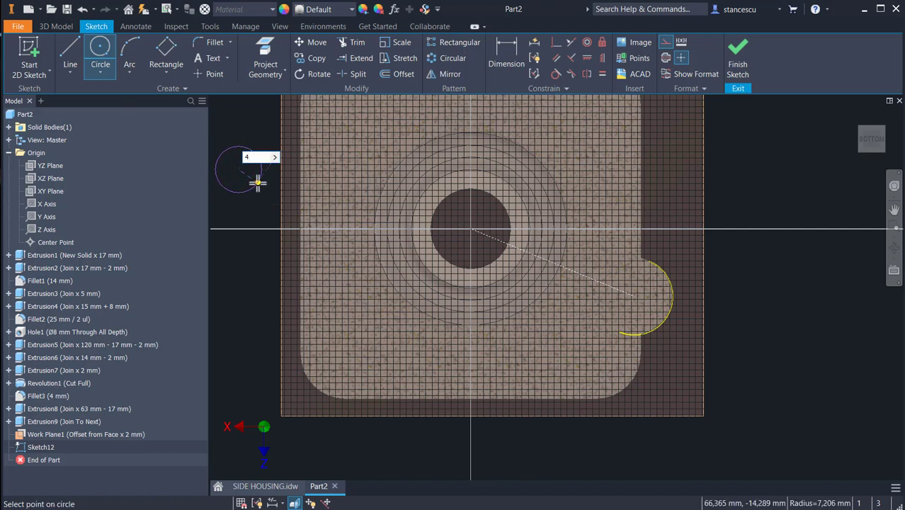
{"action": "key", "text": "Return"}
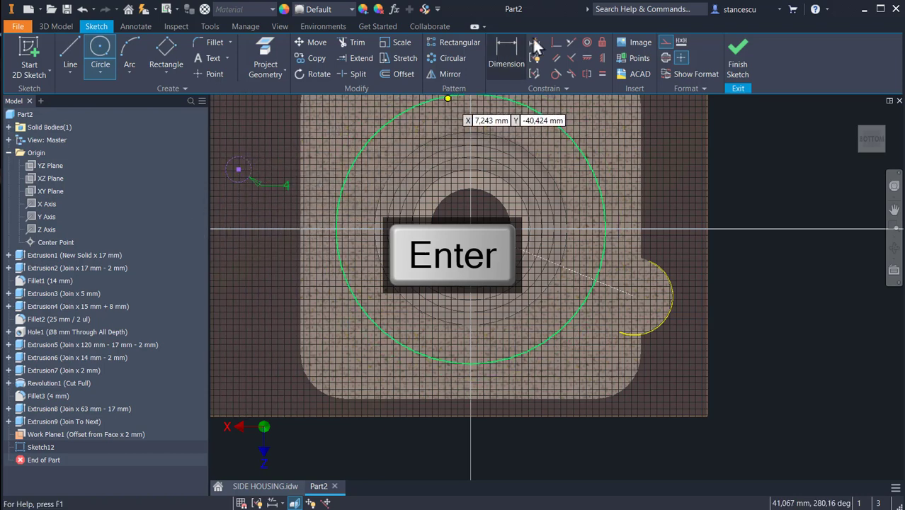
Step: Constrain the circle's centre coincident with the construction line and move the circle along it near the rib's rounded end
{"action": "left_click", "coordinate": [556, 42]}
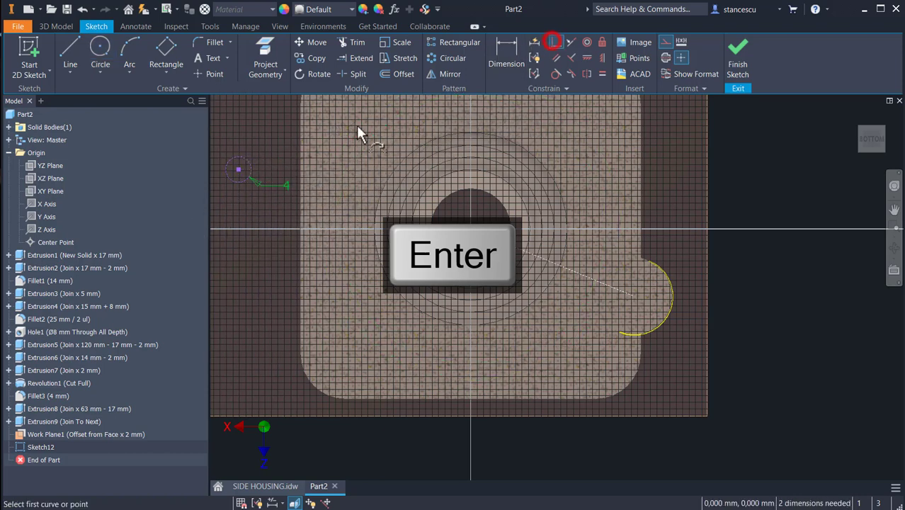
{"action": "left_click", "coordinate": [239, 171]}
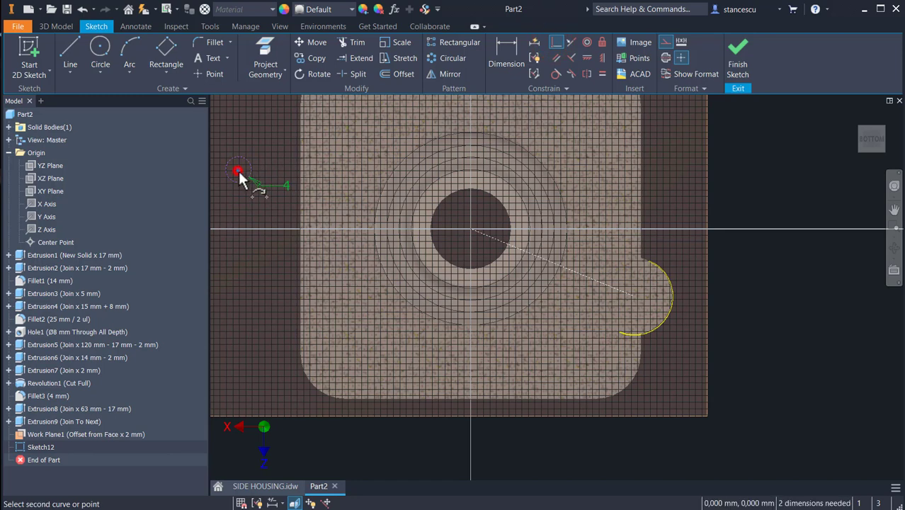
{"action": "left_click", "coordinate": [580, 277]}
{"action": "key", "text": "Escape"}
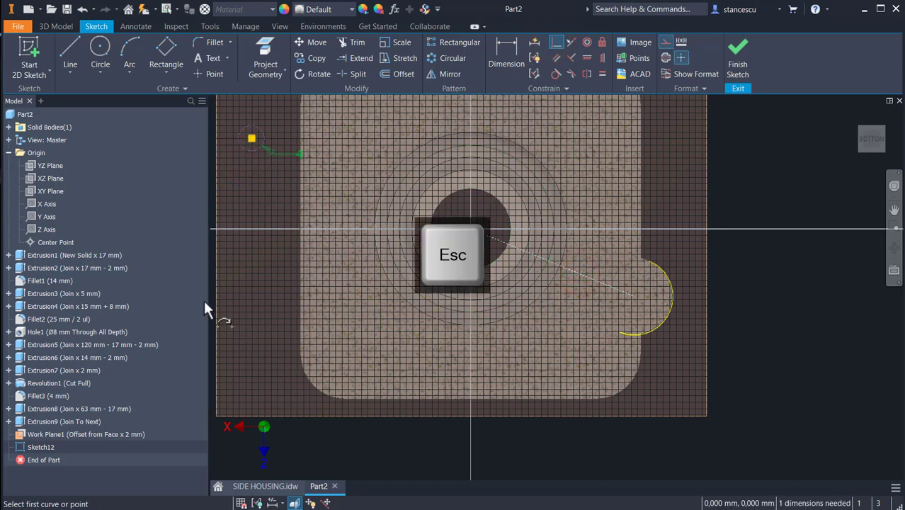
{"action": "left_click_drag", "start_coordinate": [251, 137], "coordinate": [610, 288]}
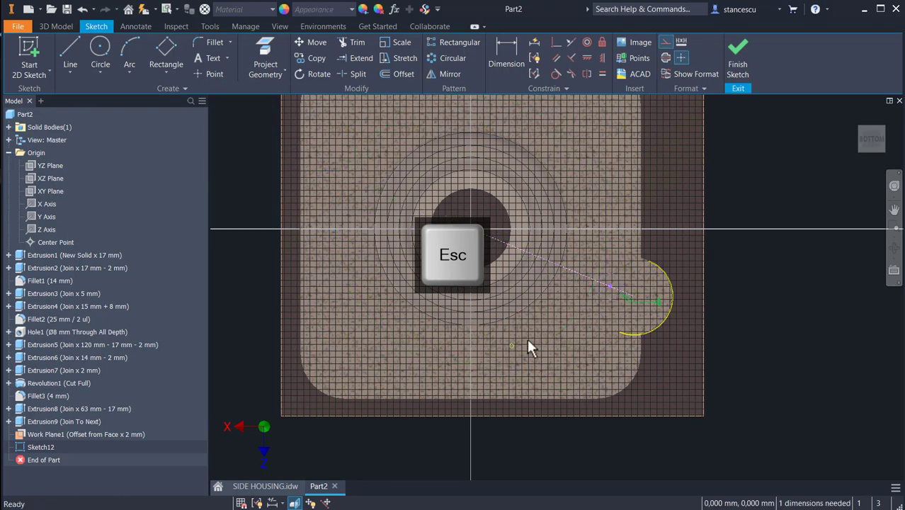
Step: Convert the 4 mm radius circle from construction to normal geometry and turn construction mode off
{"action": "scroll", "coordinate": [613, 288], "scroll_direction": "up", "scroll_amount": 4}
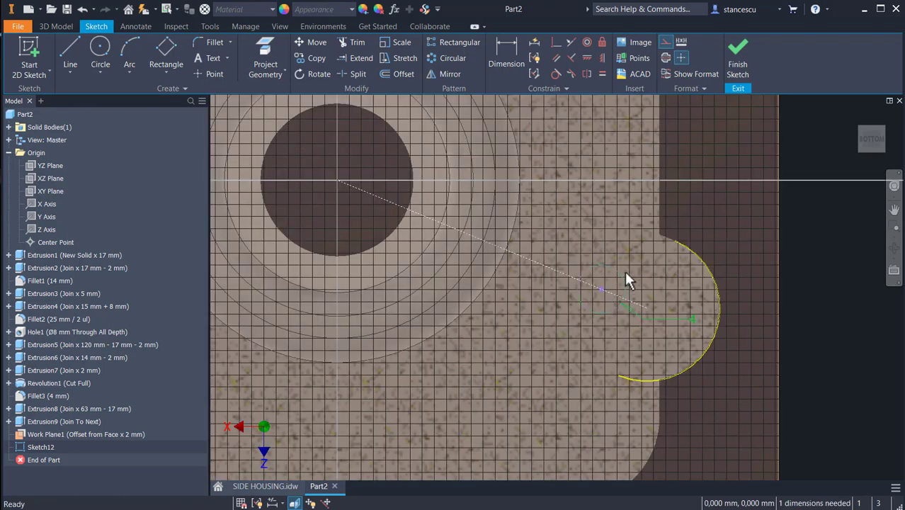
{"action": "left_click", "coordinate": [623, 281]}
{"action": "left_click", "coordinate": [666, 42]}
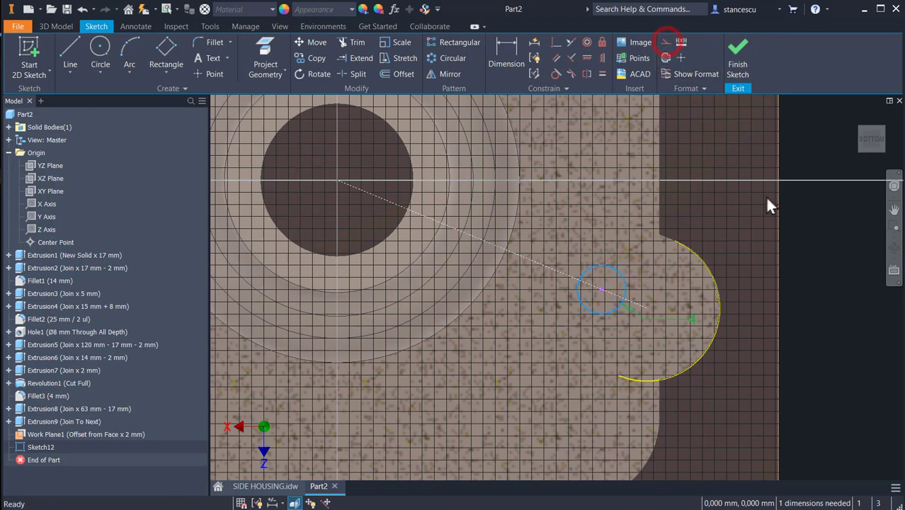
{"action": "left_click", "coordinate": [664, 40]}
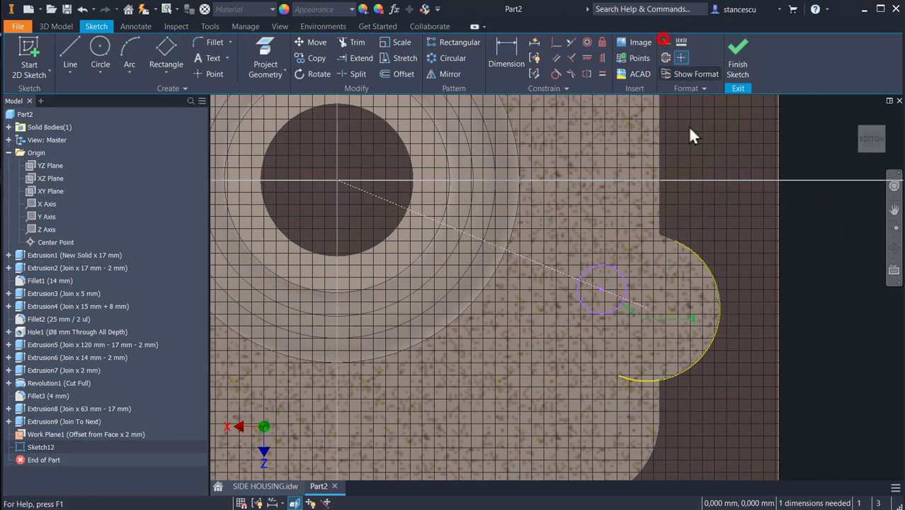
{"action": "left_click", "coordinate": [794, 247]}
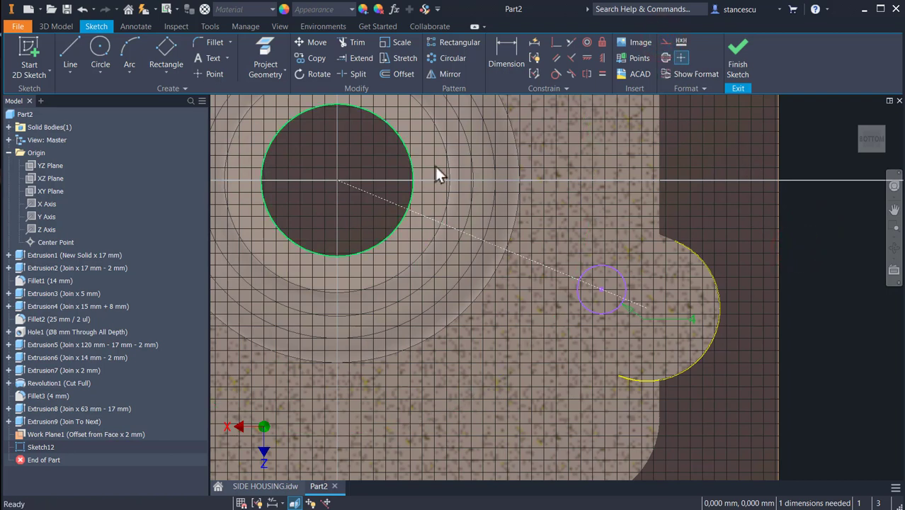
Step: Dimension the distance from the sketch origin to the 4 mm radius circle's centre and set it to 42-4 mm
{"action": "left_click", "coordinate": [503, 50]}
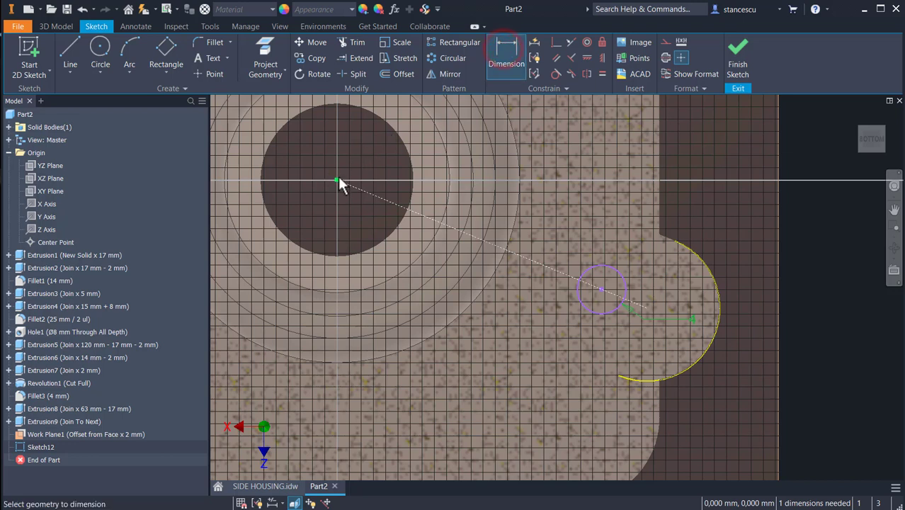
{"action": "left_click", "coordinate": [598, 274]}
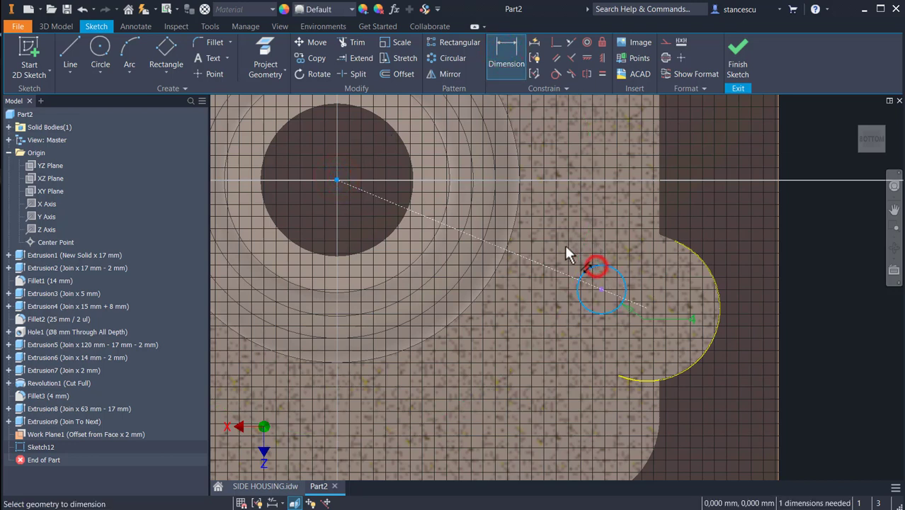
{"action": "left_click", "coordinate": [383, 186]}
{"action": "left_click", "coordinate": [364, 151]}
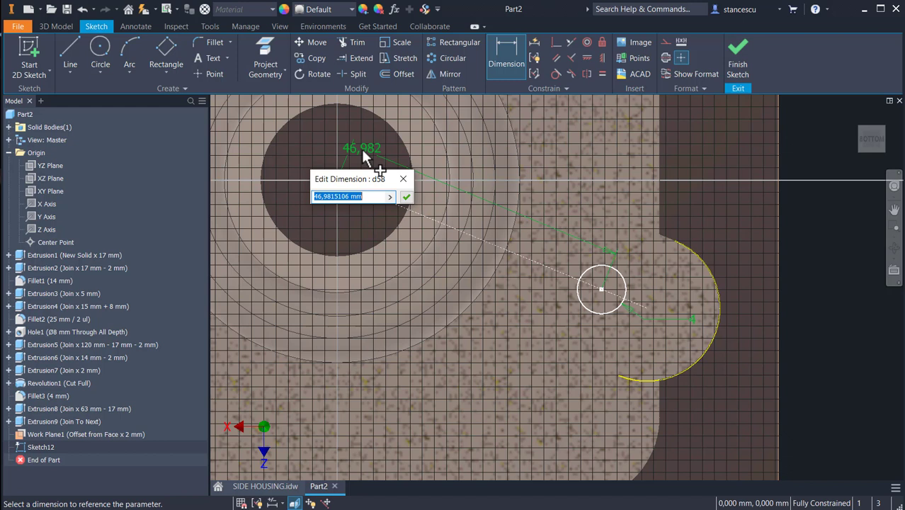
{"action": "type", "text": "42-"}
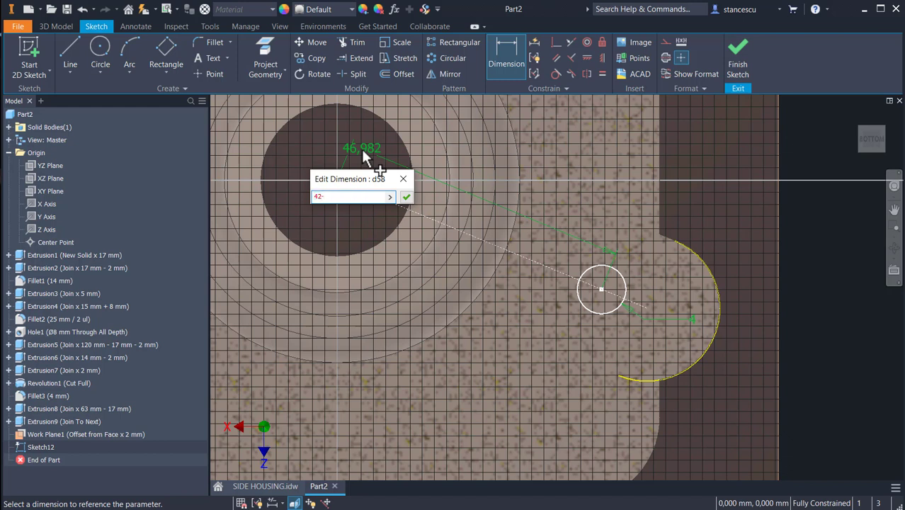
{"action": "type", "text": "4"}
{"action": "key", "text": "Return"}
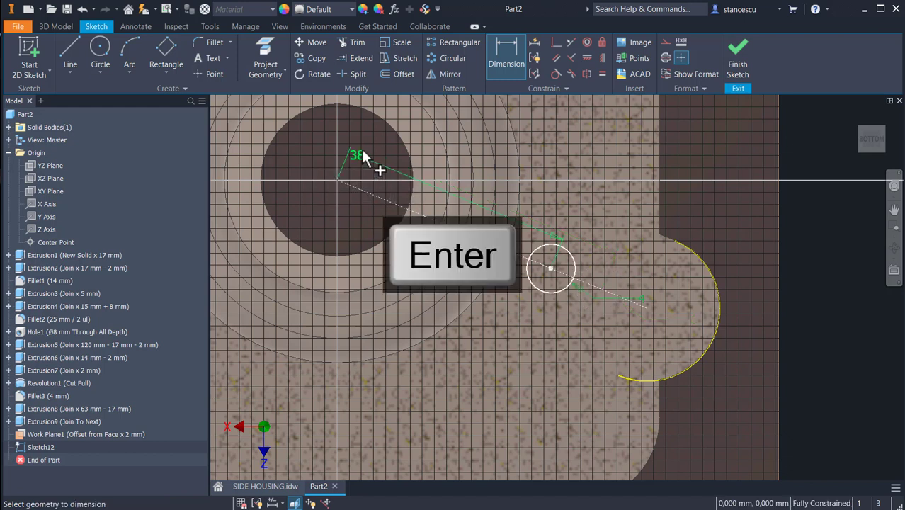
Step: Check the R26 arc in the SIDE HOUSING drawing and sketch a three-point arc joining the large round edge to the small circle
{"action": "left_click", "coordinate": [279, 483]}
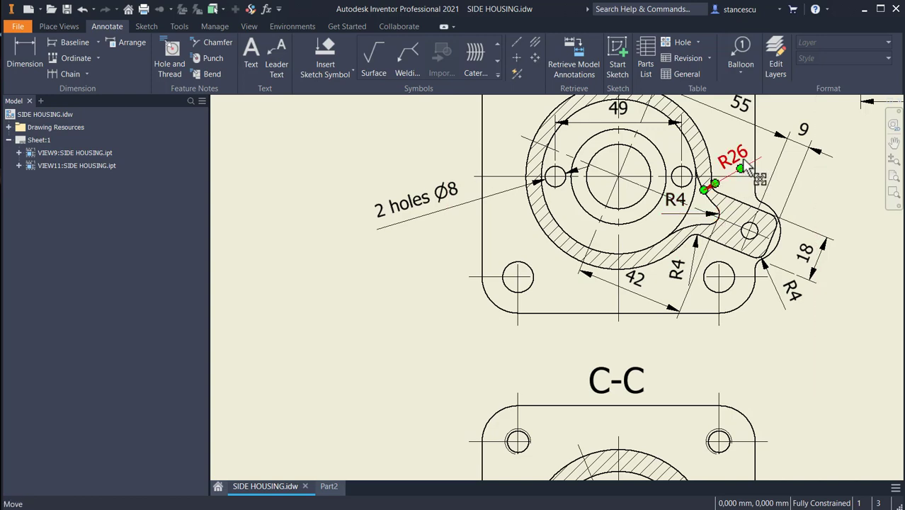
{"action": "left_click", "coordinate": [329, 486]}
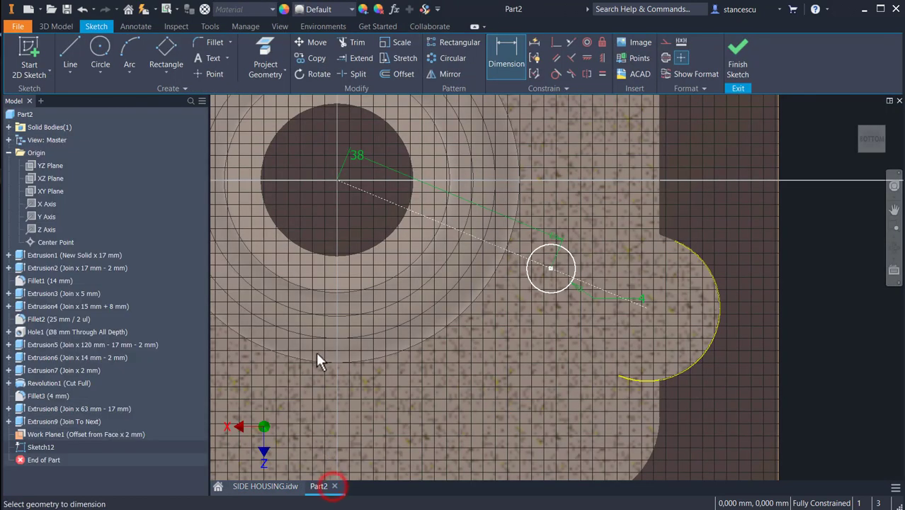
{"action": "left_click", "coordinate": [127, 48]}
{"action": "scroll", "coordinate": [545, 269], "scroll_direction": "up", "scroll_amount": 2}
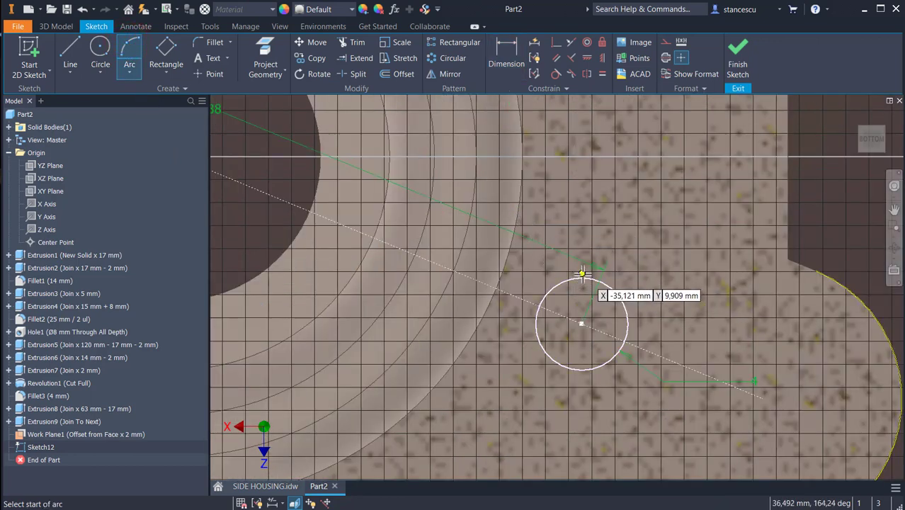
{"action": "left_click", "coordinate": [522, 155]}
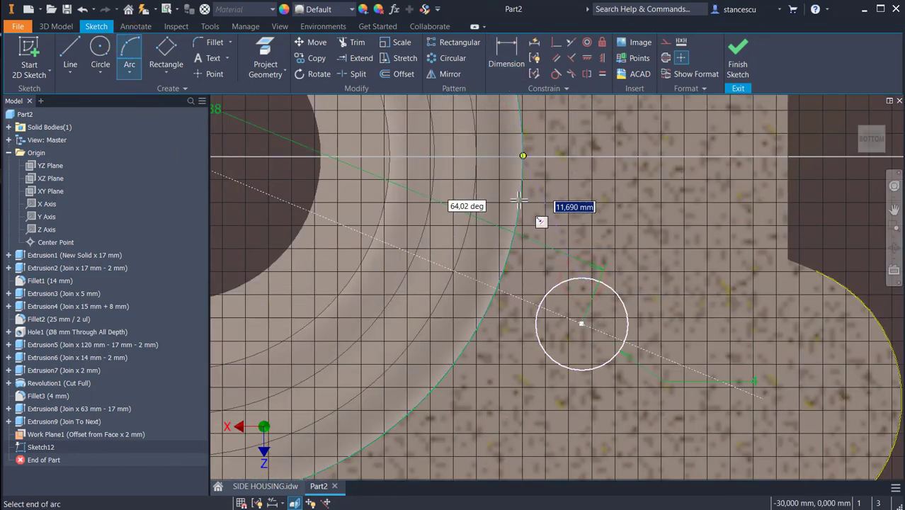
{"action": "left_click", "coordinate": [518, 214]}
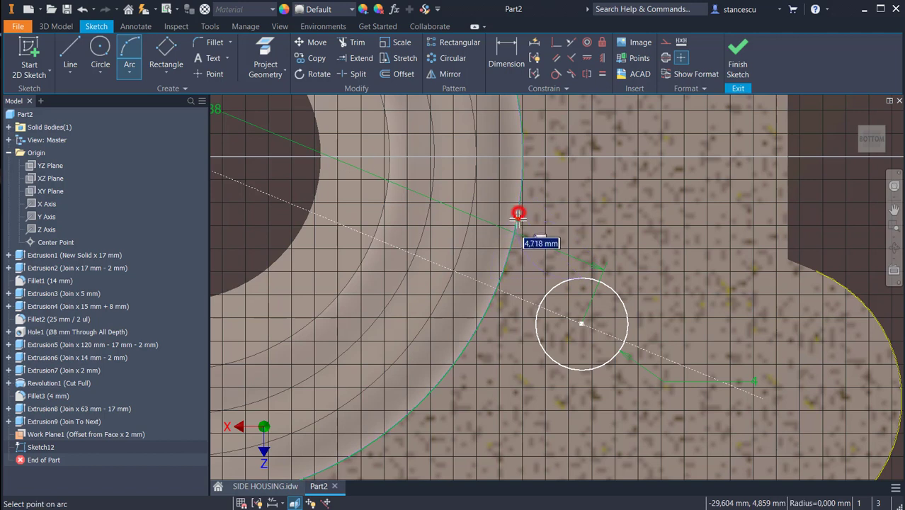
{"action": "left_click", "coordinate": [535, 264]}
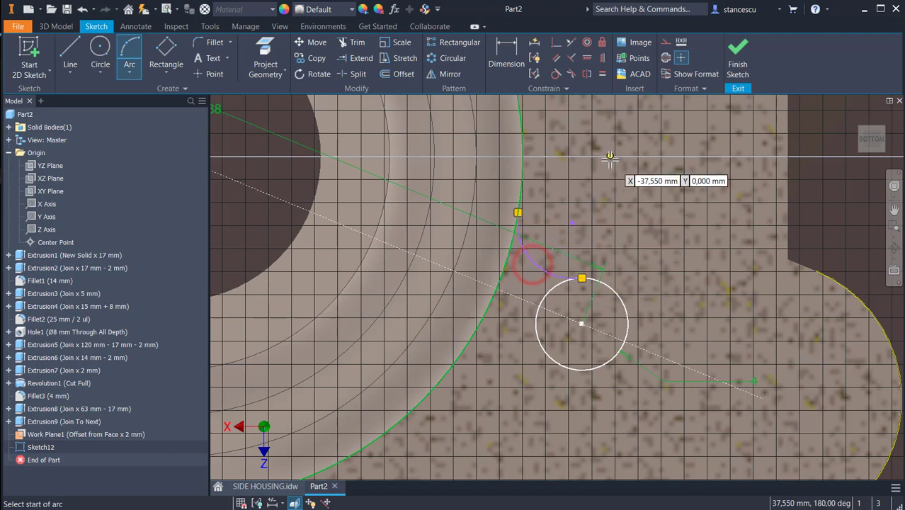
Step: Make the connecting arc tangent to the large projected circle and to the 4 mm radius circle
{"action": "left_click", "coordinate": [556, 74]}
{"action": "left_click", "coordinate": [521, 256]}
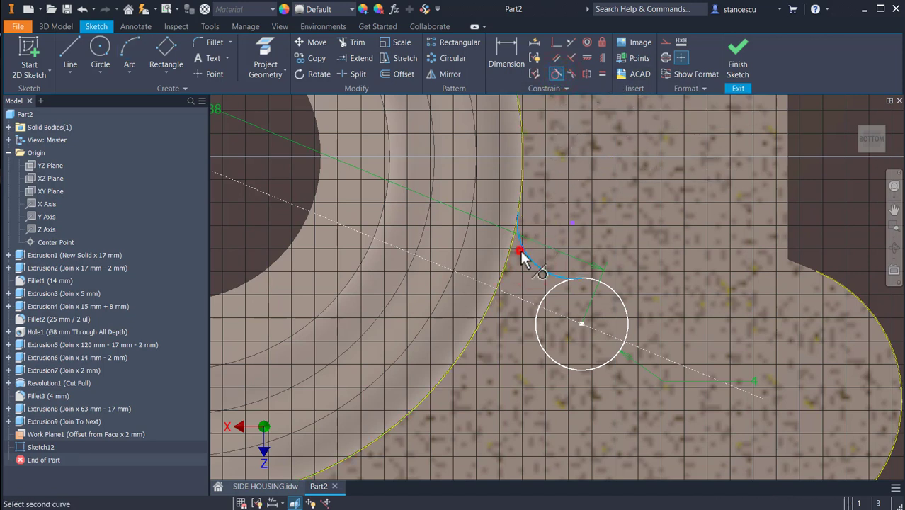
{"action": "left_click", "coordinate": [526, 191]}
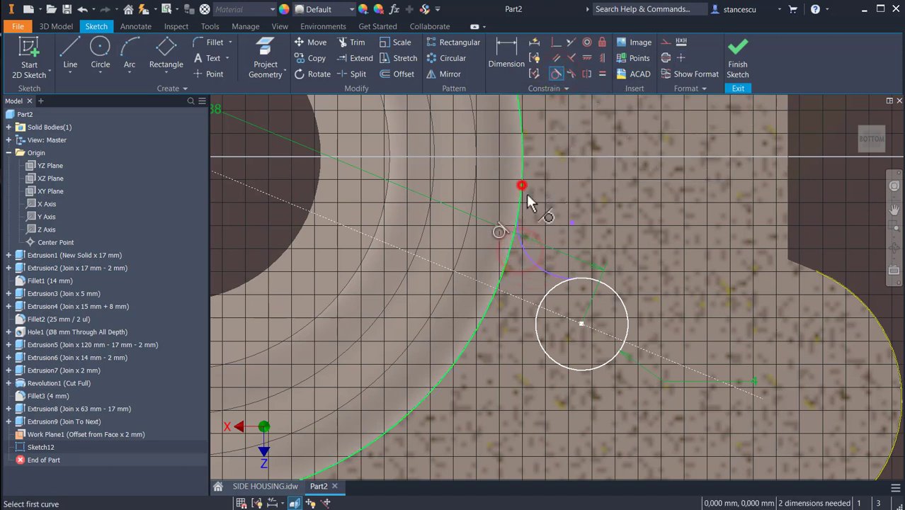
{"action": "left_click", "coordinate": [610, 290]}
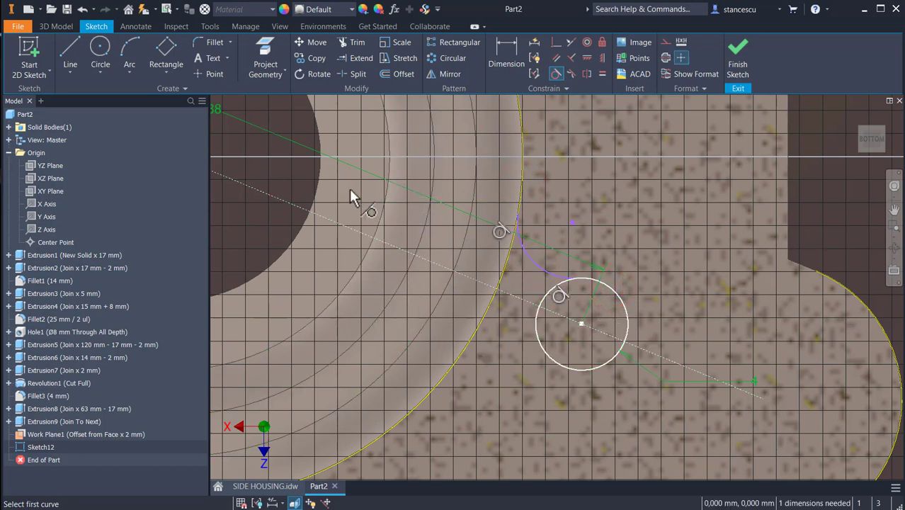
Step: Dimension the connecting arc's radius and set it to 26 mm
{"action": "left_click", "coordinate": [501, 44]}
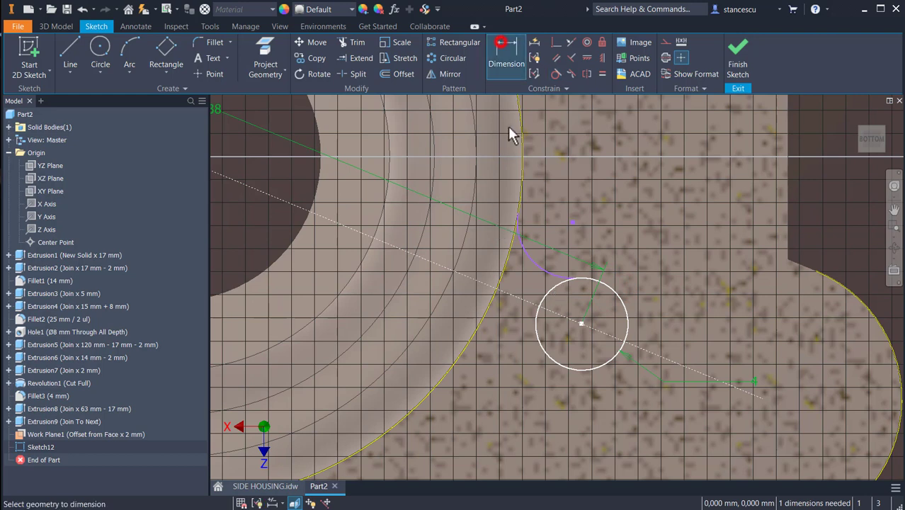
{"action": "left_click", "coordinate": [535, 266]}
{"action": "left_click", "coordinate": [561, 230]}
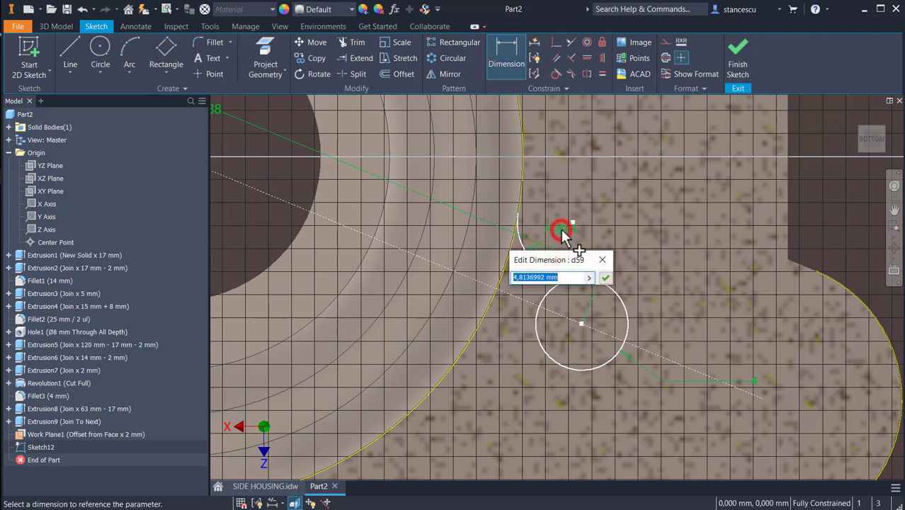
{"action": "type", "text": "26"}
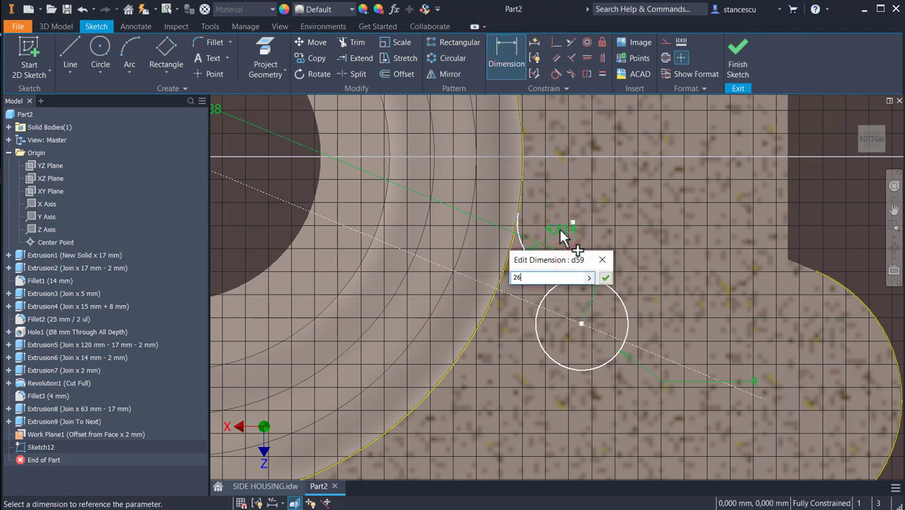
{"action": "key", "text": "Return"}
Step: Mirror the 26 mm radius arc about the dashed construction line running from the sketch origin
{"action": "scroll", "coordinate": [602, 322], "scroll_direction": "down", "scroll_amount": 2}
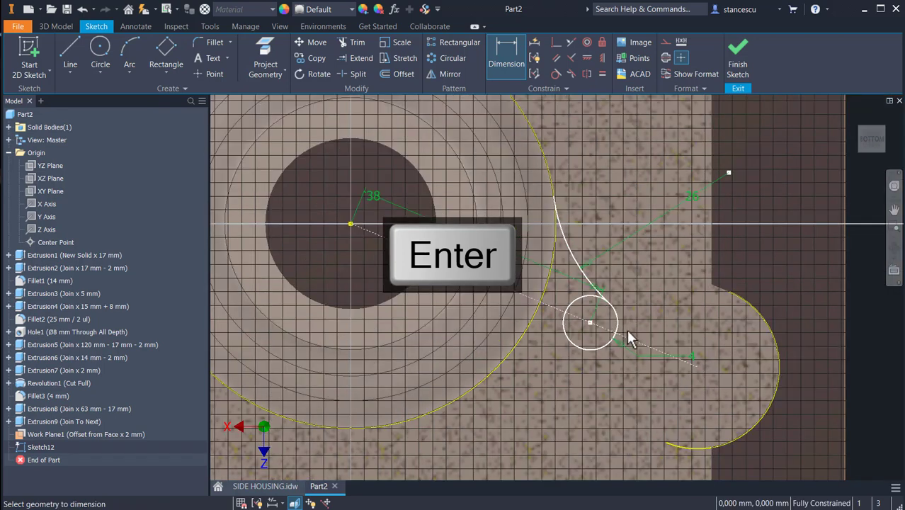
{"action": "left_click", "coordinate": [439, 73]}
{"action": "left_click", "coordinate": [568, 252]}
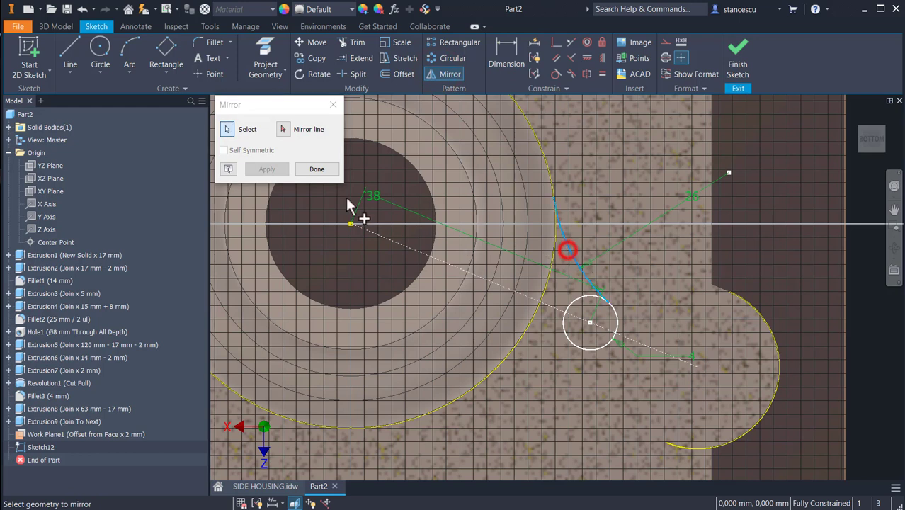
{"action": "left_click", "coordinate": [282, 129]}
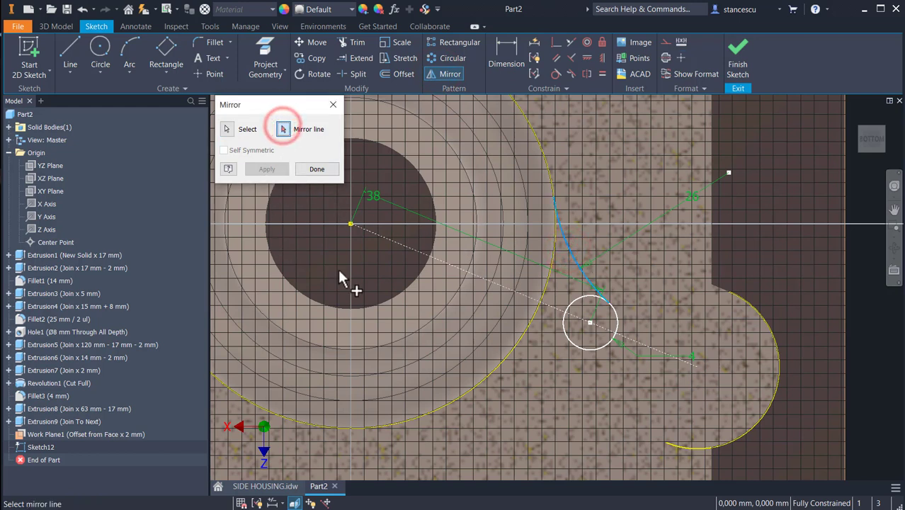
{"action": "left_click", "coordinate": [411, 247]}
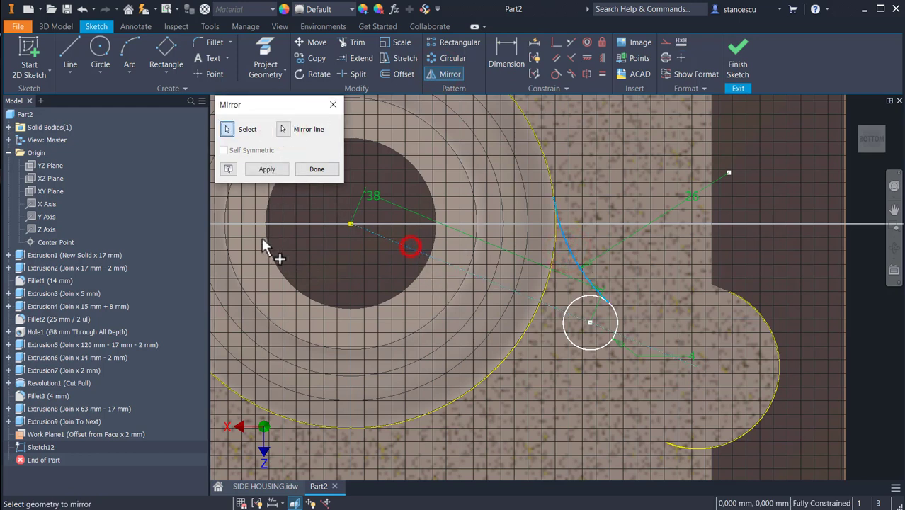
{"action": "left_click", "coordinate": [268, 169]}
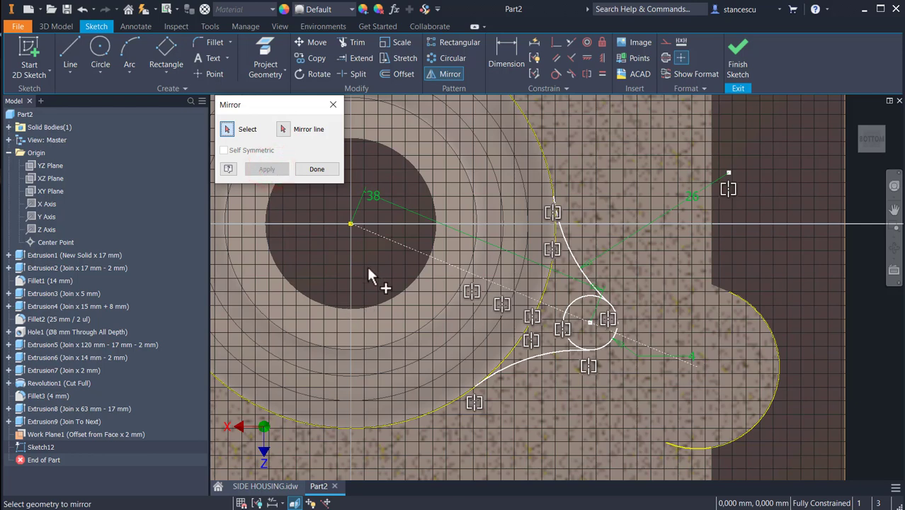
Step: Trim the inner portion of the small circle between the two mirrored arcs and finish the sketch
{"action": "key", "text": "Escape"}
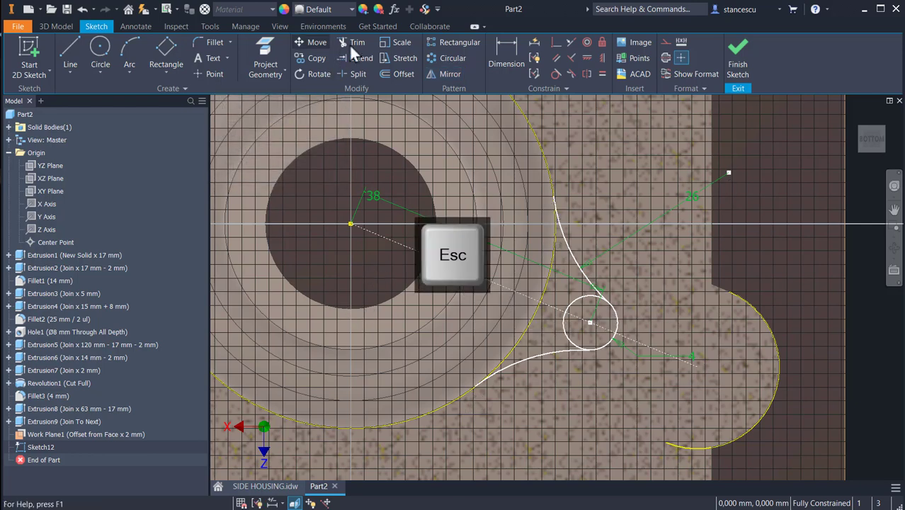
{"action": "left_click", "coordinate": [352, 44]}
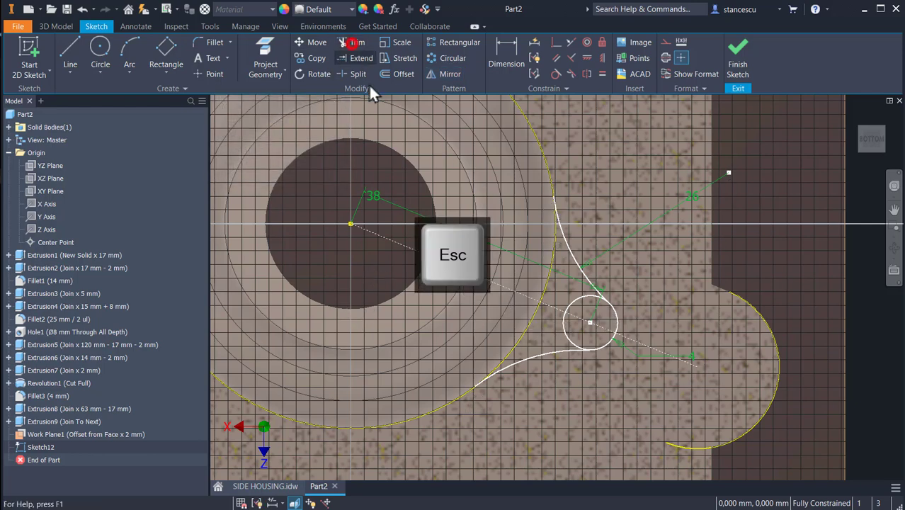
{"action": "left_click", "coordinate": [568, 331]}
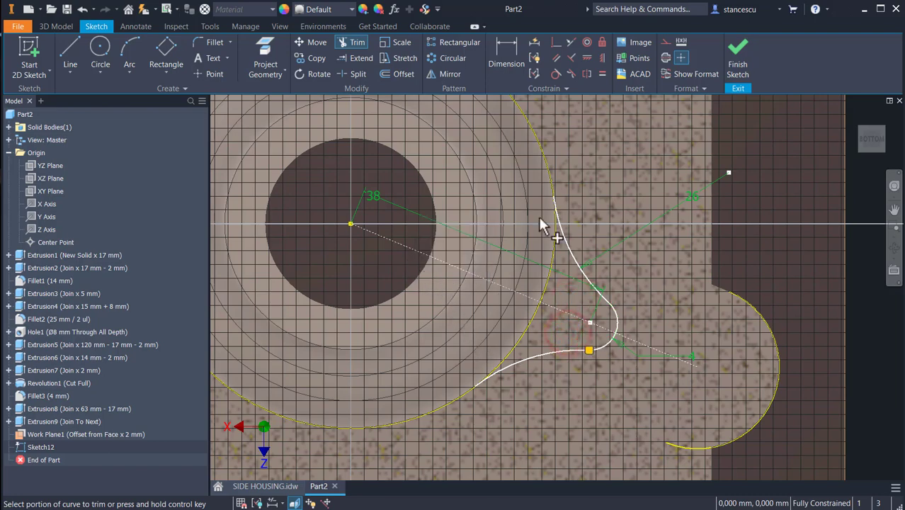
{"action": "left_click", "coordinate": [738, 65]}
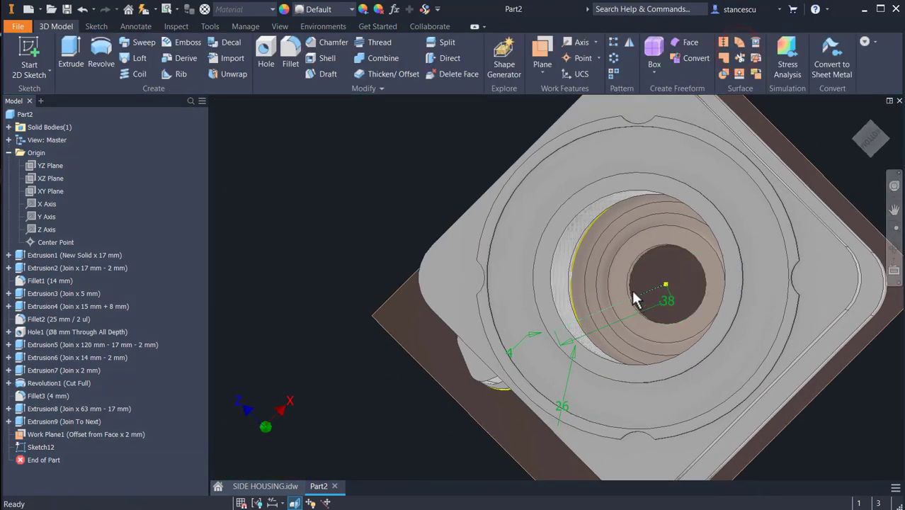
Step: Extrude the Sketch12 profile inside the bore as a 33 mm cut in the default direction
{"action": "middle_click_drag", "start_coordinate": [613, 343], "coordinate": [599, 358], "text": "shift"}
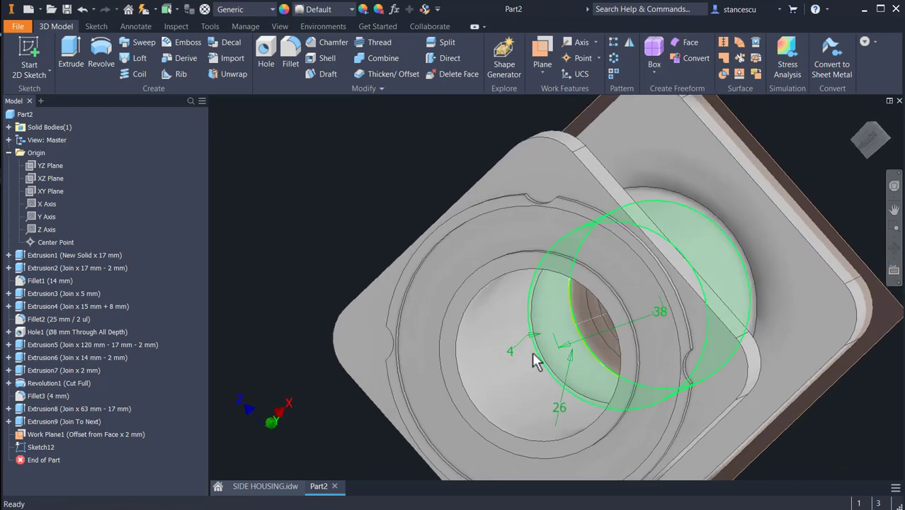
{"action": "left_click", "coordinate": [73, 48]}
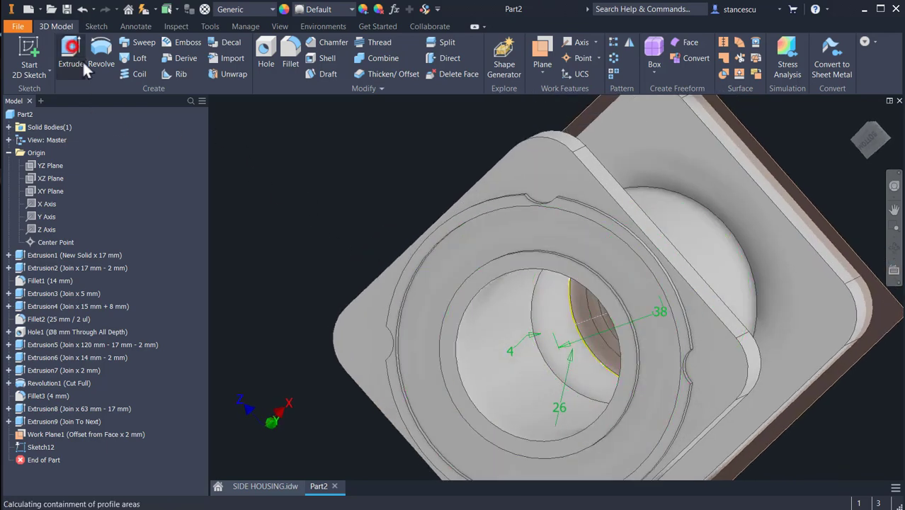
{"action": "left_click", "coordinate": [570, 339]}
{"action": "middle_click_drag", "start_coordinate": [447, 402], "coordinate": [481, 388], "text": "shift"}
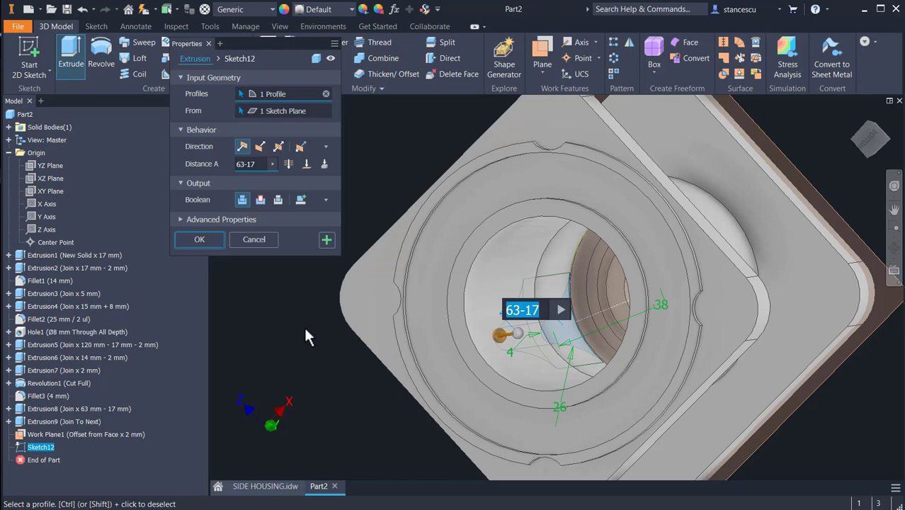
{"action": "type", "text": "33"}
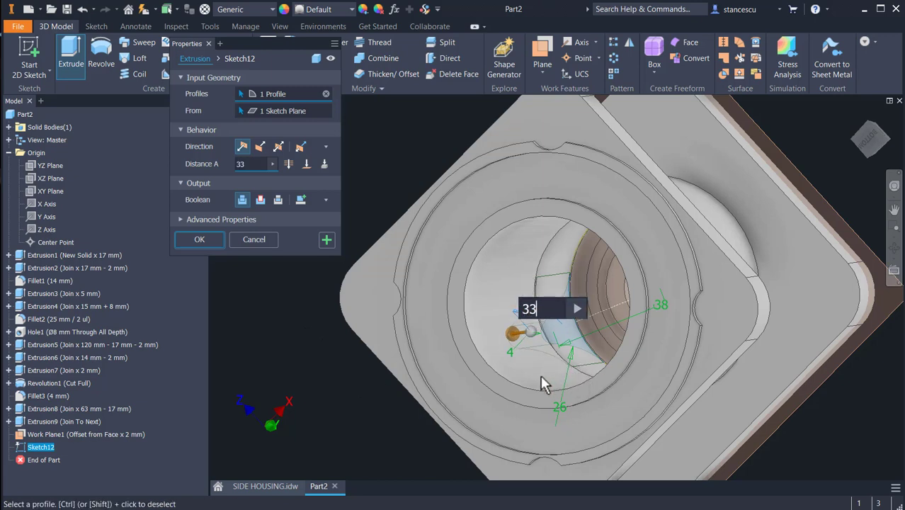
{"action": "mouse_move", "coordinate": [540, 376]}
{"action": "middle_mouse_down", "text": "shift"}
{"action": "mouse_move", "coordinate": [529, 378]}
{"action": "mouse_move", "coordinate": [560, 376]}
{"action": "mouse_move", "coordinate": [529, 376]}
{"action": "middle_mouse_up", "text": "shift"}
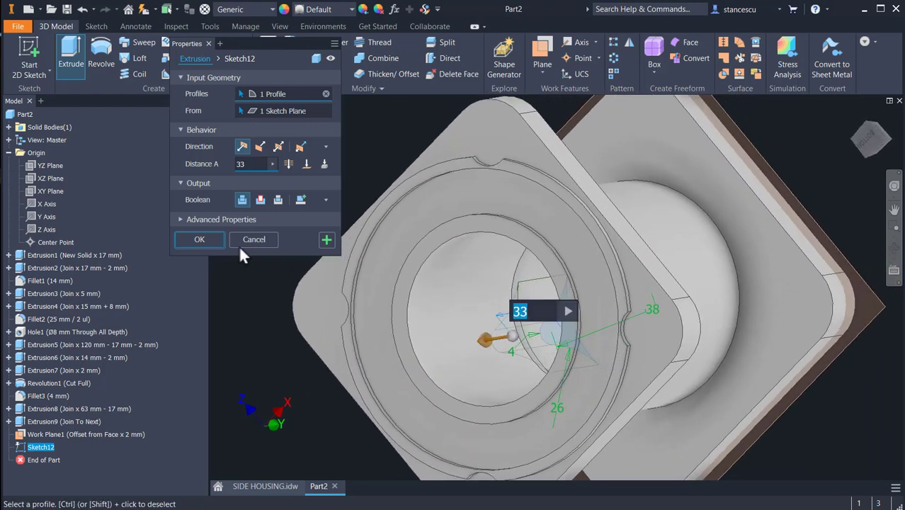
{"action": "left_click", "coordinate": [255, 198]}
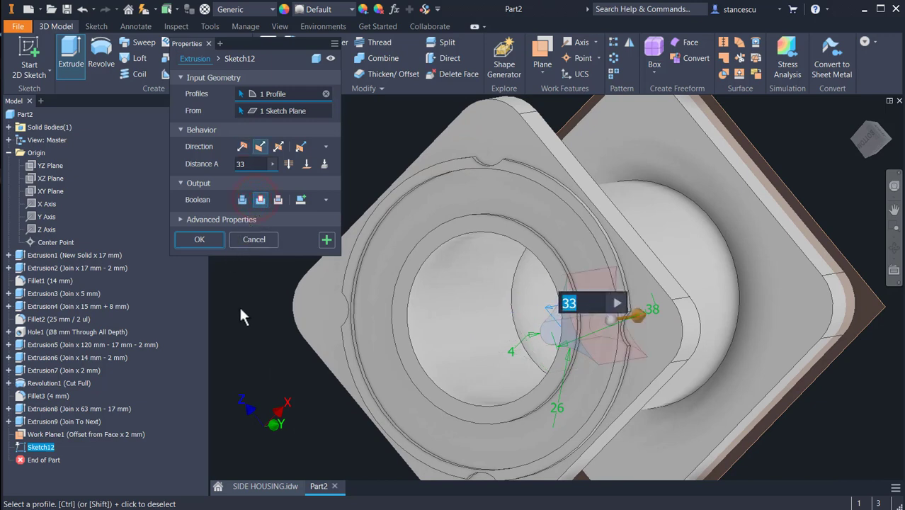
{"action": "left_click", "coordinate": [241, 145]}
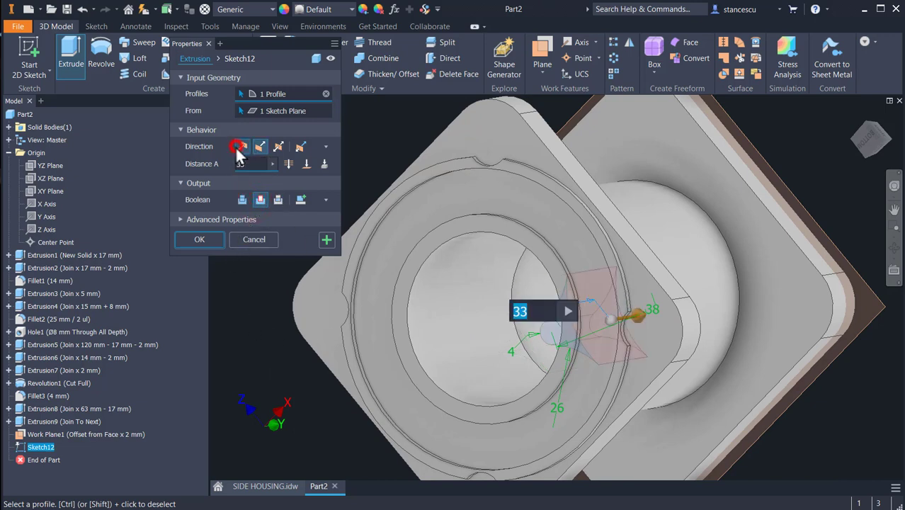
{"action": "left_click", "coordinate": [200, 239]}
Step: Hide the offset work plane used for the pocket sketch
{"action": "middle_click_drag", "start_coordinate": [286, 369], "coordinate": [332, 398], "text": "shift"}
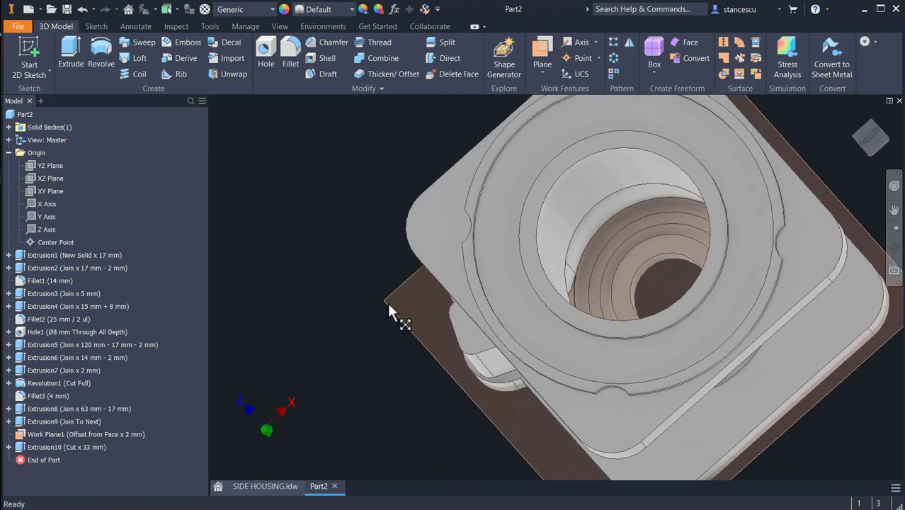
{"action": "right_click", "coordinate": [383, 300]}
{"action": "left_click", "coordinate": [419, 318]}
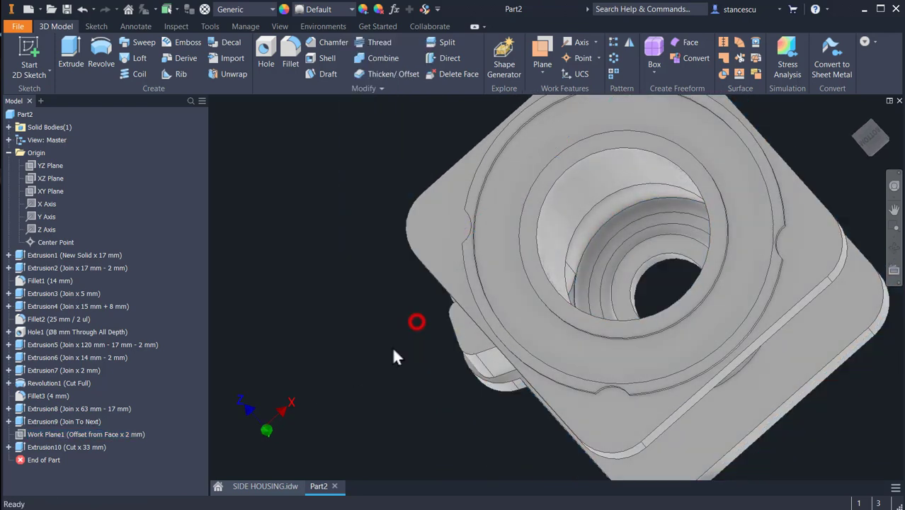
{"action": "mouse_move", "coordinate": [392, 366]}
{"action": "middle_mouse_down", "text": "shift"}
{"action": "mouse_move", "coordinate": [378, 377]}
{"action": "mouse_move", "coordinate": [386, 373]}
{"action": "middle_mouse_up", "text": "shift"}
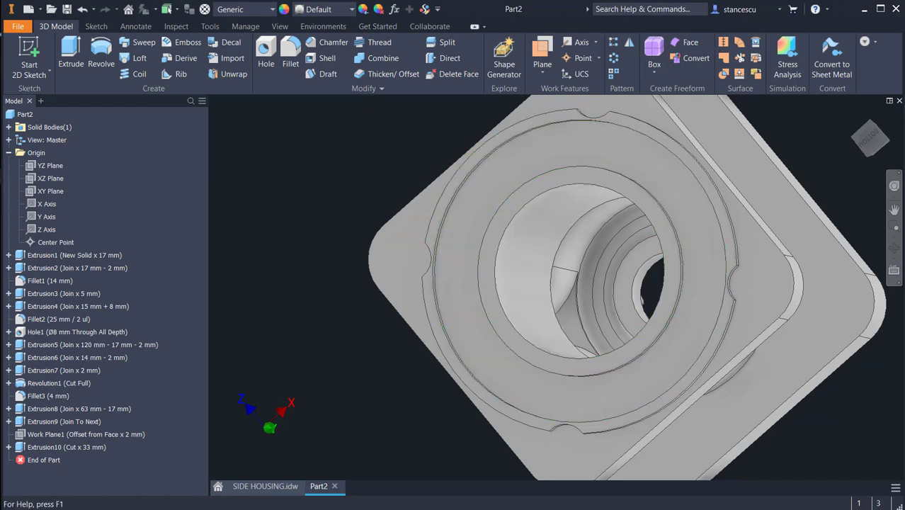
Step: Open the SIDE HOUSING.idw drawing and examine section B-B and the sectioned side boss for fillet radii and channel dimensions
{"action": "left_click", "coordinate": [276, 486]}
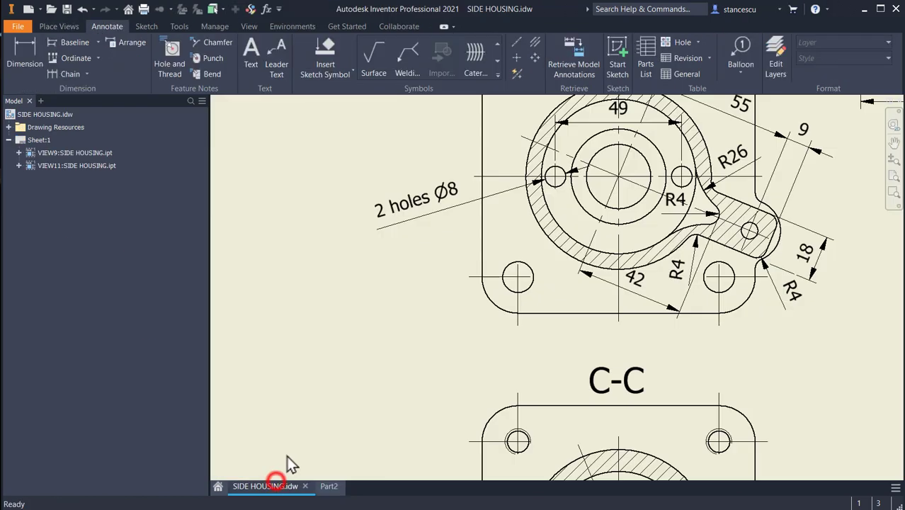
{"action": "mouse_move", "coordinate": [592, 309]}
{"action": "middle_mouse_down"}
{"action": "mouse_move", "coordinate": [521, 307]}
{"action": "mouse_move", "coordinate": [513, 327]}
{"action": "middle_mouse_up"}
{"action": "middle_click_drag", "start_coordinate": [602, 196], "coordinate": [605, 358]}
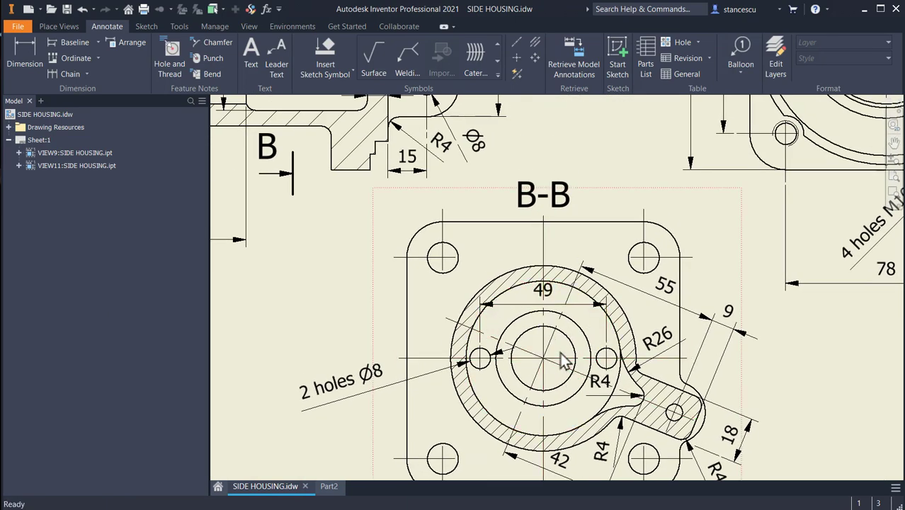
{"action": "mouse_move", "coordinate": [330, 377]}
{"action": "middle_mouse_down"}
{"action": "mouse_move", "coordinate": [520, 359]}
{"action": "mouse_move", "coordinate": [716, 200]}
{"action": "middle_mouse_up"}
{"action": "middle_click_drag", "start_coordinate": [267, 313], "coordinate": [688, 167]}
{"action": "left_click_drag", "start_coordinate": [404, 315], "coordinate": [446, 363]}
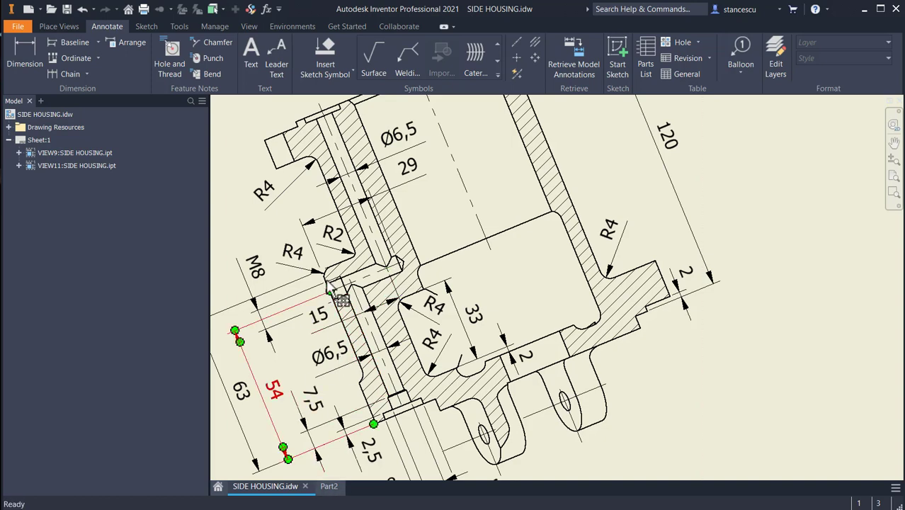
Step: Return to Part2 and select the edges at both ends of the pocket inside the bore for a 4 mm fillet
{"action": "left_click", "coordinate": [332, 488]}
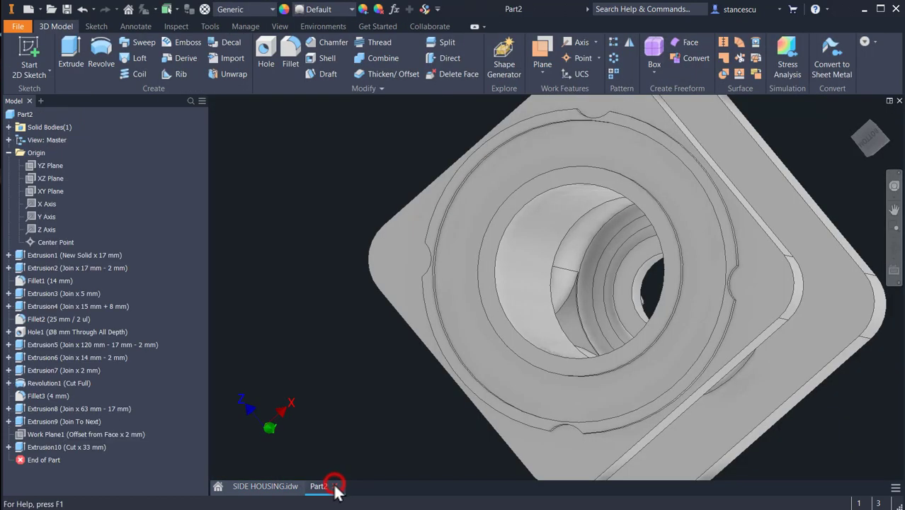
{"action": "left_click", "coordinate": [569, 298]}
{"action": "left_click", "coordinate": [584, 290]}
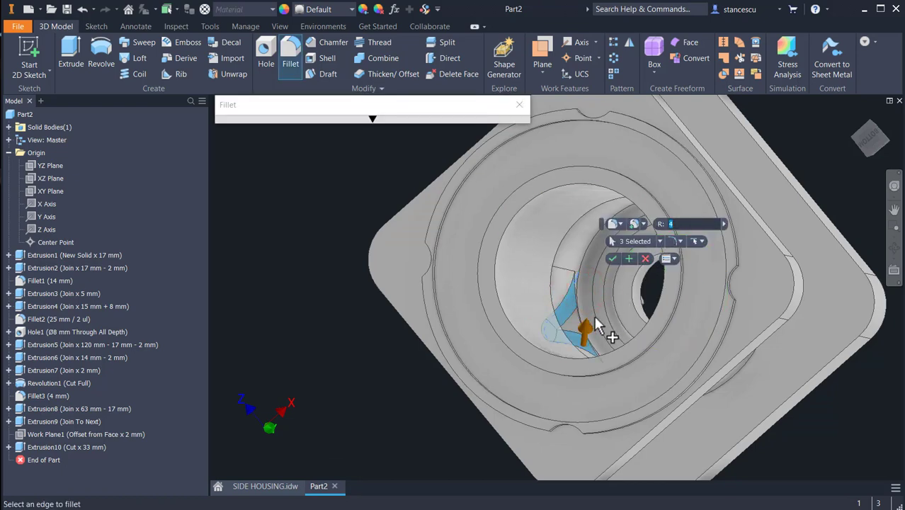
{"action": "middle_click_drag", "start_coordinate": [587, 322], "coordinate": [580, 322], "text": "shift"}
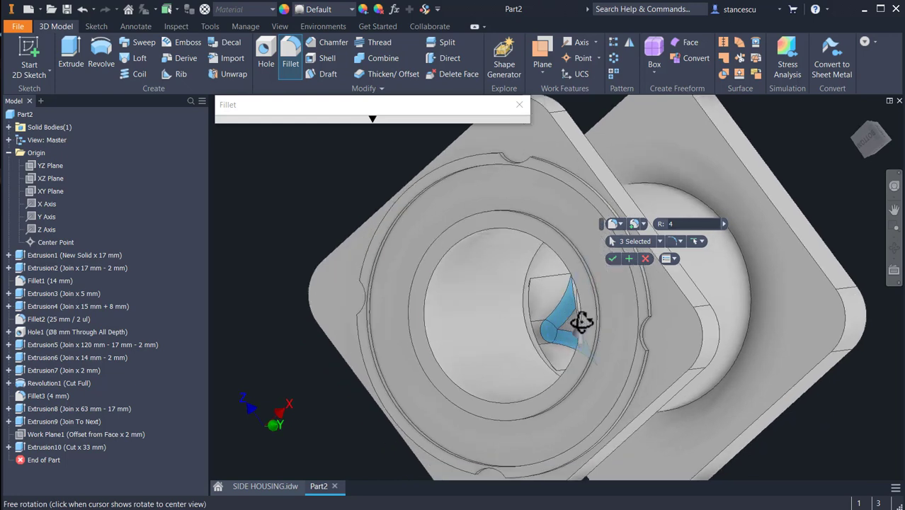
{"action": "left_click", "coordinate": [500, 338]}
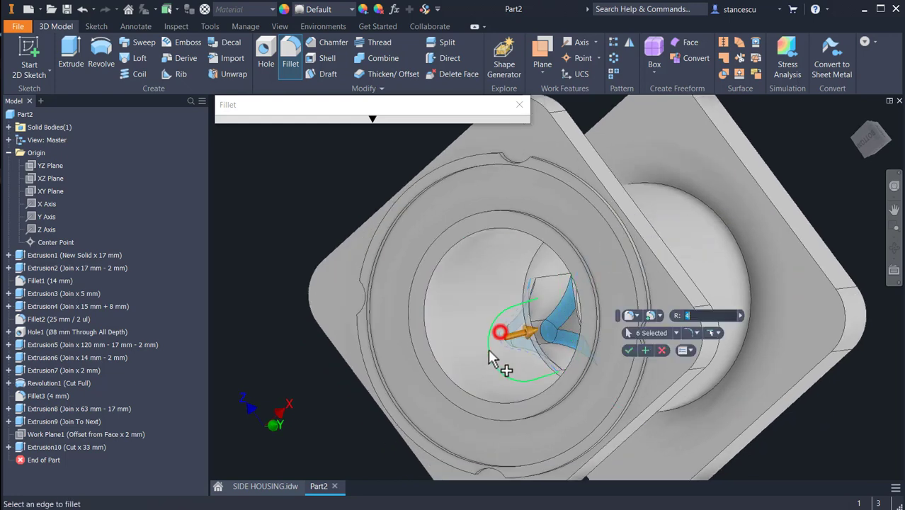
Step: Add the side boss's vertical edge and the body-to-flange edges at both flanges to the selection, and apply the 4 mm fillet
{"action": "middle_click_drag", "start_coordinate": [515, 382], "coordinate": [572, 329], "text": "shift"}
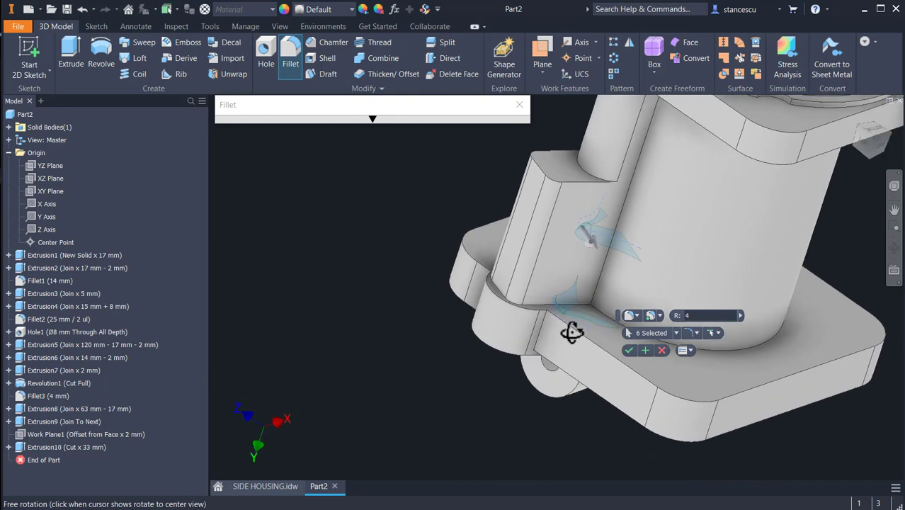
{"action": "left_click", "coordinate": [595, 301]}
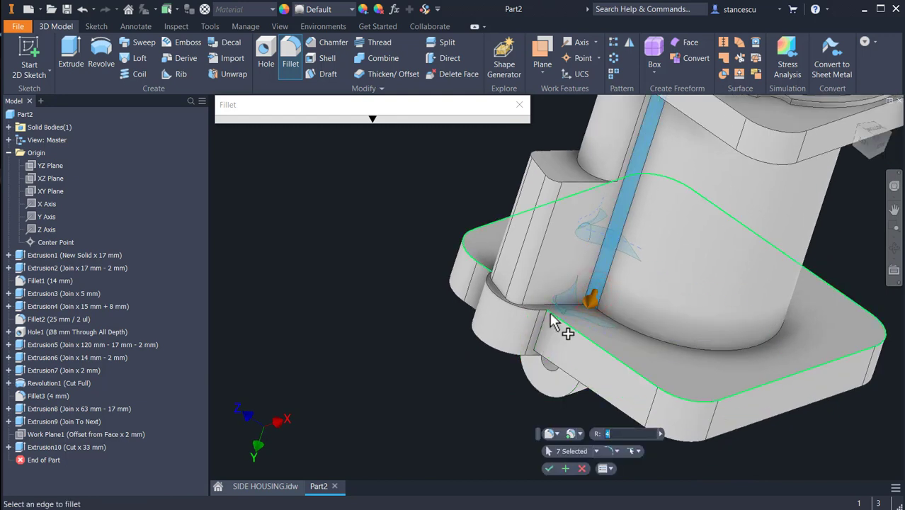
{"action": "left_click", "coordinate": [557, 306]}
{"action": "left_click", "coordinate": [620, 327]}
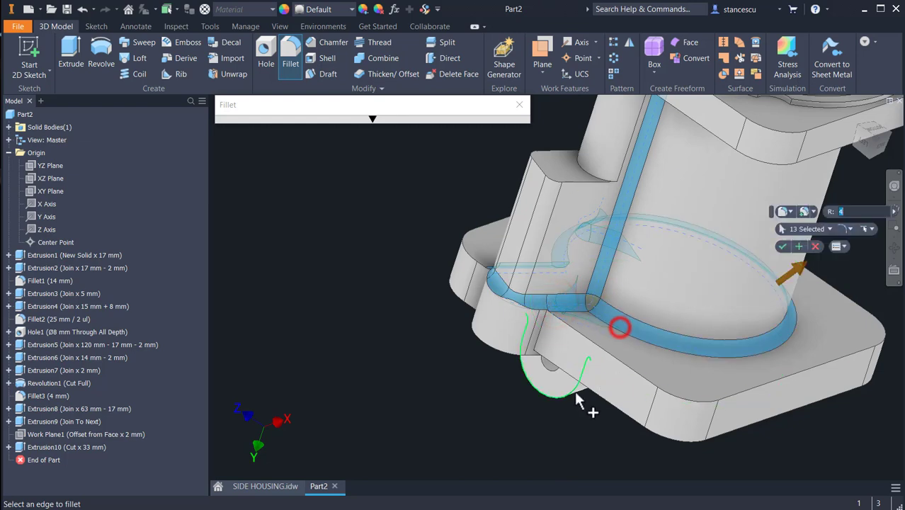
{"action": "middle_click_drag", "start_coordinate": [580, 393], "coordinate": [614, 361], "text": "shift"}
{"action": "middle_click_drag", "start_coordinate": [658, 290], "coordinate": [590, 427]}
{"action": "left_click", "coordinate": [677, 186]}
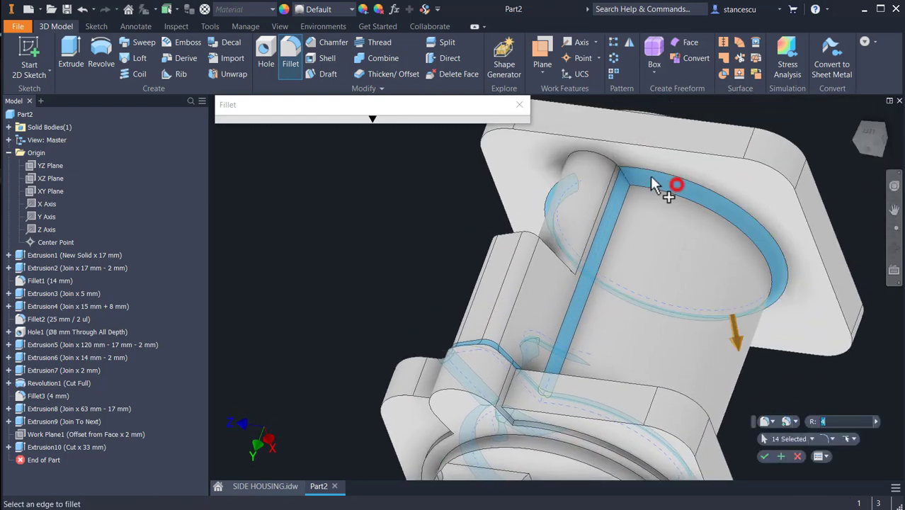
{"action": "left_click", "coordinate": [602, 154]}
{"action": "middle_click_drag", "start_coordinate": [379, 379], "coordinate": [479, 408], "text": "shift"}
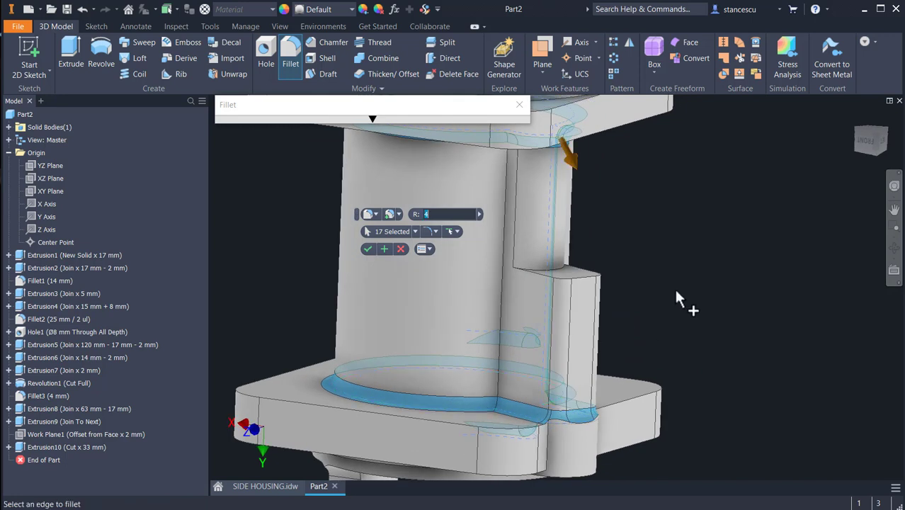
{"action": "left_click", "coordinate": [383, 250]}
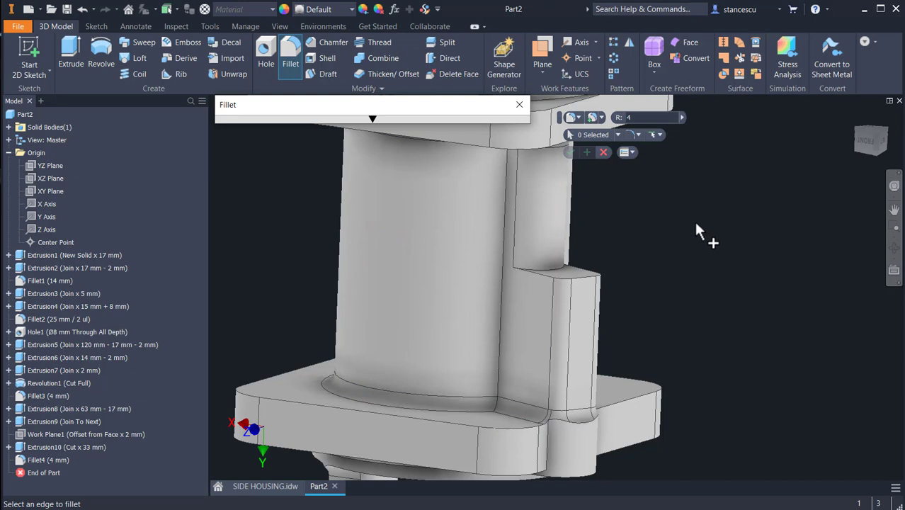
Step: Fillet the inner edge where the narrow side rib meets the wider boss's end face with a 2 mm radius
{"action": "left_click", "coordinate": [556, 266]}
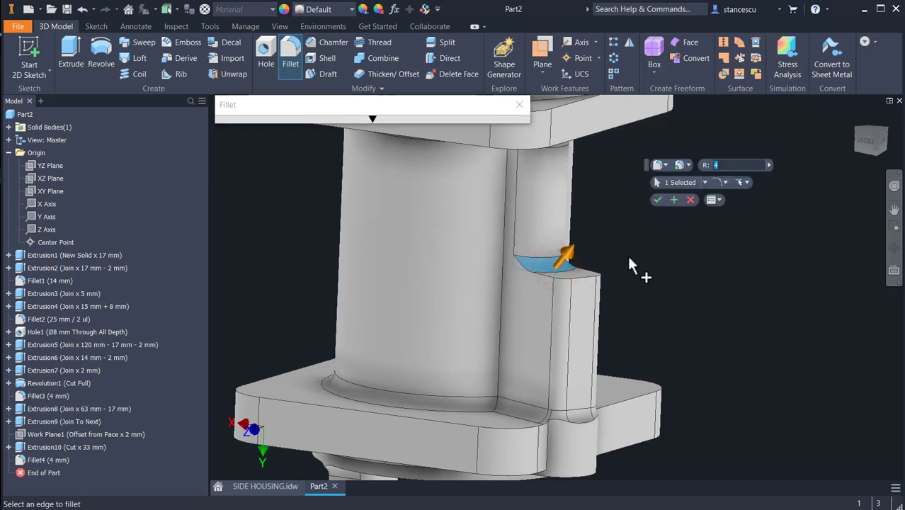
{"action": "type", "text": "2"}
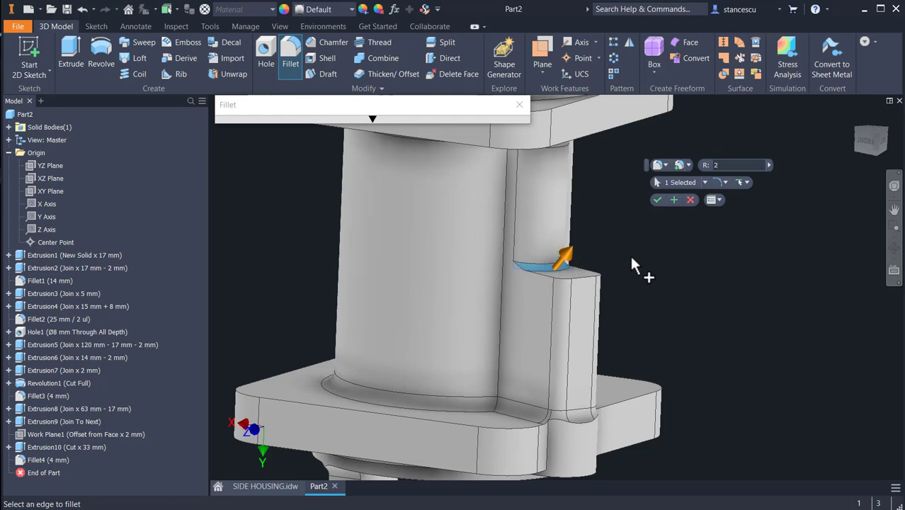
{"action": "left_click", "coordinate": [674, 200]}
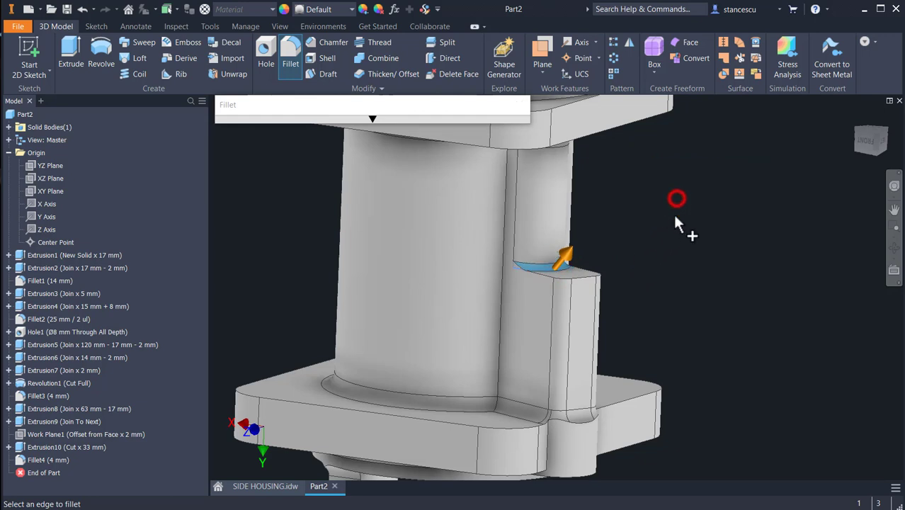
Step: Fillet the outer edges of the side boss's end face and the remaining vertical edge between rib and cylinder with a 4 mm radius
{"action": "left_click", "coordinate": [555, 281]}
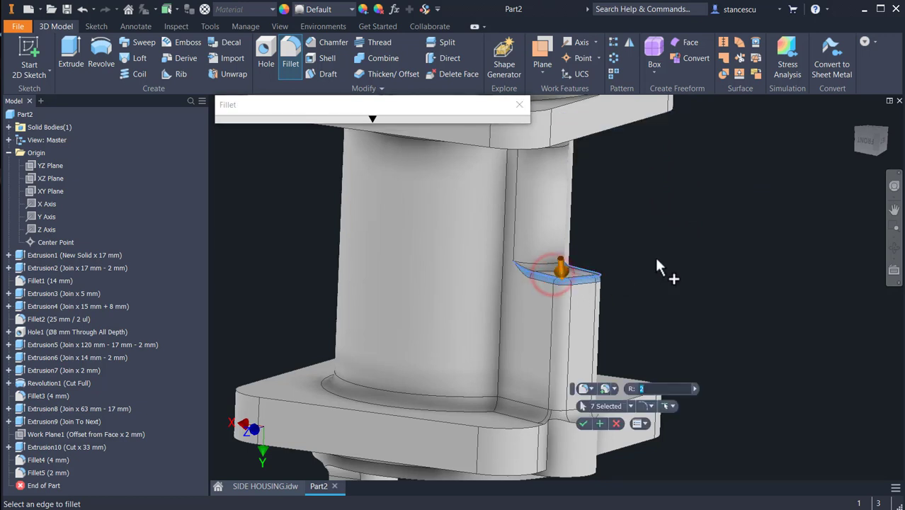
{"action": "type", "text": "4"}
{"action": "middle_click_drag", "start_coordinate": [666, 301], "coordinate": [519, 369], "text": "shift"}
{"action": "left_click", "coordinate": [503, 354]}
{"action": "middle_click_drag", "start_coordinate": [671, 307], "coordinate": [756, 236], "text": "shift"}
{"action": "middle_click_drag", "start_coordinate": [589, 295], "coordinate": [651, 331], "text": "shift"}
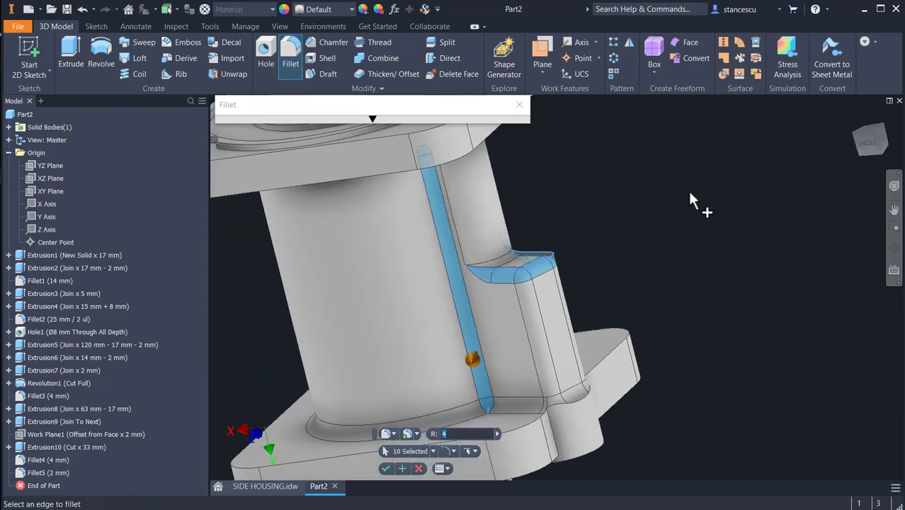
{"action": "left_click", "coordinate": [385, 468]}
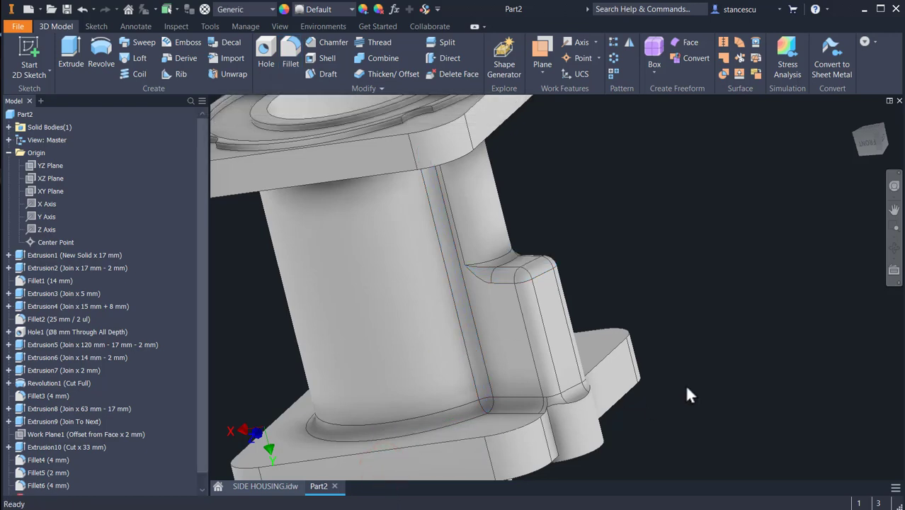
Step: Examine the stepped hole at the side boss's end in SIDE HOUSING.idw, including its diameters and depths
{"action": "key", "text": "F6"}
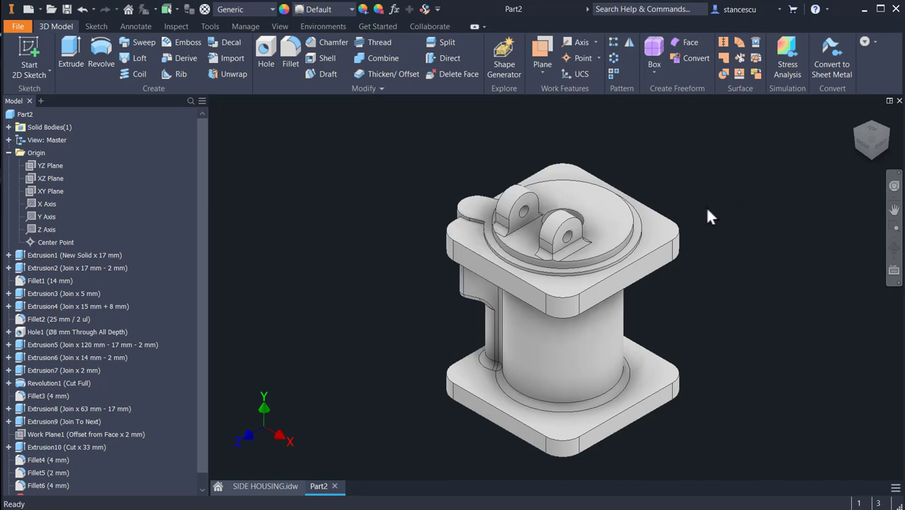
{"action": "left_click", "coordinate": [267, 485]}
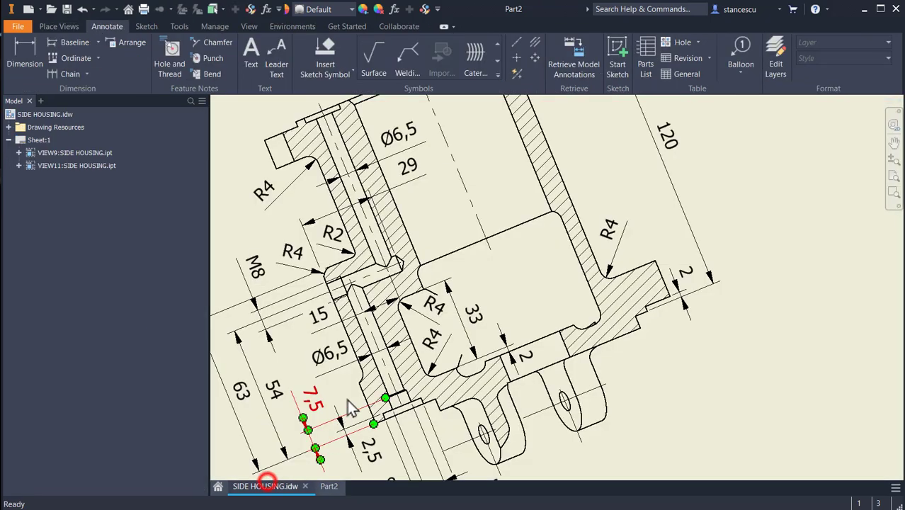
{"action": "middle_click_drag", "start_coordinate": [474, 410], "coordinate": [521, 345]}
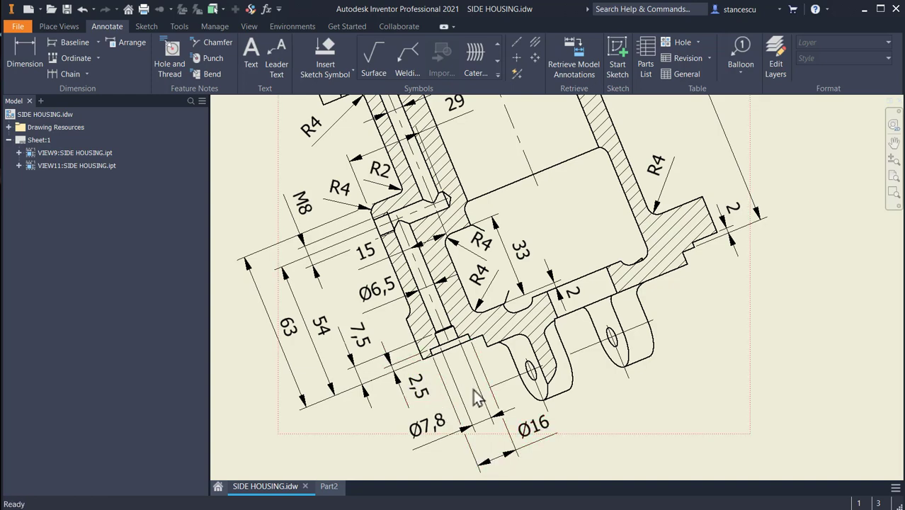
{"action": "scroll", "coordinate": [440, 354], "scroll_direction": "up", "scroll_amount": 2}
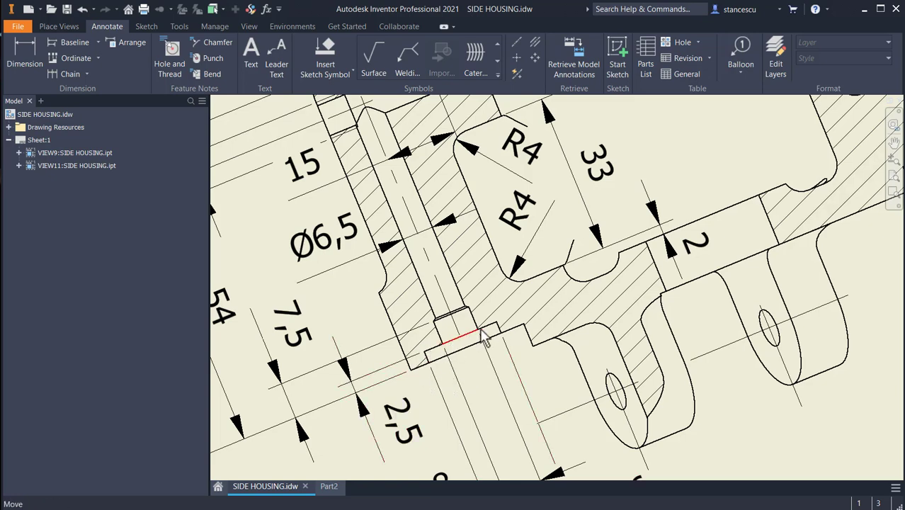
{"action": "middle_click_drag", "start_coordinate": [475, 394], "coordinate": [435, 293]}
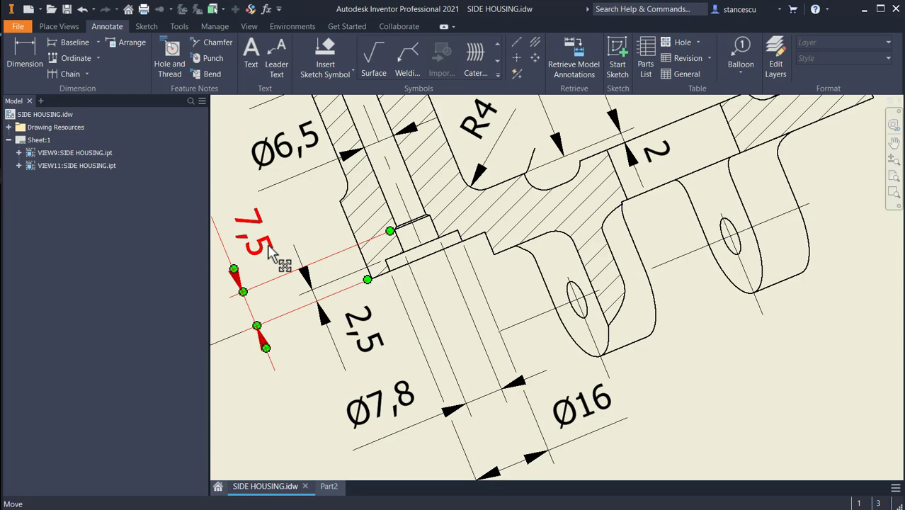
{"action": "key", "text": "Escape"}
{"action": "scroll", "coordinate": [447, 225], "scroll_direction": "up", "scroll_amount": 3}
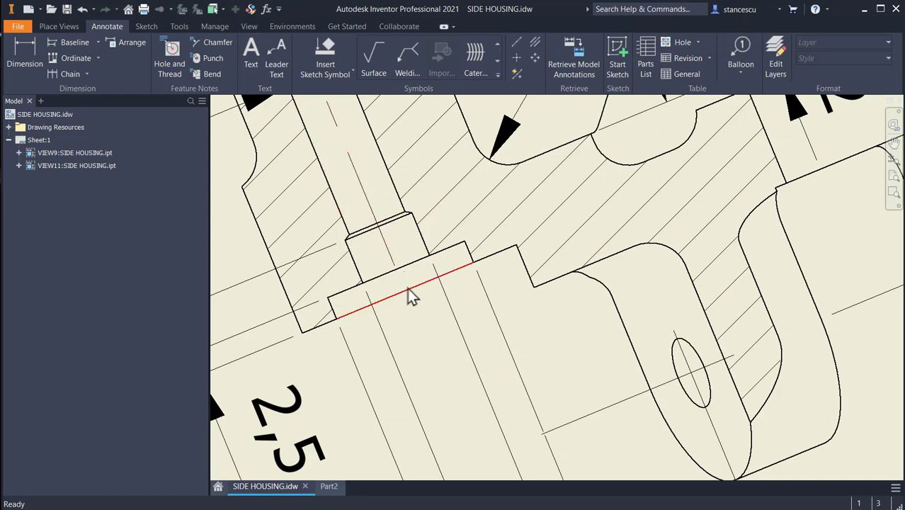
{"action": "scroll", "coordinate": [410, 297], "scroll_direction": "down", "scroll_amount": 2}
{"action": "scroll", "coordinate": [382, 213], "scroll_direction": "up", "scroll_amount": 1}
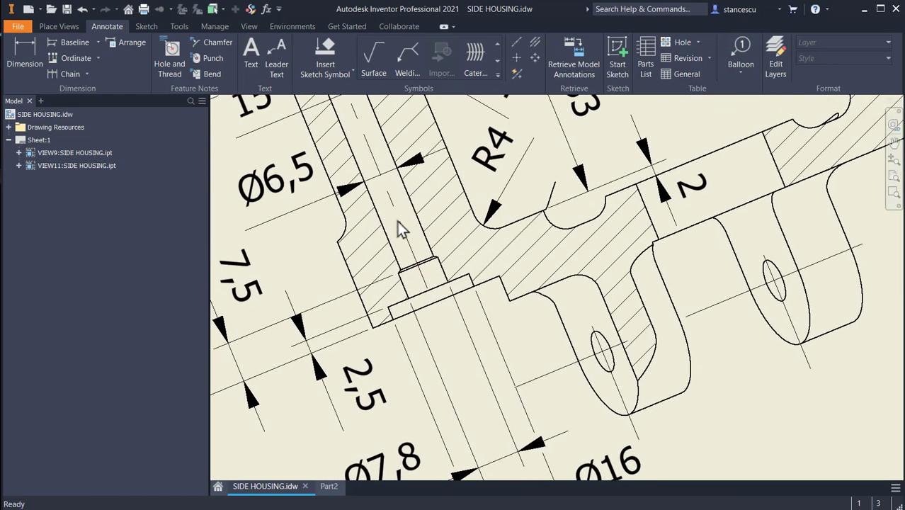
{"action": "middle_click_drag", "start_coordinate": [448, 339], "coordinate": [472, 298]}
Step: Return to Part2 and place a hole on the top face of the side boss, concentric with its rounded edge
{"action": "left_click", "coordinate": [331, 487]}
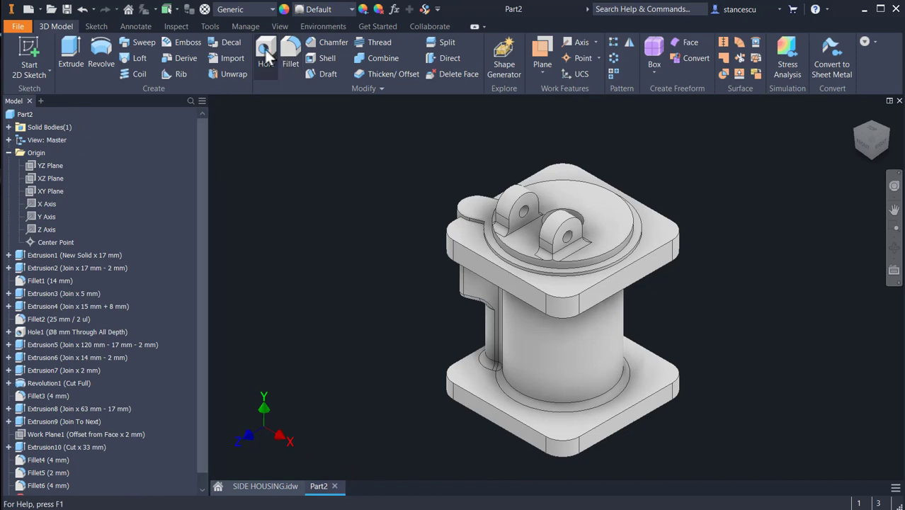
{"action": "left_click", "coordinate": [274, 69]}
{"action": "left_click", "coordinate": [472, 207]}
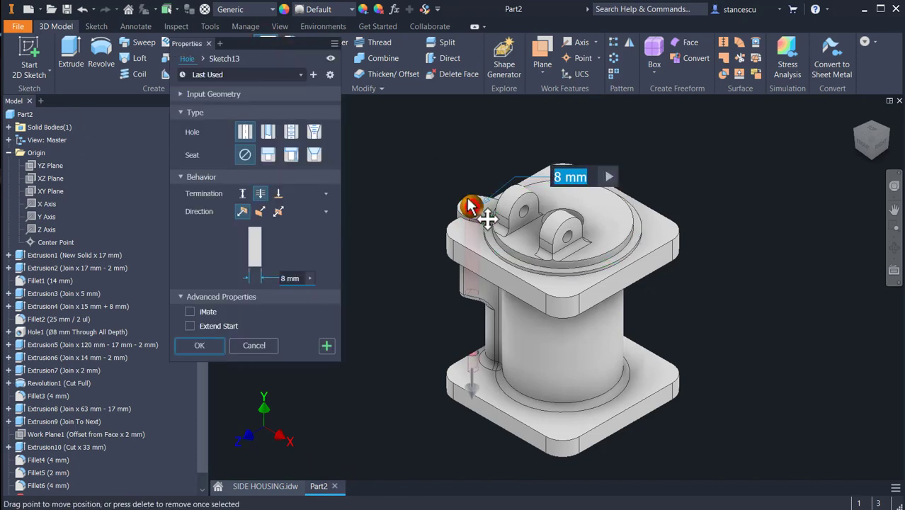
{"action": "left_click", "coordinate": [470, 228]}
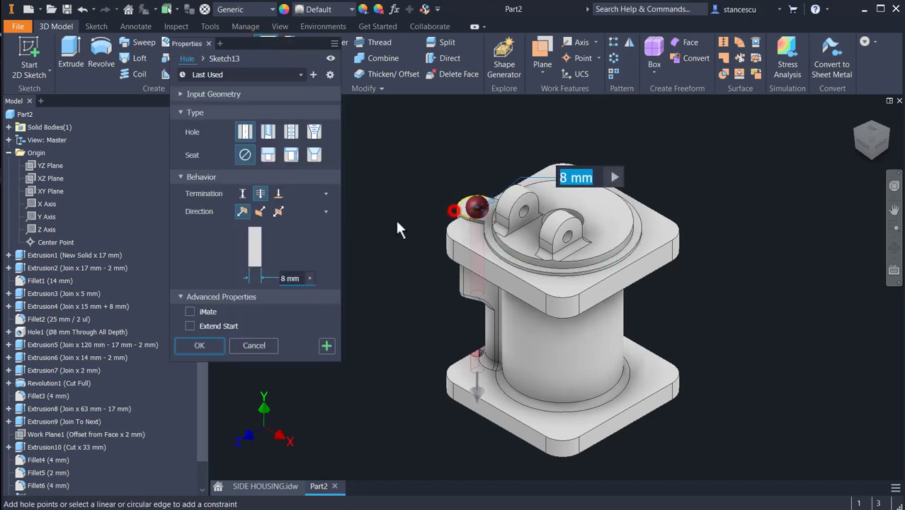
Step: Make it a counterbore hole with 7.8 mm diameter, 7.5 mm depth, 16 mm counterbore diameter and 2.5 mm counterbore depth, and create it
{"action": "left_click", "coordinate": [267, 155]}
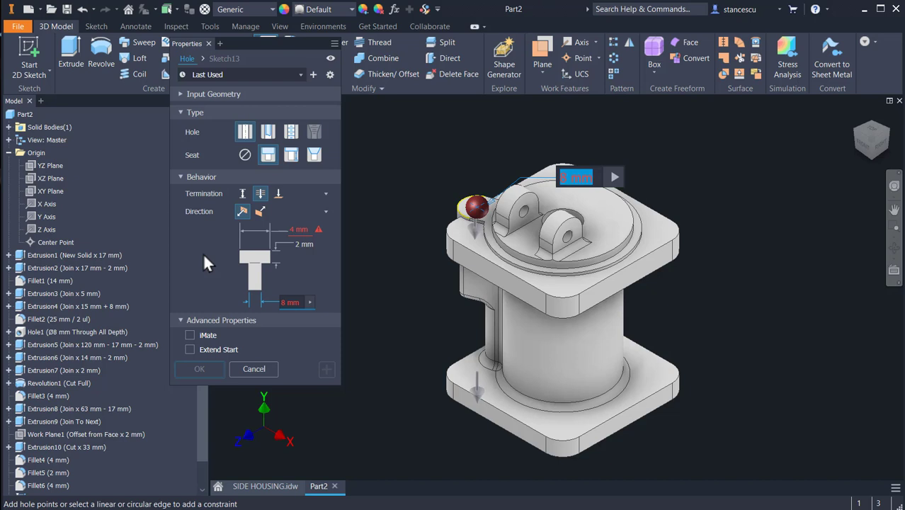
{"action": "type", "text": "7.8"}
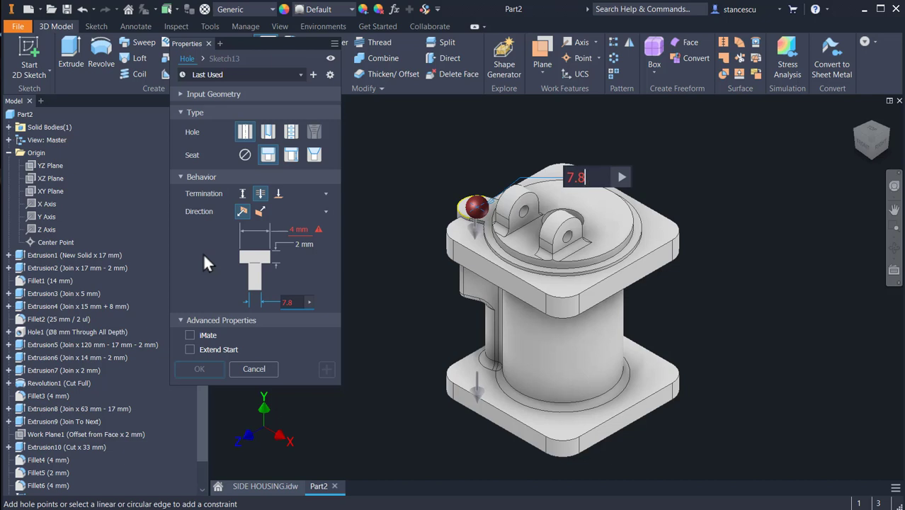
{"action": "key", "text": "Tab"}
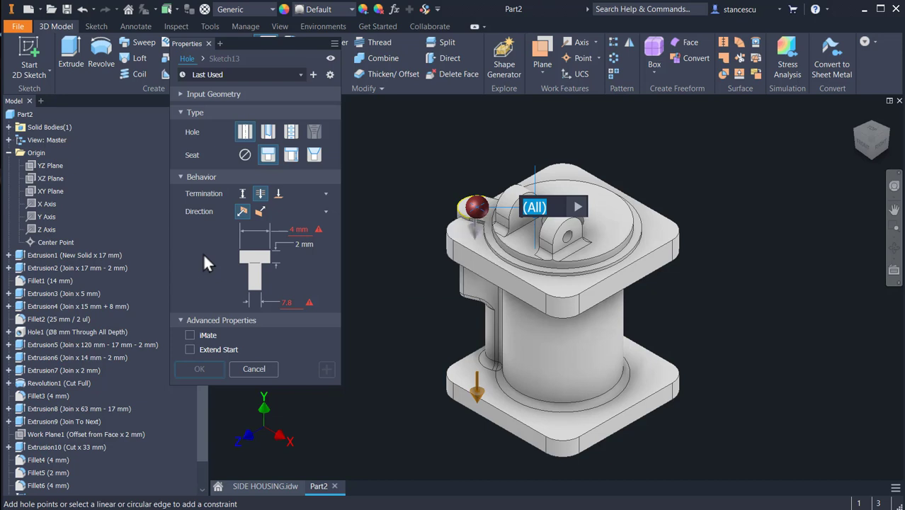
{"action": "type", "text": "7.5"}
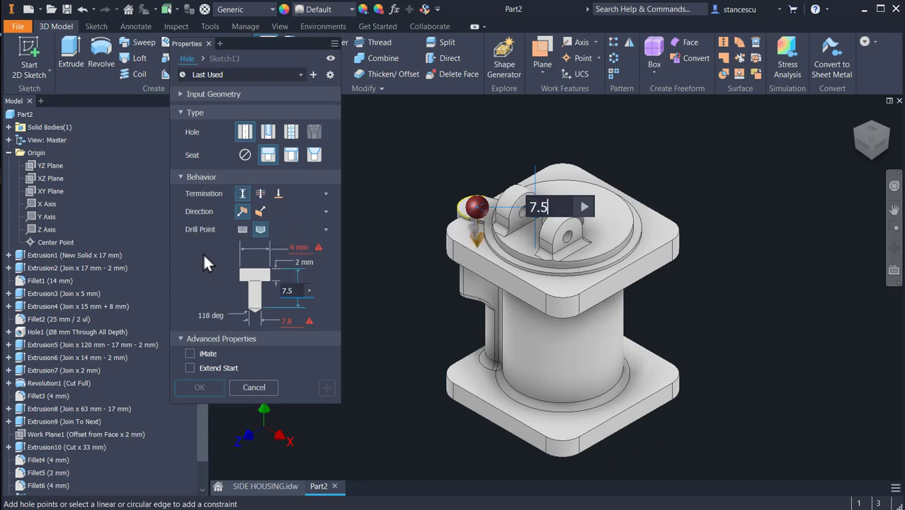
{"action": "key", "text": "Tab"}
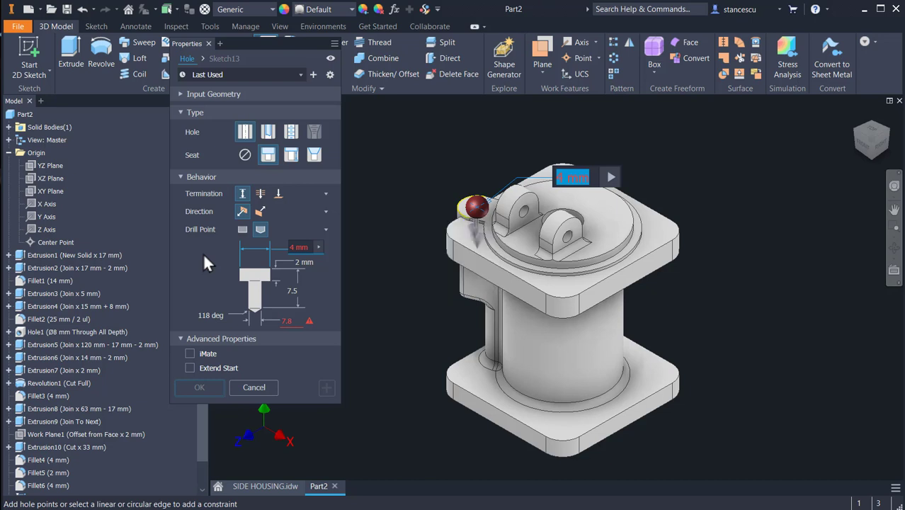
{"action": "type", "text": "16"}
{"action": "key", "text": "Tab"}
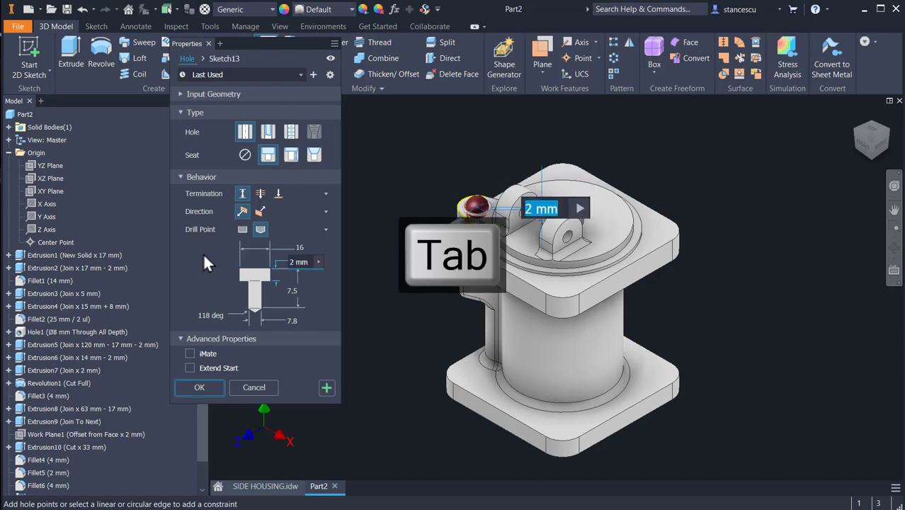
{"action": "type", "text": "2.5"}
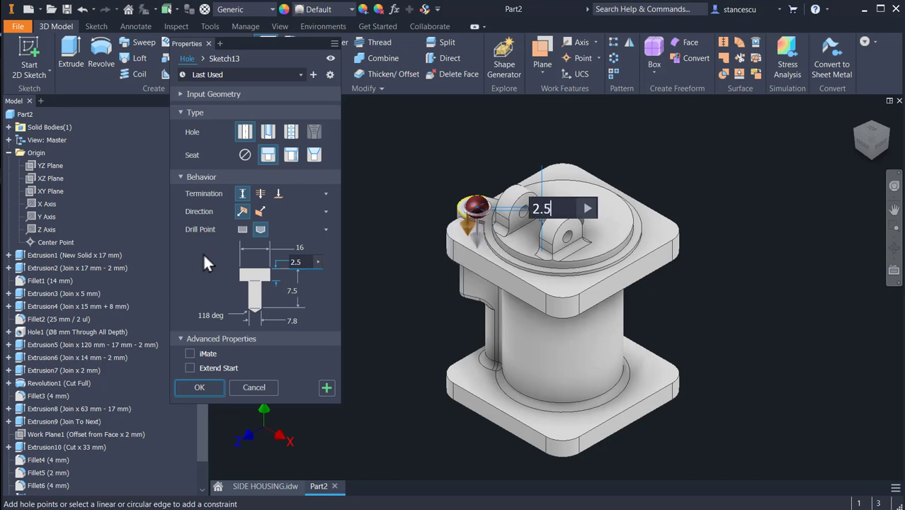
{"action": "left_click", "coordinate": [201, 388]}
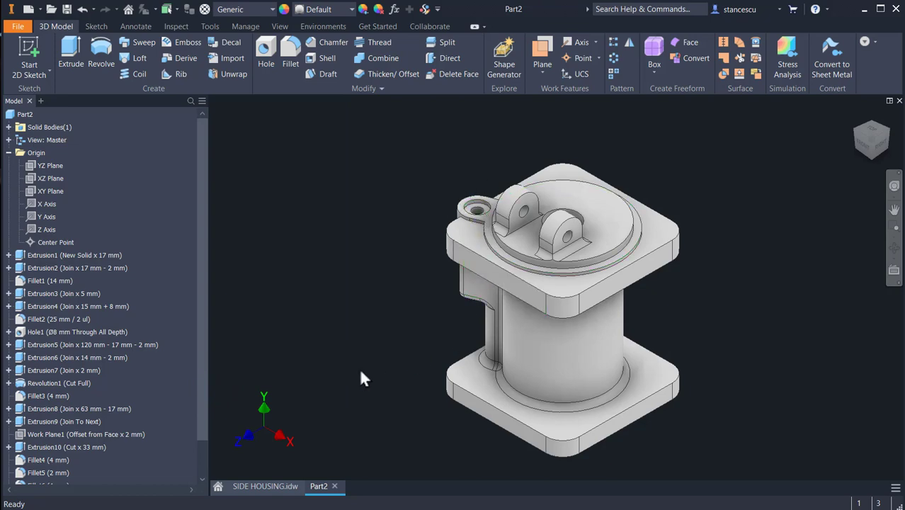
Step: Examine the diameter and depth dimensions of the long bore below the counterbore in SIDE HOUSING.idw
{"action": "left_click", "coordinate": [273, 487]}
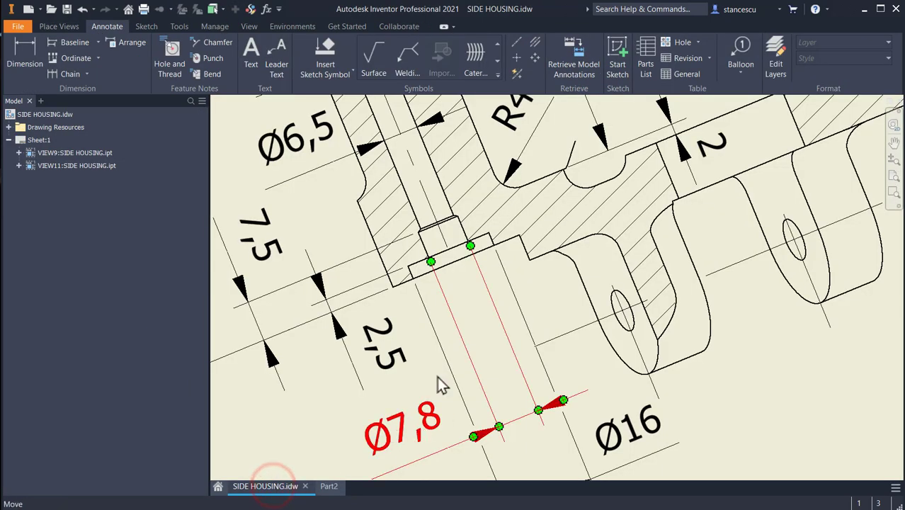
{"action": "middle_click_drag", "start_coordinate": [460, 322], "coordinate": [586, 449]}
{"action": "scroll", "coordinate": [439, 283], "scroll_direction": "down", "scroll_amount": 3}
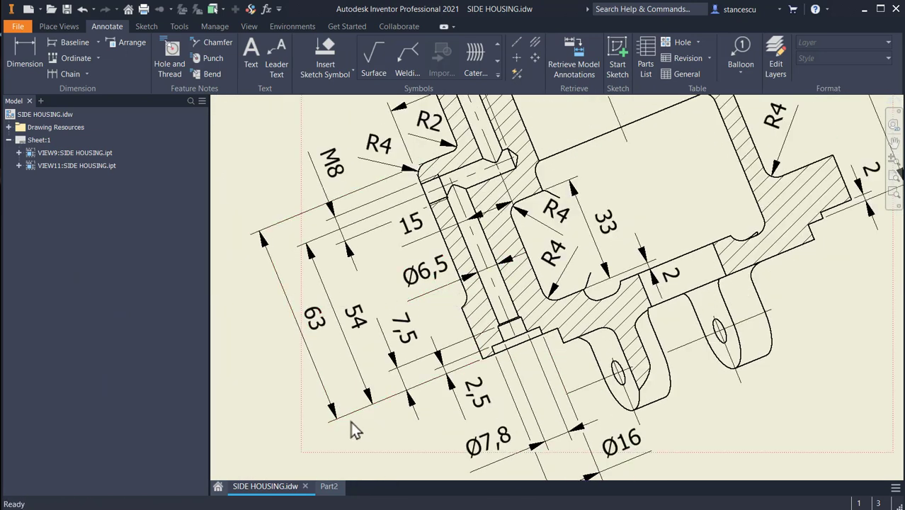
{"action": "left_click", "coordinate": [379, 408]}
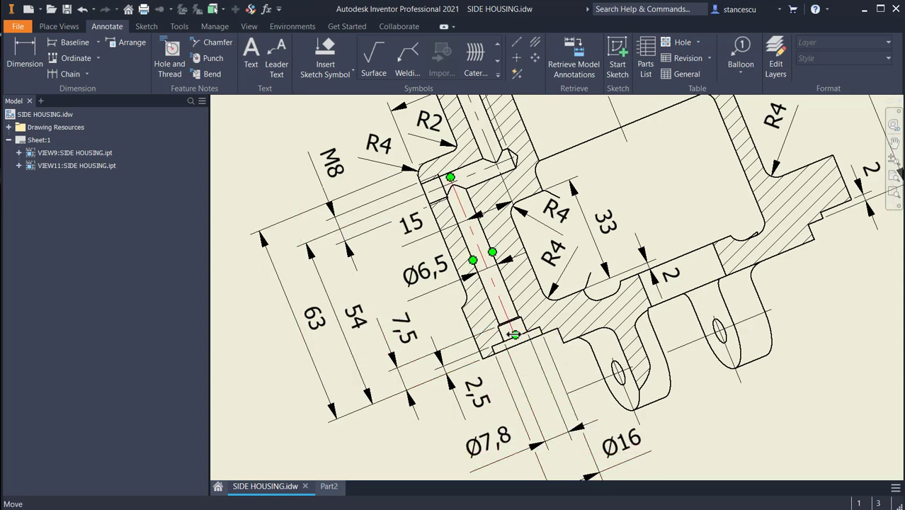
{"action": "left_click", "coordinate": [524, 346]}
{"action": "left_click", "coordinate": [356, 320]}
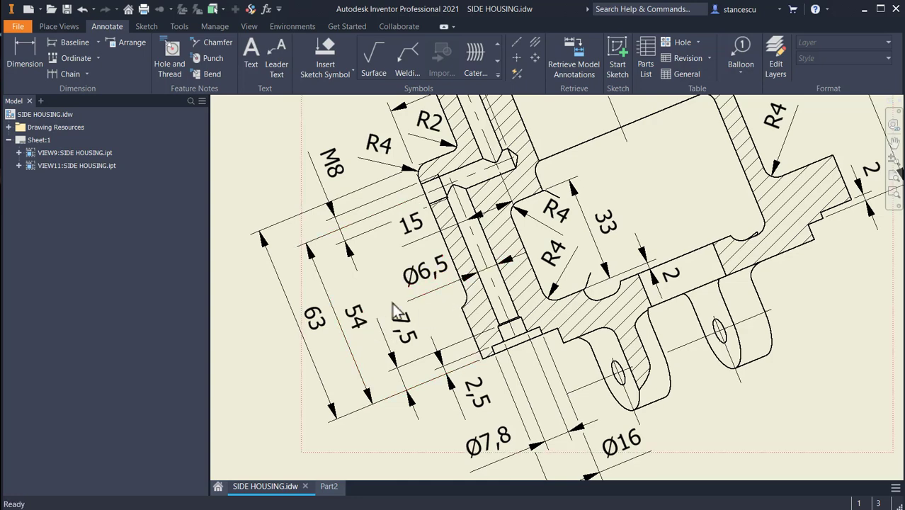
Step: Return to Part2 and place a simple hole without a seat on the side boss's top face, concentric with the counterbored hole
{"action": "left_click", "coordinate": [326, 488]}
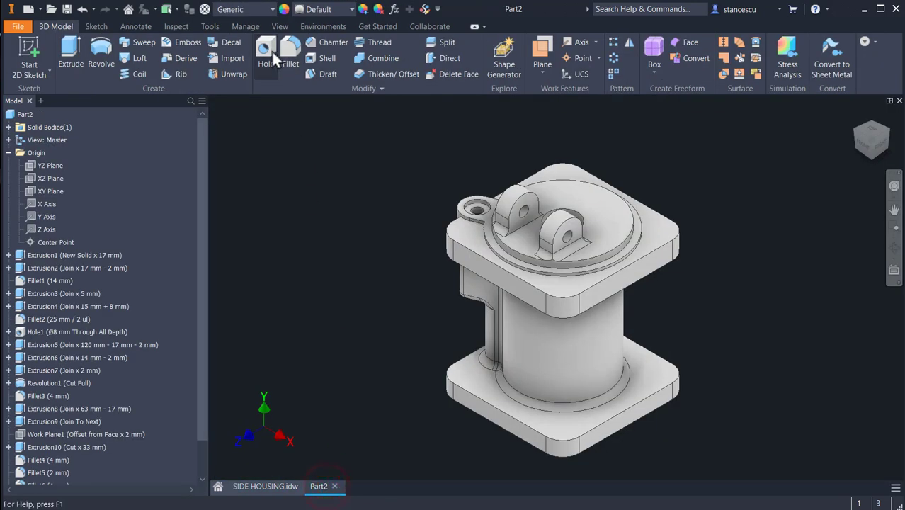
{"action": "left_click", "coordinate": [267, 50]}
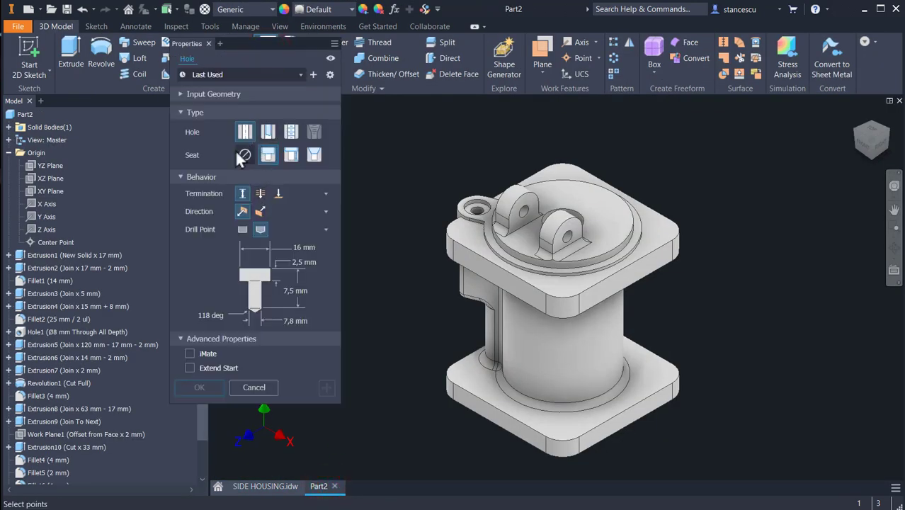
{"action": "left_click", "coordinate": [245, 154]}
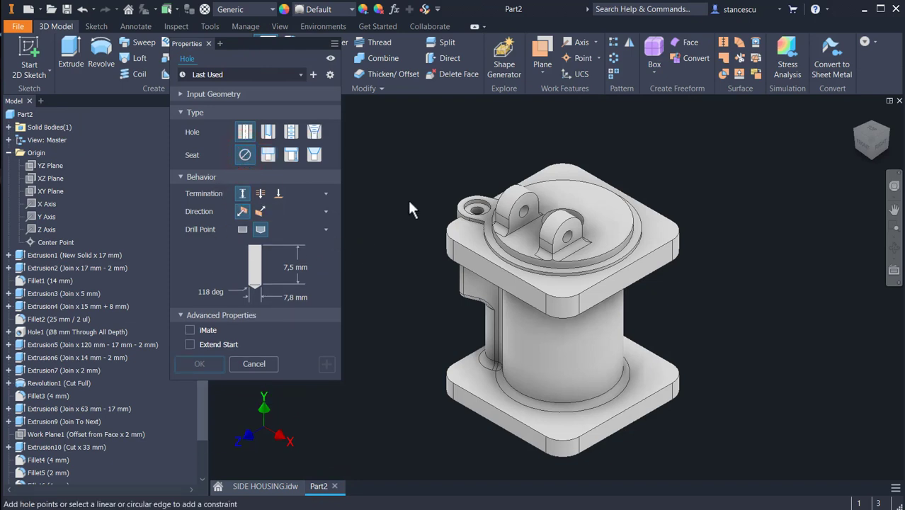
{"action": "scroll", "coordinate": [454, 204], "scroll_direction": "up", "scroll_amount": 3}
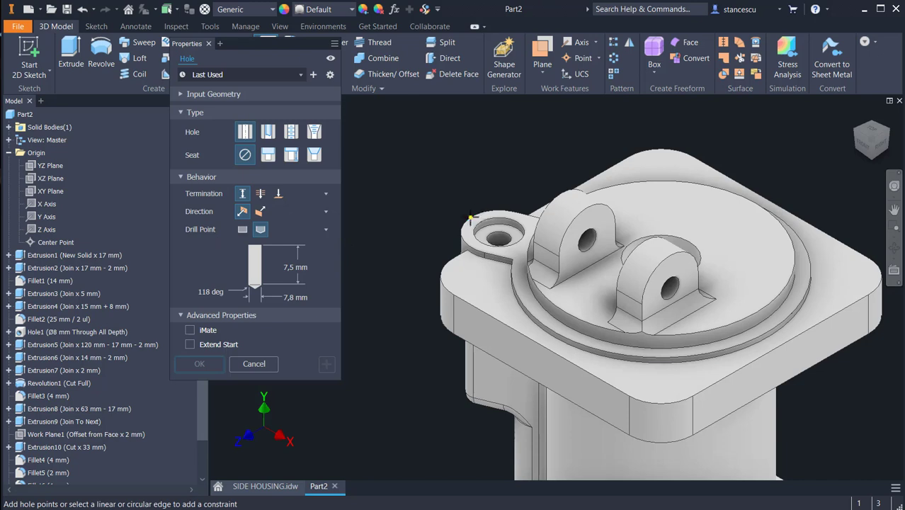
{"action": "left_click", "coordinate": [468, 227]}
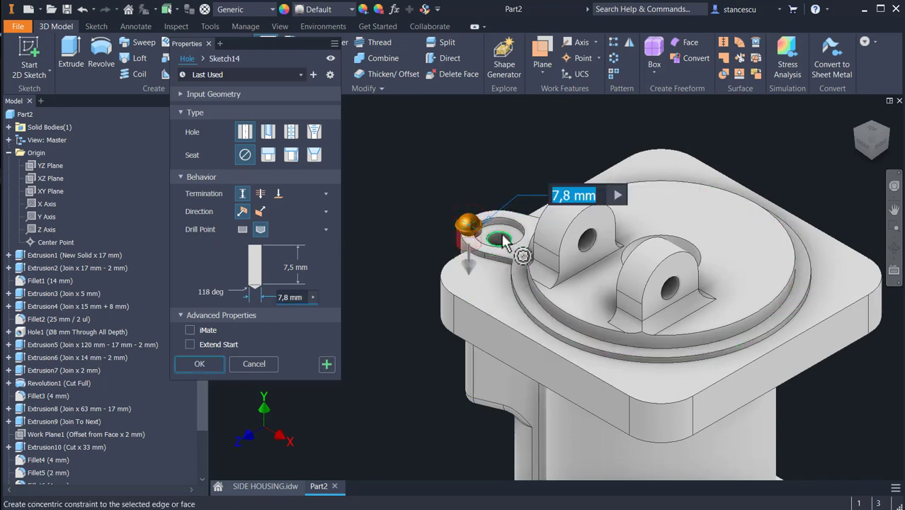
{"action": "left_click", "coordinate": [488, 260]}
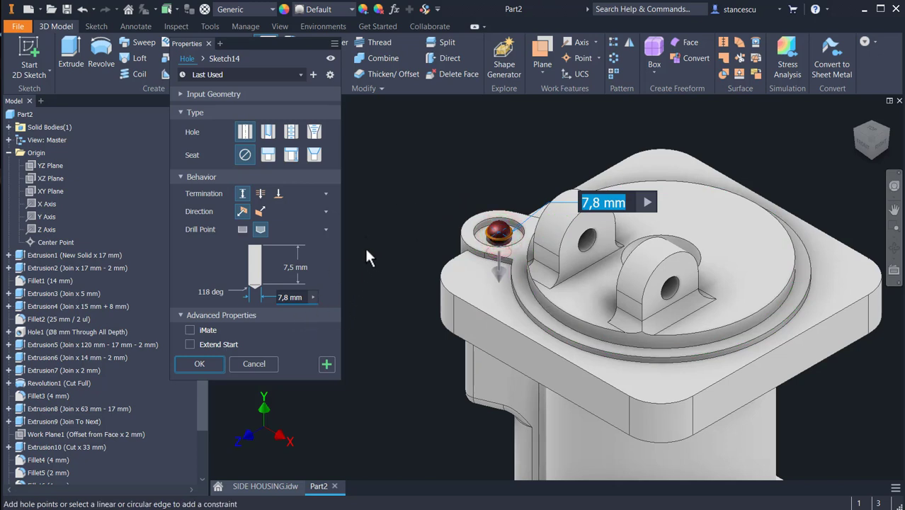
Step: Set the hole's diameter to 6.5 mm and its depth to 54 mm, and create it
{"action": "type", "text": "6."}
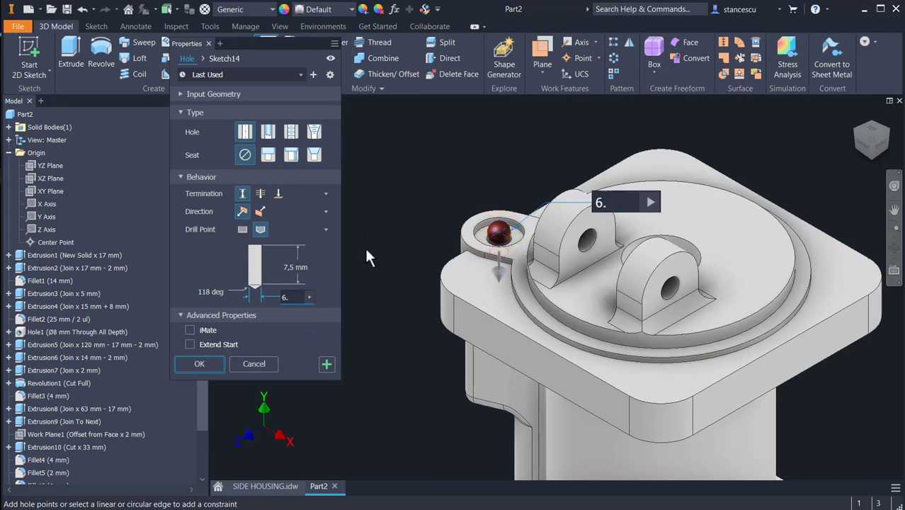
{"action": "type", "text": "5"}
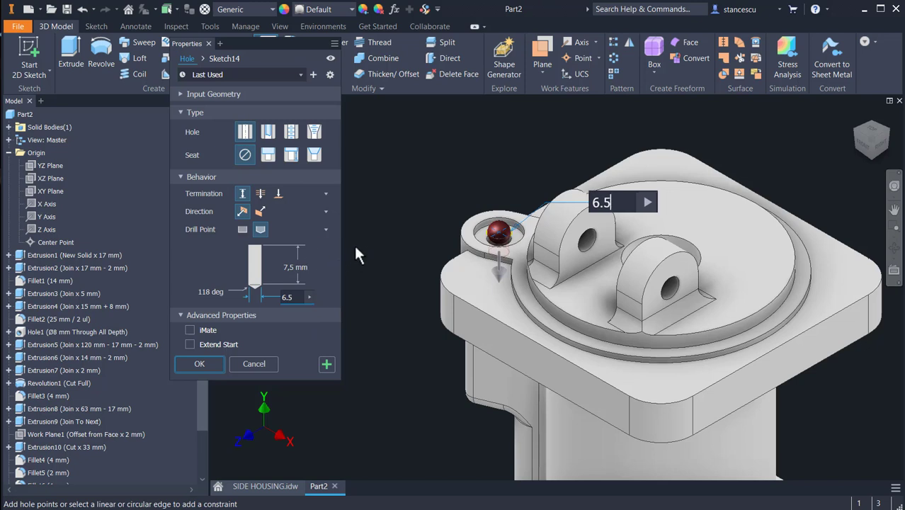
{"action": "key", "text": "Tab"}
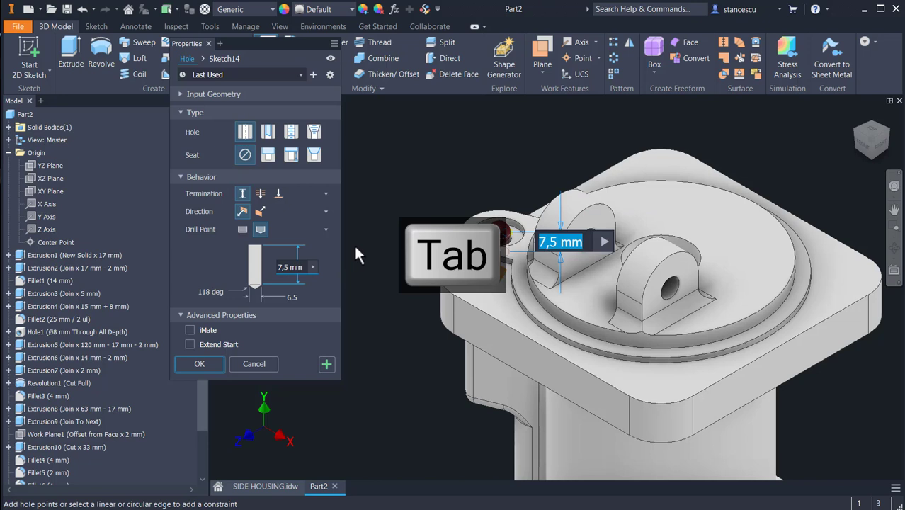
{"action": "type", "text": "54"}
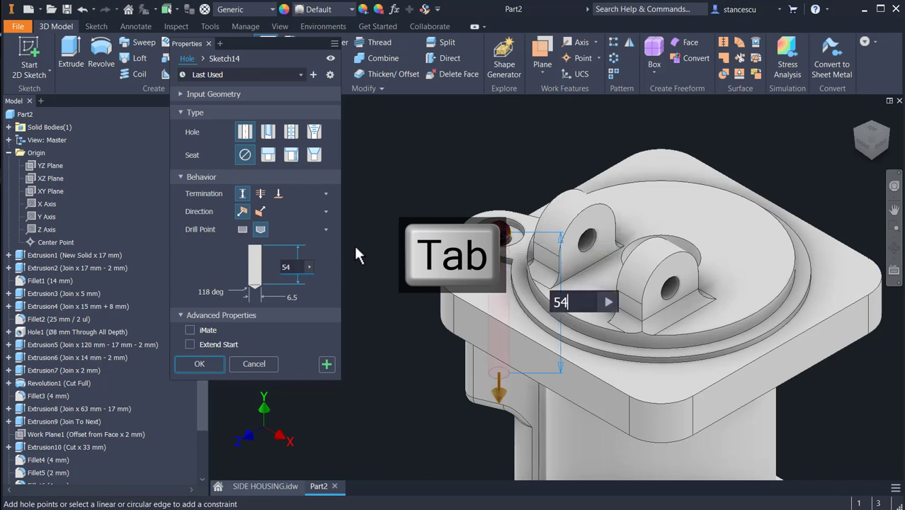
{"action": "key", "text": "Return"}
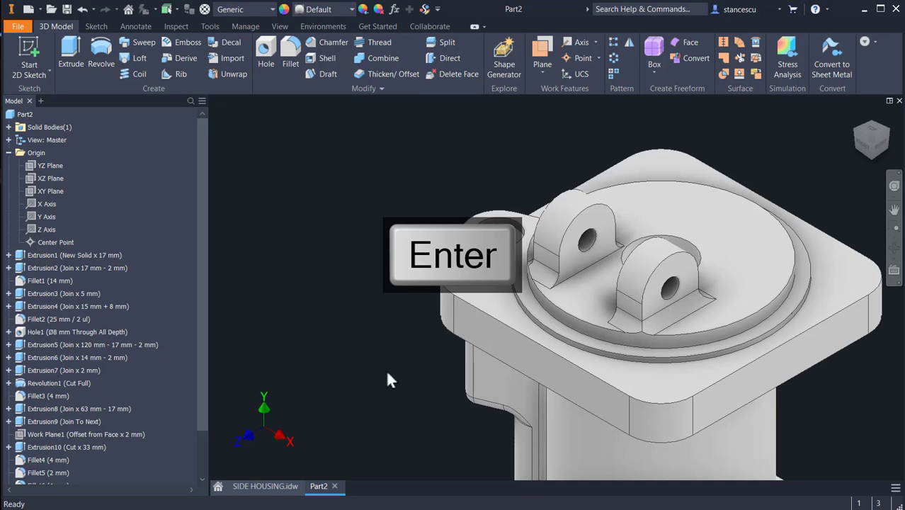
Step: Examine the M8 threaded cross hole's geometry and dimensions in the section view of SIDE HOUSING.idw
{"action": "middle_click_drag", "start_coordinate": [386, 372], "coordinate": [416, 359], "text": "shift"}
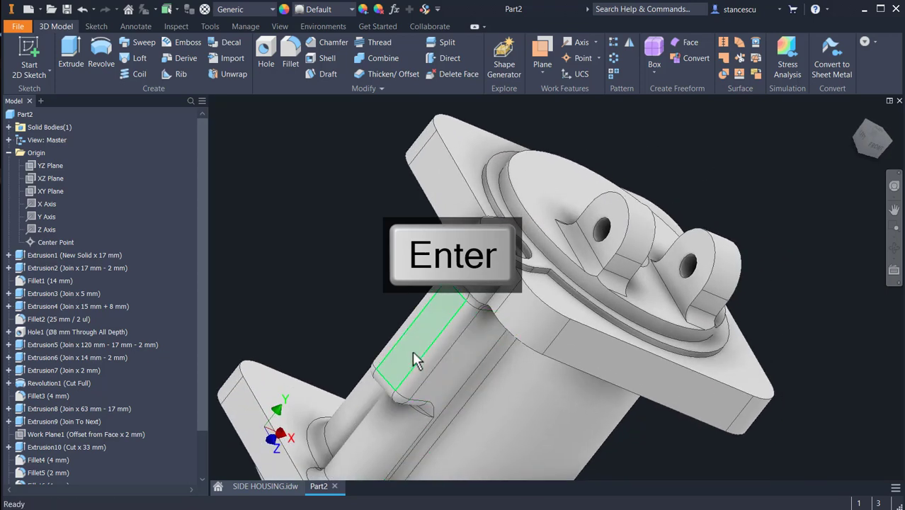
{"action": "left_click", "coordinate": [273, 488]}
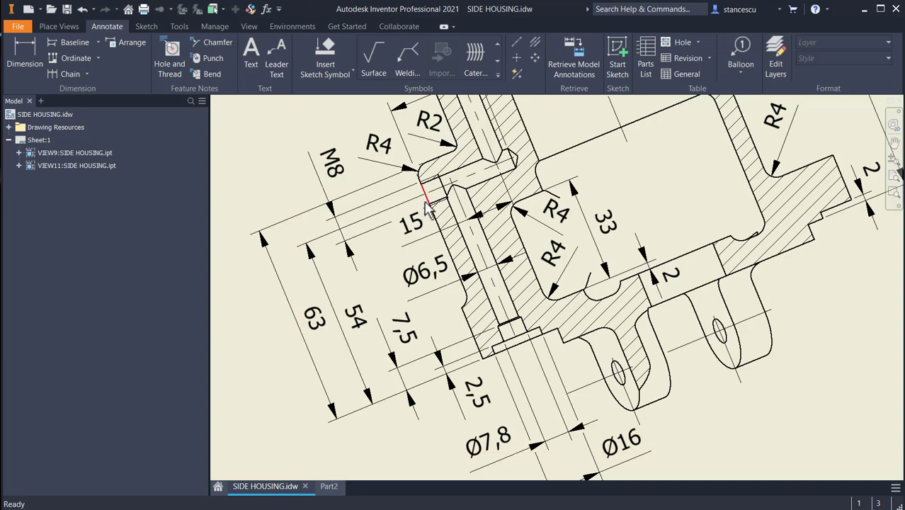
{"action": "scroll", "coordinate": [460, 218], "scroll_direction": "up", "scroll_amount": 3}
{"action": "scroll", "coordinate": [455, 202], "scroll_direction": "up", "scroll_amount": 2}
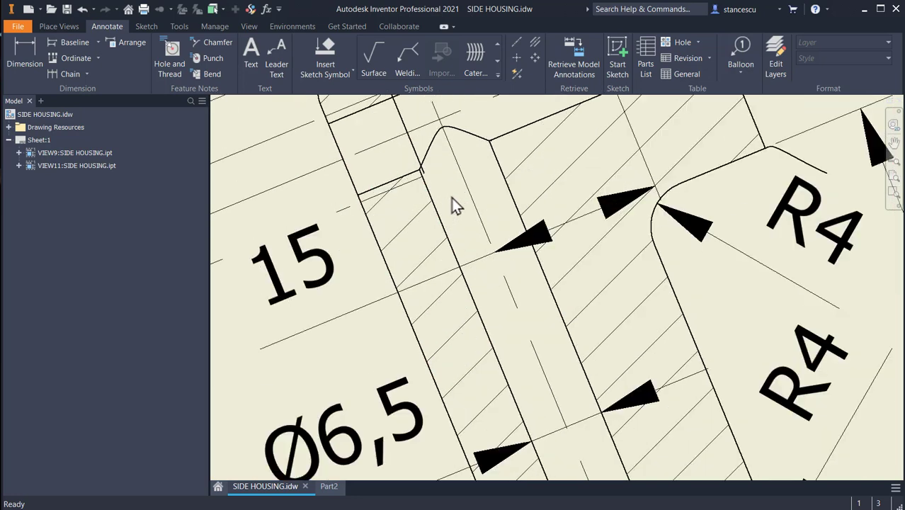
{"action": "middle_click_drag", "start_coordinate": [454, 202], "coordinate": [552, 326]}
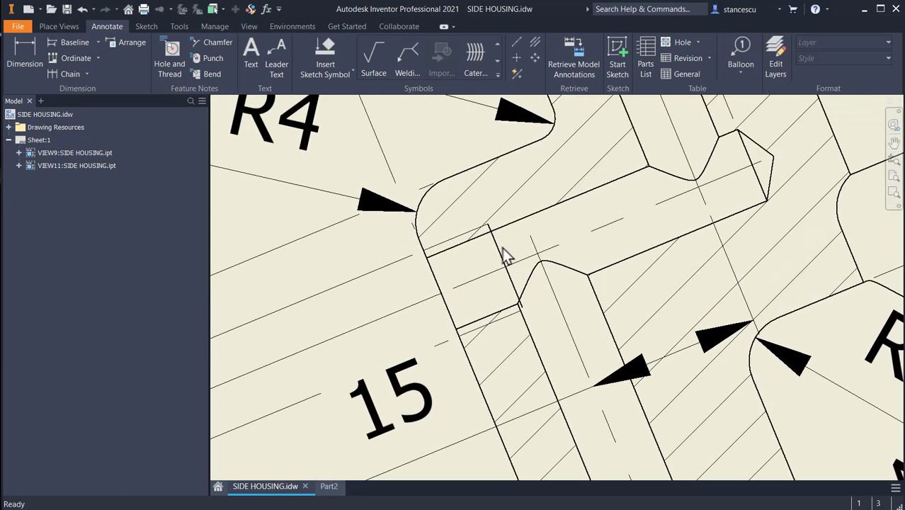
{"action": "left_click", "coordinate": [328, 486]}
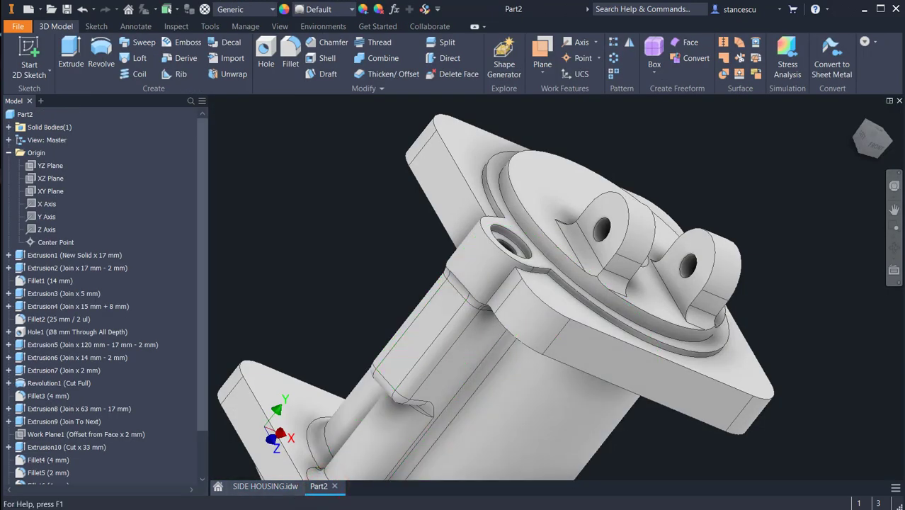
{"action": "left_click", "coordinate": [267, 486]}
{"action": "scroll", "coordinate": [448, 293], "scroll_direction": "up", "scroll_amount": 2}
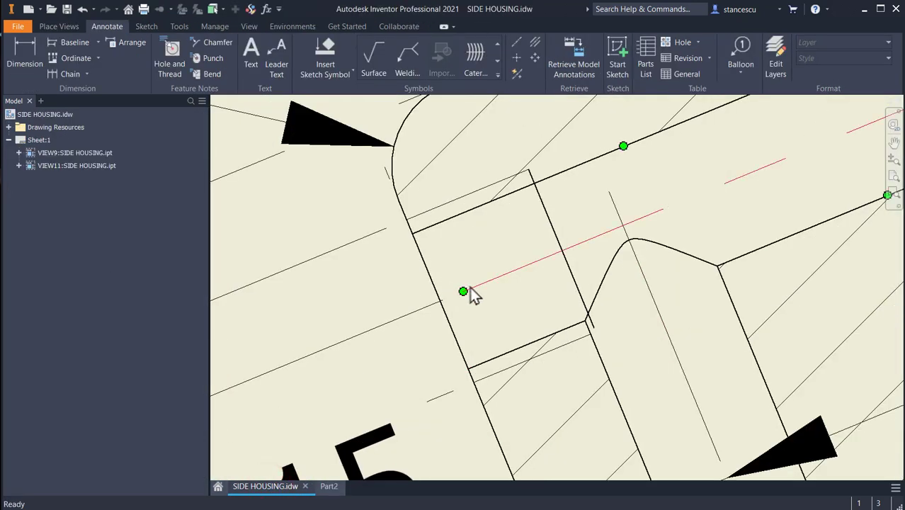
{"action": "scroll", "coordinate": [465, 292], "scroll_direction": "down", "scroll_amount": 2}
{"action": "middle_click_drag", "start_coordinate": [468, 289], "coordinate": [607, 419]}
{"action": "scroll", "coordinate": [607, 419], "scroll_direction": "down", "scroll_amount": 3}
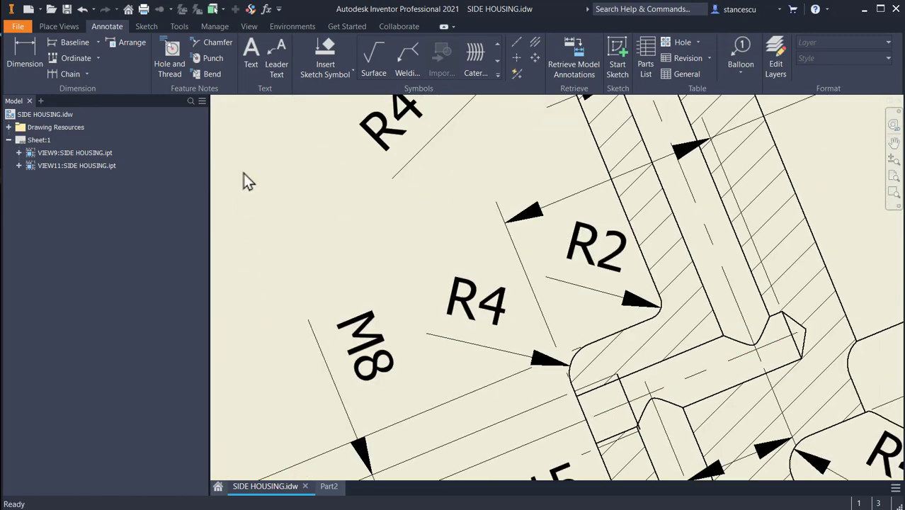
Step: Dimension the M8 thread's length from the boss's outer face to the thread end line in the section view
{"action": "left_click", "coordinate": [24, 48]}
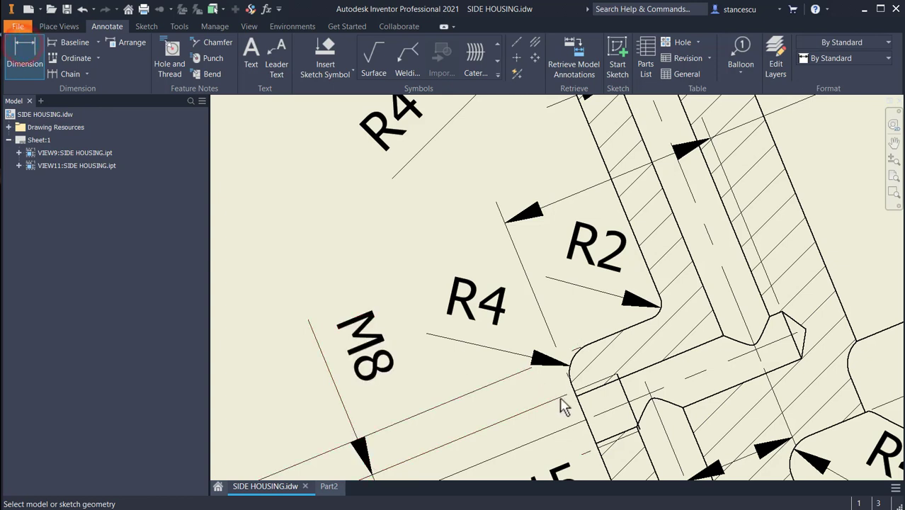
{"action": "left_click", "coordinate": [624, 393]}
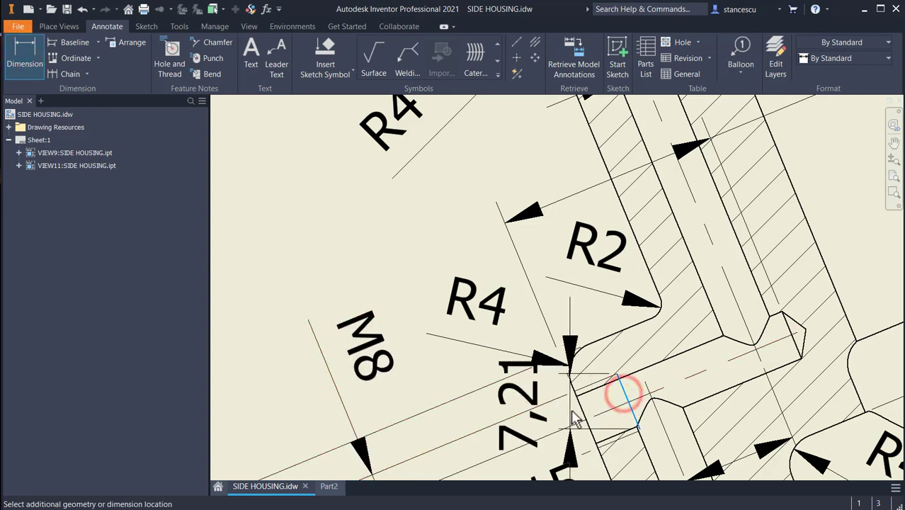
{"action": "left_click", "coordinate": [577, 406]}
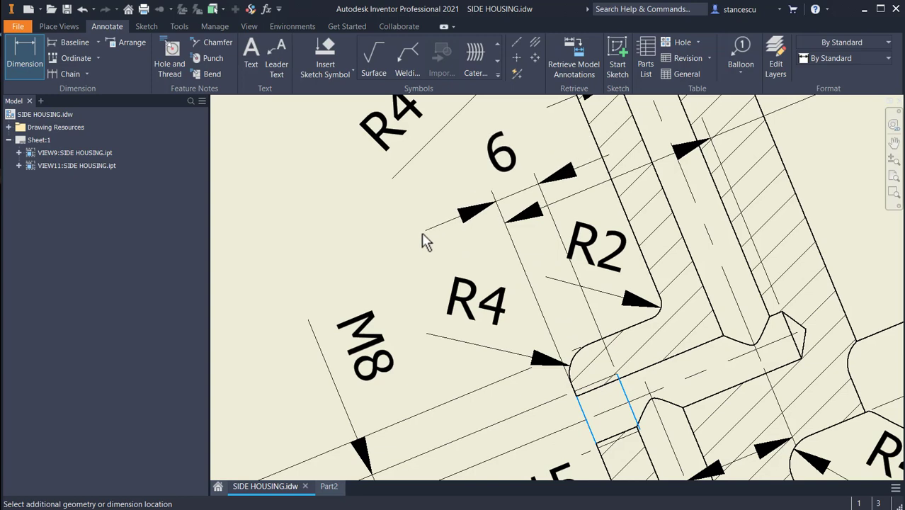
{"action": "left_click", "coordinate": [428, 276]}
{"action": "middle_click_drag", "start_coordinate": [427, 230], "coordinate": [436, 328]}
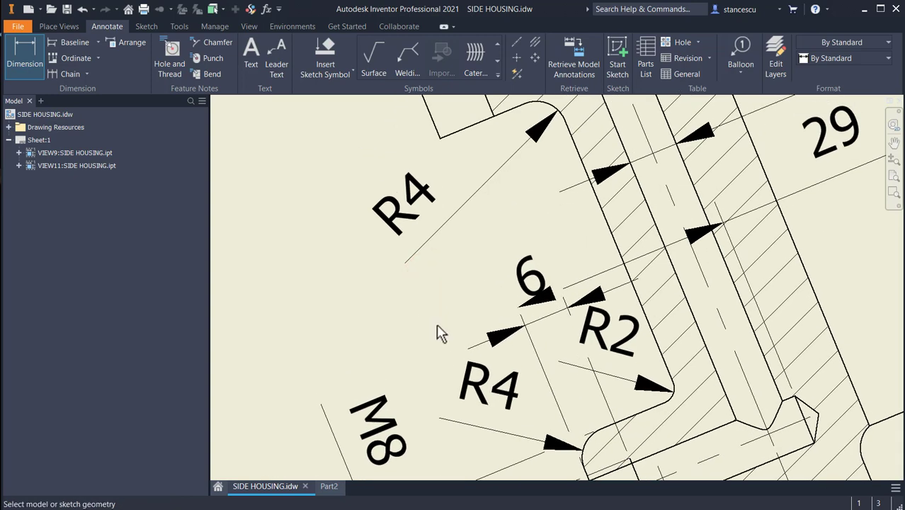
{"action": "key", "text": "Escape"}
Step: Reposition the 29 mm dimension line and place its text outside the section, away from the Ø6,5 text
{"action": "left_click", "coordinate": [648, 257]}
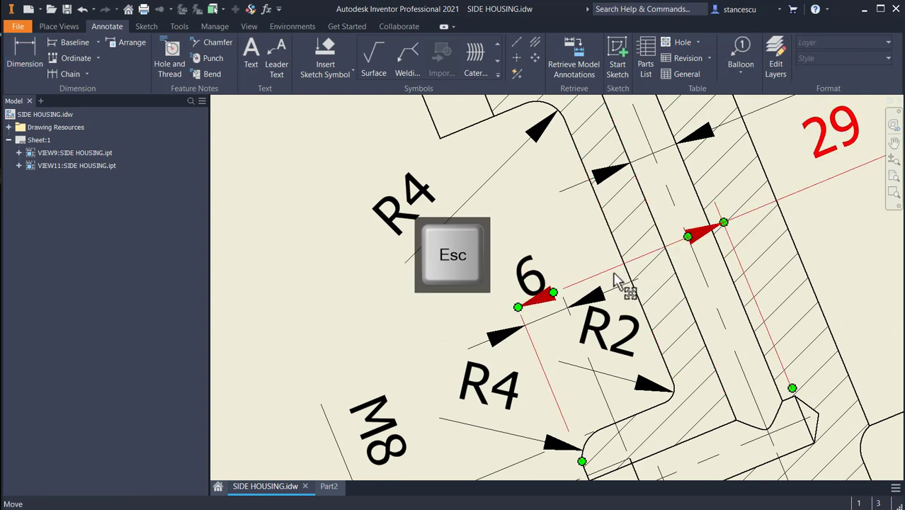
{"action": "left_click_drag", "start_coordinate": [614, 274], "coordinate": [574, 218]}
{"action": "middle_click_drag", "start_coordinate": [710, 228], "coordinate": [620, 379]}
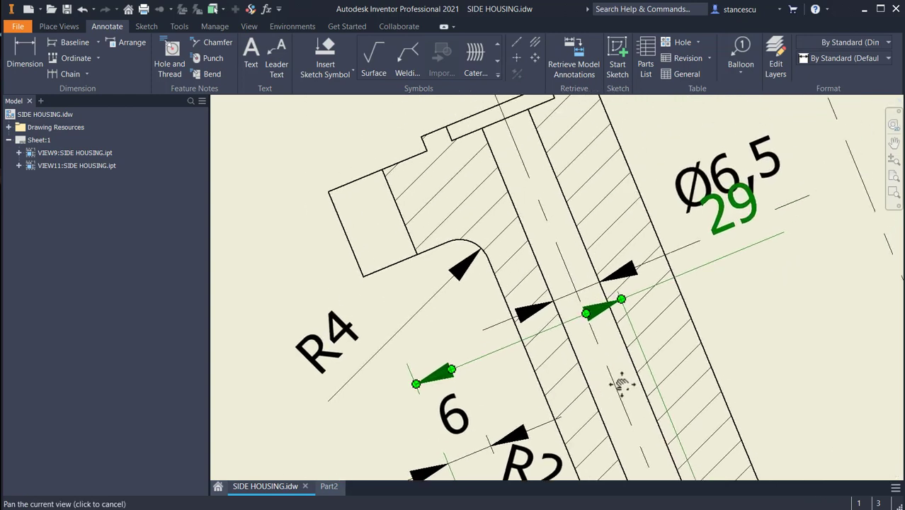
{"action": "left_click_drag", "start_coordinate": [736, 241], "coordinate": [461, 389]}
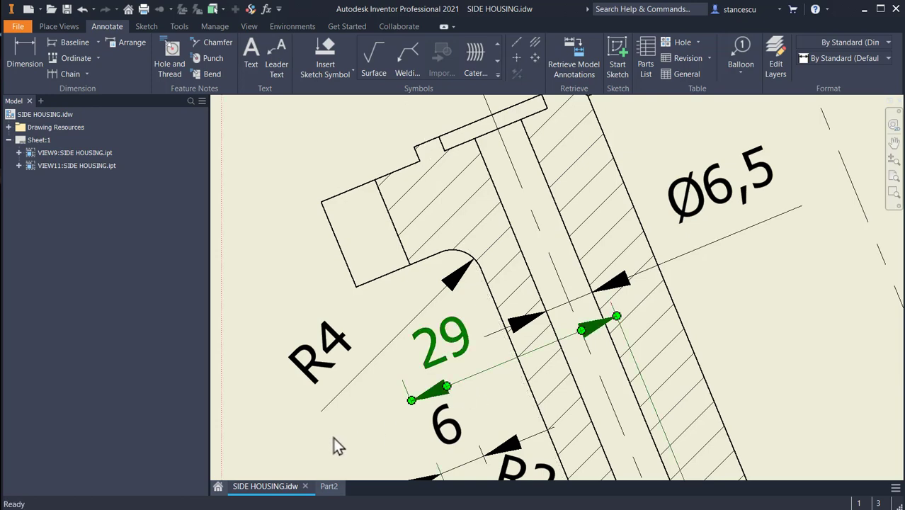
Step: Move the 6 mm thread length dimension and its text clear of the 29 mm and R2 dimensions
{"action": "middle_click_drag", "start_coordinate": [333, 440], "coordinate": [369, 337]}
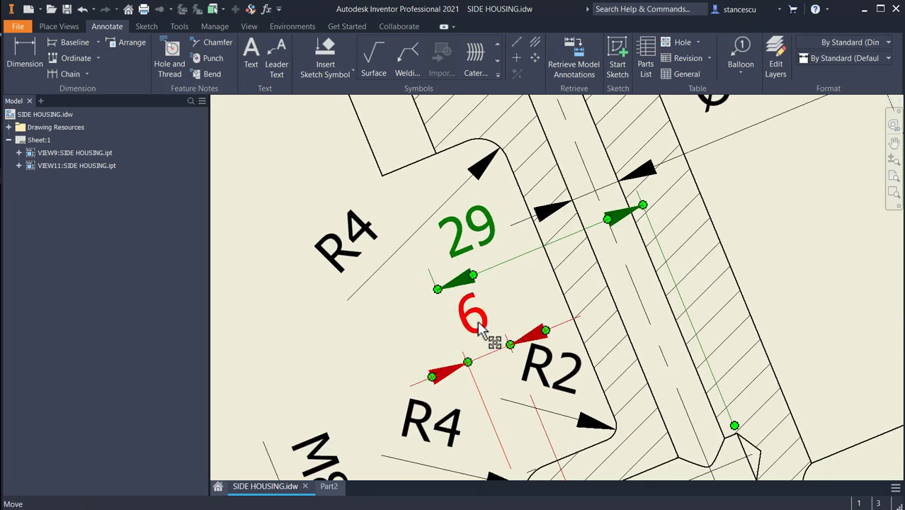
{"action": "left_click_drag", "start_coordinate": [488, 344], "coordinate": [394, 374]}
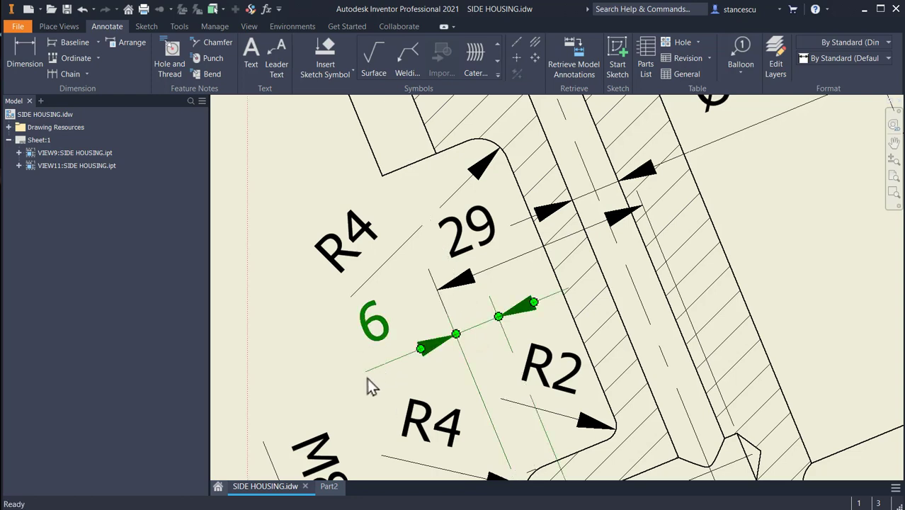
{"action": "left_click", "coordinate": [268, 328]}
Step: Move the upper R4 radius dimension away from the 29 mm dimension's text
{"action": "scroll", "coordinate": [267, 327], "scroll_direction": "down", "scroll_amount": 3}
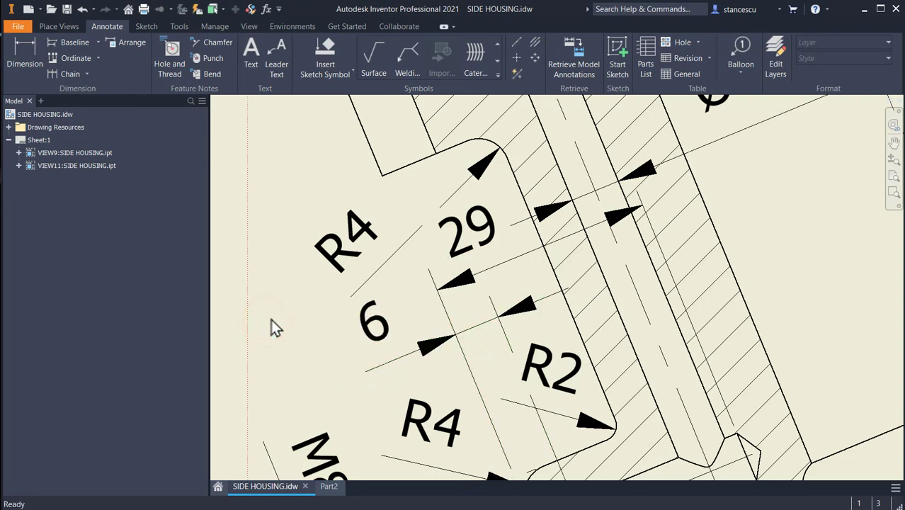
{"action": "middle_click_drag", "start_coordinate": [292, 329], "coordinate": [351, 263]}
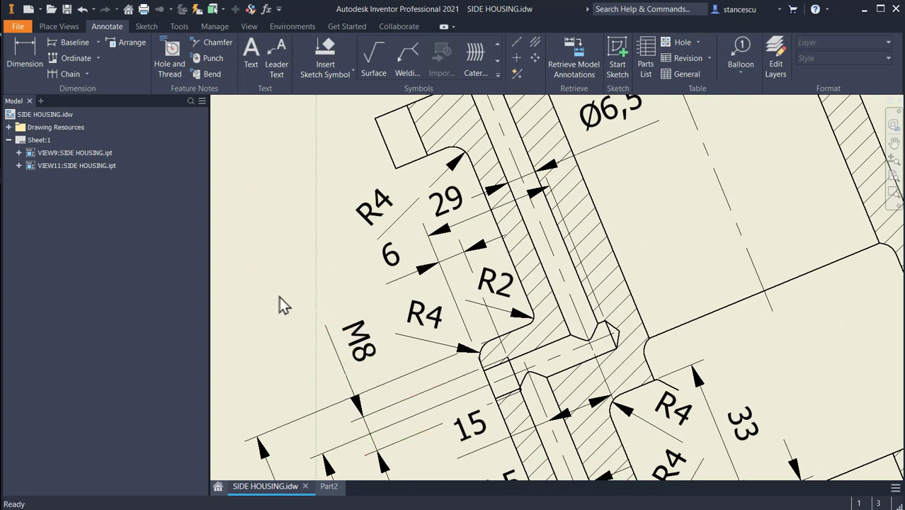
{"action": "mouse_move", "coordinate": [269, 311]}
{"action": "middle_mouse_down"}
{"action": "mouse_move", "coordinate": [296, 263]}
{"action": "mouse_move", "coordinate": [303, 211]}
{"action": "mouse_move", "coordinate": [296, 215]}
{"action": "middle_mouse_up"}
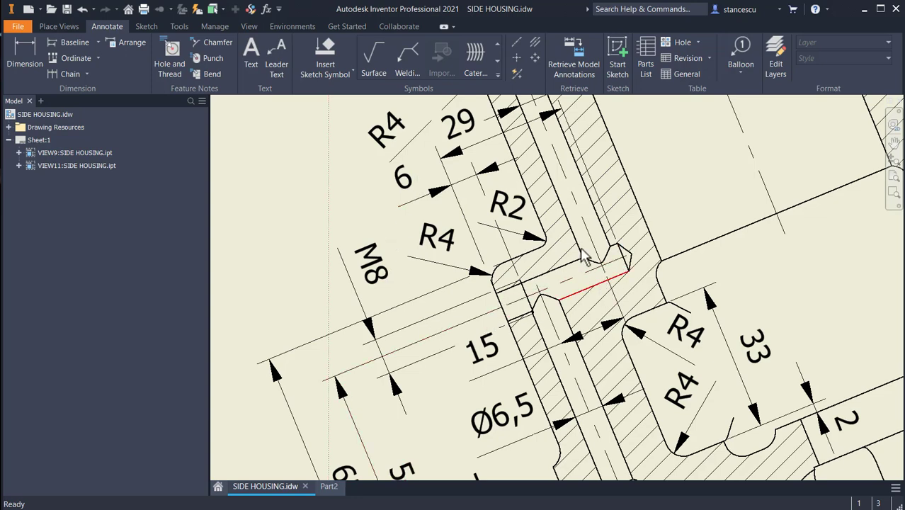
{"action": "middle_click_drag", "start_coordinate": [539, 211], "coordinate": [567, 290]}
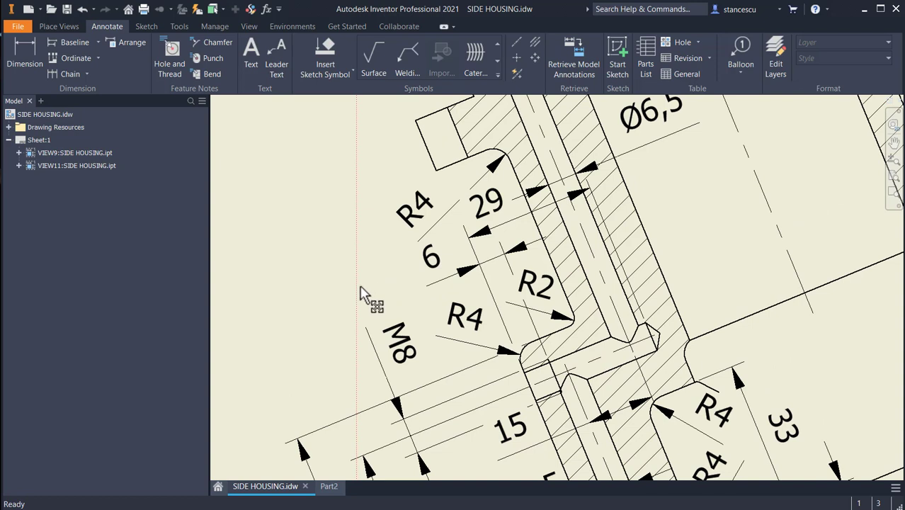
{"action": "key", "text": "Escape"}
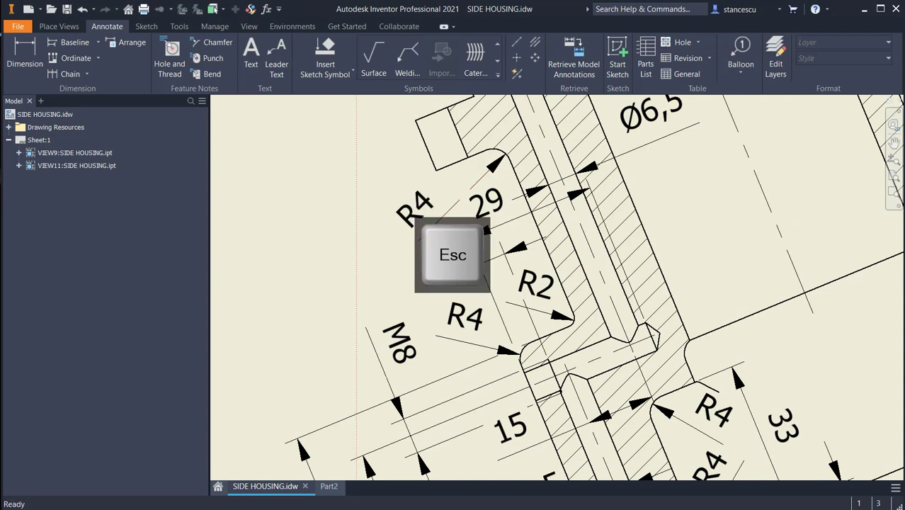
{"action": "left_click", "coordinate": [433, 224]}
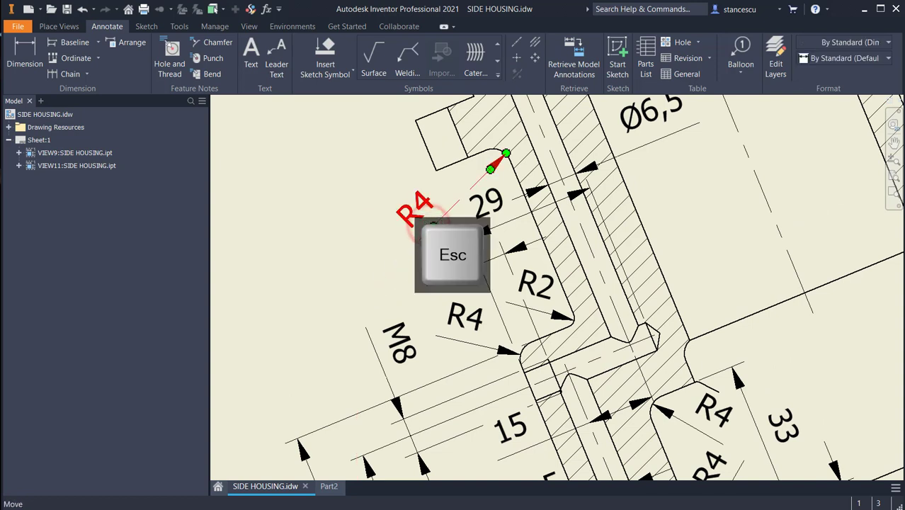
{"action": "left_click_drag", "start_coordinate": [433, 224], "coordinate": [417, 226]}
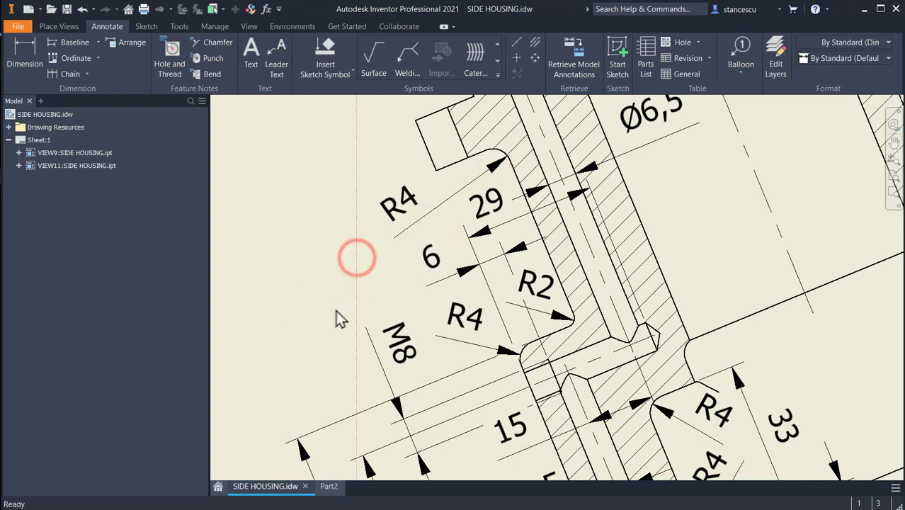
Step: In Part2, start a sketch on the side boss's flat outer face and place a center point near the face's lower end
{"action": "left_click", "coordinate": [326, 487]}
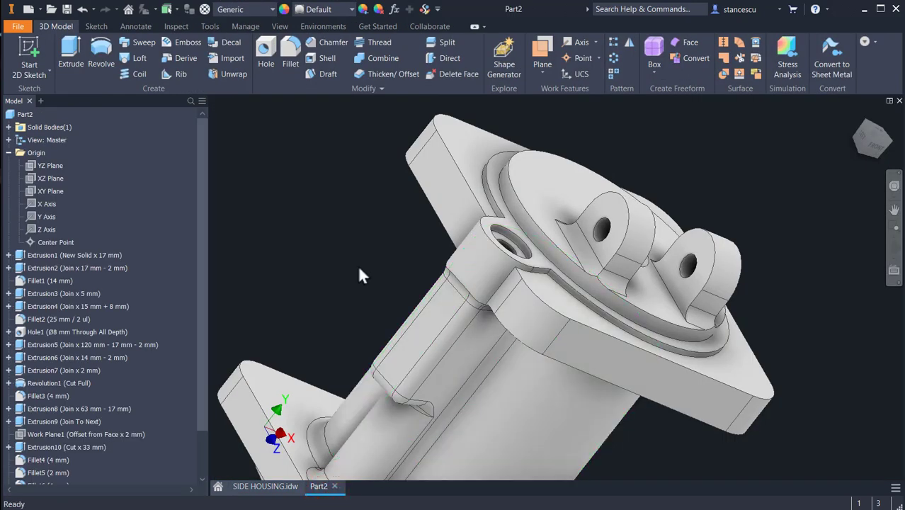
{"action": "left_click", "coordinate": [251, 488]}
{"action": "middle_click_drag", "start_coordinate": [349, 393], "coordinate": [366, 272]}
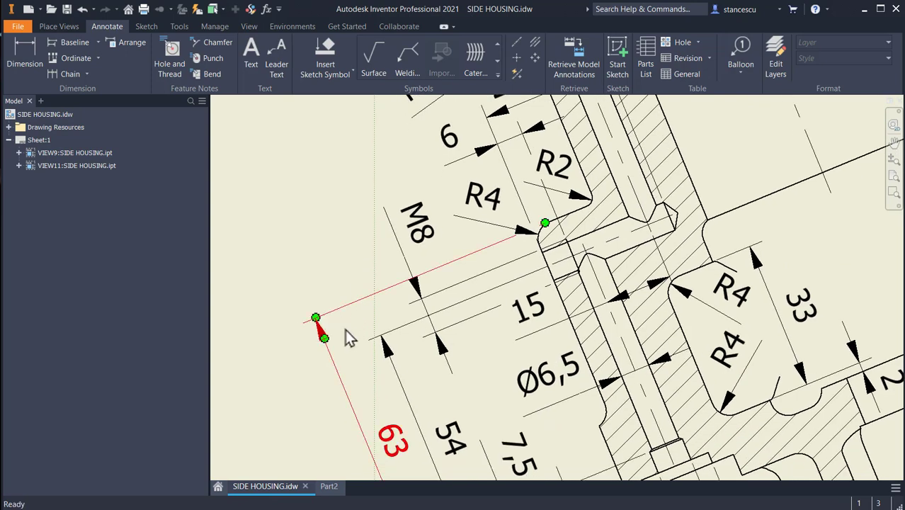
{"action": "middle_click_drag", "start_coordinate": [431, 418], "coordinate": [418, 341]}
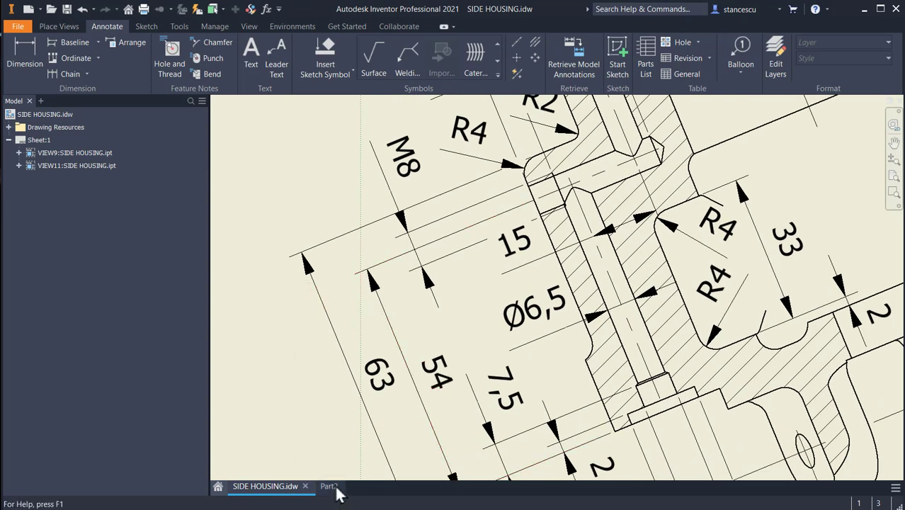
{"action": "left_click", "coordinate": [330, 486]}
{"action": "left_click", "coordinate": [412, 354]}
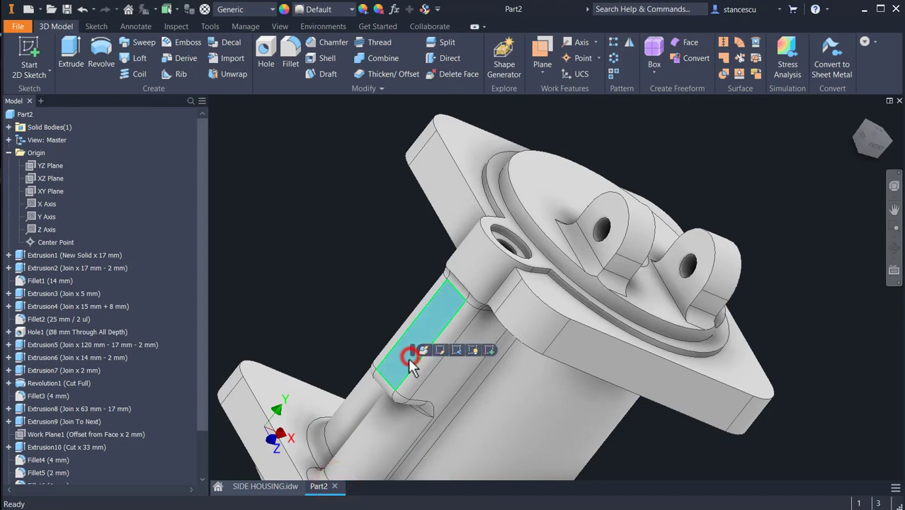
{"action": "left_click", "coordinate": [488, 350]}
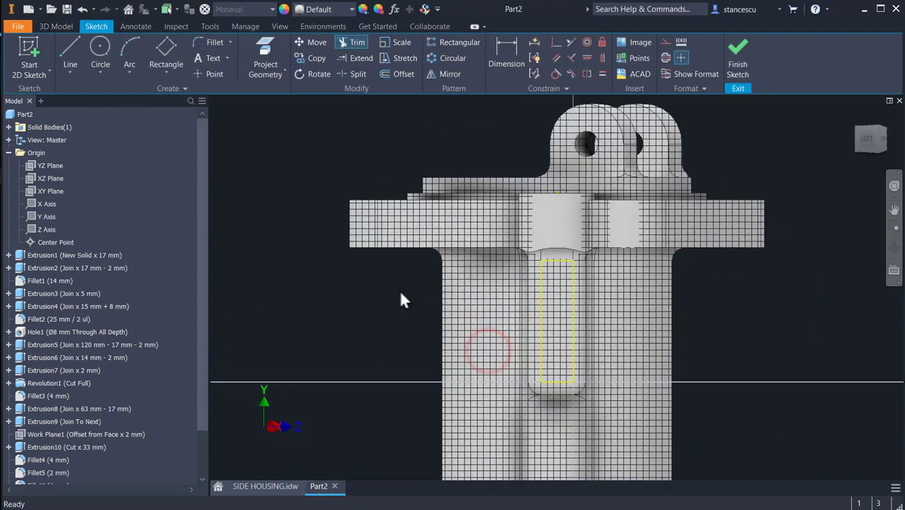
{"action": "left_click", "coordinate": [210, 74]}
{"action": "left_click", "coordinate": [558, 351]}
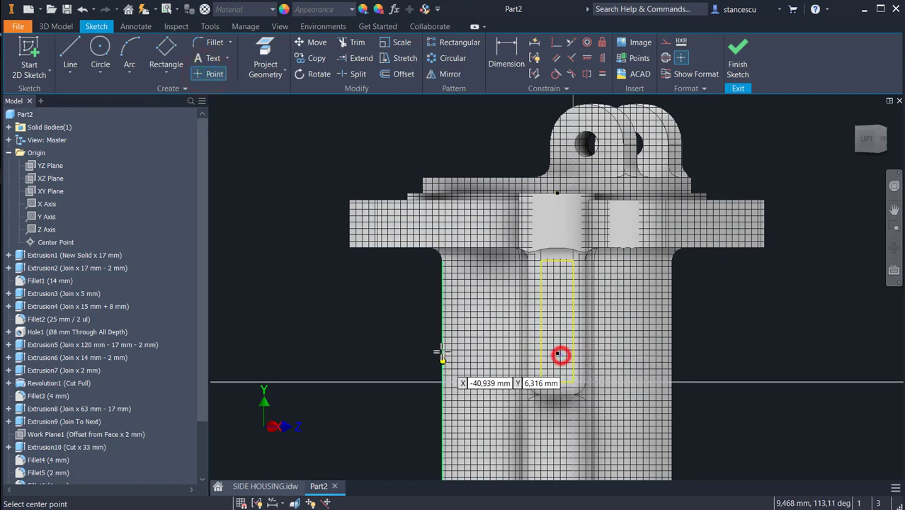
Step: Align the sketch point vertically with the midpoint of the flat face's lower edge
{"action": "left_click", "coordinate": [598, 57]}
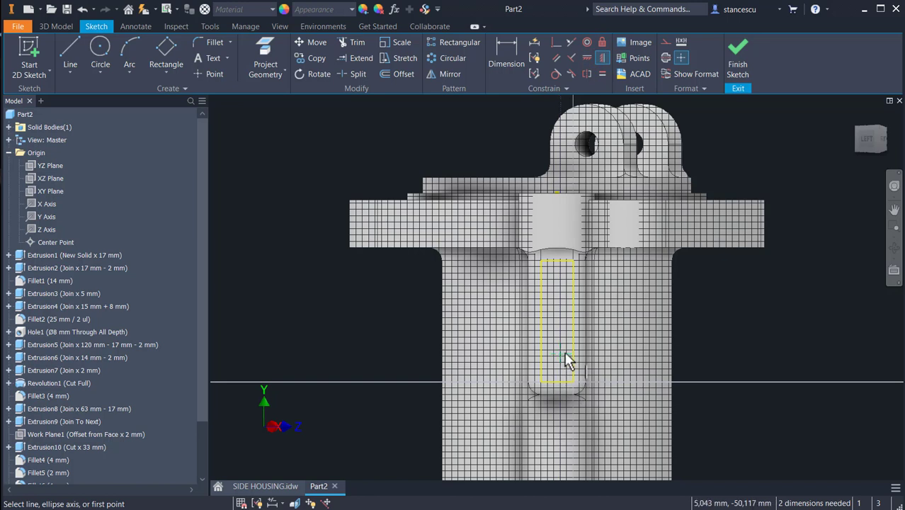
{"action": "left_click", "coordinate": [561, 351]}
{"action": "left_click", "coordinate": [557, 382]}
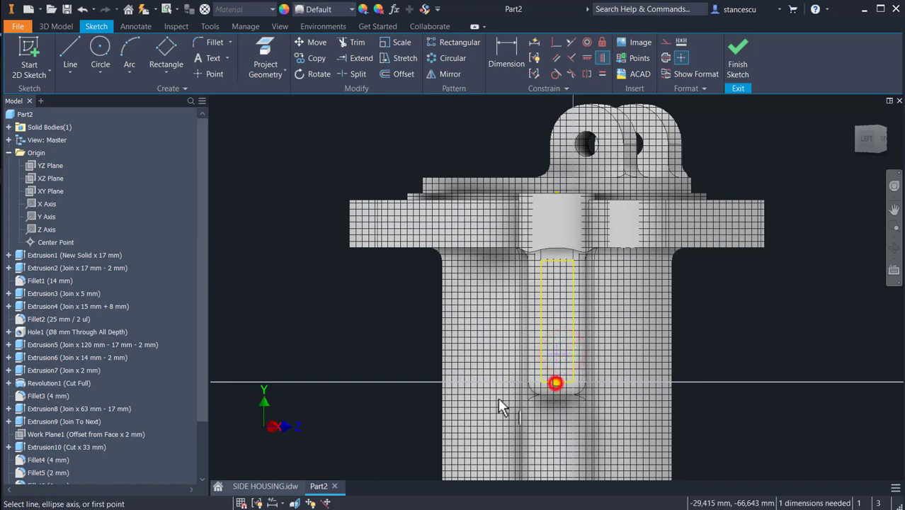
Step: Dimension the sketch point 54 mm below the side boss's top edge
{"action": "left_click", "coordinate": [504, 57]}
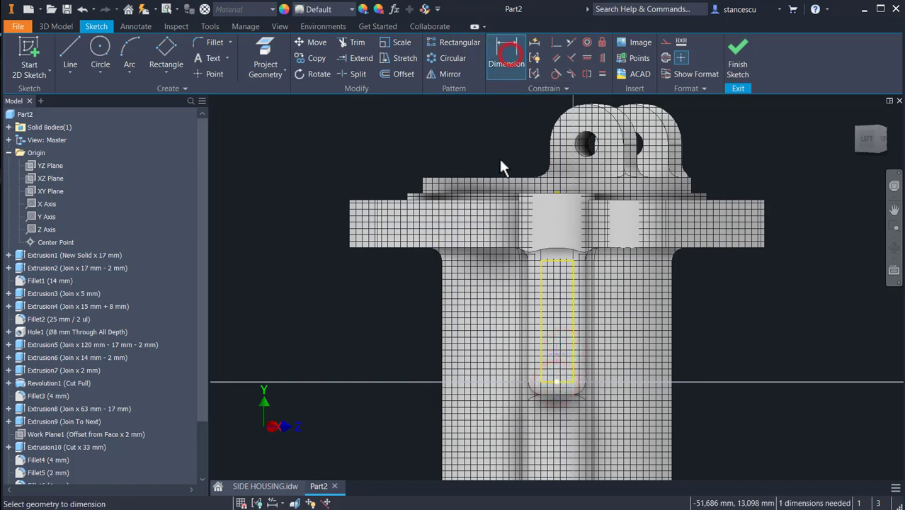
{"action": "left_click", "coordinate": [555, 352]}
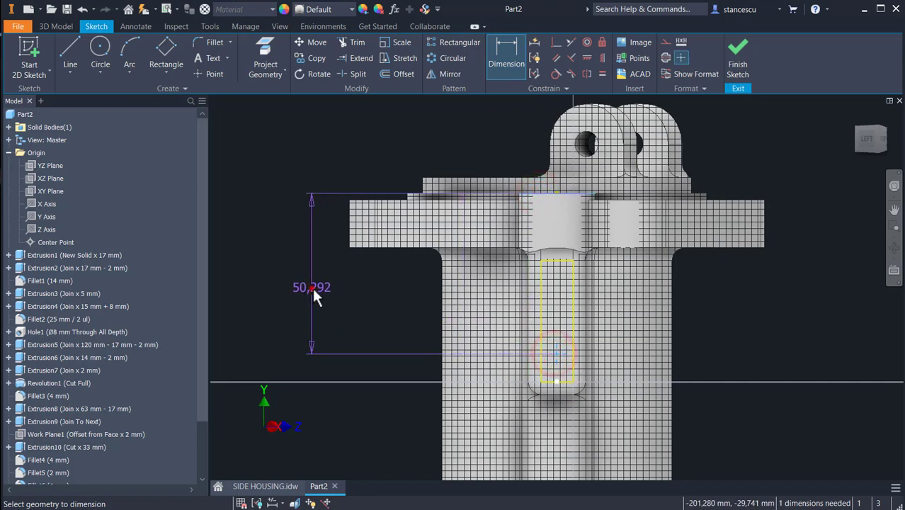
{"action": "left_click", "coordinate": [313, 286]}
{"action": "type", "text": "54"}
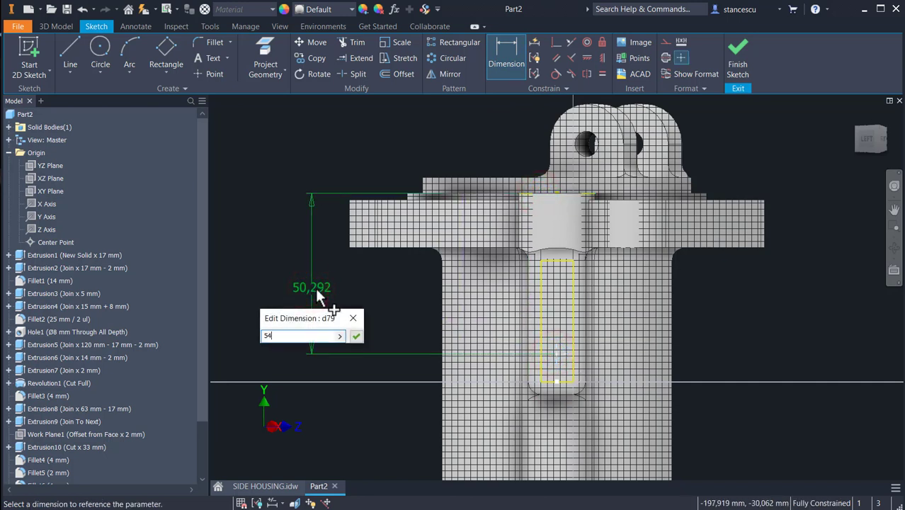
{"action": "key", "text": "Return"}
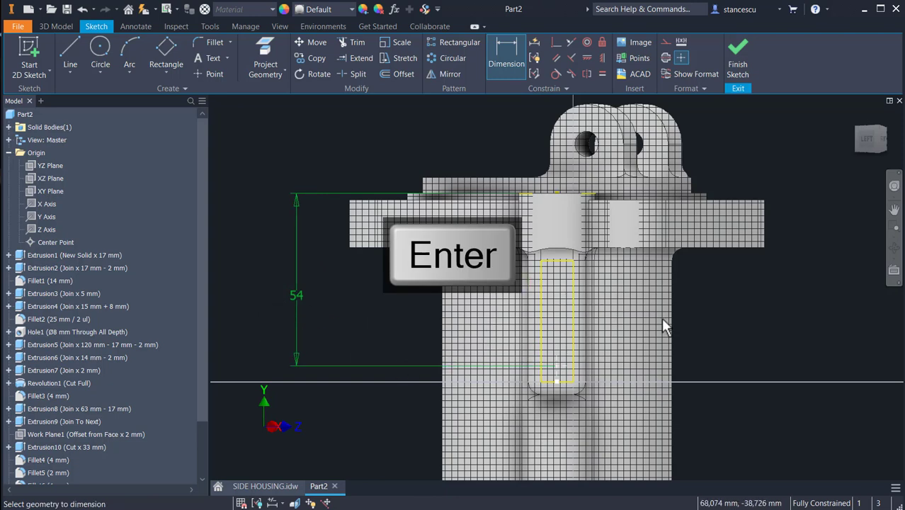
Step: Finish the sketch and start a tapped hole at its point with ISO Metric profile thread, size 8, designation M8x1.25
{"action": "left_click", "coordinate": [743, 64]}
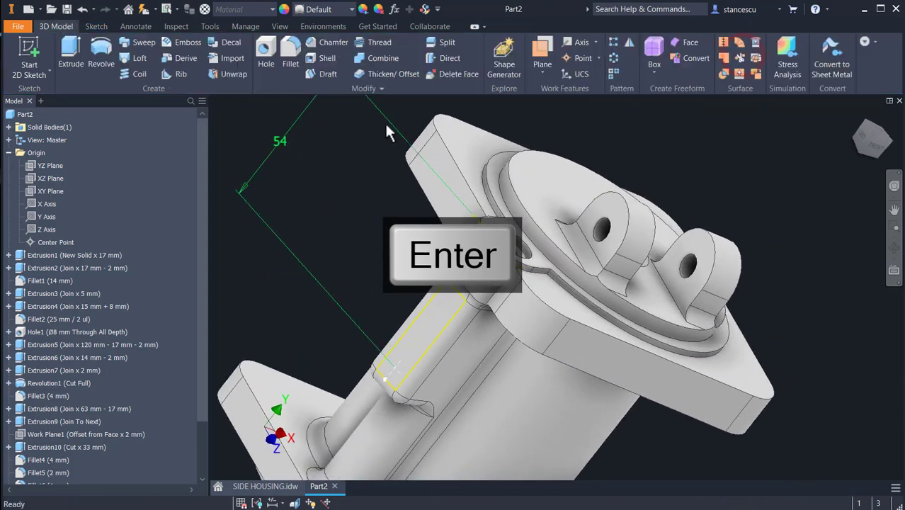
{"action": "left_click", "coordinate": [266, 56]}
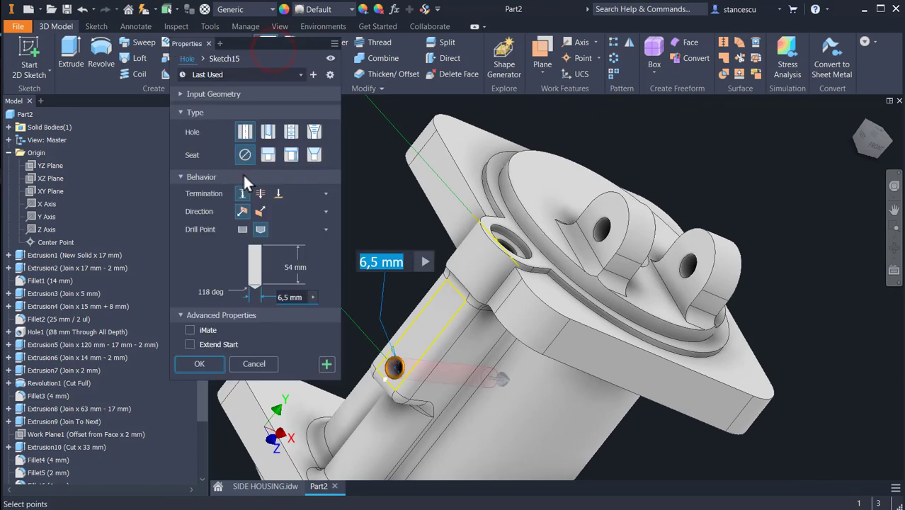
{"action": "left_click", "coordinate": [290, 131]}
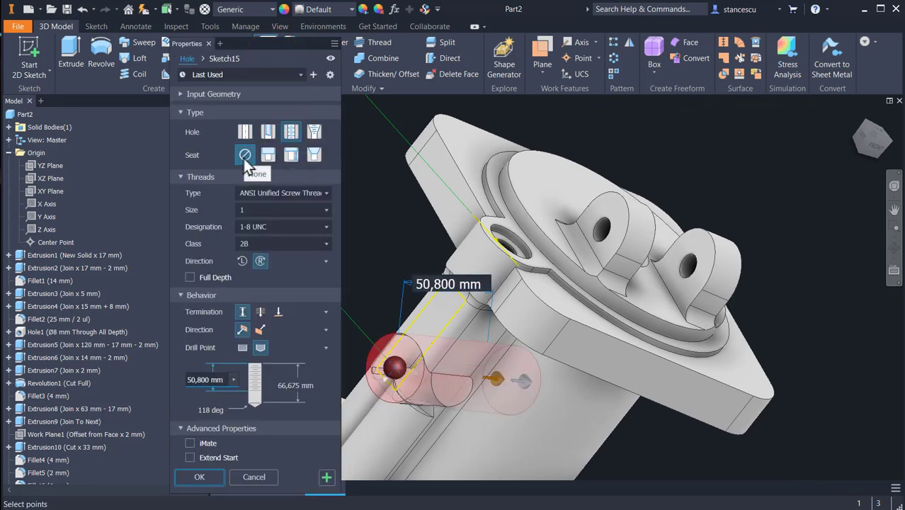
{"action": "left_click", "coordinate": [275, 193]}
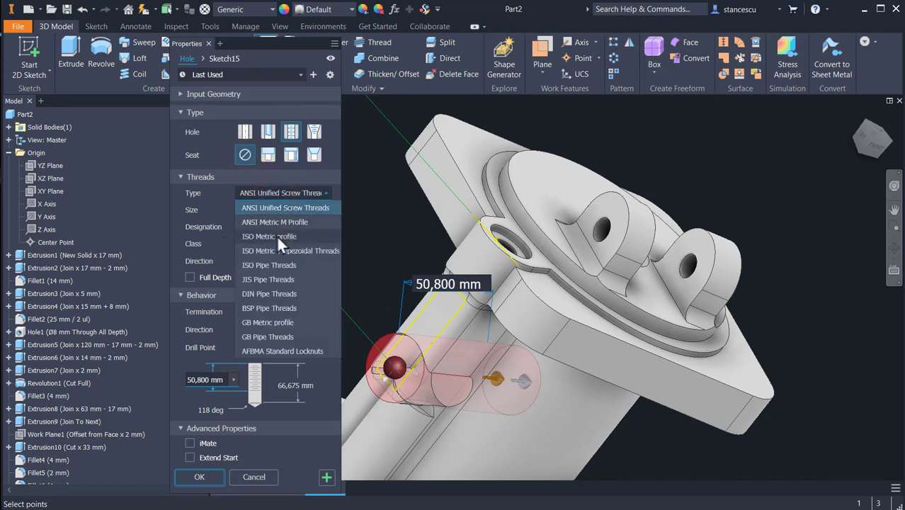
{"action": "left_click", "coordinate": [276, 236]}
{"action": "left_click", "coordinate": [280, 209]}
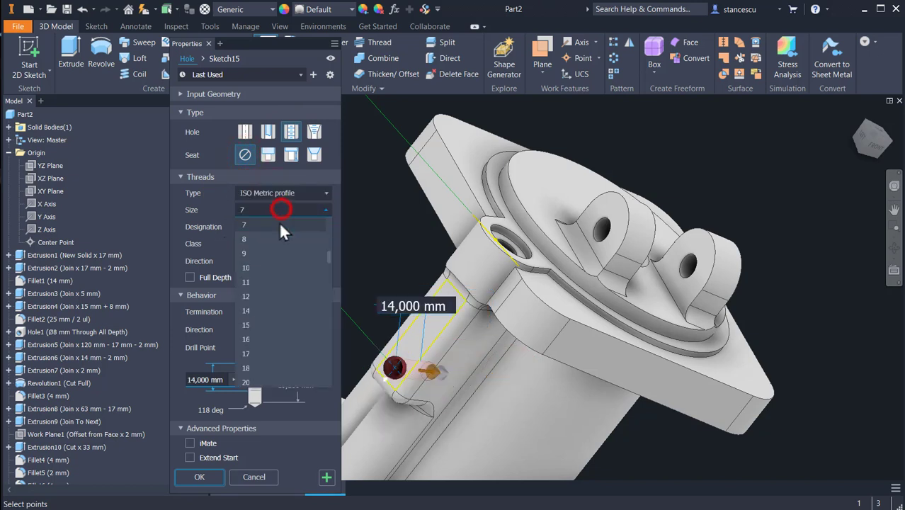
{"action": "left_click", "coordinate": [276, 239]}
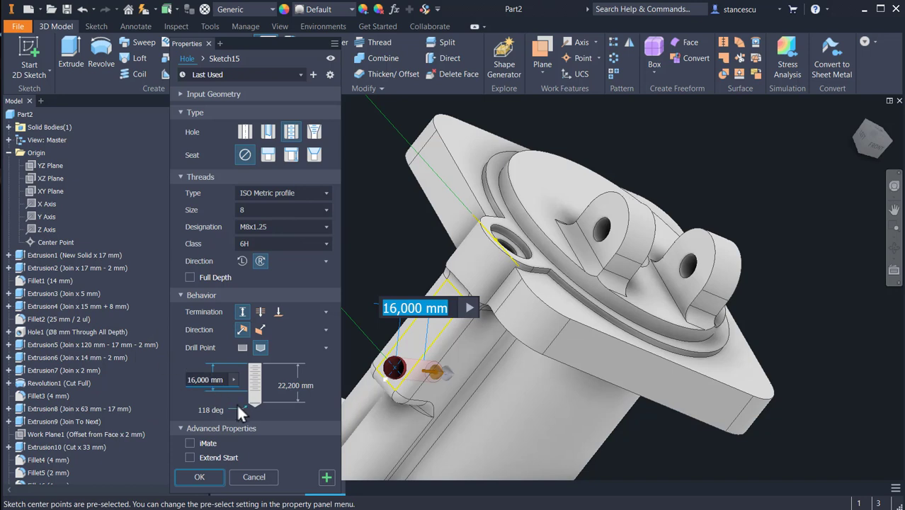
Step: Set the tapped hole's thread depth to 6 mm and drill depth to 29 mm, and create the hole
{"action": "left_click", "coordinate": [207, 379]}
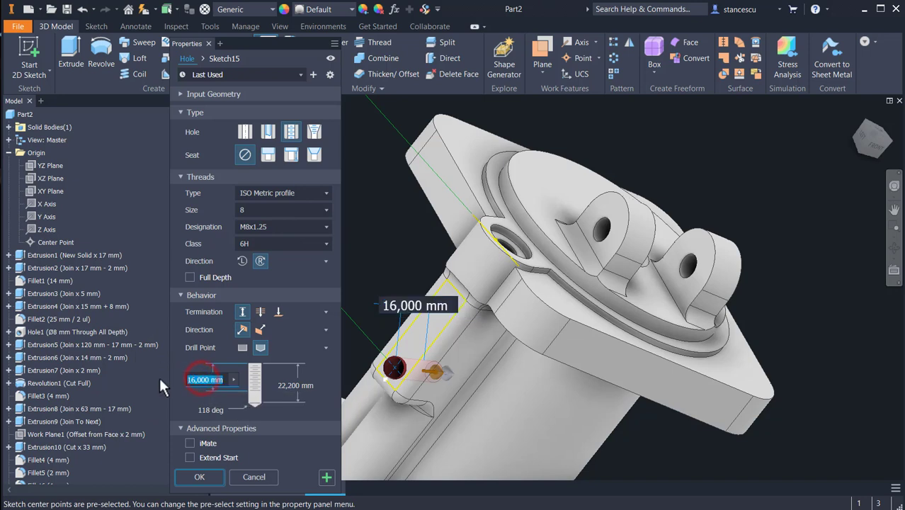
{"action": "type", "text": "6"}
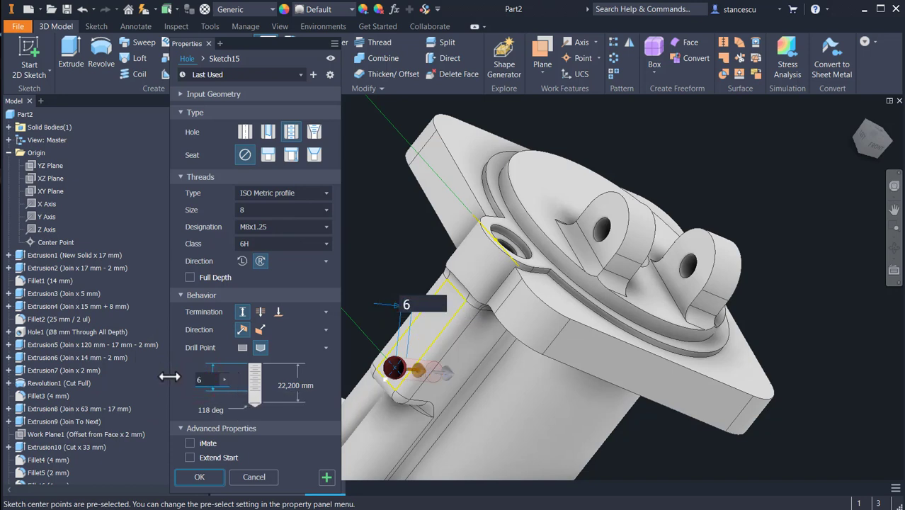
{"action": "left_click", "coordinate": [301, 385]}
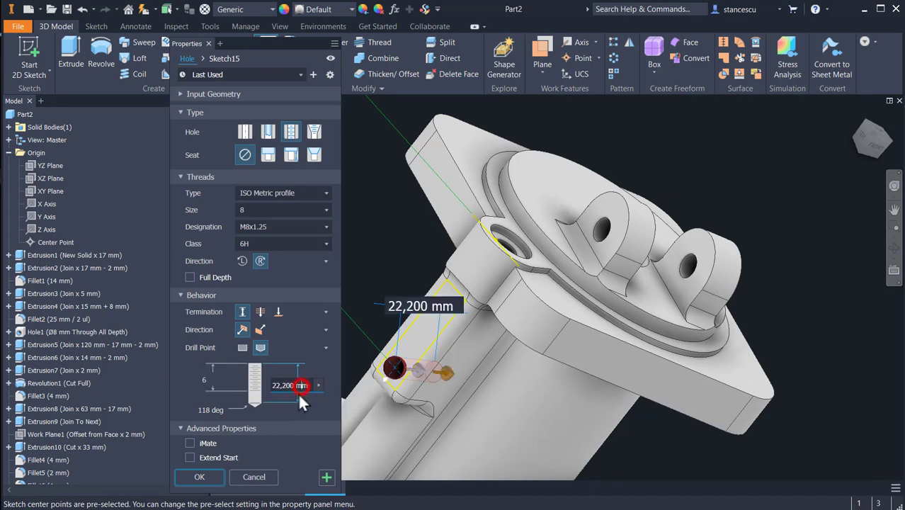
{"action": "left_click", "coordinate": [414, 309]}
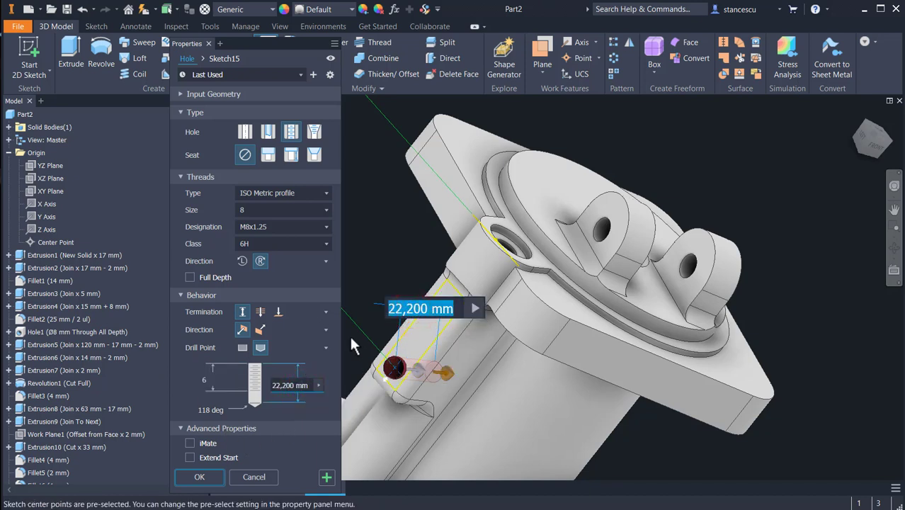
{"action": "type", "text": "29"}
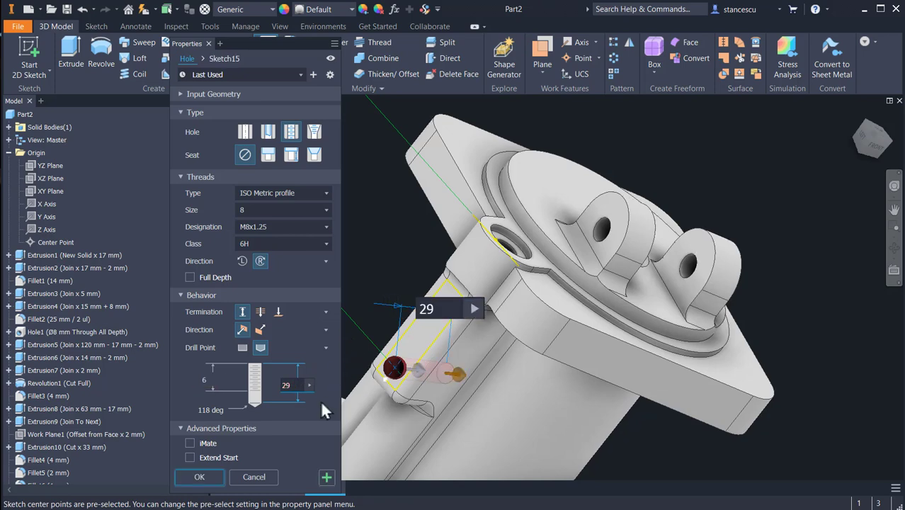
{"action": "left_click", "coordinate": [200, 477]}
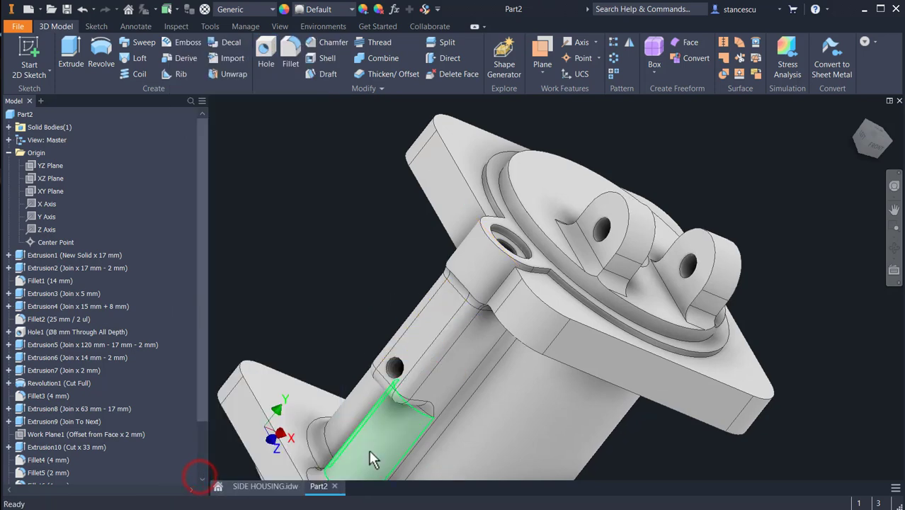
Step: Examine the side boss's cross hole and the second Ø6,5 hole in section D-D of SIDE HOUSING.idw, then return to Part2
{"action": "middle_click_drag", "start_coordinate": [478, 435], "coordinate": [575, 296], "text": "shift"}
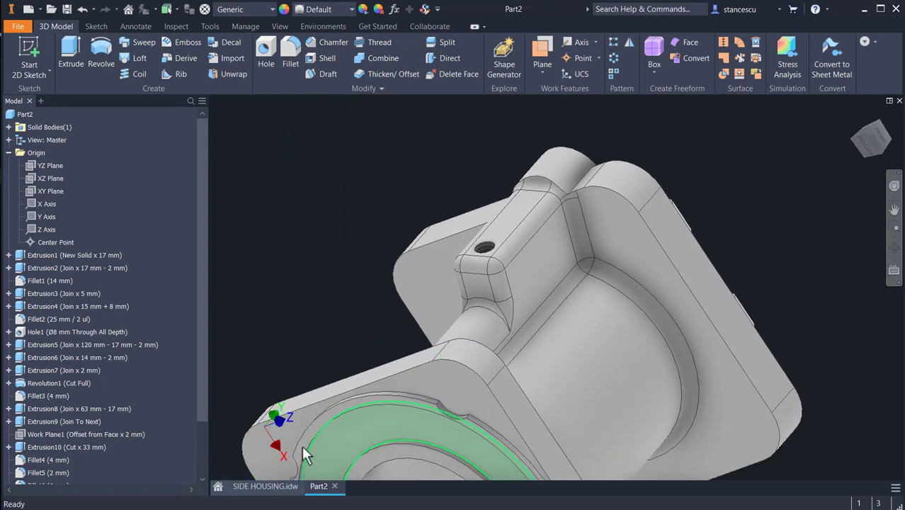
{"action": "left_click", "coordinate": [276, 485]}
{"action": "scroll", "coordinate": [555, 293], "scroll_direction": "down", "scroll_amount": 2}
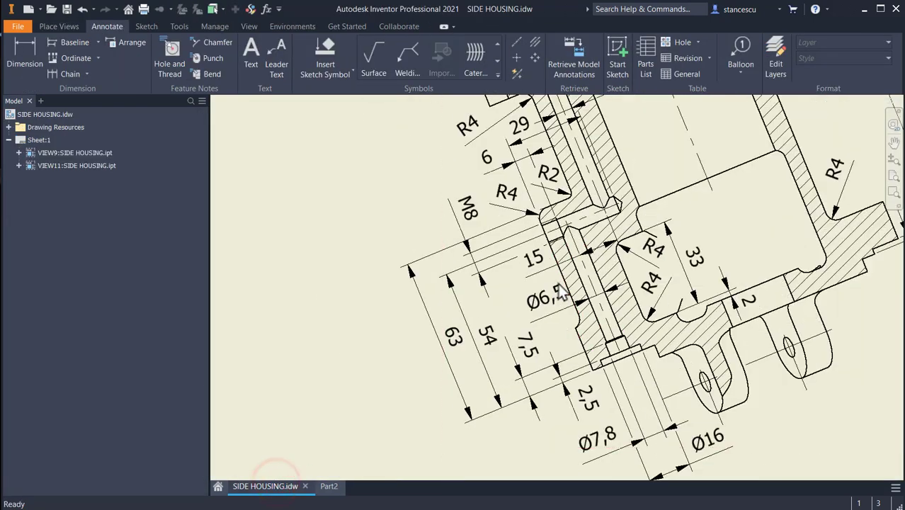
{"action": "middle_click_drag", "start_coordinate": [554, 283], "coordinate": [556, 419]}
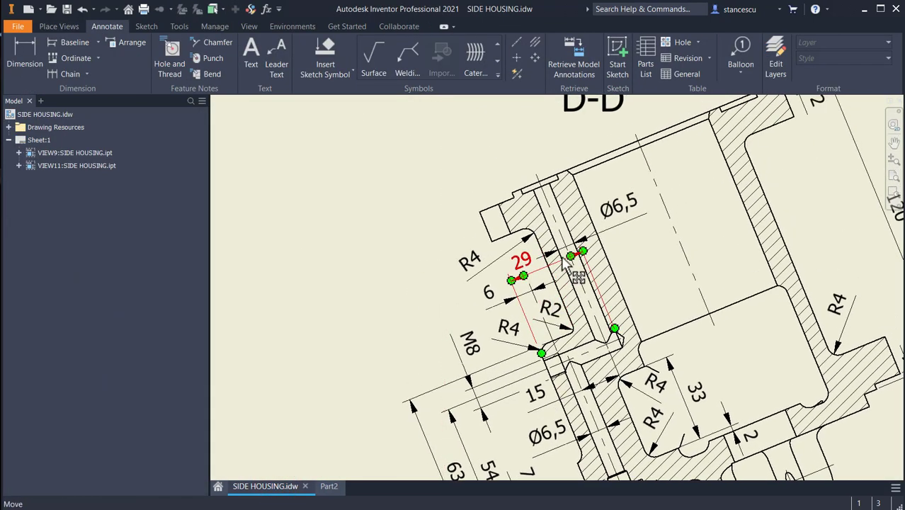
{"action": "middle_click_drag", "start_coordinate": [651, 290], "coordinate": [657, 252]}
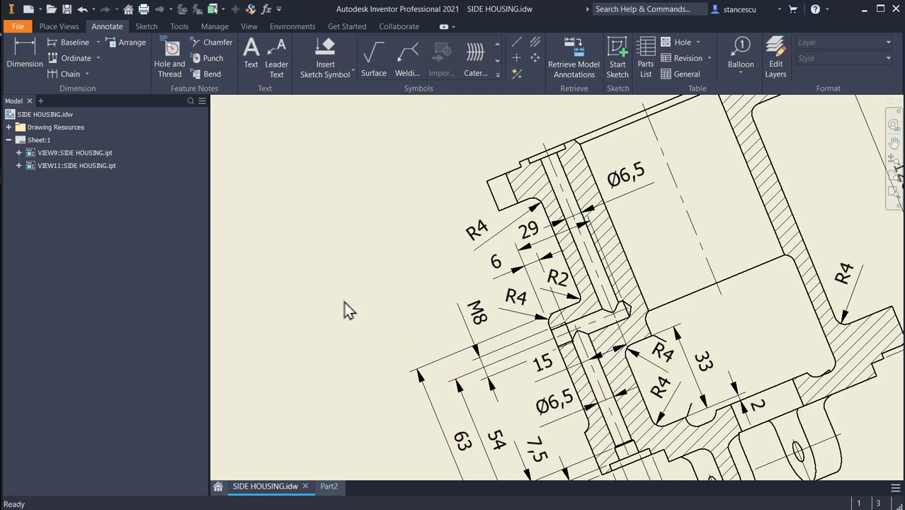
{"action": "middle_click_drag", "start_coordinate": [346, 301], "coordinate": [335, 168]}
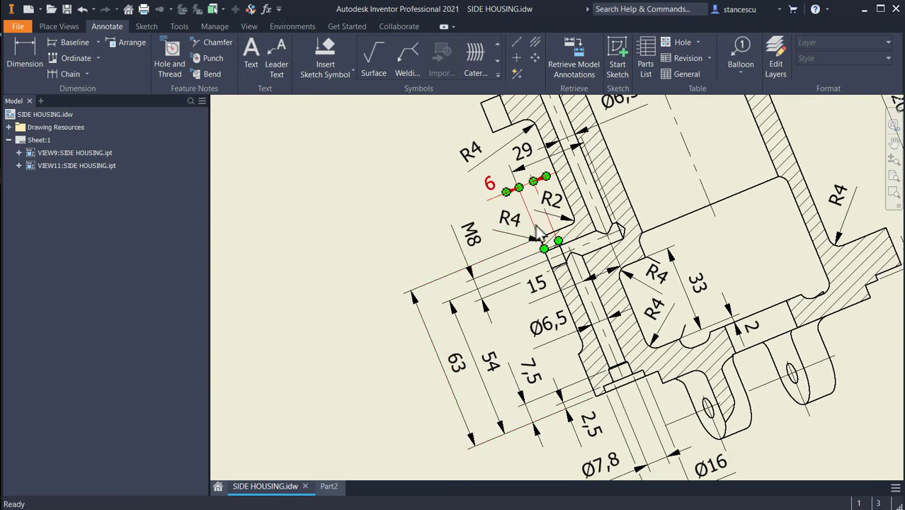
{"action": "left_click", "coordinate": [329, 486]}
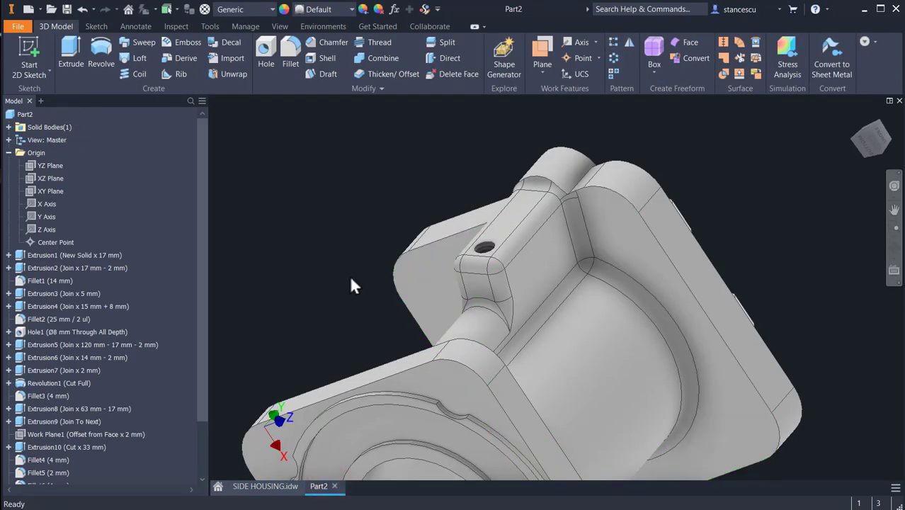
Step: Start a sketch on the ring-shaped face of the bottom flange and place a center point just outside the side boss's outline
{"action": "left_click", "coordinate": [432, 438]}
{"action": "left_click", "coordinate": [508, 420]}
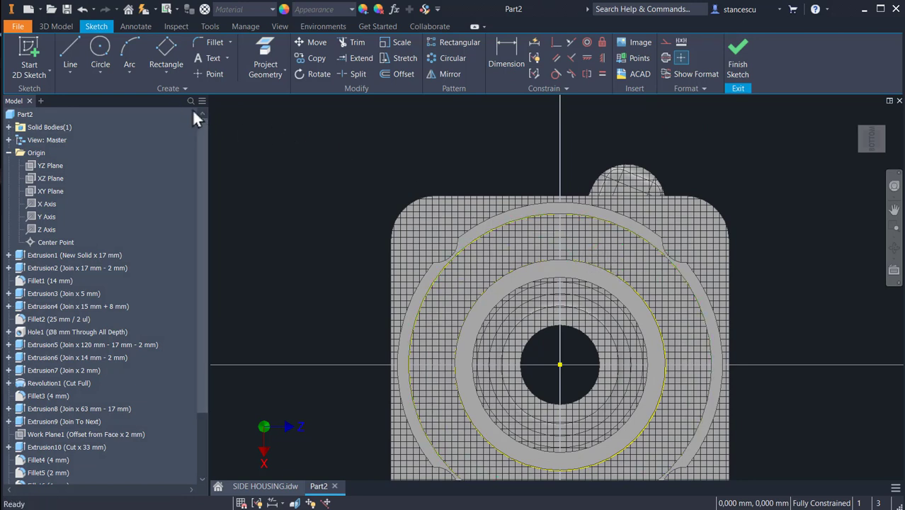
{"action": "left_click", "coordinate": [211, 74]}
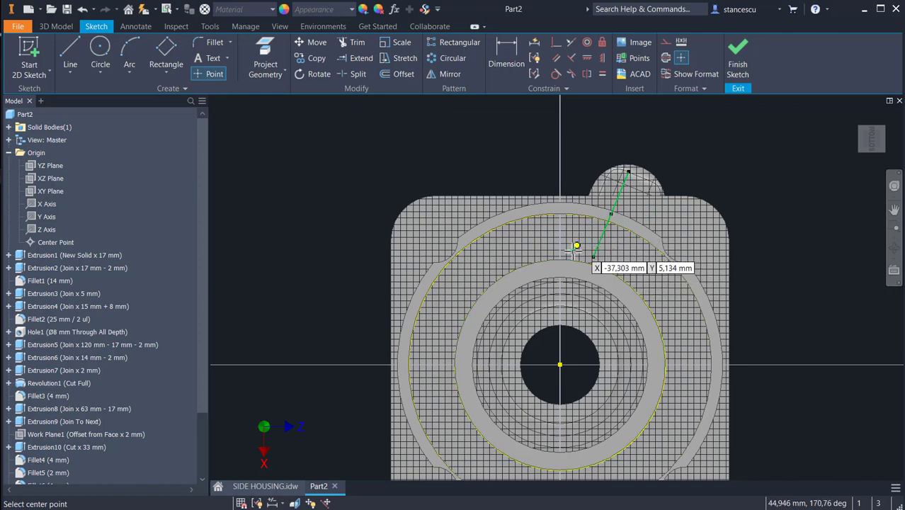
{"action": "left_click", "coordinate": [594, 144]}
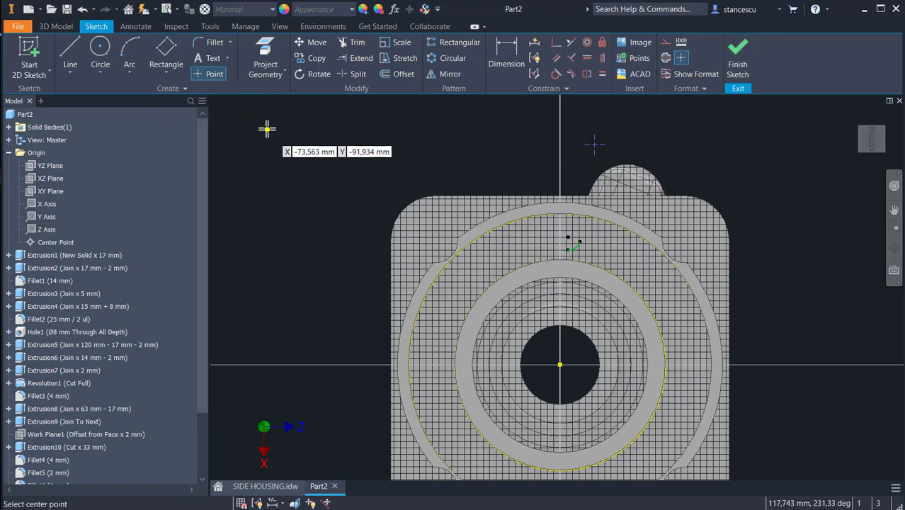
Step: Project the side boss's rounded outer edge into the sketch
{"action": "left_click", "coordinate": [267, 46]}
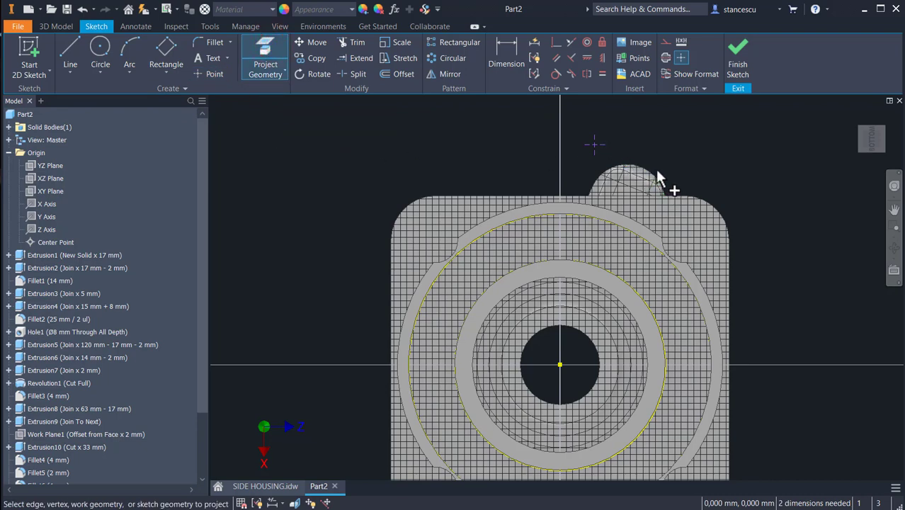
{"action": "scroll", "coordinate": [662, 177], "scroll_direction": "down", "scroll_amount": 3}
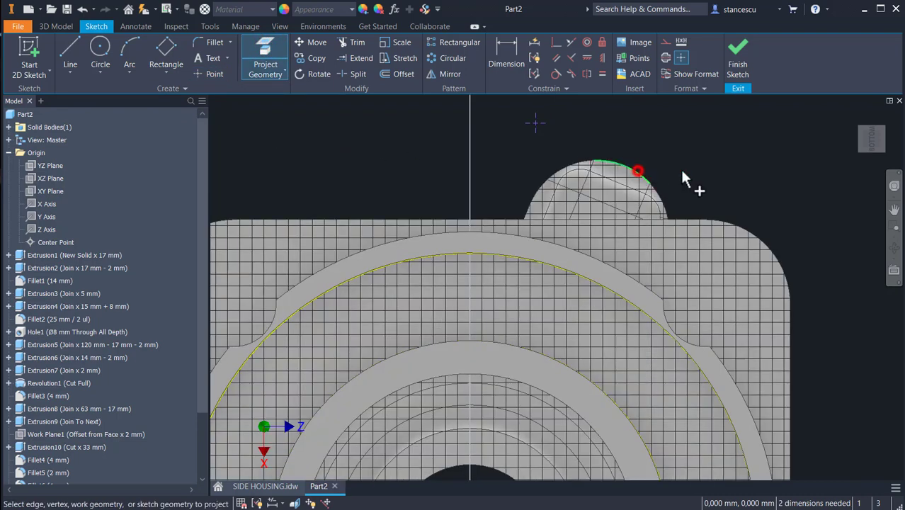
{"action": "scroll", "coordinate": [692, 162], "scroll_direction": "up", "scroll_amount": 4}
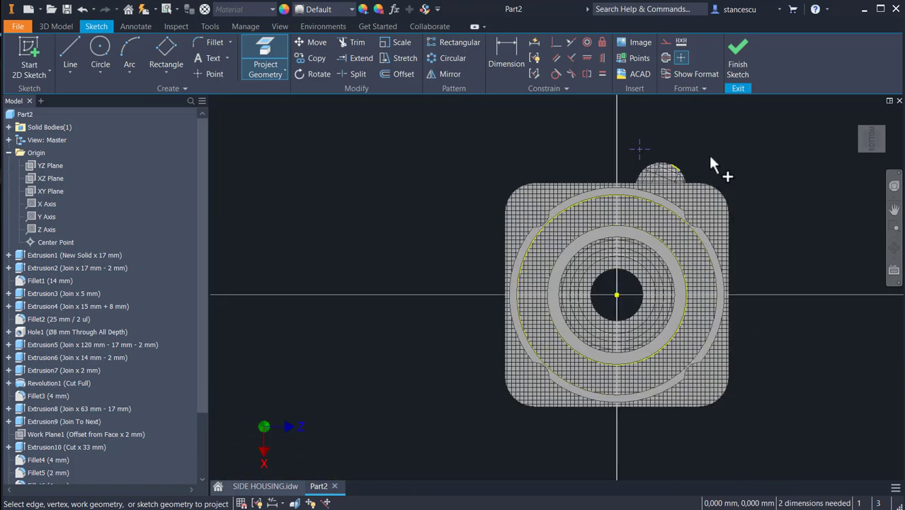
Step: Slice the graphics at the sketch plane and project the circle of the side boss's 6.5 mm hole
{"action": "key", "text": "F7"}
{"action": "scroll", "coordinate": [665, 191], "scroll_direction": "down", "scroll_amount": 4}
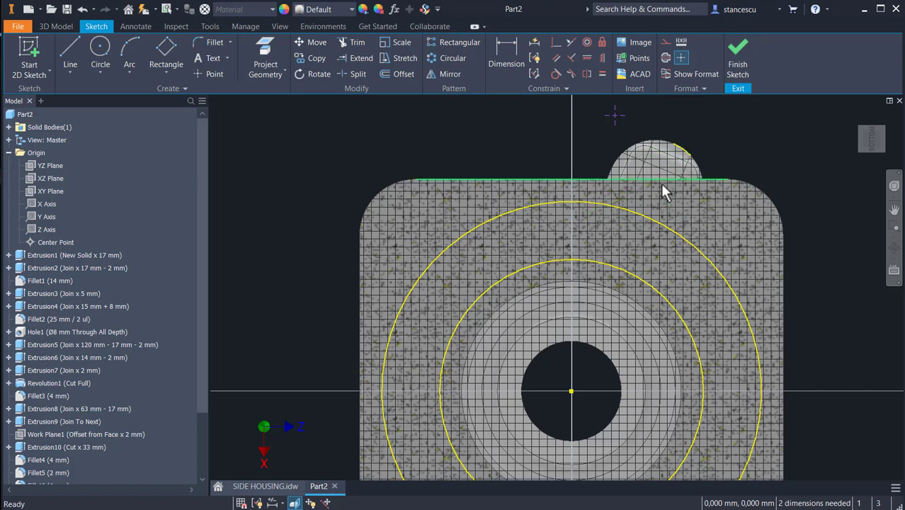
{"action": "left_click", "coordinate": [264, 51]}
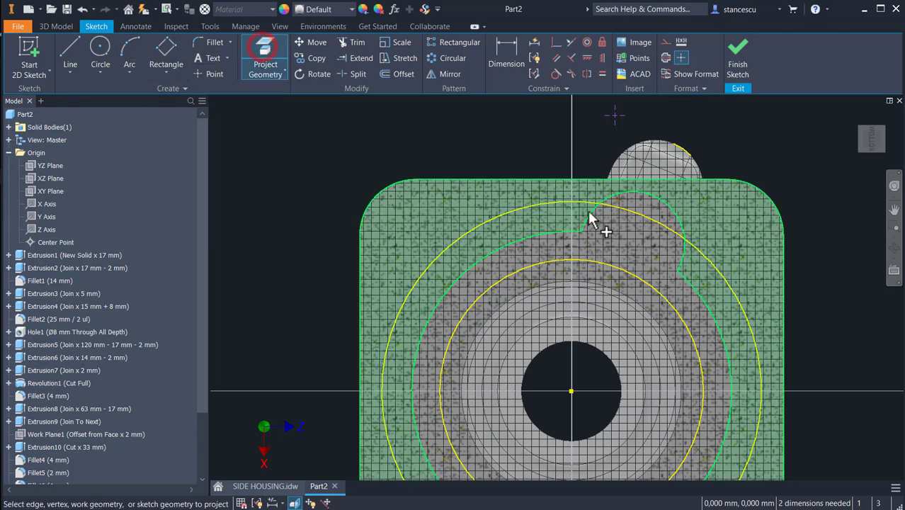
{"action": "left_click", "coordinate": [652, 182]}
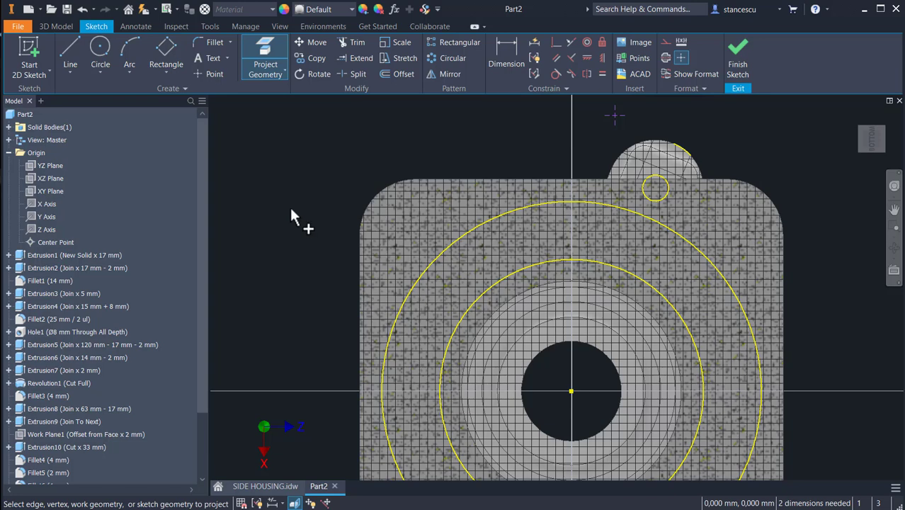
Step: Draw a line from the sketch origin to the center of the projected hole circle
{"action": "left_click", "coordinate": [70, 57]}
{"action": "left_click", "coordinate": [569, 390]}
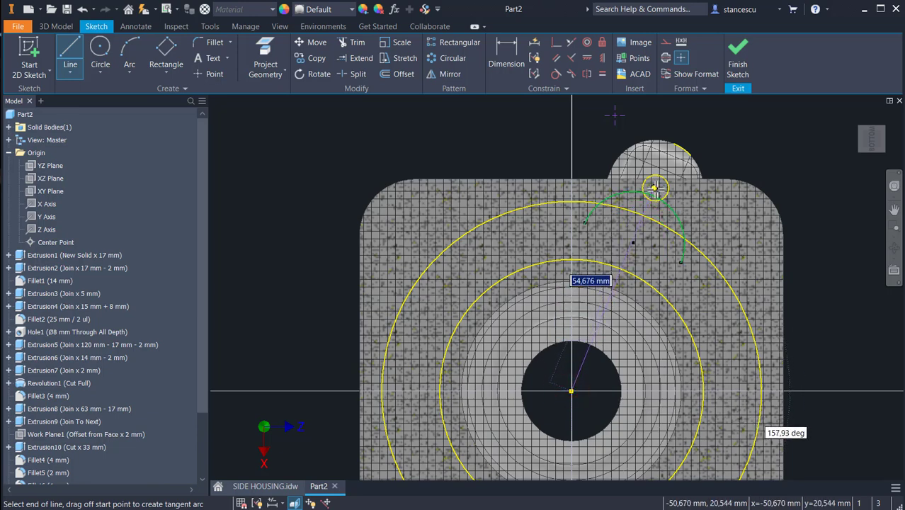
{"action": "scroll", "coordinate": [654, 188], "scroll_direction": "up", "scroll_amount": 3}
{"action": "left_click", "coordinate": [654, 187]}
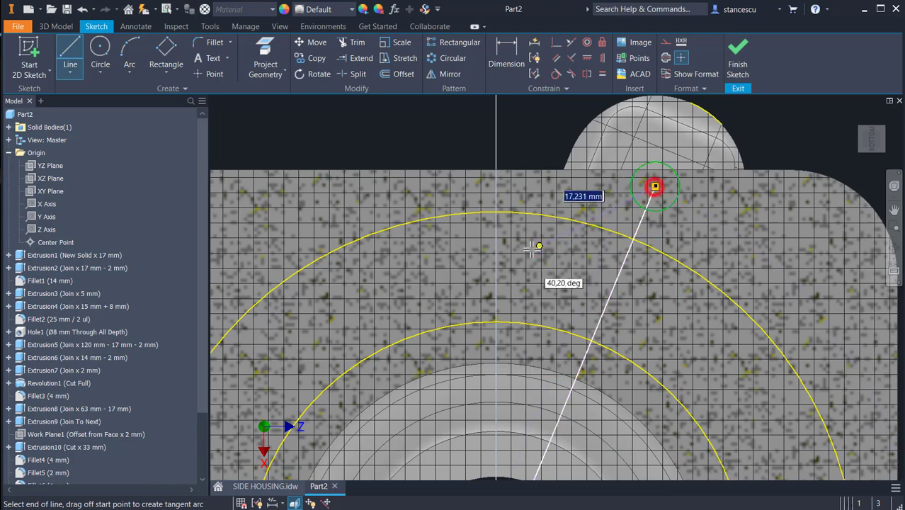
{"action": "scroll", "coordinate": [404, 216], "scroll_direction": "down", "scroll_amount": 2}
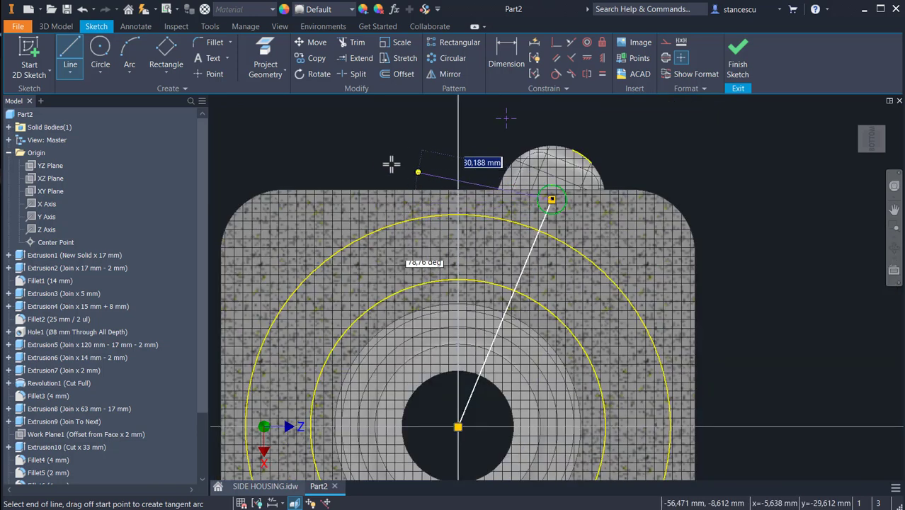
{"action": "key", "text": "Escape"}
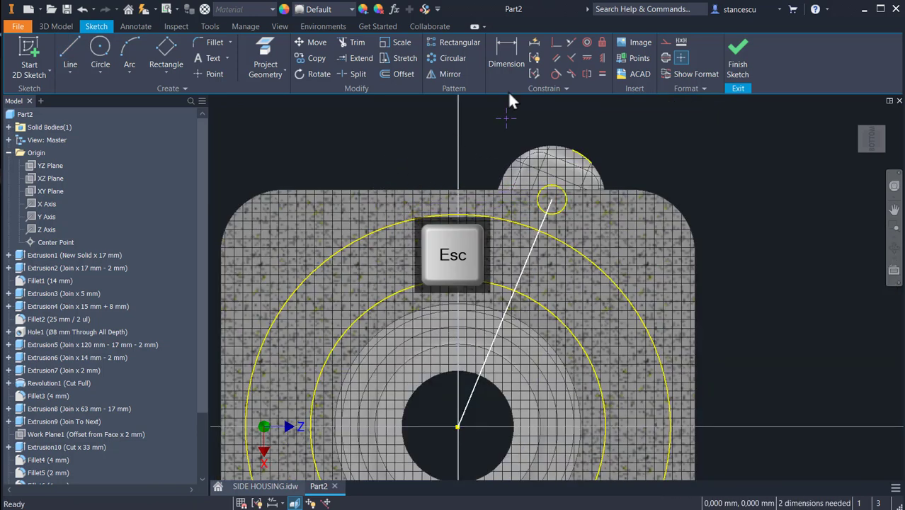
Step: Constrain the sketch's center point coincident with the line so it lies on the line's extension beyond the hole circle
{"action": "left_click", "coordinate": [556, 44]}
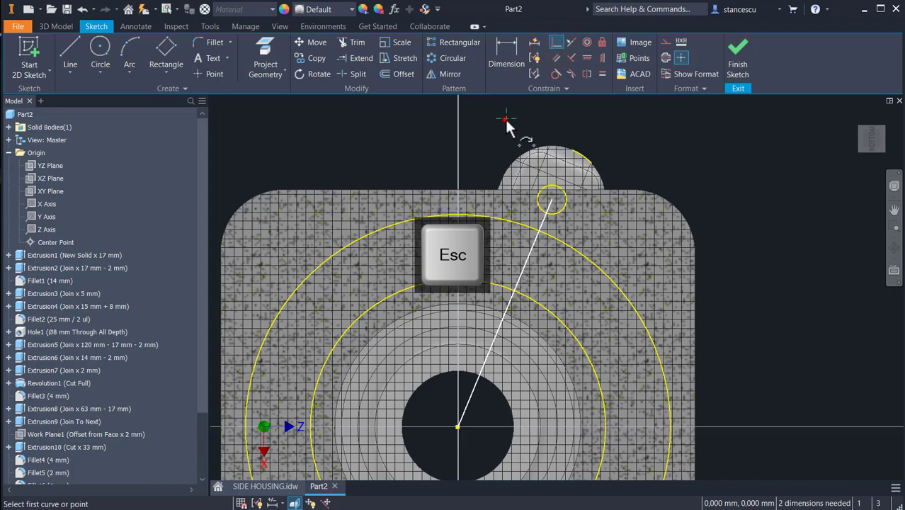
{"action": "left_click", "coordinate": [505, 118]}
{"action": "left_click", "coordinate": [522, 271]}
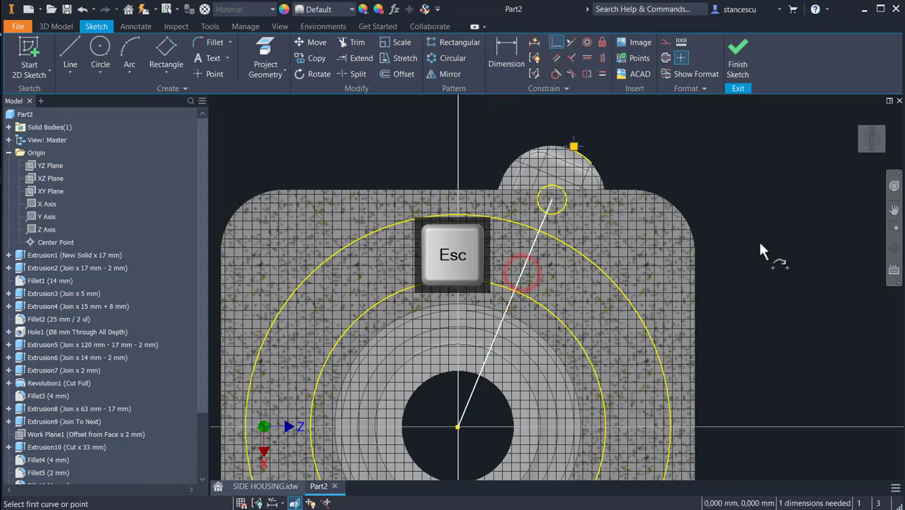
{"action": "key", "text": "Escape"}
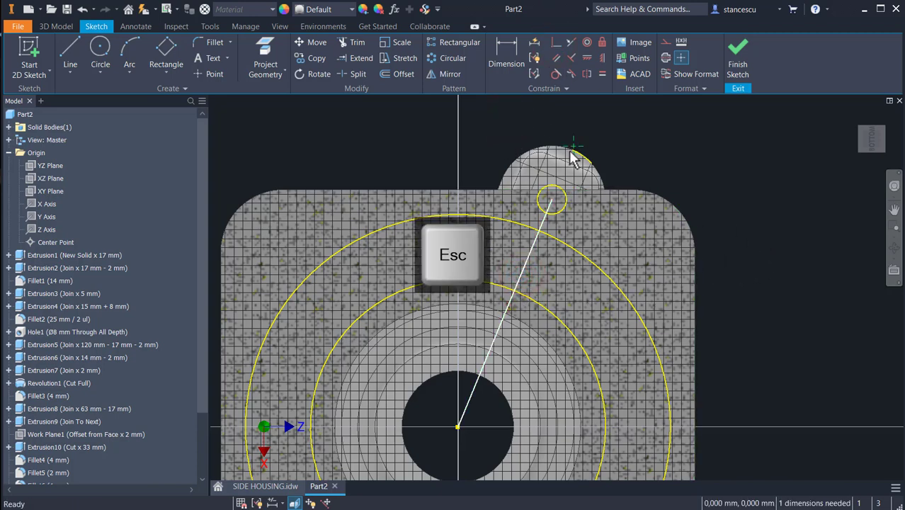
{"action": "left_click_drag", "start_coordinate": [574, 146], "coordinate": [574, 143]}
Step: Add a 15 mm aligned dimension between the sketch's center point and the projected hole circle's center, and finish the sketch
{"action": "left_click", "coordinate": [505, 57]}
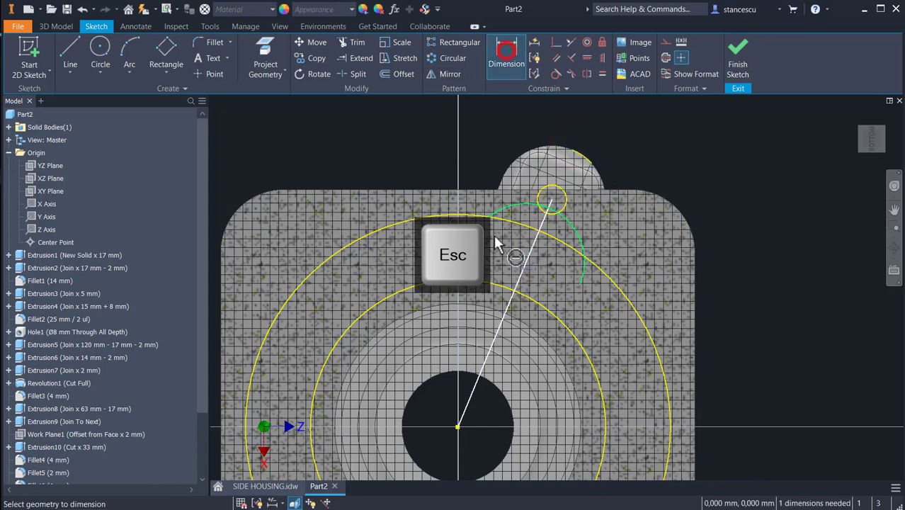
{"action": "left_click", "coordinate": [524, 269]}
{"action": "left_click", "coordinate": [550, 200]}
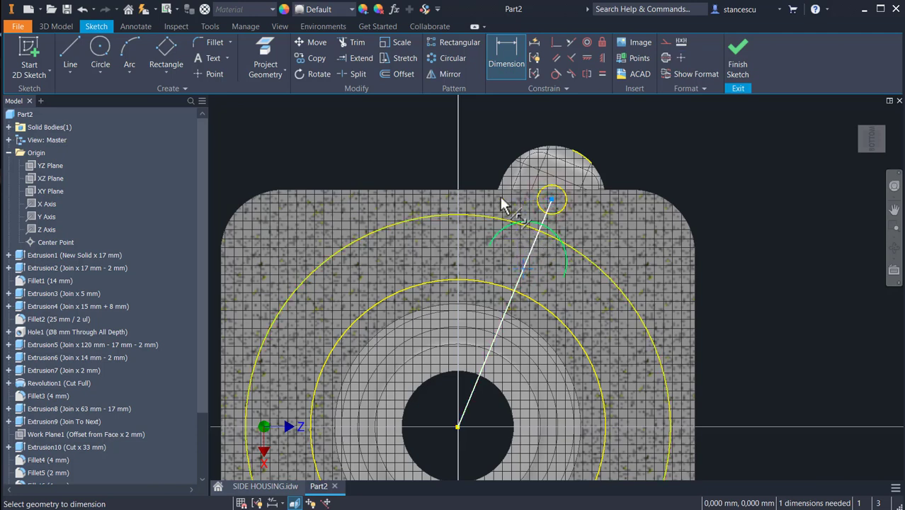
{"action": "right_click", "coordinate": [420, 152]}
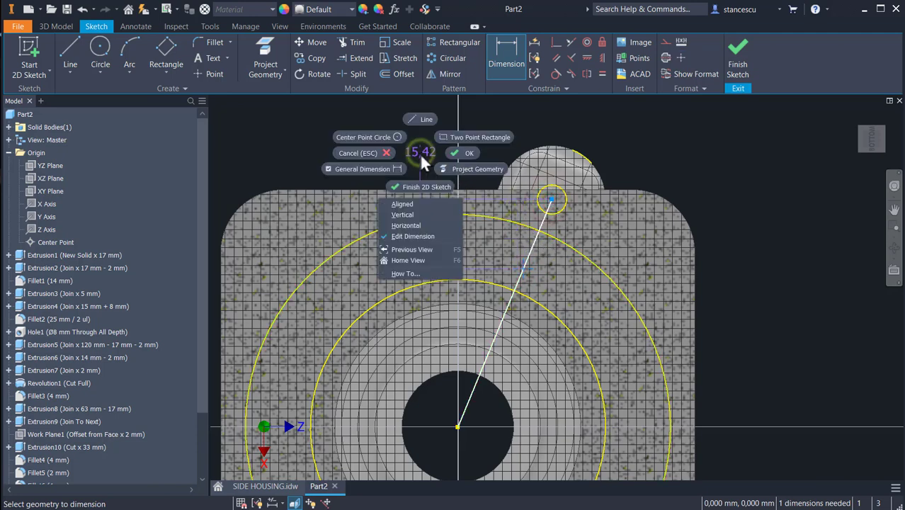
{"action": "left_click", "coordinate": [416, 204]}
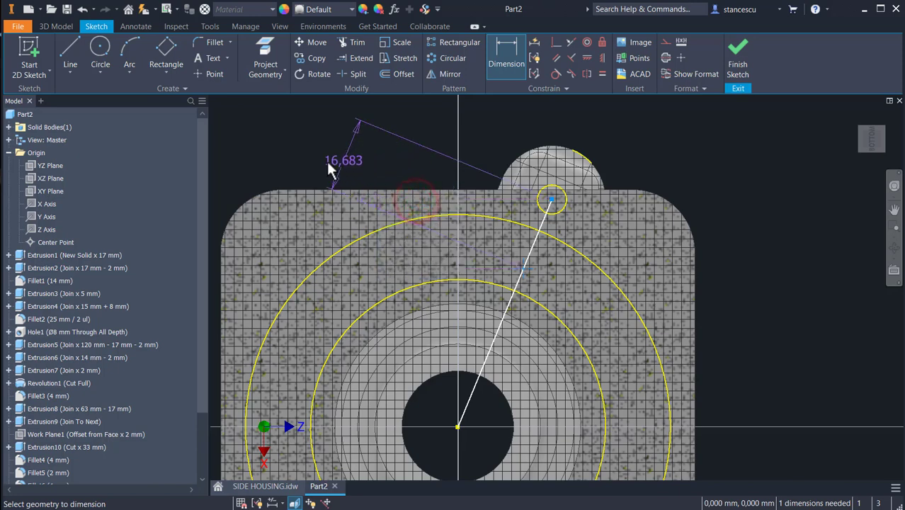
{"action": "left_click", "coordinate": [313, 148]}
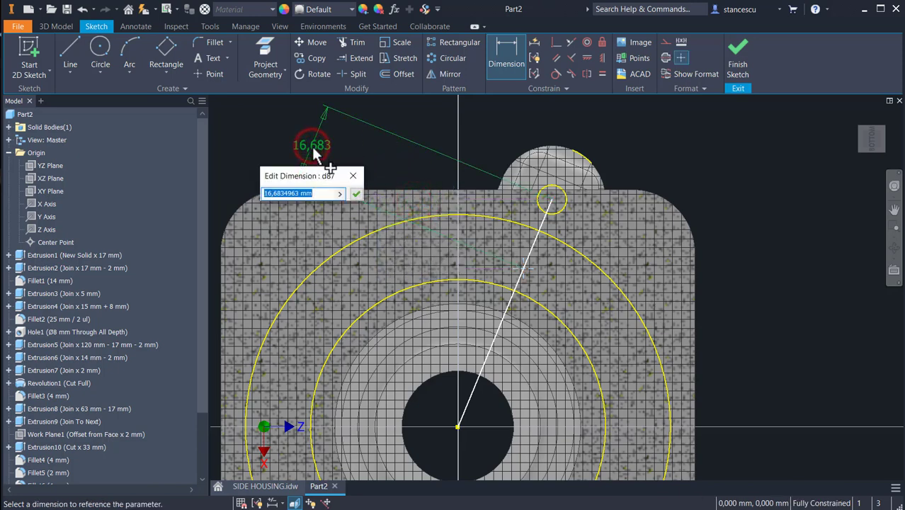
{"action": "type", "text": "15"}
{"action": "key", "text": "Return"}
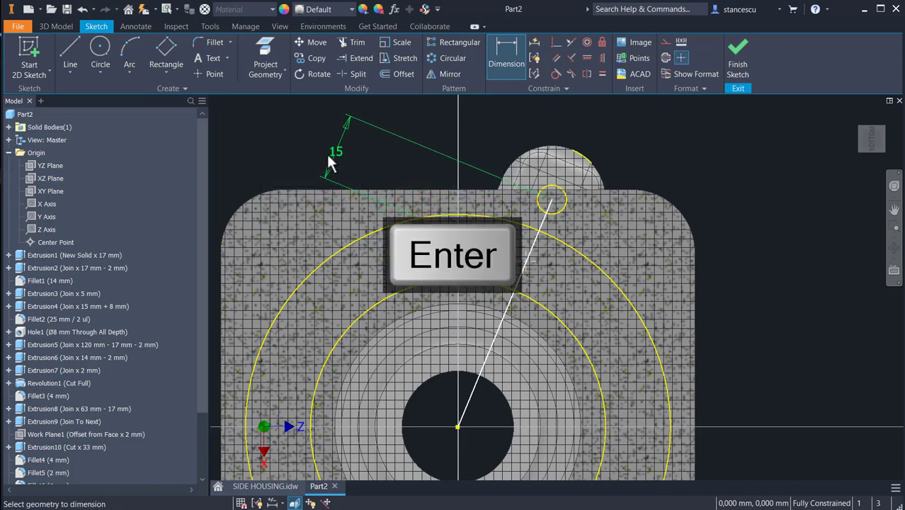
{"action": "left_click", "coordinate": [736, 58]}
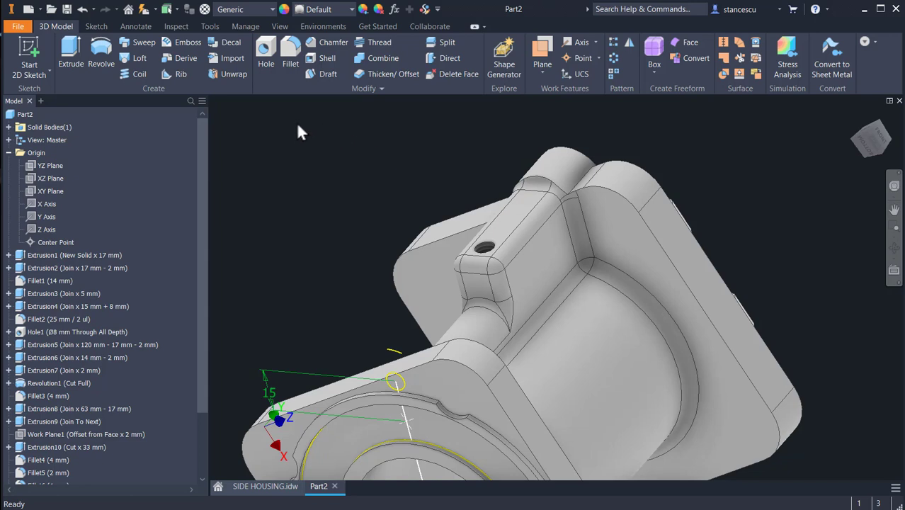
Step: Create a simple 6.5 mm hole at the sketch point, terminated at the cylindrical surface of the side boss's M8 cross hole
{"action": "left_click", "coordinate": [266, 55]}
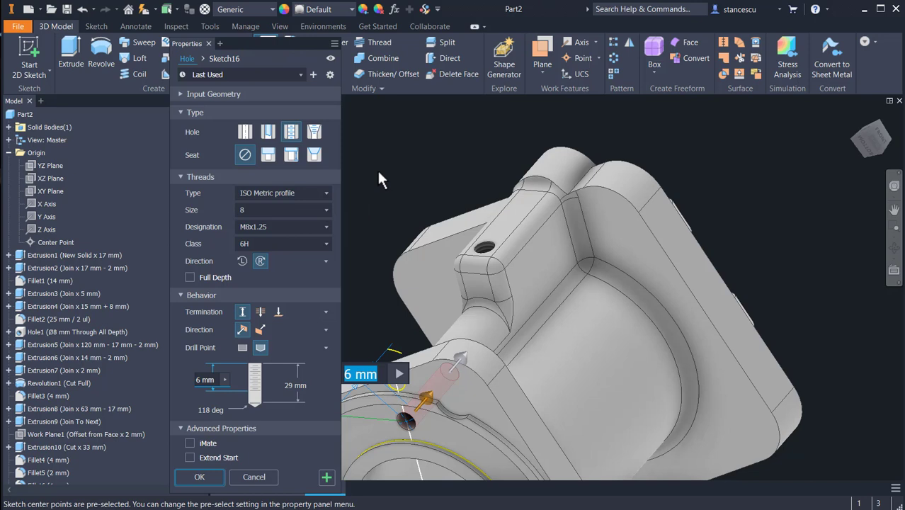
{"action": "left_click", "coordinate": [281, 188]}
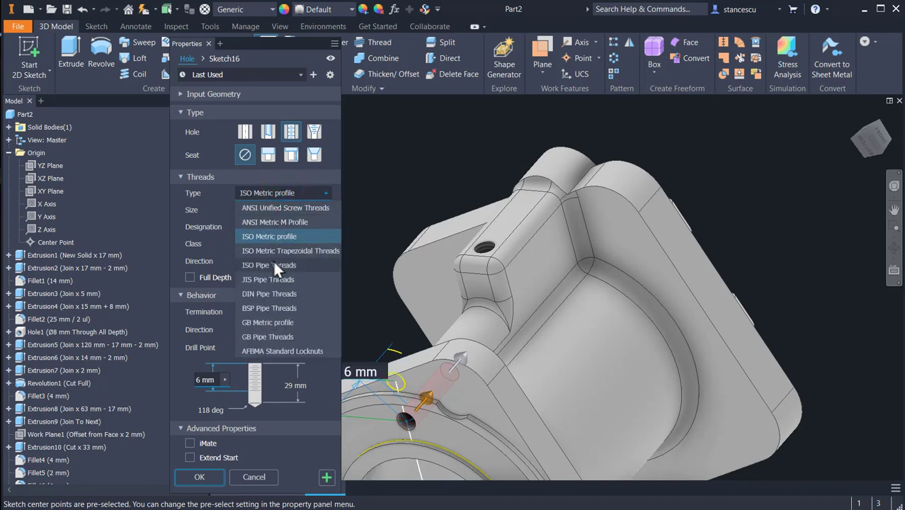
{"action": "left_click", "coordinate": [293, 189]}
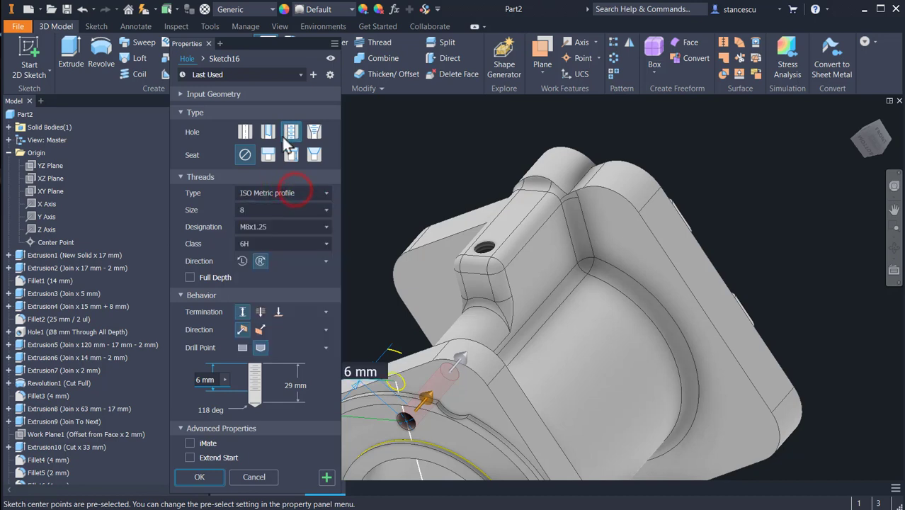
{"action": "left_click", "coordinate": [244, 132]}
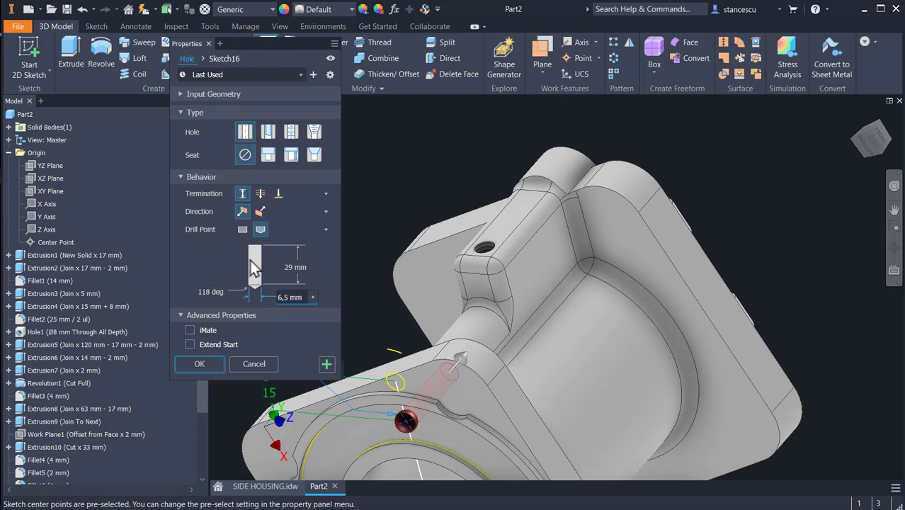
{"action": "left_click", "coordinate": [279, 194]}
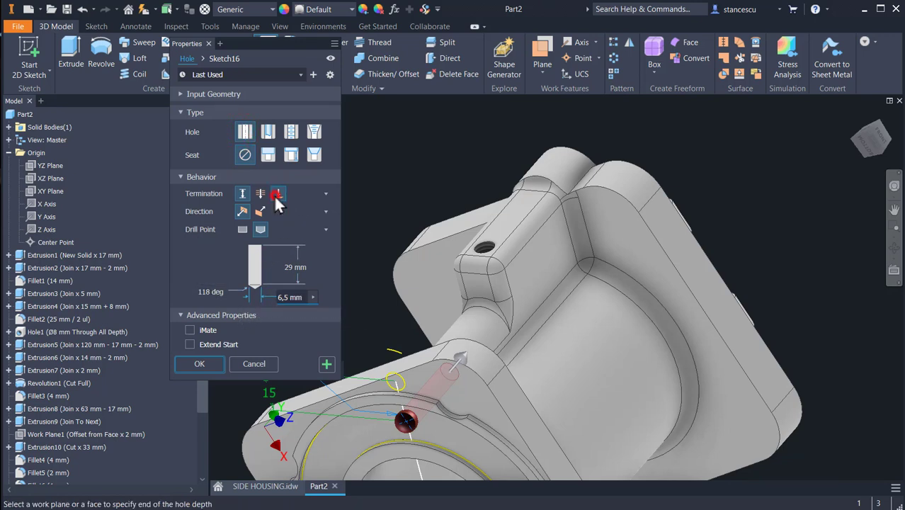
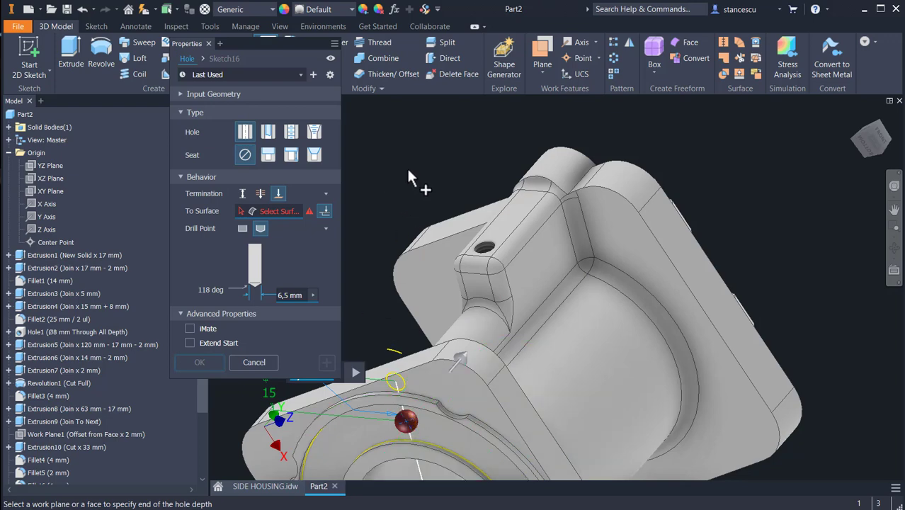
{"action": "left_click", "coordinate": [486, 255]}
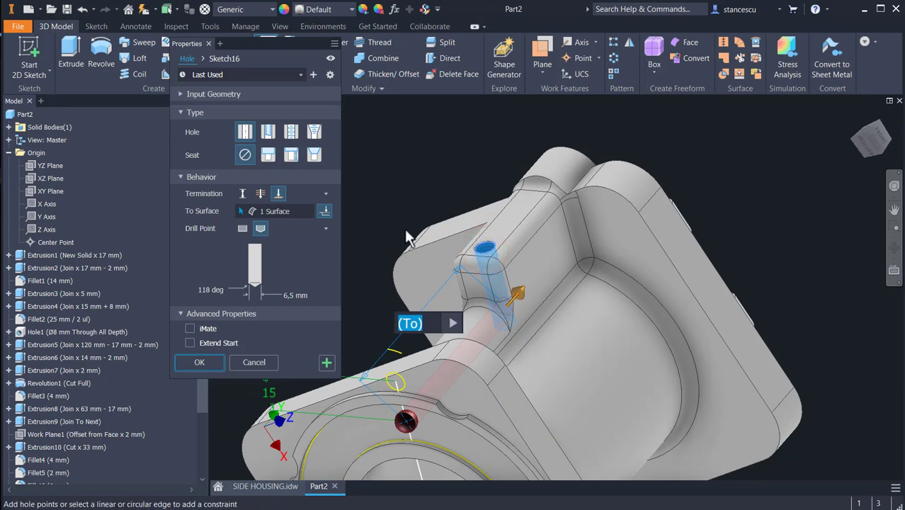
{"action": "left_click", "coordinate": [201, 362]}
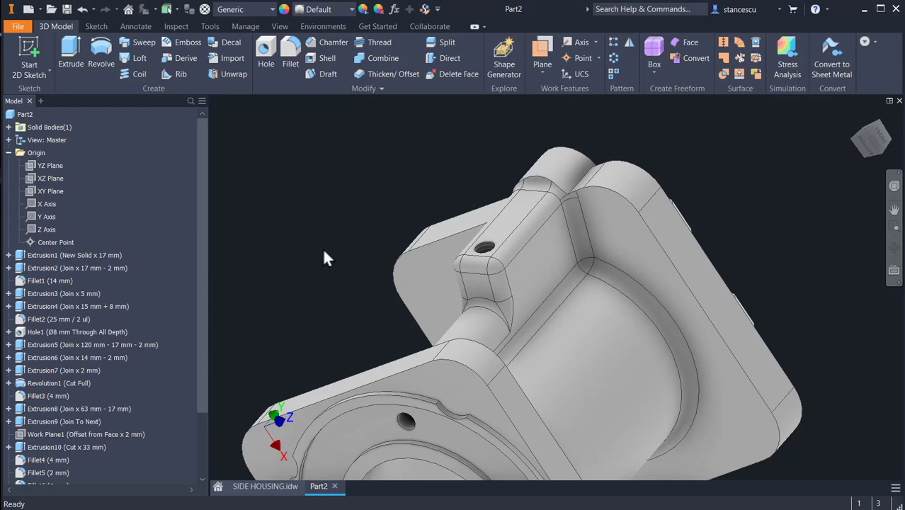
{"action": "key", "text": "F6"}
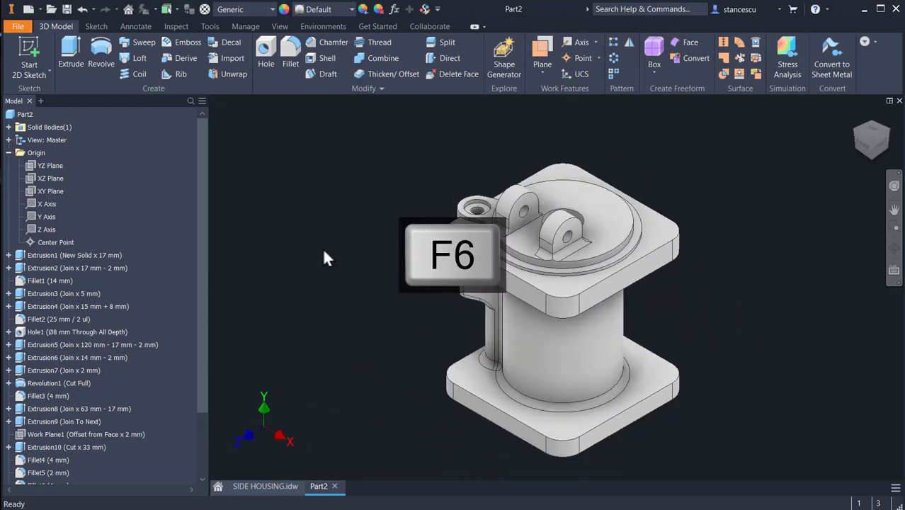
Step: Examine the chamfer dimensions at the bore's flange end in SIDE HOUSING.idw's section view and return to the Part2 model
{"action": "left_click", "coordinate": [272, 486]}
{"action": "scroll", "coordinate": [401, 258], "scroll_direction": "down", "scroll_amount": 3}
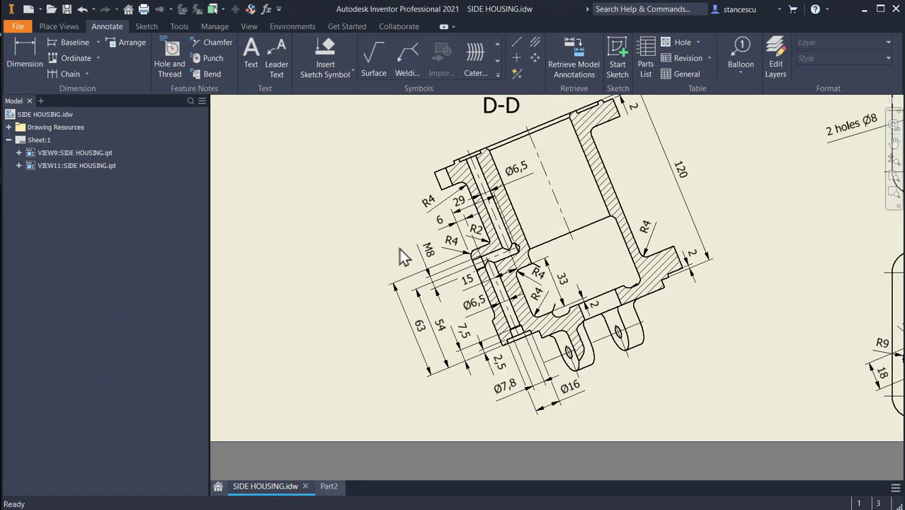
{"action": "scroll", "coordinate": [401, 258], "scroll_direction": "down", "scroll_amount": 2}
{"action": "middle_click_drag", "start_coordinate": [400, 258], "coordinate": [302, 403]}
{"action": "scroll", "coordinate": [588, 223], "scroll_direction": "up", "scroll_amount": 5}
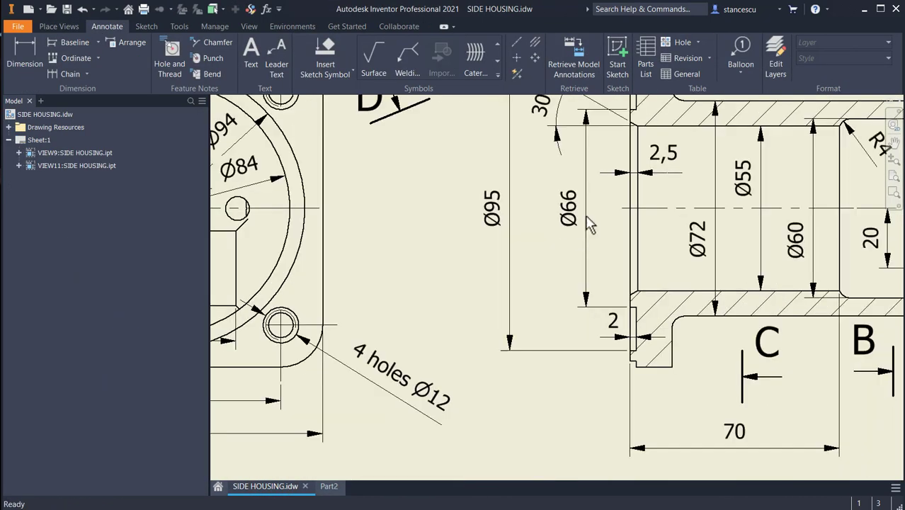
{"action": "middle_click_drag", "start_coordinate": [585, 202], "coordinate": [586, 251]}
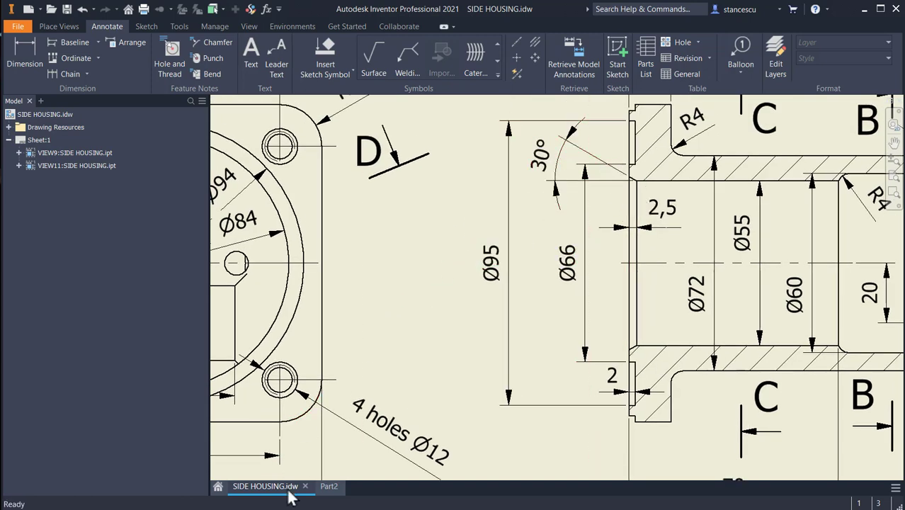
{"action": "left_click", "coordinate": [328, 486]}
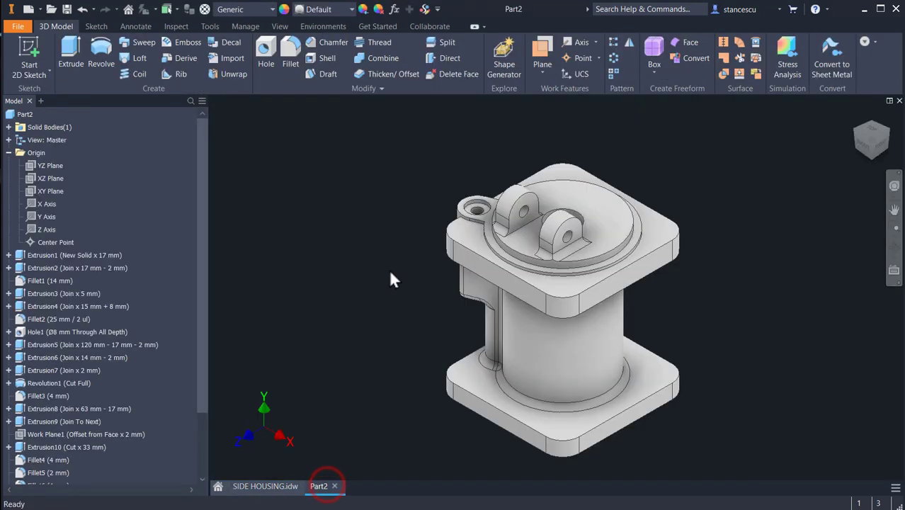
Step: Set up a Distance and Angle chamfer on the bore's circular edge at the flange end, using the bore's inner wall as reference face
{"action": "middle_click_drag", "start_coordinate": [375, 327], "coordinate": [417, 286], "text": "shift"}
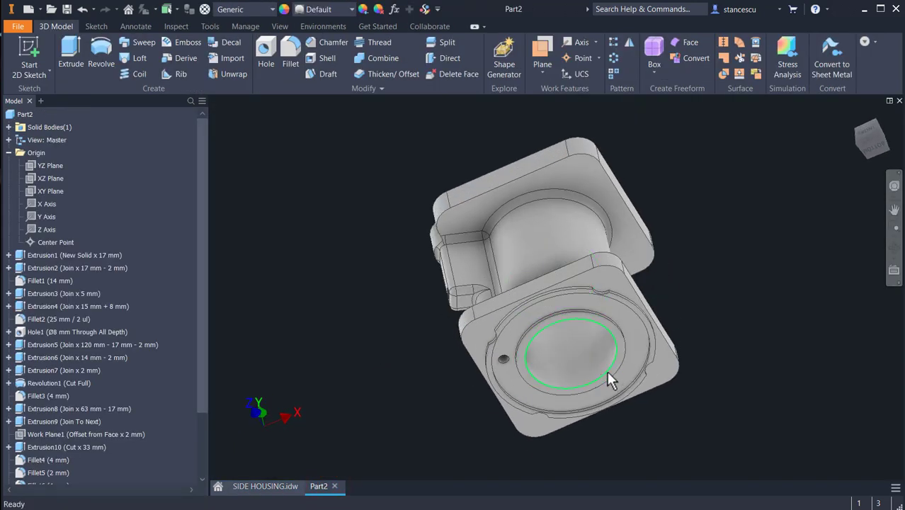
{"action": "left_click", "coordinate": [607, 372]}
{"action": "left_click", "coordinate": [635, 364]}
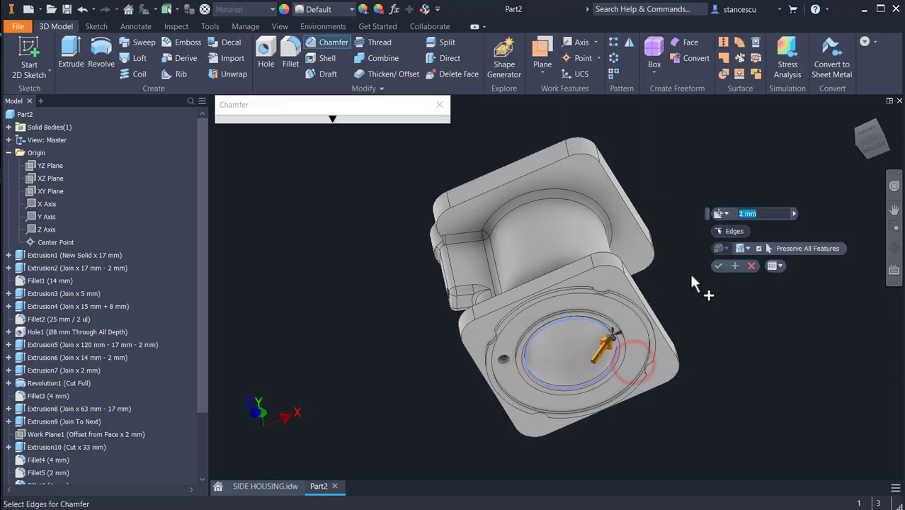
{"action": "left_click", "coordinate": [723, 214]}
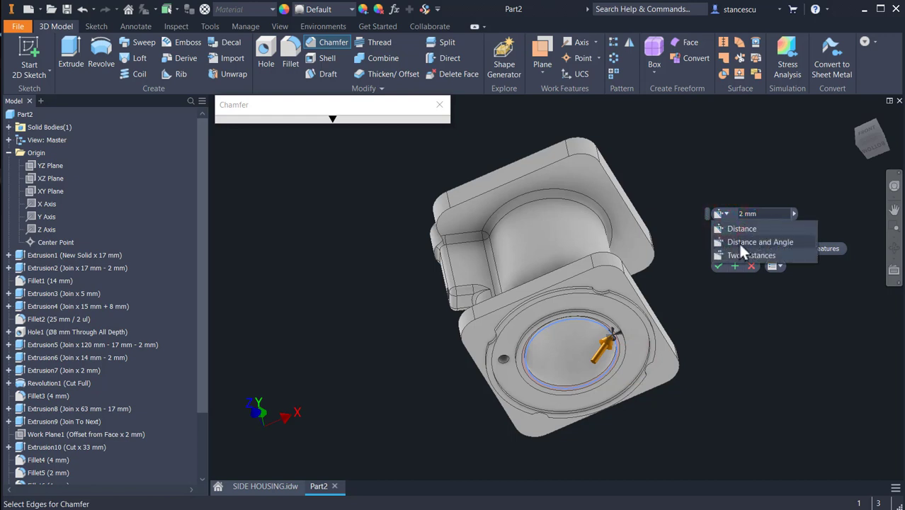
{"action": "left_click", "coordinate": [740, 243]}
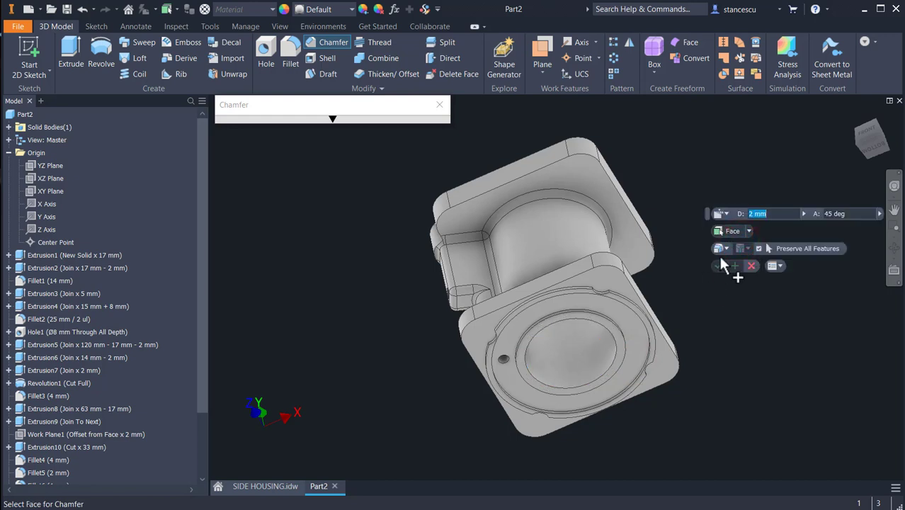
{"action": "left_click", "coordinate": [731, 233]}
{"action": "middle_click_drag", "start_coordinate": [623, 389], "coordinate": [637, 387], "text": "shift"}
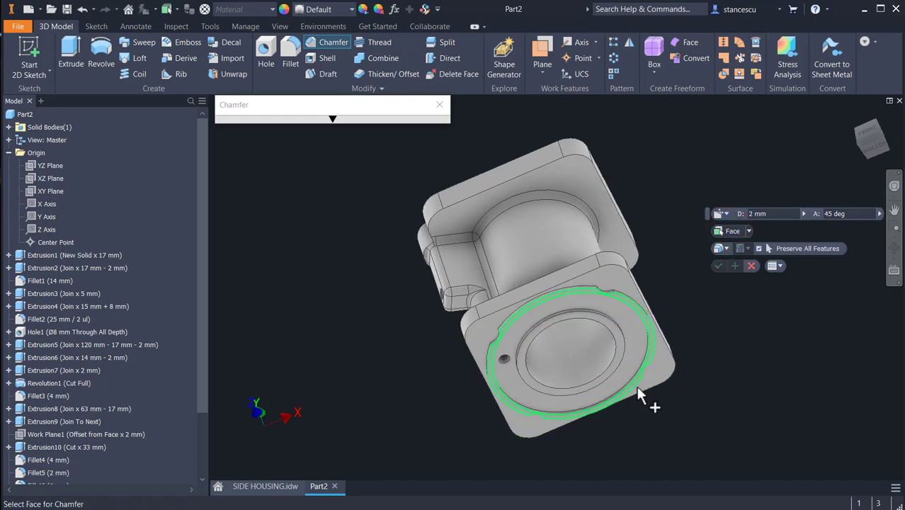
{"action": "left_click", "coordinate": [599, 351]}
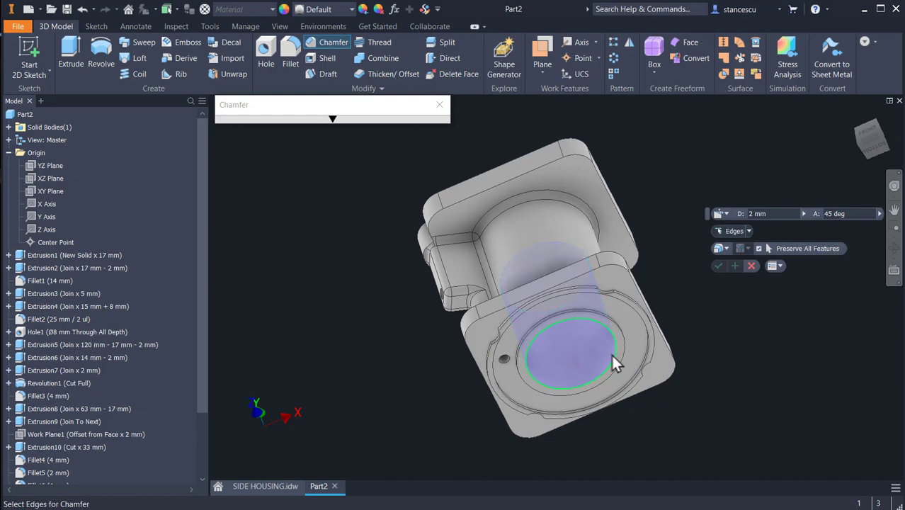
{"action": "left_click", "coordinate": [612, 355]}
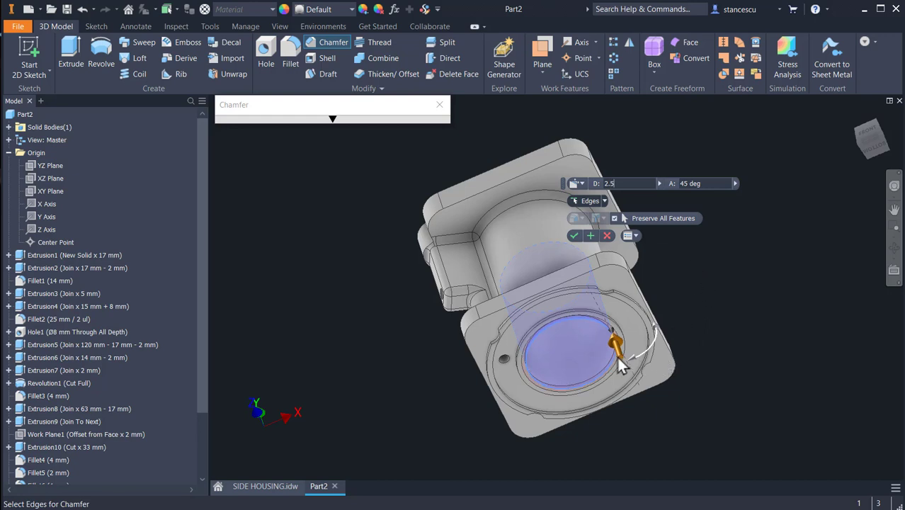
Step: Set the bore-edge chamfer's distance to 2 mm and its angle to 90-60 degrees, and create the chamfer
{"action": "left_click_drag", "start_coordinate": [617, 357], "coordinate": [646, 364]}
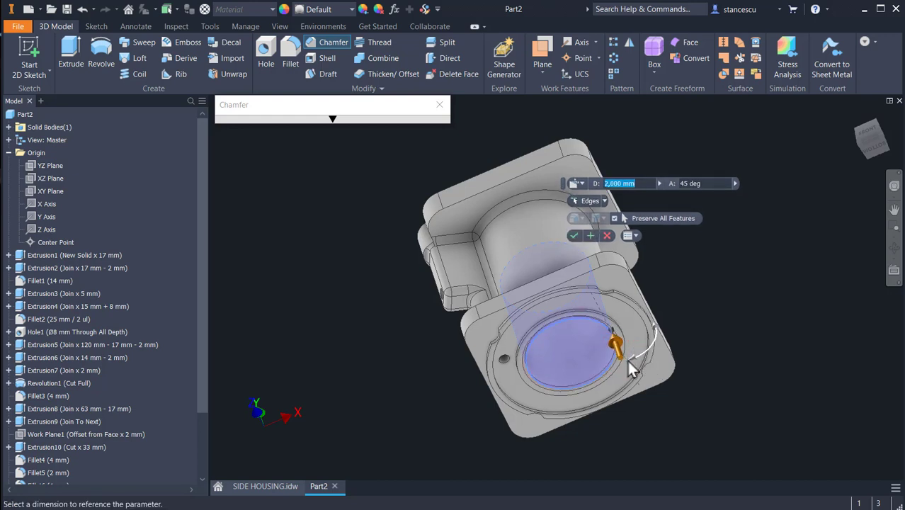
{"action": "left_click", "coordinate": [629, 355]}
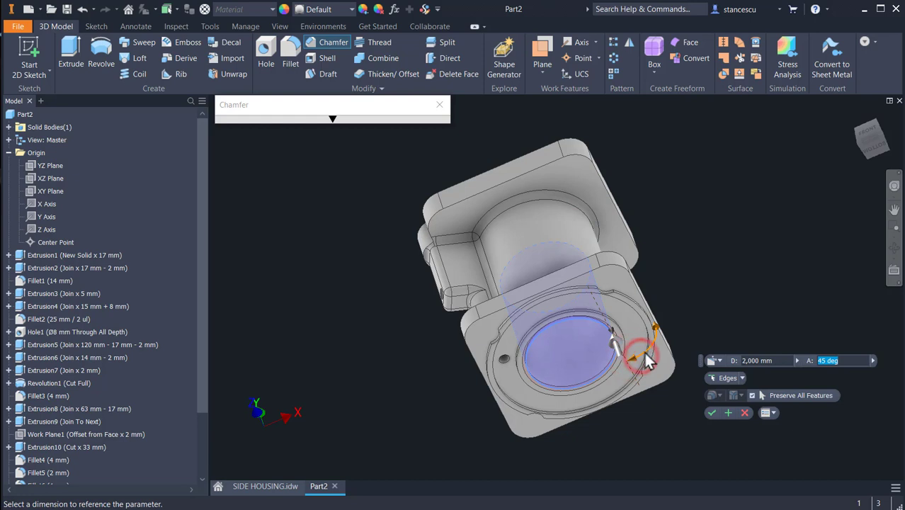
{"action": "left_click_drag", "start_coordinate": [628, 358], "coordinate": [642, 351]}
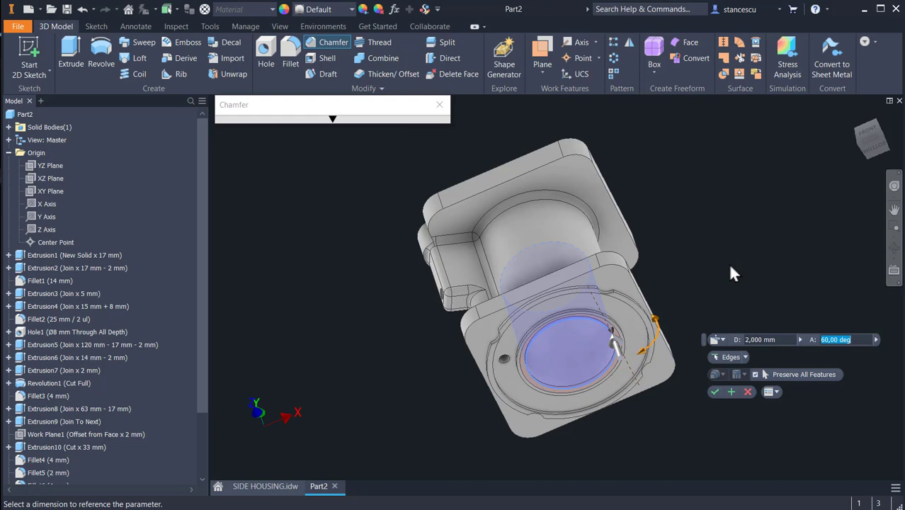
{"action": "key", "text": "BackSpace"}
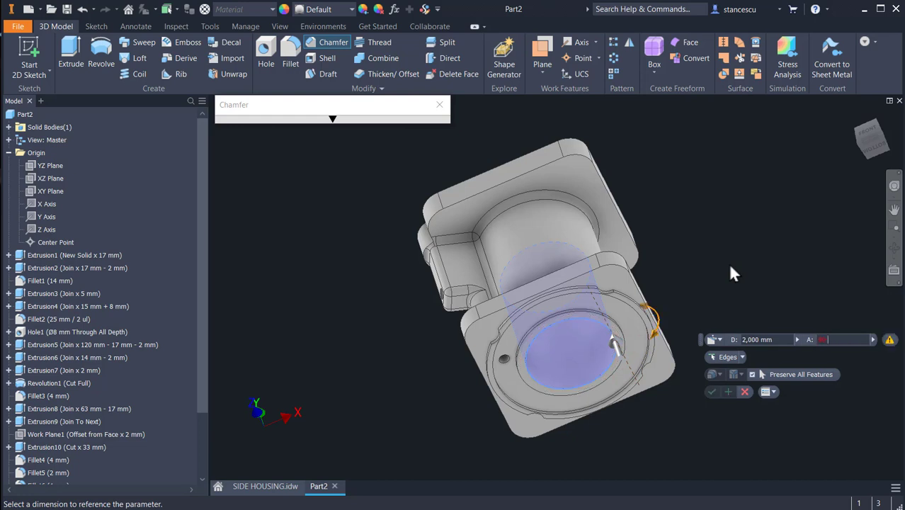
{"action": "type", "text": "90-60"}
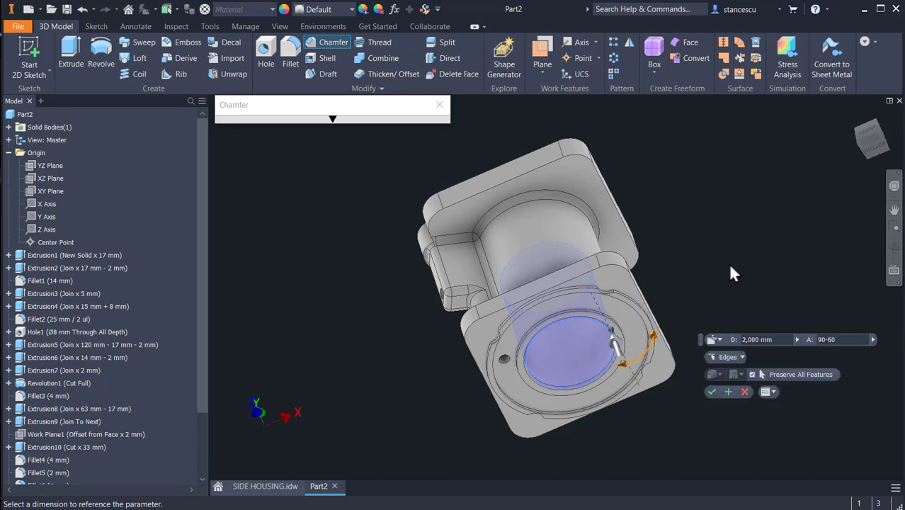
{"action": "left_click", "coordinate": [711, 392]}
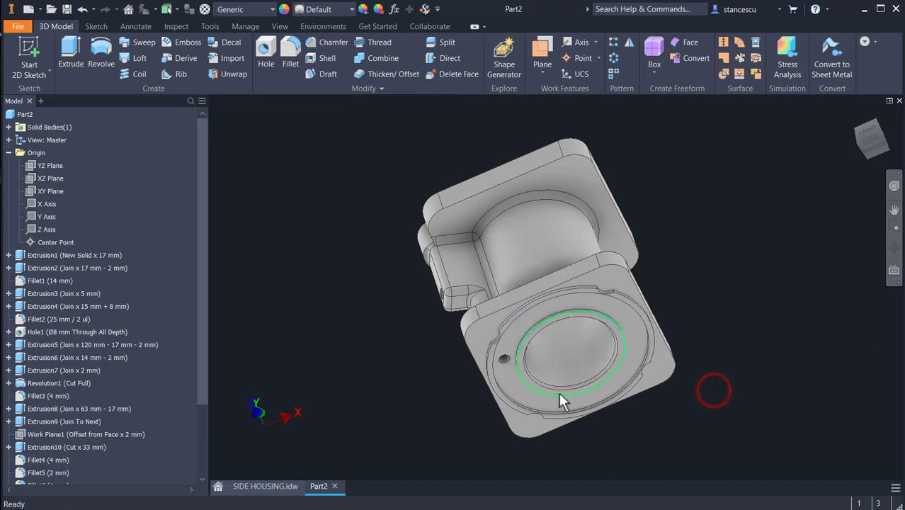
{"action": "middle_click_drag", "start_coordinate": [612, 364], "coordinate": [672, 340], "text": "shift"}
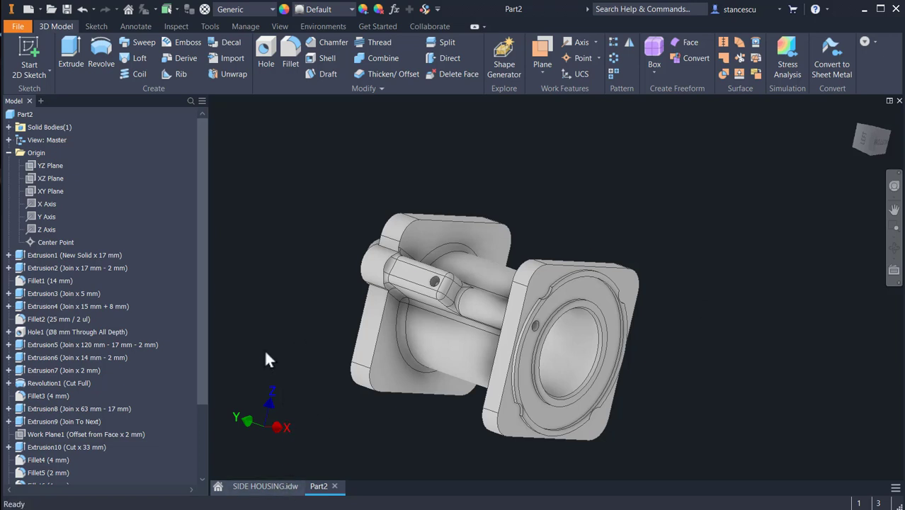
{"action": "key", "text": "F6"}
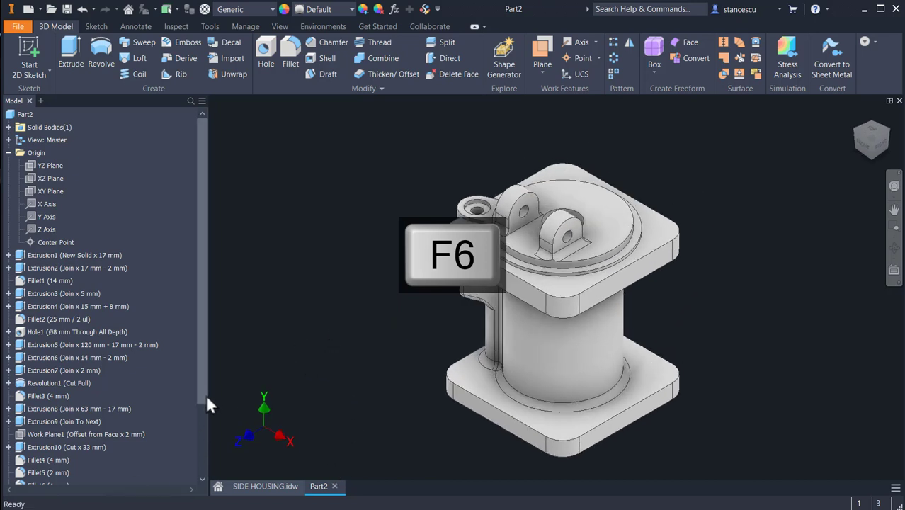
Step: Edit the bore-edge chamfer at the end of the feature list, setting its angle to 30 degrees
{"action": "left_click_drag", "start_coordinate": [205, 394], "coordinate": [196, 474]}
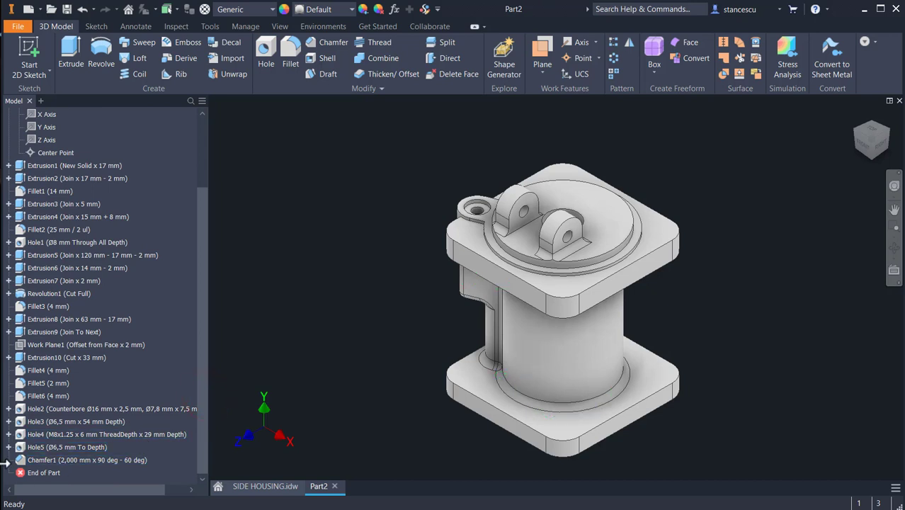
{"action": "double_click", "coordinate": [28, 461]}
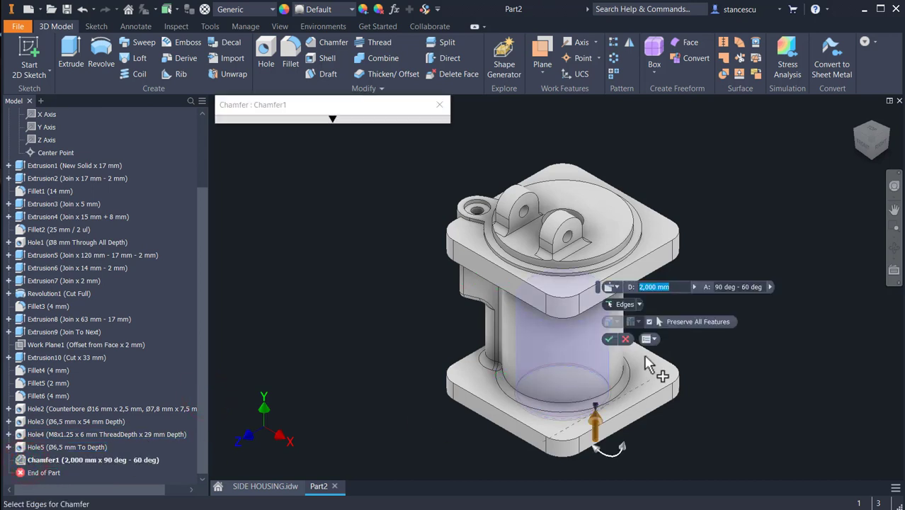
{"action": "left_click", "coordinate": [747, 287]}
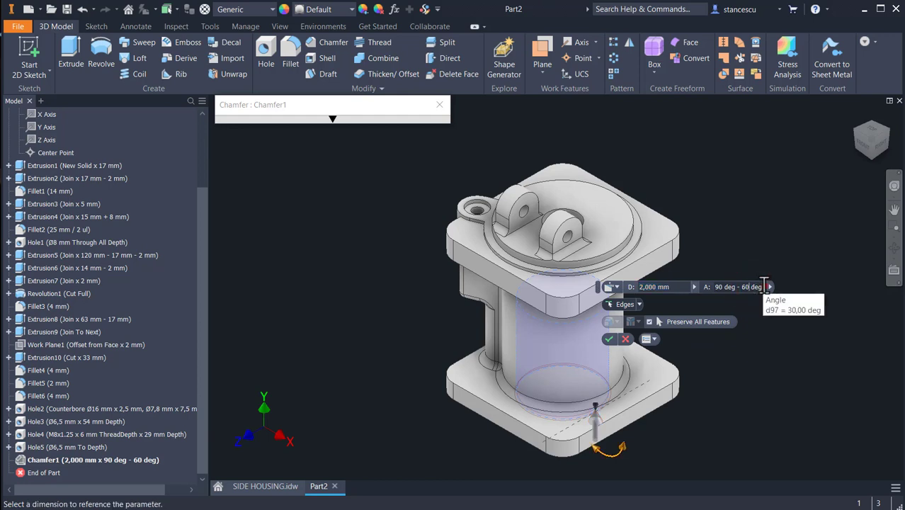
{"action": "double_click", "coordinate": [765, 286]}
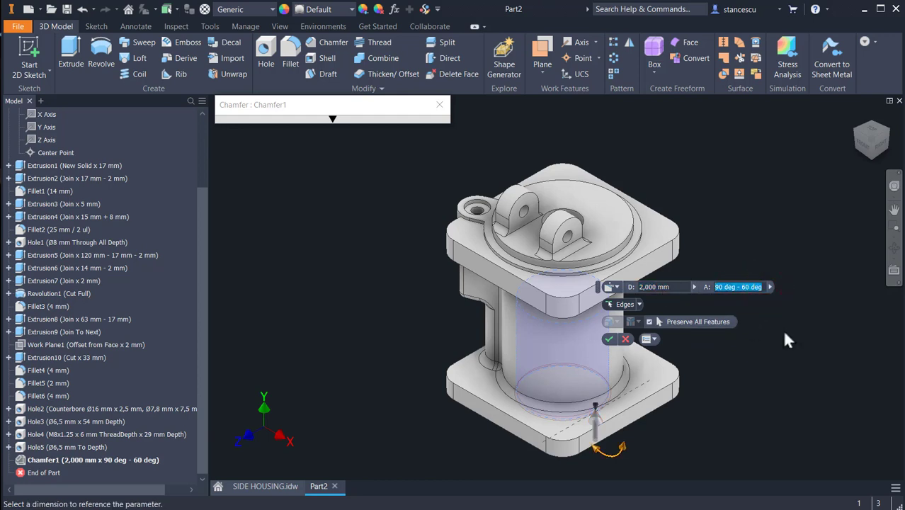
{"action": "type", "text": "30"}
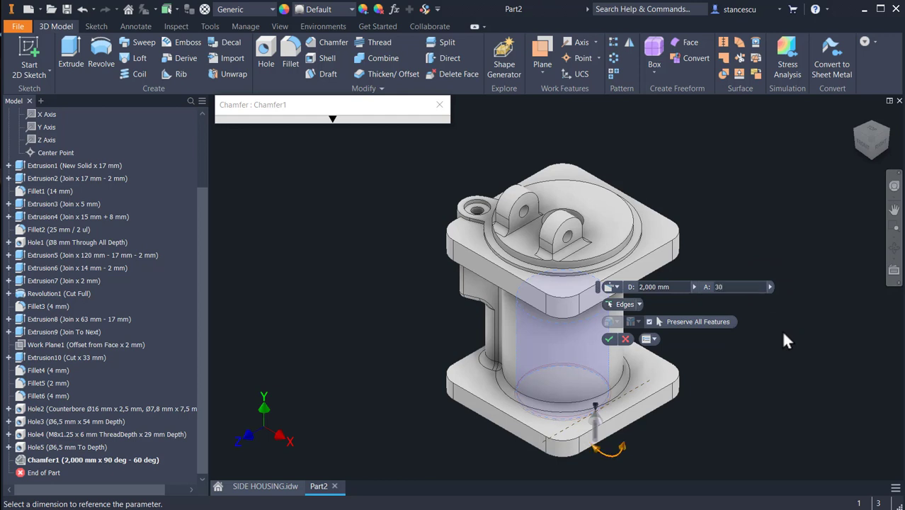
{"action": "left_click", "coordinate": [608, 340]}
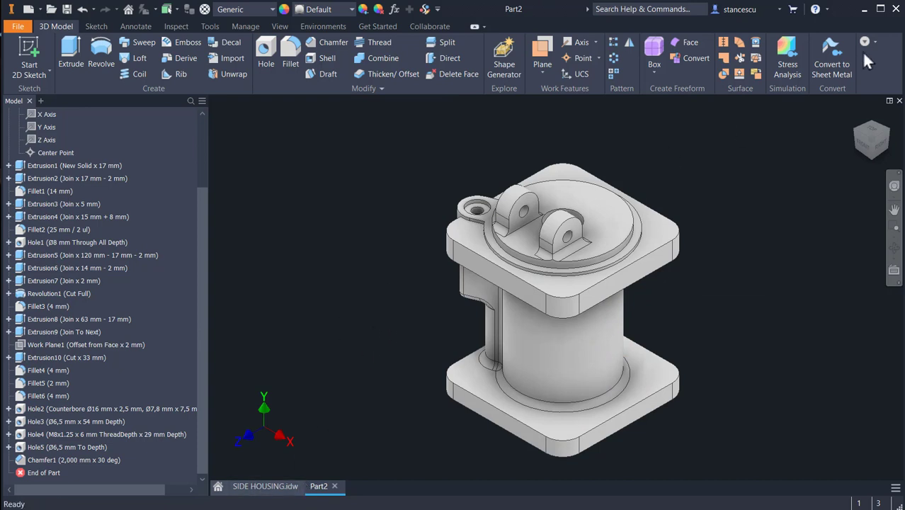
Step: Examine the diameter and spacing dimensions of the two small holes in section view B-B of SIDE HOUSING.idw
{"action": "left_click", "coordinate": [264, 487]}
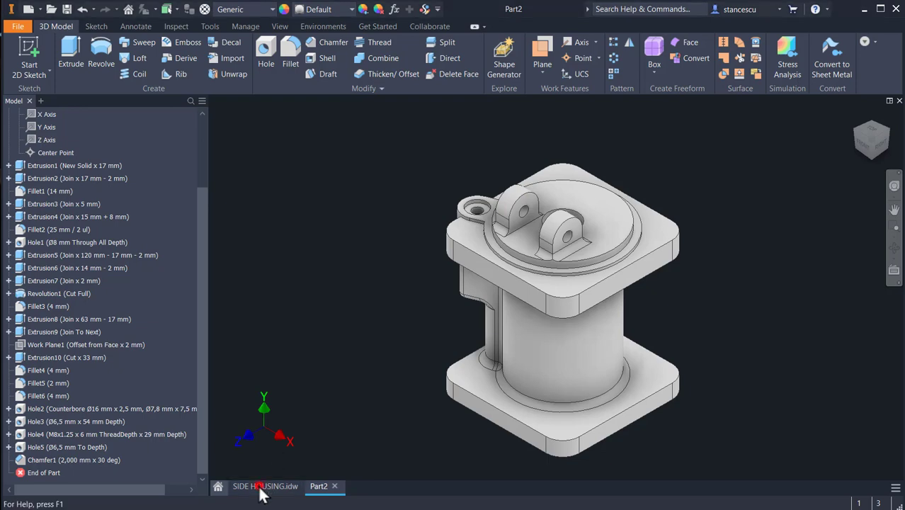
{"action": "scroll", "coordinate": [379, 238], "scroll_direction": "up", "scroll_amount": 4}
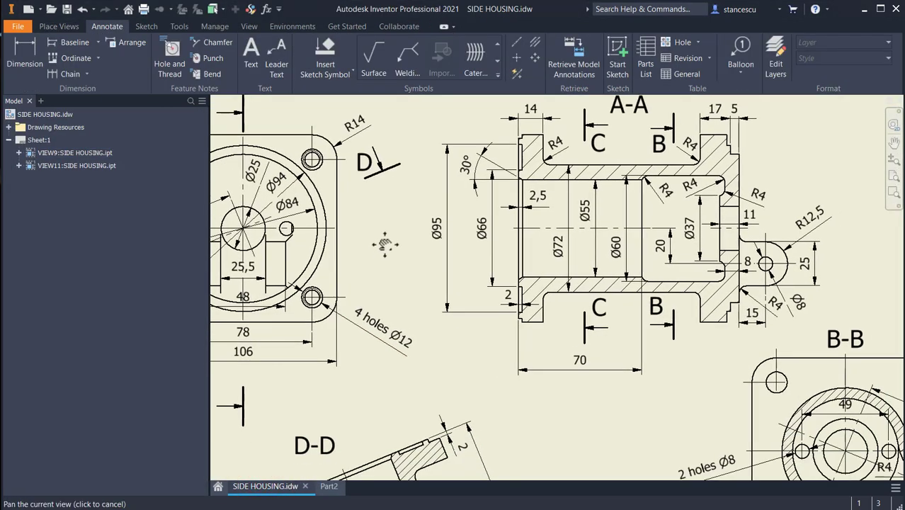
{"action": "scroll", "coordinate": [783, 407], "scroll_direction": "down", "scroll_amount": 3}
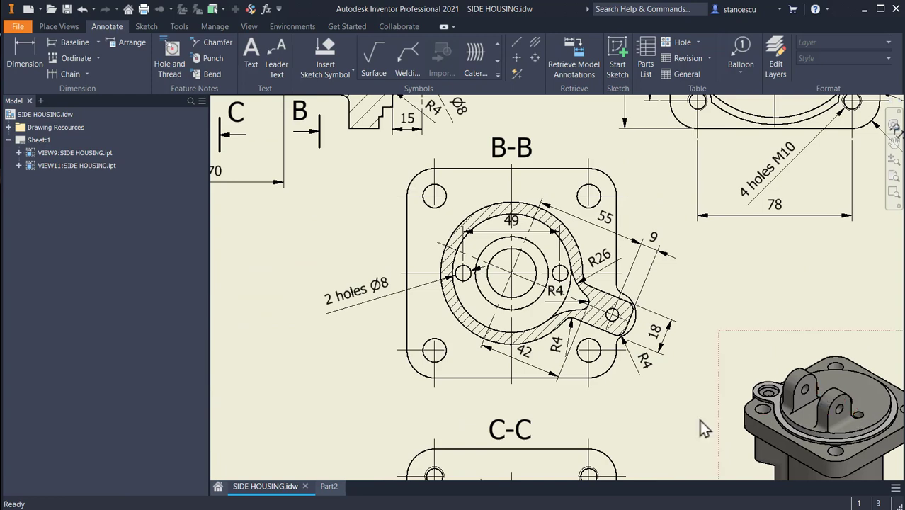
{"action": "middle_click_drag", "start_coordinate": [353, 375], "coordinate": [550, 472]}
{"action": "middle_click_drag", "start_coordinate": [410, 359], "coordinate": [402, 459]}
{"action": "scroll", "coordinate": [402, 458], "scroll_direction": "down", "scroll_amount": 3}
{"action": "scroll", "coordinate": [597, 337], "scroll_direction": "up", "scroll_amount": 3}
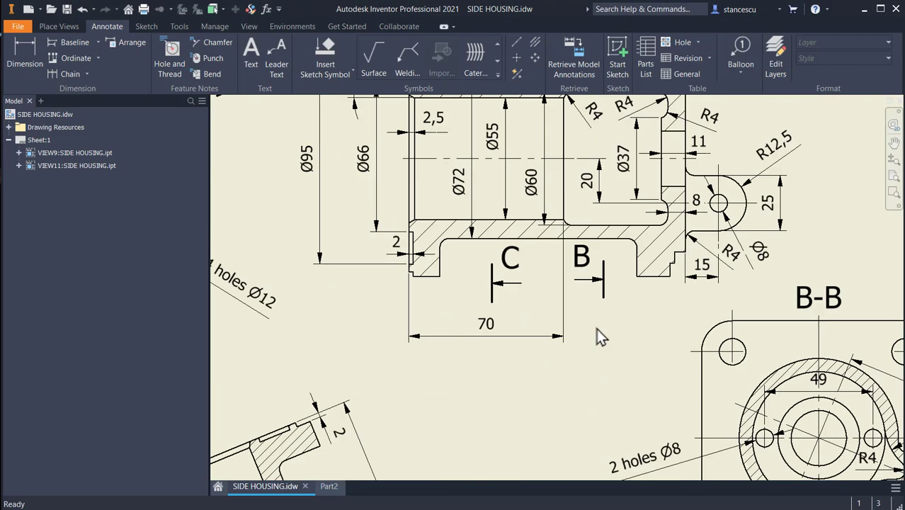
{"action": "mouse_move", "coordinate": [587, 341]}
{"action": "middle_mouse_down"}
{"action": "mouse_move", "coordinate": [479, 319]}
{"action": "mouse_move", "coordinate": [421, 250]}
{"action": "mouse_move", "coordinate": [397, 241]}
{"action": "middle_mouse_up"}
{"action": "scroll", "coordinate": [547, 286], "scroll_direction": "down", "scroll_amount": 3}
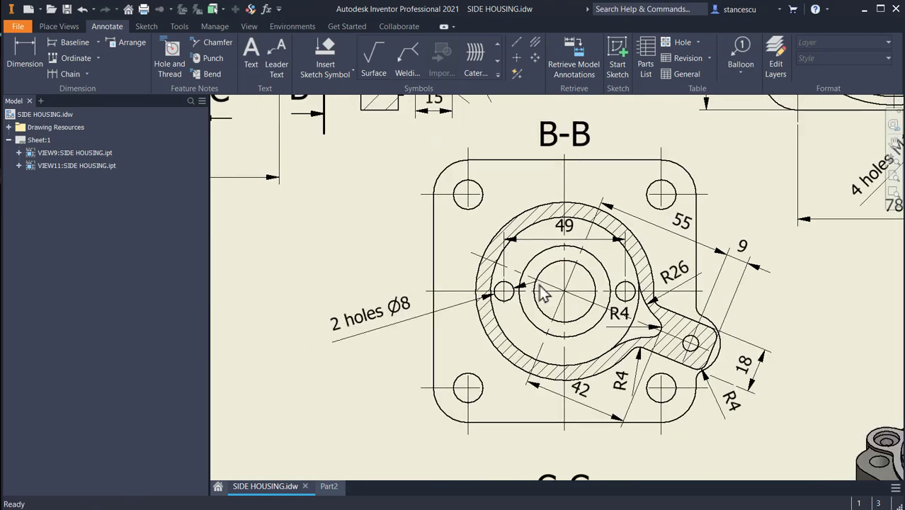
{"action": "left_click", "coordinate": [496, 291]}
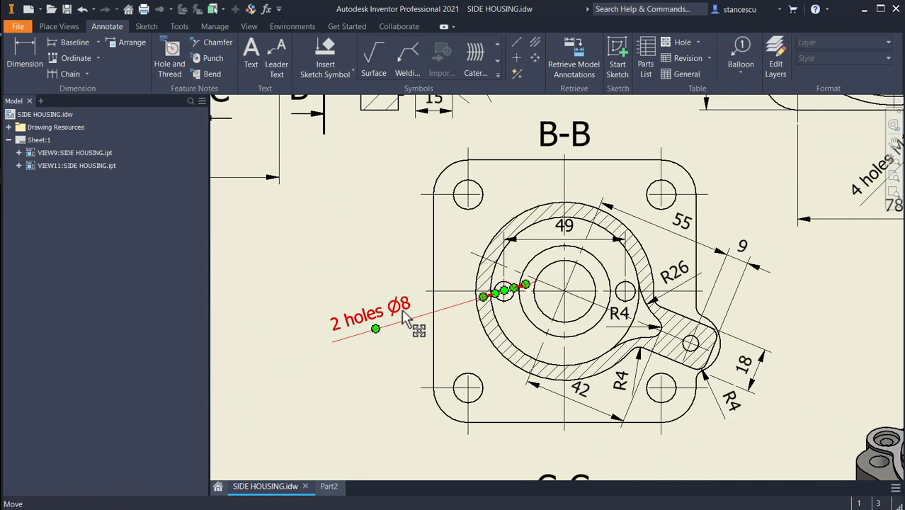
{"action": "left_click", "coordinate": [566, 228]}
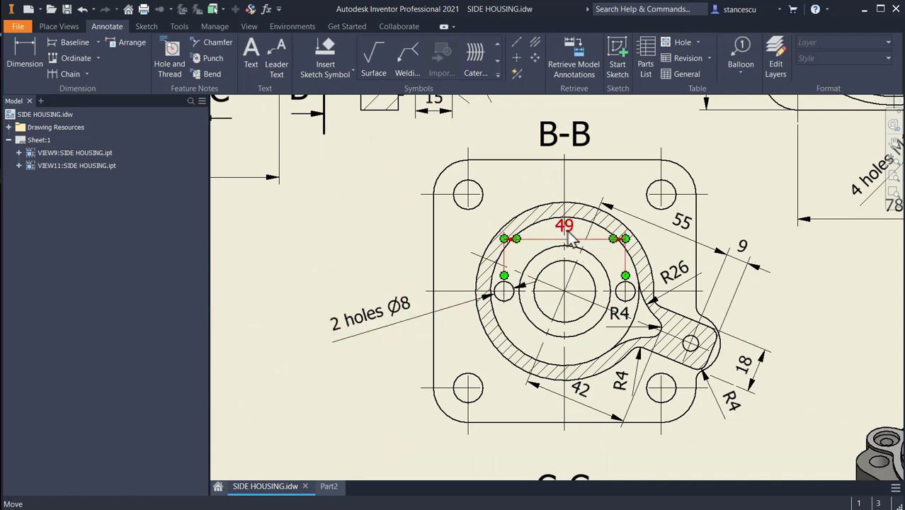
{"action": "key", "text": "Escape"}
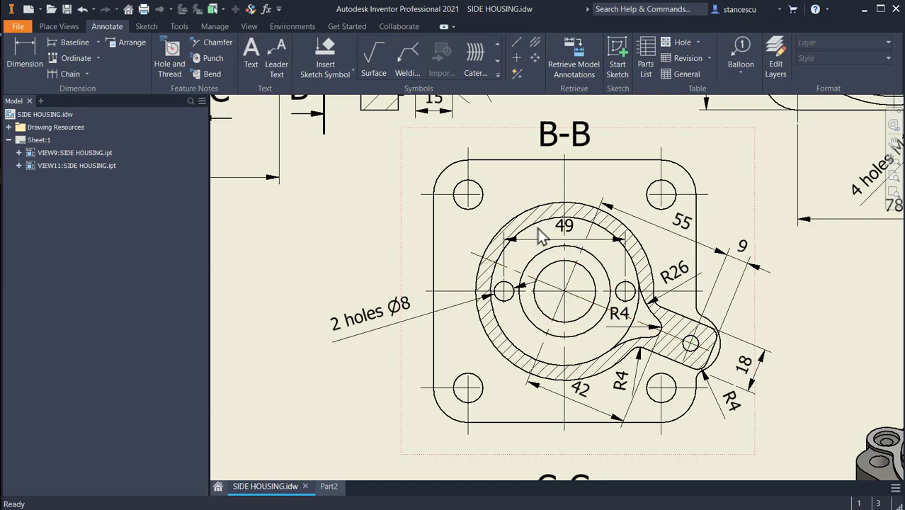
Step: Examine the inner bore's fillet radii and end-wall dimensions in section view A-A, and return to the Part2 model
{"action": "scroll", "coordinate": [514, 352], "scroll_direction": "down", "scroll_amount": 2}
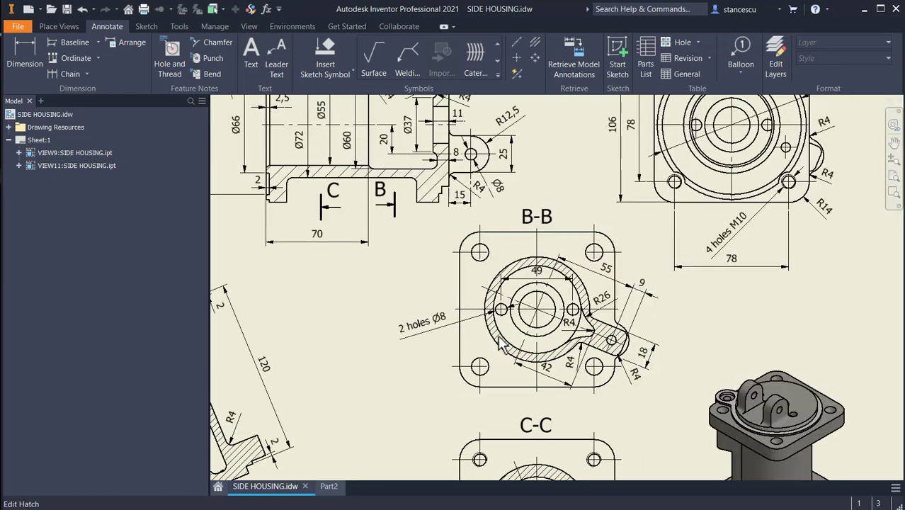
{"action": "middle_click_drag", "start_coordinate": [390, 283], "coordinate": [505, 364]}
{"action": "scroll", "coordinate": [517, 219], "scroll_direction": "up", "scroll_amount": 3}
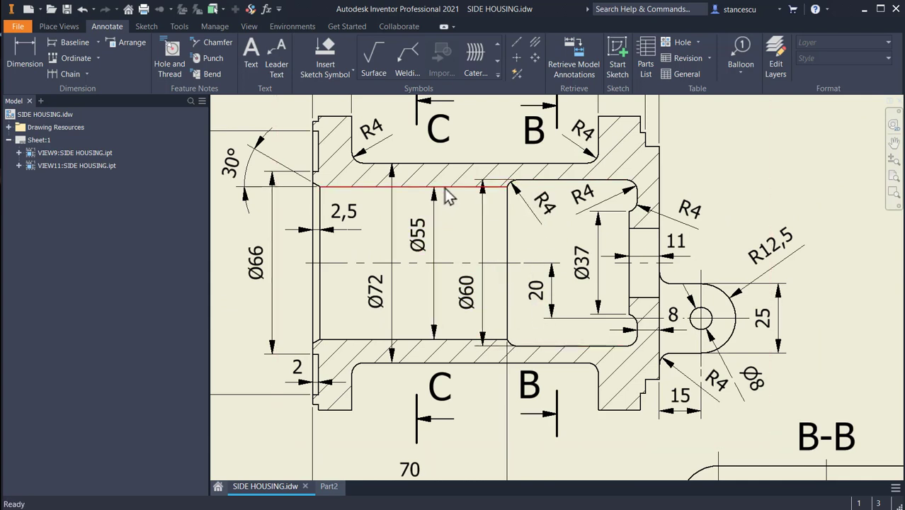
{"action": "left_click", "coordinate": [539, 207]}
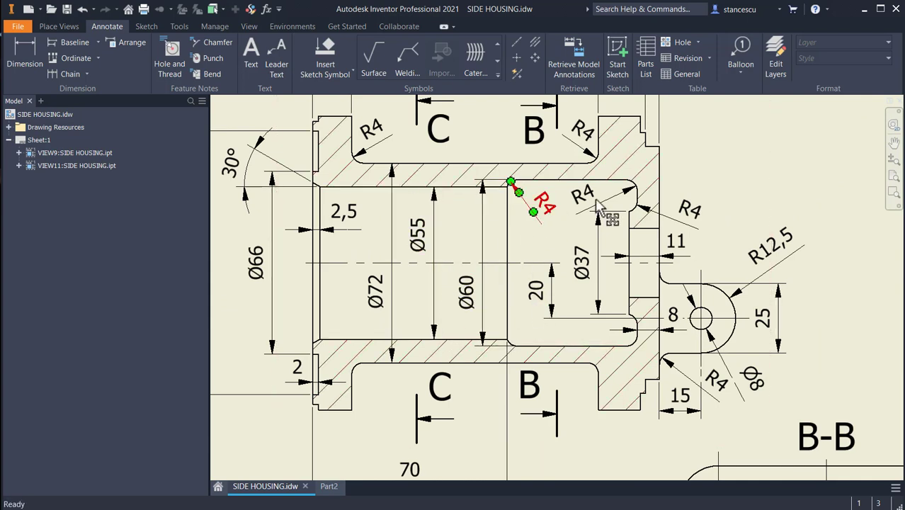
{"action": "key", "text": "Escape"}
{"action": "scroll", "coordinate": [624, 221], "scroll_direction": "up", "scroll_amount": 3}
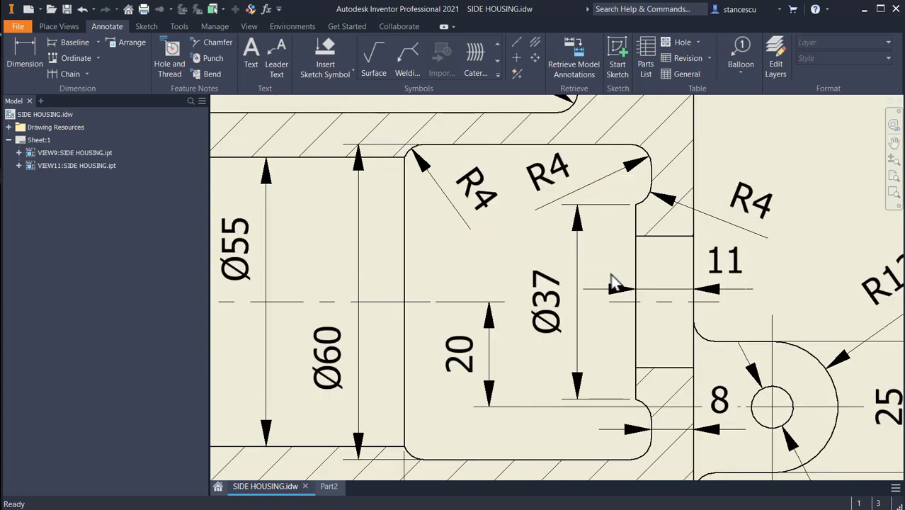
{"action": "scroll", "coordinate": [614, 283], "scroll_direction": "down", "scroll_amount": 5}
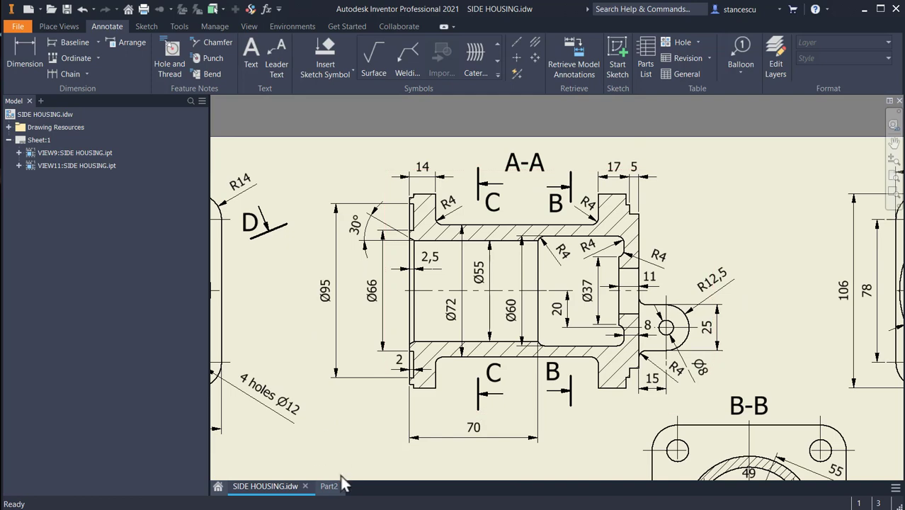
{"action": "middle_click_drag", "start_coordinate": [518, 398], "coordinate": [488, 299]}
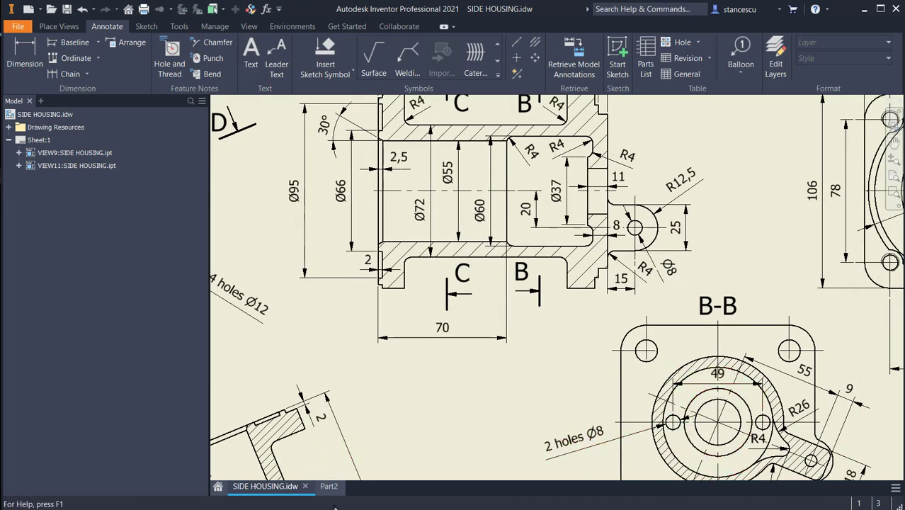
{"action": "left_click", "coordinate": [329, 485]}
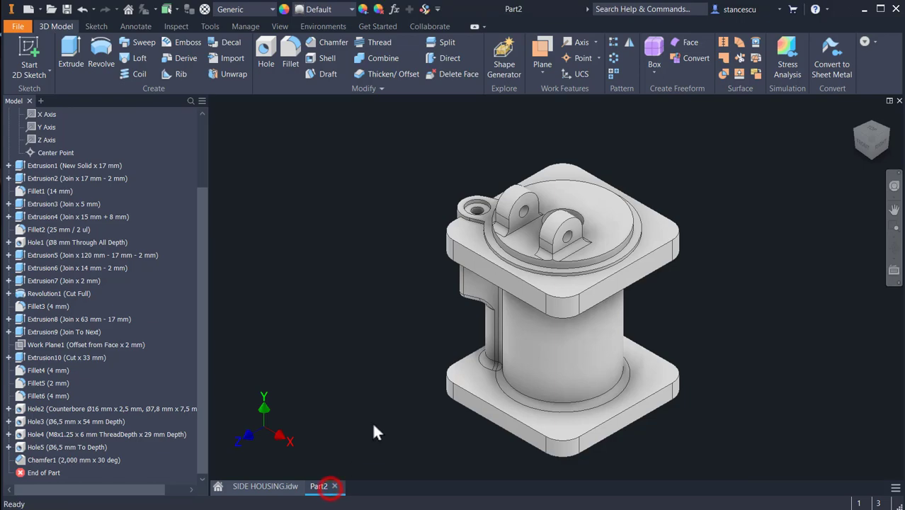
Step: Start a sketch on the circular raised face beside the two lugs and draw a 49 mm horizontal line outside the part
{"action": "left_click", "coordinate": [596, 210]}
{"action": "left_click", "coordinate": [677, 197]}
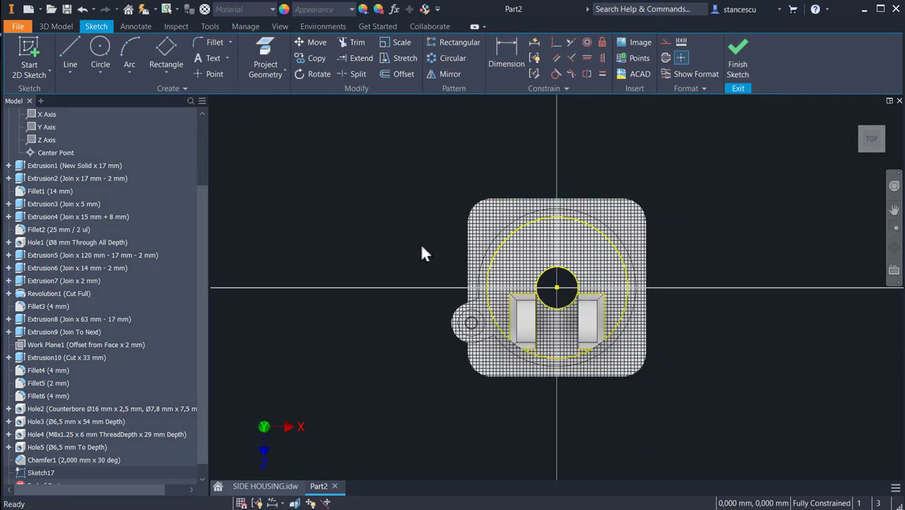
{"action": "left_click", "coordinate": [71, 51]}
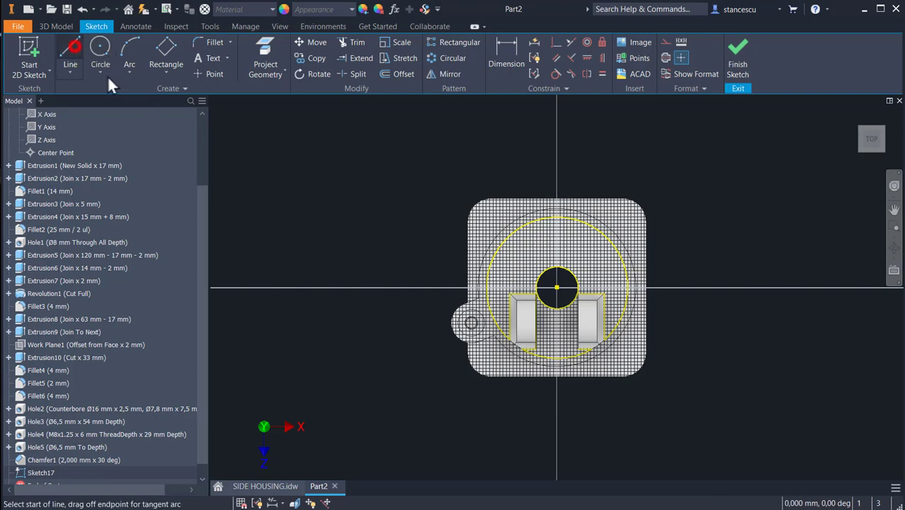
{"action": "left_click", "coordinate": [419, 152]}
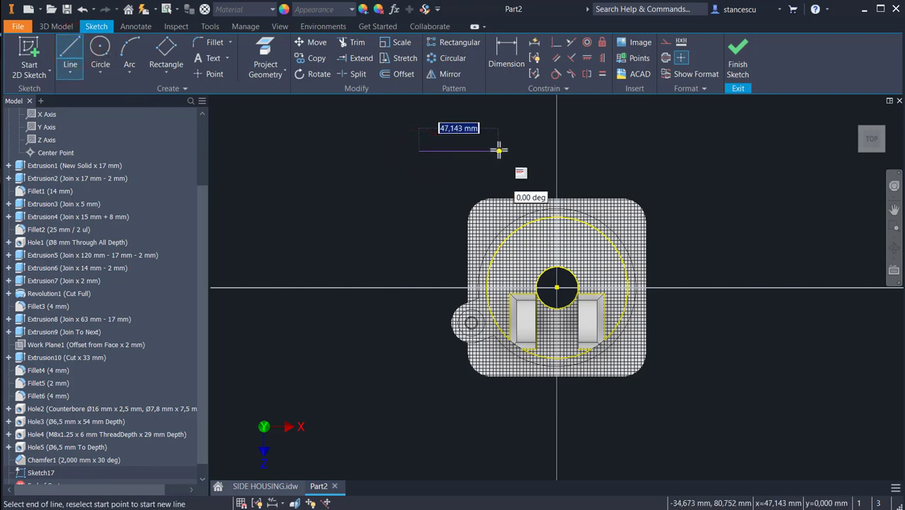
{"action": "type", "text": "49"}
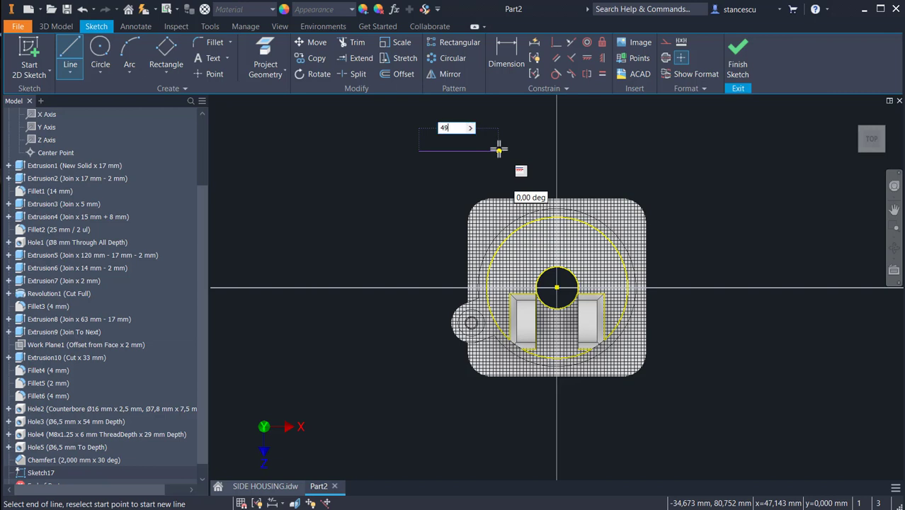
{"action": "key", "text": "Return"}
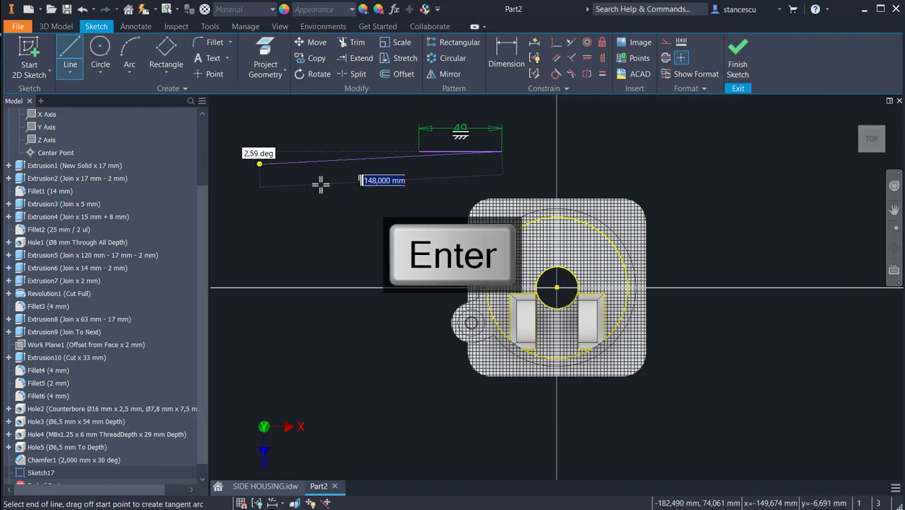
{"action": "key", "text": "Escape"}
Step: Place a center point at each end of the 49 mm line and make the line's midpoint coincident with the sketch origin
{"action": "left_click", "coordinate": [211, 74]}
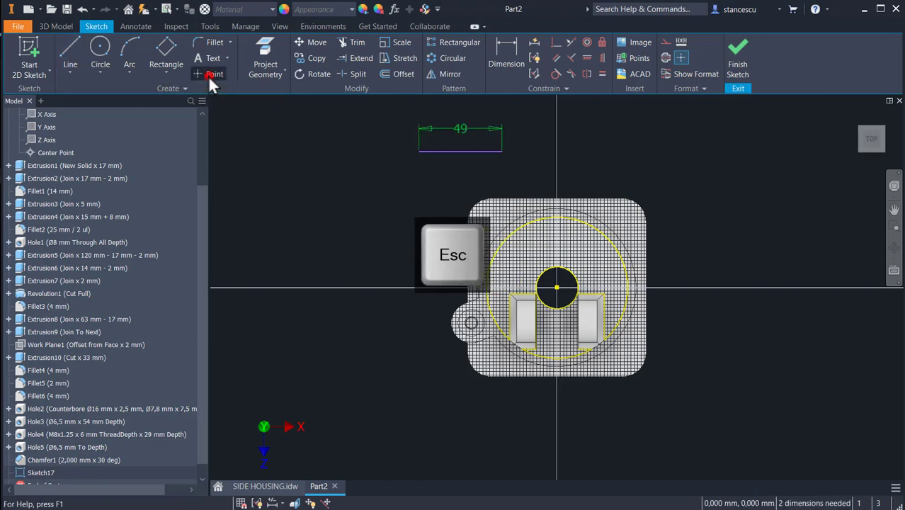
{"action": "left_click", "coordinate": [419, 151]}
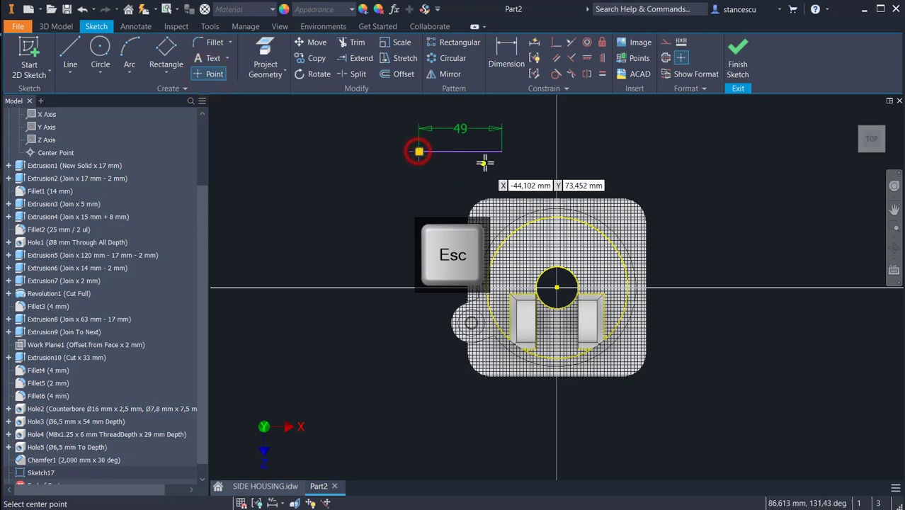
{"action": "left_click", "coordinate": [502, 151]}
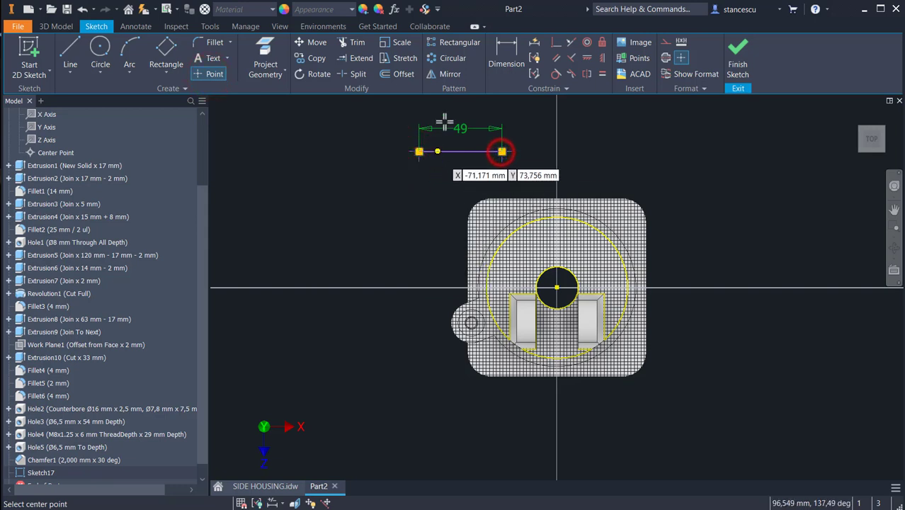
{"action": "left_click", "coordinate": [555, 42]}
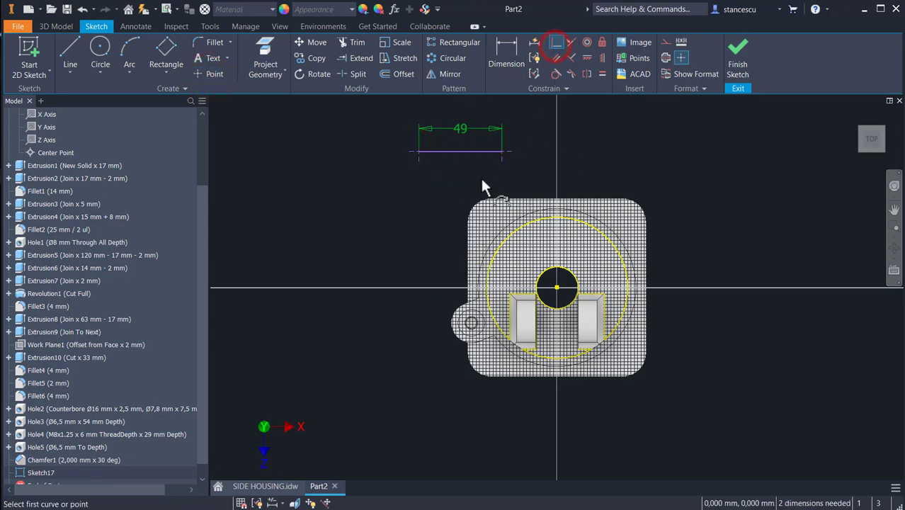
{"action": "left_click", "coordinate": [460, 151]}
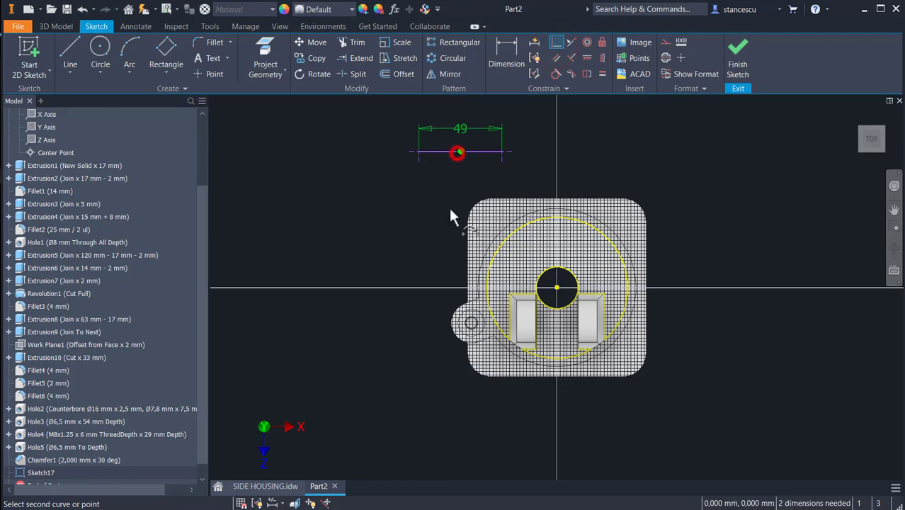
{"action": "left_click", "coordinate": [557, 288]}
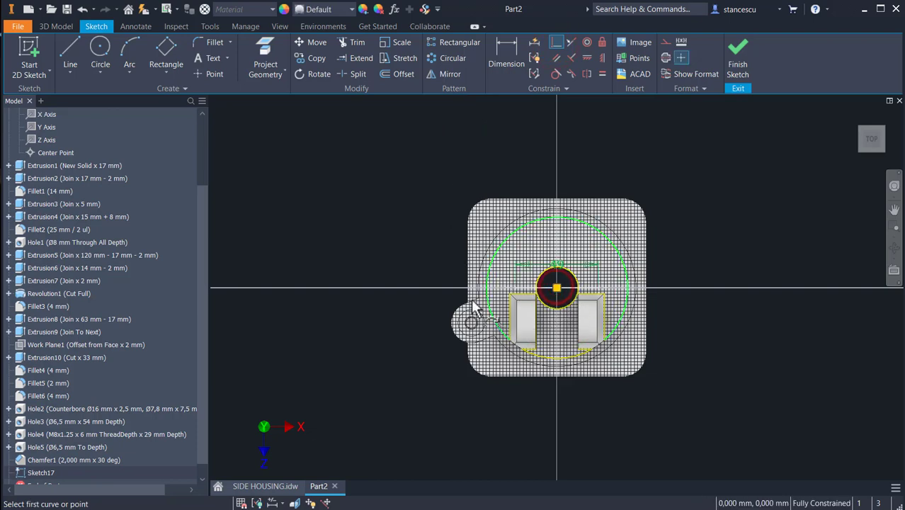
Step: Finish the sketch and cut 8 mm simple holes at its two center points, ending at the ring-shaped inner face of the end wall
{"action": "left_click", "coordinate": [738, 56]}
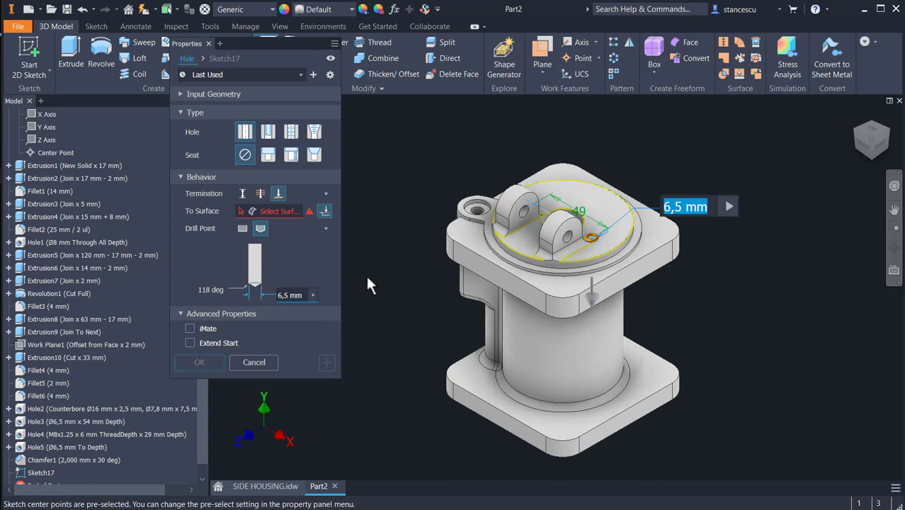
{"action": "type", "text": "8"}
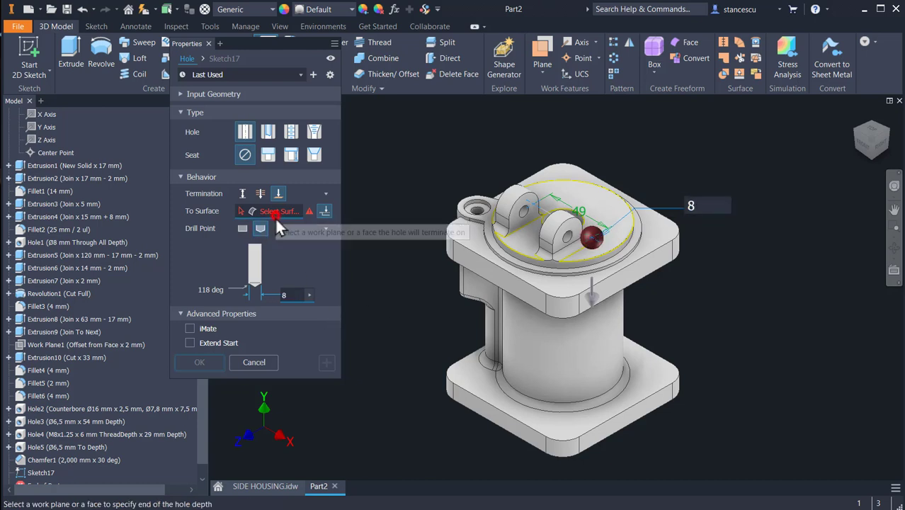
{"action": "middle_click_drag", "start_coordinate": [317, 279], "coordinate": [381, 295], "text": "shift"}
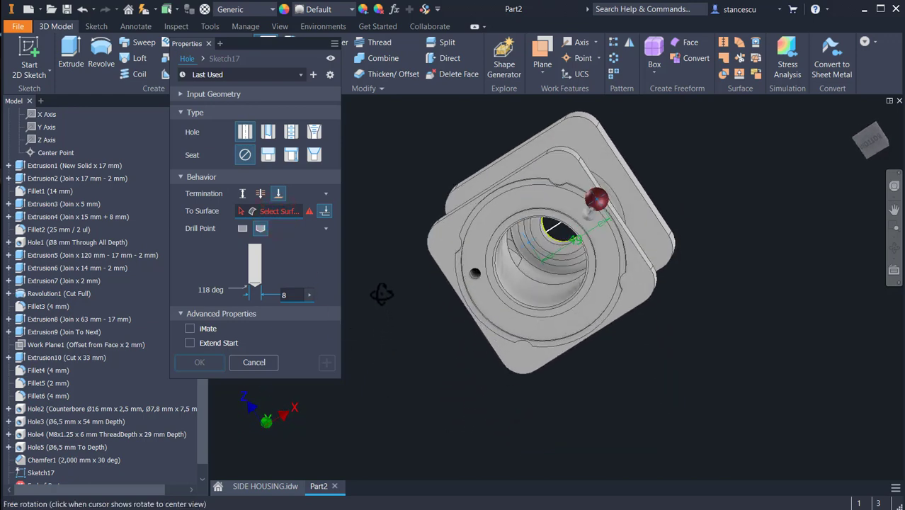
{"action": "scroll", "coordinate": [497, 259], "scroll_direction": "up", "scroll_amount": 3}
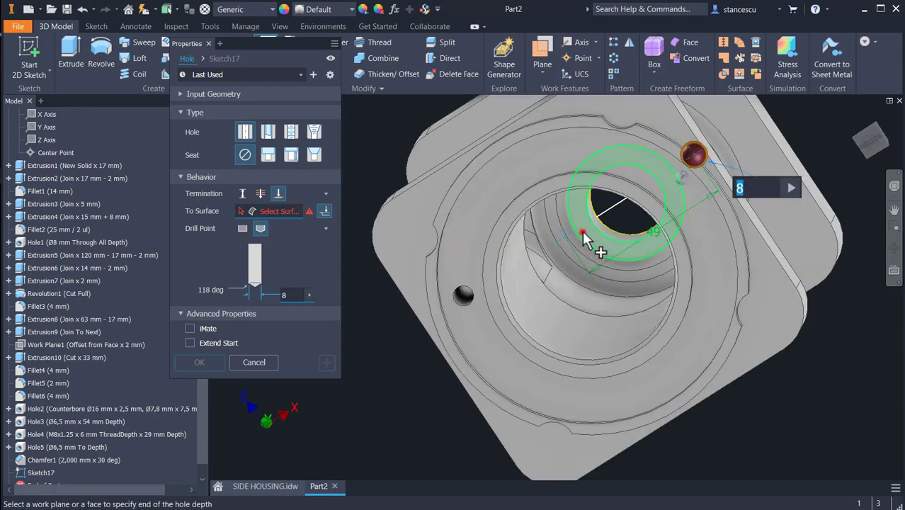
{"action": "left_click", "coordinate": [585, 240]}
{"action": "scroll", "coordinate": [544, 270], "scroll_direction": "up", "scroll_amount": 4}
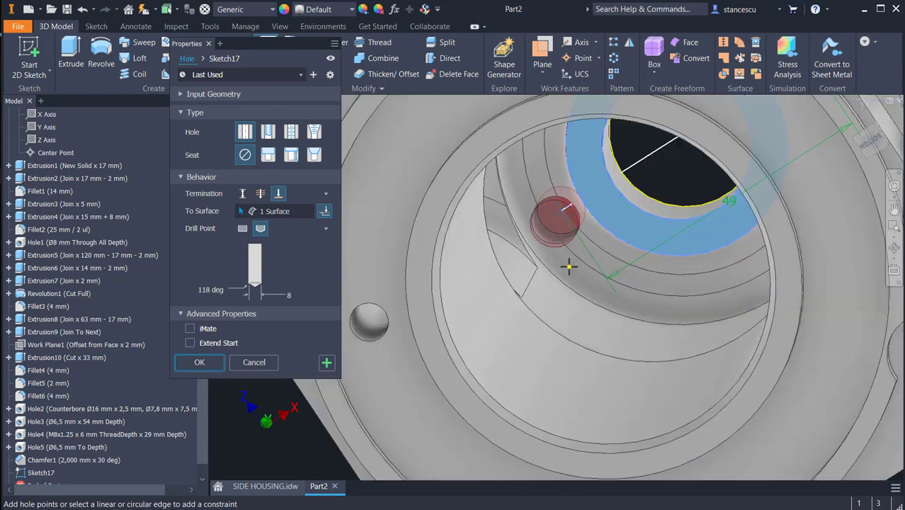
{"action": "middle_click_drag", "start_coordinate": [552, 264], "coordinate": [586, 218], "text": "shift"}
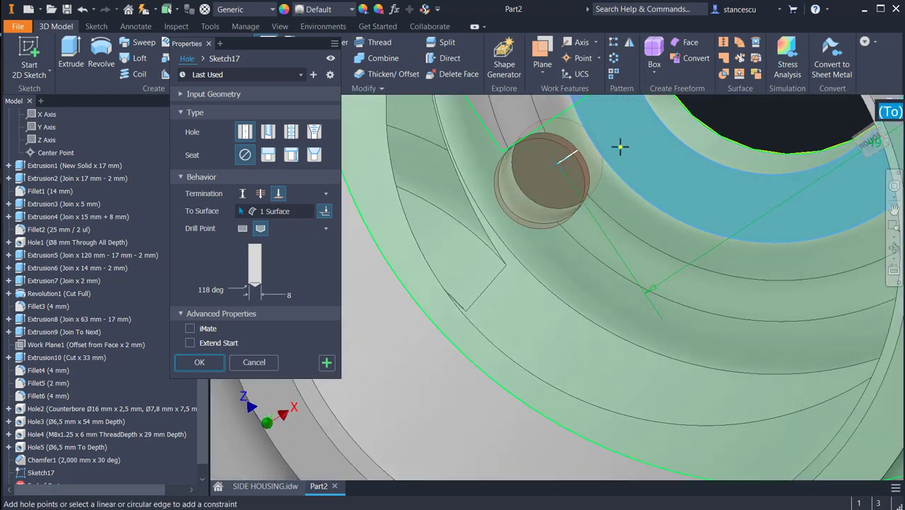
{"action": "left_click", "coordinate": [202, 361]}
{"action": "middle_click_drag", "start_coordinate": [501, 329], "coordinate": [516, 318], "text": "shift"}
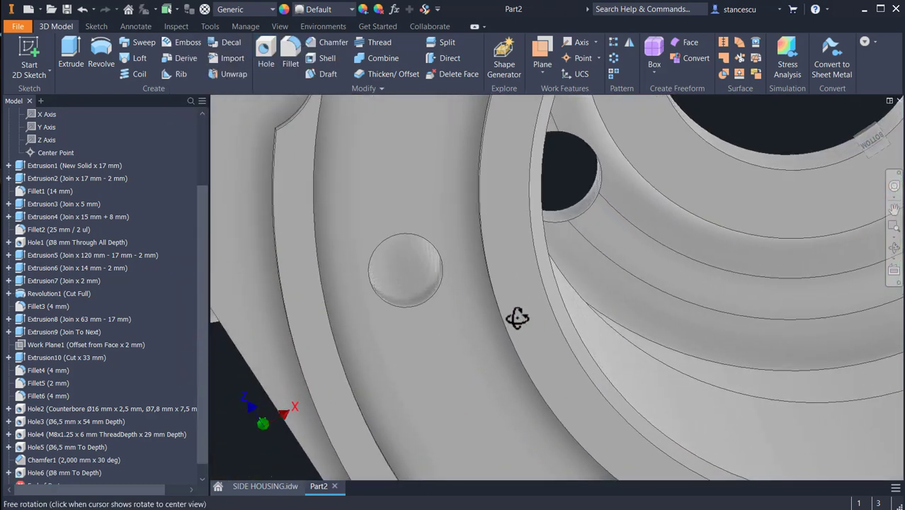
{"action": "middle_click_drag", "start_coordinate": [708, 285], "coordinate": [484, 364], "text": "shift"}
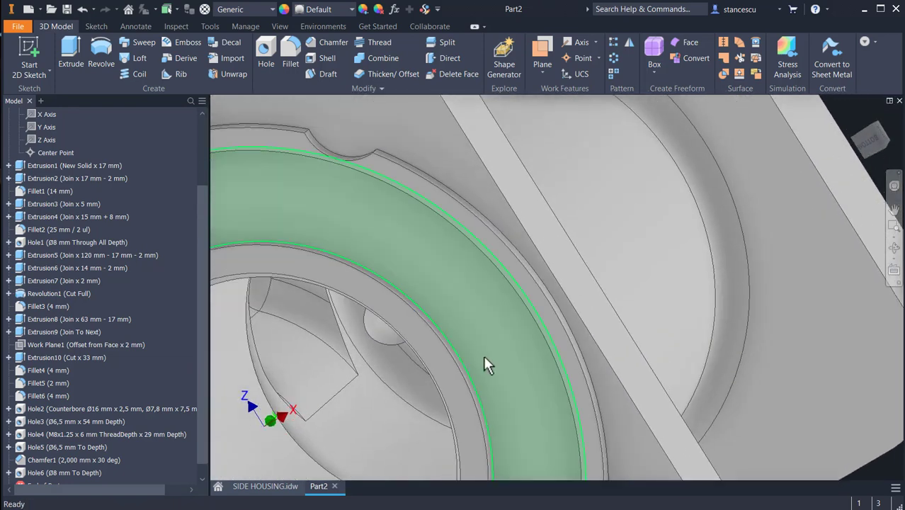
{"action": "key", "text": "F6"}
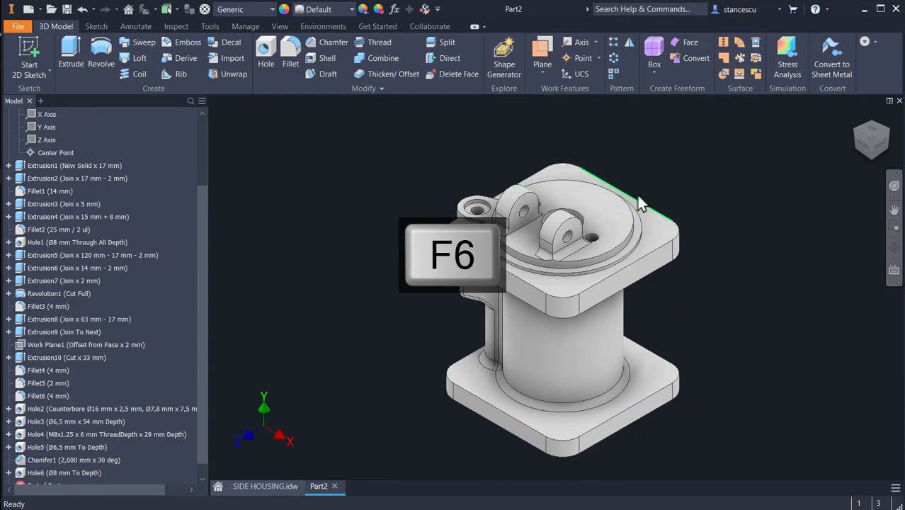
Step: Examine the corner hole callouts and spacing on both flanges and the section views in SIDE HOUSING.idw
{"action": "left_click", "coordinate": [273, 487]}
{"action": "scroll", "coordinate": [450, 344], "scroll_direction": "down", "scroll_amount": 3}
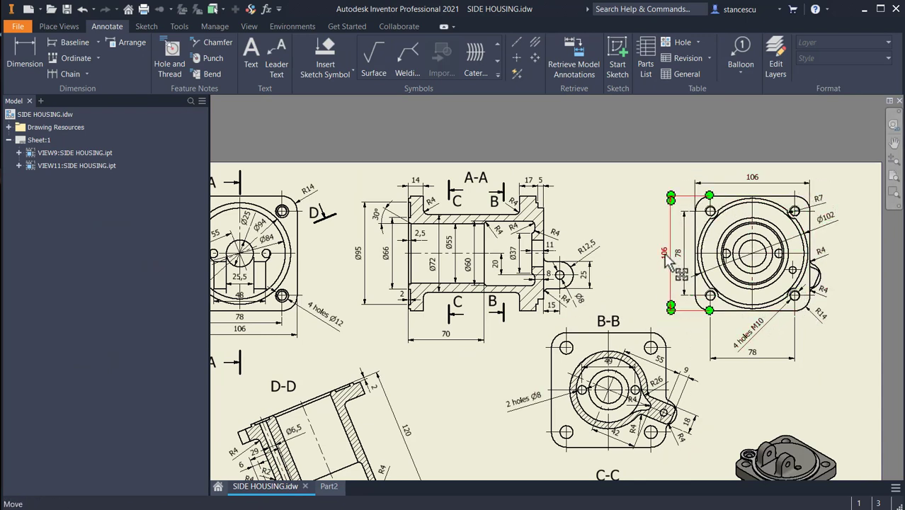
{"action": "scroll", "coordinate": [664, 253], "scroll_direction": "down", "scroll_amount": 3}
{"action": "mouse_move", "coordinate": [713, 254]}
{"action": "middle_mouse_down"}
{"action": "mouse_move", "coordinate": [519, 251]}
{"action": "mouse_move", "coordinate": [508, 223]}
{"action": "middle_mouse_up"}
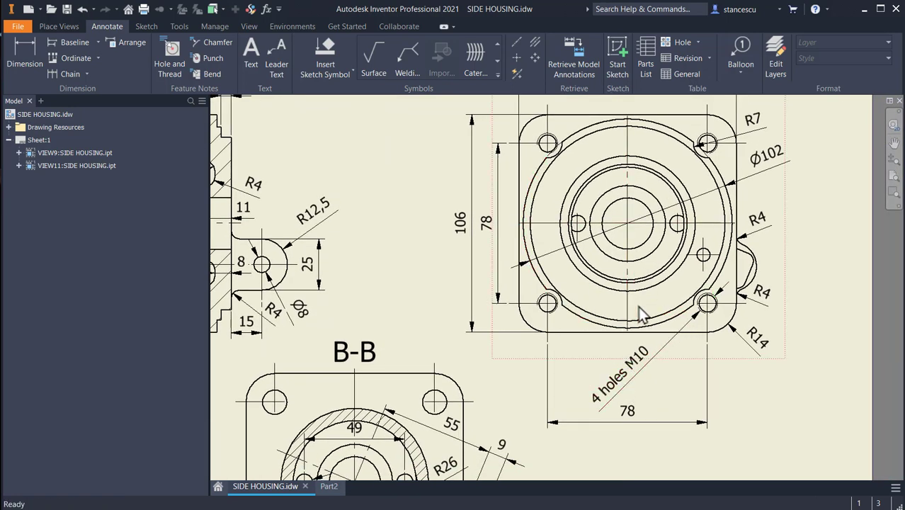
{"action": "scroll", "coordinate": [639, 315], "scroll_direction": "up", "scroll_amount": 5}
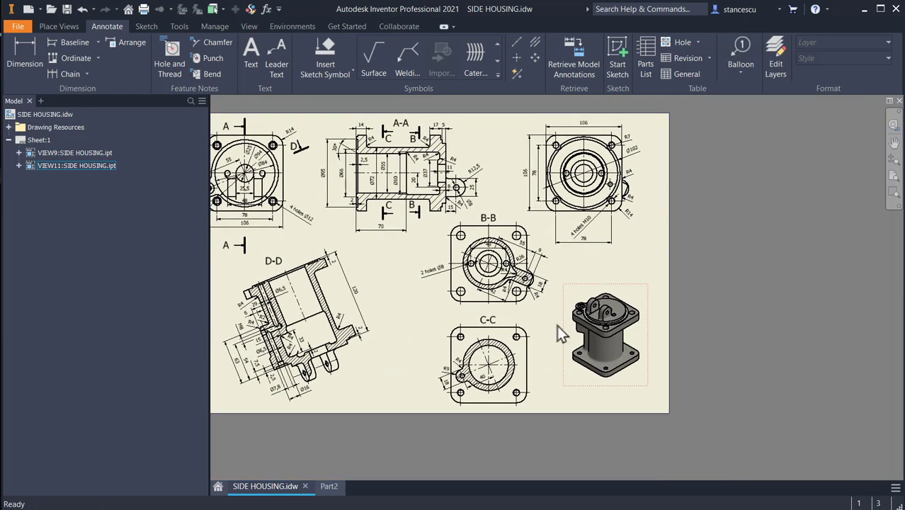
{"action": "scroll", "coordinate": [557, 324], "scroll_direction": "down", "scroll_amount": 3}
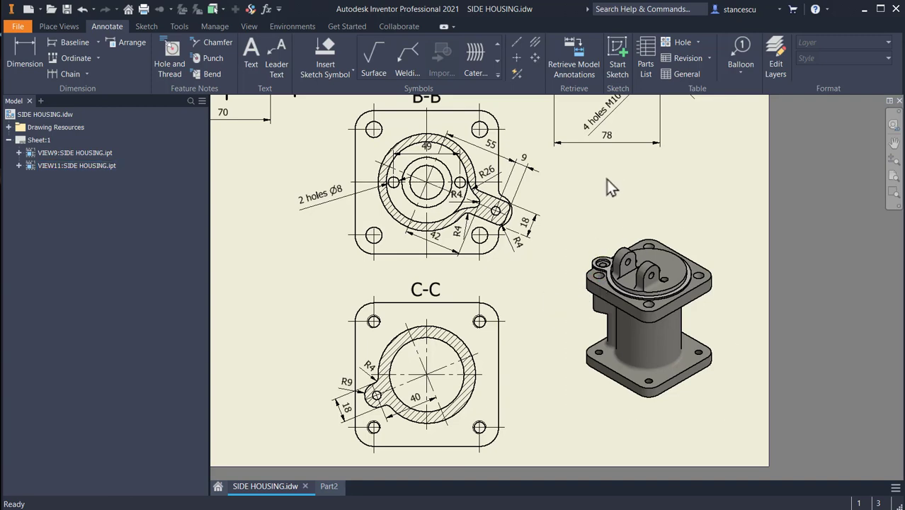
{"action": "middle_click_drag", "start_coordinate": [619, 122], "coordinate": [617, 145]}
{"action": "middle_click_drag", "start_coordinate": [578, 247], "coordinate": [637, 264]}
{"action": "middle_click_drag", "start_coordinate": [346, 264], "coordinate": [465, 285]}
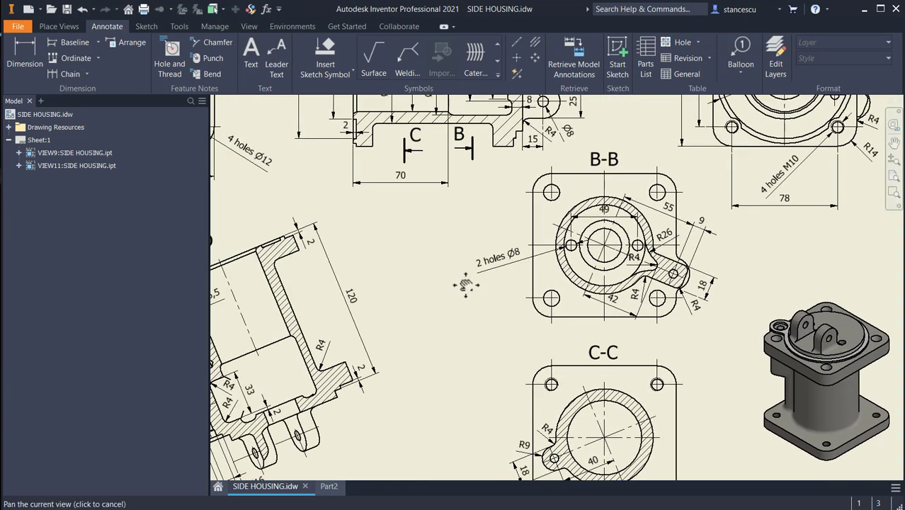
{"action": "left_click_drag", "start_coordinate": [442, 285], "coordinate": [451, 285]}
{"action": "left_click_drag", "start_coordinate": [354, 293], "coordinate": [603, 307]}
{"action": "mouse_move", "coordinate": [488, 248]}
{"action": "left_mouse_down"}
{"action": "mouse_move", "coordinate": [469, 280]}
{"action": "mouse_move", "coordinate": [482, 298]}
{"action": "left_mouse_up"}
{"action": "key", "text": "Escape"}
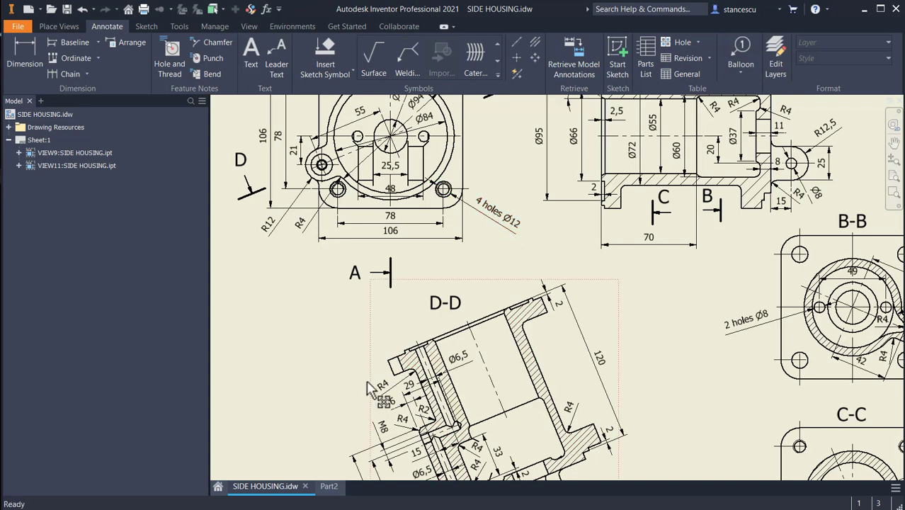
Step: Return to the Part2 model, create a sketch on the lug-side flange's outer square face with its projected corner centers, and finish it
{"action": "left_click", "coordinate": [328, 487]}
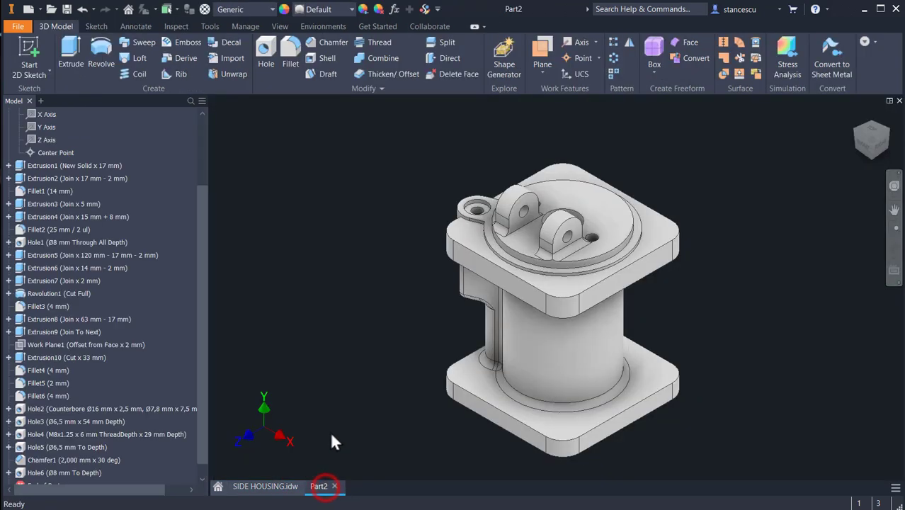
{"action": "left_click", "coordinate": [662, 230]}
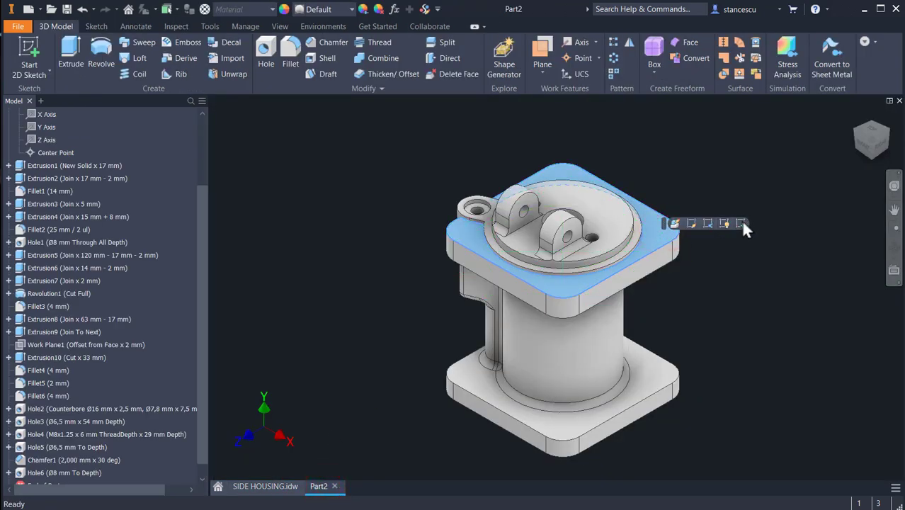
{"action": "left_click", "coordinate": [740, 223]}
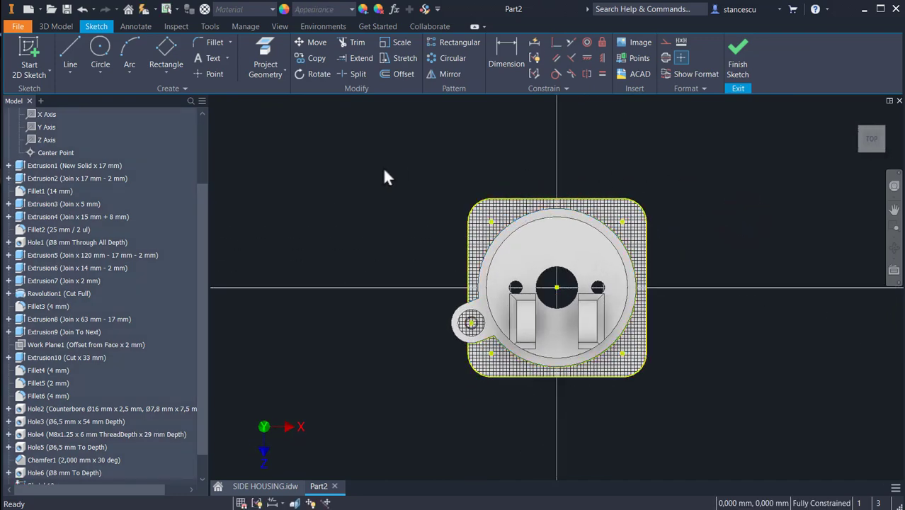
{"action": "left_click", "coordinate": [737, 57]}
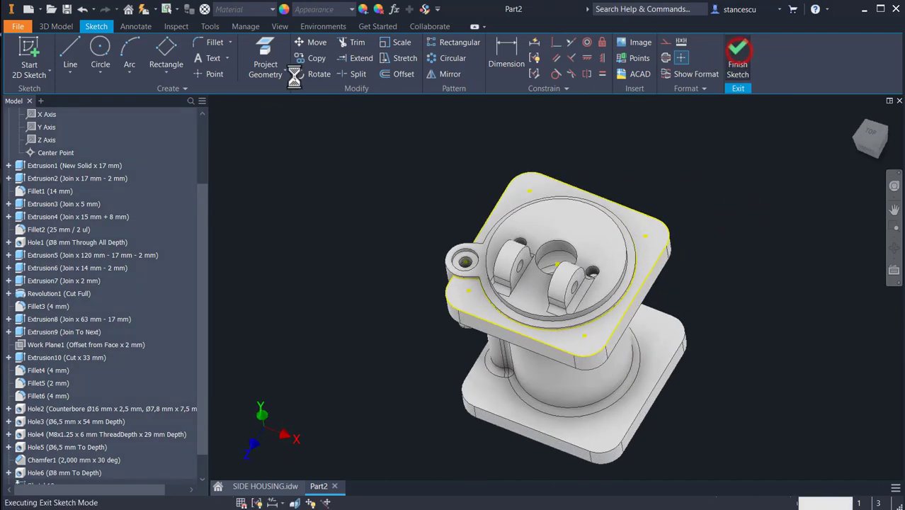
Step: Start a simple hole at one corner center of the lug-side flange and terminate it at the flange's opposite face
{"action": "left_click", "coordinate": [267, 51]}
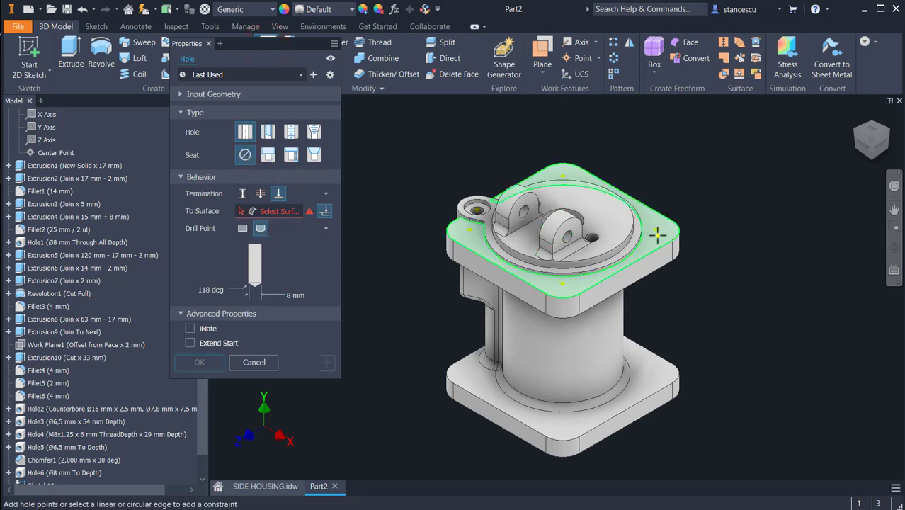
{"action": "left_click", "coordinate": [655, 230]}
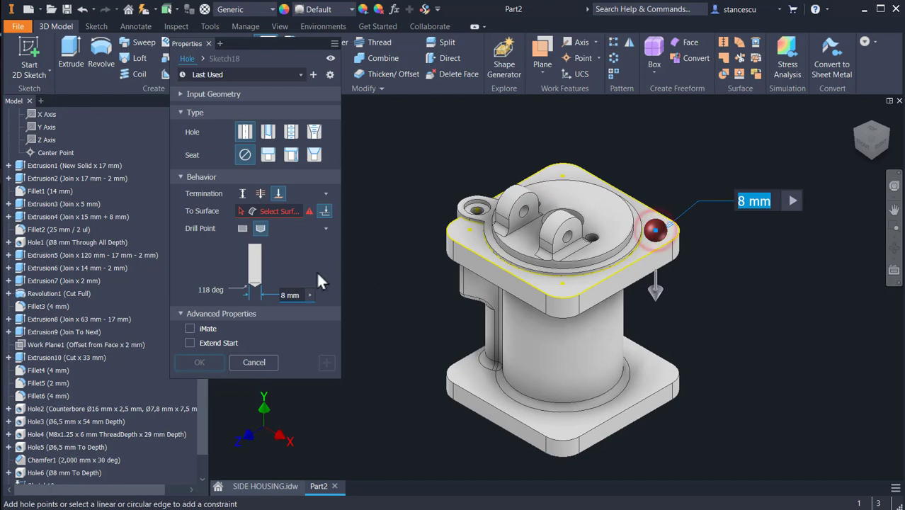
{"action": "middle_click_drag", "start_coordinate": [324, 262], "coordinate": [356, 263], "text": "shift"}
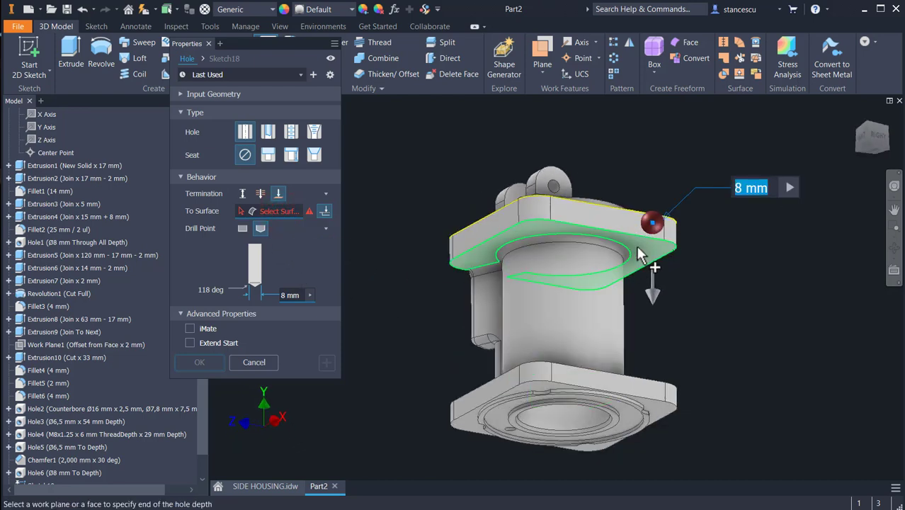
{"action": "left_click", "coordinate": [640, 254]}
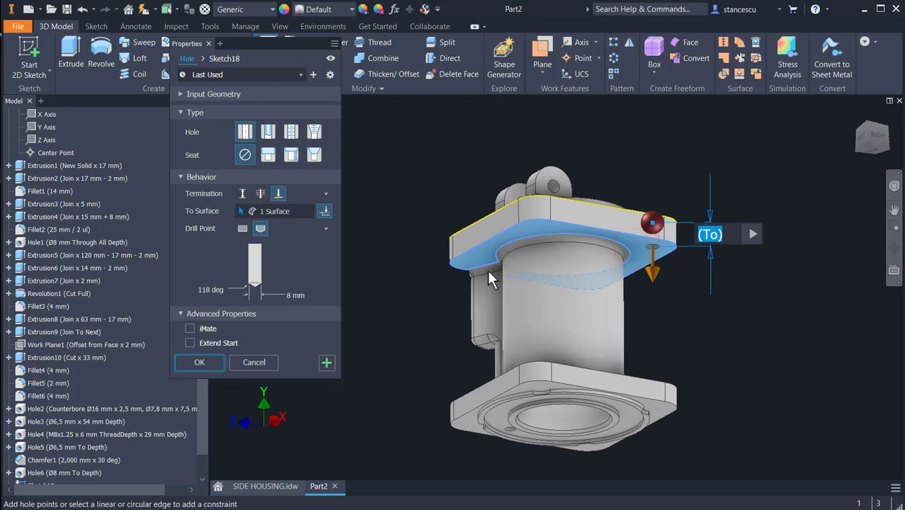
{"action": "middle_click_drag", "start_coordinate": [418, 277], "coordinate": [446, 316], "text": "shift"}
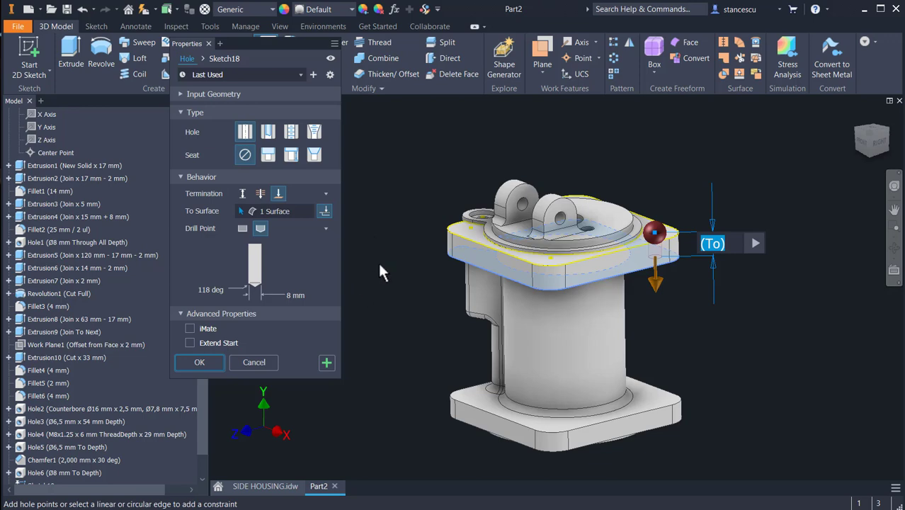
{"action": "middle_click_drag", "start_coordinate": [405, 266], "coordinate": [412, 282], "text": "shift"}
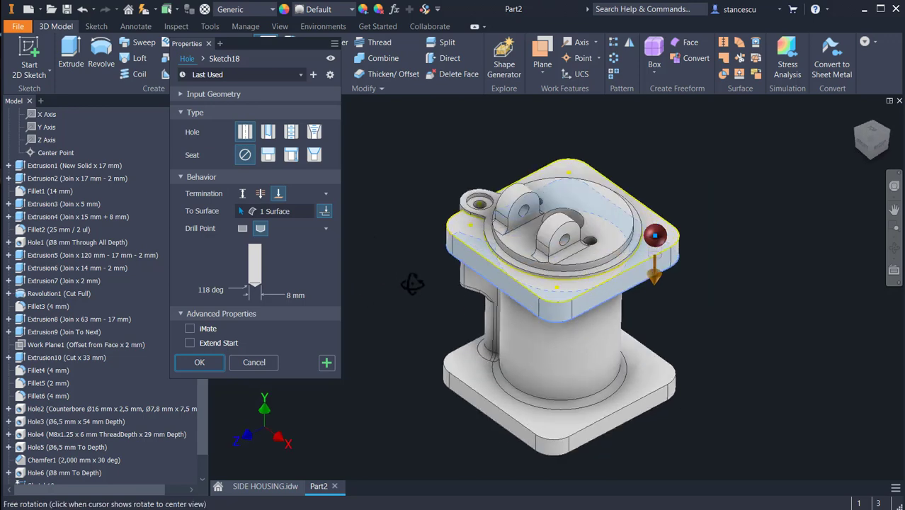
Step: Add the other three corner centers to the hole feature, set the diameter to 12 mm and create the holes
{"action": "left_click", "coordinate": [469, 225]}
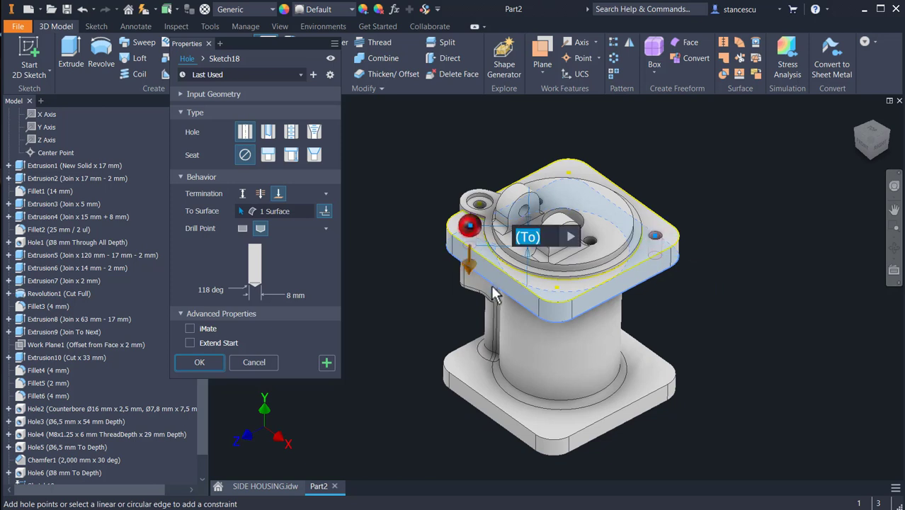
{"action": "left_click", "coordinate": [557, 289]}
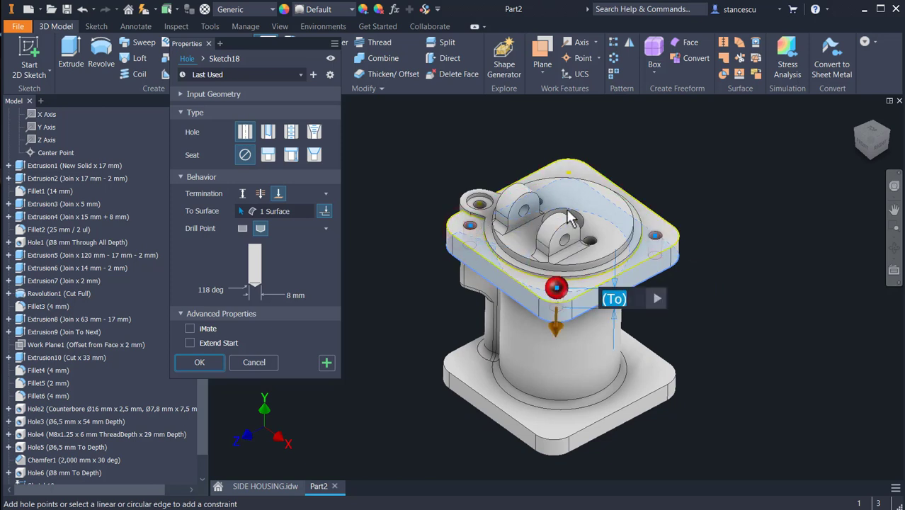
{"action": "left_click", "coordinate": [570, 172]}
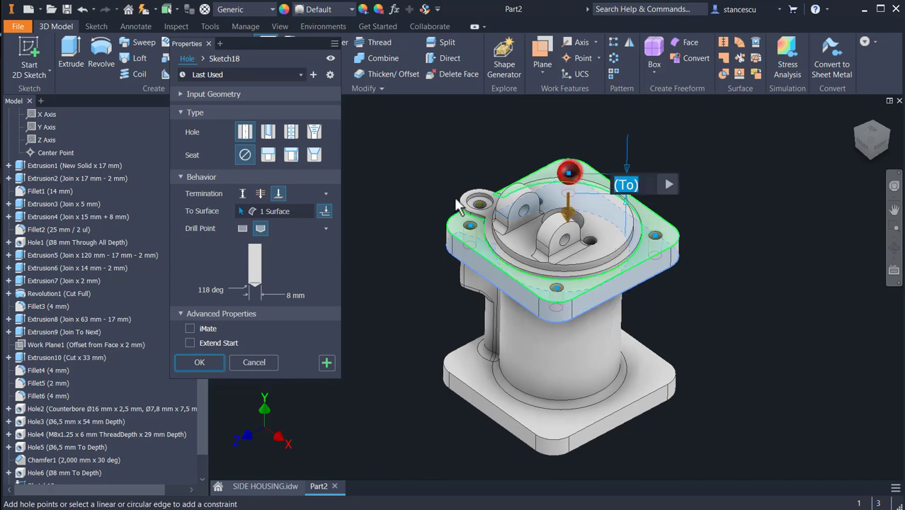
{"action": "left_click", "coordinate": [298, 297]}
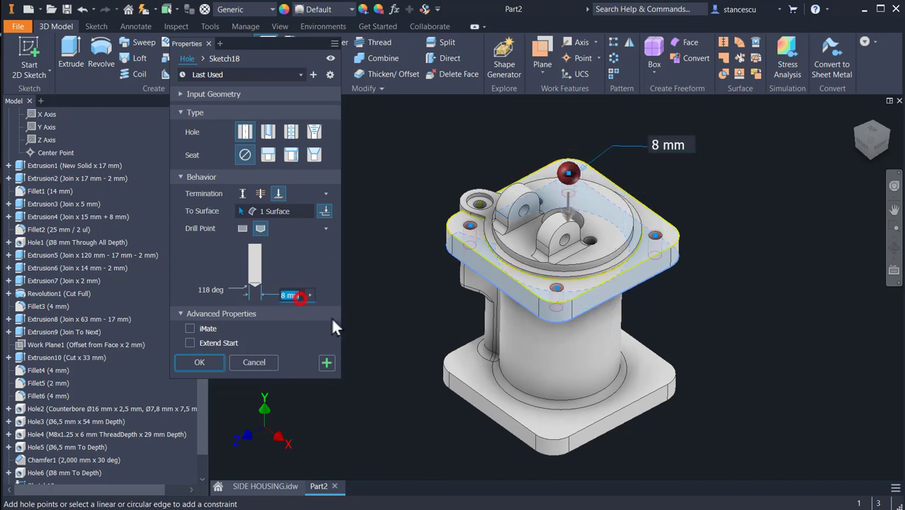
{"action": "type", "text": "12"}
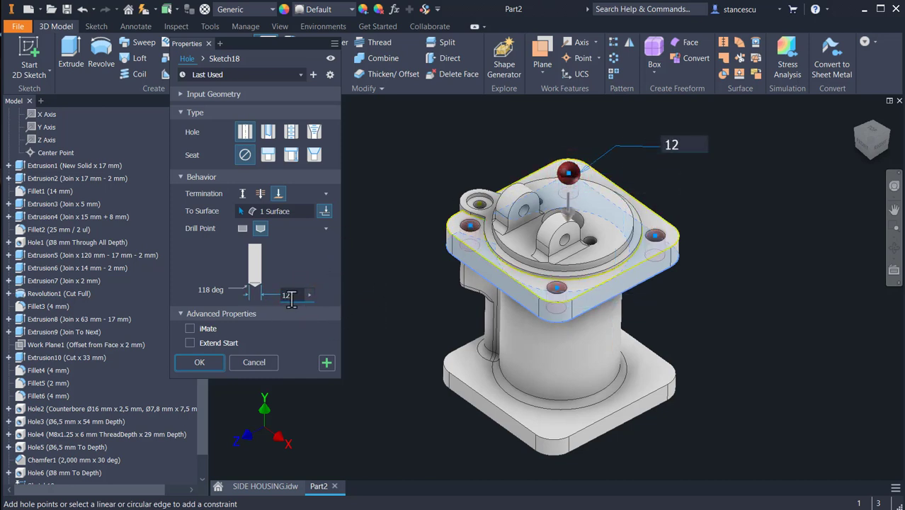
{"action": "left_click", "coordinate": [201, 361]}
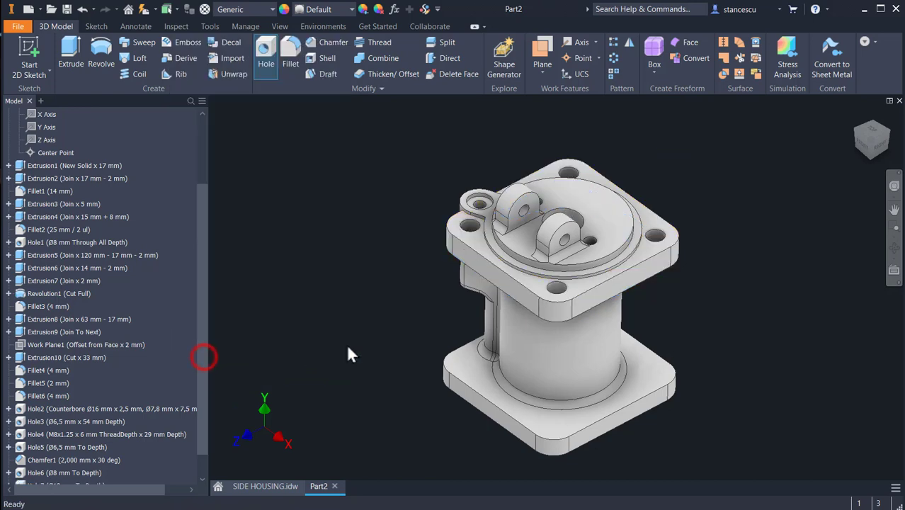
Step: Create a sketch on the other flange's face toward the cylinder, keeping only its projected corner centers, and finish it
{"action": "left_click", "coordinate": [463, 363]}
{"action": "left_click", "coordinate": [539, 356]}
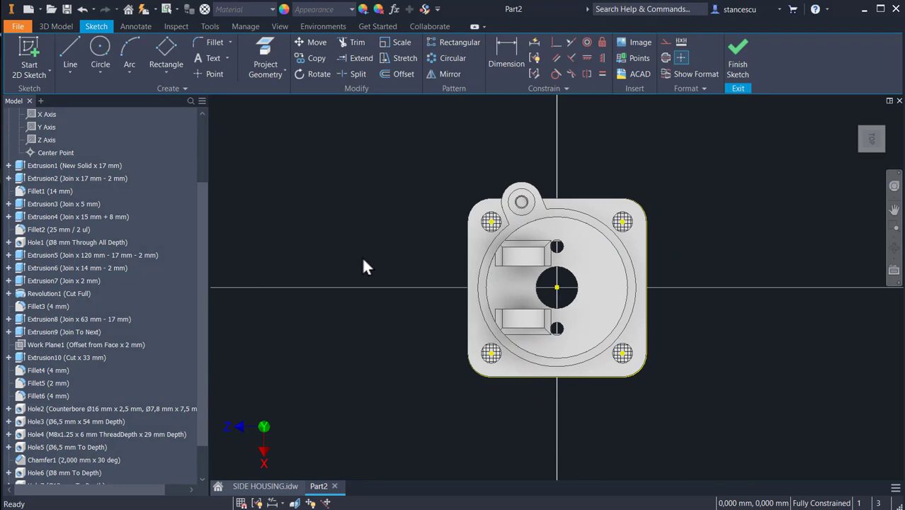
{"action": "left_click", "coordinate": [737, 58]}
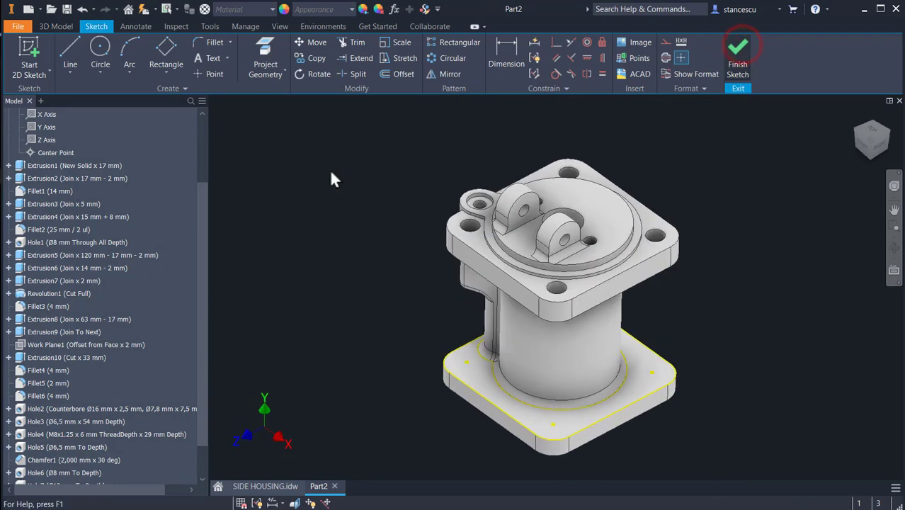
Step: Start a tapped hole feature with an ISO Metric profile thread, size 10, designation M10x1.5, class 6H, terminating through all
{"action": "left_click", "coordinate": [266, 50]}
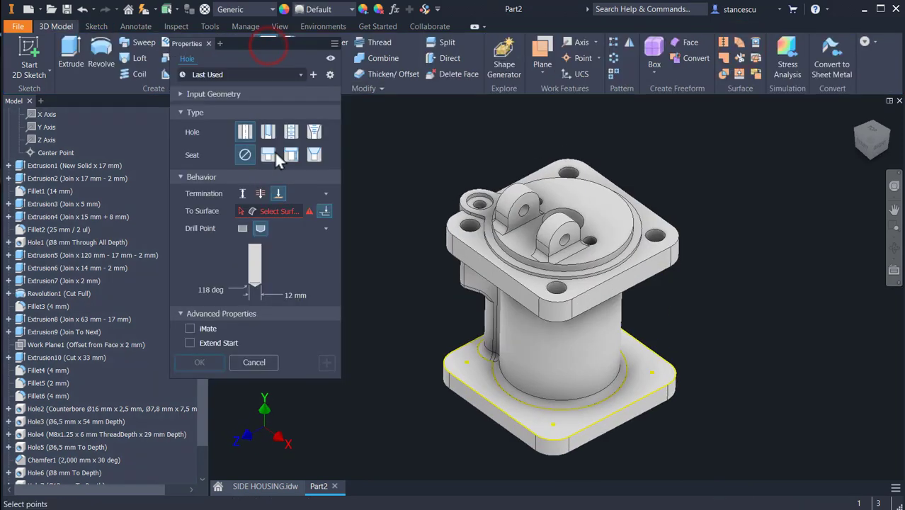
{"action": "left_click", "coordinate": [290, 133]}
{"action": "left_click", "coordinate": [283, 194]}
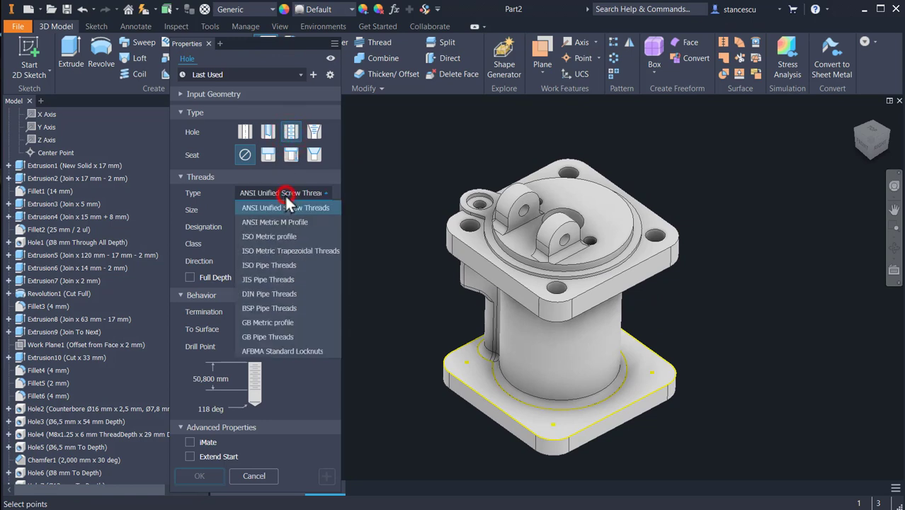
{"action": "left_click", "coordinate": [281, 237]}
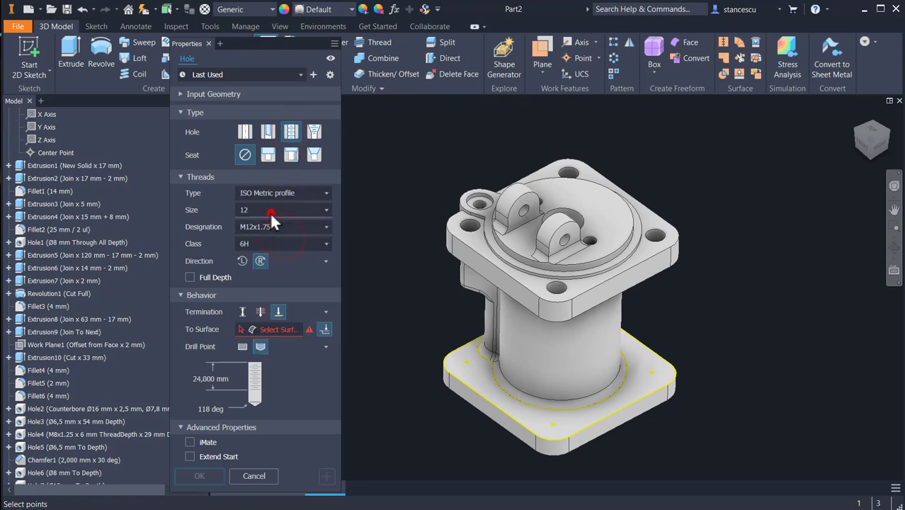
{"action": "left_click", "coordinate": [269, 212]}
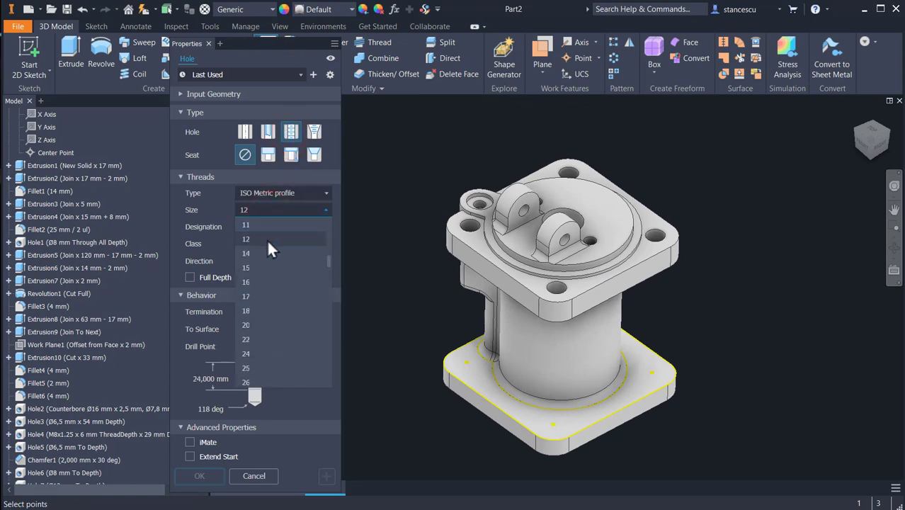
{"action": "scroll", "coordinate": [267, 239], "scroll_direction": "up", "scroll_amount": 1}
{"action": "left_click", "coordinate": [267, 223]}
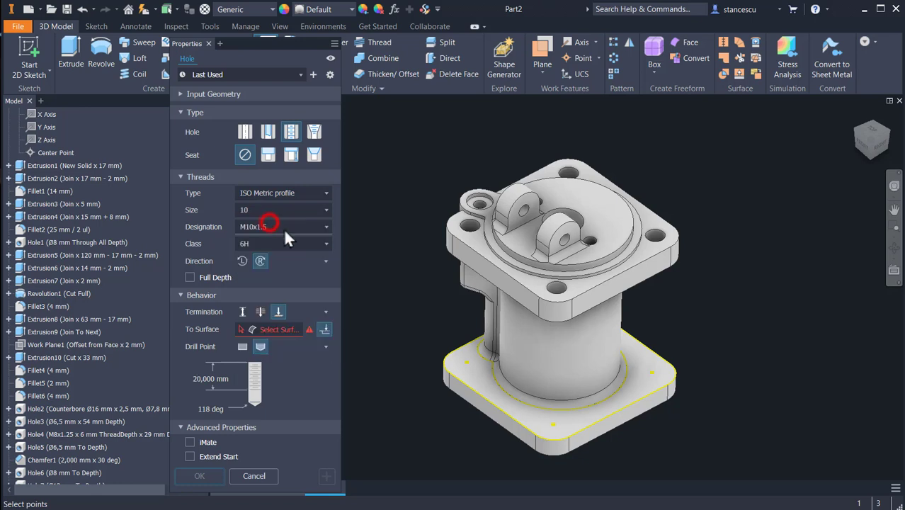
{"action": "left_click", "coordinate": [259, 312]}
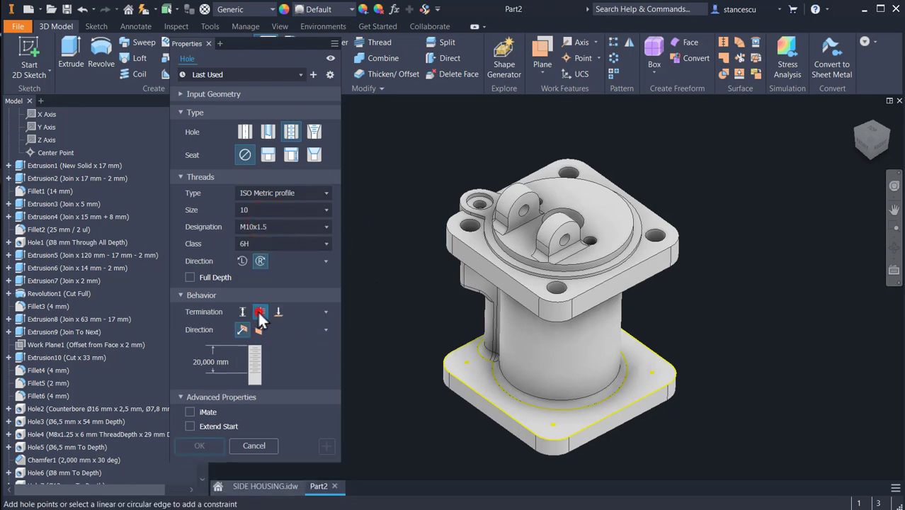
Step: Place the tapped hole at the four corner centers of the flange opposite the lugs and create the holes
{"action": "left_click", "coordinate": [466, 364]}
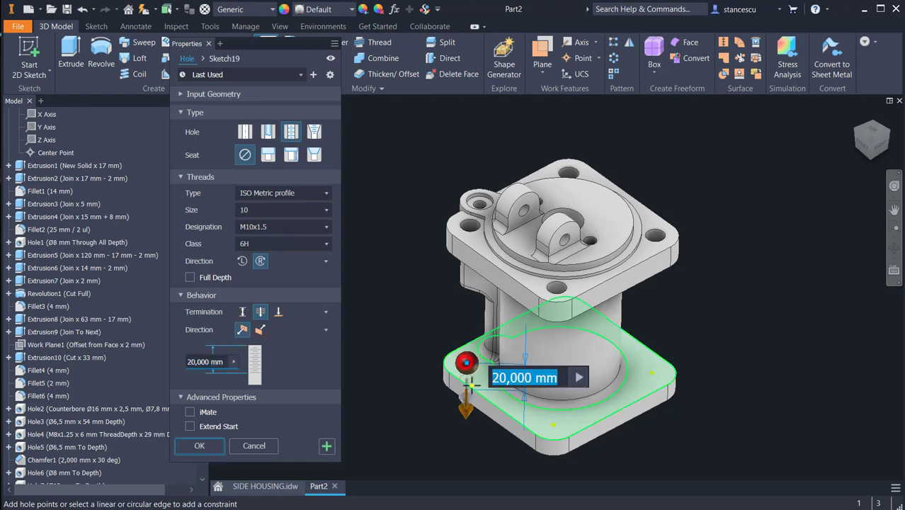
{"action": "left_click", "coordinate": [553, 425]}
{"action": "left_click", "coordinate": [650, 372]}
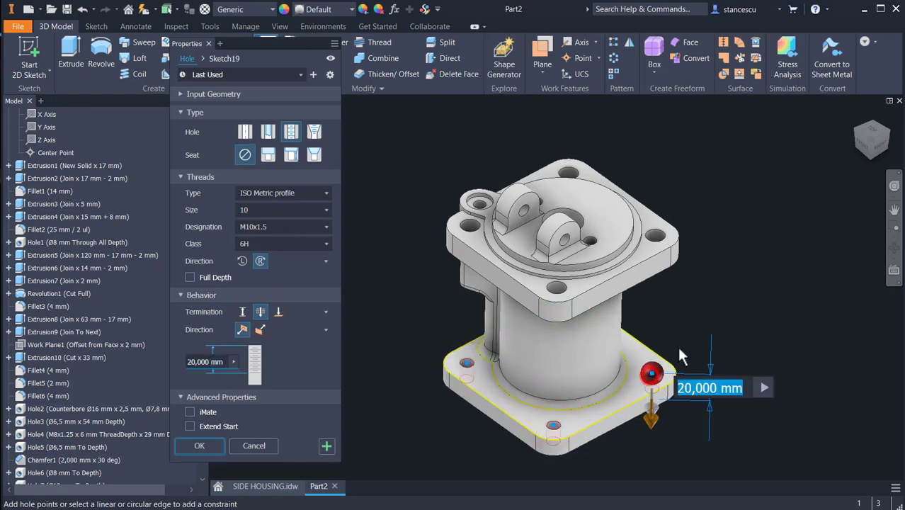
{"action": "mouse_move", "coordinate": [648, 358]}
{"action": "middle_mouse_down", "text": "shift"}
{"action": "mouse_move", "coordinate": [658, 351]}
{"action": "mouse_move", "coordinate": [632, 320]}
{"action": "middle_mouse_up", "text": "shift"}
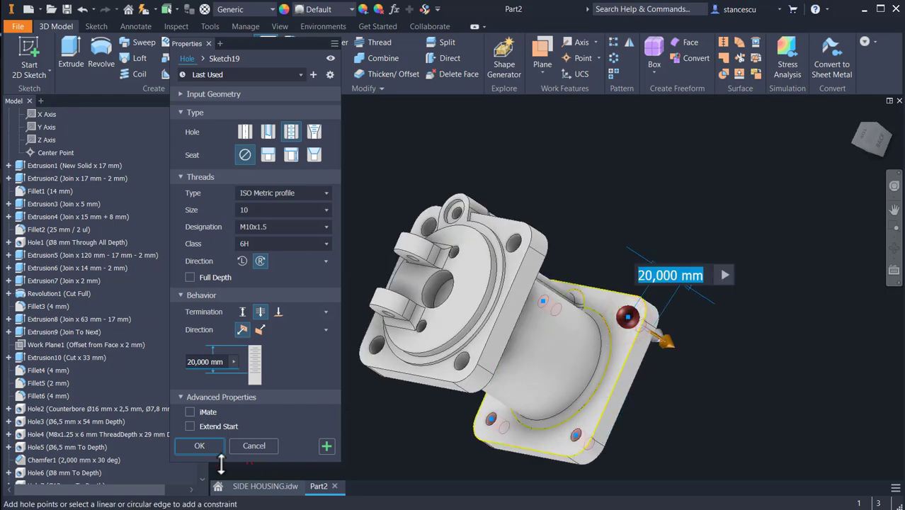
{"action": "left_click", "coordinate": [199, 446]}
{"action": "left_click", "coordinate": [391, 424]}
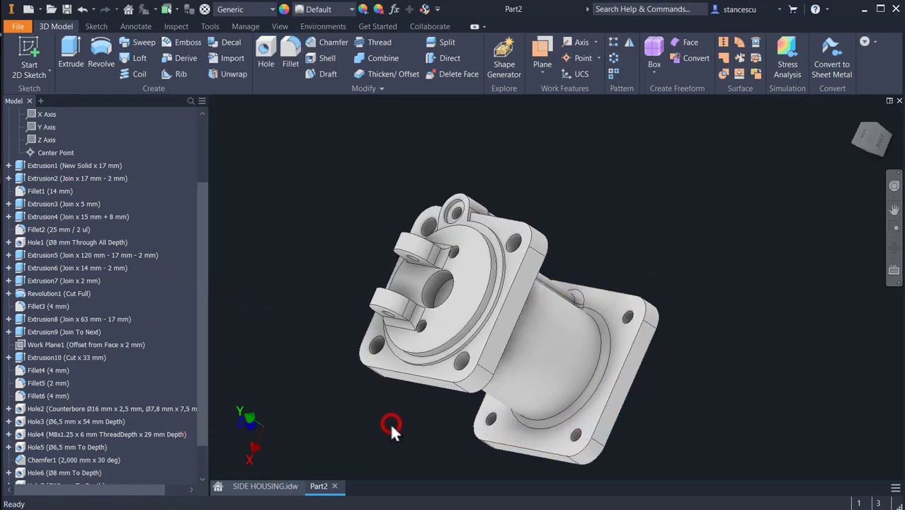
{"action": "key", "text": "F6"}
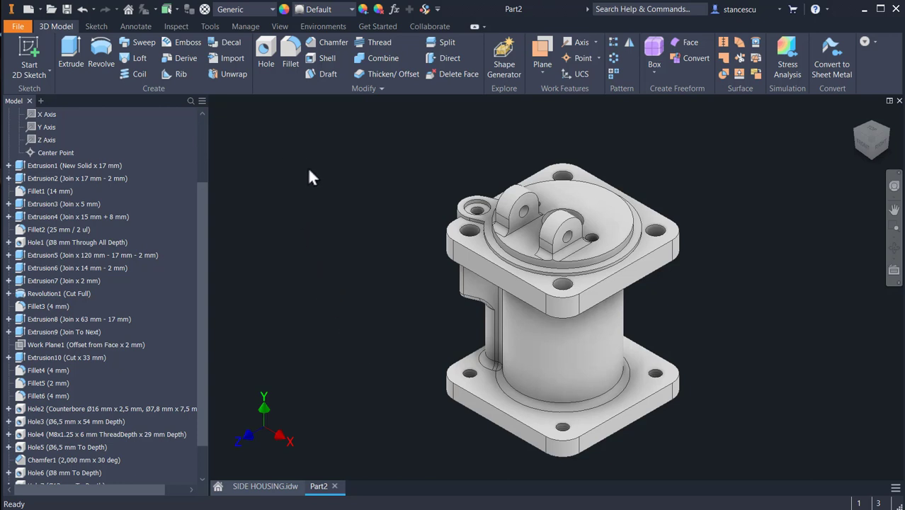
Step: Assign the Steel, Cast material to the part and set its appearance to Steel - Cast
{"action": "left_click", "coordinate": [262, 10]}
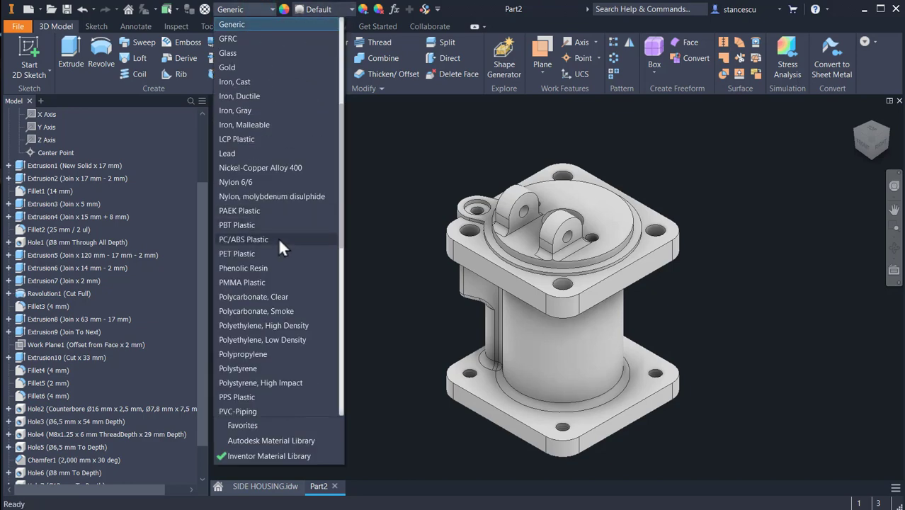
{"action": "scroll", "coordinate": [277, 237], "scroll_direction": "down", "scroll_amount": 7}
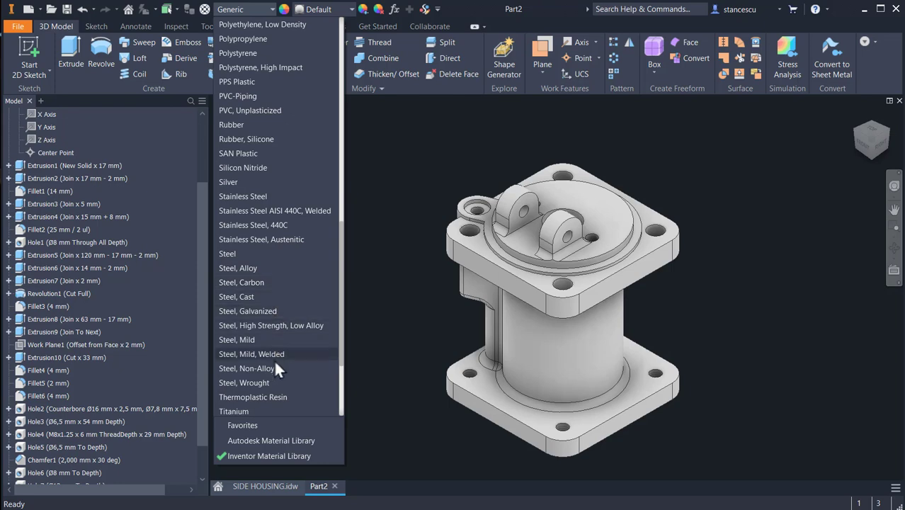
{"action": "left_click", "coordinate": [244, 296]}
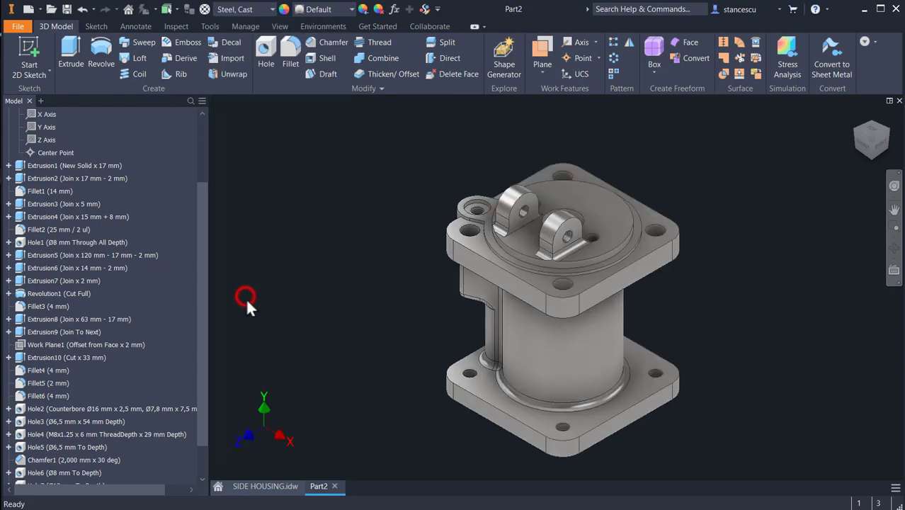
{"action": "left_click", "coordinate": [322, 10]}
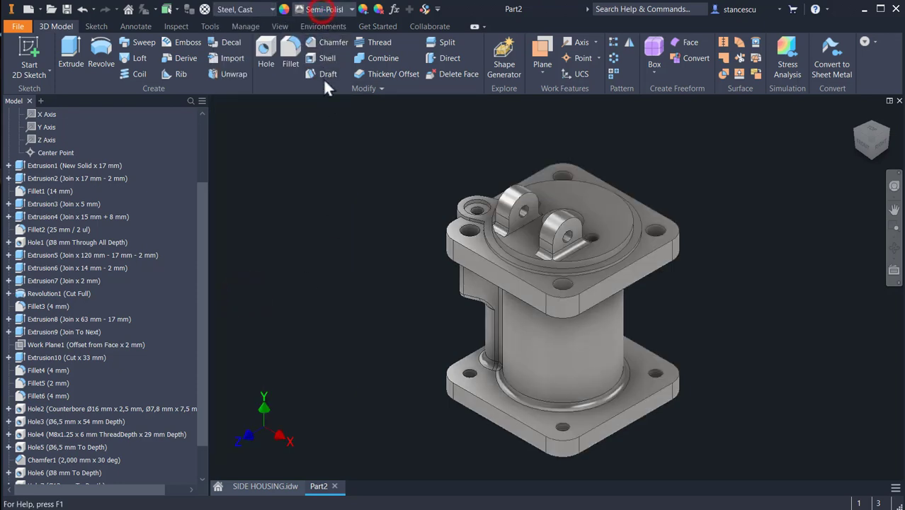
{"action": "scroll", "coordinate": [329, 210], "scroll_direction": "down", "scroll_amount": 2}
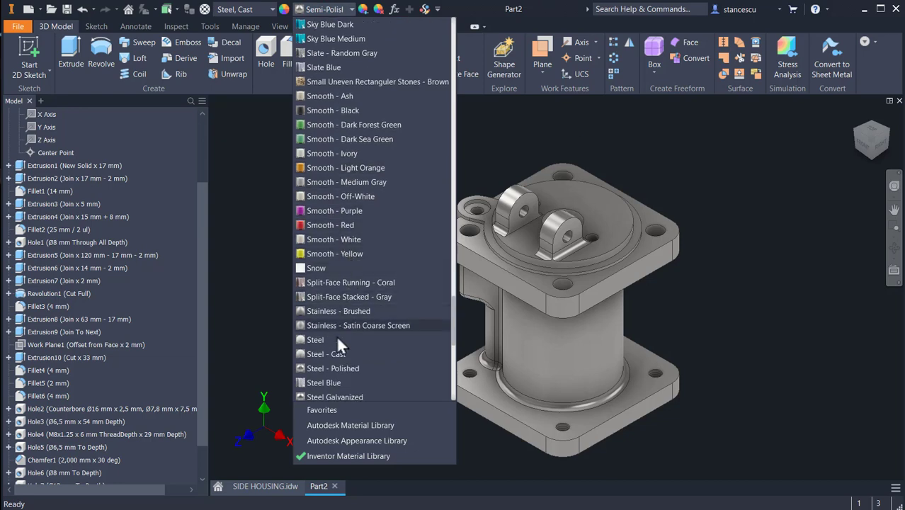
{"action": "left_click", "coordinate": [335, 355]}
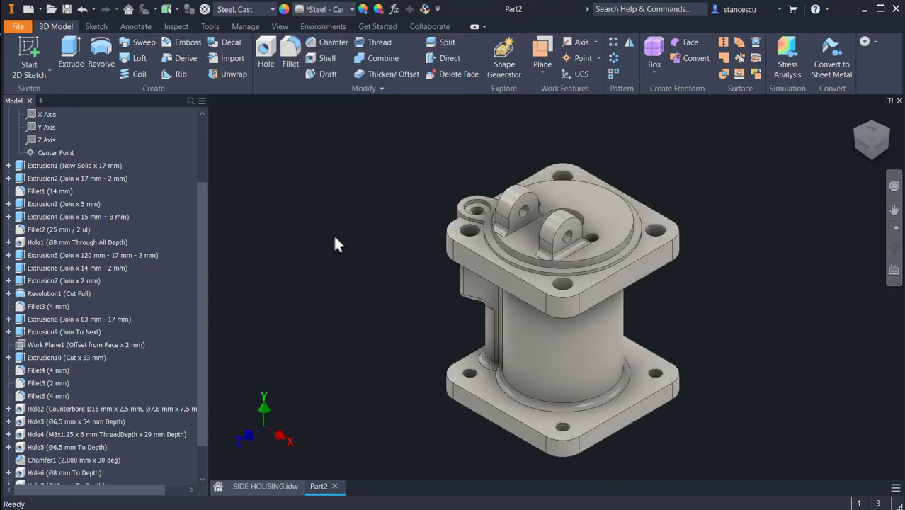
Step: Select the facing flat sides of both lugs together with the circular end face between them
{"action": "scroll", "coordinate": [333, 235], "scroll_direction": "up", "scroll_amount": 3}
{"action": "middle_click_drag", "start_coordinate": [332, 262], "coordinate": [296, 269]}
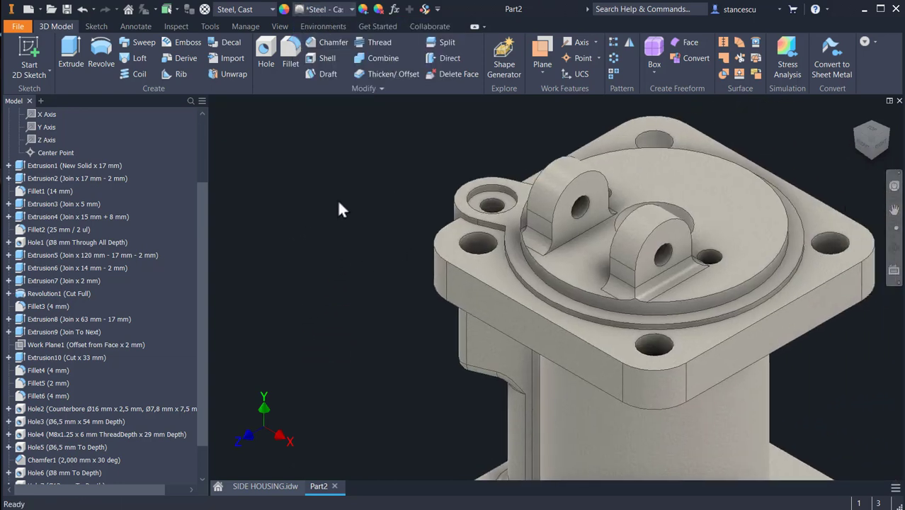
{"action": "left_click", "coordinate": [593, 196]}
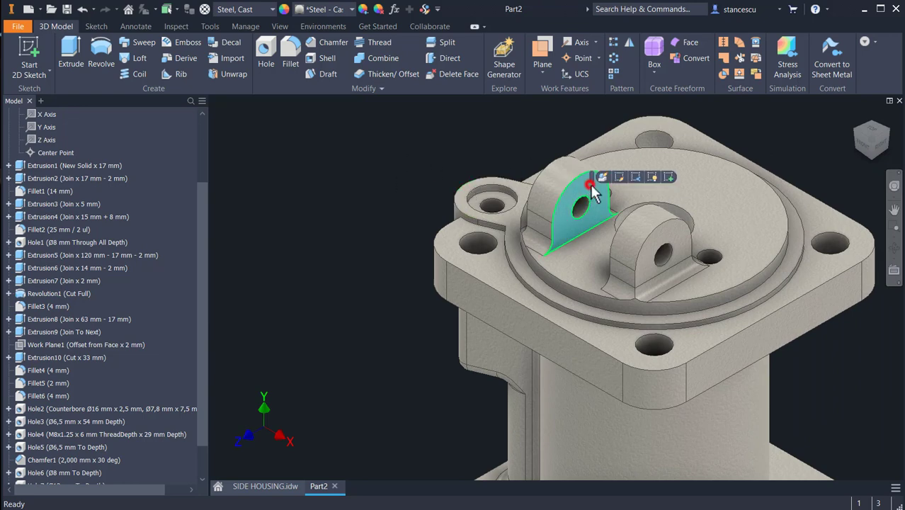
{"action": "left_click", "coordinate": [719, 206]}
{"action": "middle_click_drag", "start_coordinate": [717, 201], "coordinate": [662, 311], "text": "shift"}
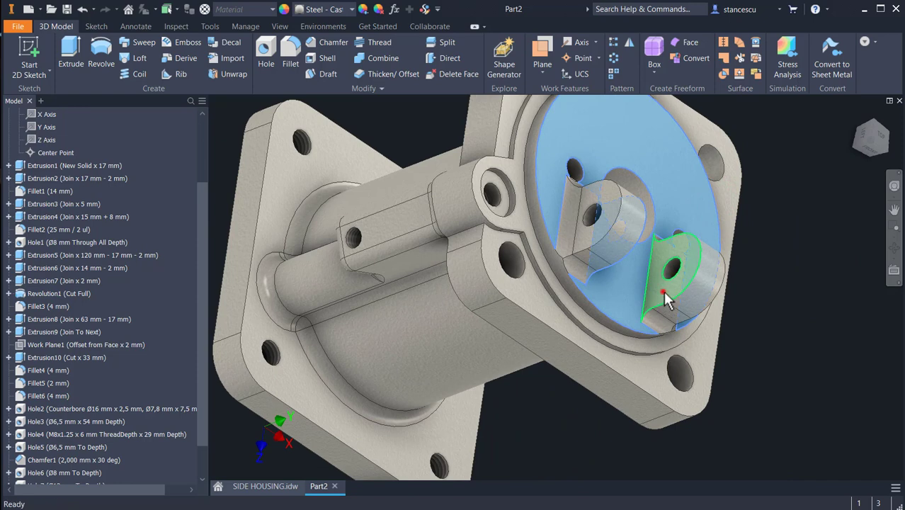
{"action": "middle_click_drag", "start_coordinate": [661, 288], "coordinate": [517, 291], "text": "shift"}
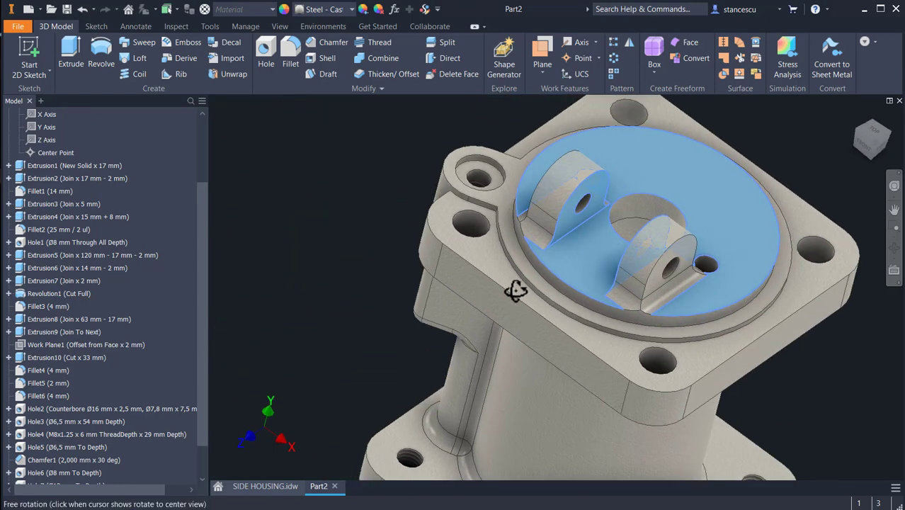
Step: Add the counterbored boss hole's inner faces and the lug-side flange's outer square face to the selection
{"action": "scroll", "coordinate": [495, 183], "scroll_direction": "up", "scroll_amount": 3}
{"action": "left_click", "coordinate": [491, 164]}
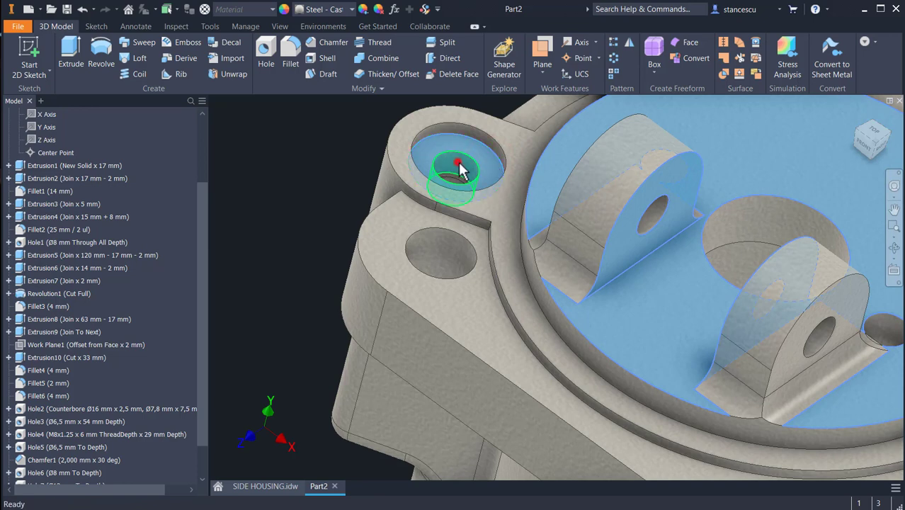
{"action": "left_click", "coordinate": [458, 164]}
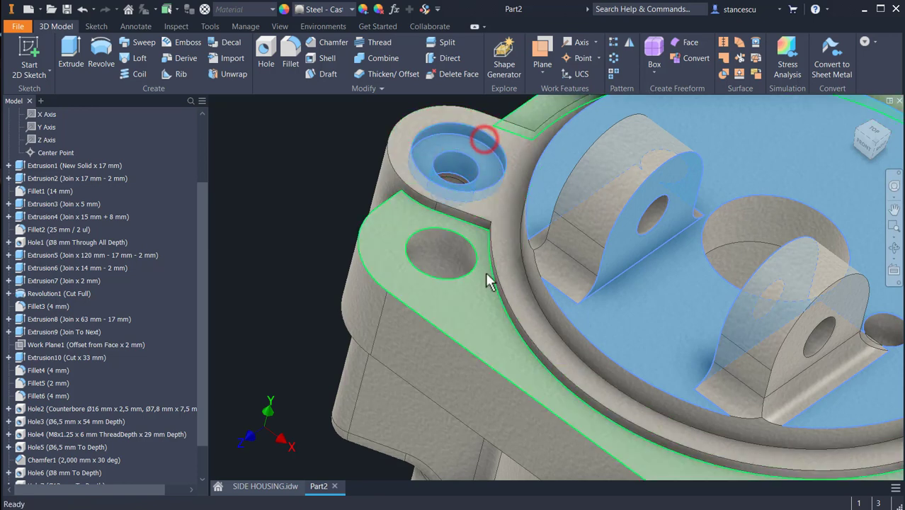
Step: Add the opposite flange's outer square face and the ring face around the main bore to the selection
{"action": "scroll", "coordinate": [487, 274], "scroll_direction": "down", "scroll_amount": 3}
{"action": "middle_click_drag", "start_coordinate": [548, 357], "coordinate": [553, 274]}
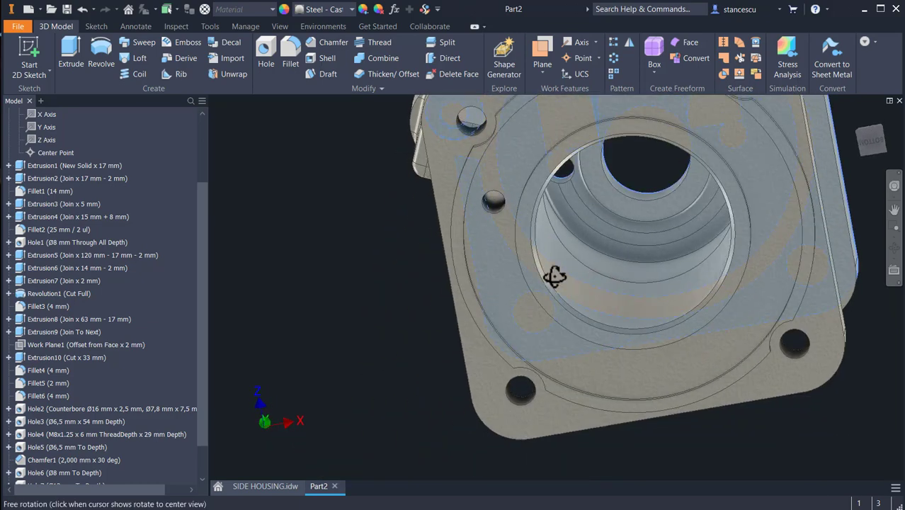
{"action": "left_click", "coordinate": [479, 366]}
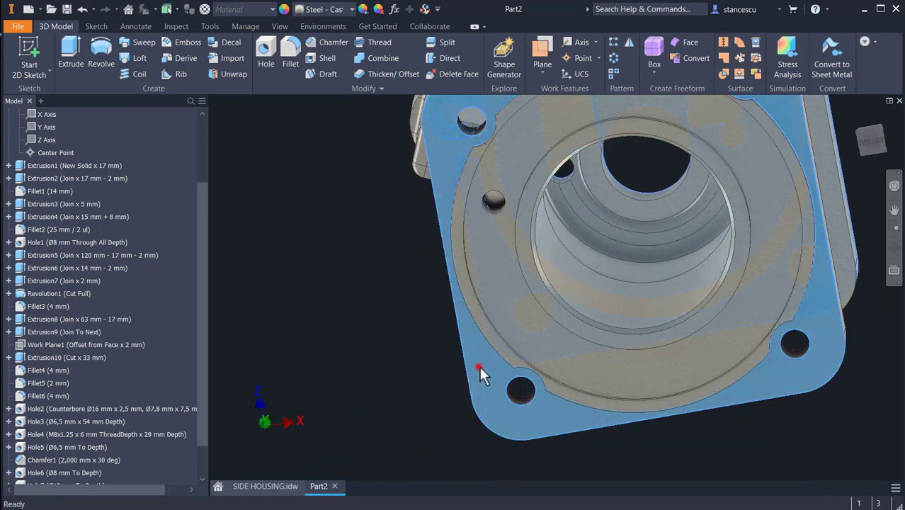
{"action": "left_click", "coordinate": [543, 302]}
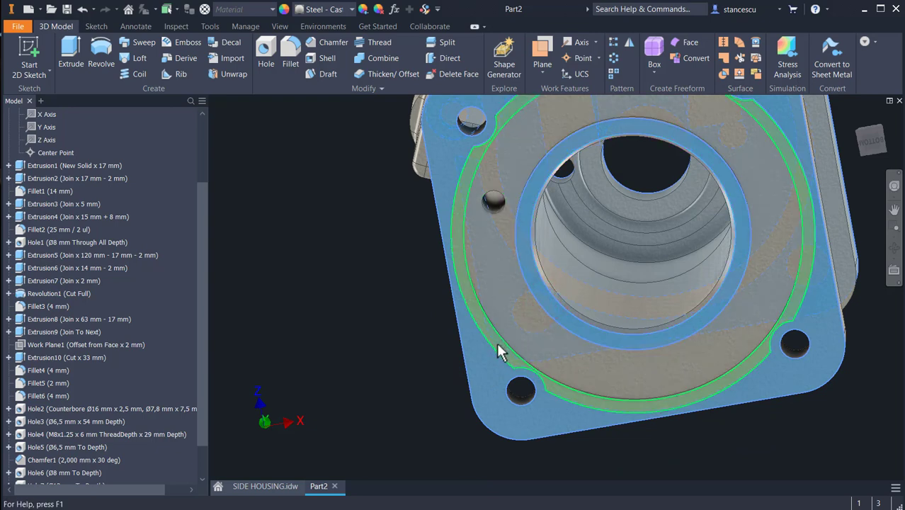
Step: Add the raised disc's cylindrical side and the circular step around it to the face selection
{"action": "mouse_move", "coordinate": [498, 345]}
{"action": "middle_mouse_down", "text": "shift"}
{"action": "mouse_move", "coordinate": [495, 383]}
{"action": "mouse_move", "coordinate": [516, 368]}
{"action": "mouse_move", "coordinate": [469, 384]}
{"action": "mouse_move", "coordinate": [497, 384]}
{"action": "mouse_move", "coordinate": [485, 388]}
{"action": "mouse_move", "coordinate": [469, 367]}
{"action": "mouse_move", "coordinate": [595, 346]}
{"action": "mouse_move", "coordinate": [661, 251]}
{"action": "mouse_move", "coordinate": [636, 400]}
{"action": "middle_mouse_up", "text": "shift"}
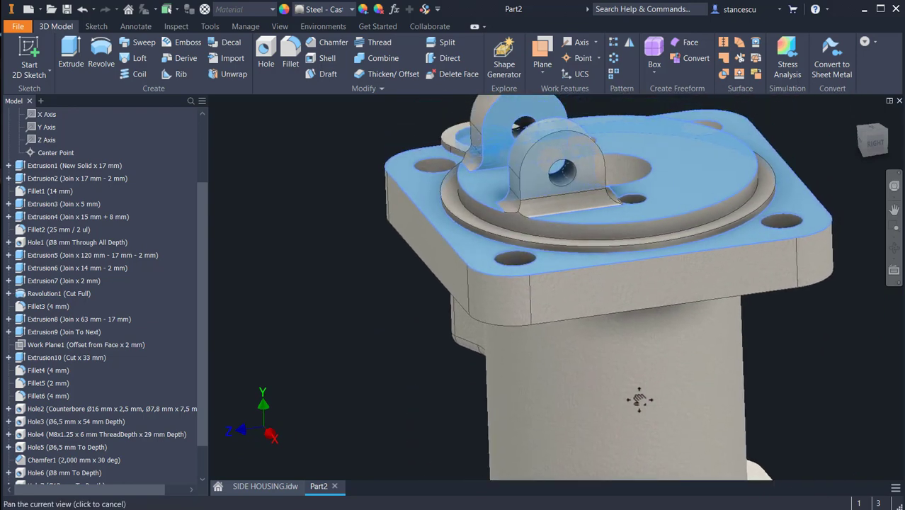
{"action": "left_click", "coordinate": [599, 233], "text": "ctrl"}
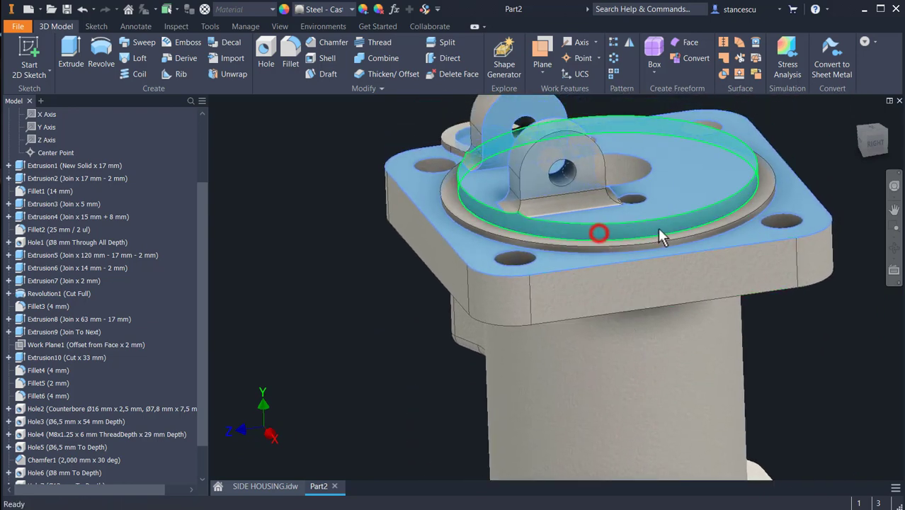
{"action": "left_click", "coordinate": [762, 187], "text": "ctrl"}
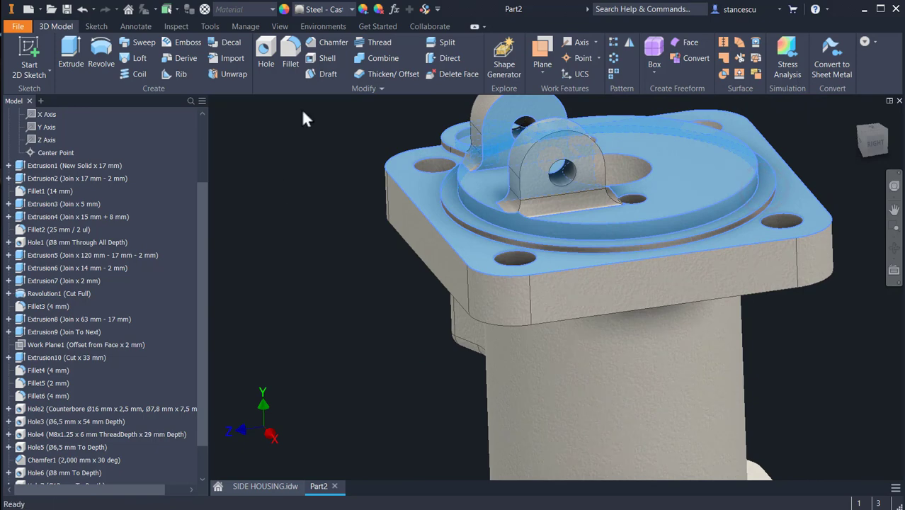
Step: Apply the Steel - Polished appearance to the selected faces and return to the home view
{"action": "left_click", "coordinate": [336, 9]}
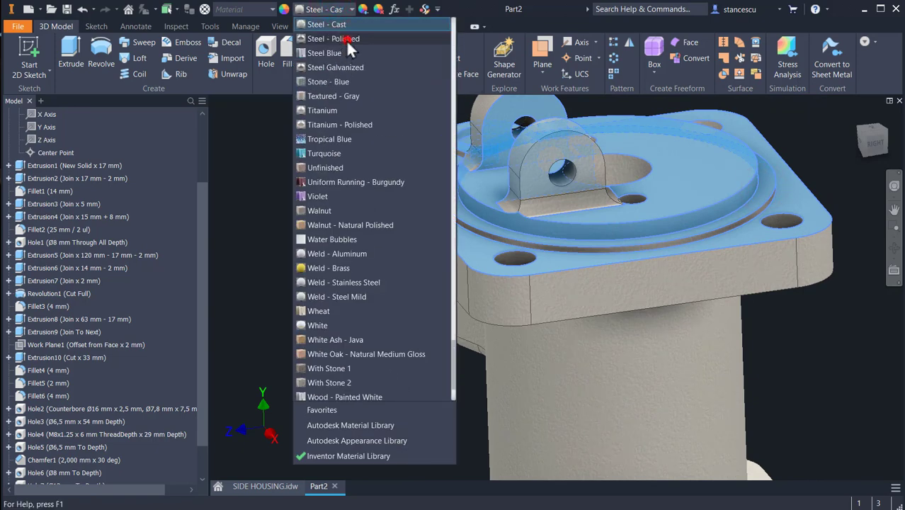
{"action": "left_click", "coordinate": [346, 39]}
{"action": "left_click", "coordinate": [291, 227]}
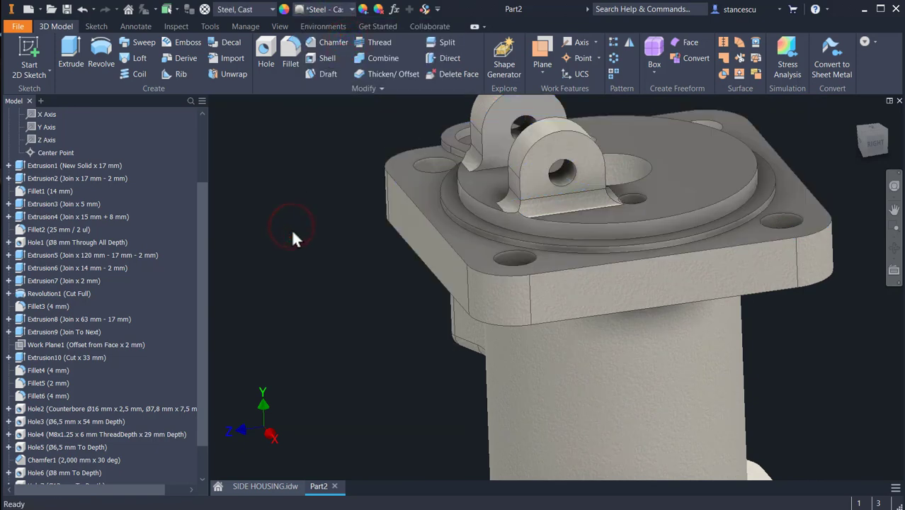
{"action": "key", "text": "F6"}
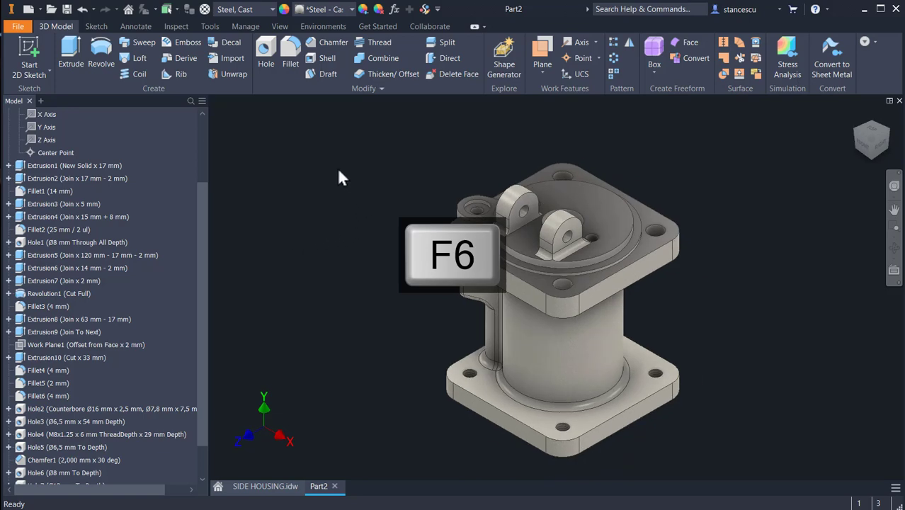
Step: Update the whole part's physical properties in its iProperties for the Steel, Cast material, then close them and clear the selection
{"action": "scroll", "coordinate": [96, 147], "scroll_direction": "up", "scroll_amount": 5}
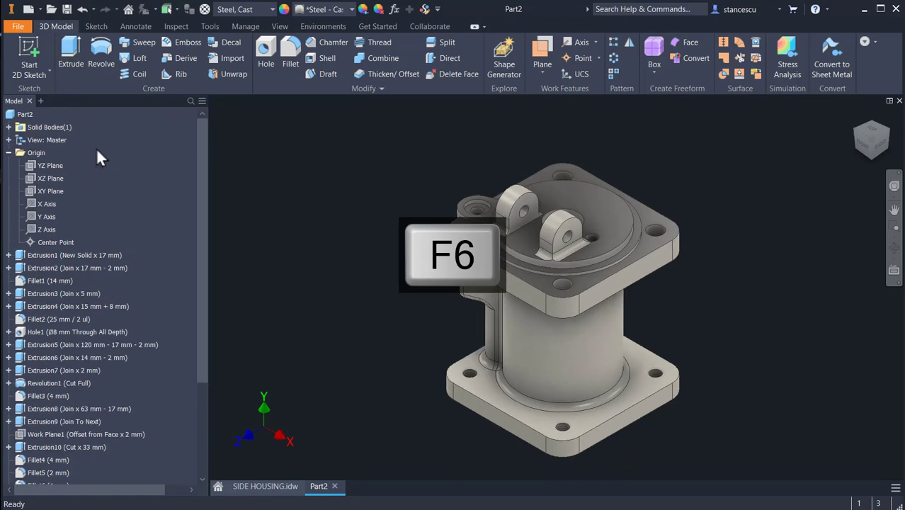
{"action": "left_click", "coordinate": [26, 115]}
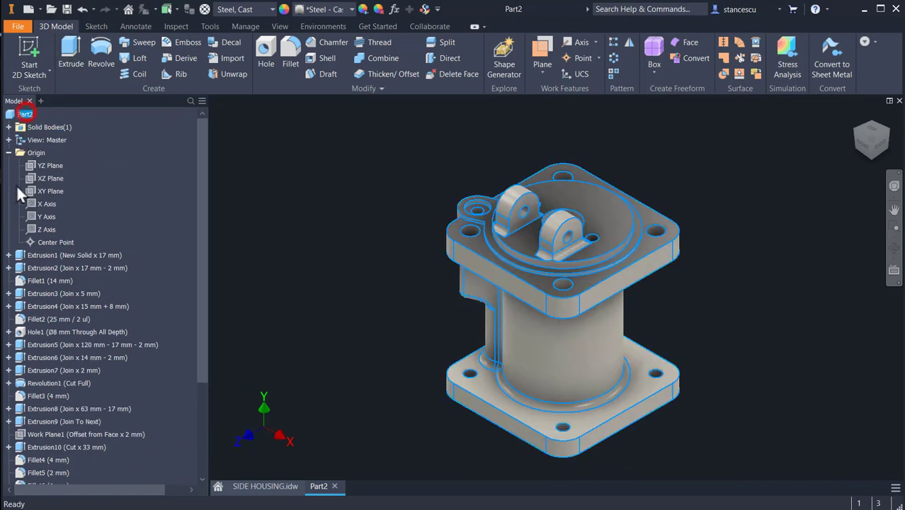
{"action": "right_click", "coordinate": [25, 115]}
{"action": "left_click", "coordinate": [59, 232]}
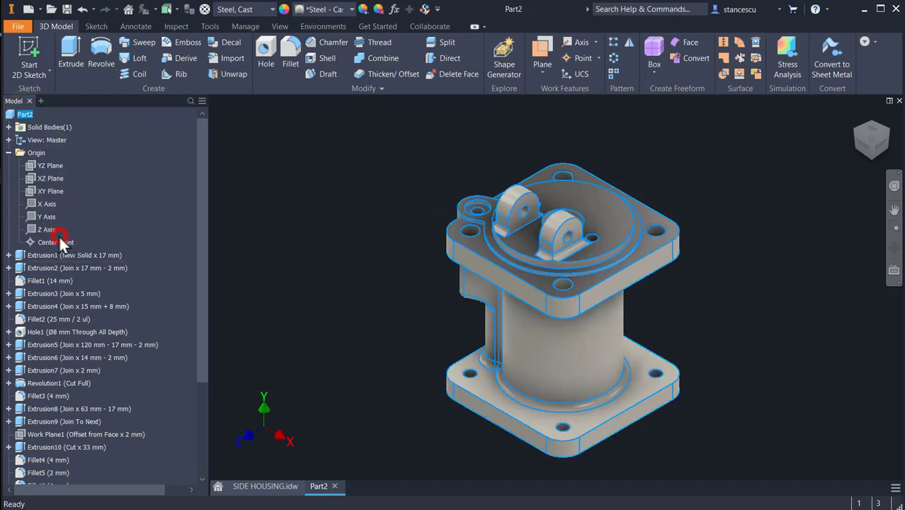
{"action": "left_click", "coordinate": [22, 117]}
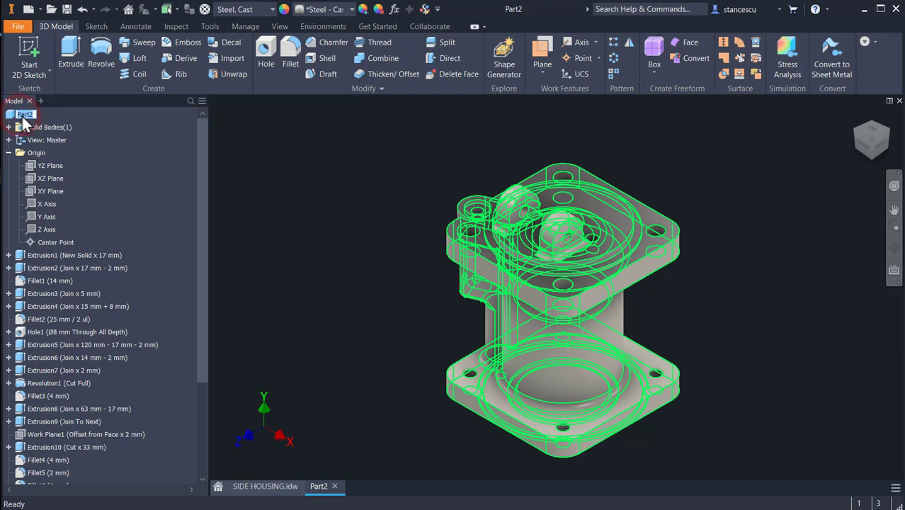
{"action": "right_click", "coordinate": [13, 118]}
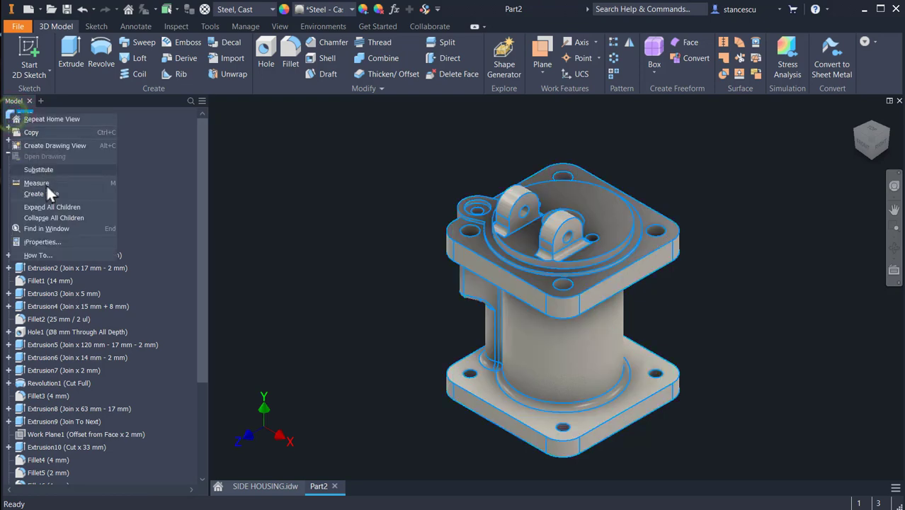
{"action": "left_click", "coordinate": [48, 242]}
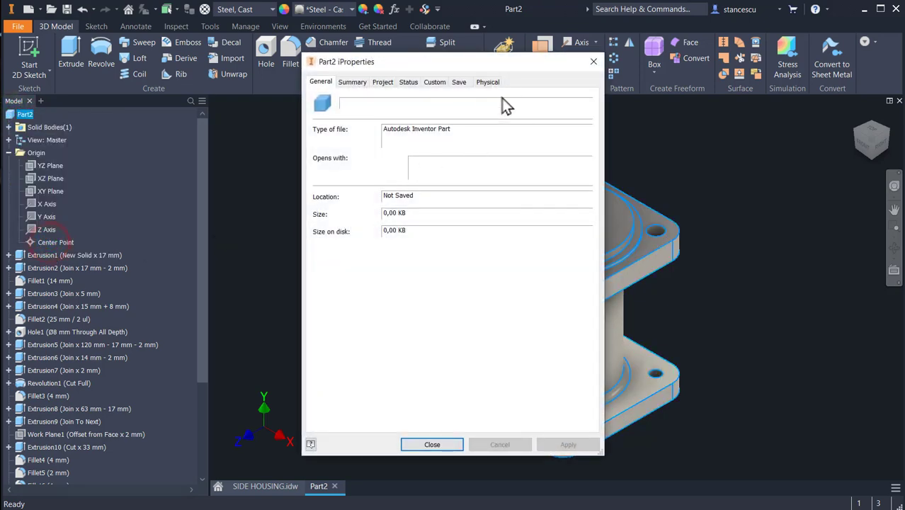
{"action": "left_click", "coordinate": [489, 84]}
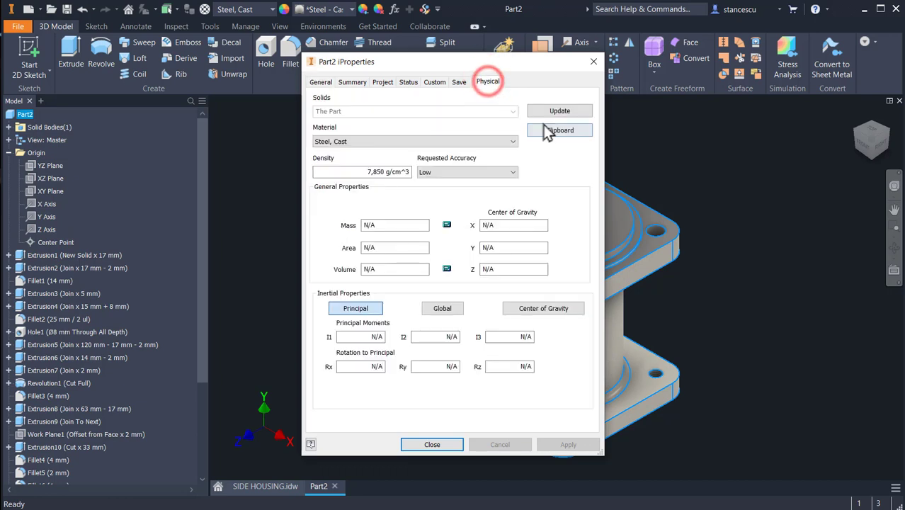
{"action": "left_click", "coordinate": [553, 112]}
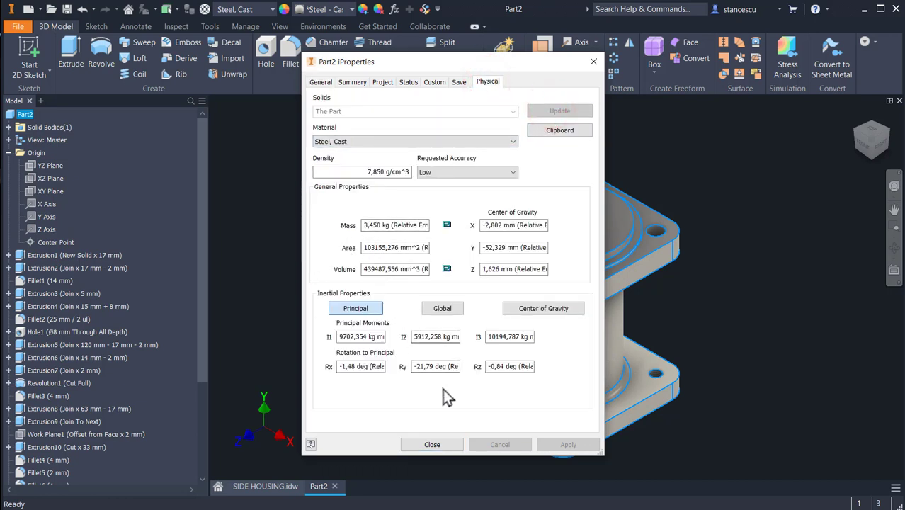
{"action": "left_click", "coordinate": [433, 446]}
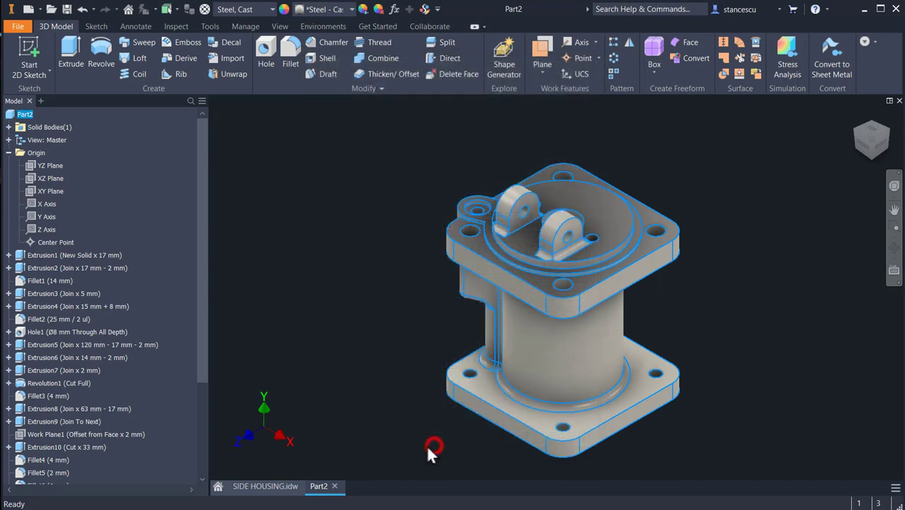
{"action": "left_click", "coordinate": [318, 306]}
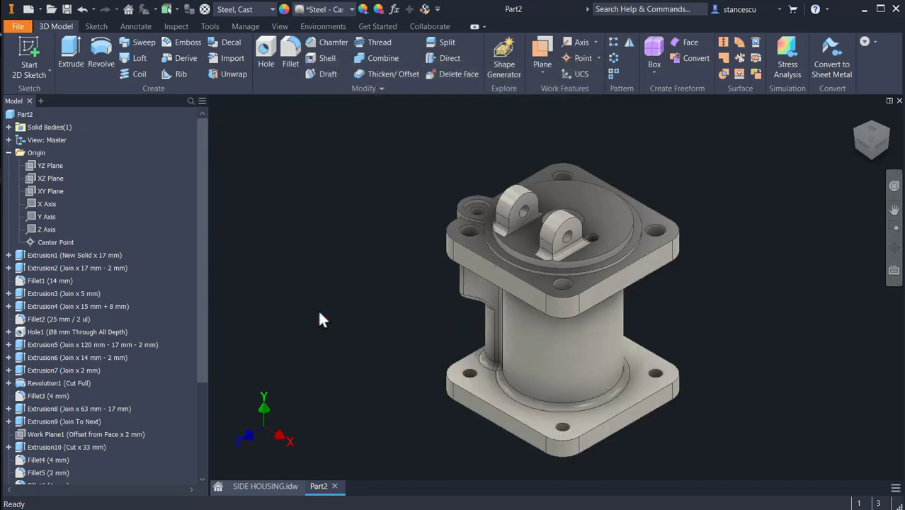